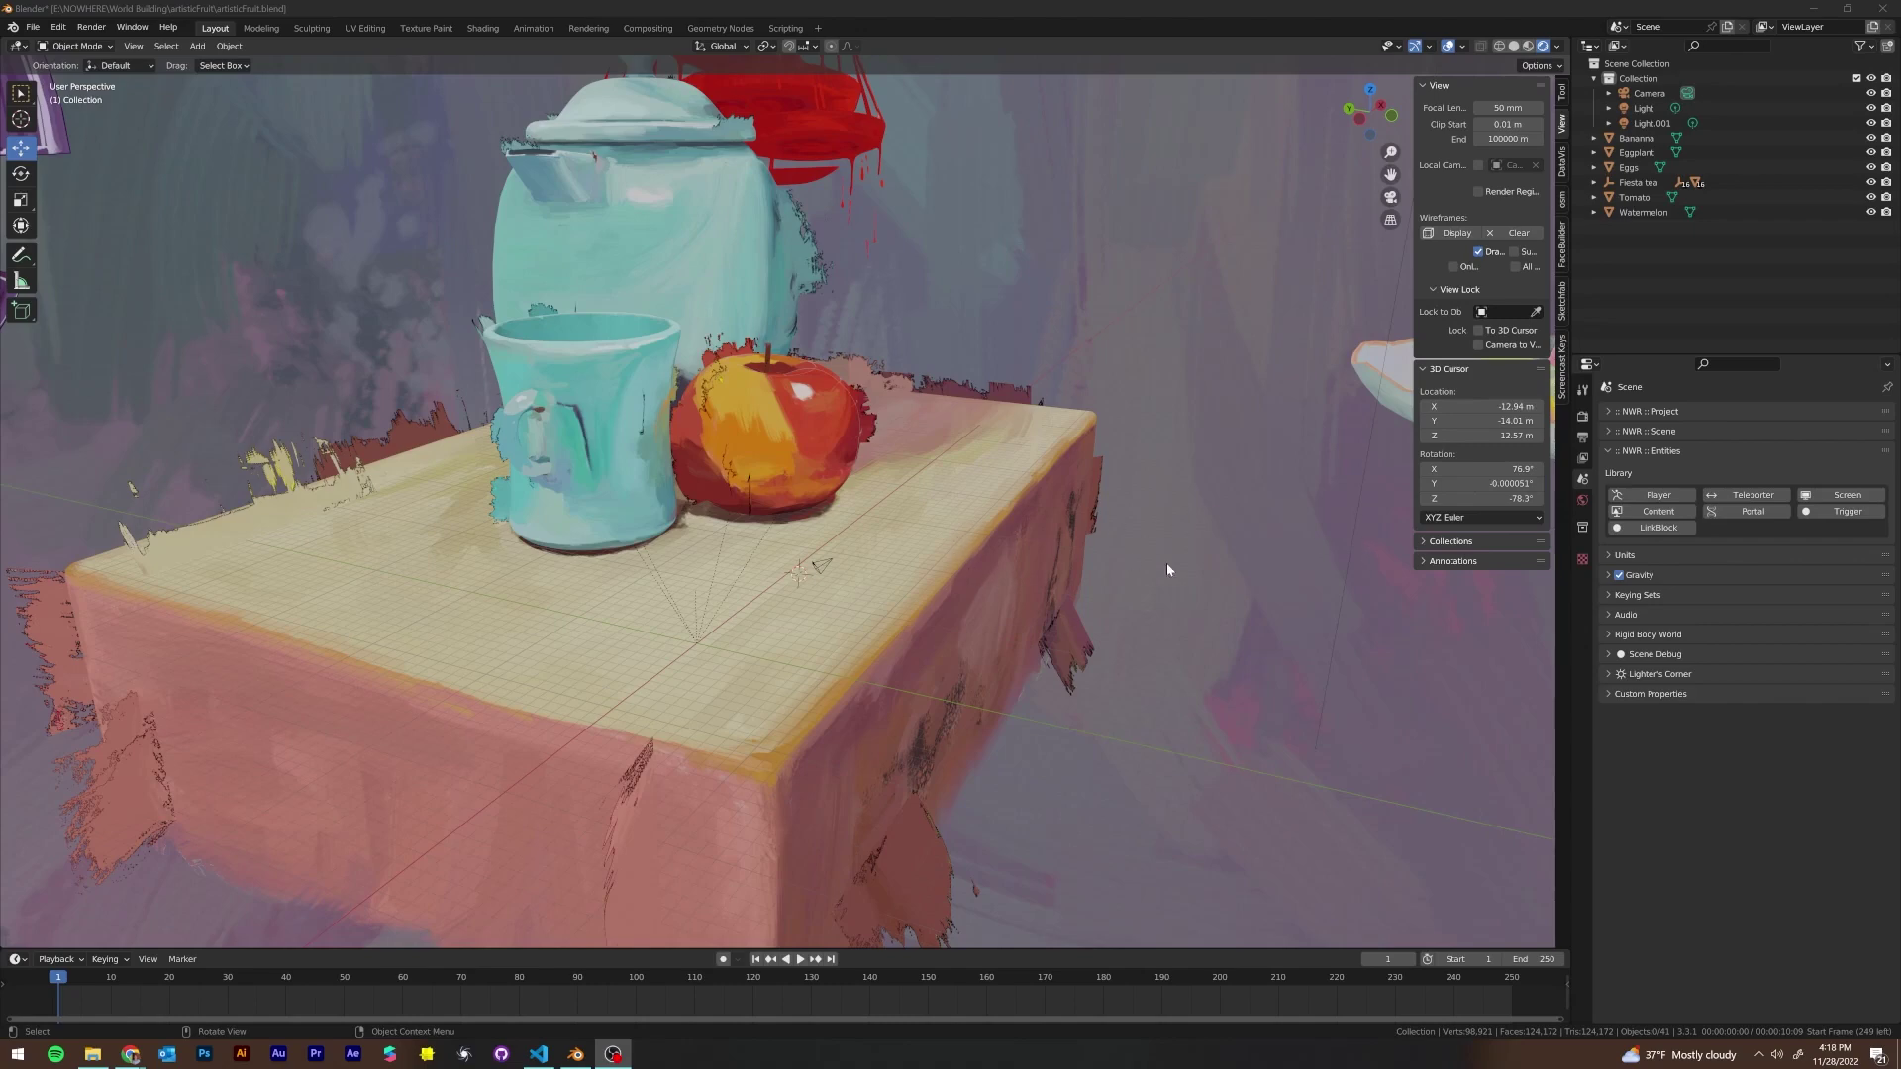
Add a Player entity from the NWR entities library and shift it across the tabletop beside the apple
middle_click_drag(987, 595, 1138, 550)
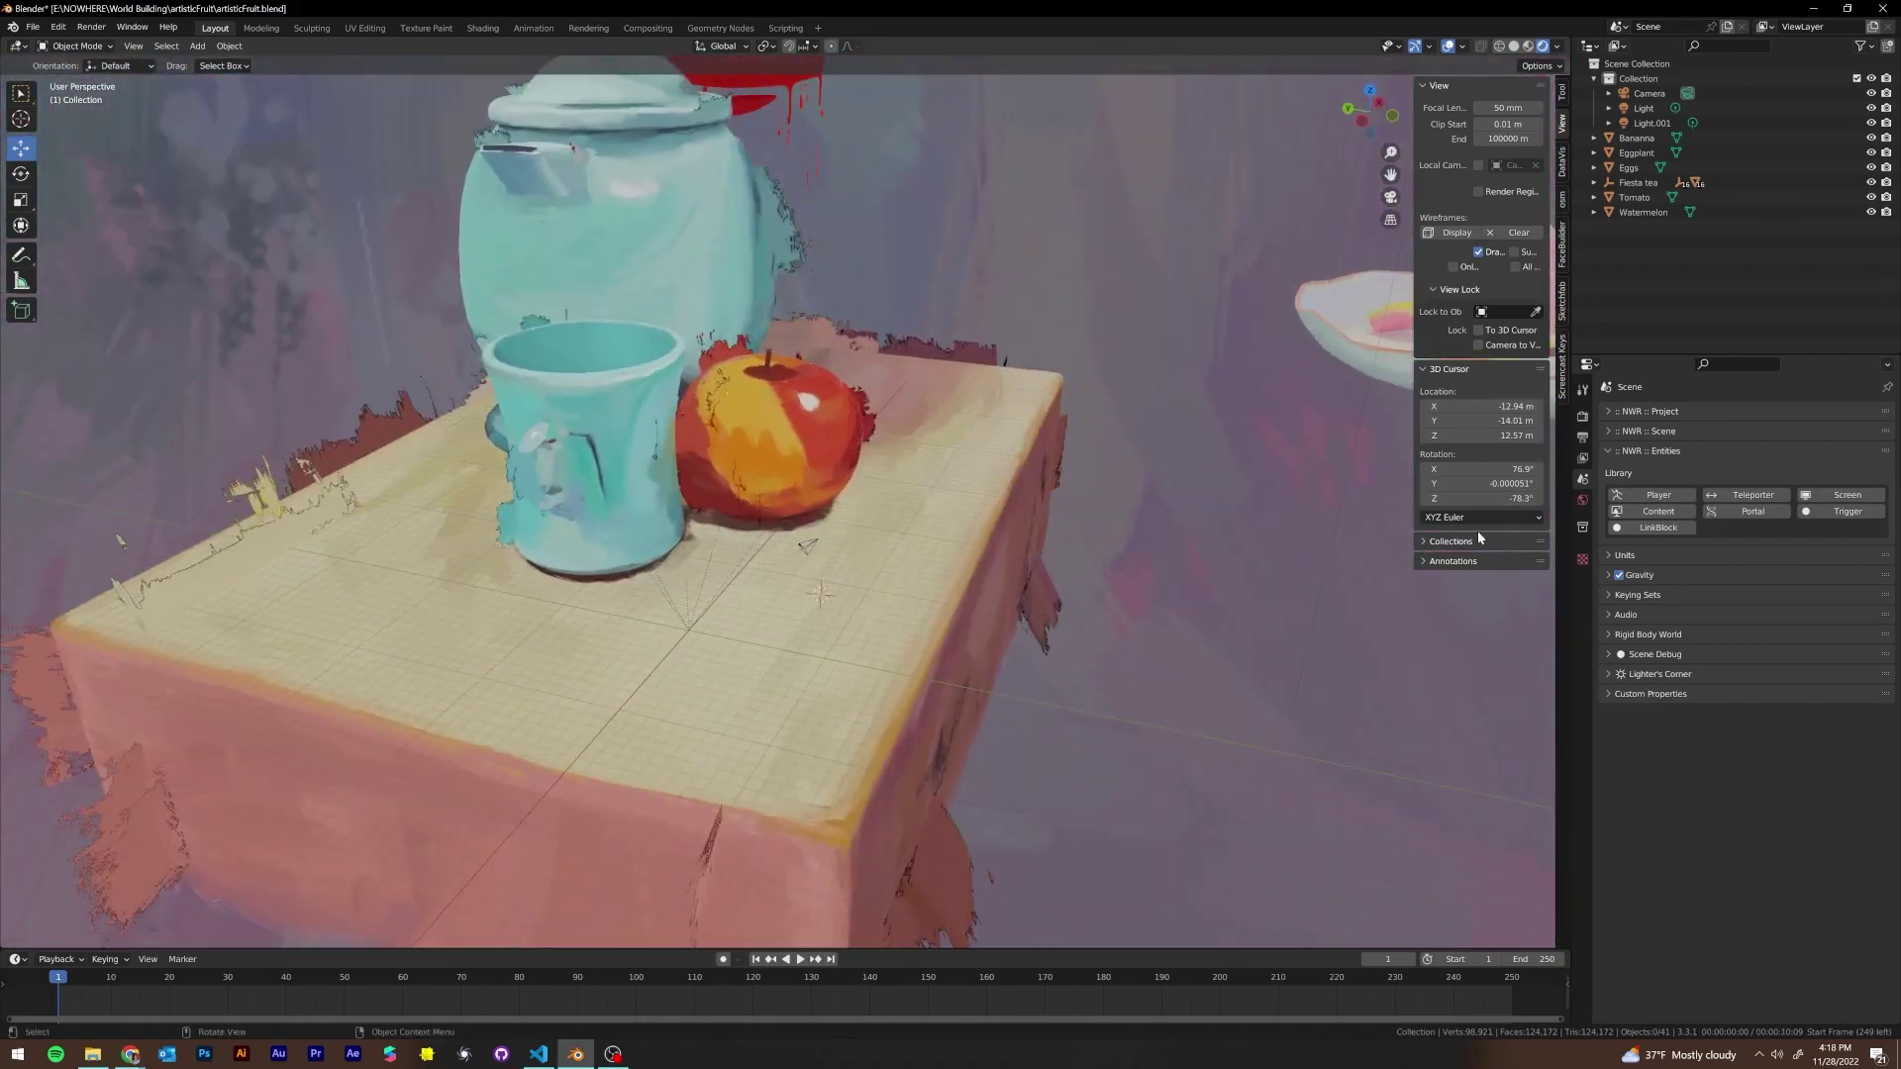
left_click(1688, 497)
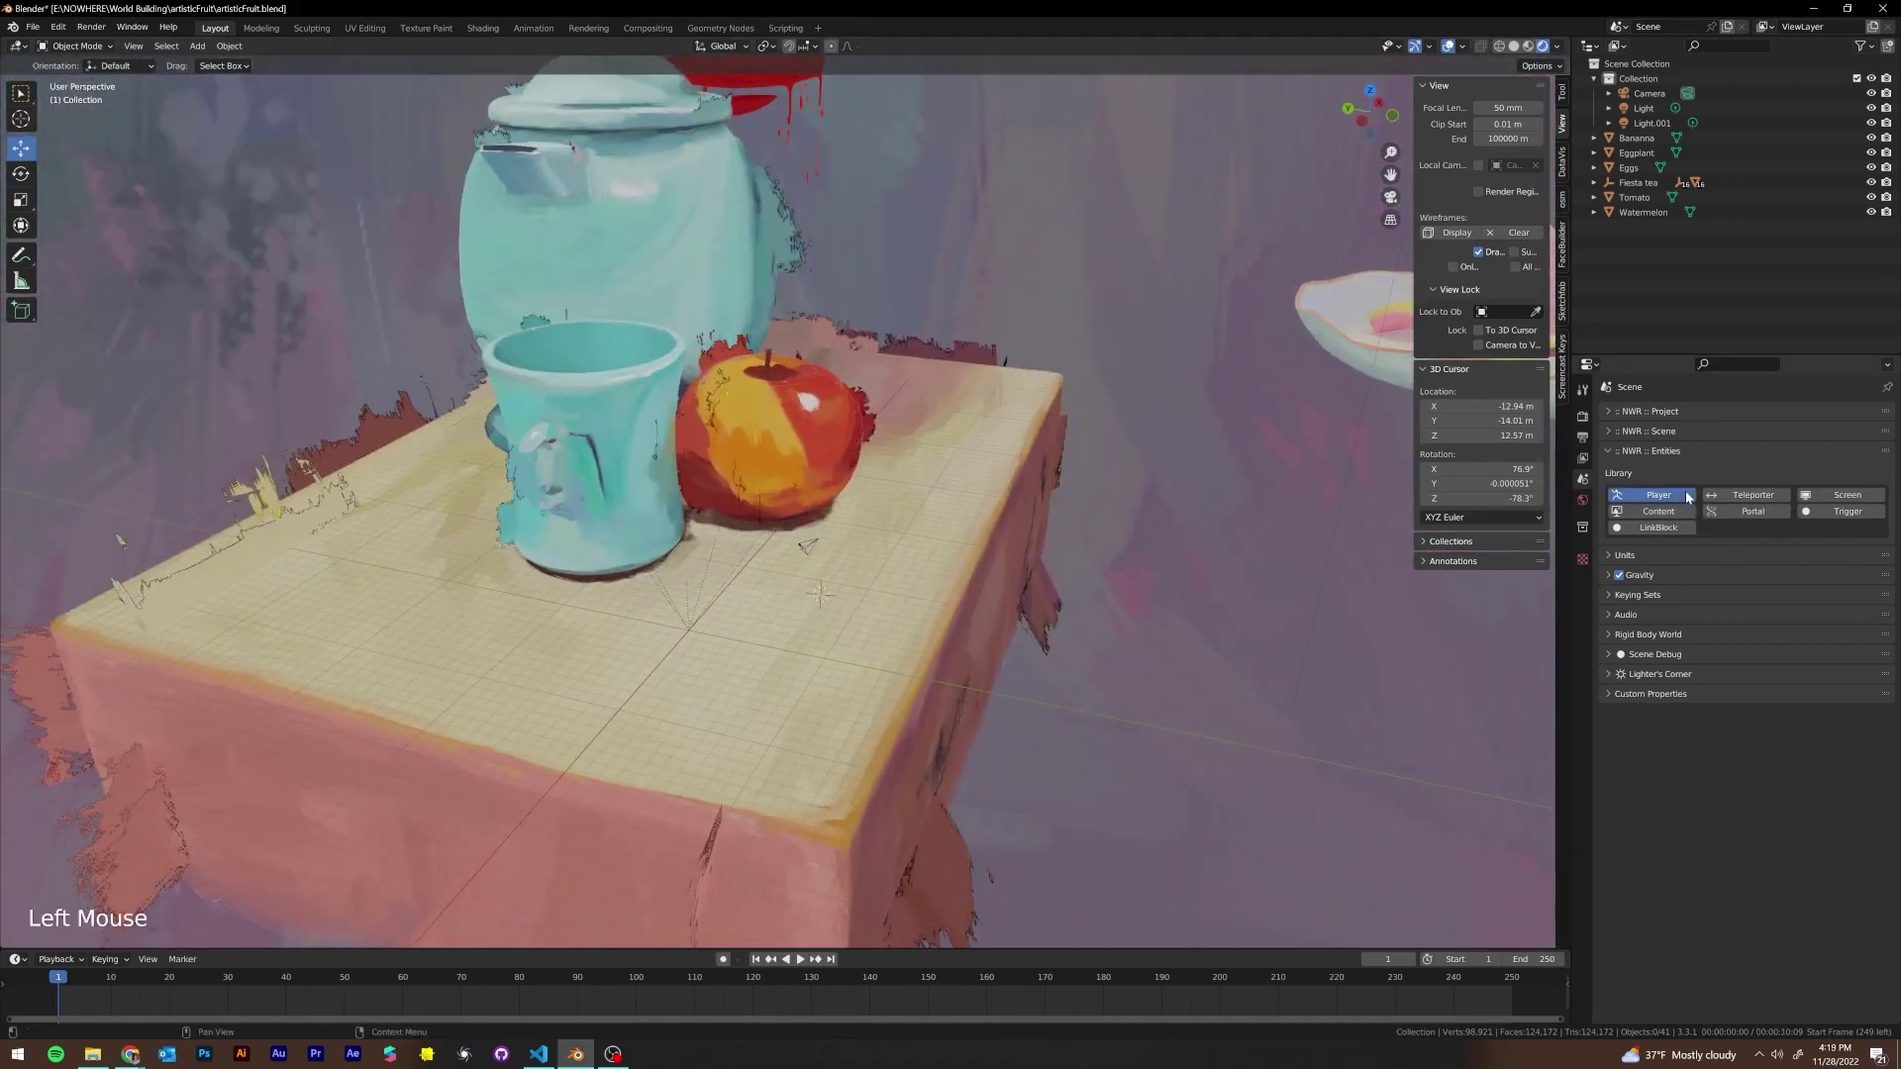
middle_click_drag(681, 561, 944, 491)
left_click_drag(914, 495, 803, 489)
middle_click_drag(994, 440, 616, 398)
scroll(984, 488, "up", 2)
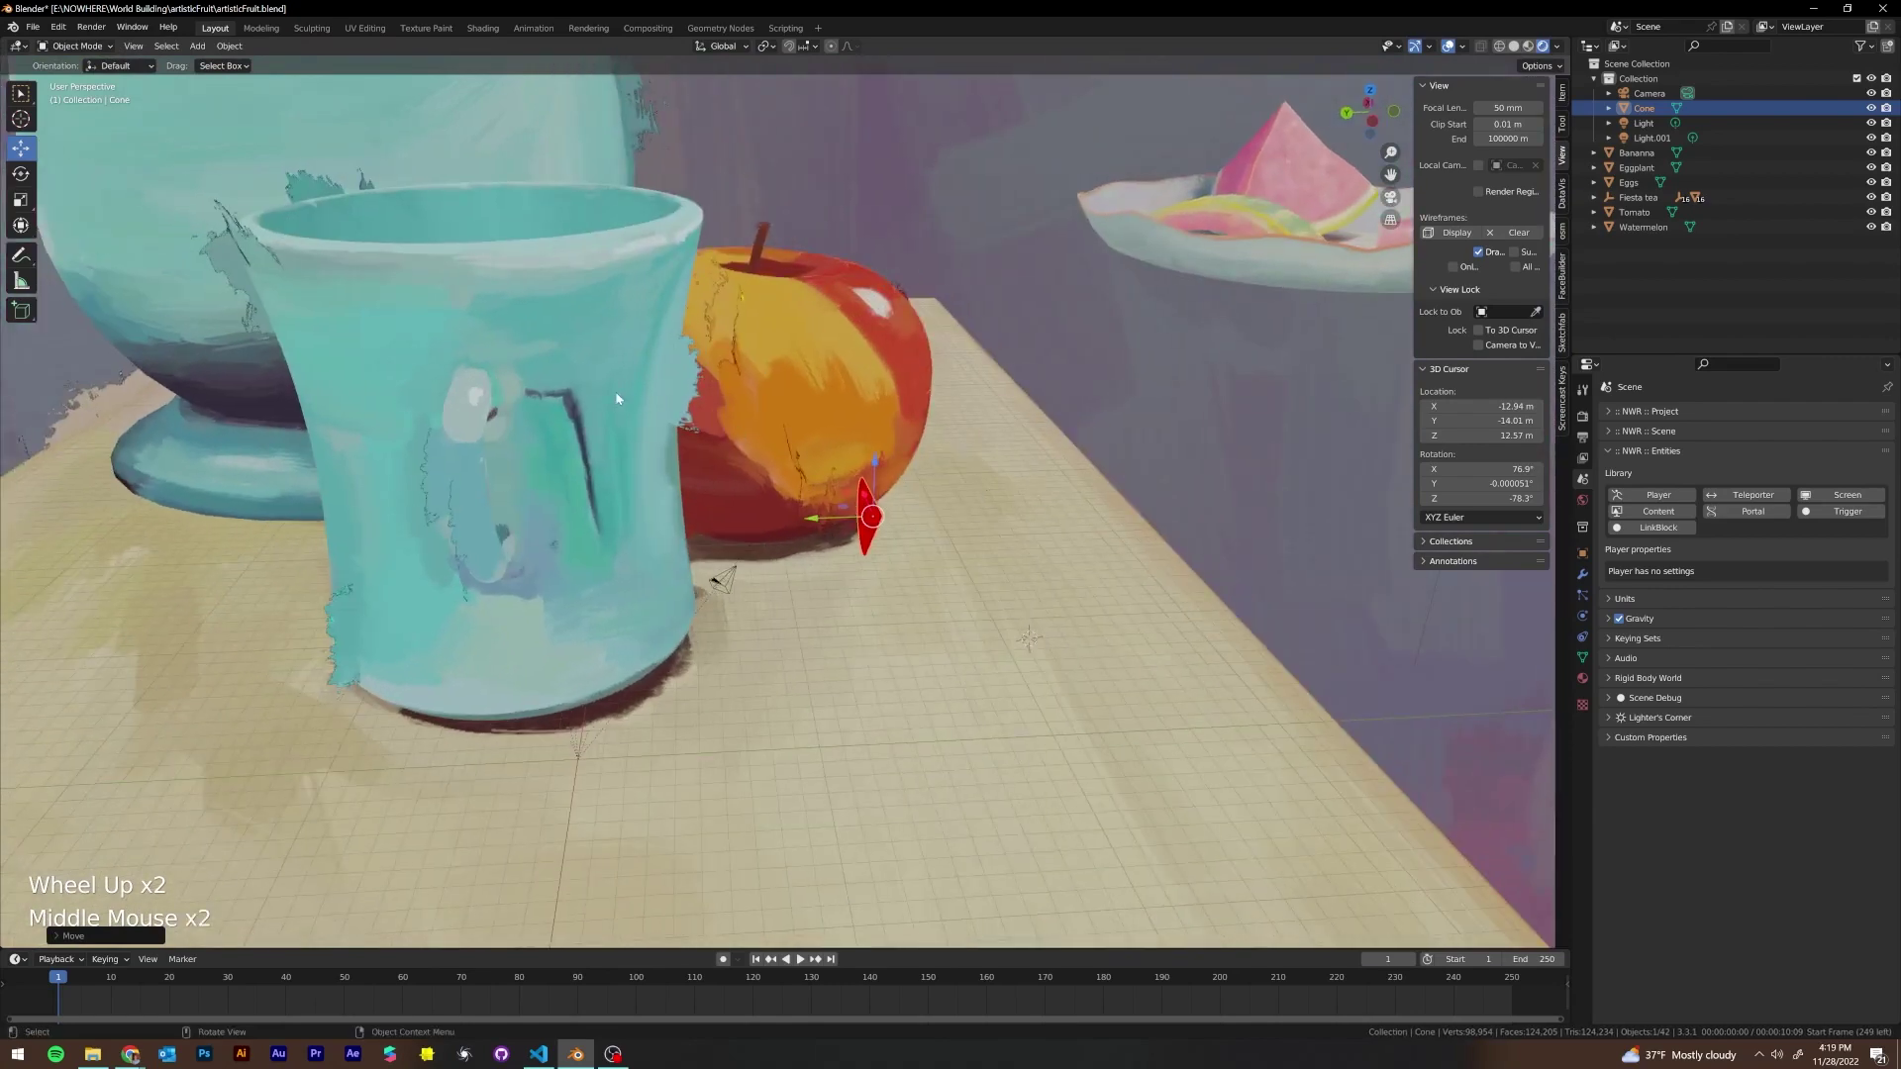
Switch the transform orientation to Local and rotate the player cone about its local Z axis
left_click(720, 46)
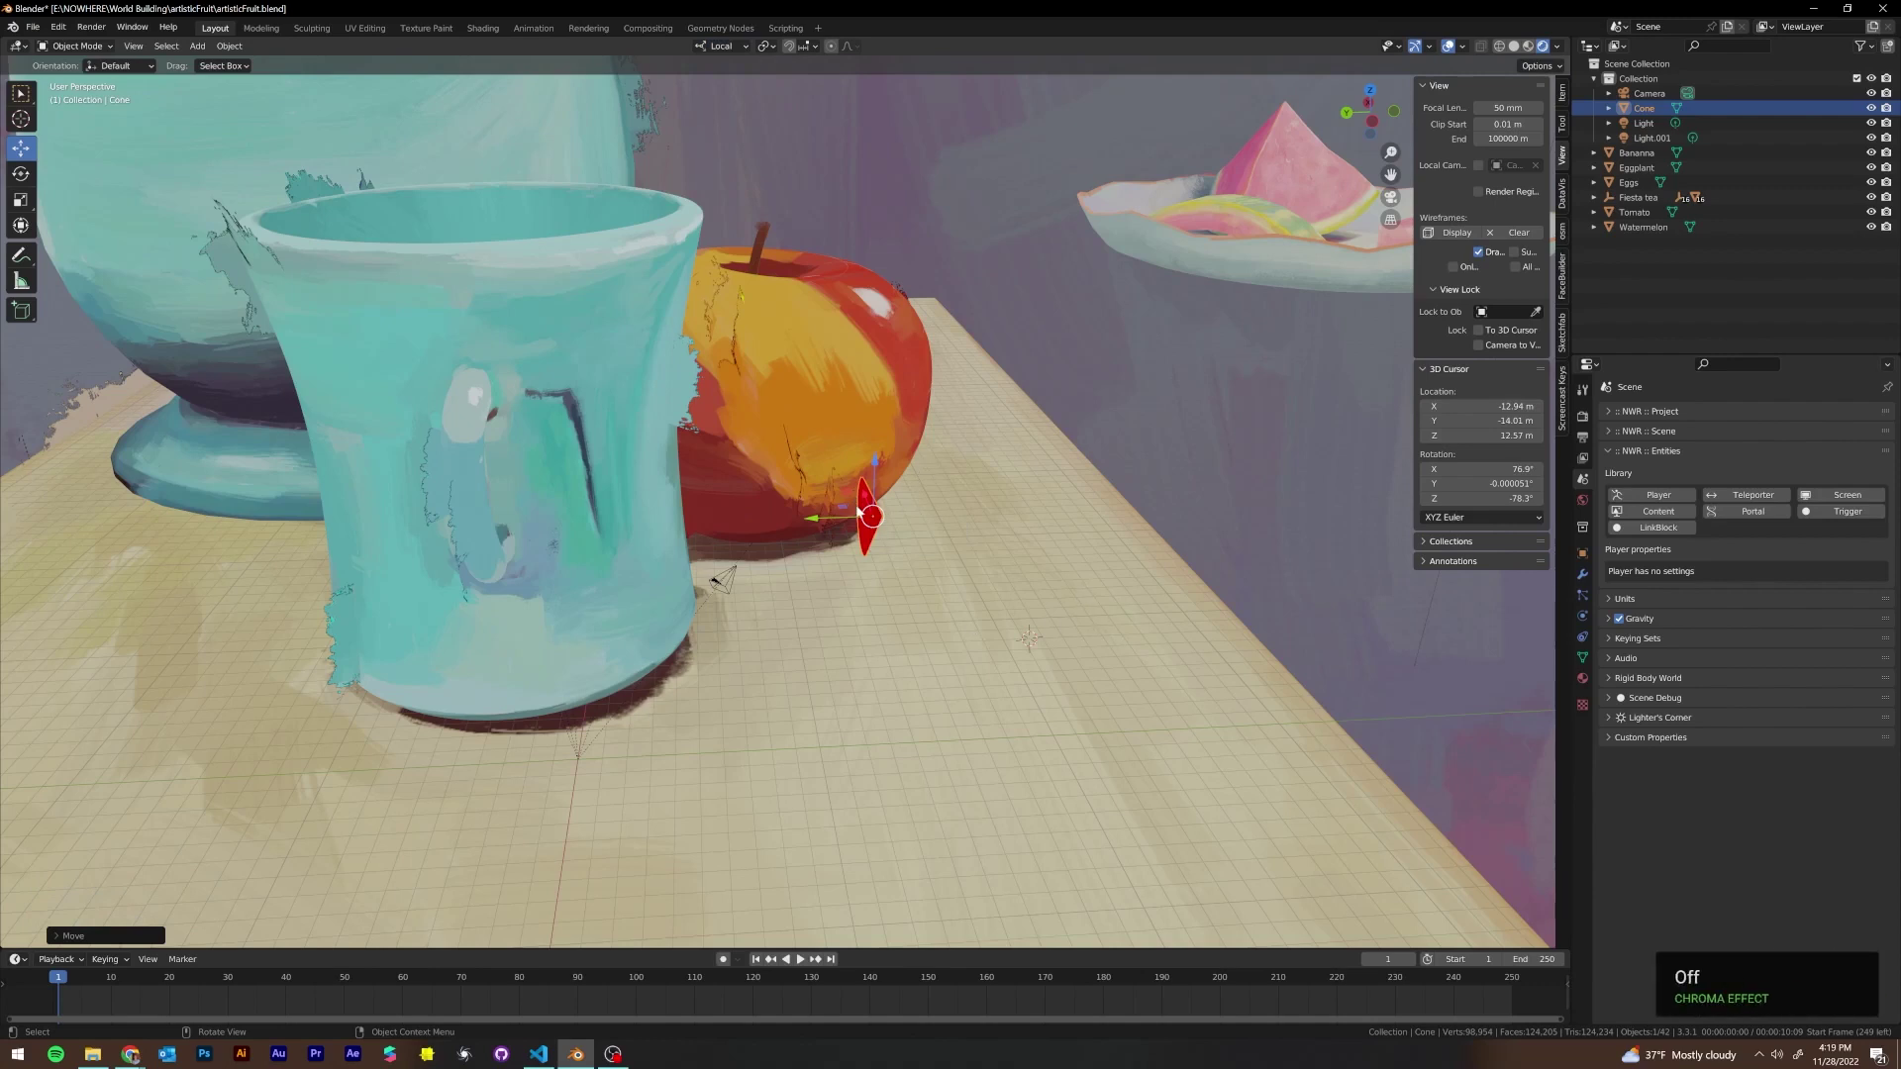
left_click(872, 516)
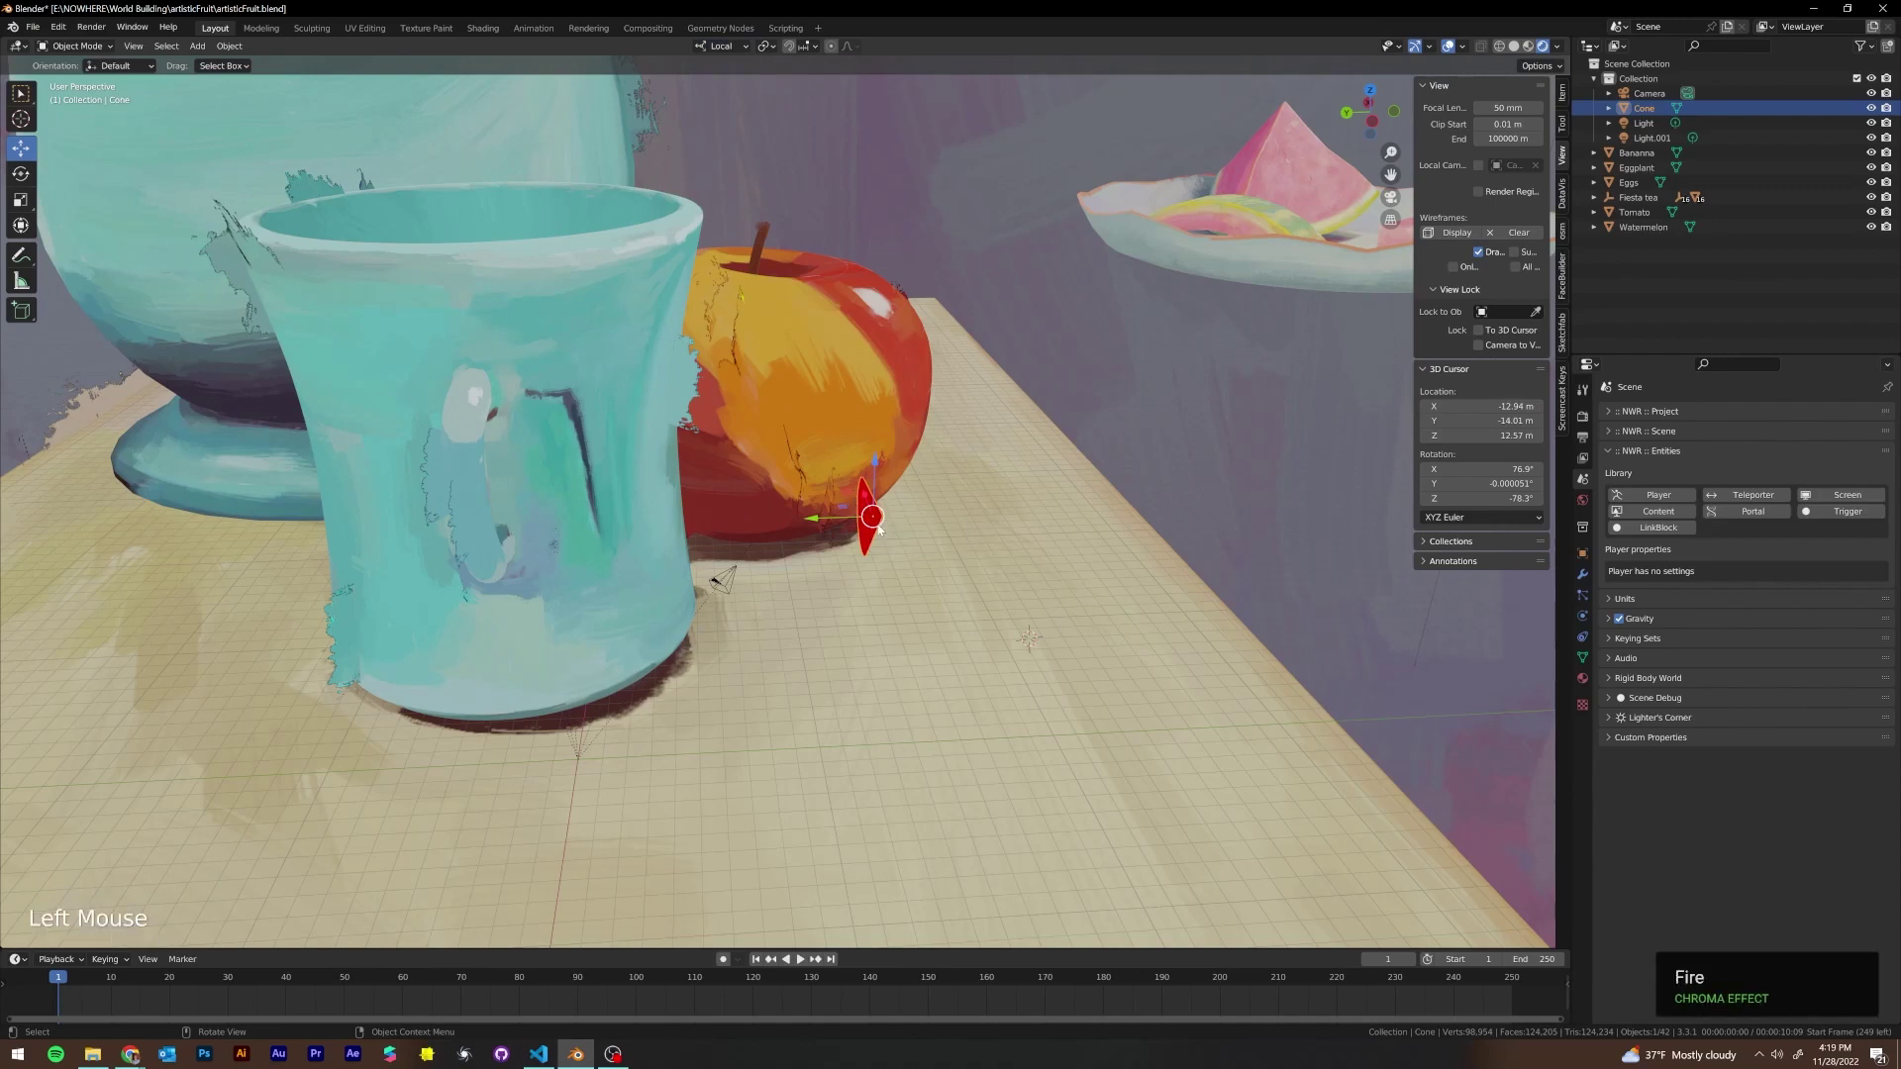
key("r")
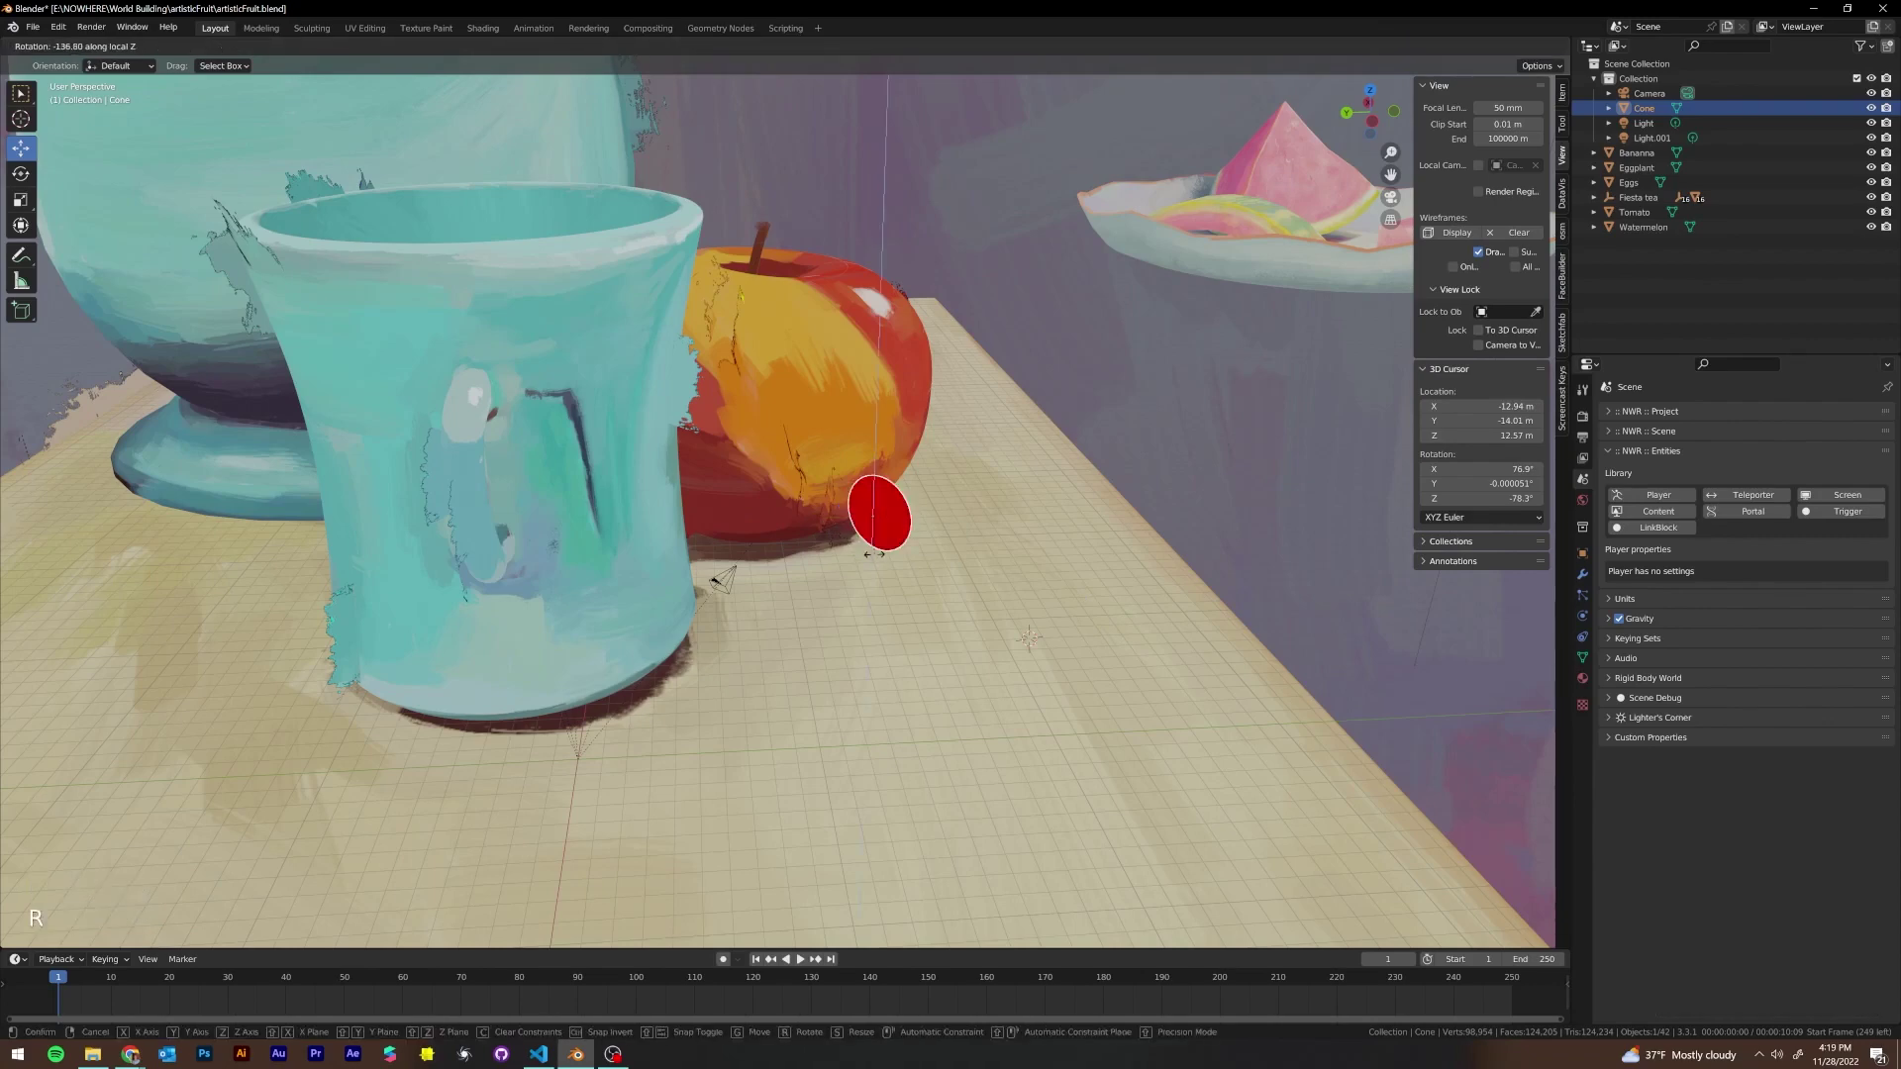
left_click(812, 507)
Examine the rotated player marker and the table scene from several sides
scroll(1006, 518, "down", 3)
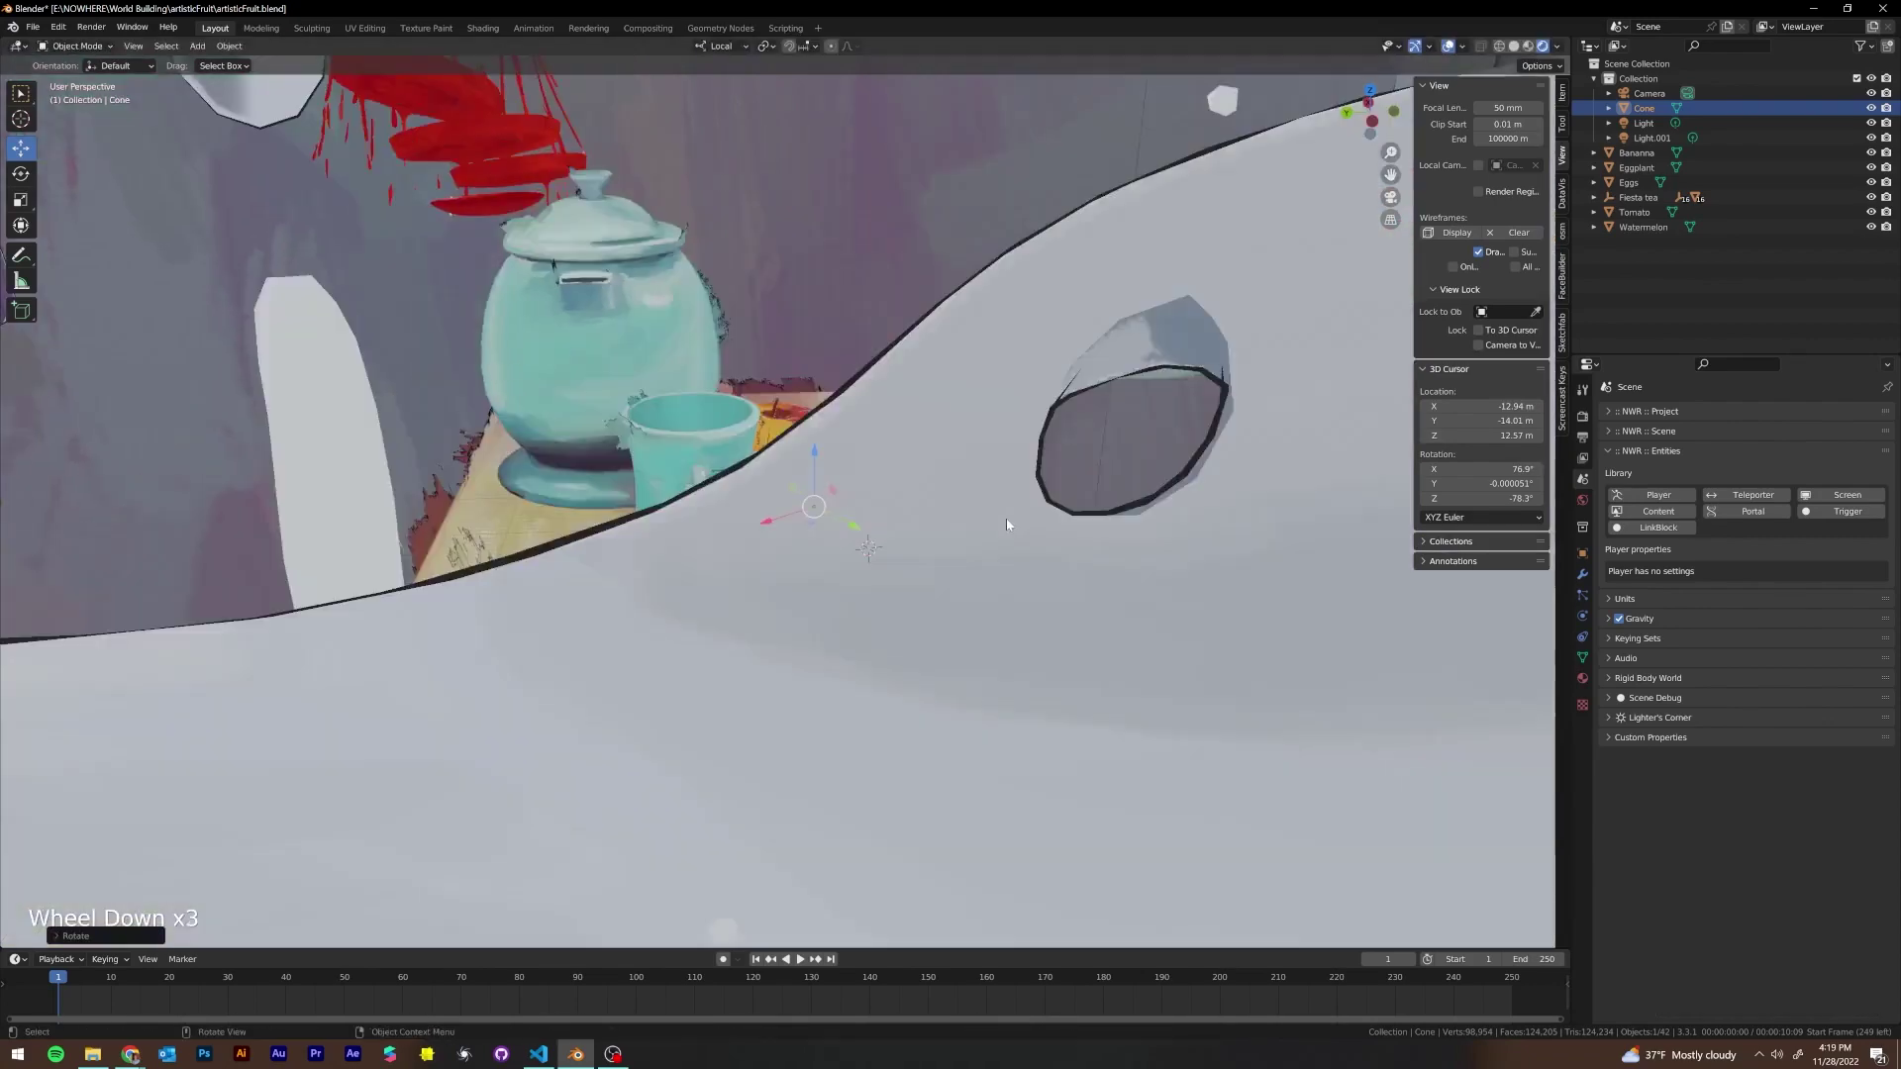
middle_click_drag(1005, 518, 1345, 481)
scroll(1075, 501, "down", 1)
middle_click_drag(1075, 501, 904, 502)
scroll(950, 515, "down", 1)
scroll(760, 484, "up", 1)
scroll(780, 469, "up", 2)
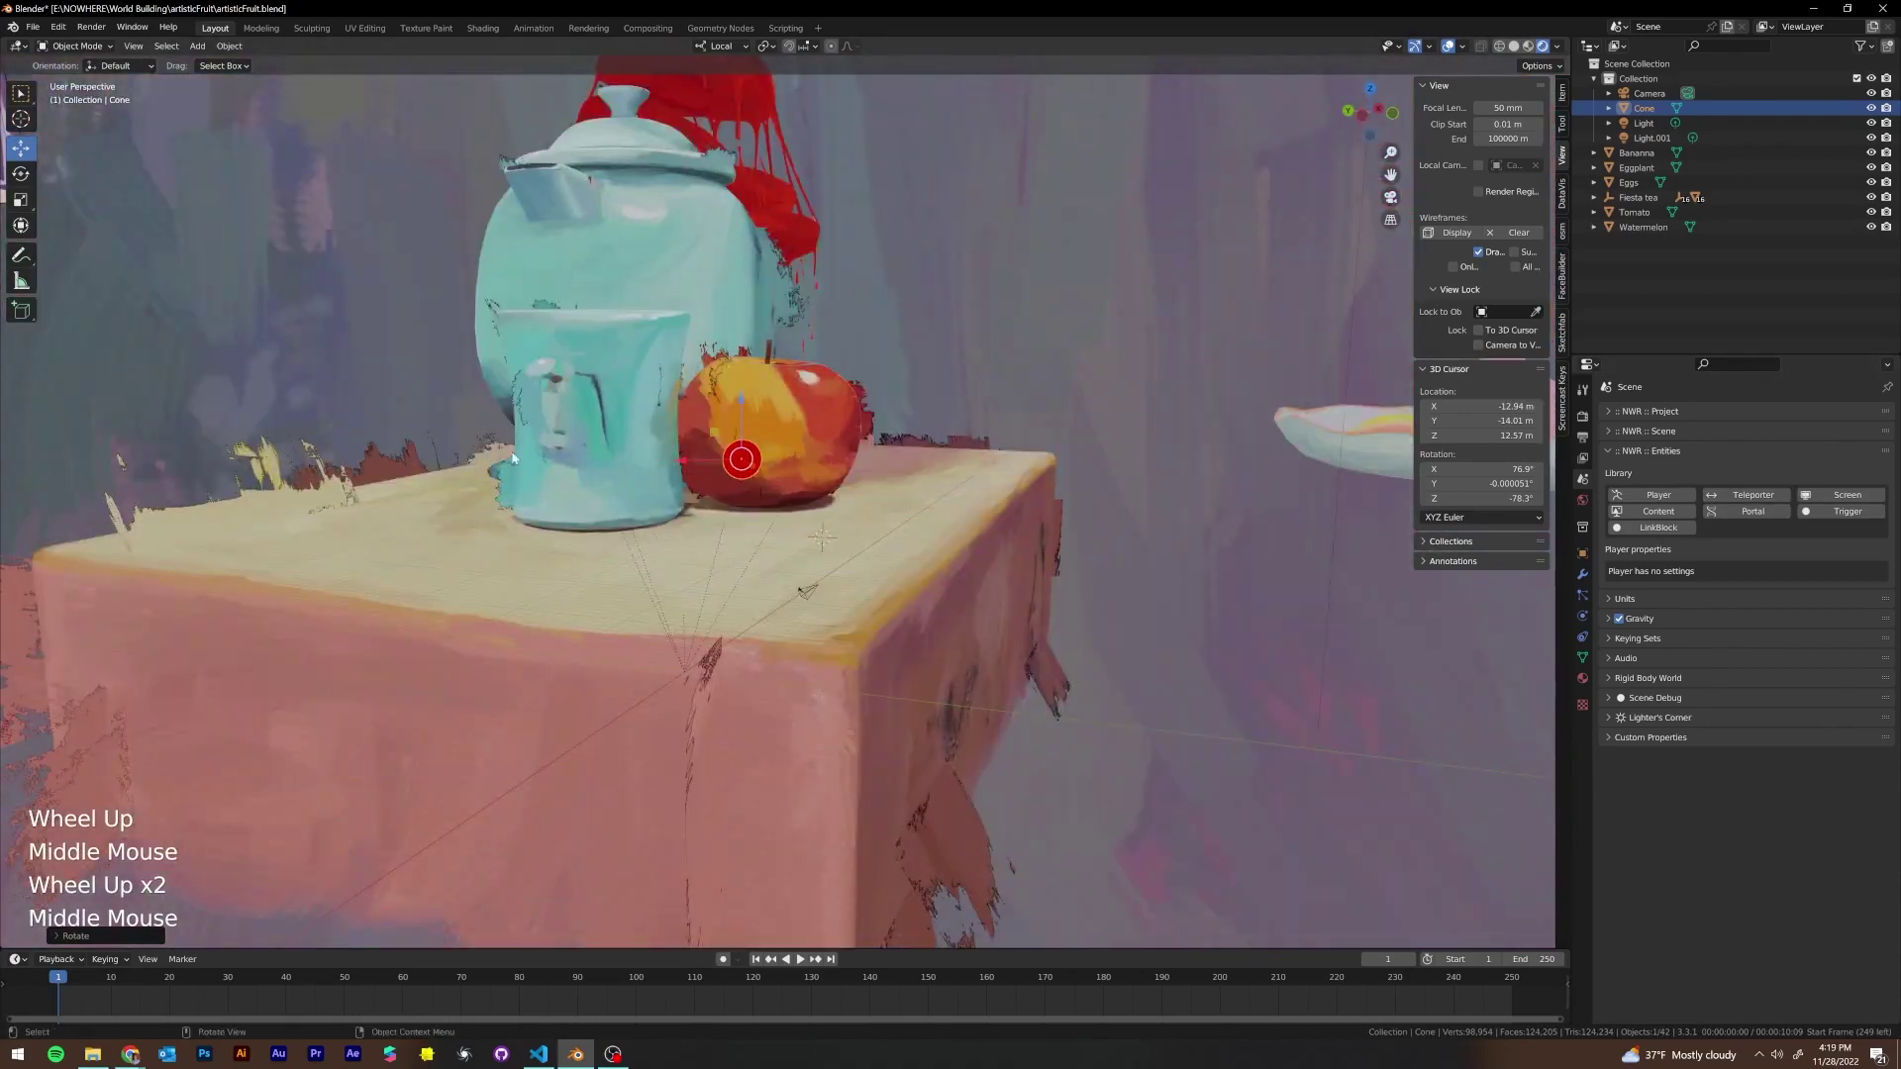
middle_click_drag(512, 458, 847, 492)
scroll(693, 485, "down", 2)
scroll(934, 505, "up", 2)
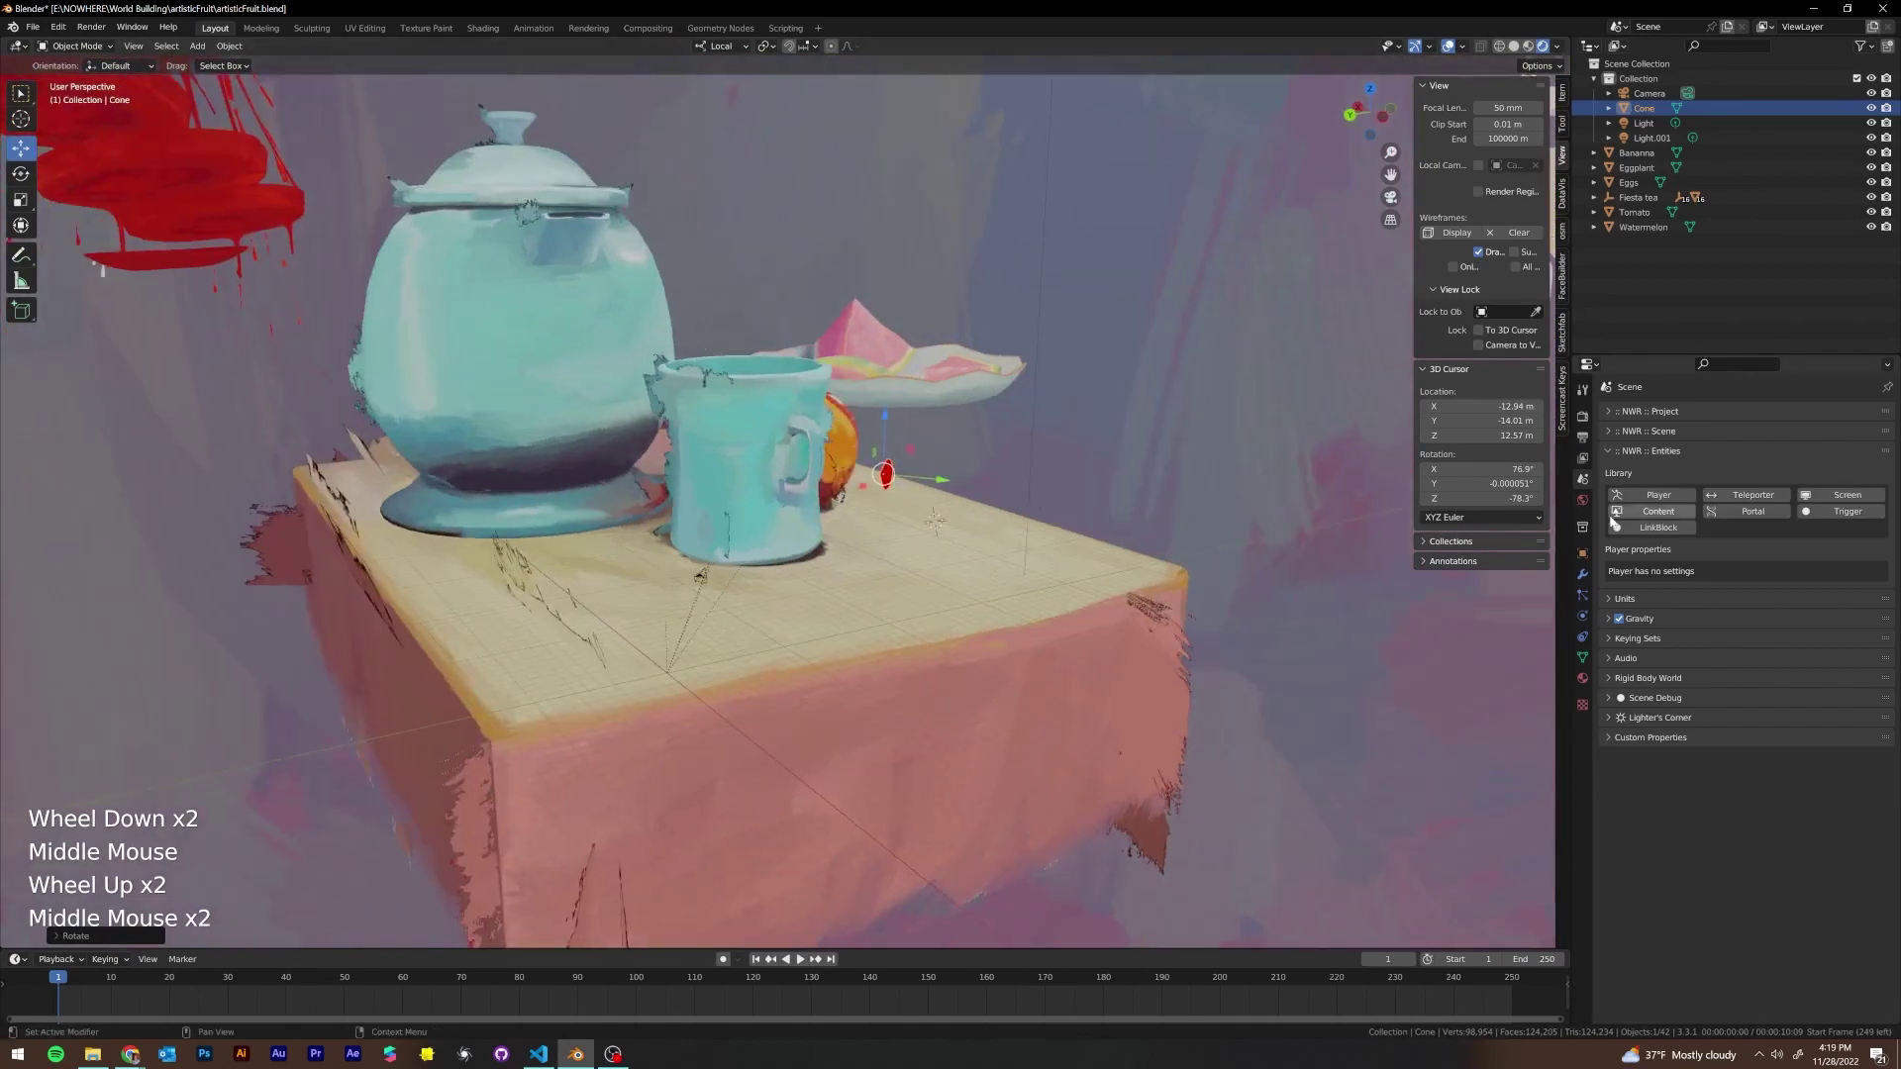
Place the 3D cursor on the tabletop at about X -23.62 m, Y -13.84 m and add a Teleporter entity there
left_click(20, 119)
middle_click_drag(721, 200, 976, 561)
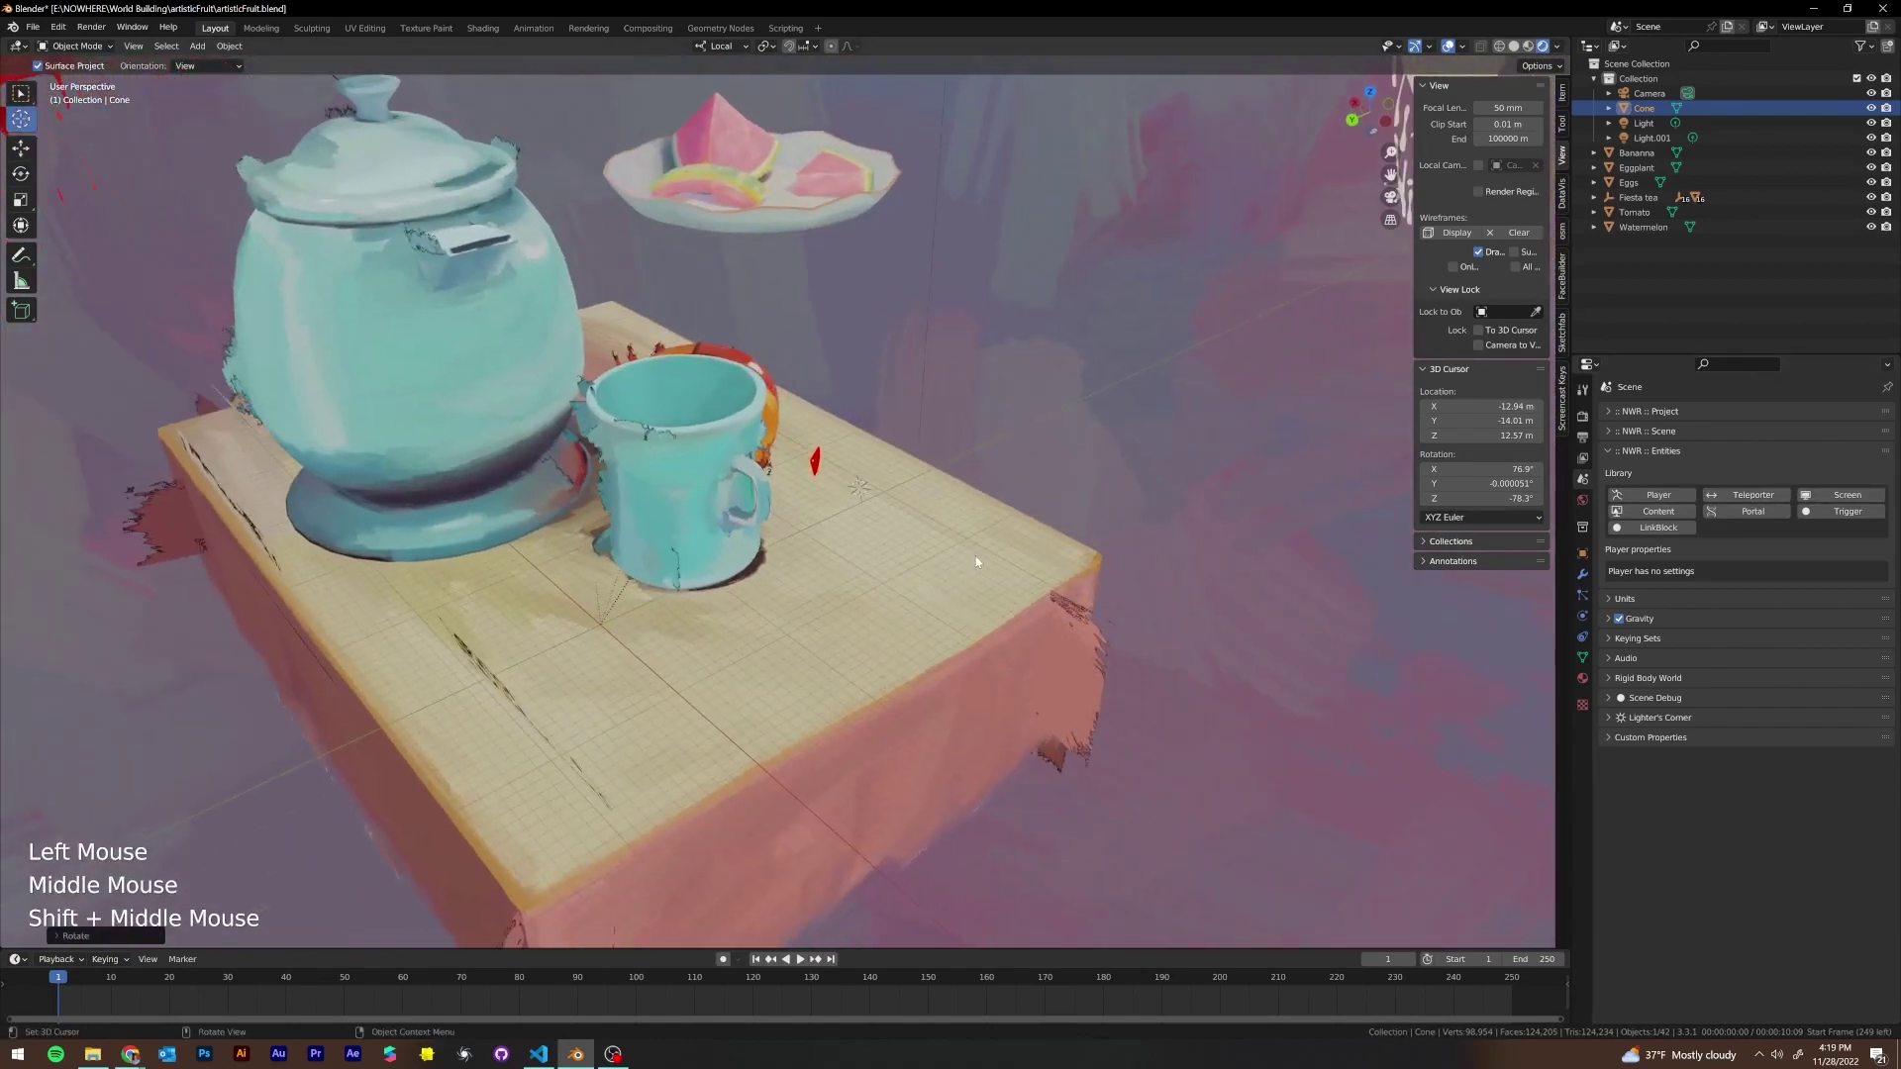
left_click(1061, 503)
middle_click_drag(1062, 503, 673, 416)
left_click(1731, 497)
Select both the teleport box and its destination marker and raise them together above the tabletop
left_click(650, 407, "shift")
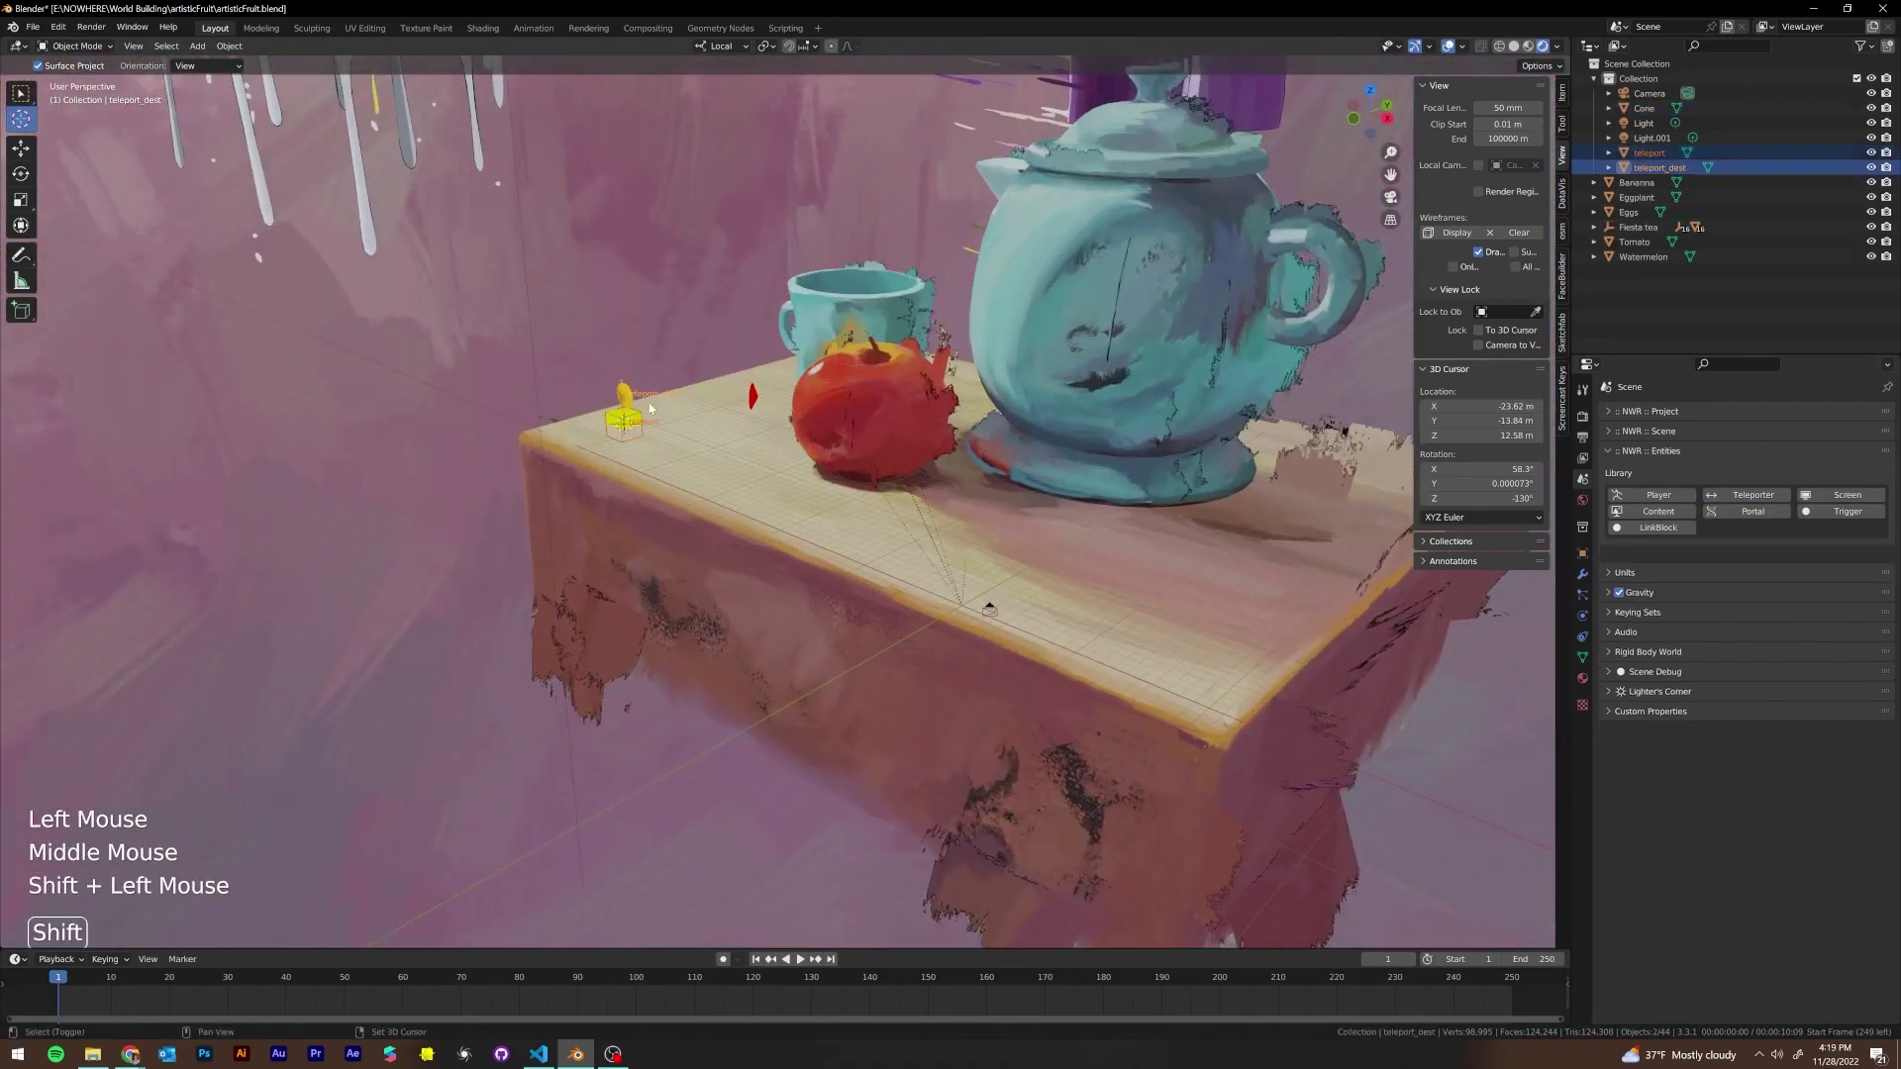
left_click(19, 149)
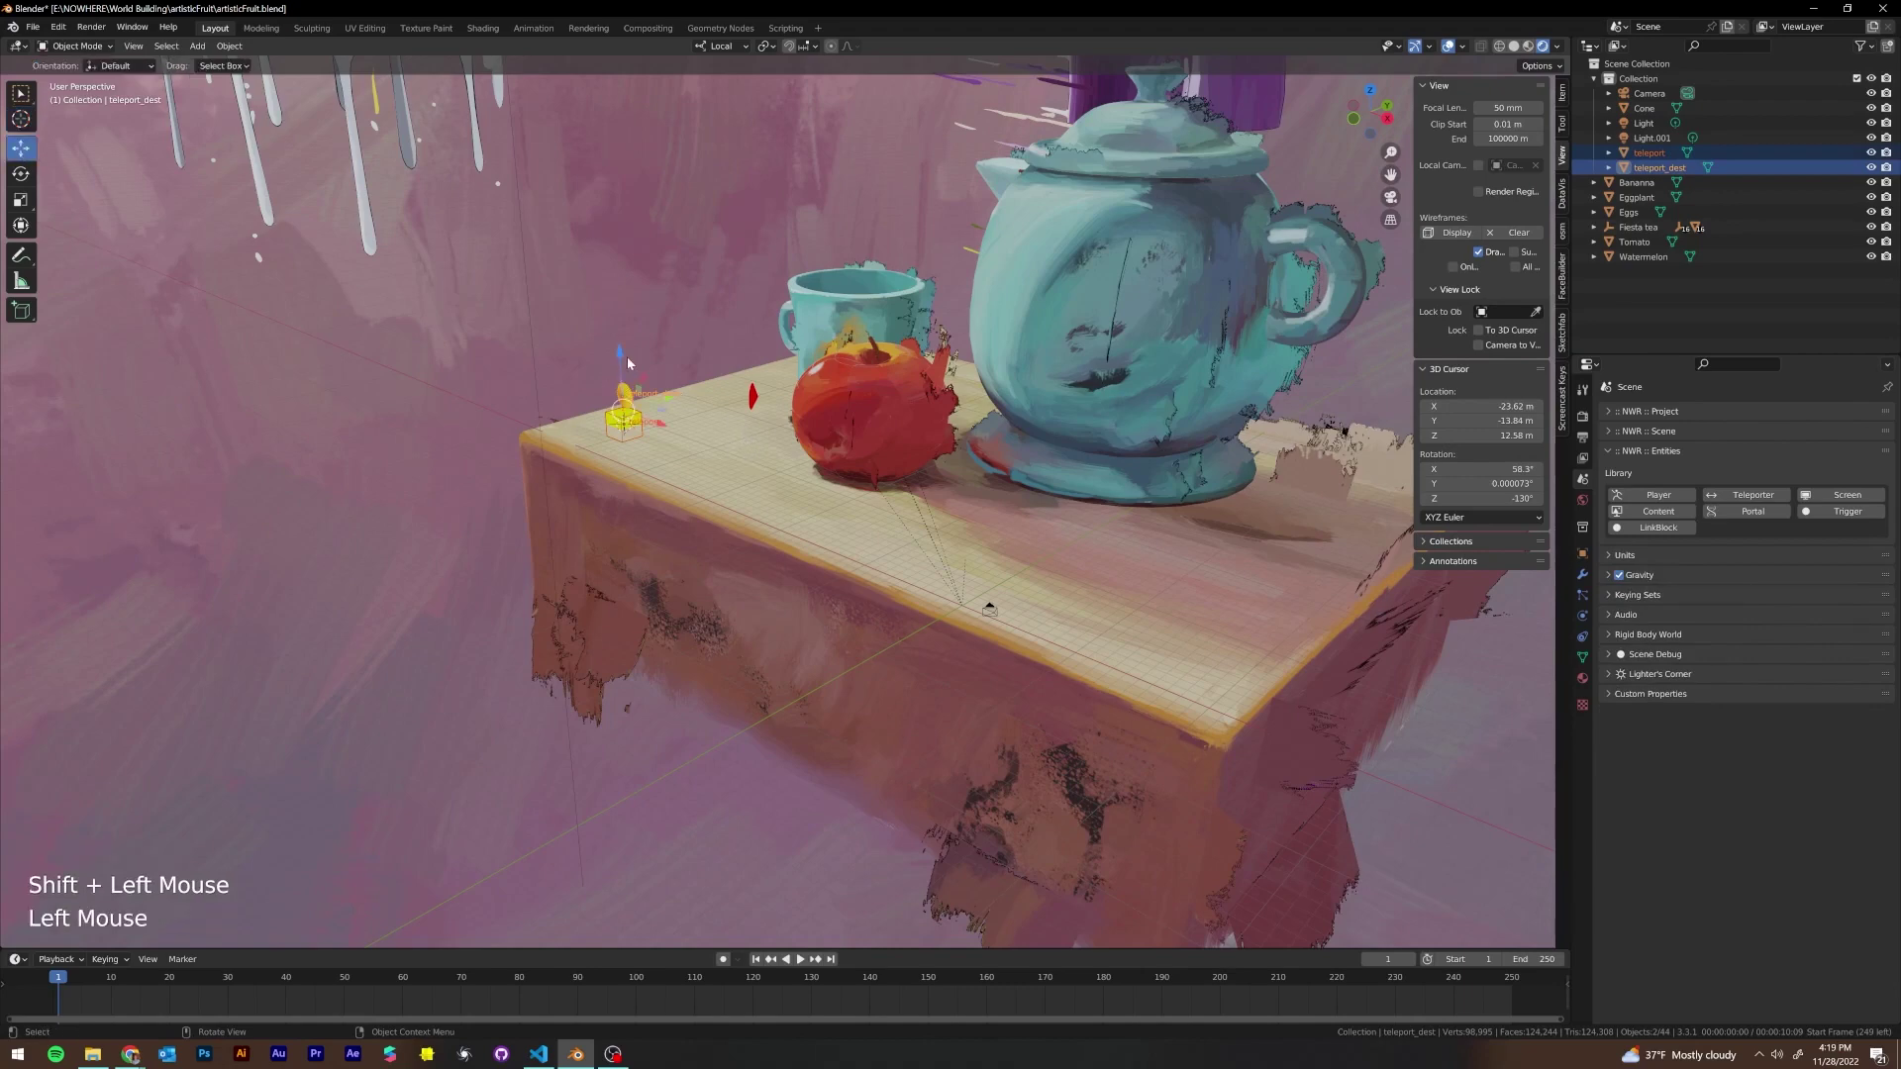
left_click_drag(624, 410, 623, 326)
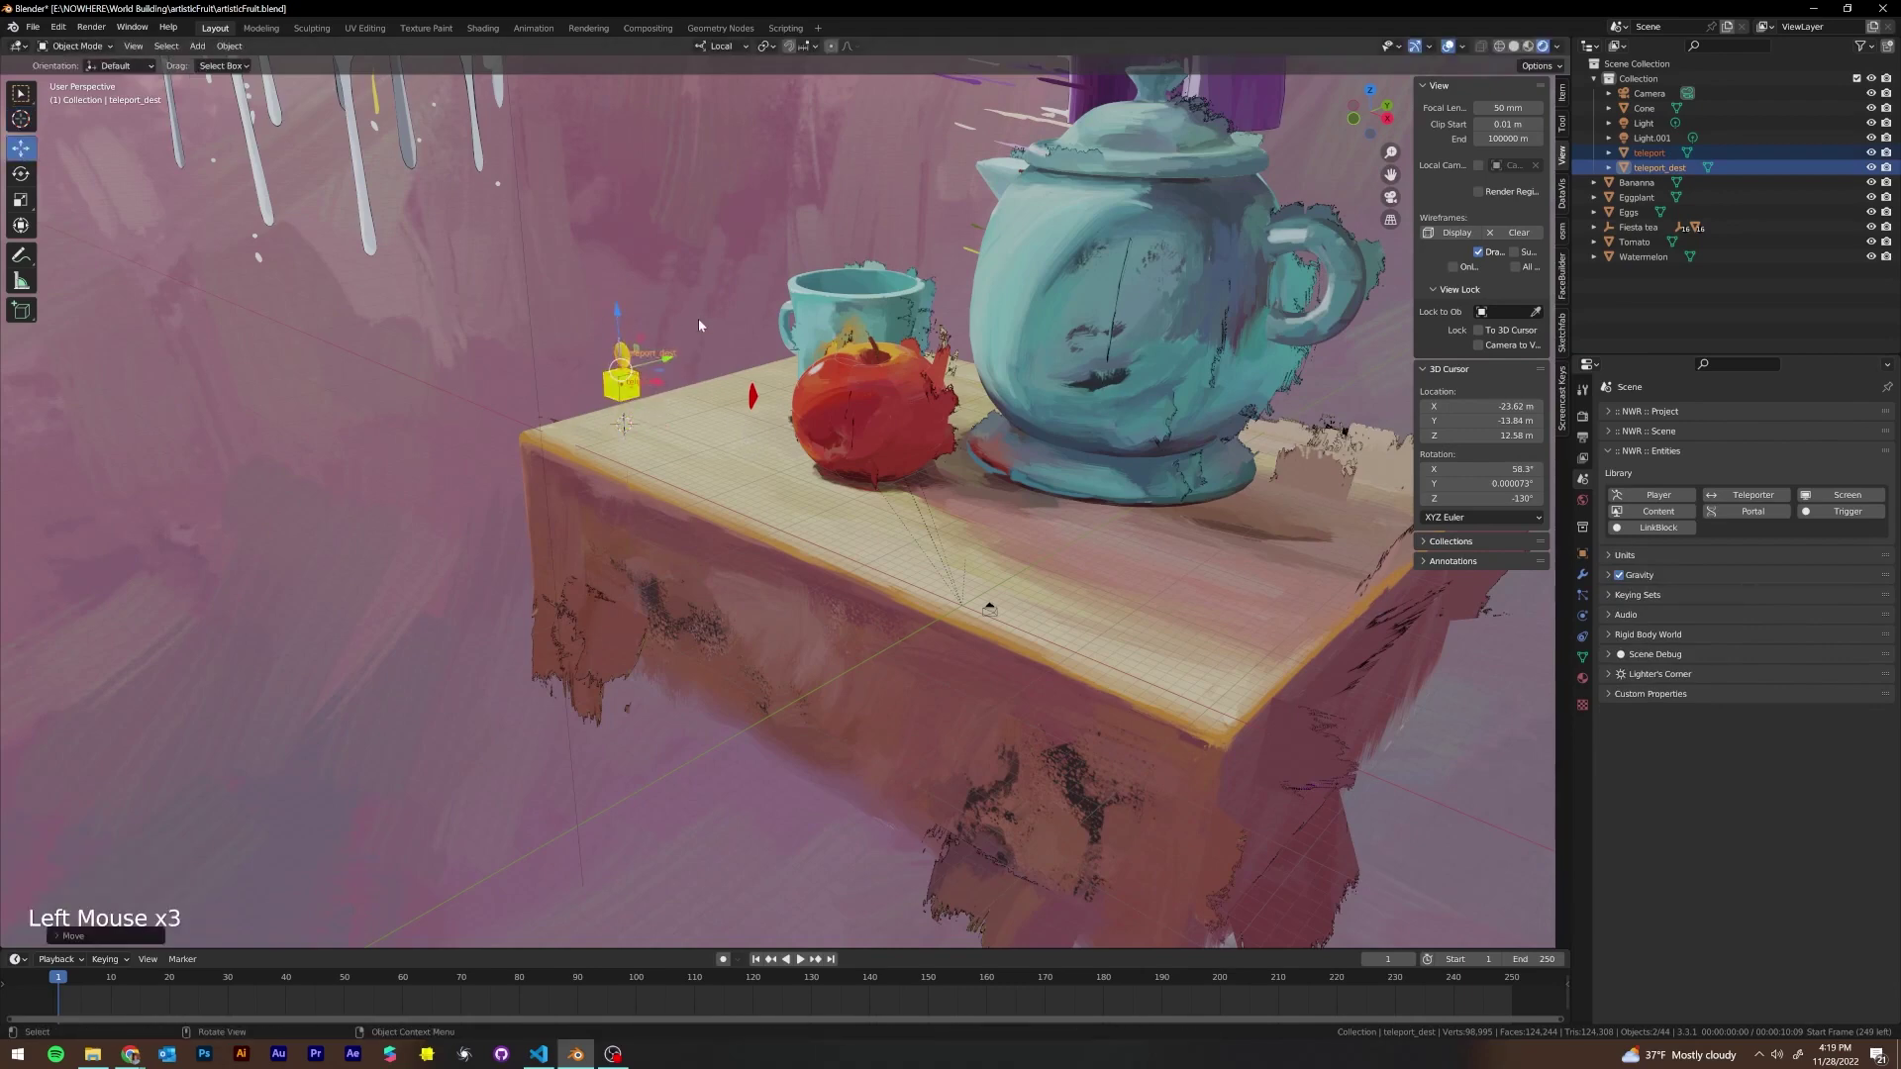
Select the teleport box, frame it, and examine its destination property and placement relative to the destination marker
scroll(699, 325, "up", 2)
middle_click_drag(698, 325, 498, 372)
left_click(500, 368)
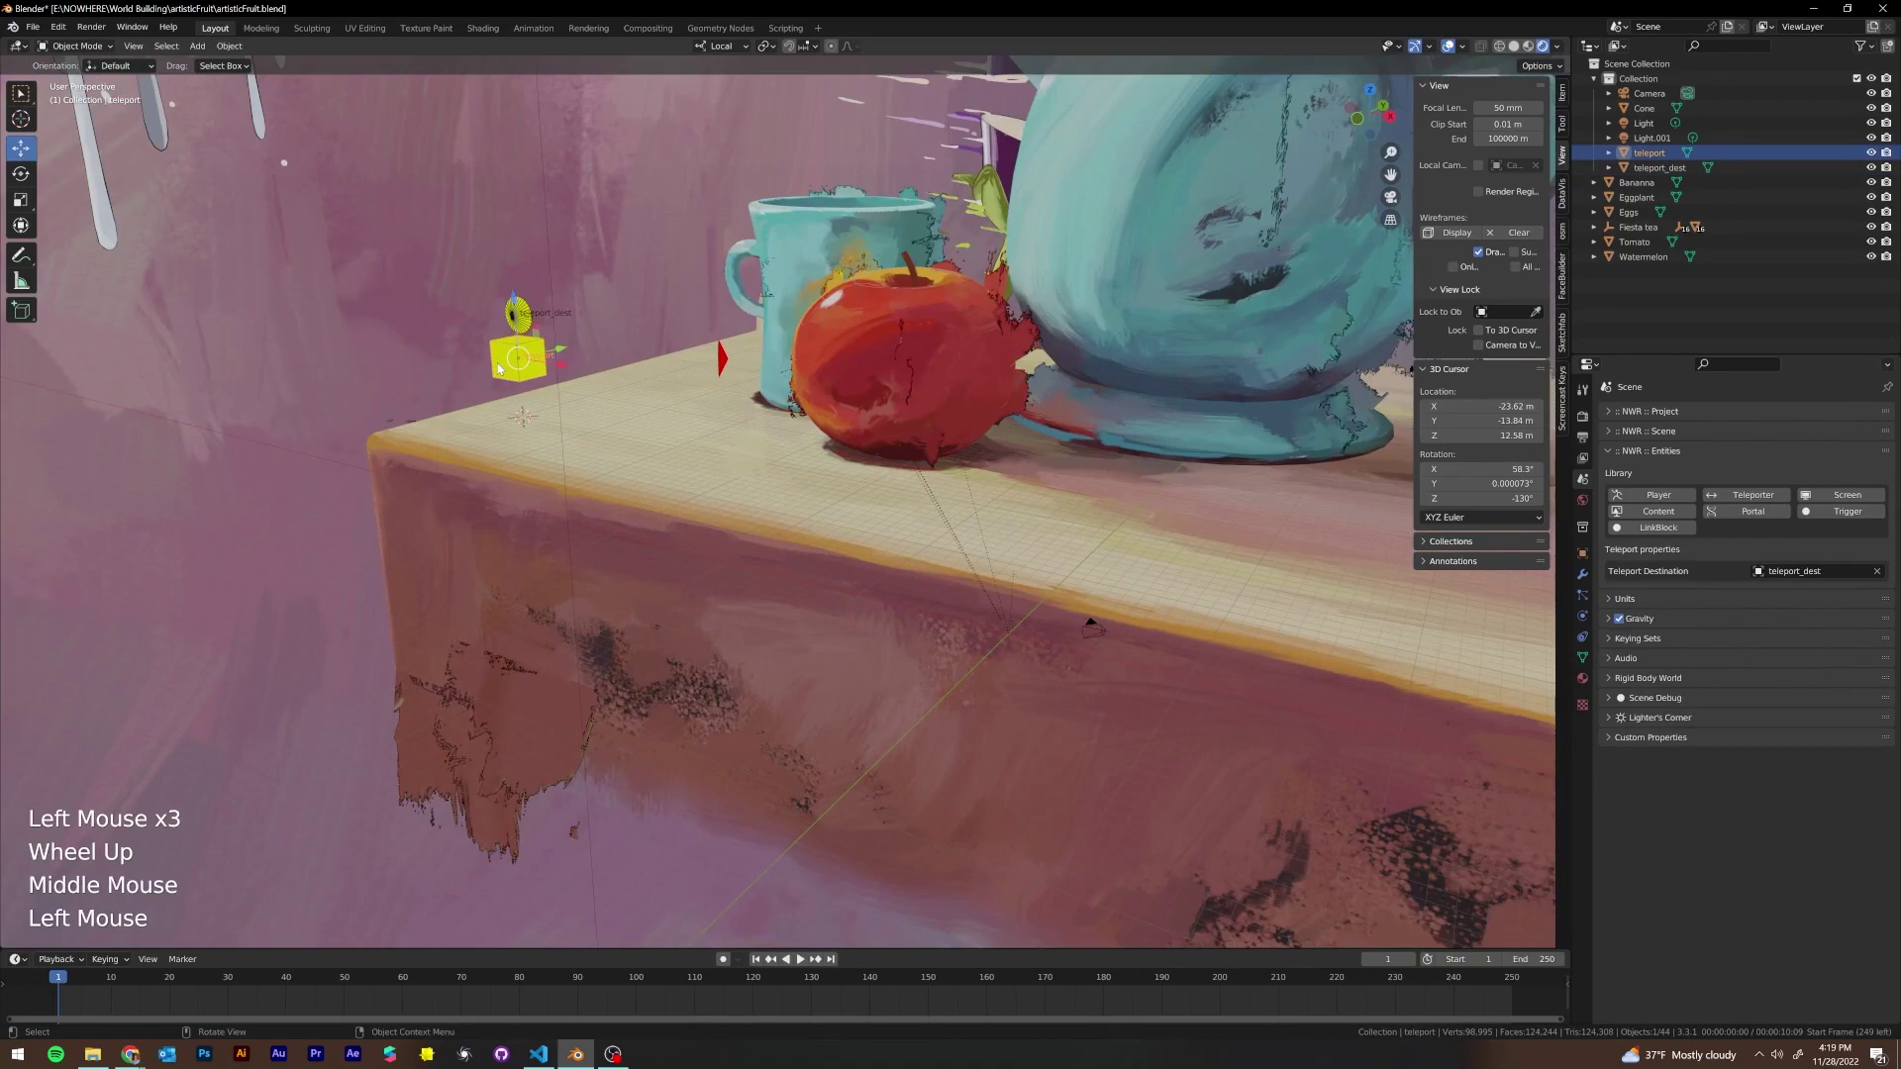
key("KP_Decimal")
scroll(498, 370, "down", 2)
middle_click_drag(891, 415, 1010, 404)
scroll(1009, 404, "down", 1)
scroll(778, 399, "down", 3)
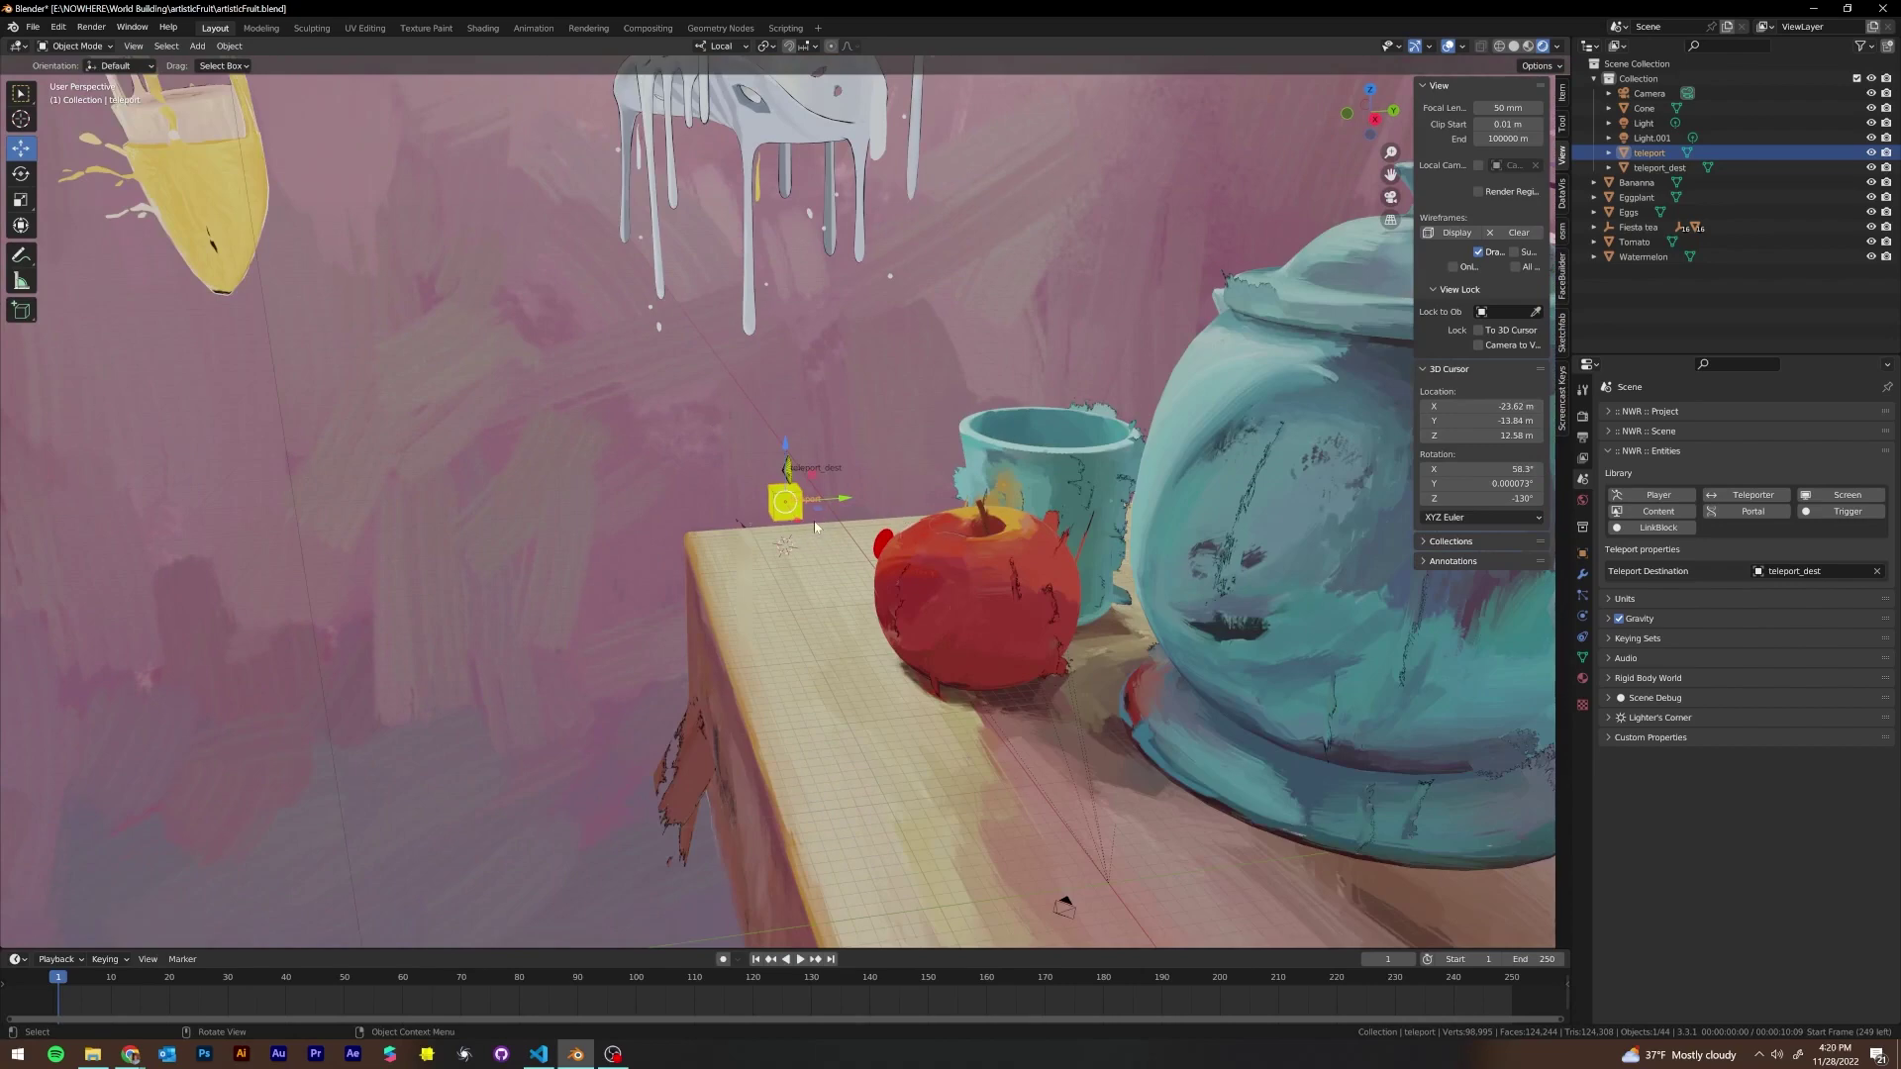
middle_click_drag(888, 532, 1178, 500)
scroll(693, 509, "up", 3)
scroll(863, 436, "down", 2)
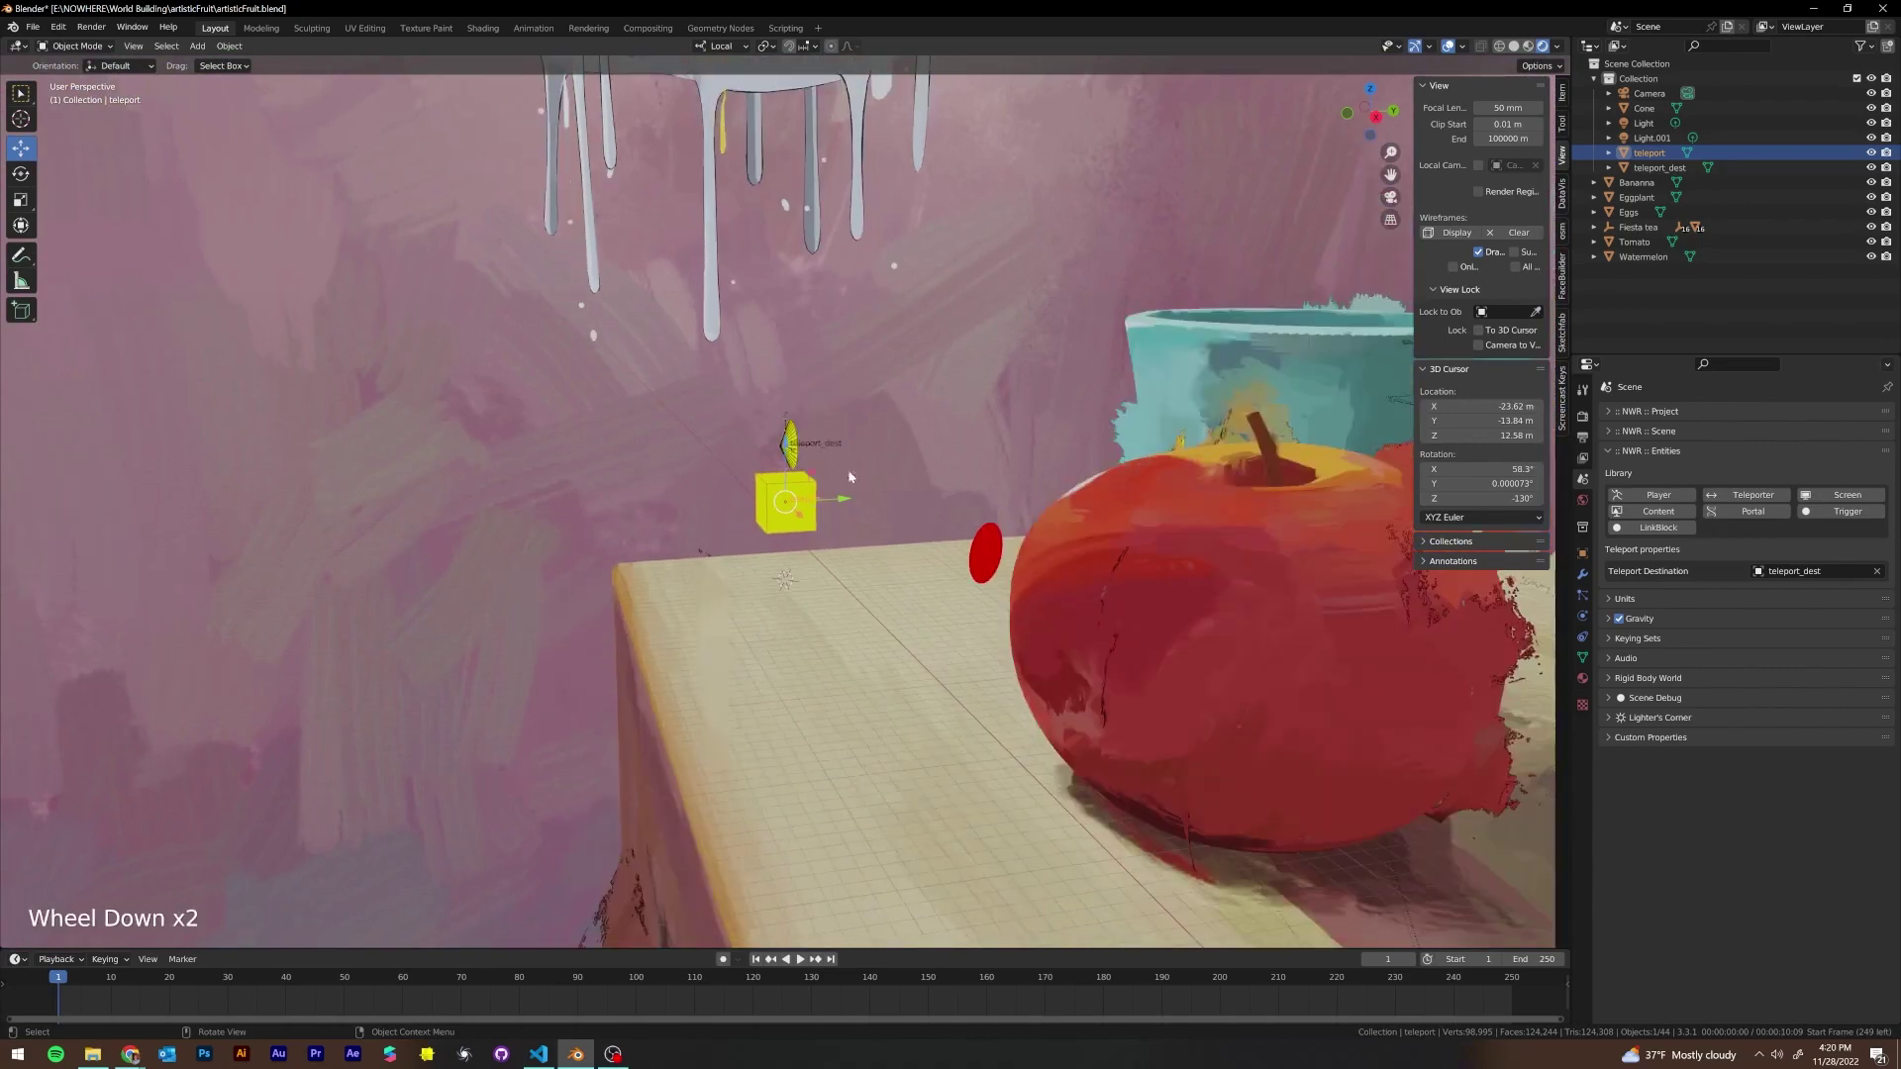
scroll(830, 477, "down", 3)
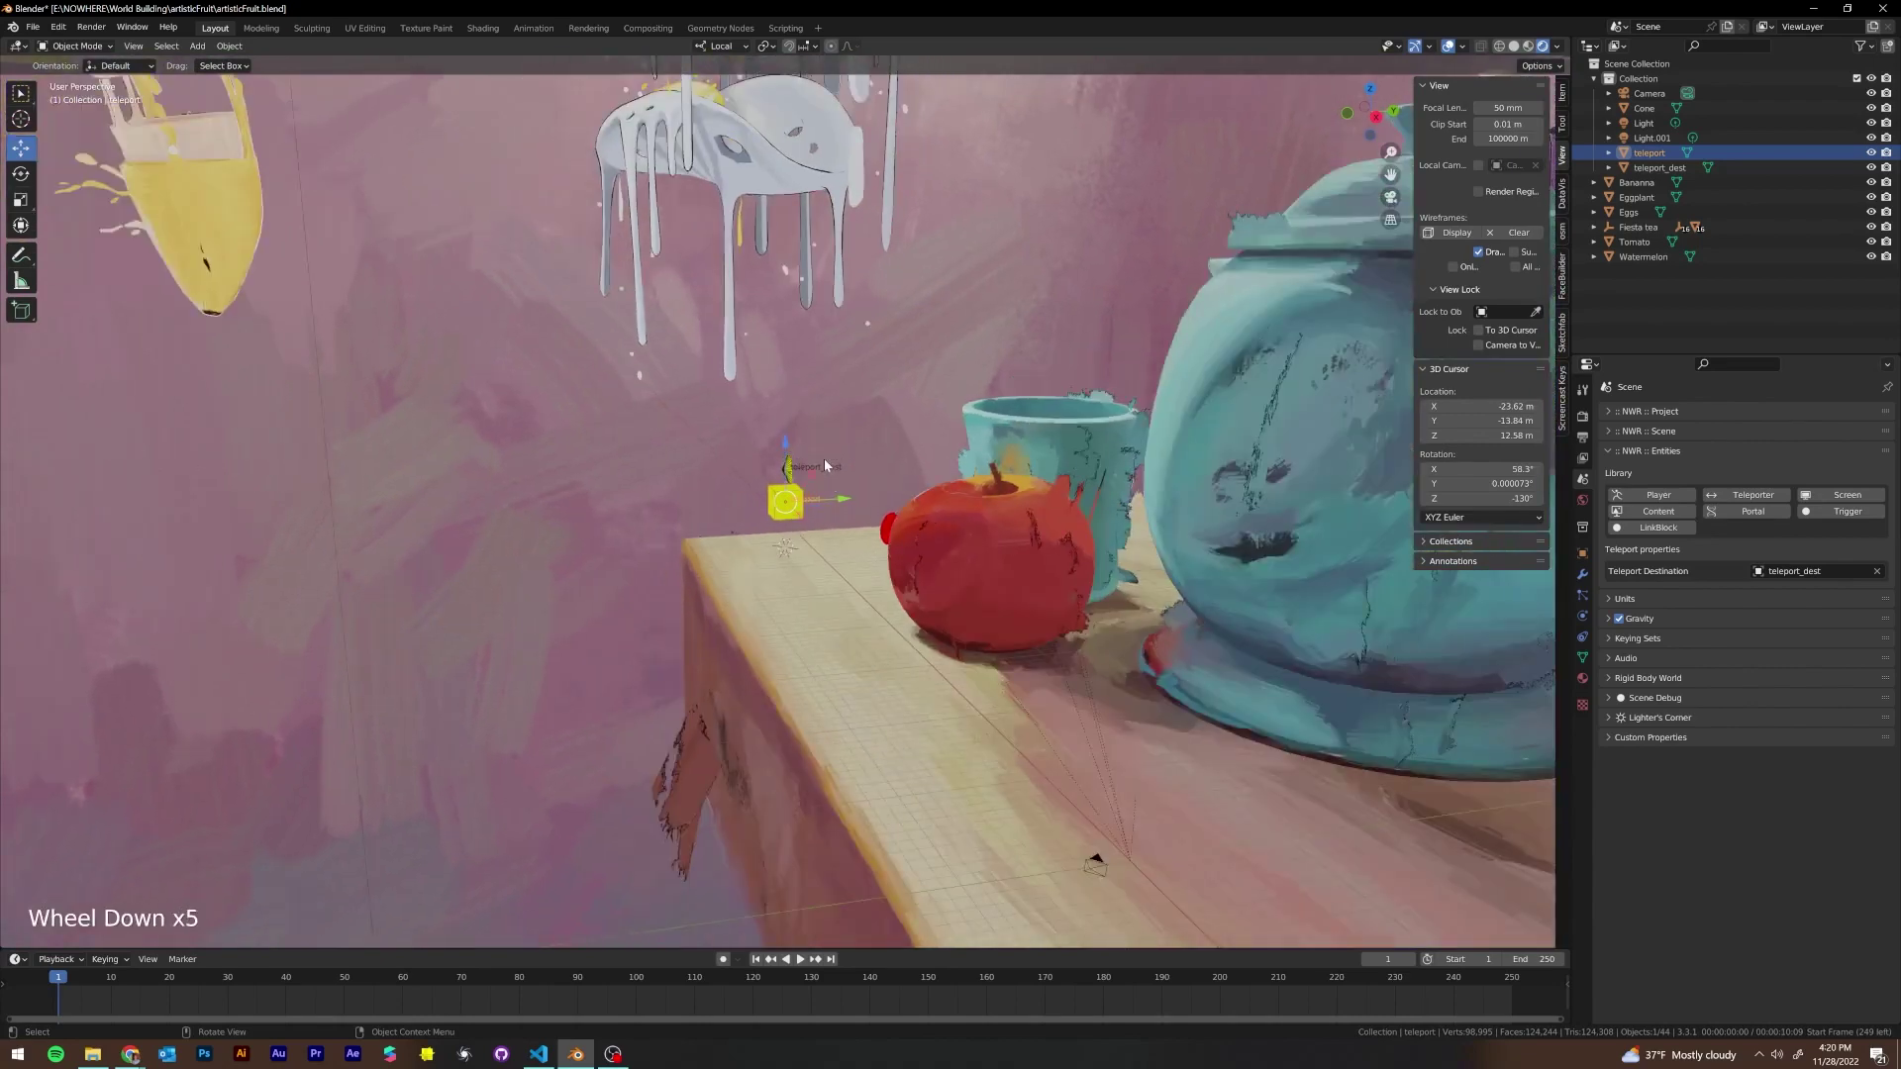
scroll(823, 459, "down", 1)
mouse_move(823, 460)
middle_mouse_down()
mouse_move(829, 401)
mouse_move(824, 454)
middle_mouse_up()
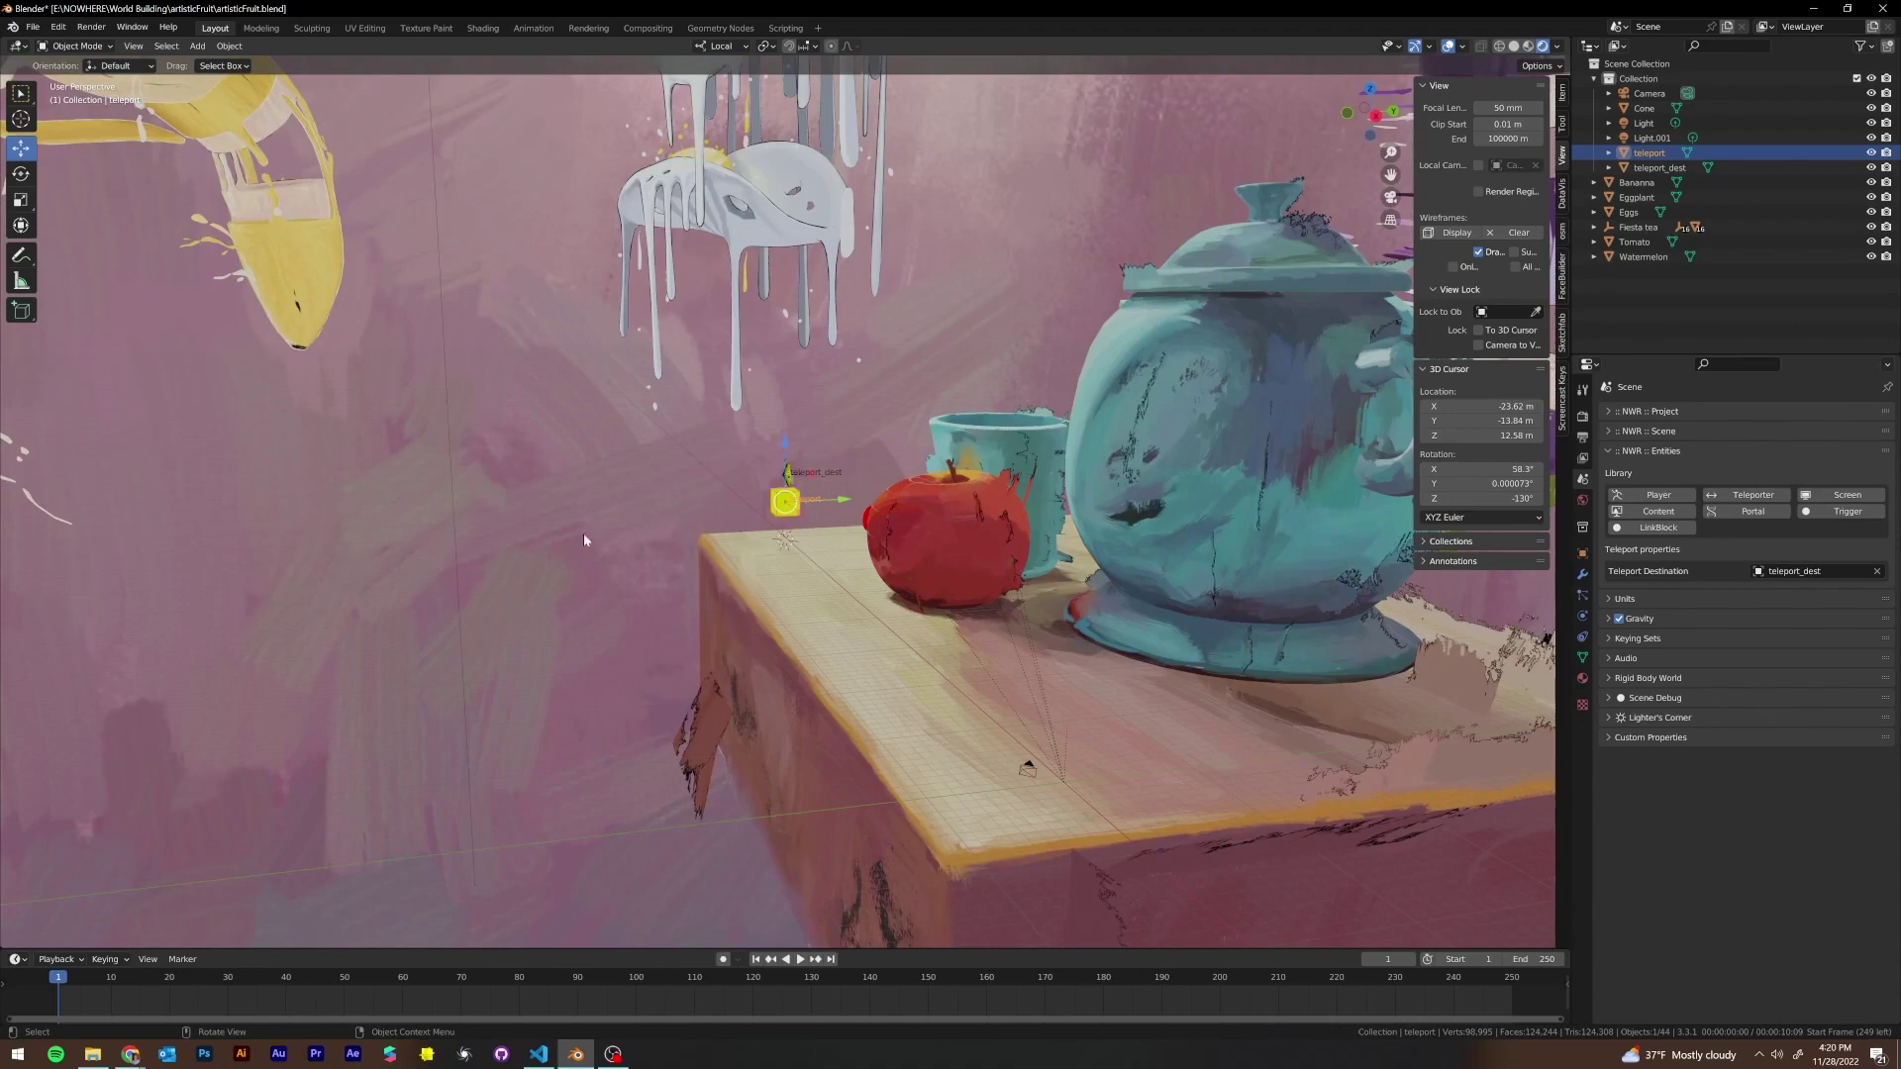
scroll(893, 548, "up", 4)
middle_click_drag(876, 530, 406, 447)
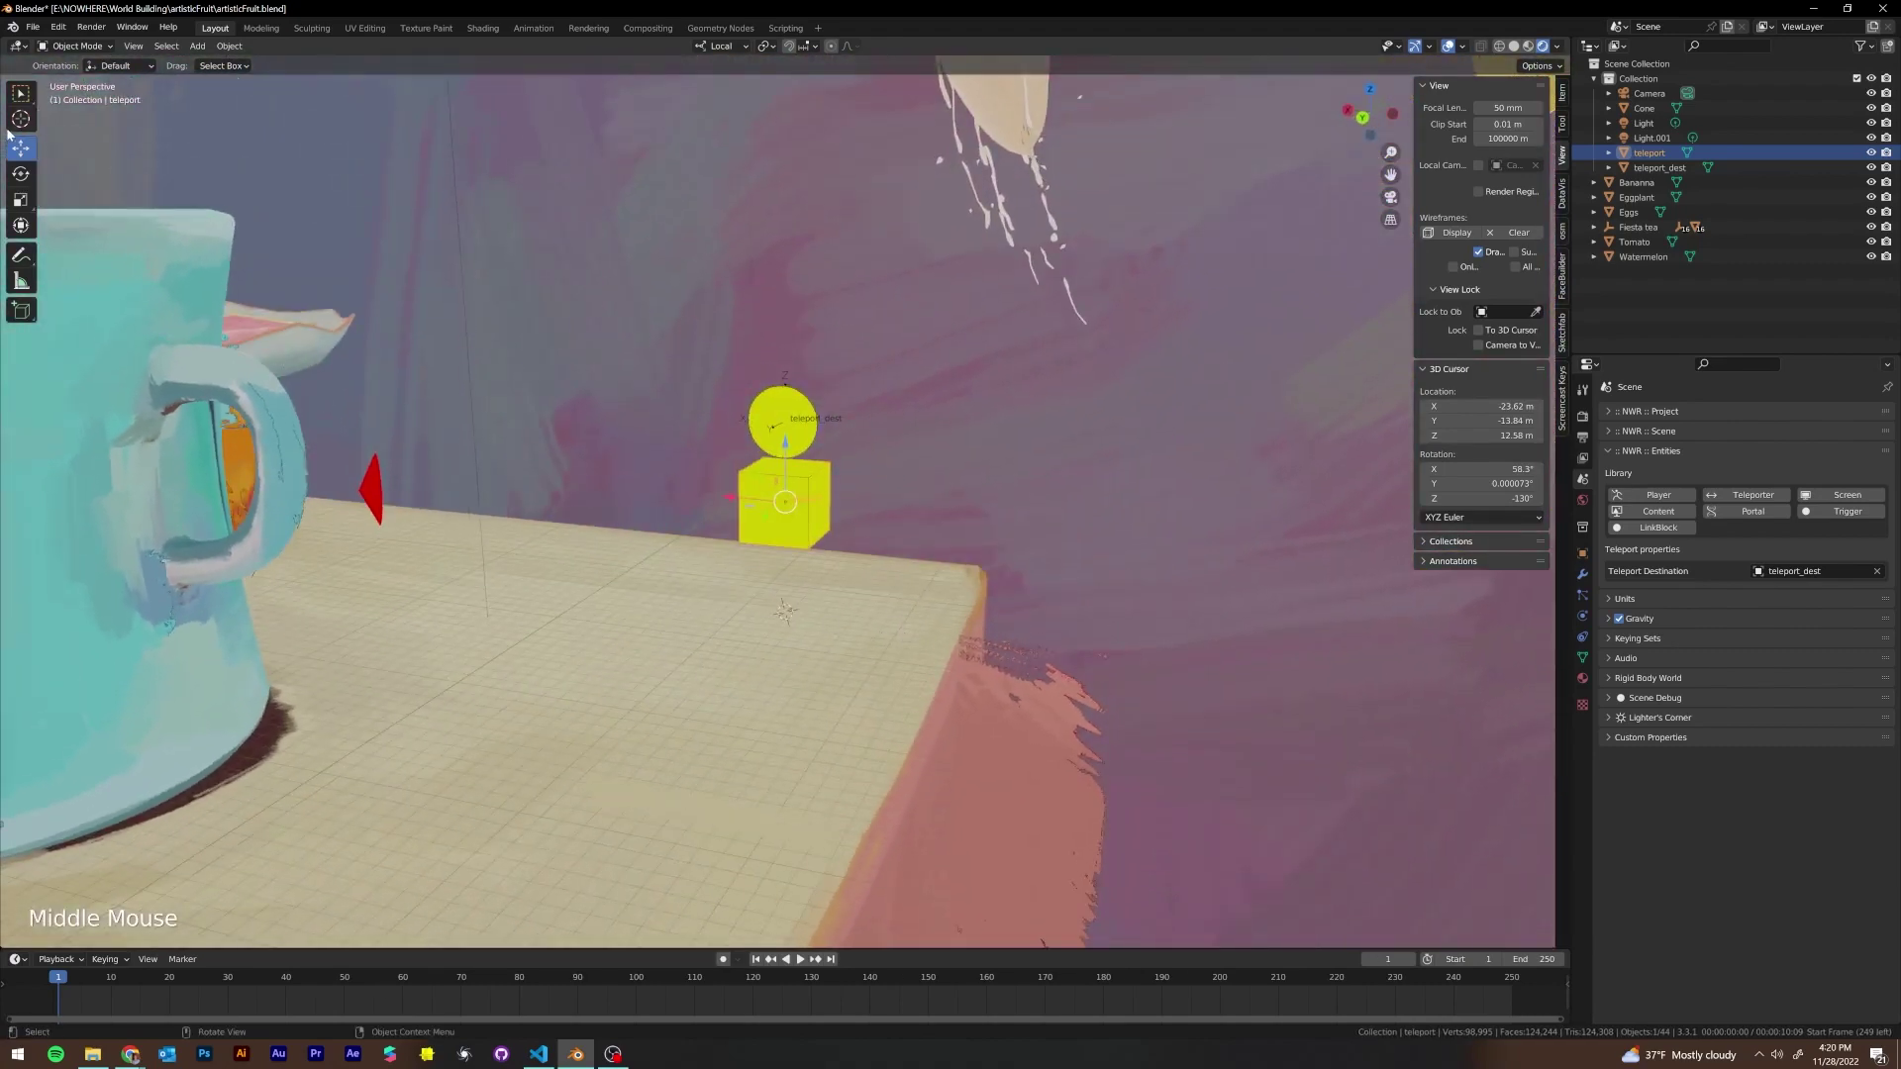
Place the 3D cursor near the table corner at about X -27.44 m, Y -12.89 m and add a cube mesh there
left_click(926, 642)
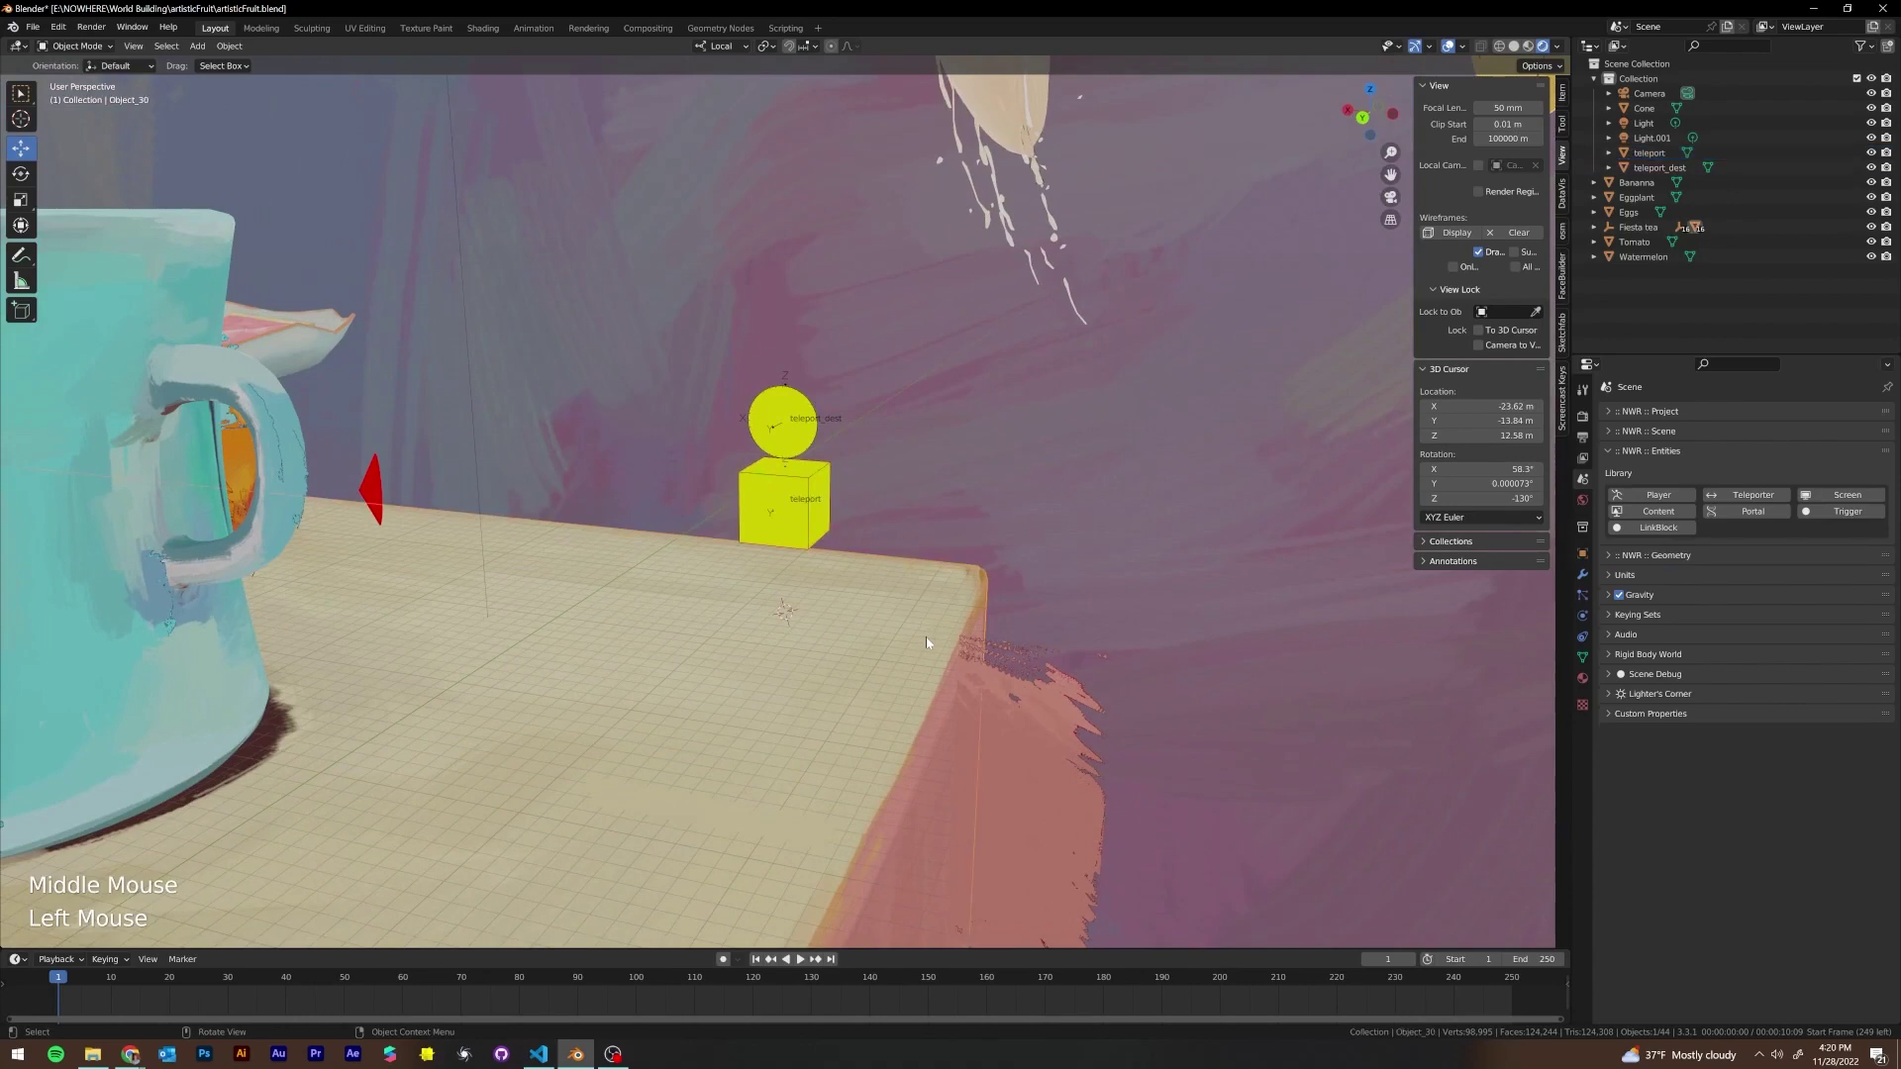
left_click(20, 119)
middle_click_drag(909, 646, 1060, 592)
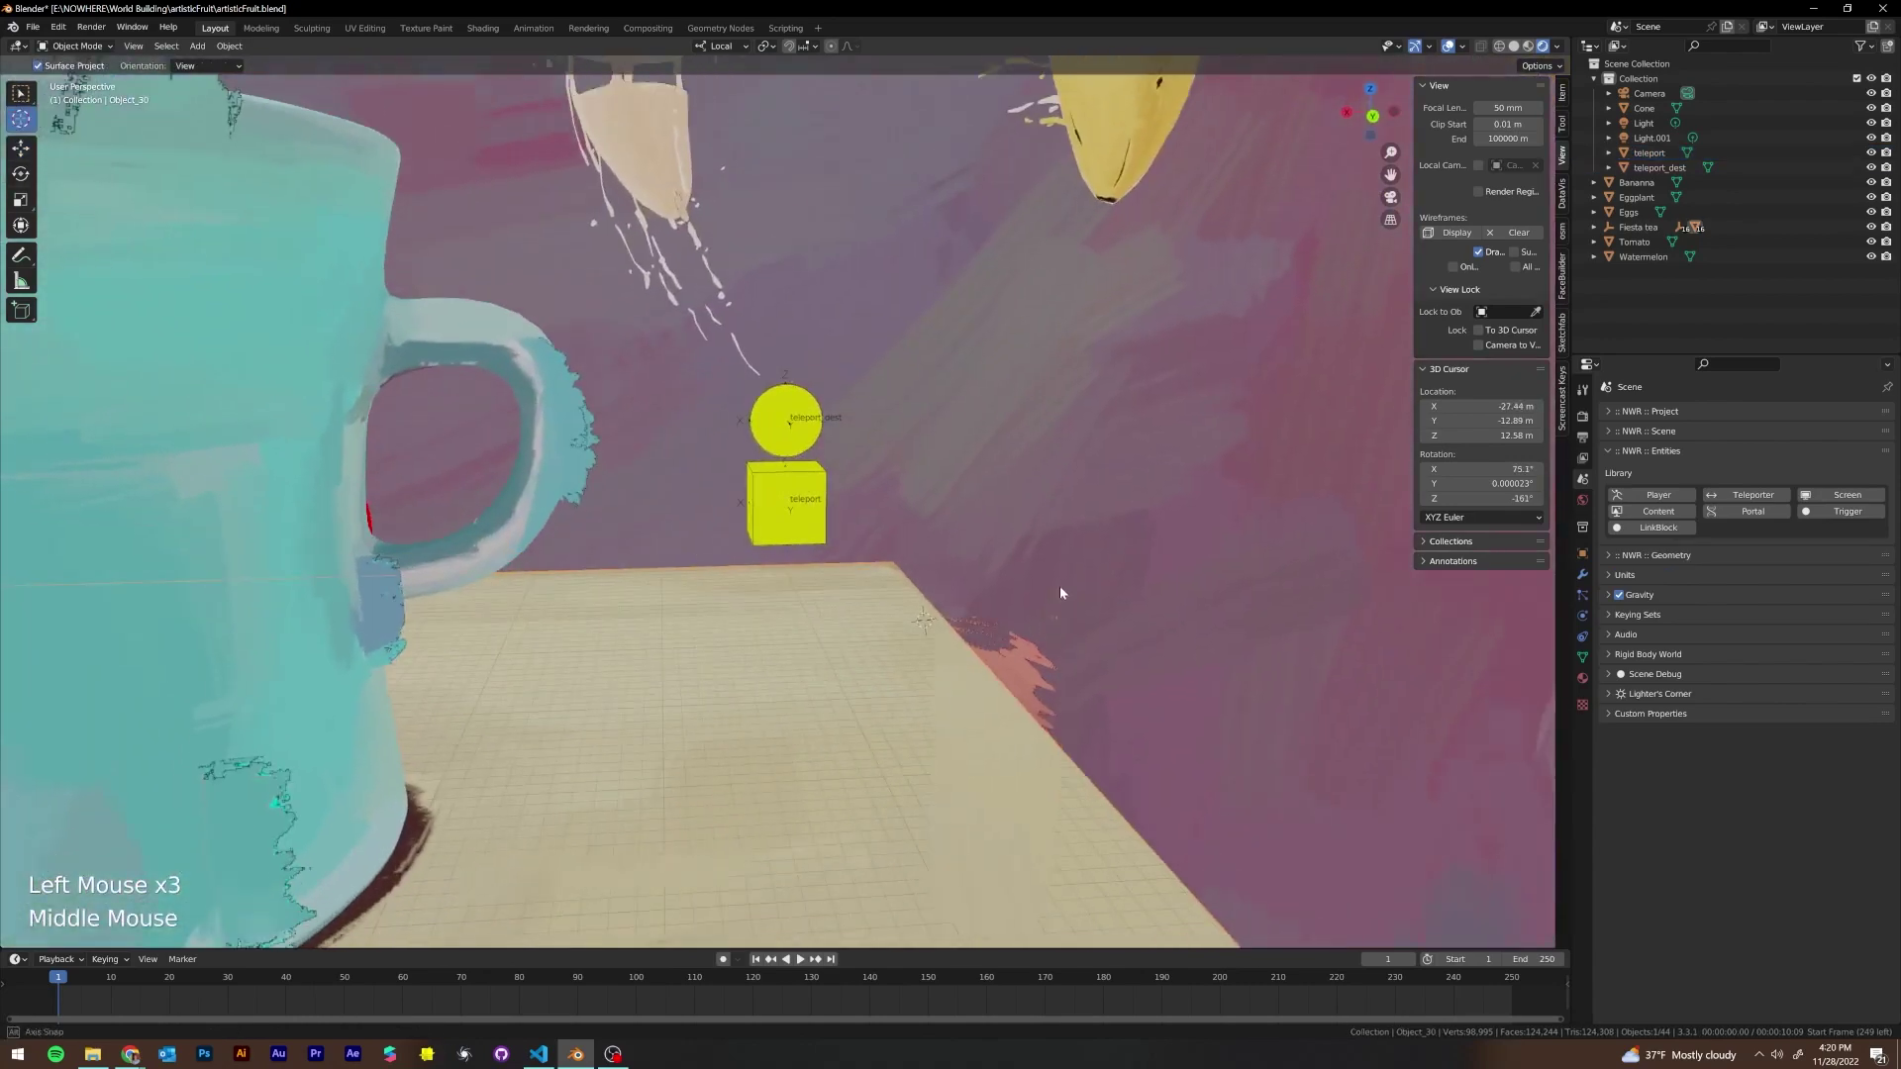
left_click(197, 45)
mouse_move(225, 61)
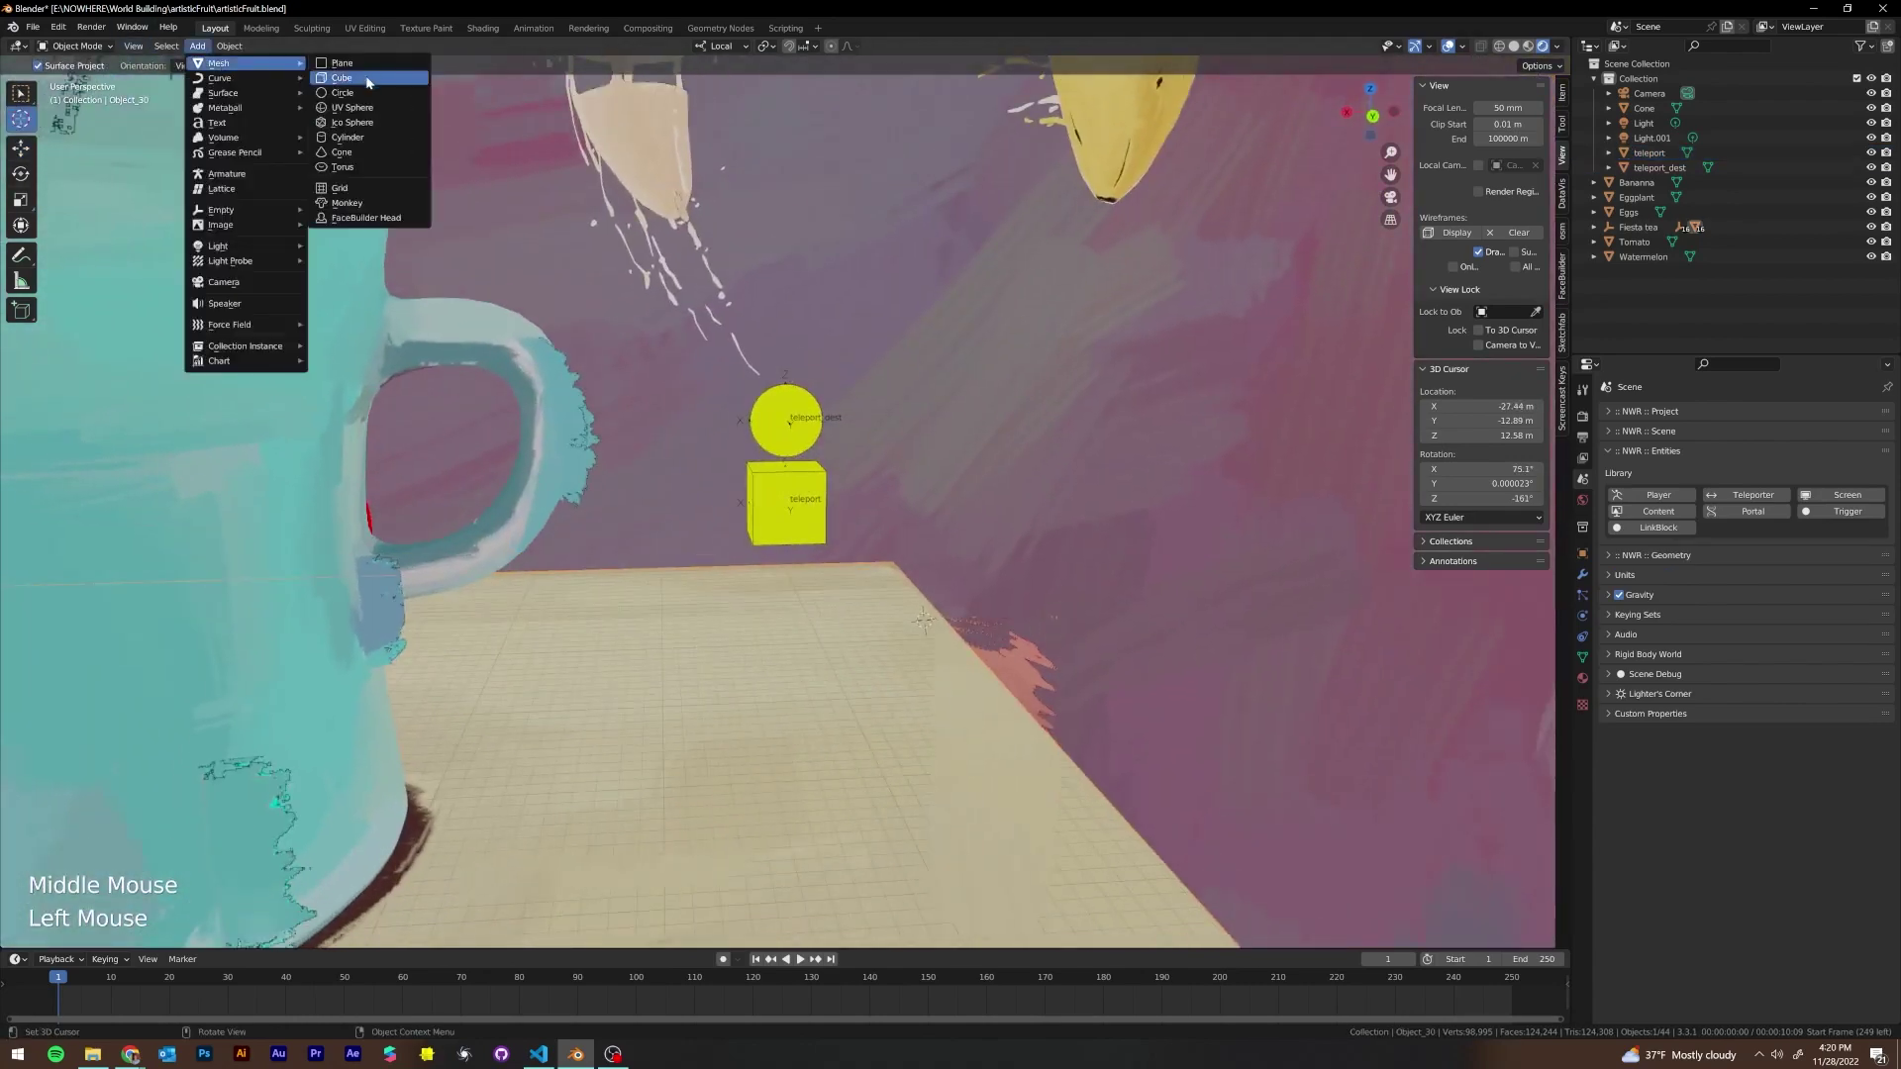
left_click(366, 77)
Raise the new cube along the Z axis so it floats above the tabletop
key("g")
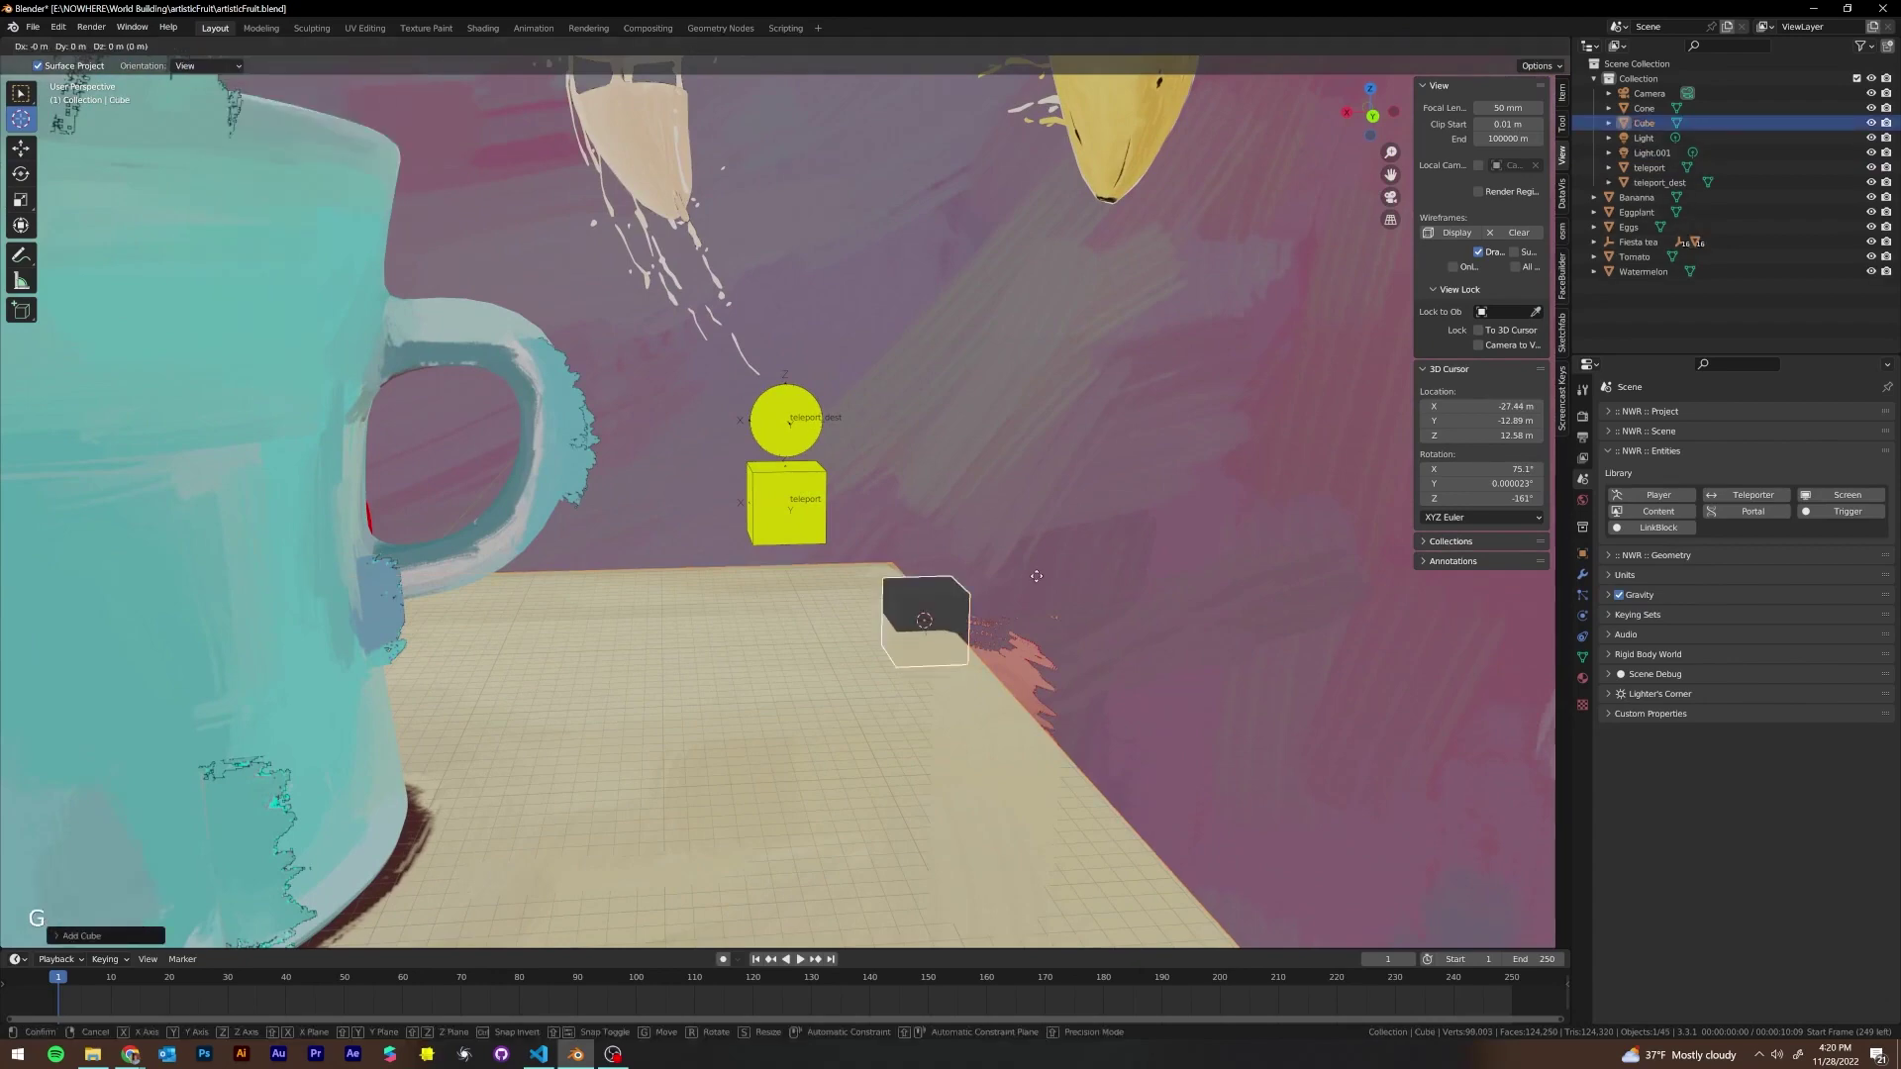
key("z")
left_click(1035, 455)
Scale the cube into a thin, wide panel by stretching it along local Y, reducing its height, and thinning it along local X
middle_click_drag(1036, 454, 984, 471)
key("s")
key("y")
key("y")
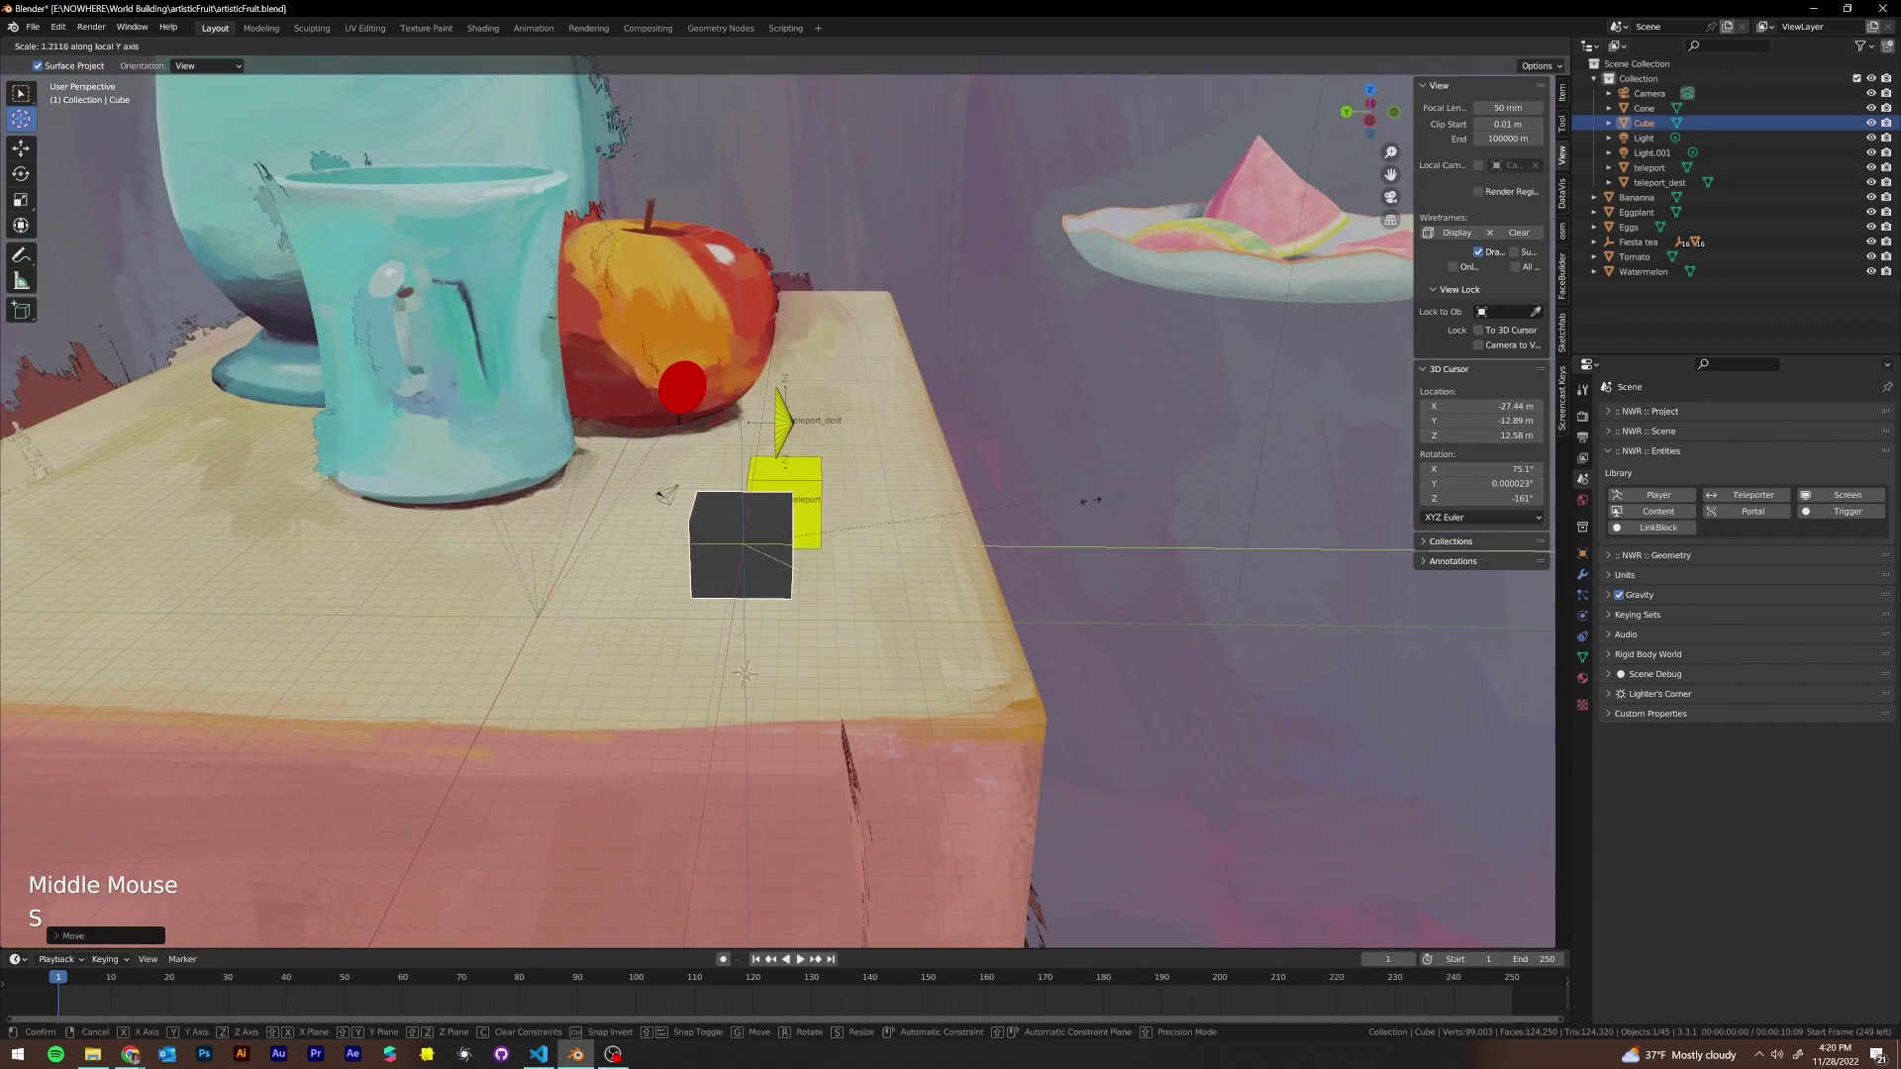
left_click(1378, 498)
middle_click_drag(1233, 490, 1144, 456)
key("s")
left_click(834, 444)
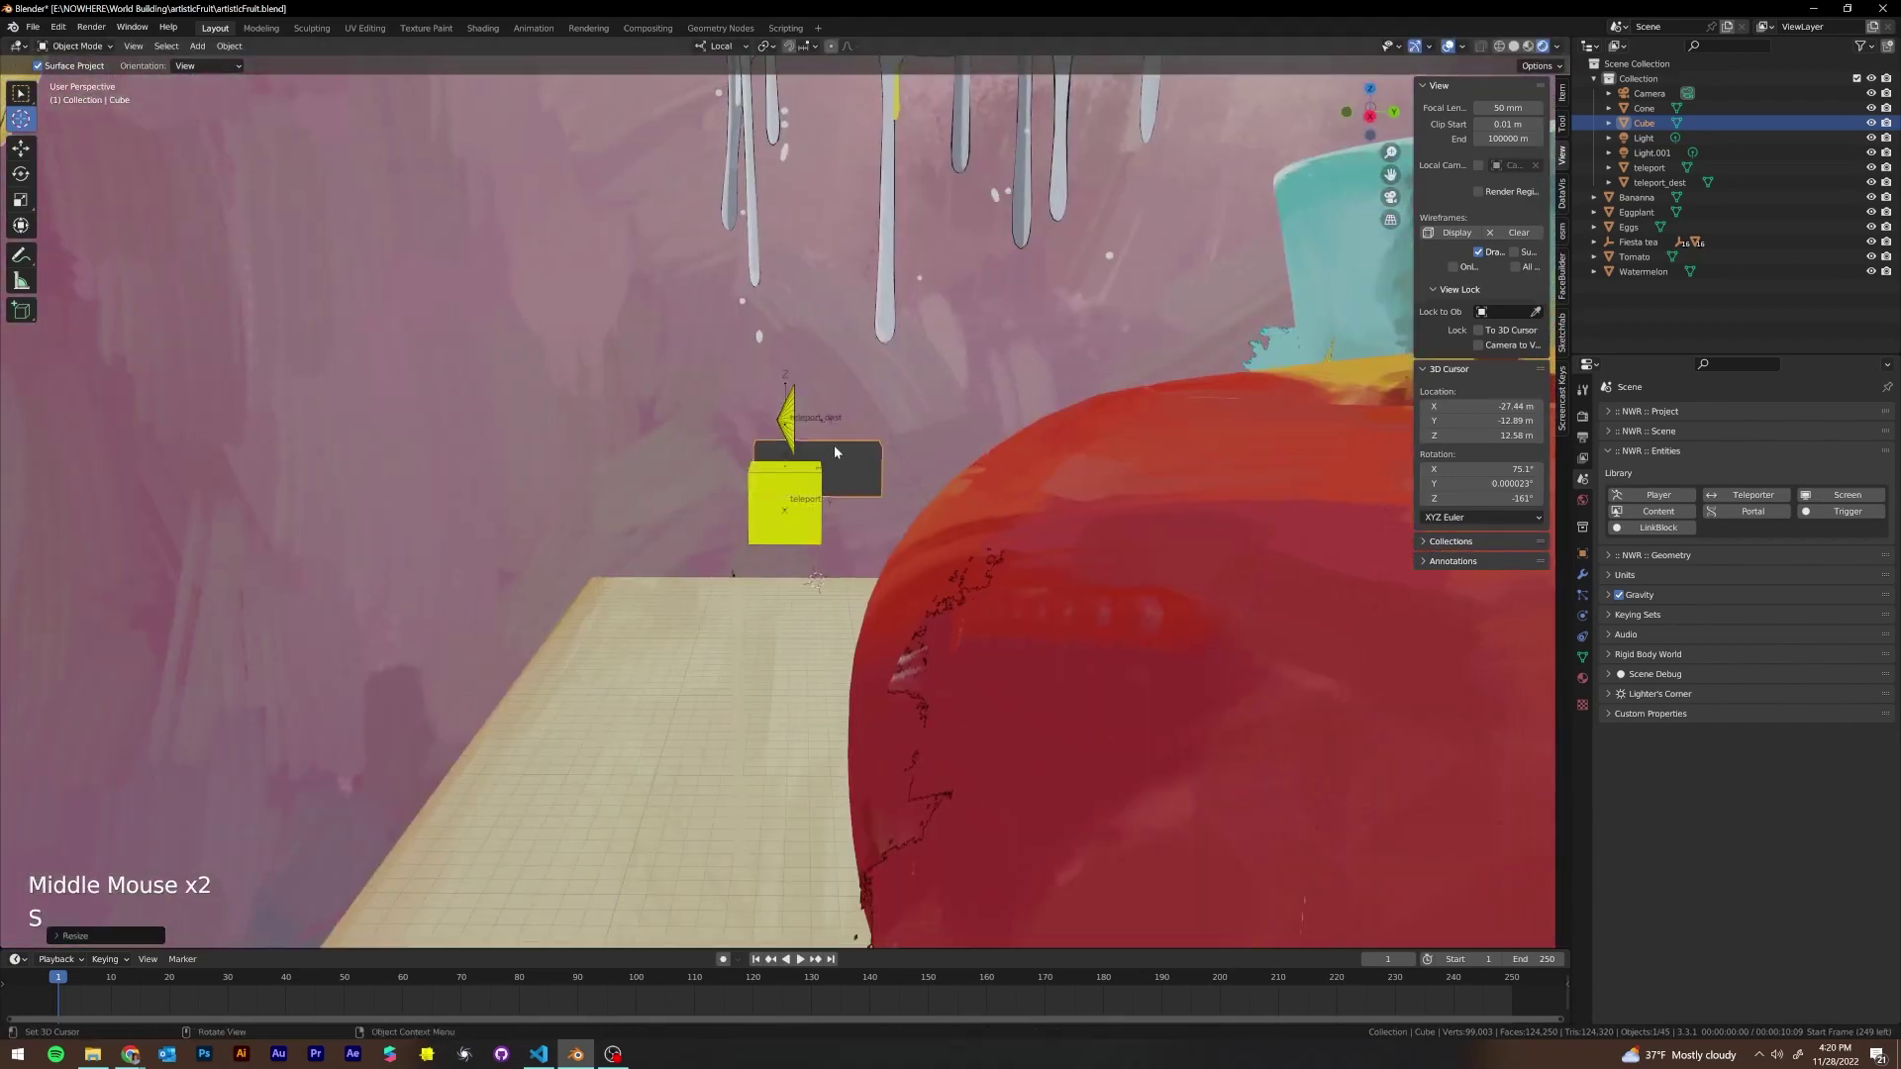
middle_click_drag(833, 443, 1057, 431)
key("s")
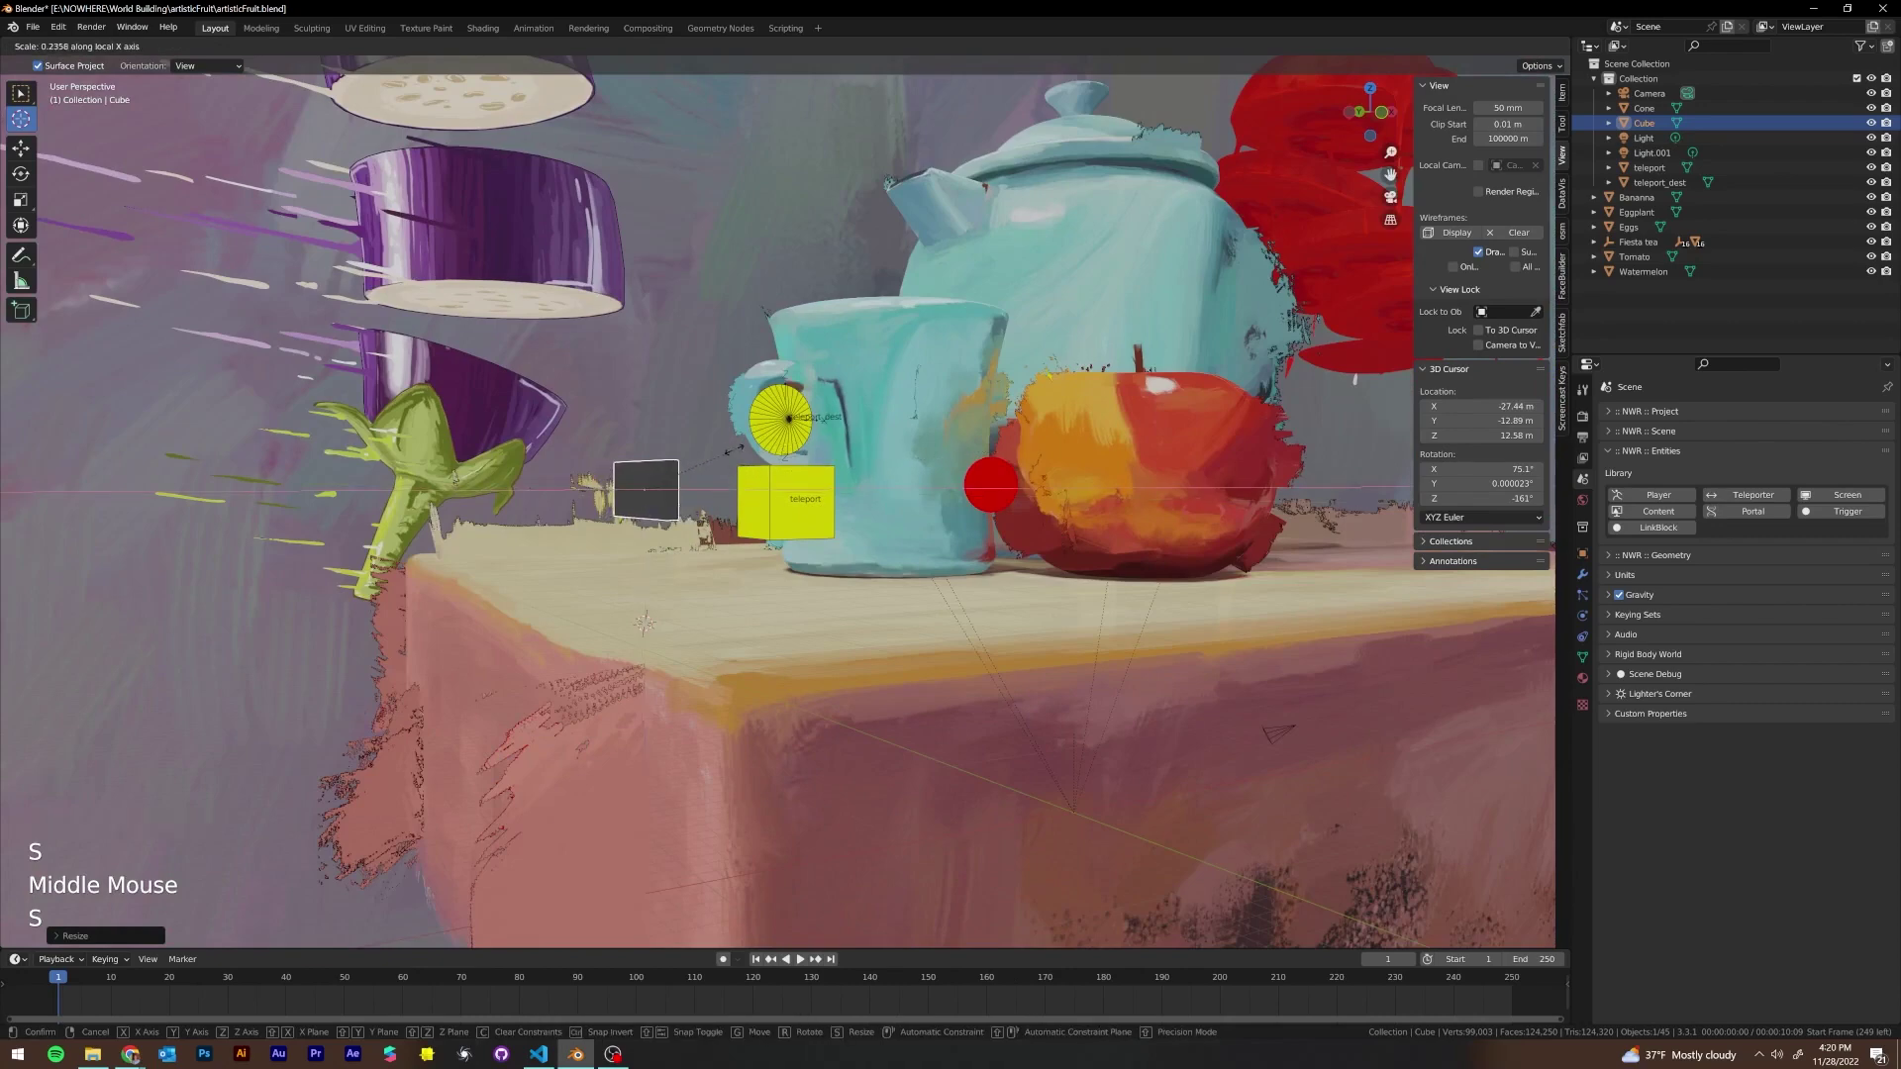
left_click(704, 454)
Move the panel more than 2 m in the negative local Y direction, past the teleport box
middle_click_drag(705, 454, 768, 519)
scroll(804, 473, "up", 2)
scroll(827, 460, "down", 2)
scroll(1019, 474, "up", 2)
scroll(796, 501, "down", 1)
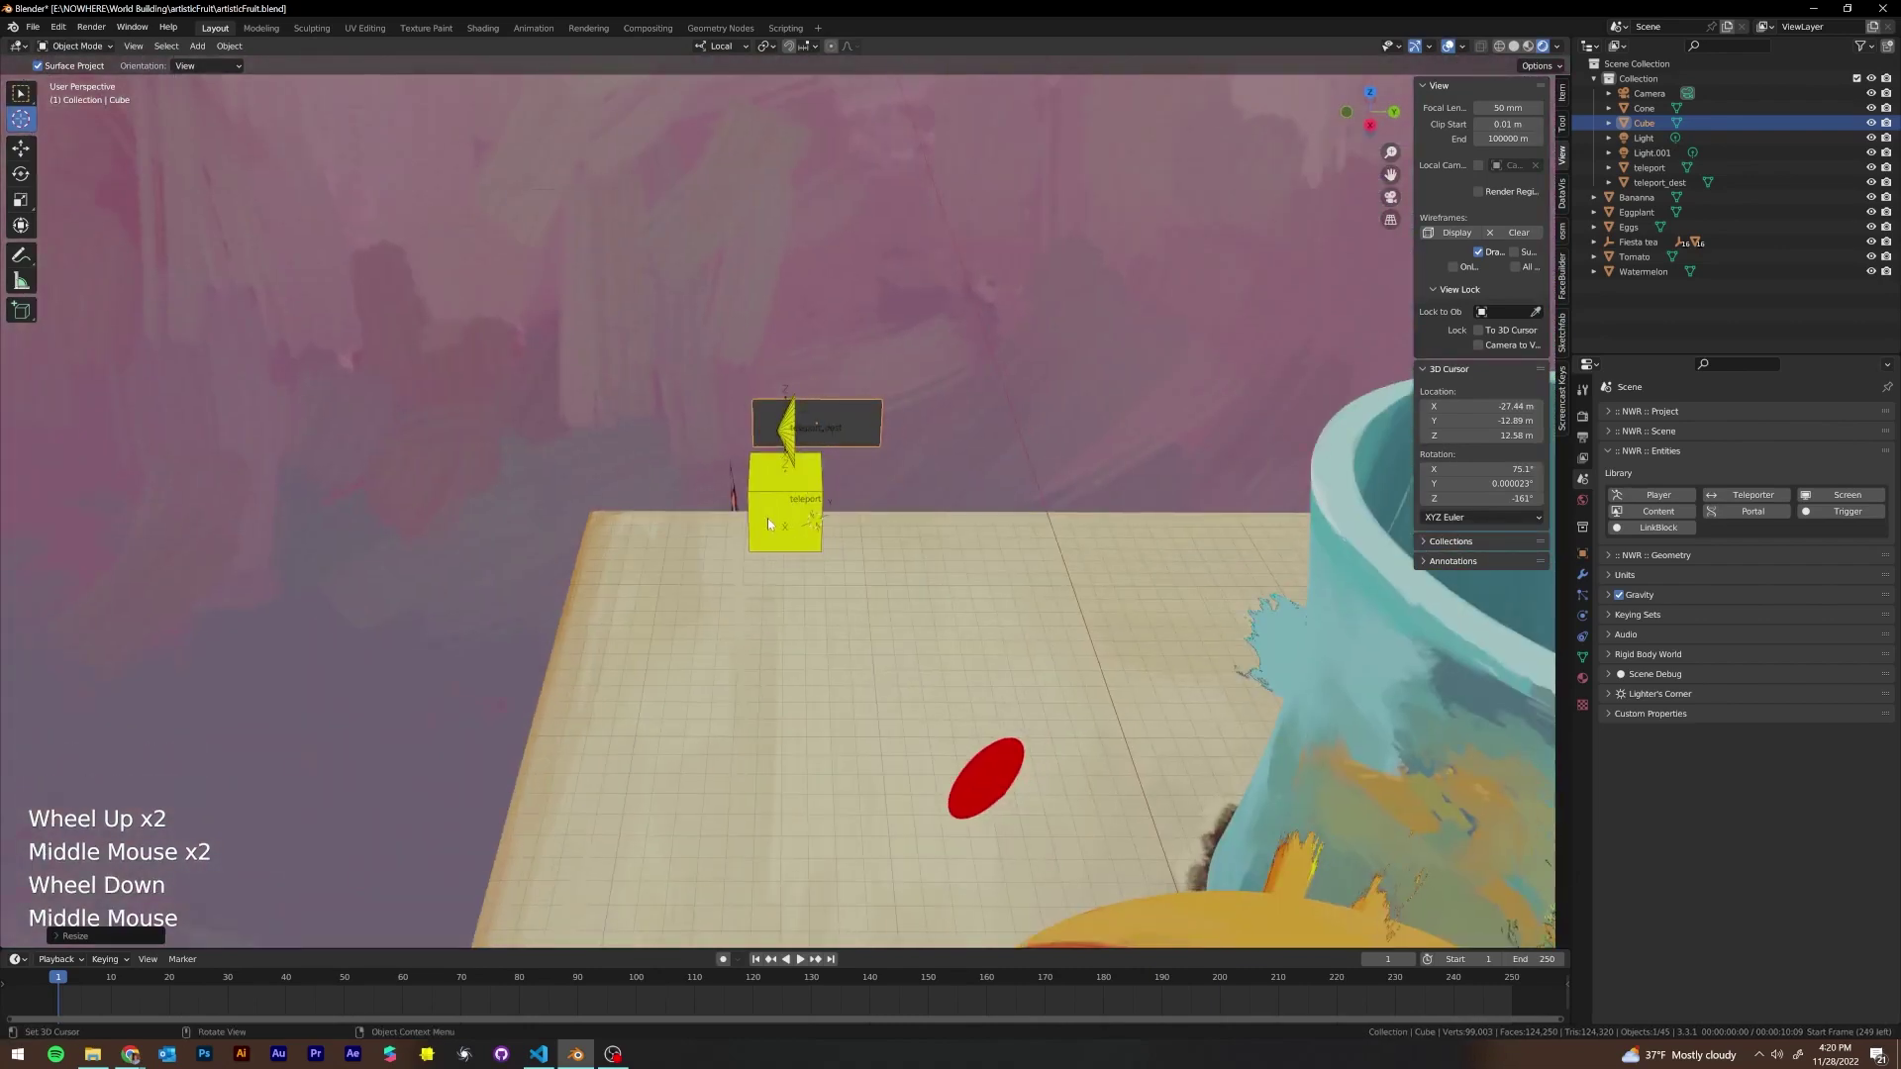
key("g")
key("y")
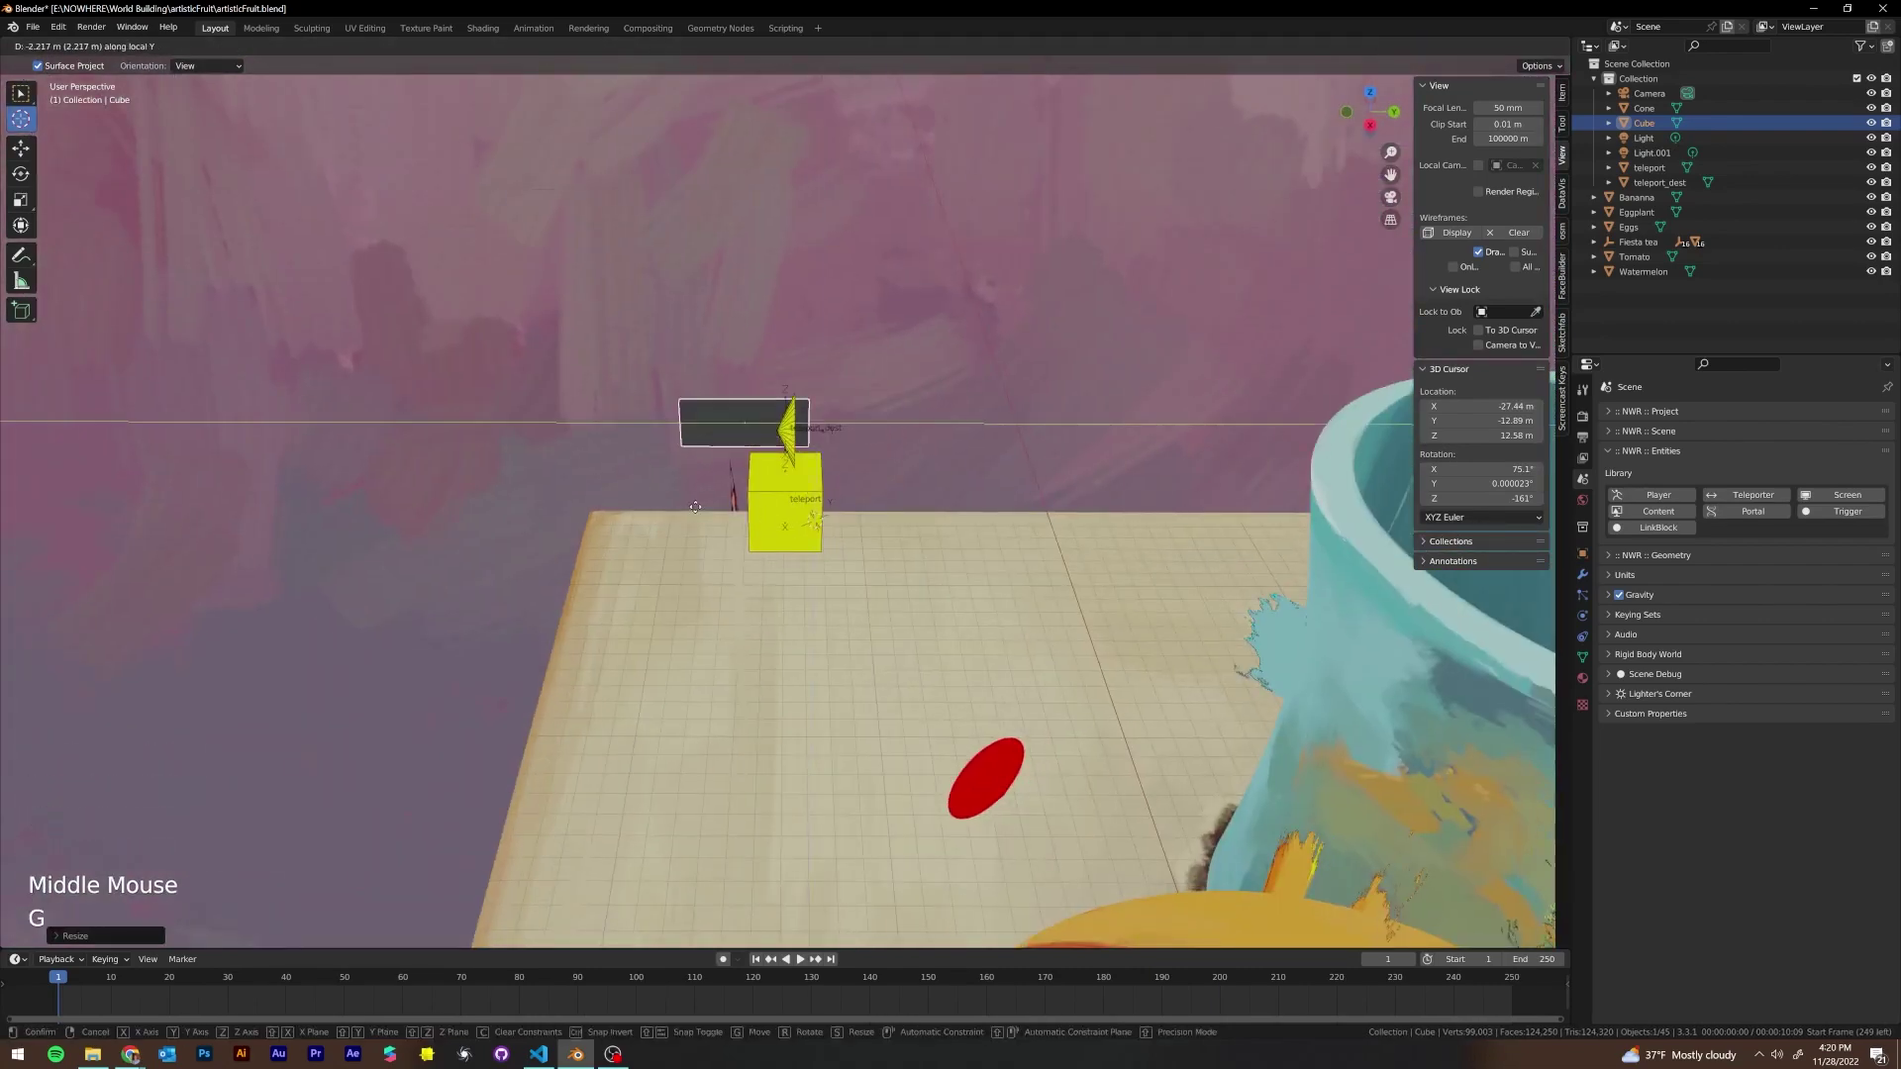
left_click(664, 505)
Create a material slot on the panel and assign the existing red lineart material
mouse_move(664, 506)
middle_mouse_down()
mouse_move(712, 479)
mouse_move(775, 483)
mouse_move(674, 542)
middle_mouse_up()
scroll(729, 500, "up", 2)
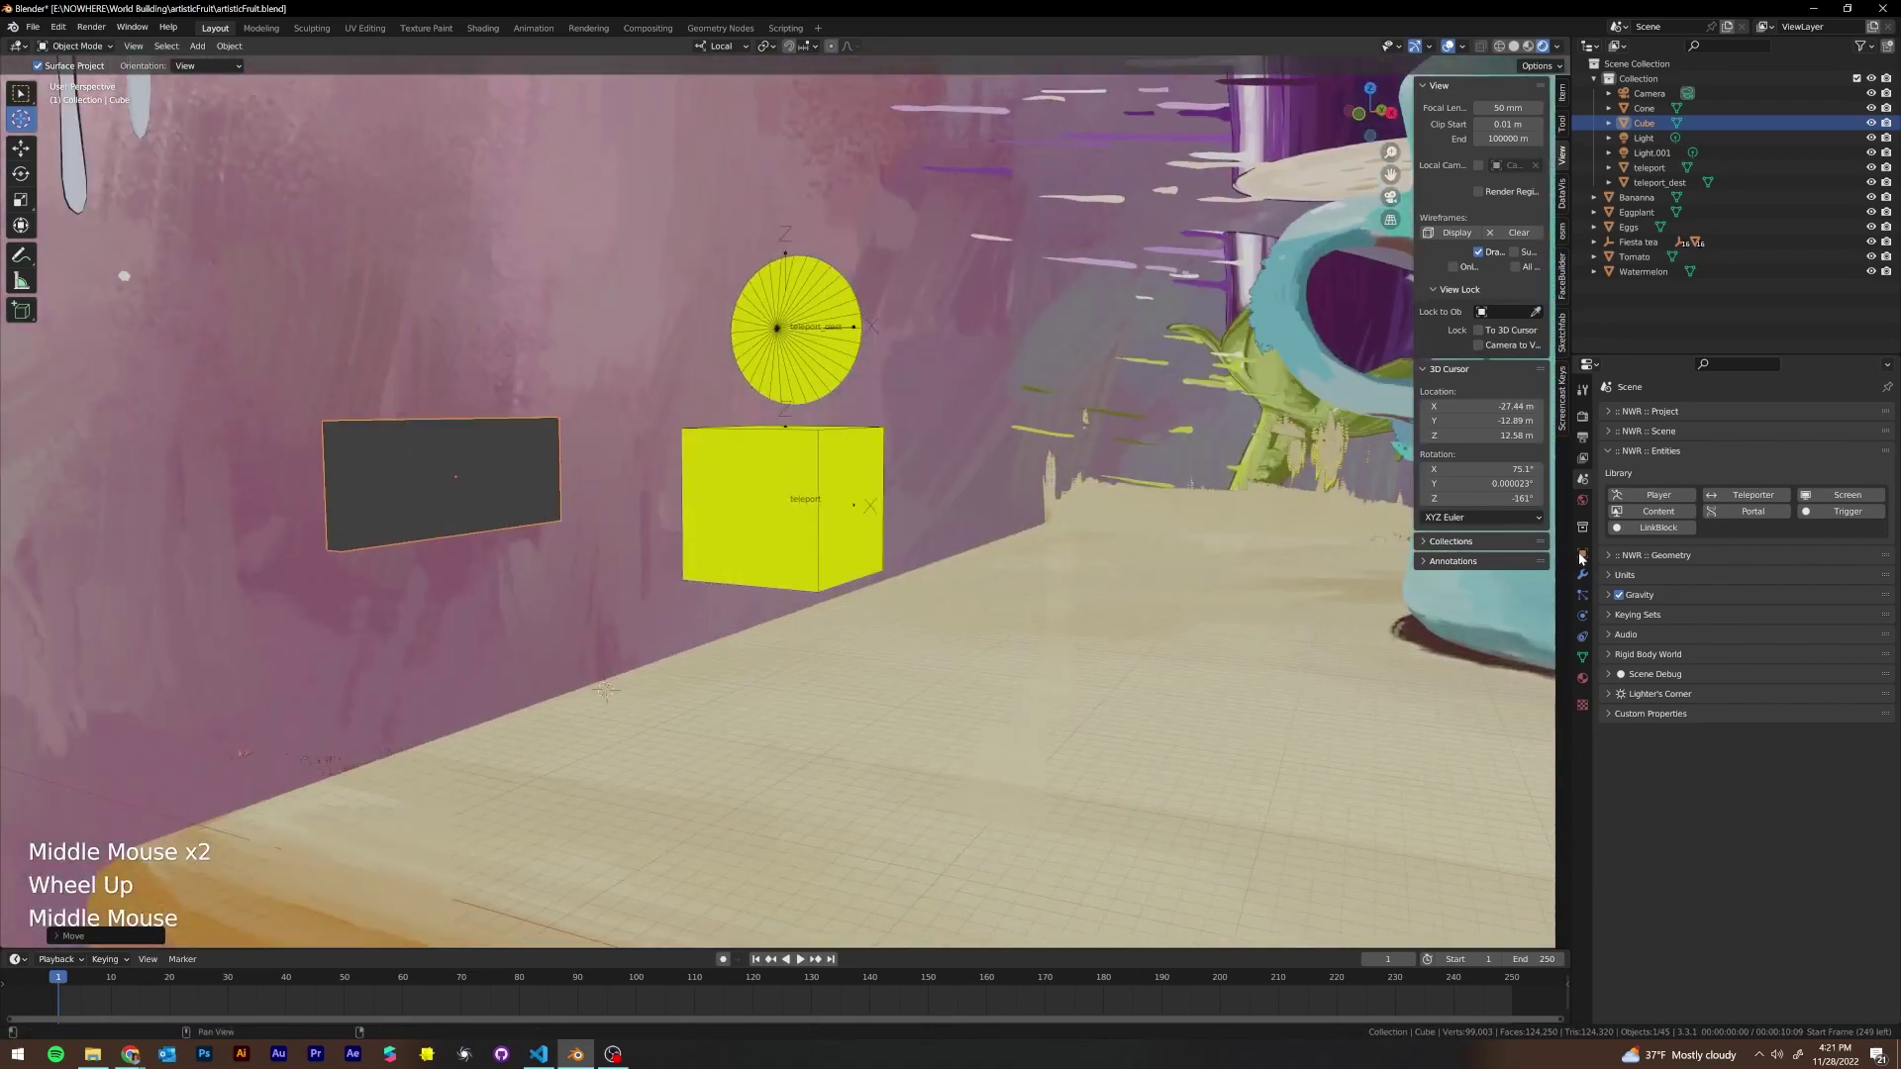
left_click(1582, 678)
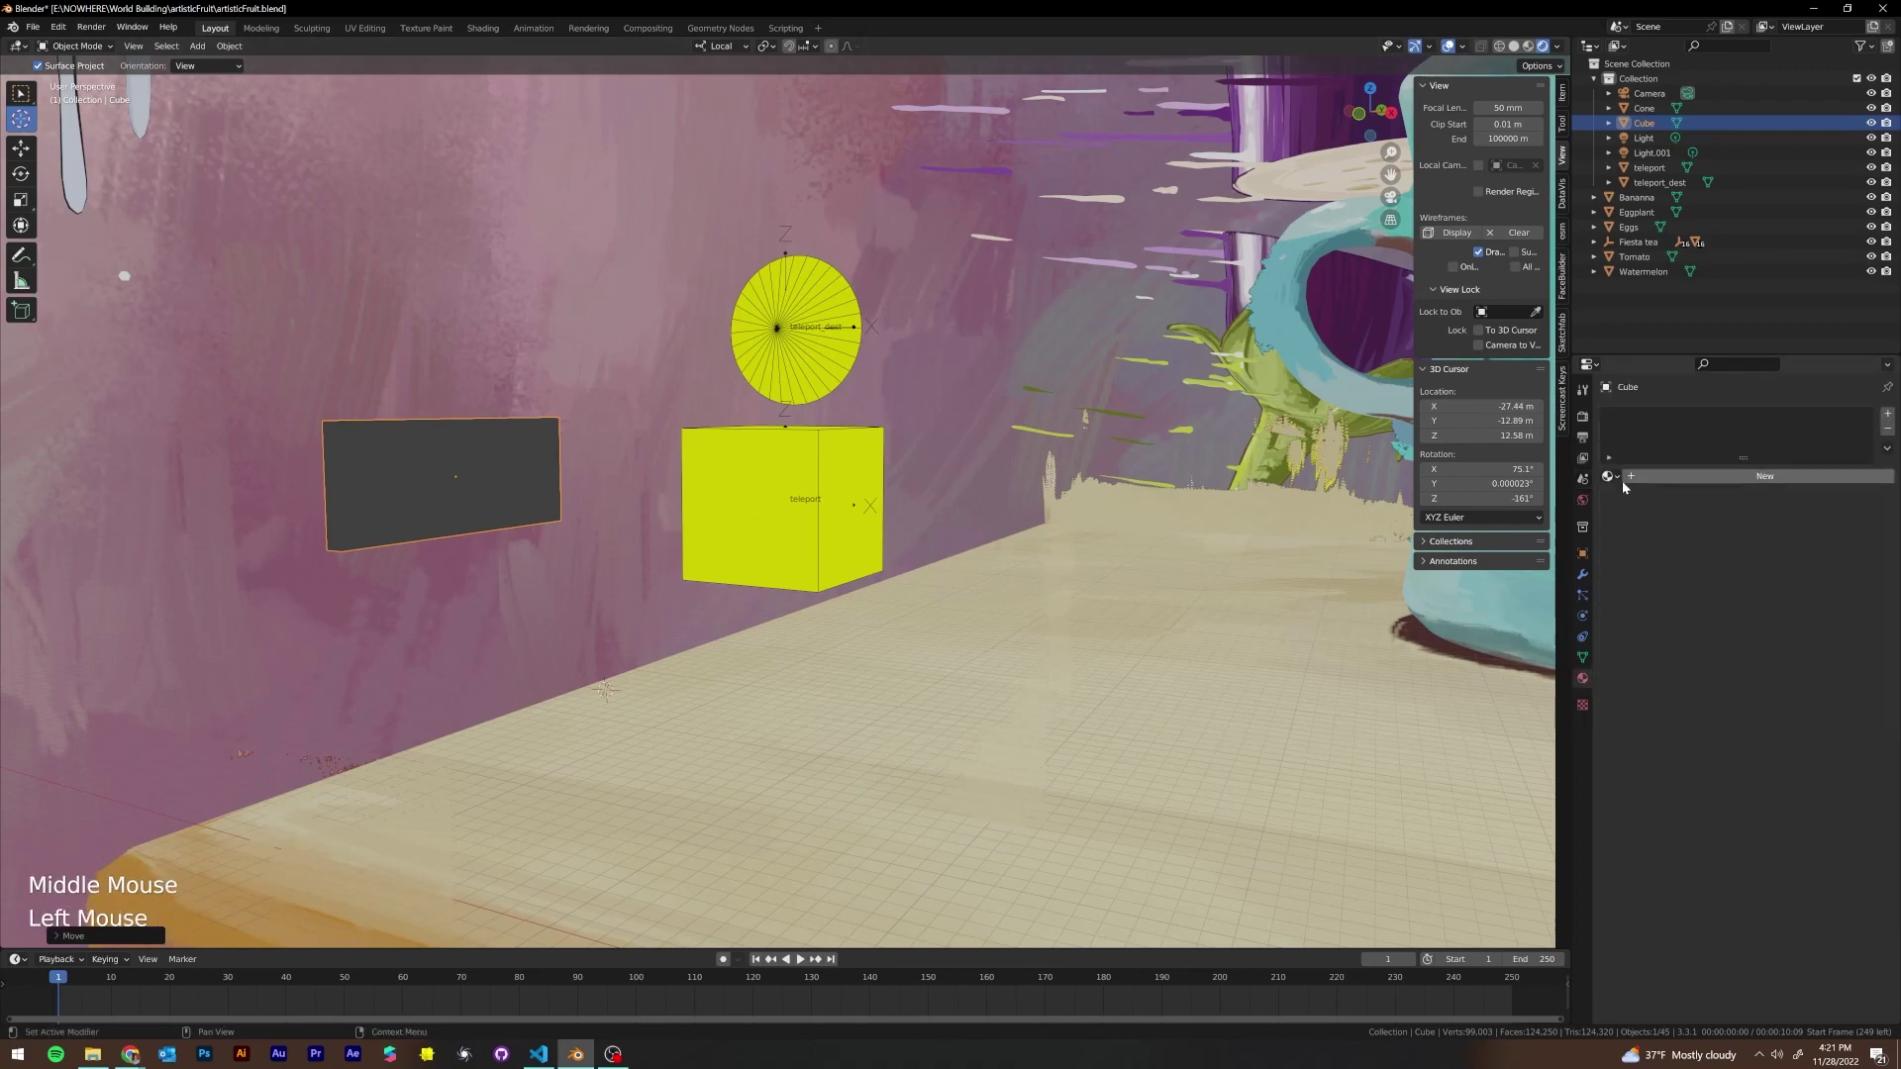
left_click(1667, 477)
left_click(1609, 476)
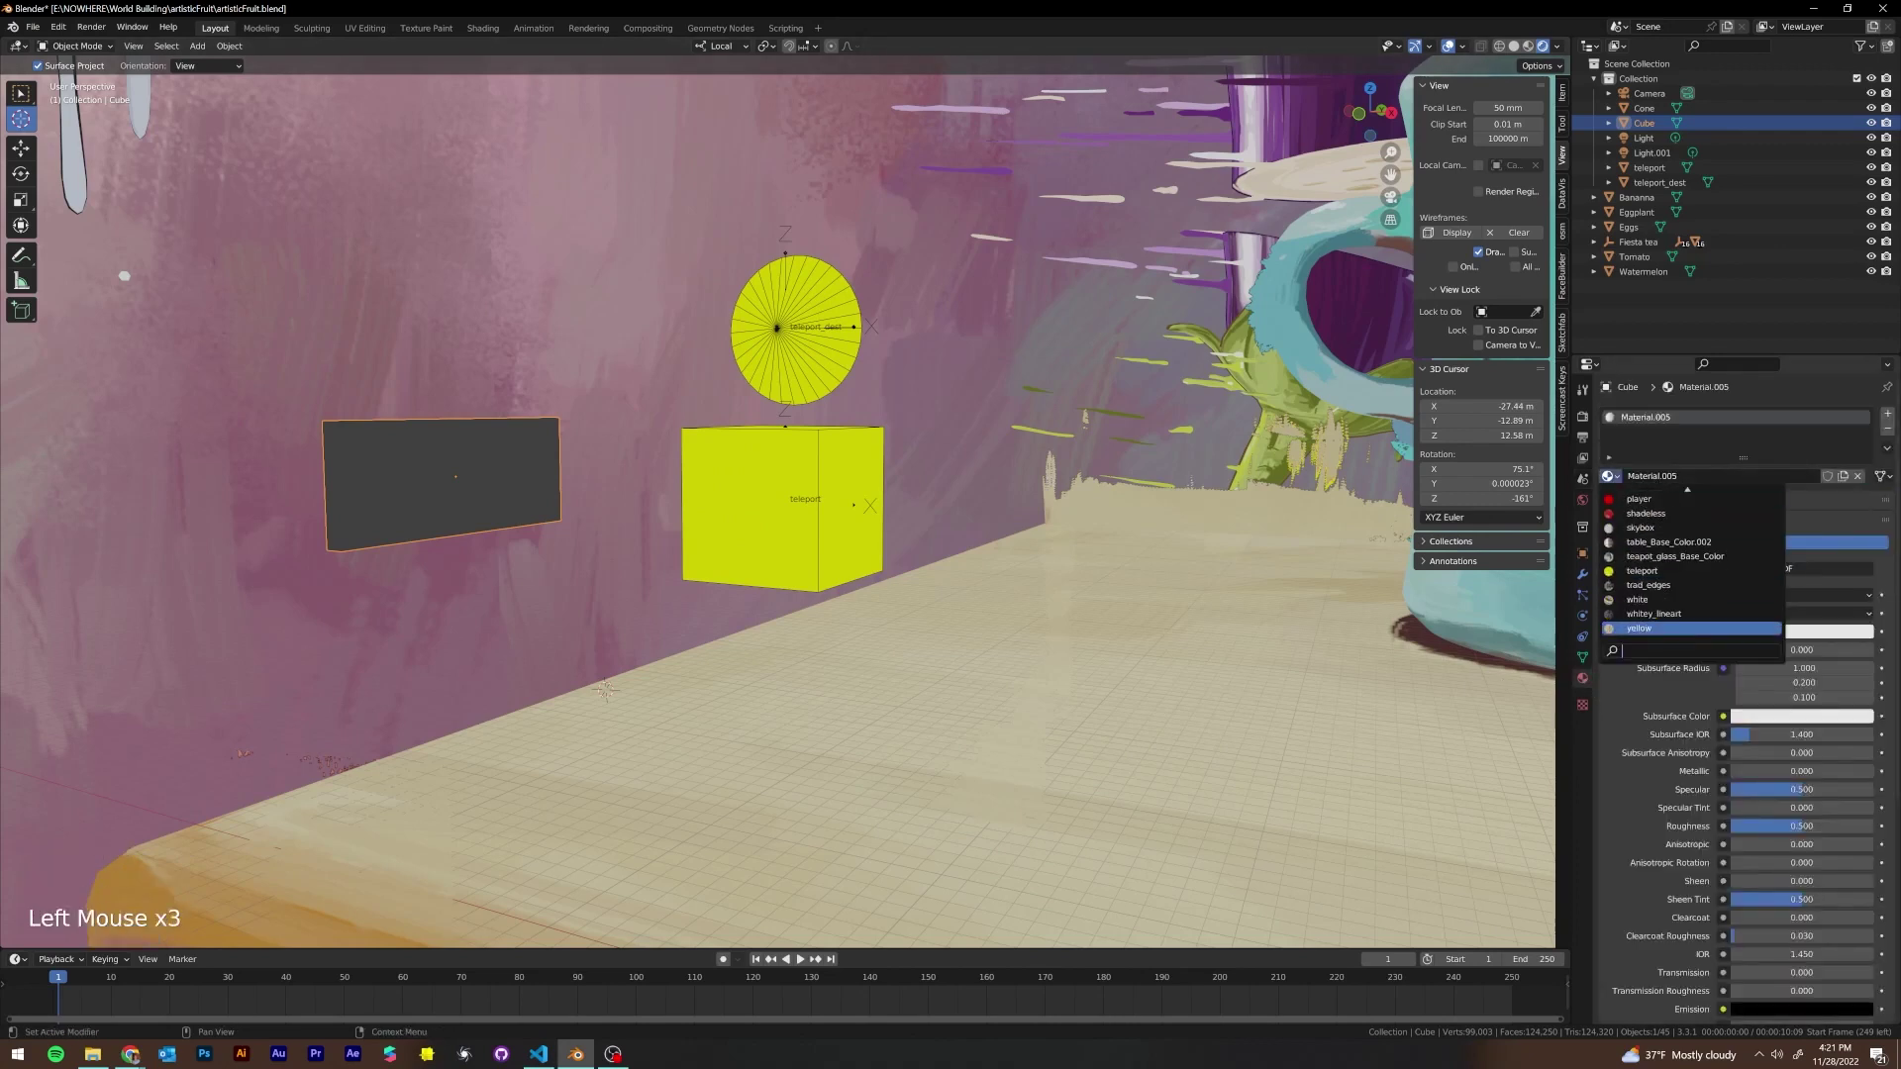
scroll(1683, 564, "up", 12)
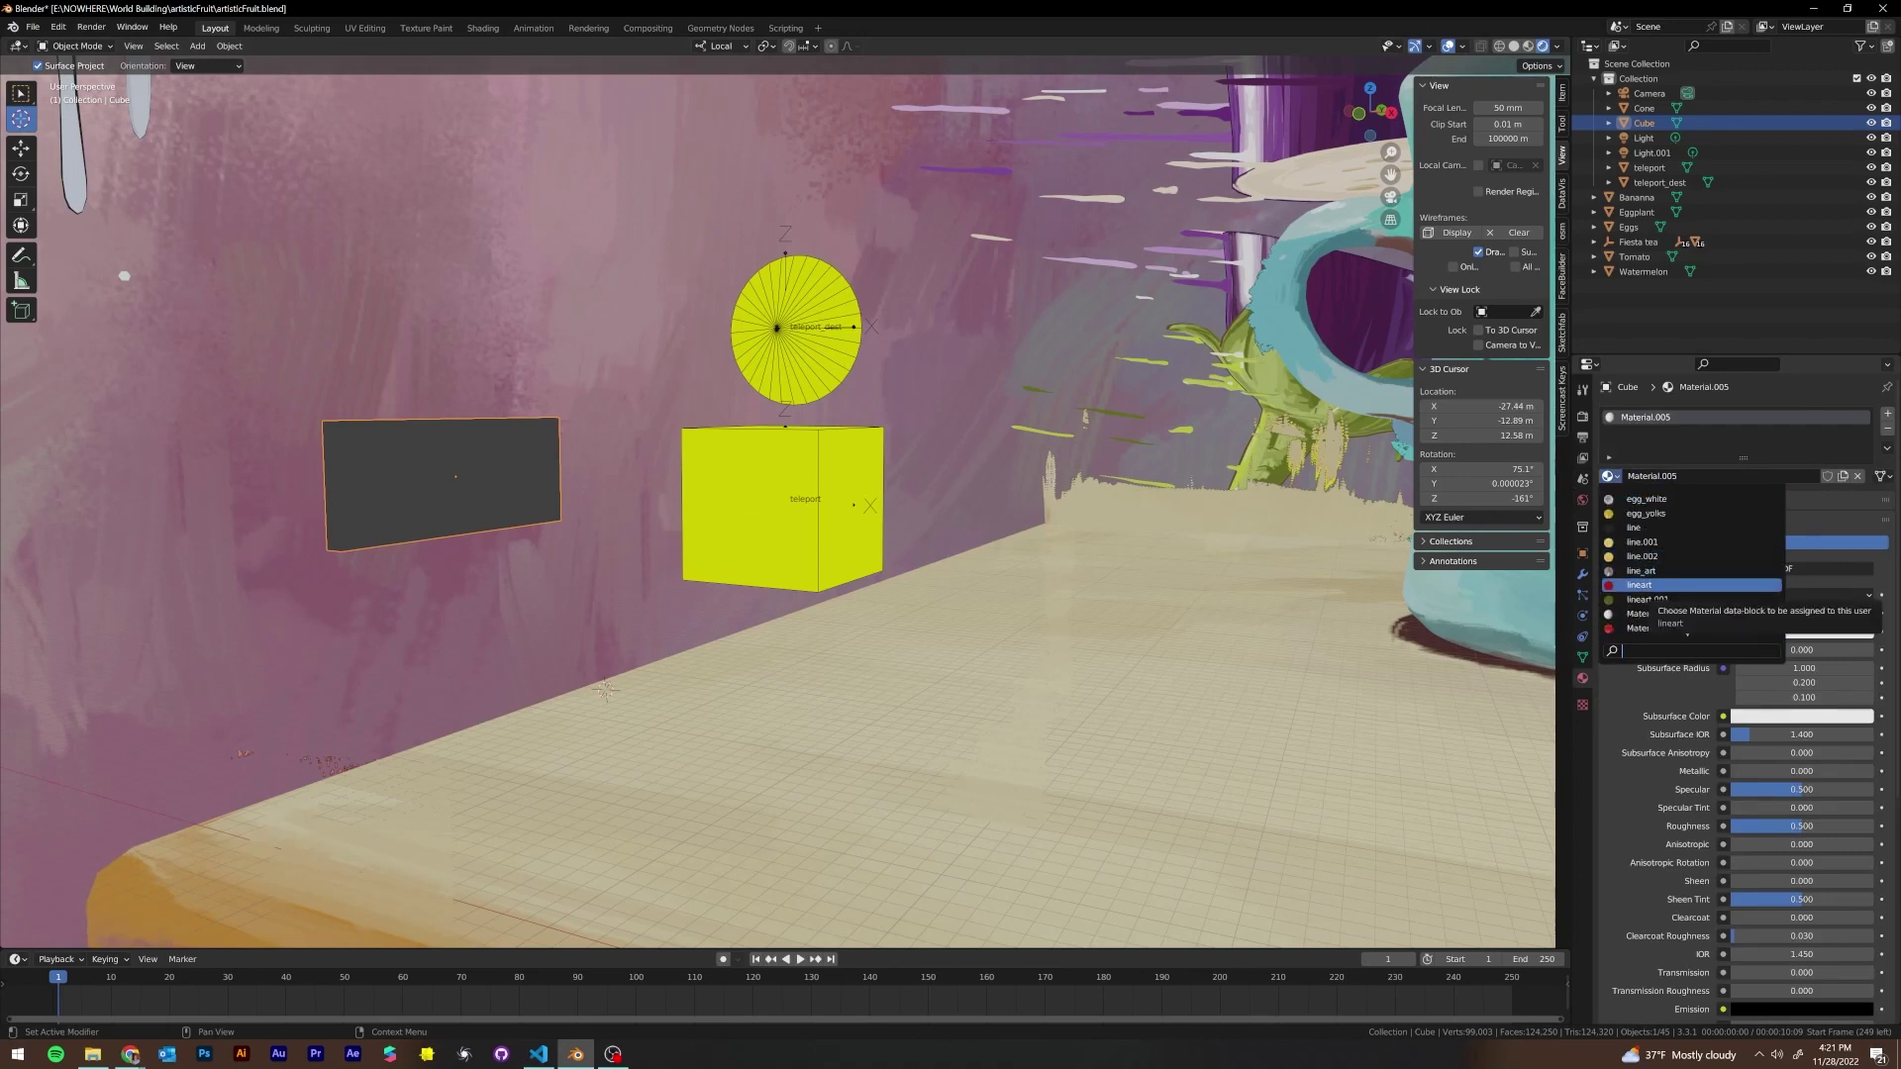
left_click(1639, 585)
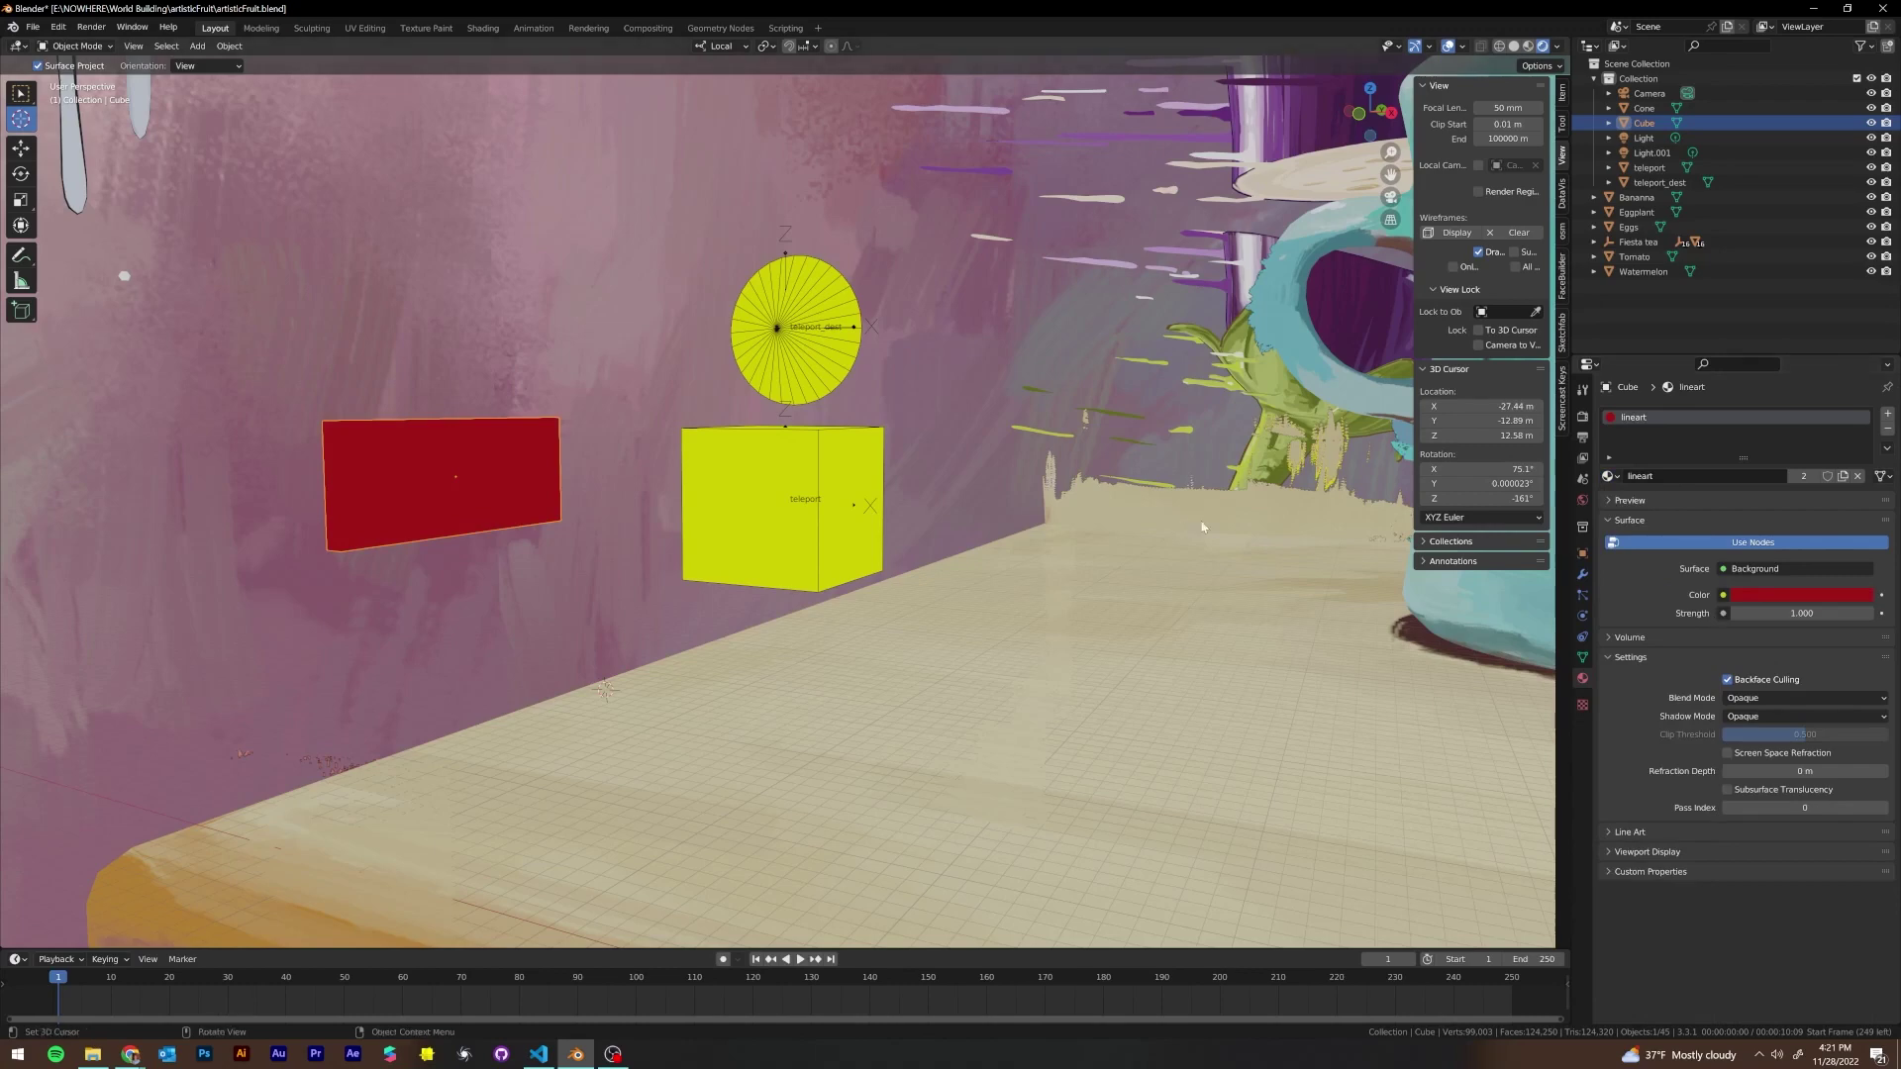
Snap the 3D cursor to the selected red panel
middle_click_drag(1202, 526, 675, 478)
scroll(681, 470, "down", 1)
scroll(680, 469, "down", 1)
right_click(674, 478)
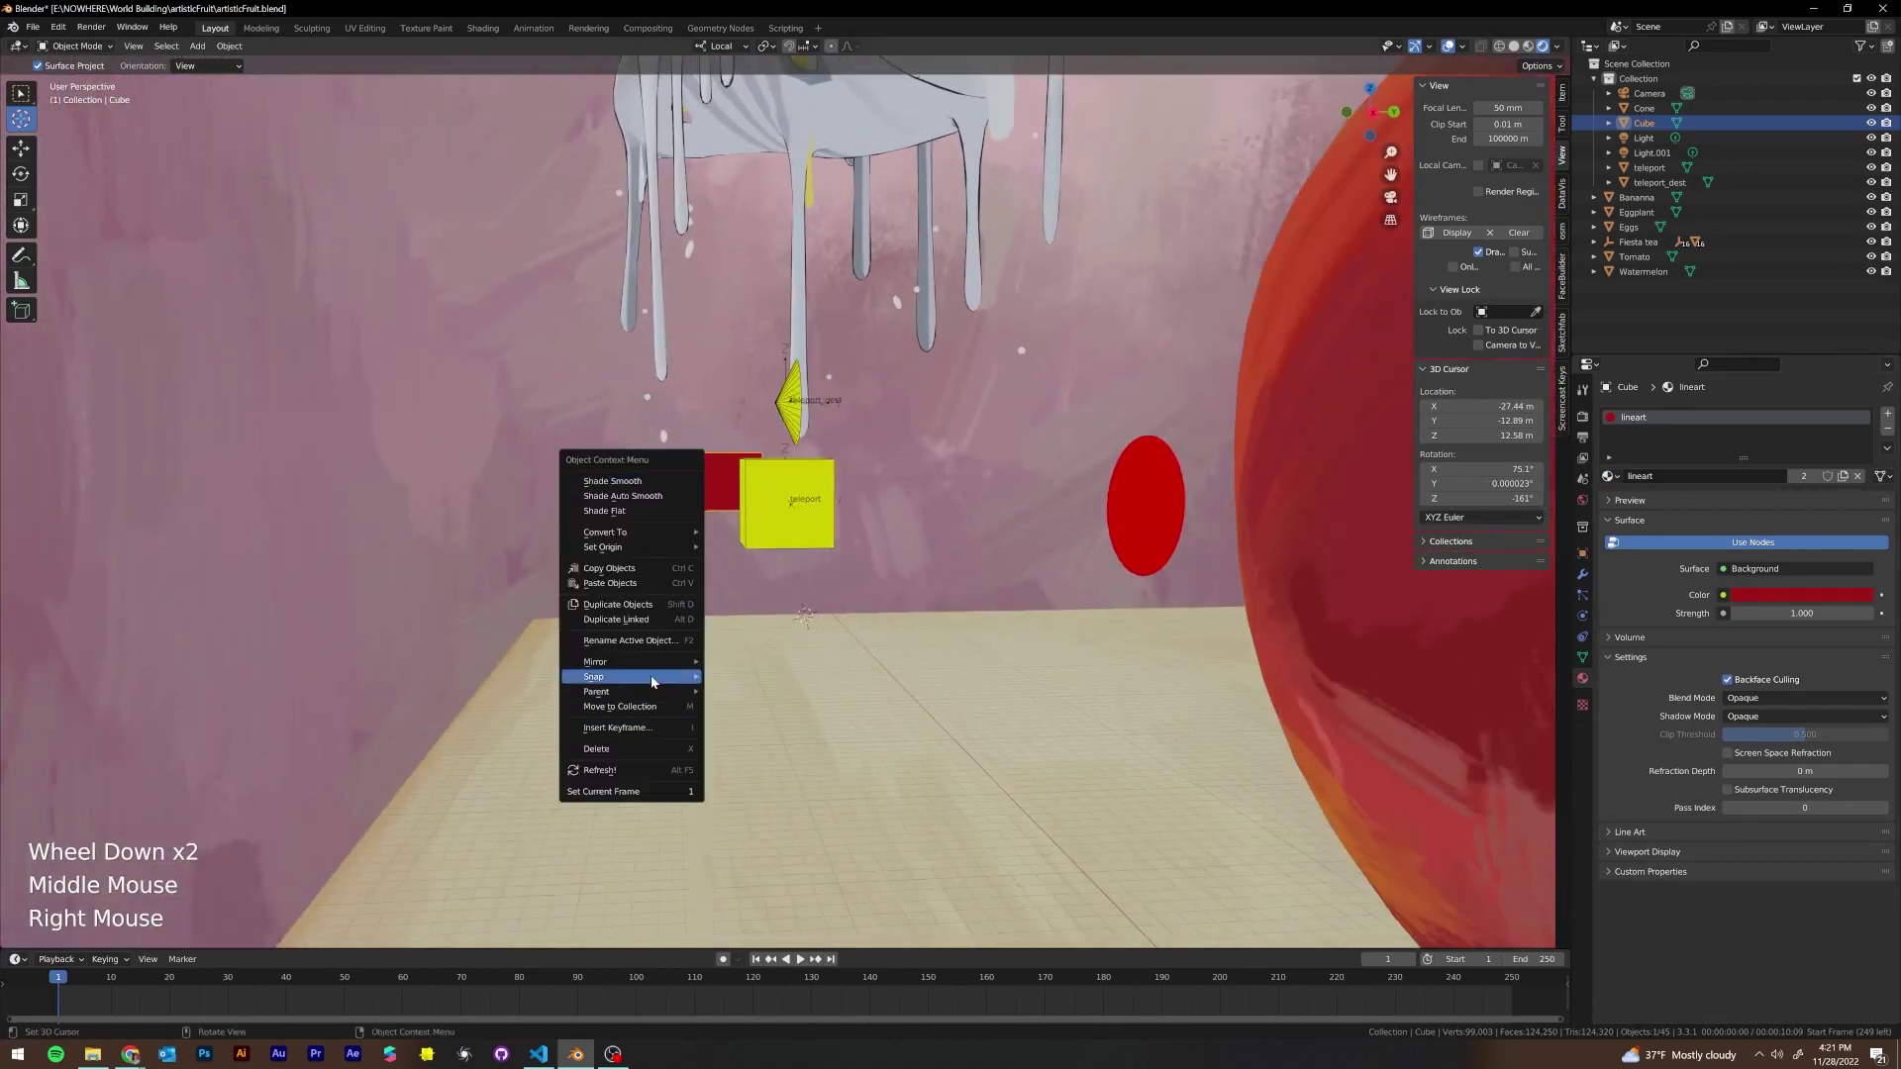
mouse_move(652, 681)
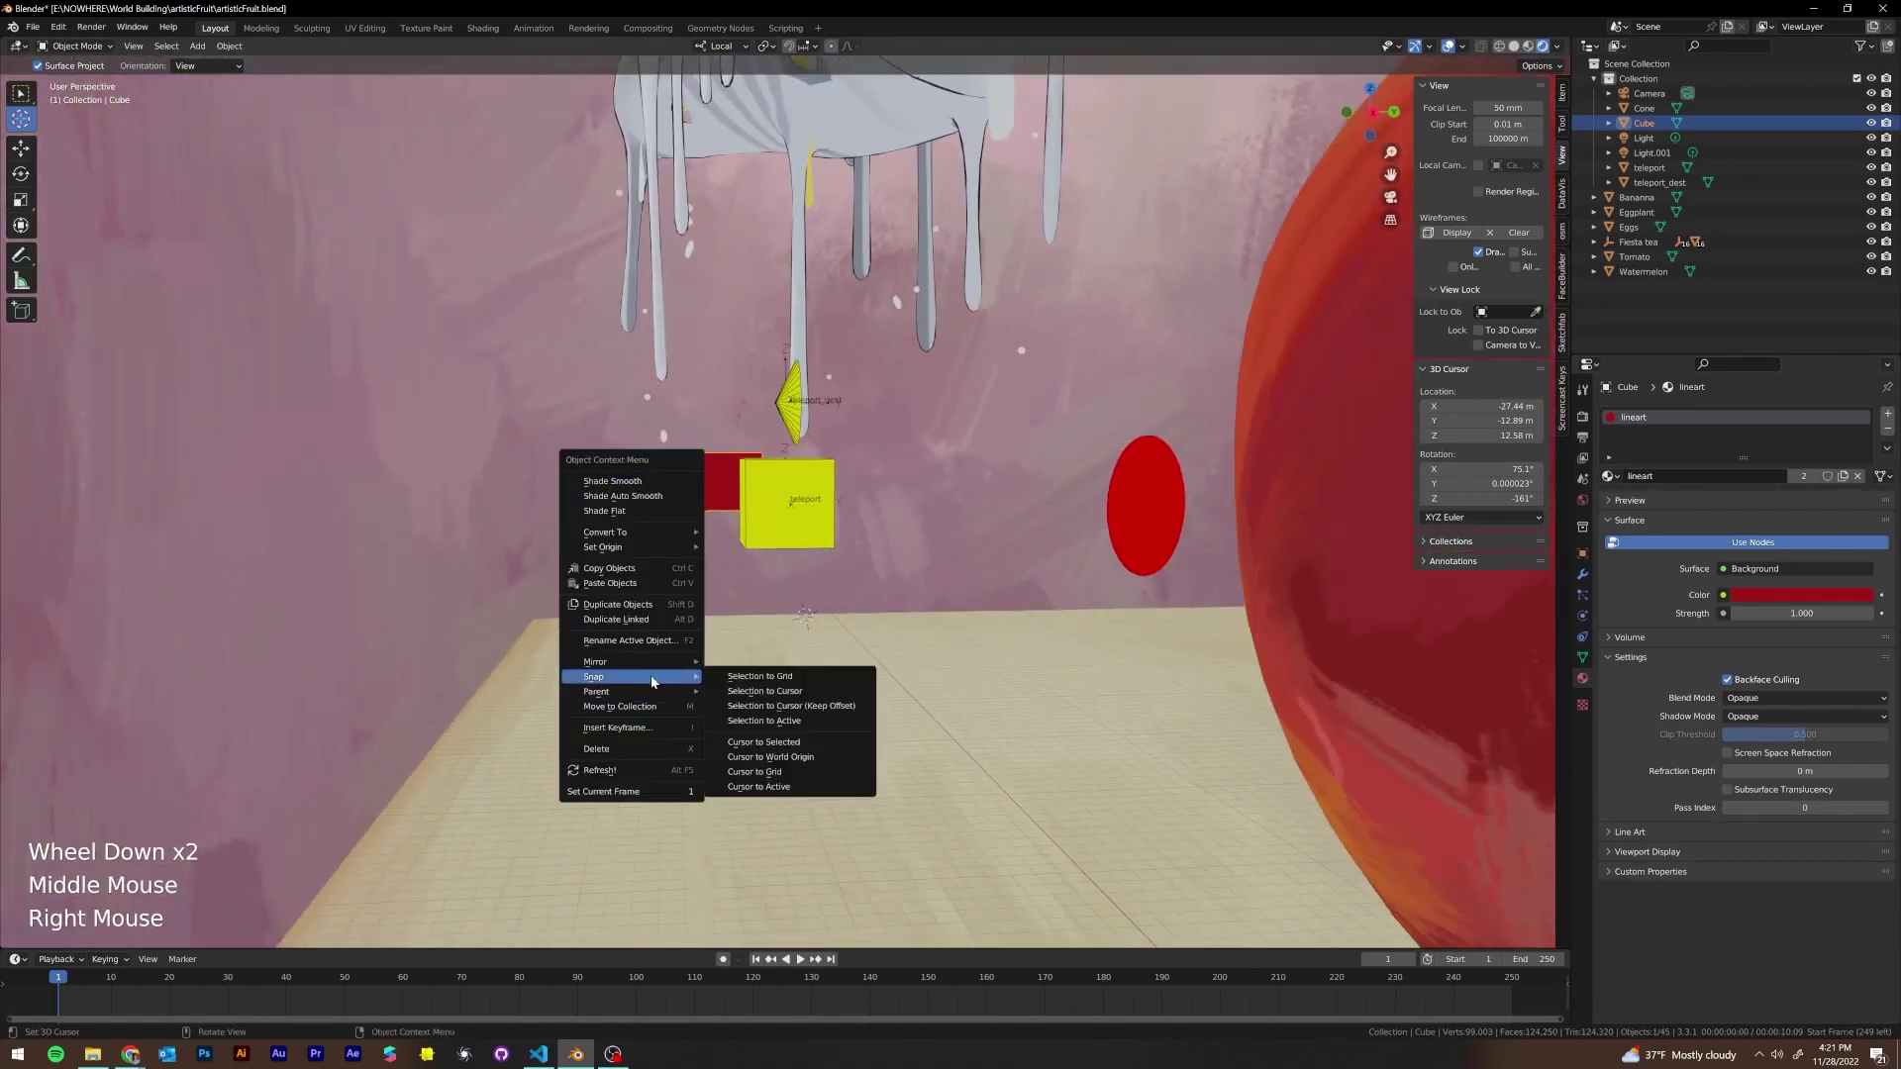
left_click(832, 749)
Add a text object at the 3D cursor on the red panel
middle_click_drag(733, 554, 85, 25)
scroll(669, 490, "up", 1)
left_click(203, 47)
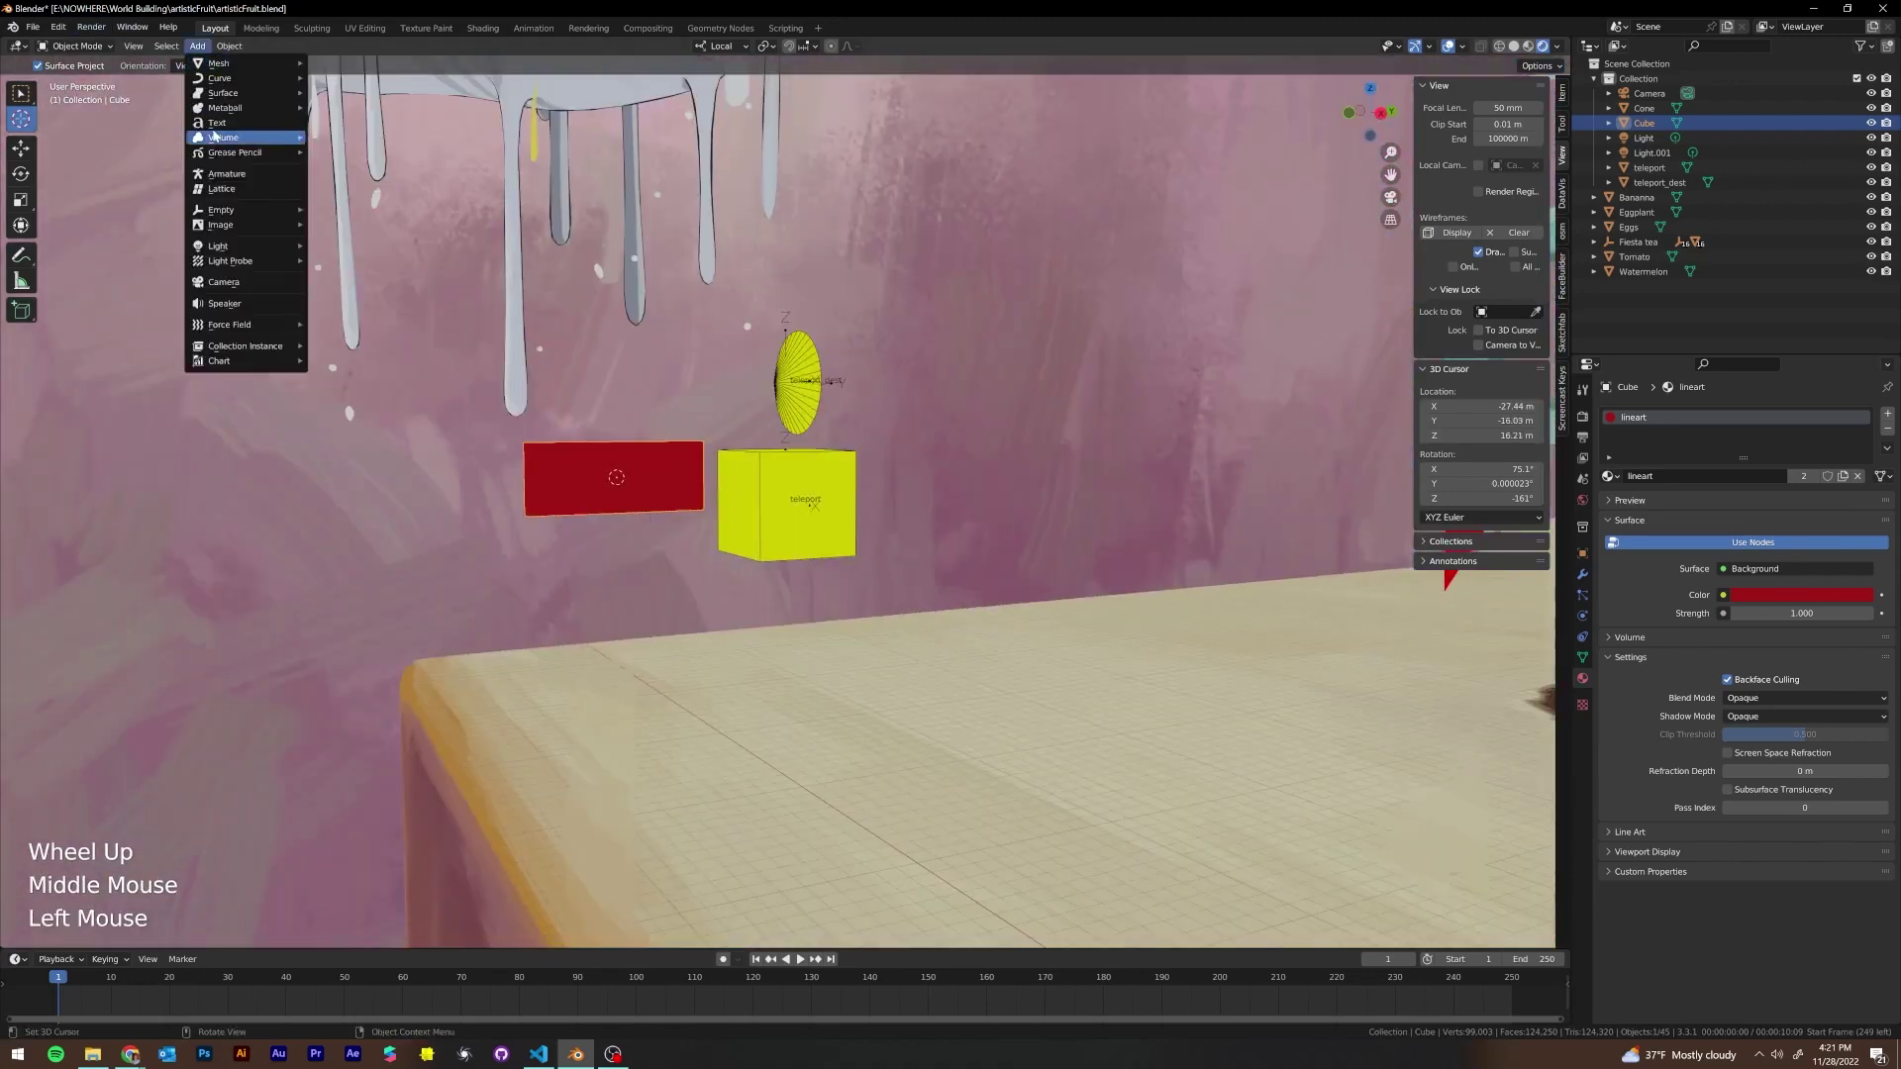
left_click(233, 137)
Rotate the text about its local Z axis to align with the panel, and 90° about local X to stand it upright
middle_click_drag(581, 235, 607, 411)
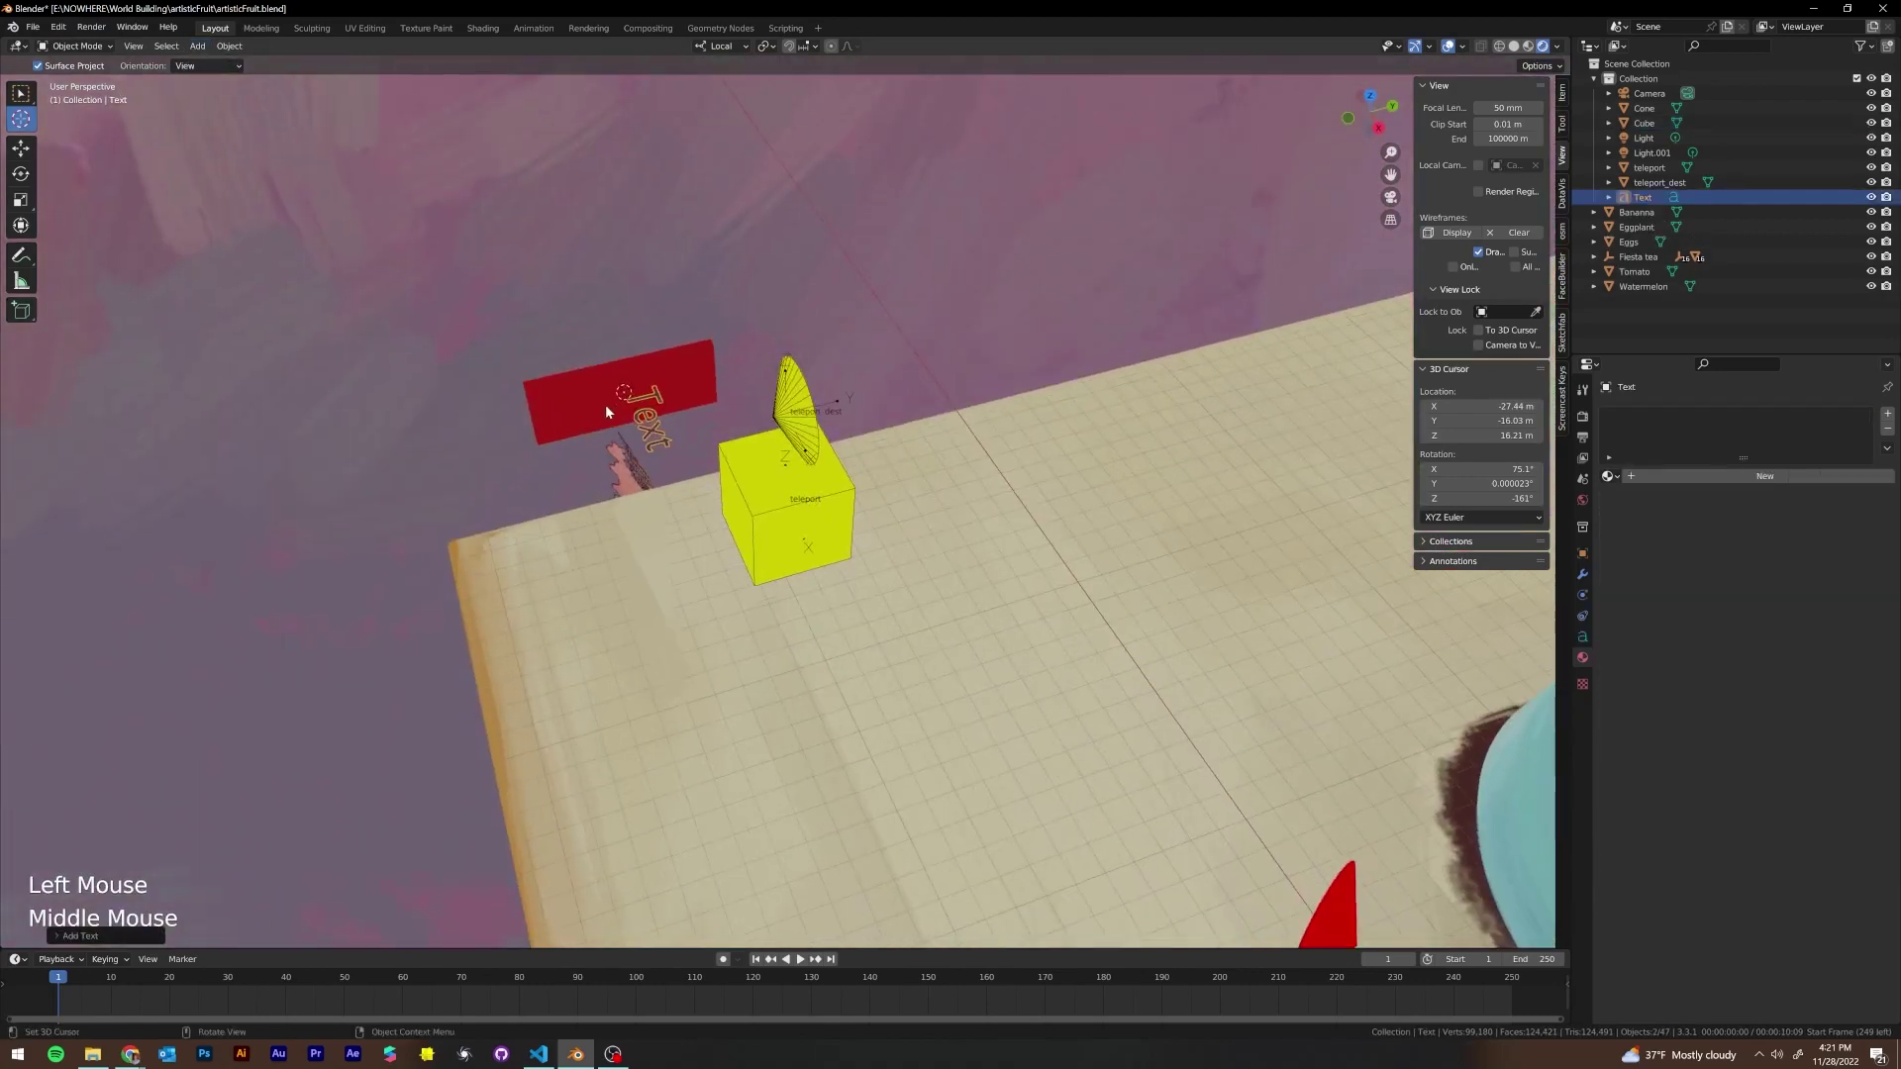
key("r")
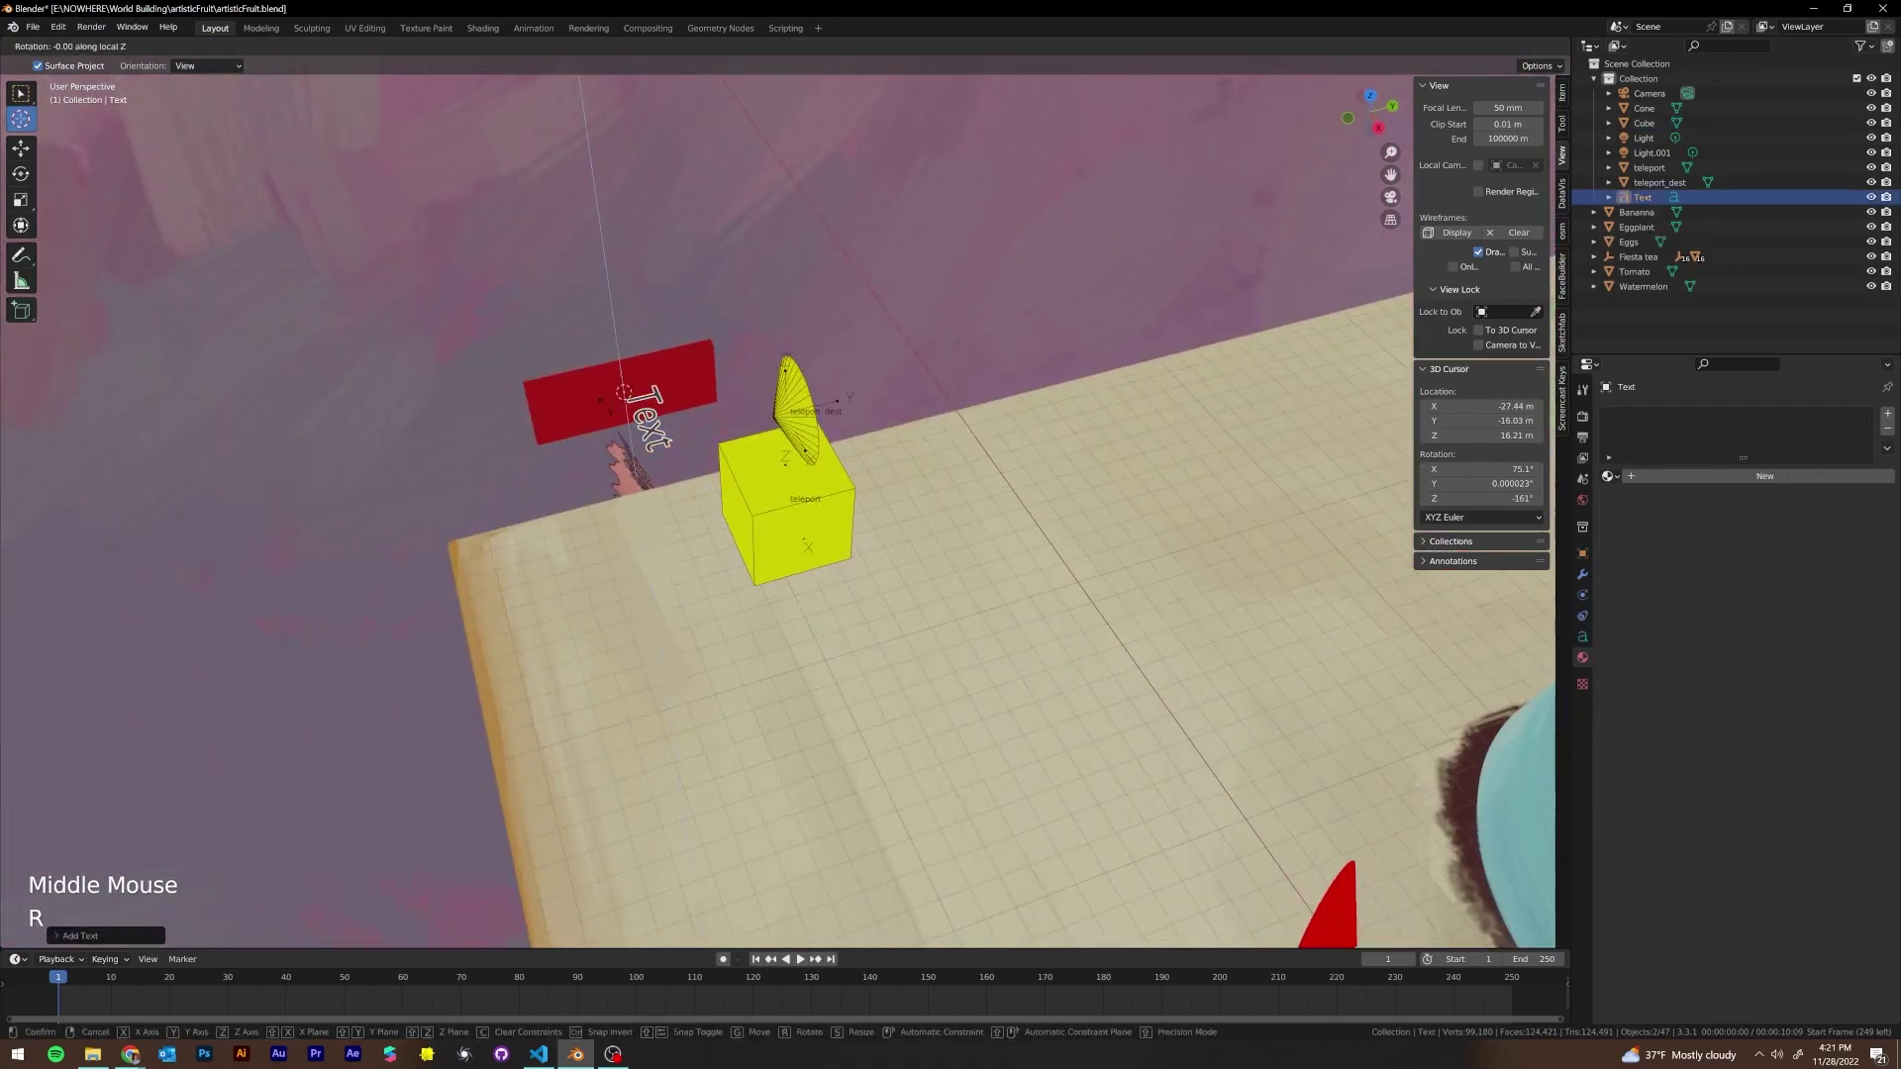
key("r")
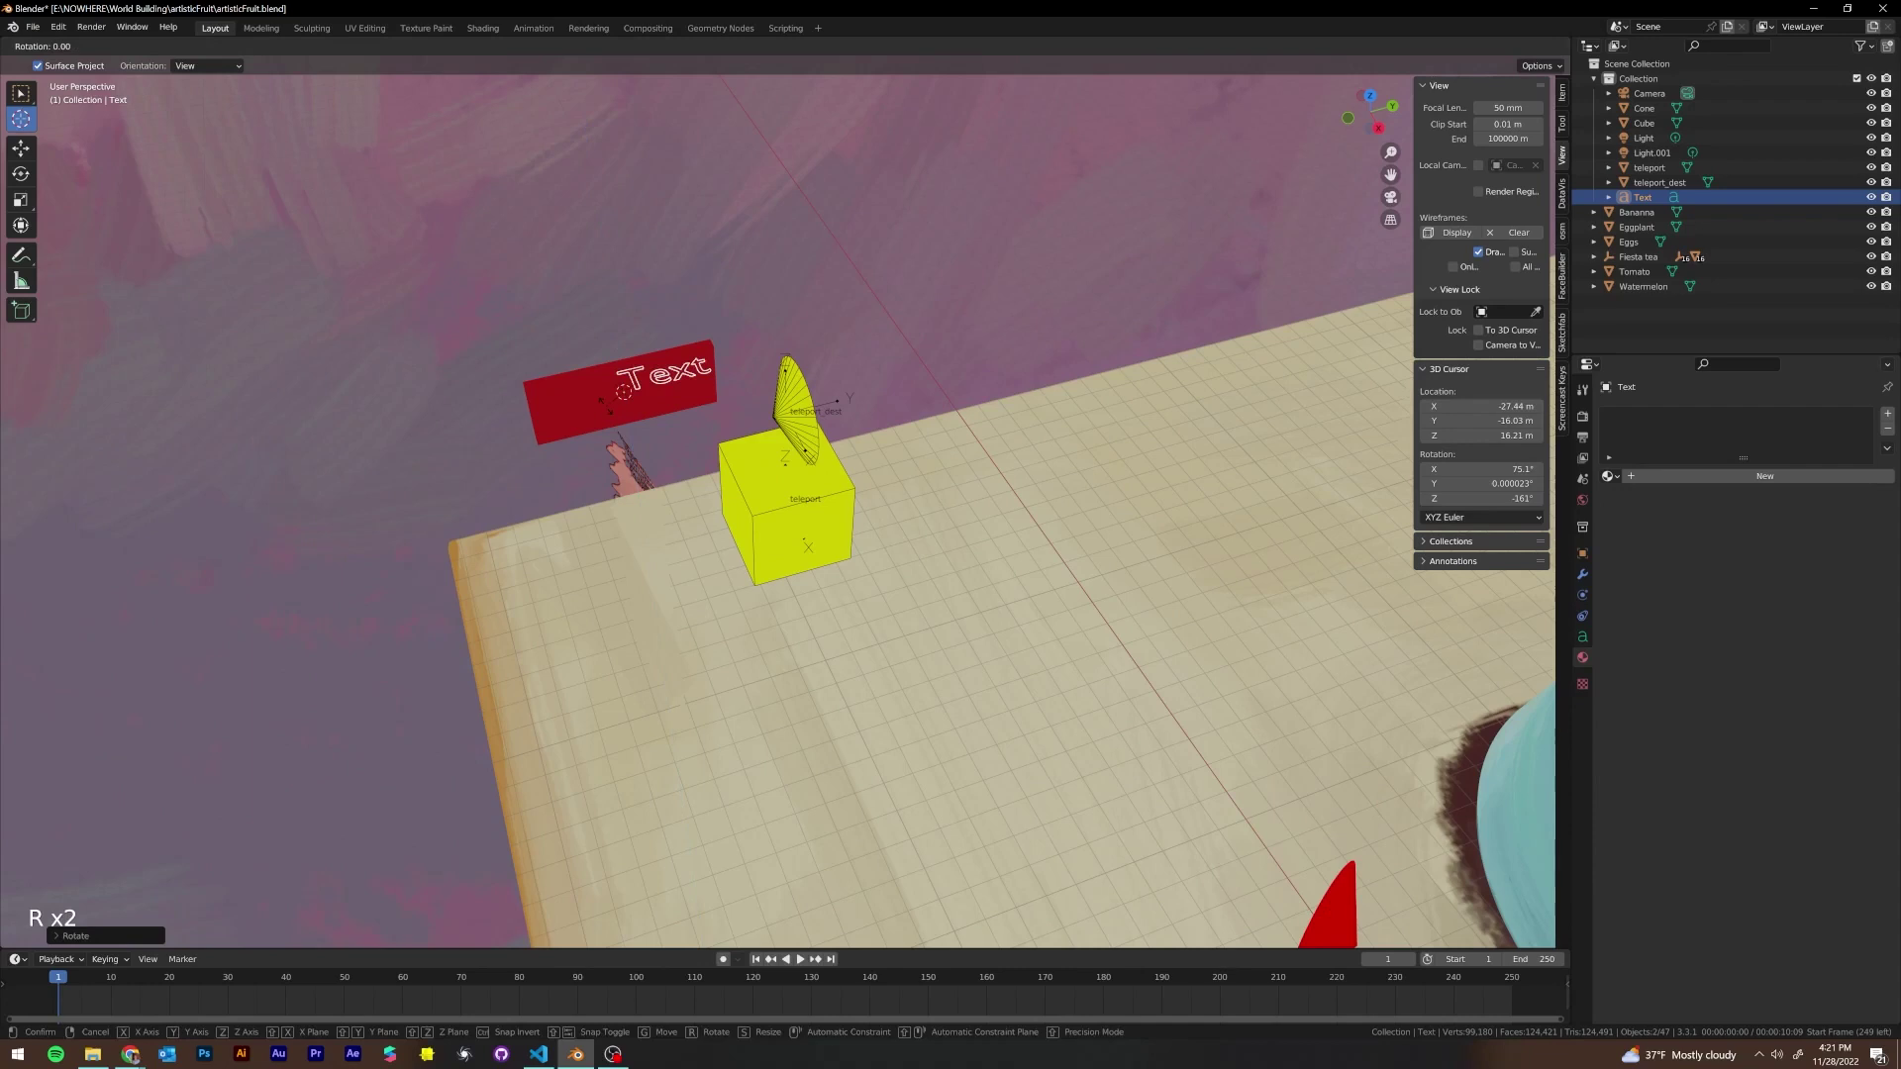
key("y")
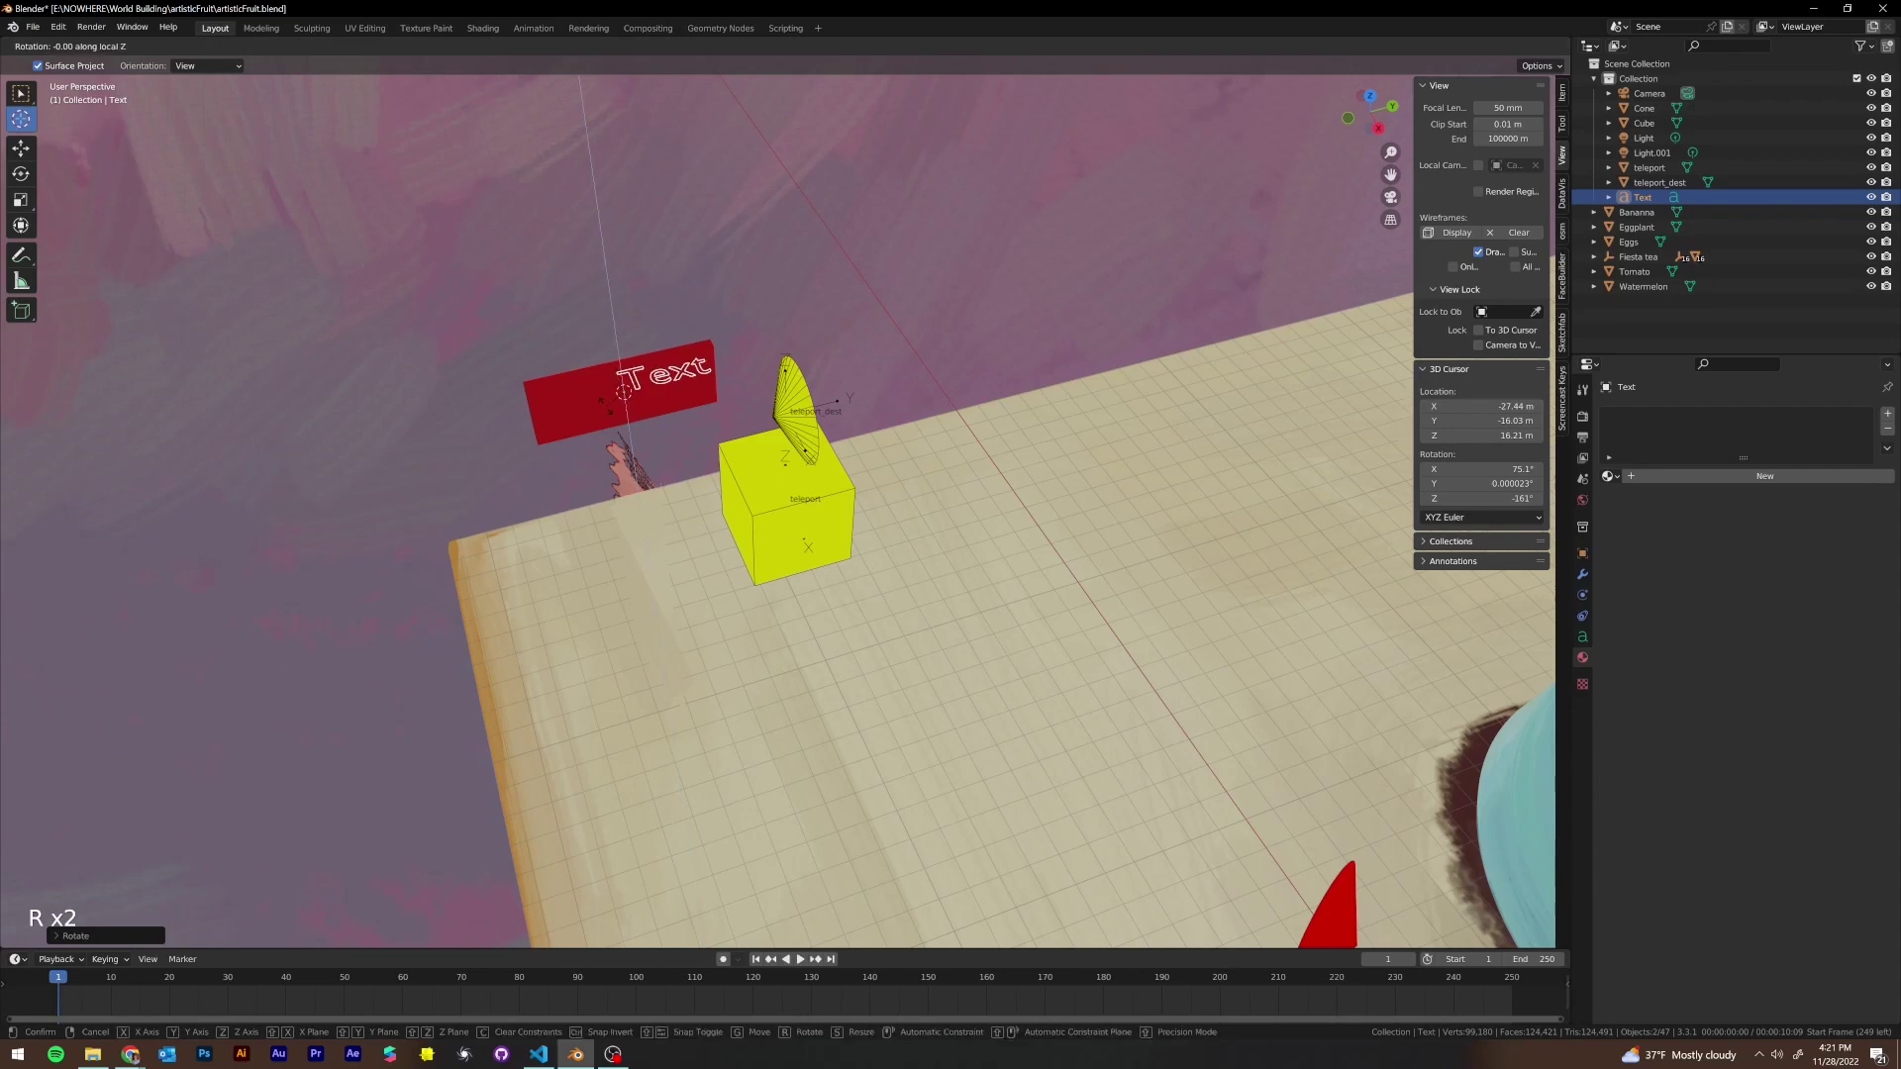
type("90y")
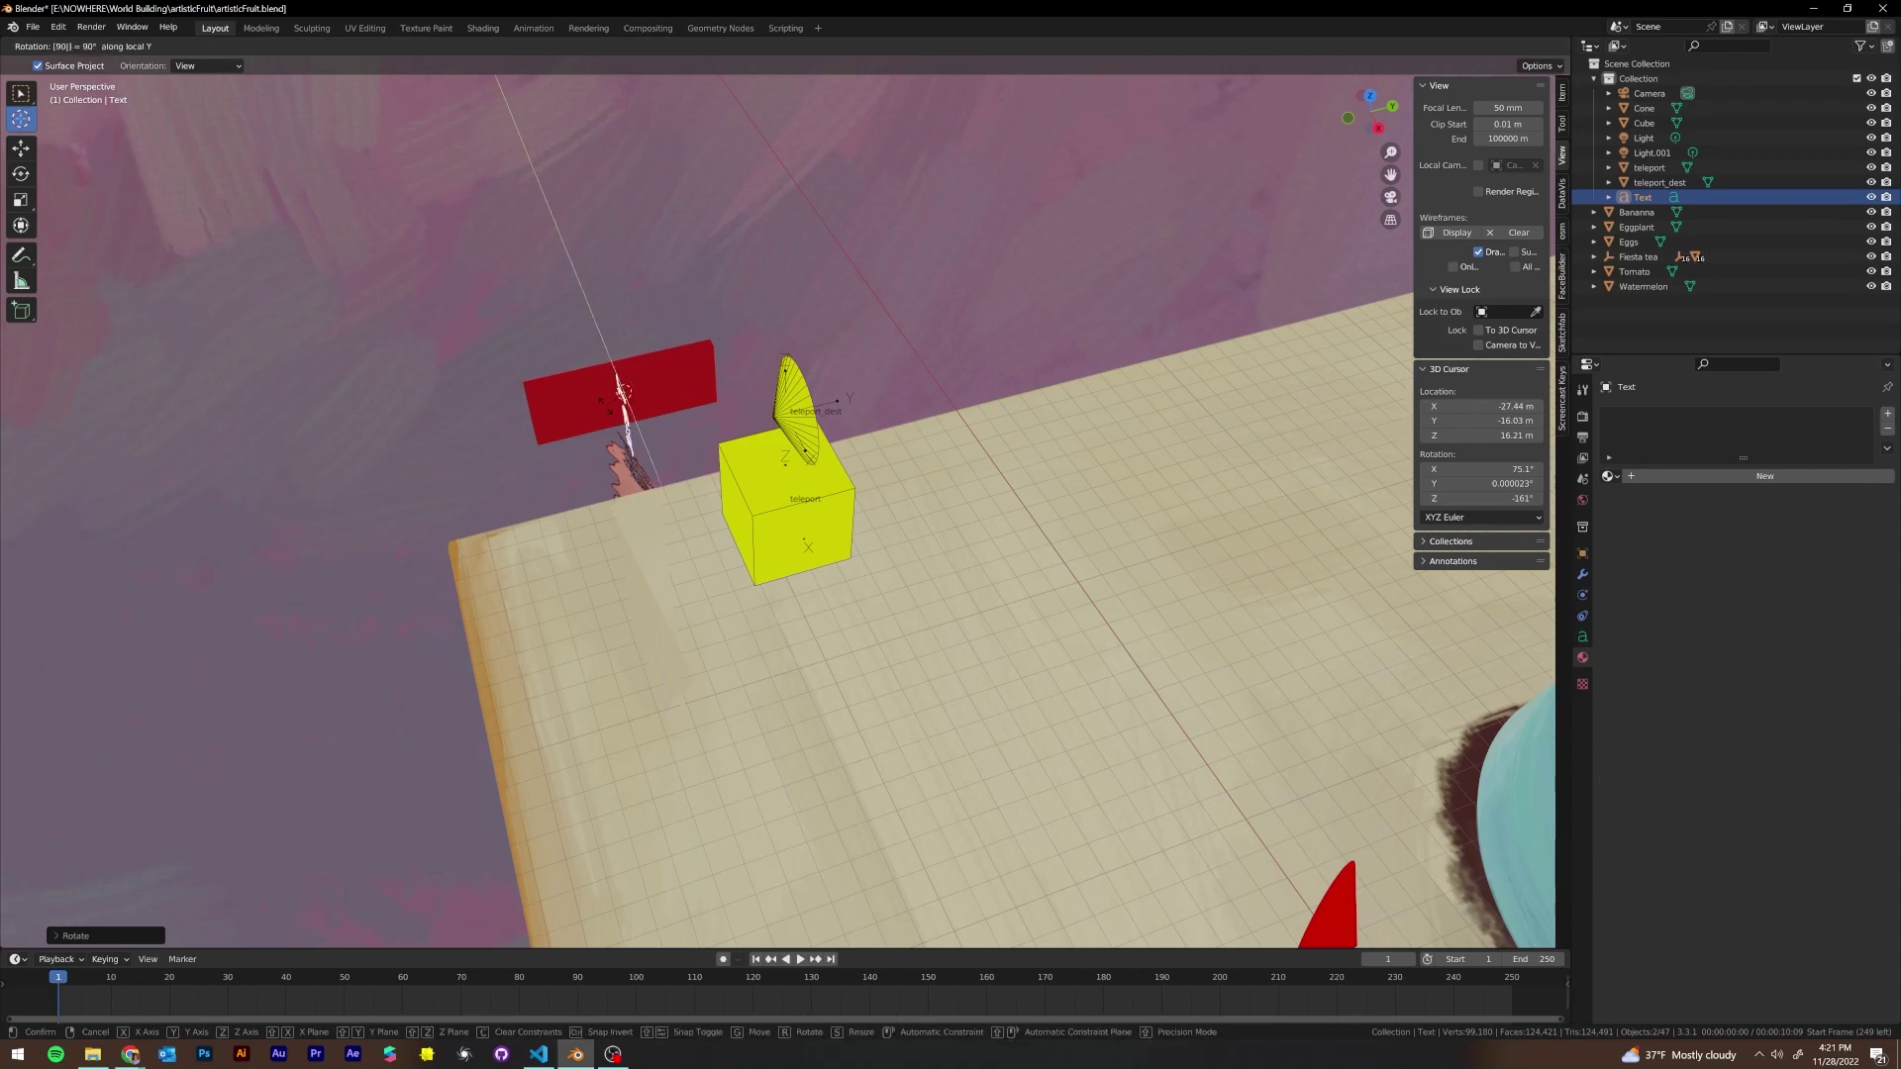
type("x")
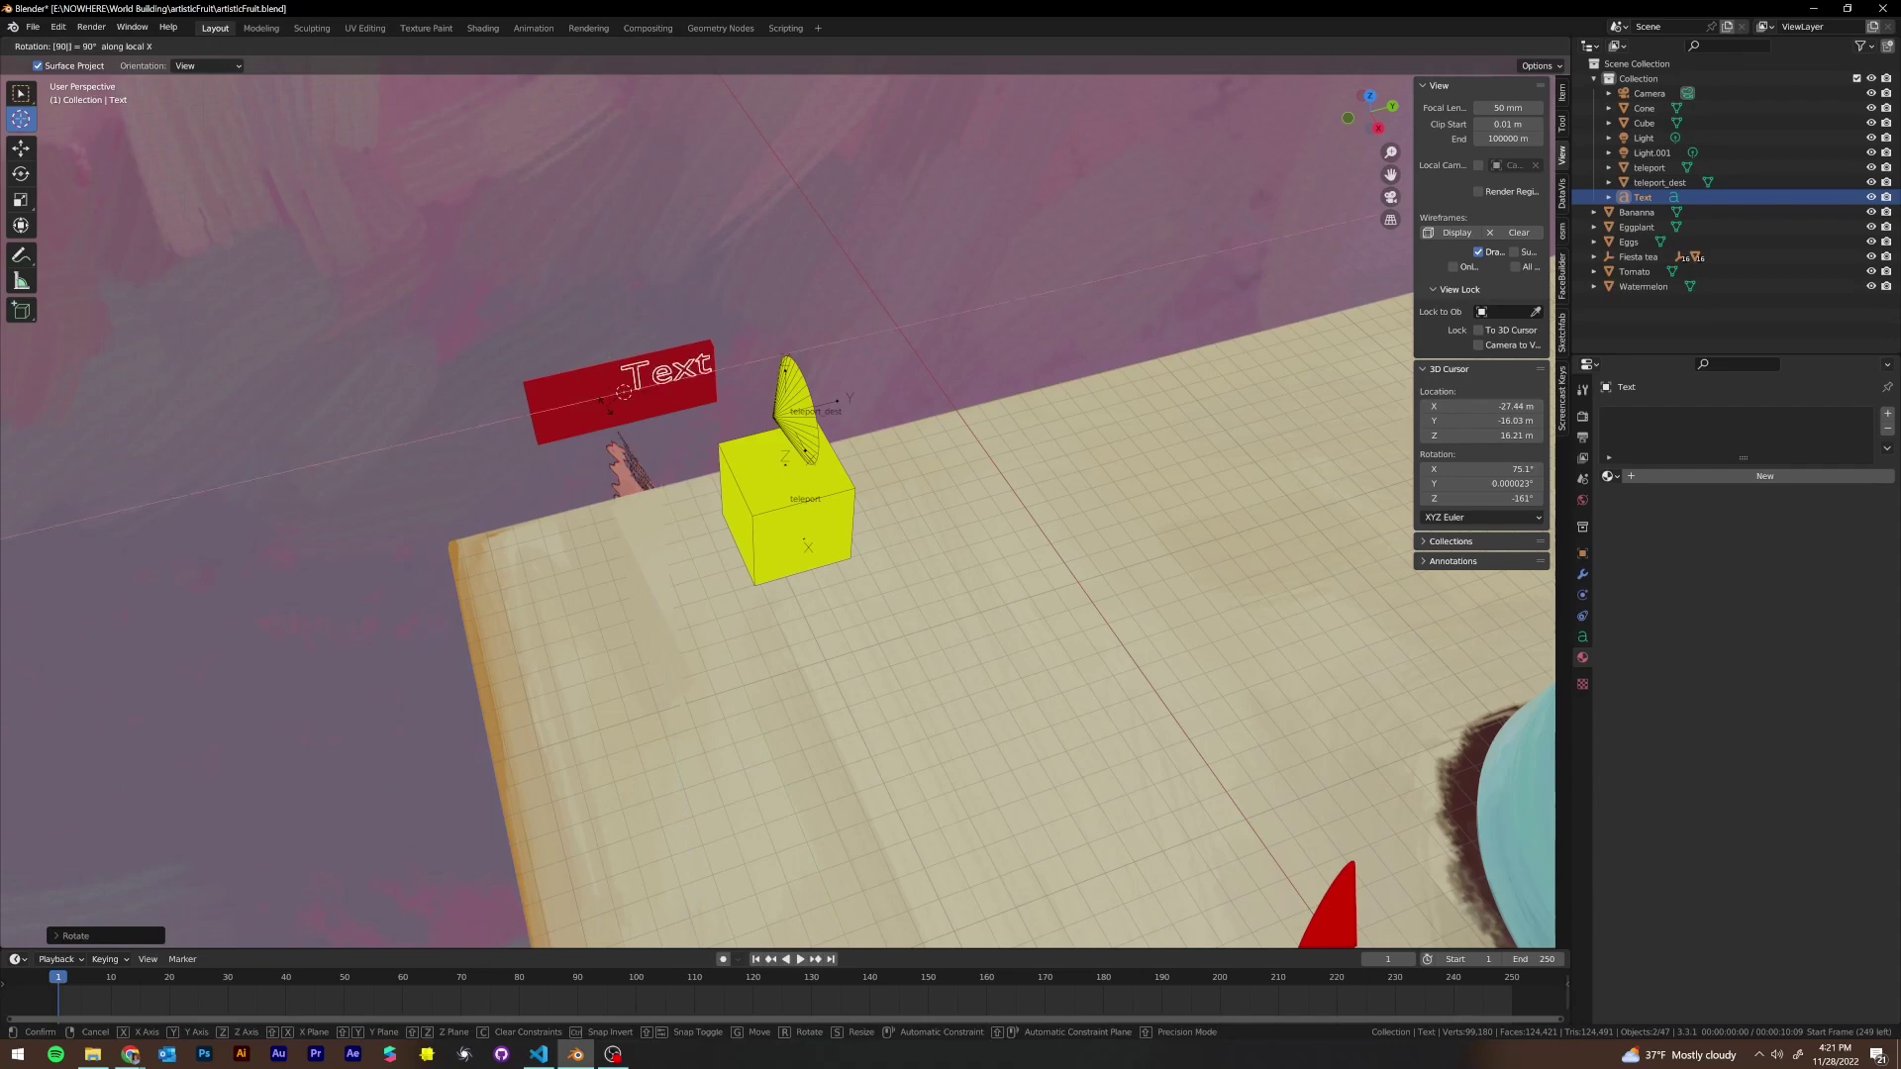
key("Return")
Move the text out in front of the panel along its local Z axis and centre it on the panel's face
scroll(604, 388, "up", 2)
mouse_move(604, 388)
middle_mouse_down()
mouse_move(785, 341)
mouse_move(662, 386)
mouse_move(625, 373)
middle_mouse_up()
key("g")
key("z")
left_click(784, 390)
middle_click_drag(954, 435, 930, 433)
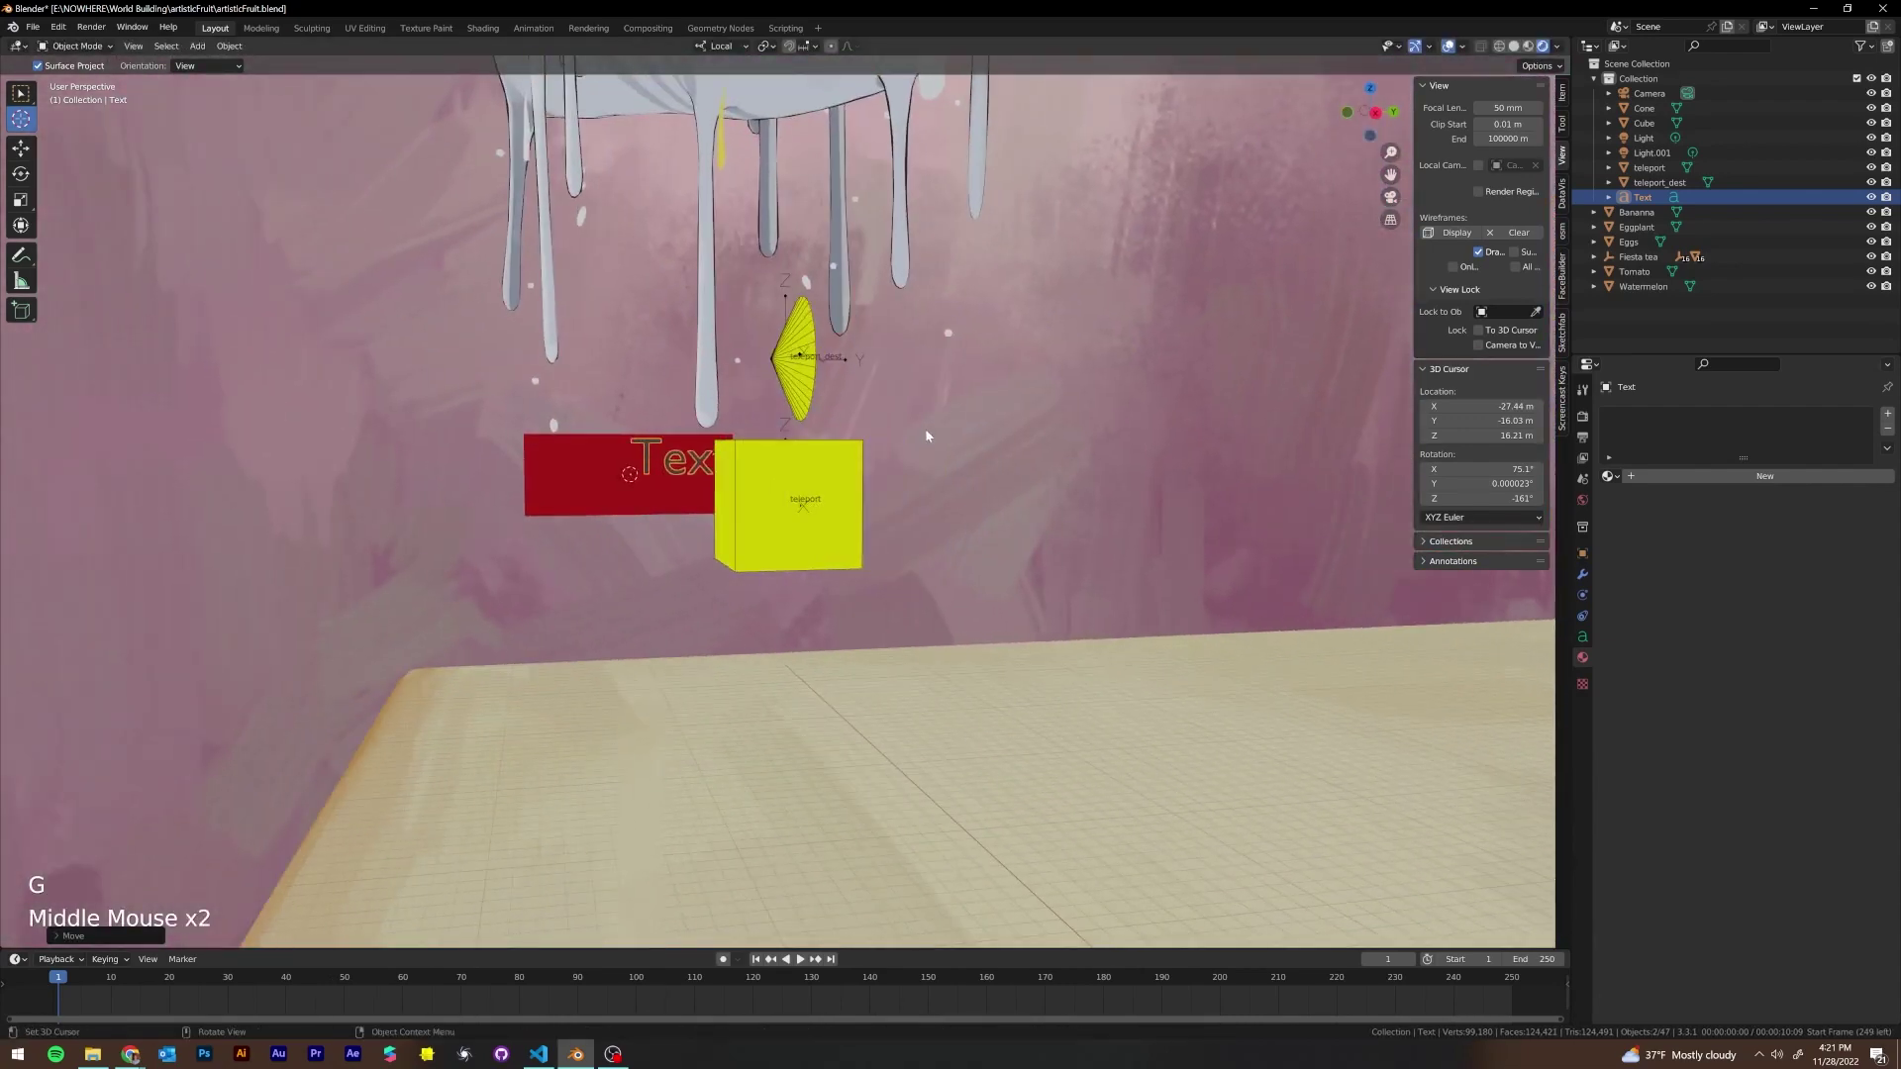
key("g")
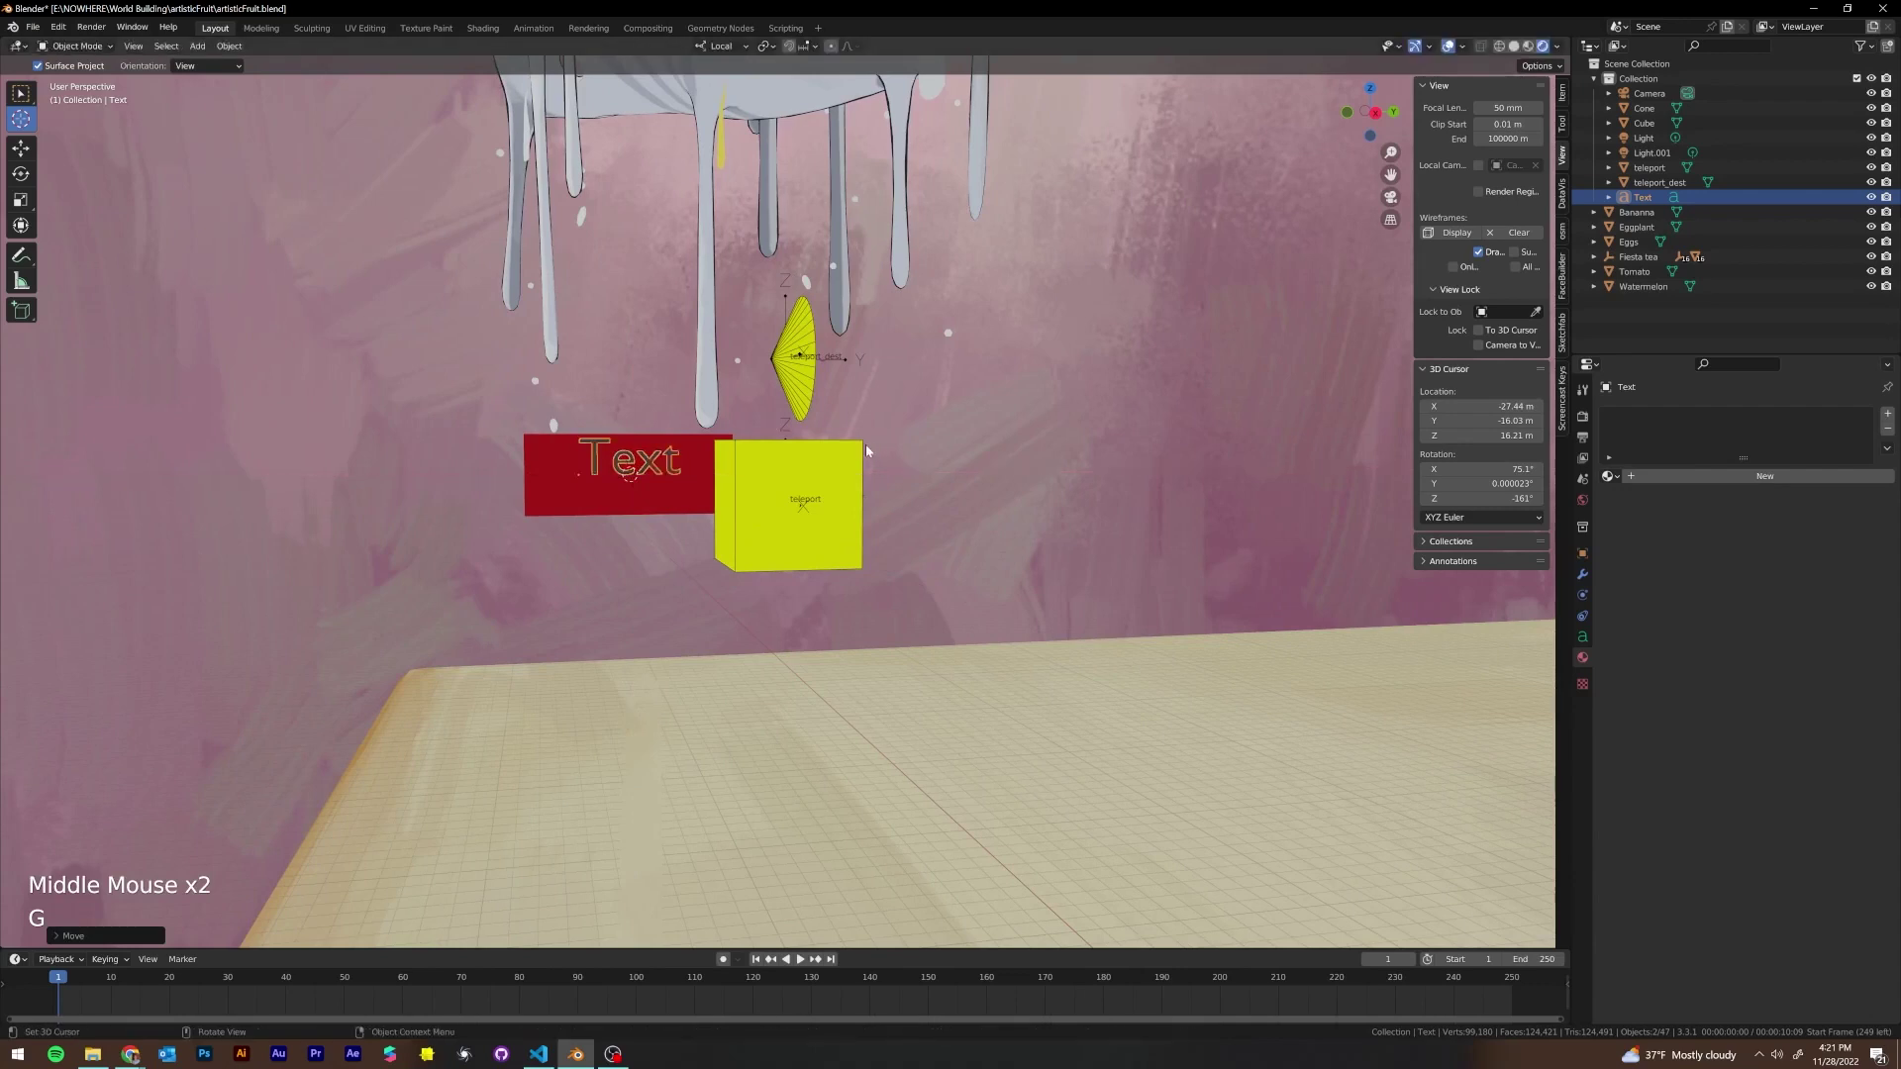
key("g")
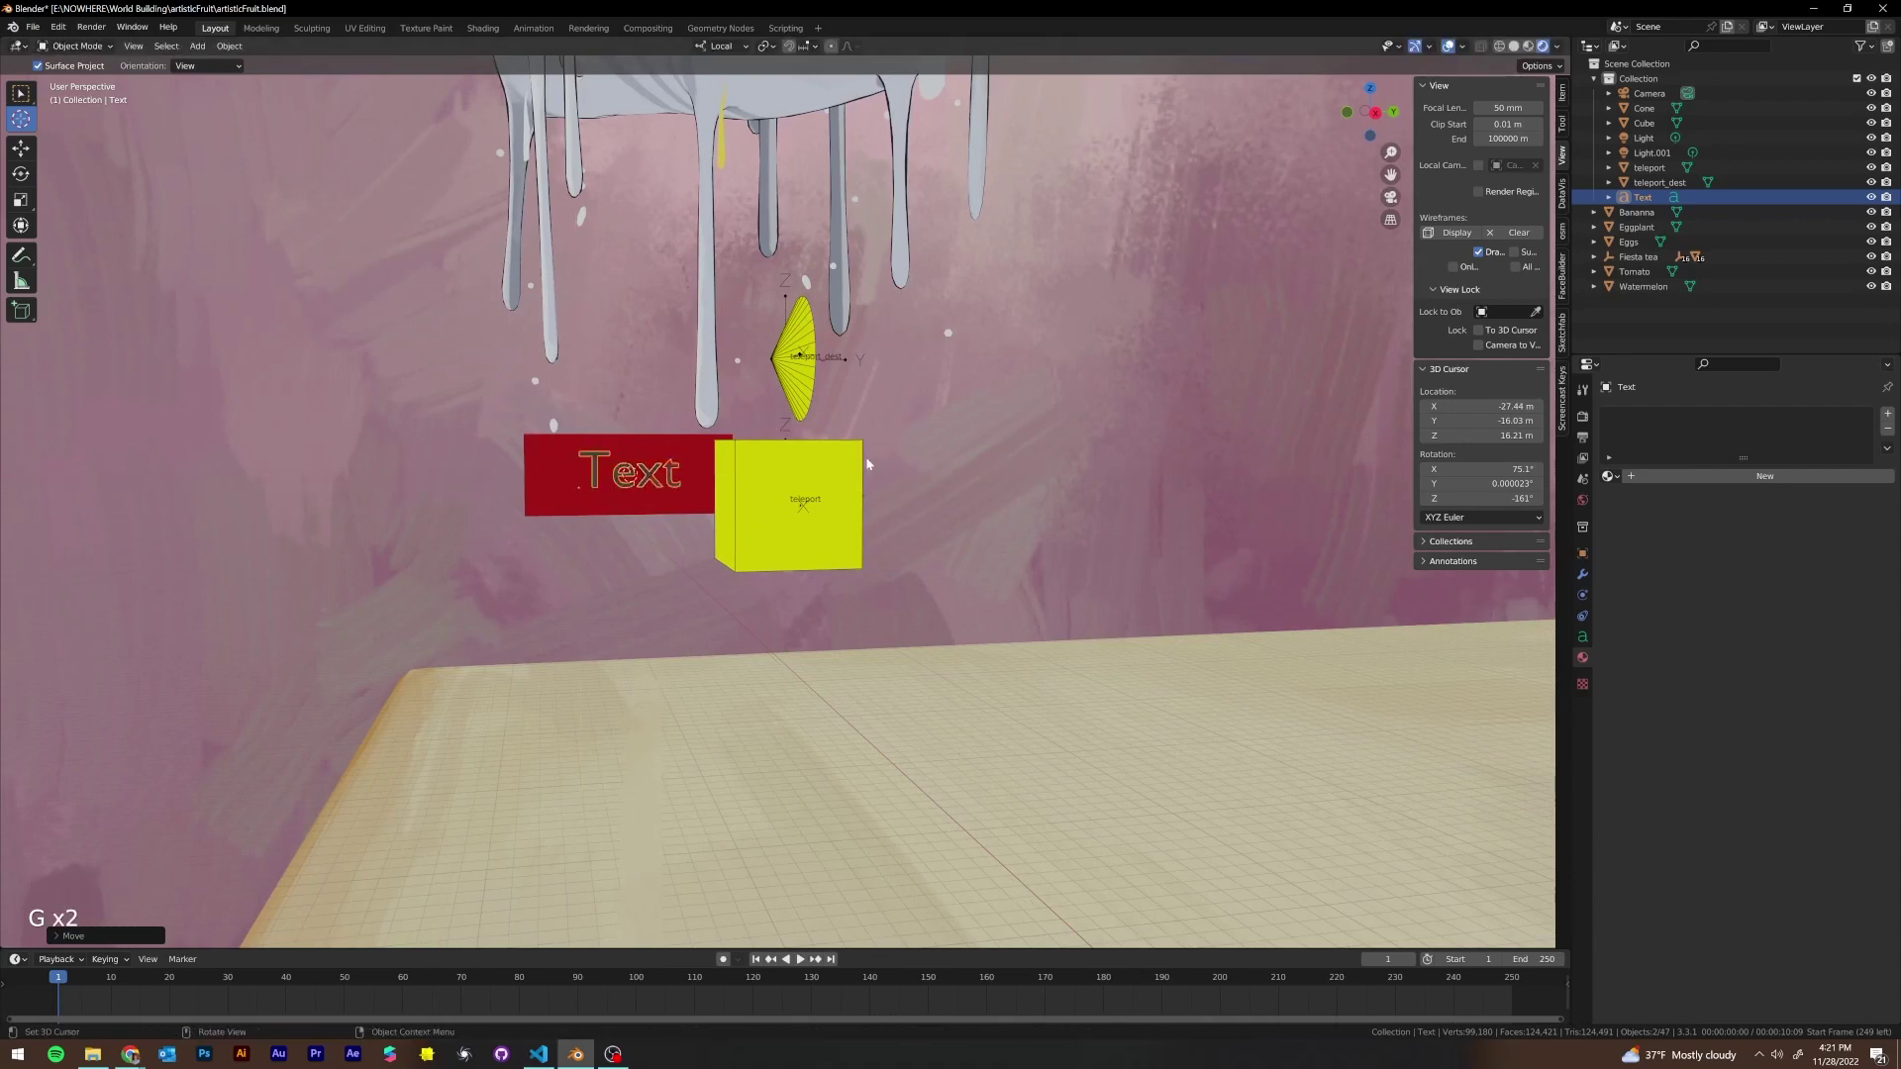
Replace the default text content with "Teleport to Egg"
key("Tab")
key("BackSpace")
key("BackSpace")
key("BackSpace")
key("BackSpace")
key("BackSpace")
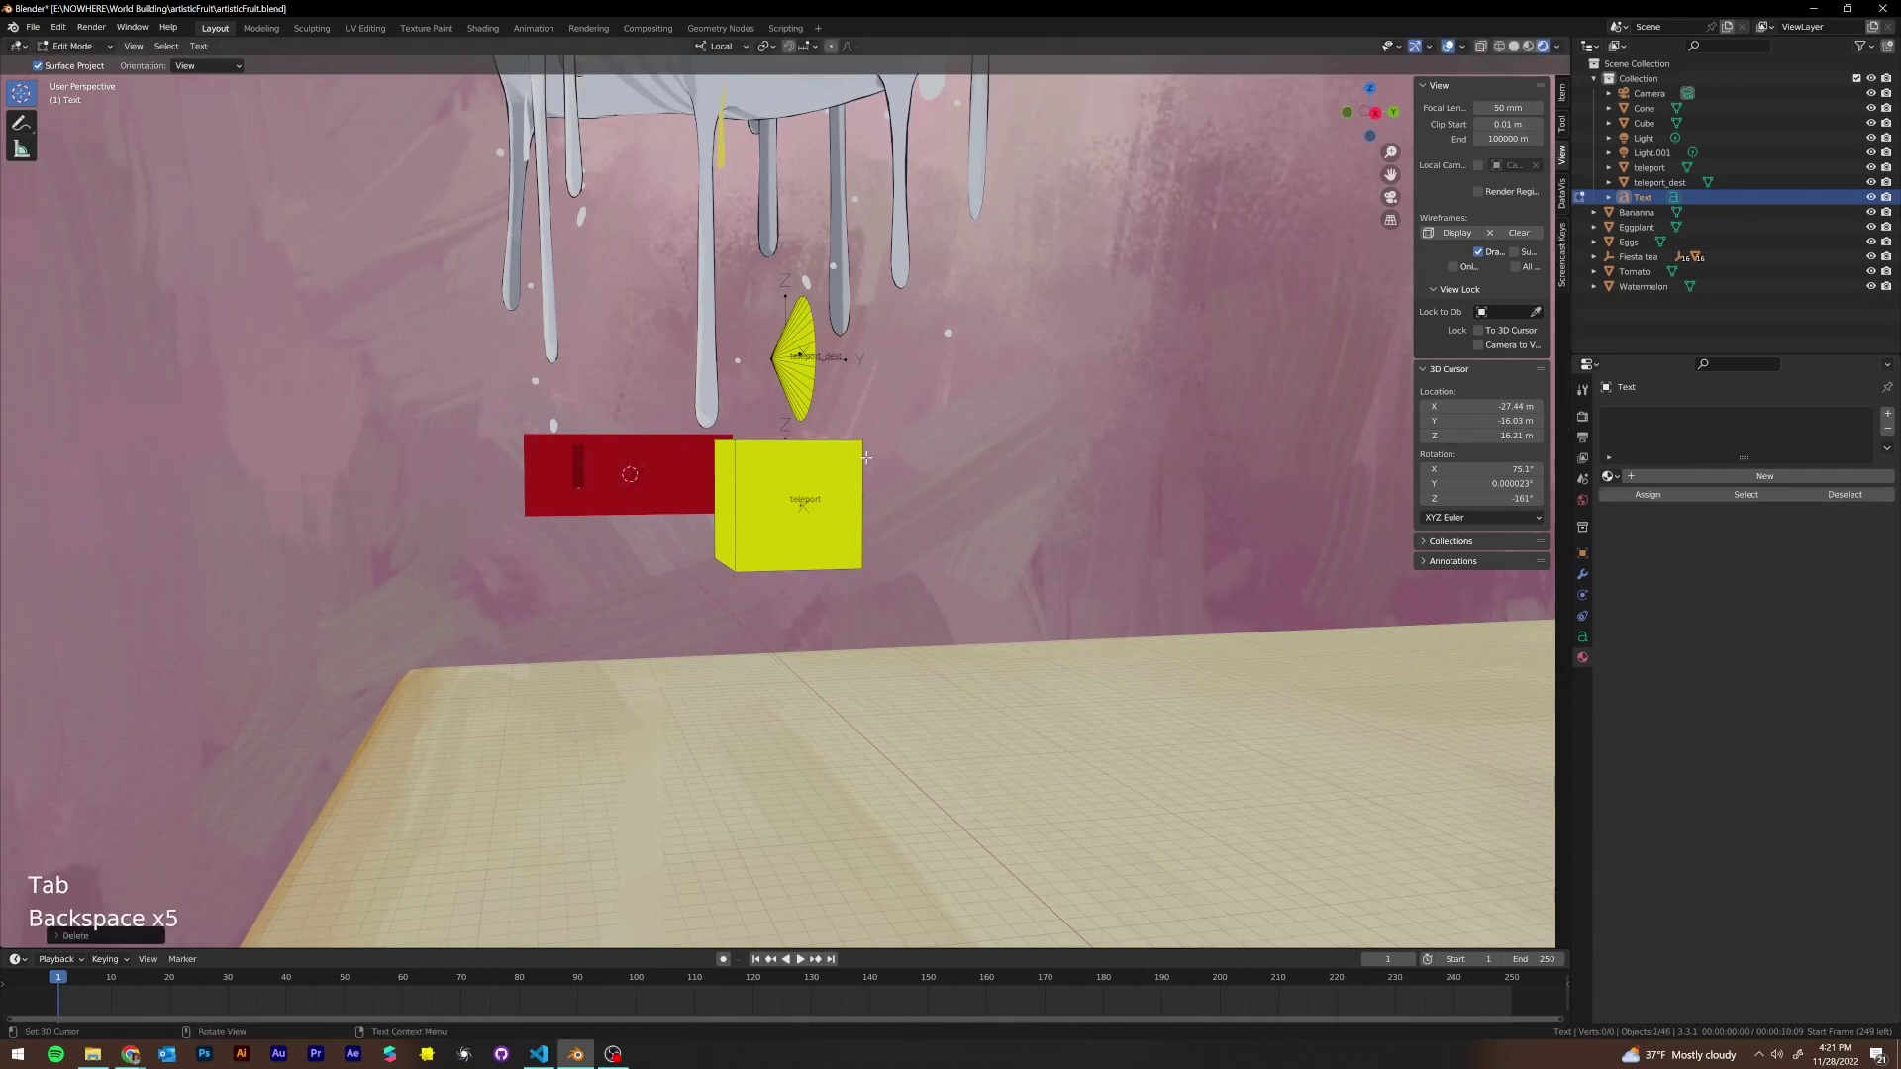
type("Teleport T")
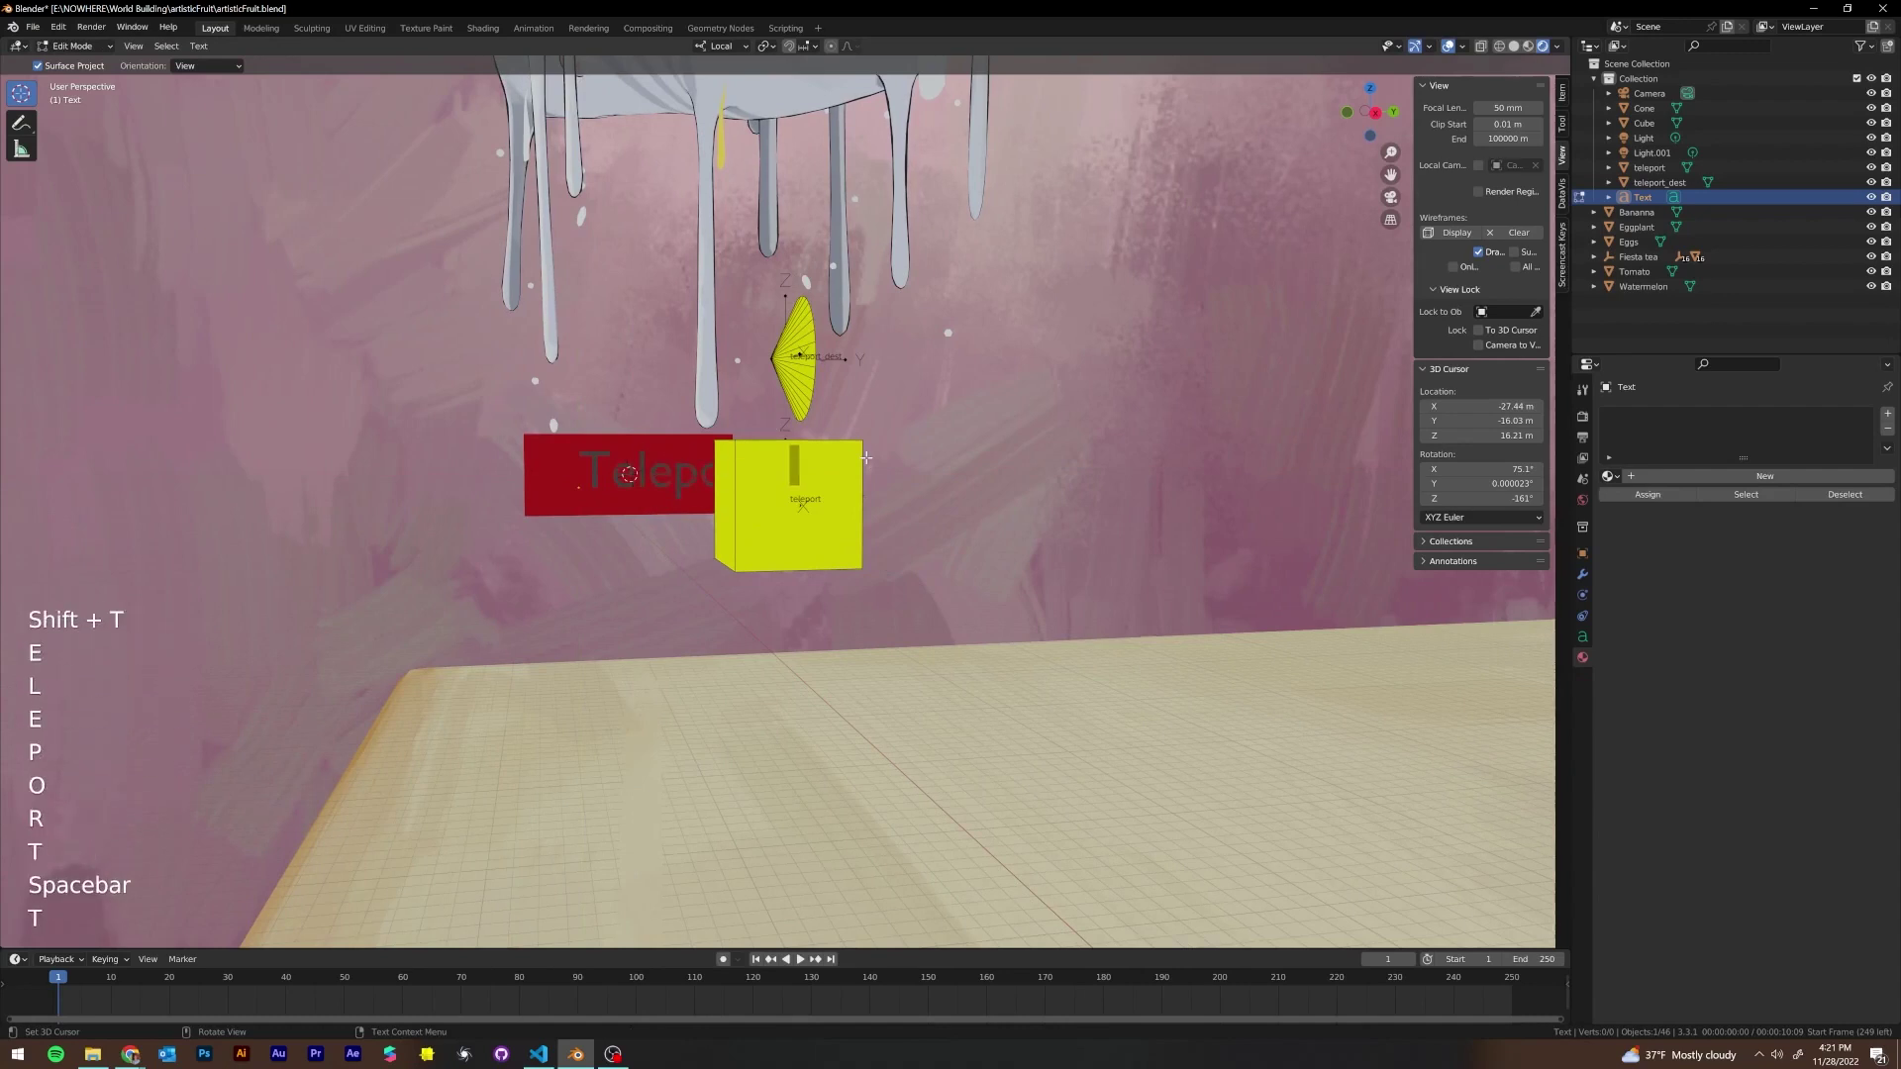
type("o Egg")
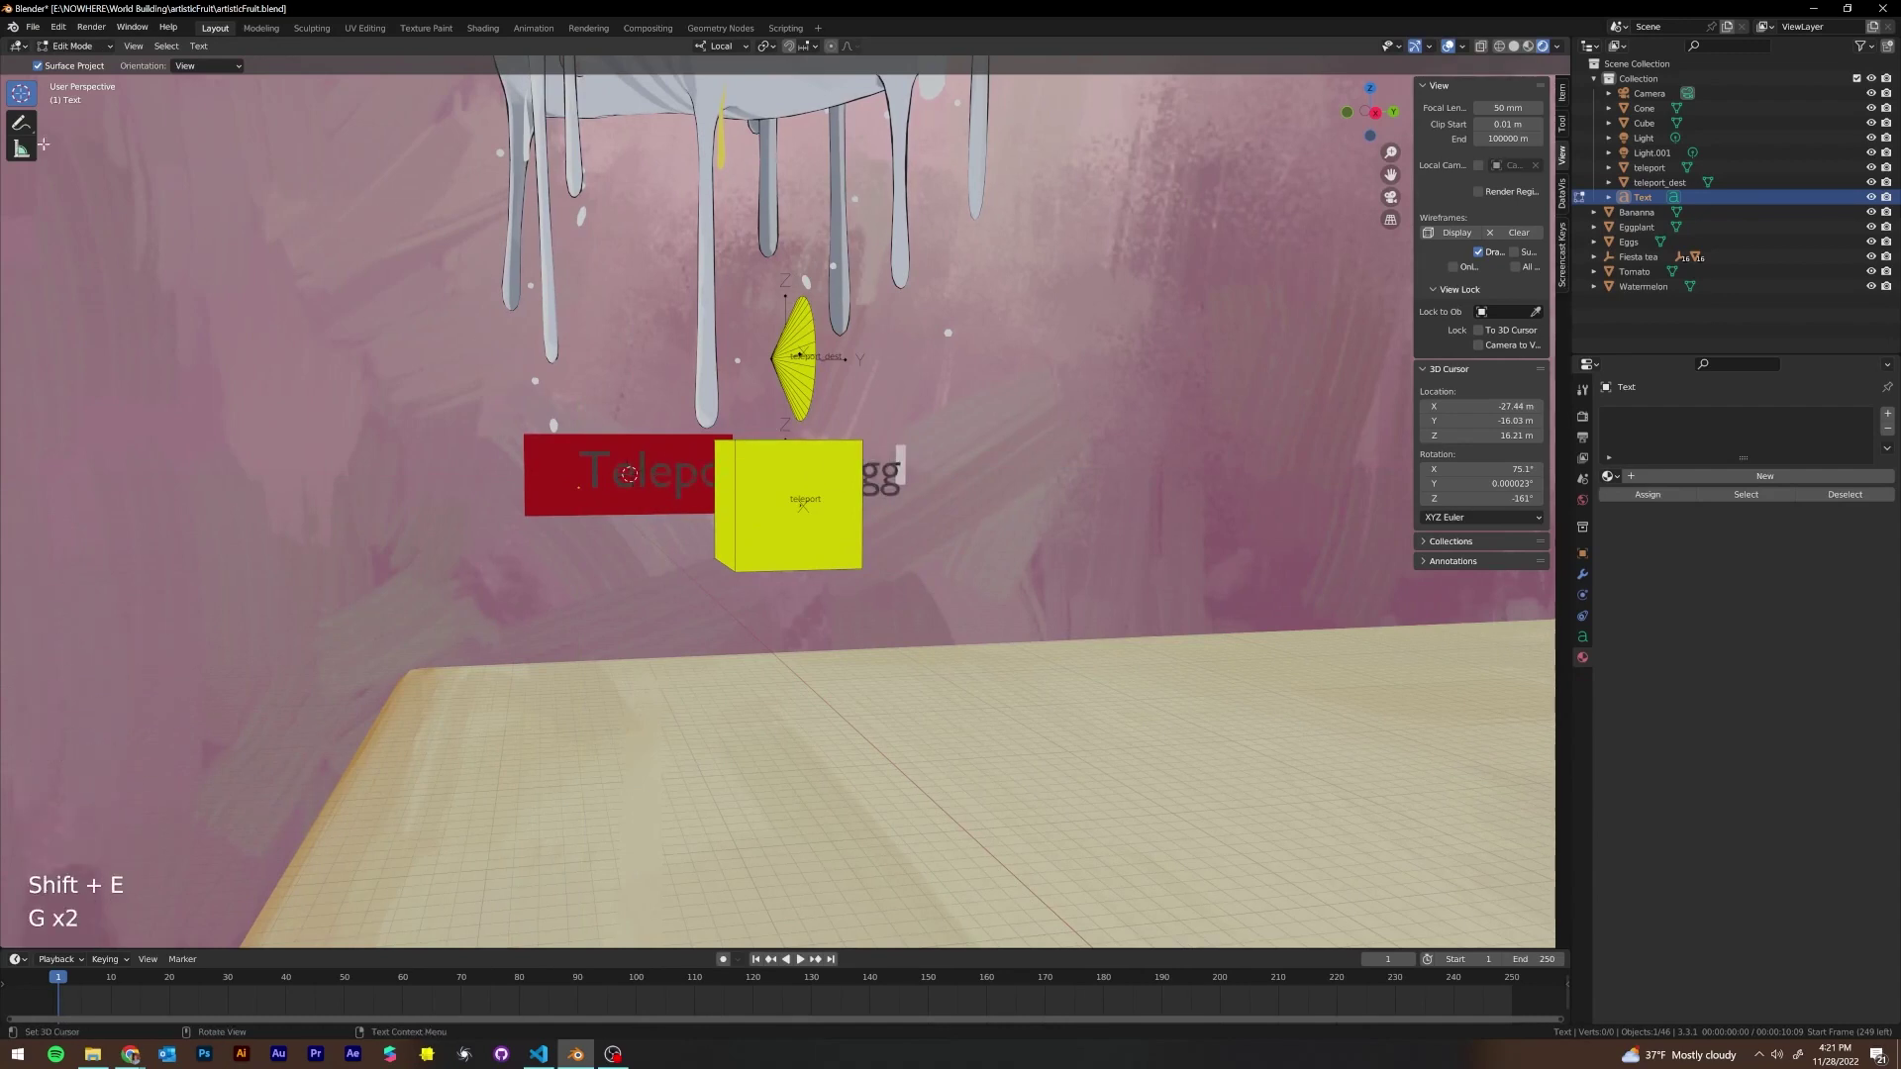
key("Tab")
Scale the text down and shift it sideways so the whole phrase fits within the red panel
key("s")
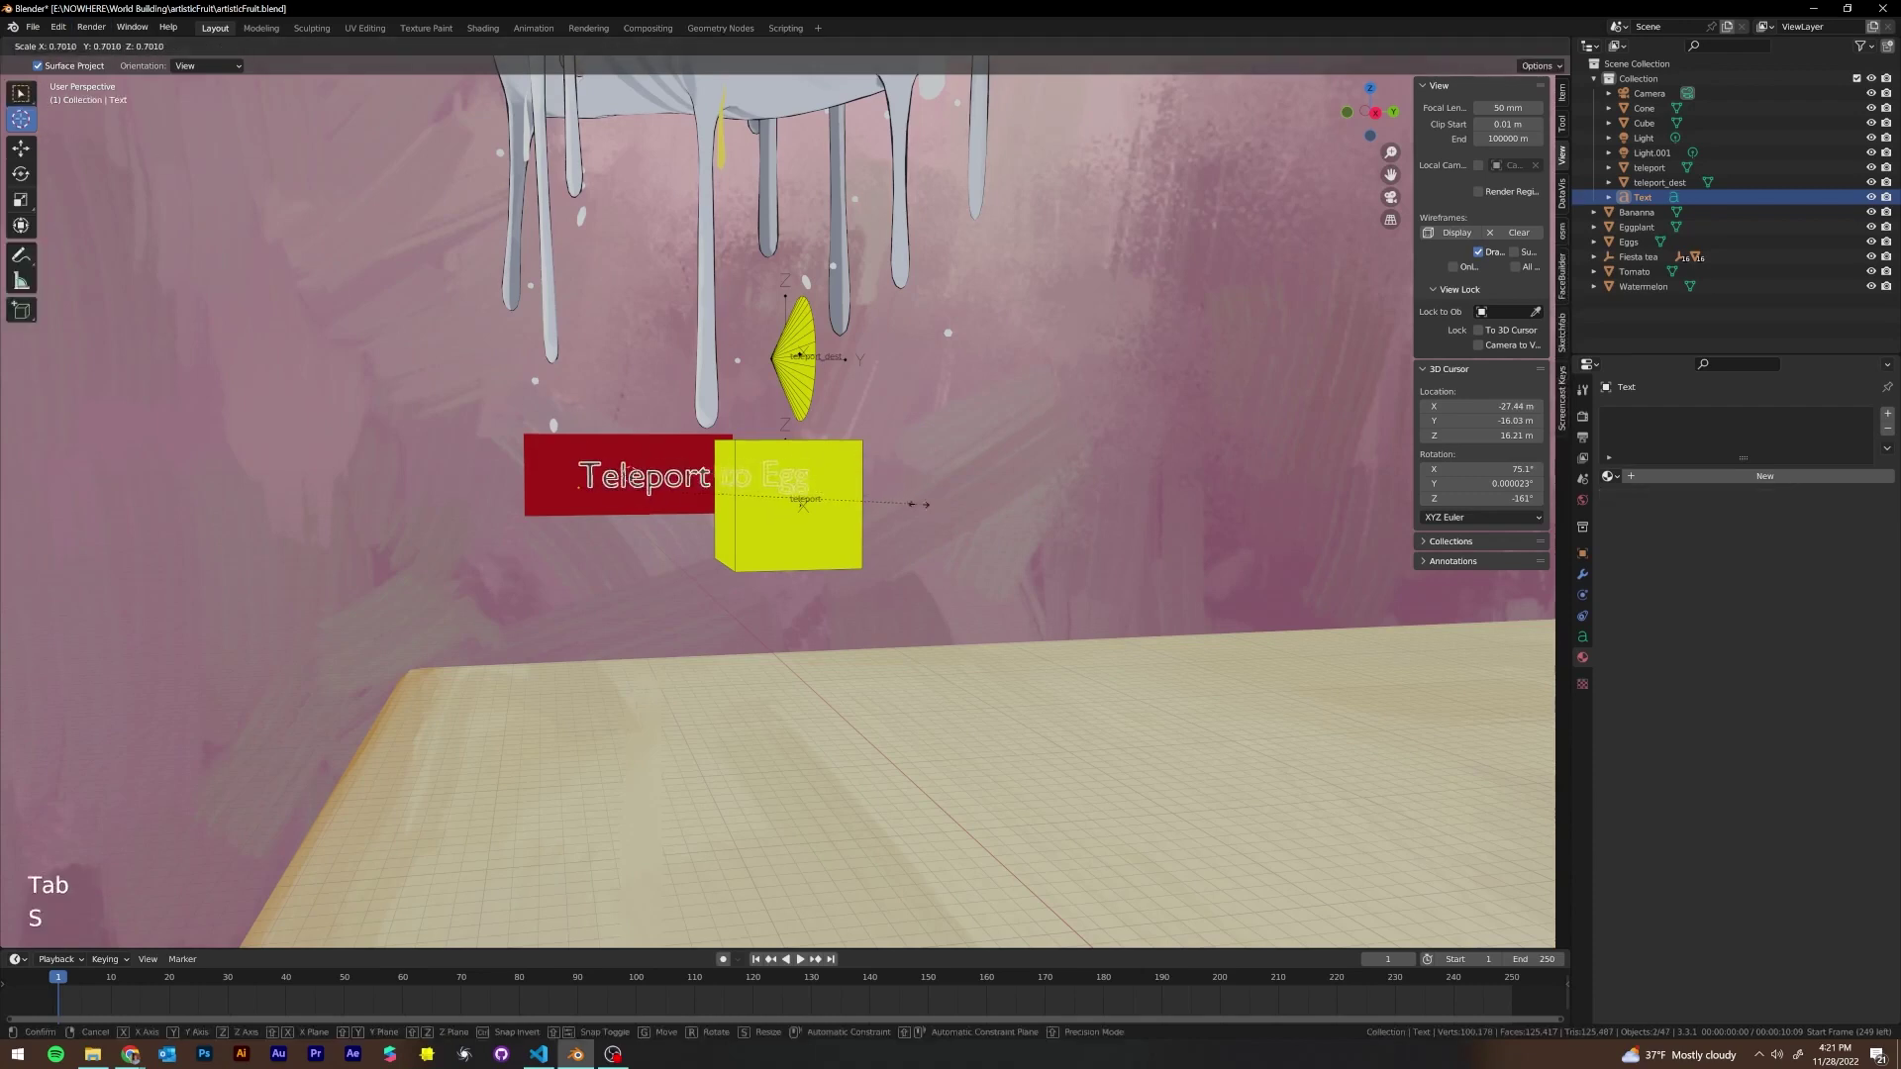
left_click(705, 501)
scroll(705, 501, "down", 1)
middle_click_drag(705, 501, 690, 552)
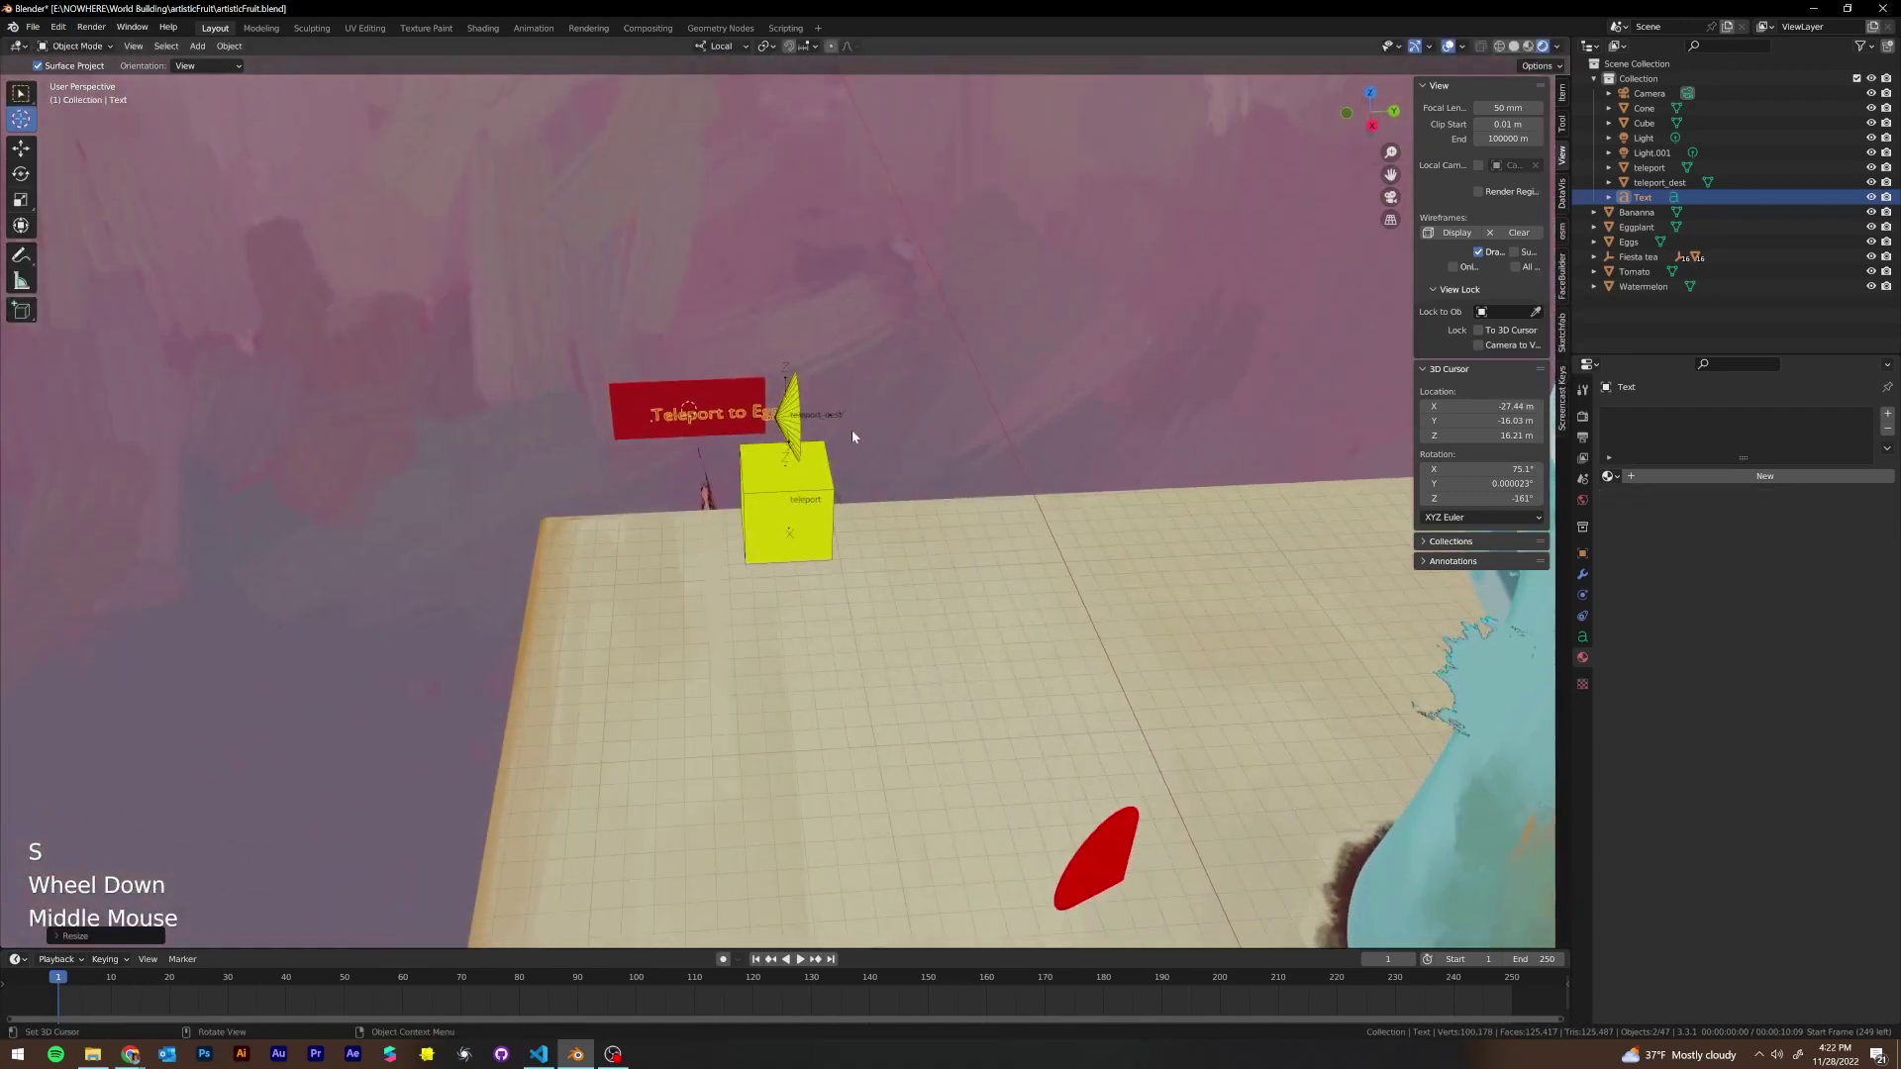
key("g")
left_click(824, 419)
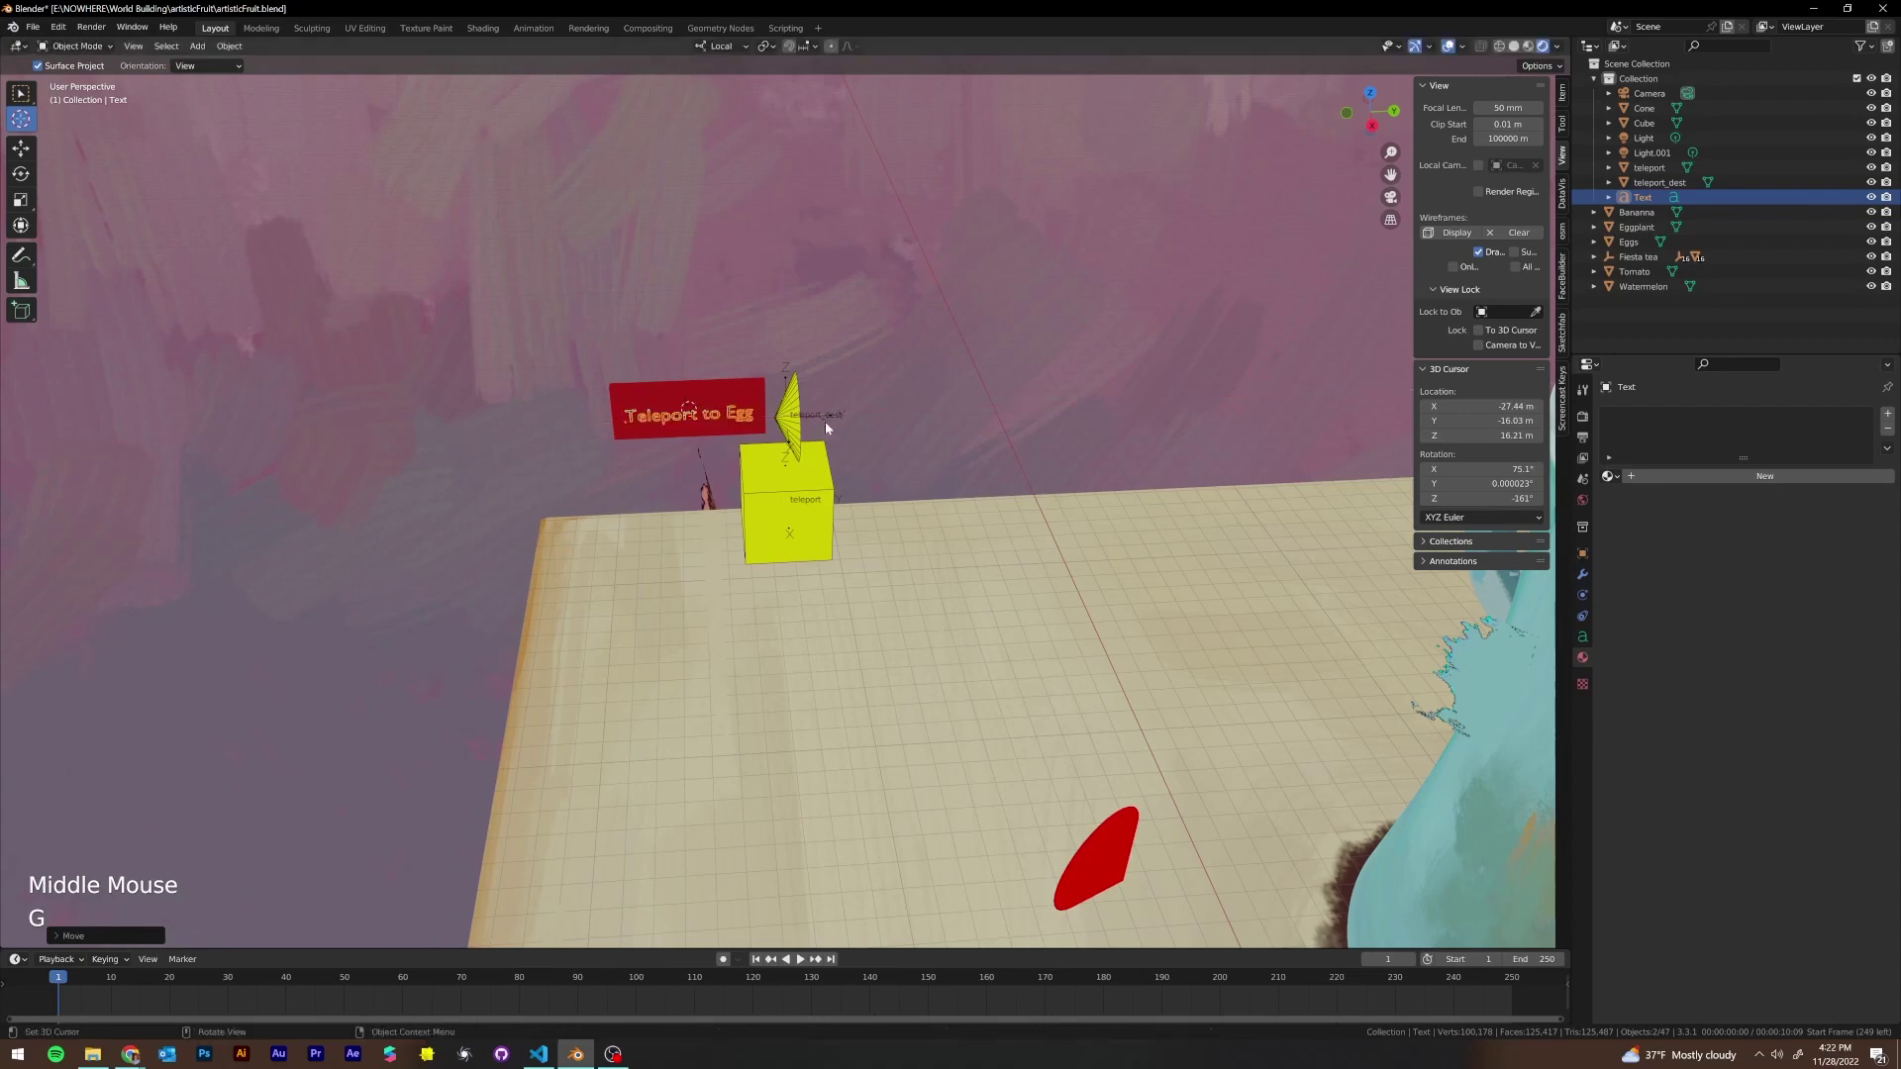
Adjust the text's height on the panel along its local Y axis and assign it the existing yellow teleport material
middle_click_drag(826, 425, 817, 519)
scroll(840, 442, "up", 1)
key("g")
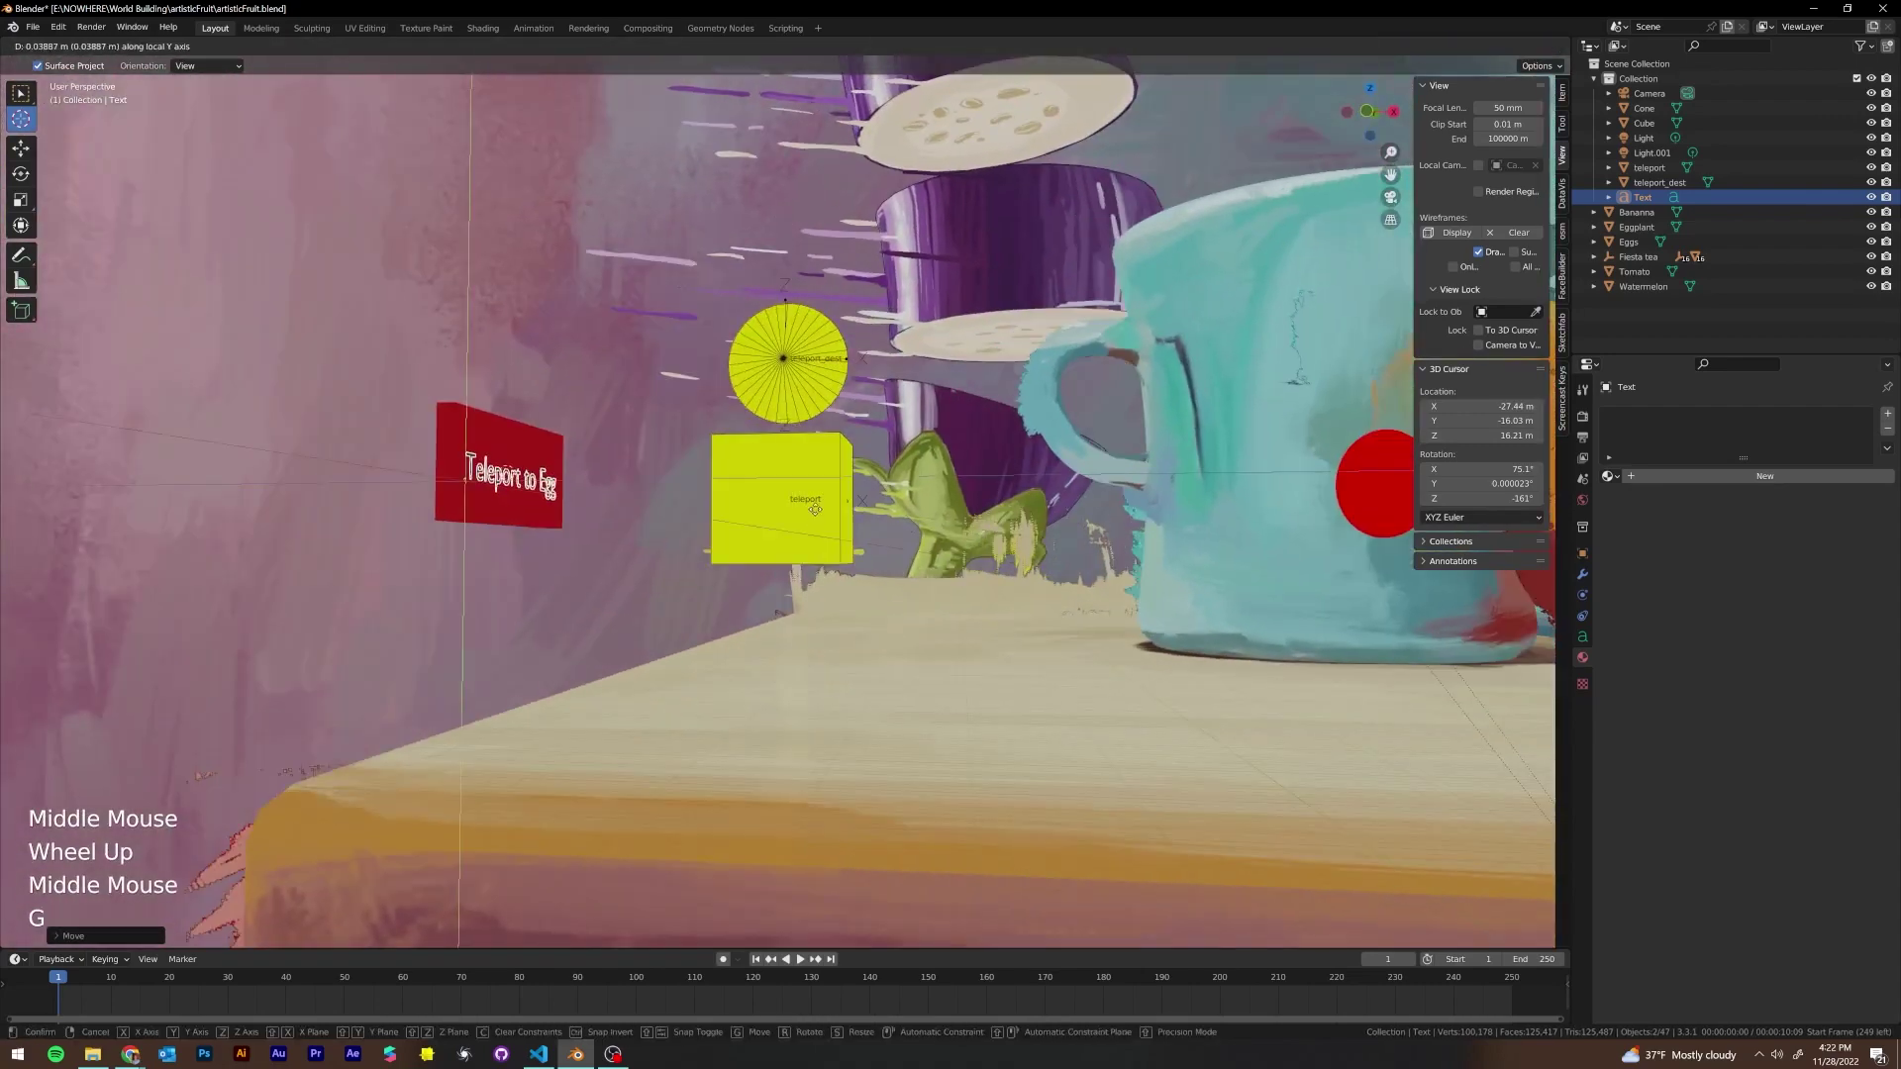
left_click(813, 508)
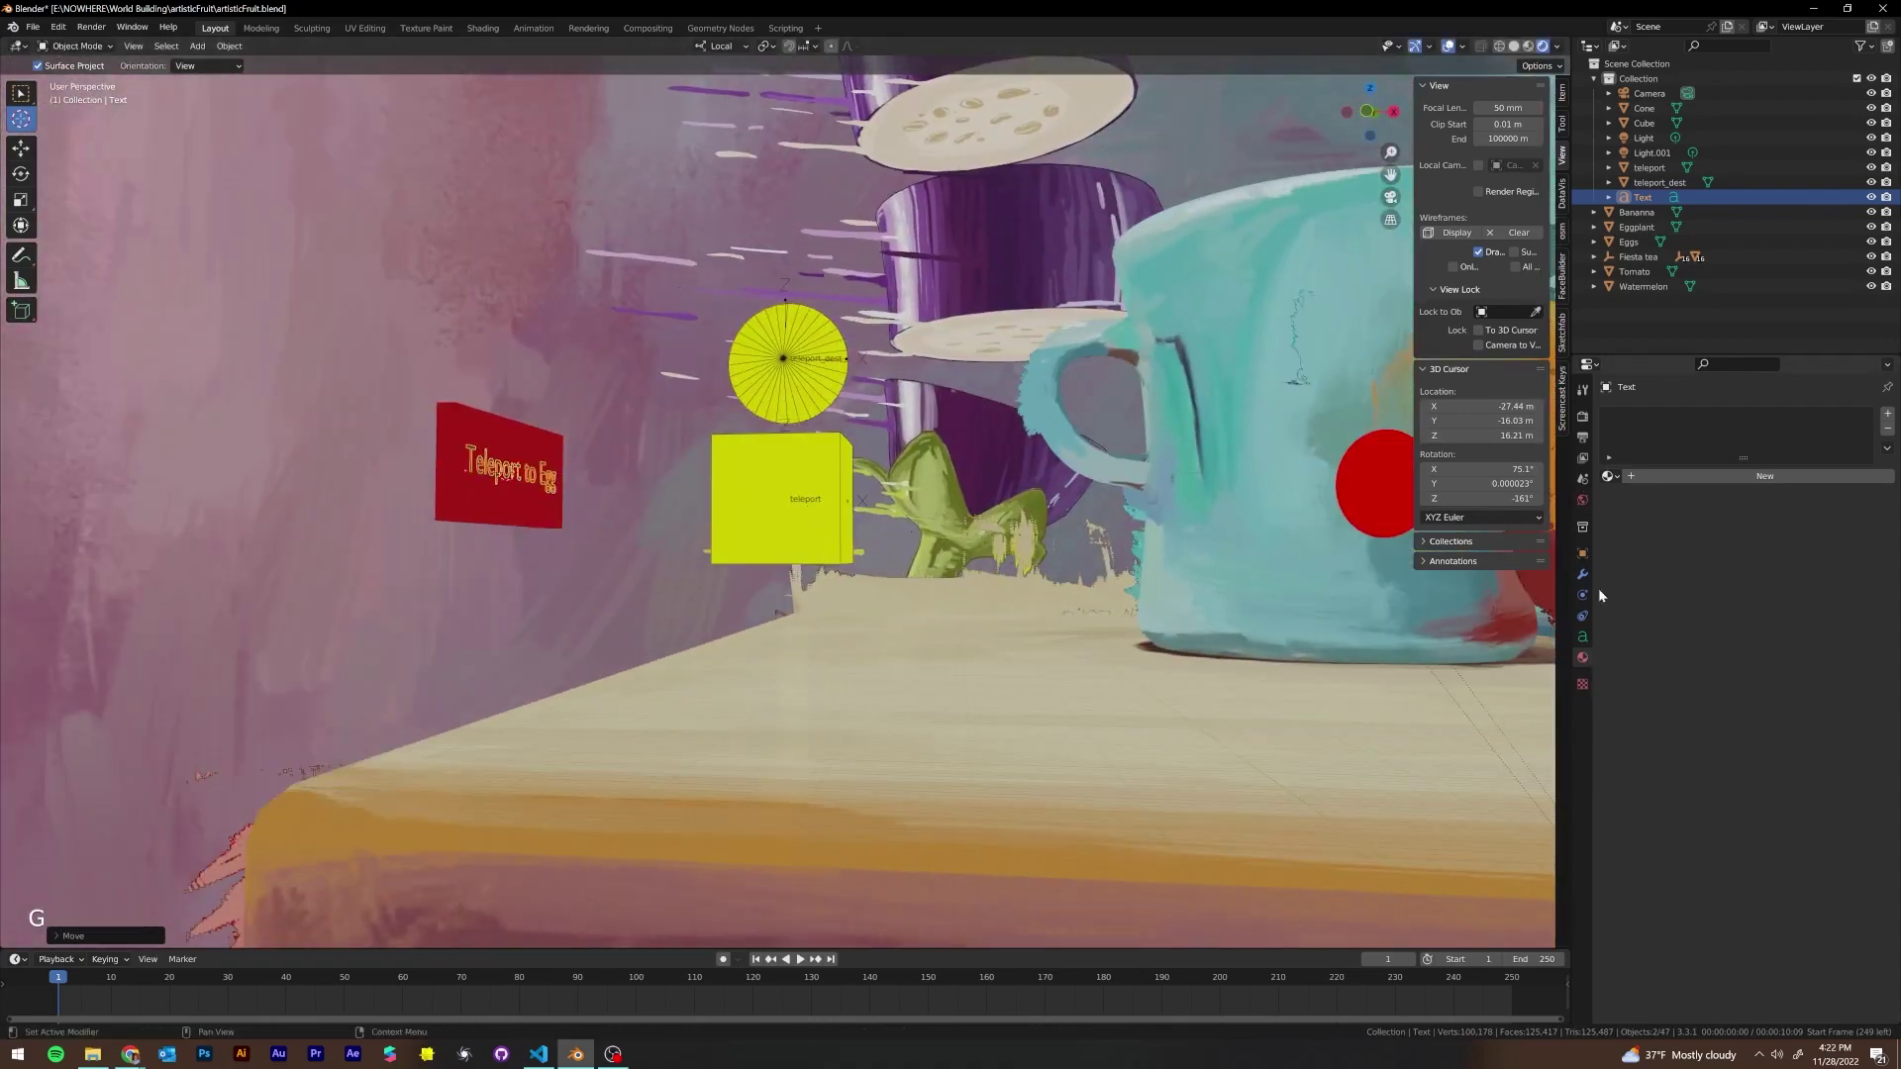
left_click(1607, 476)
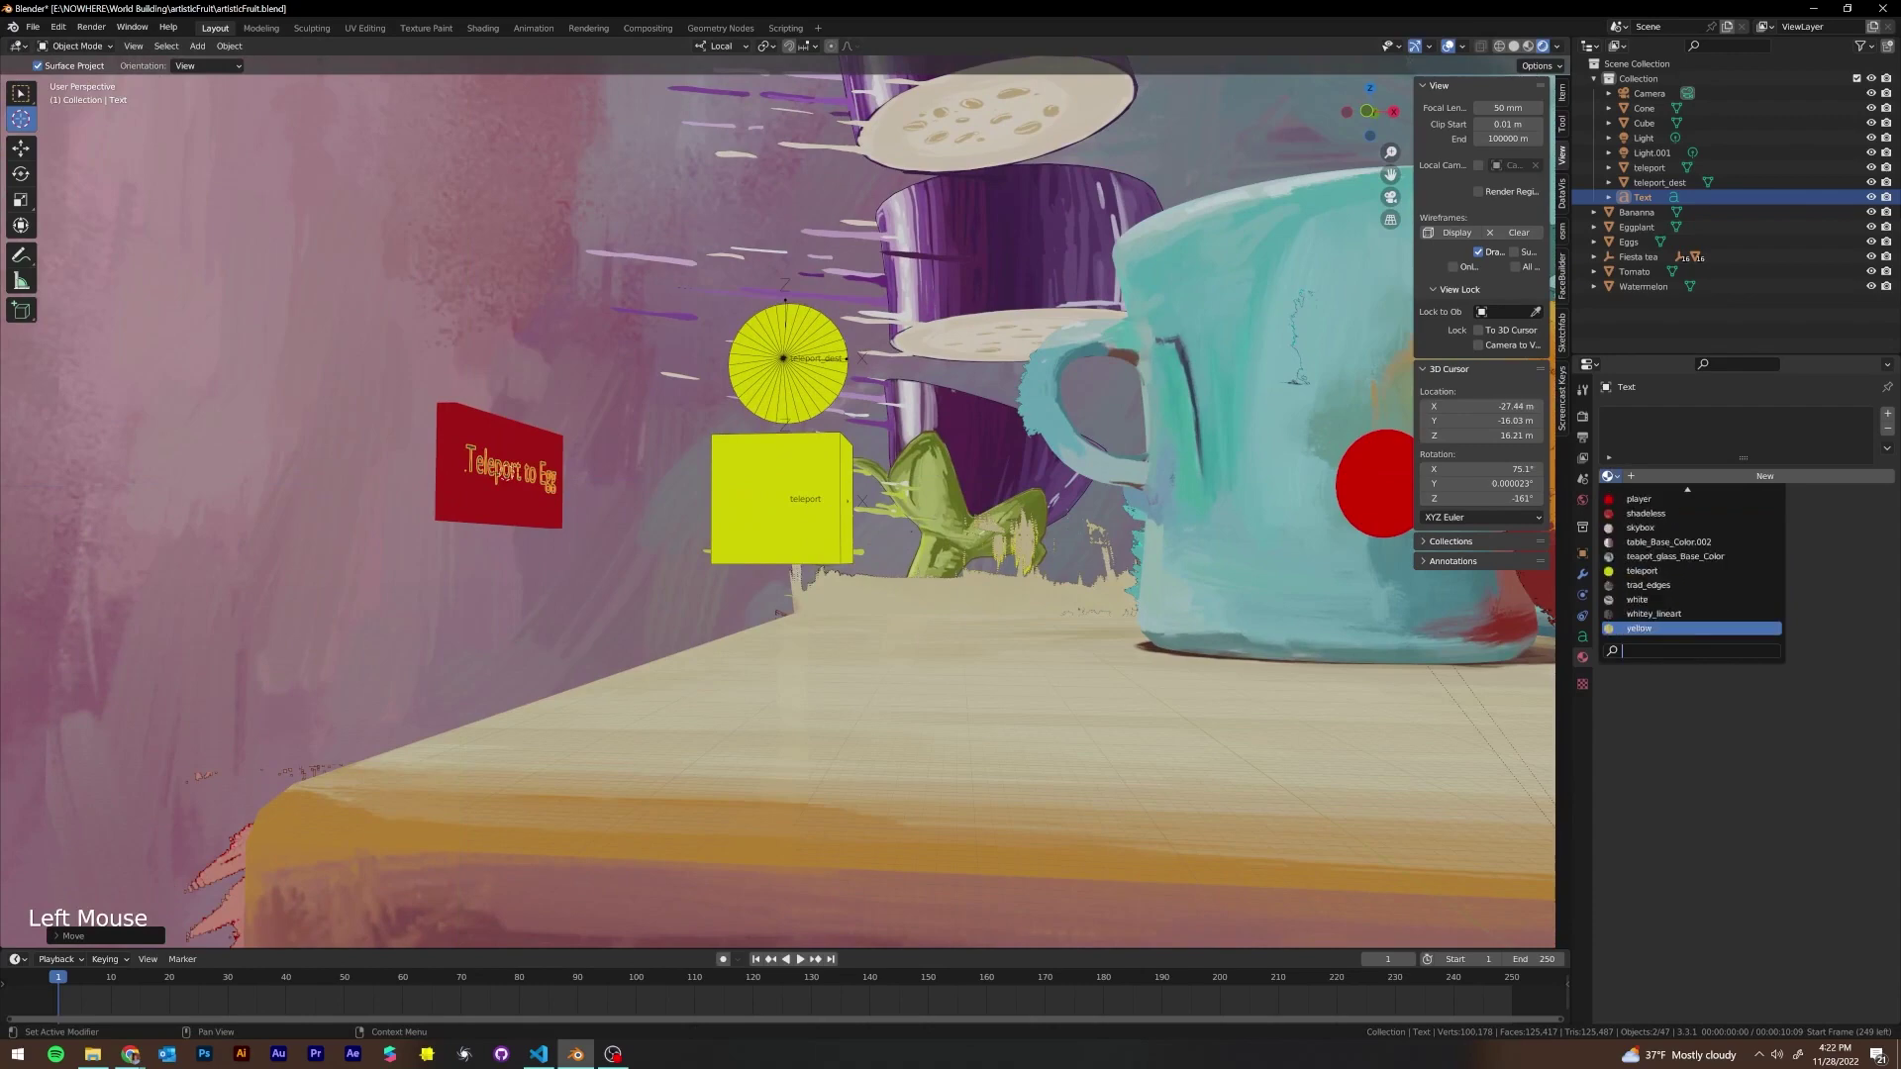
left_click(1672, 571)
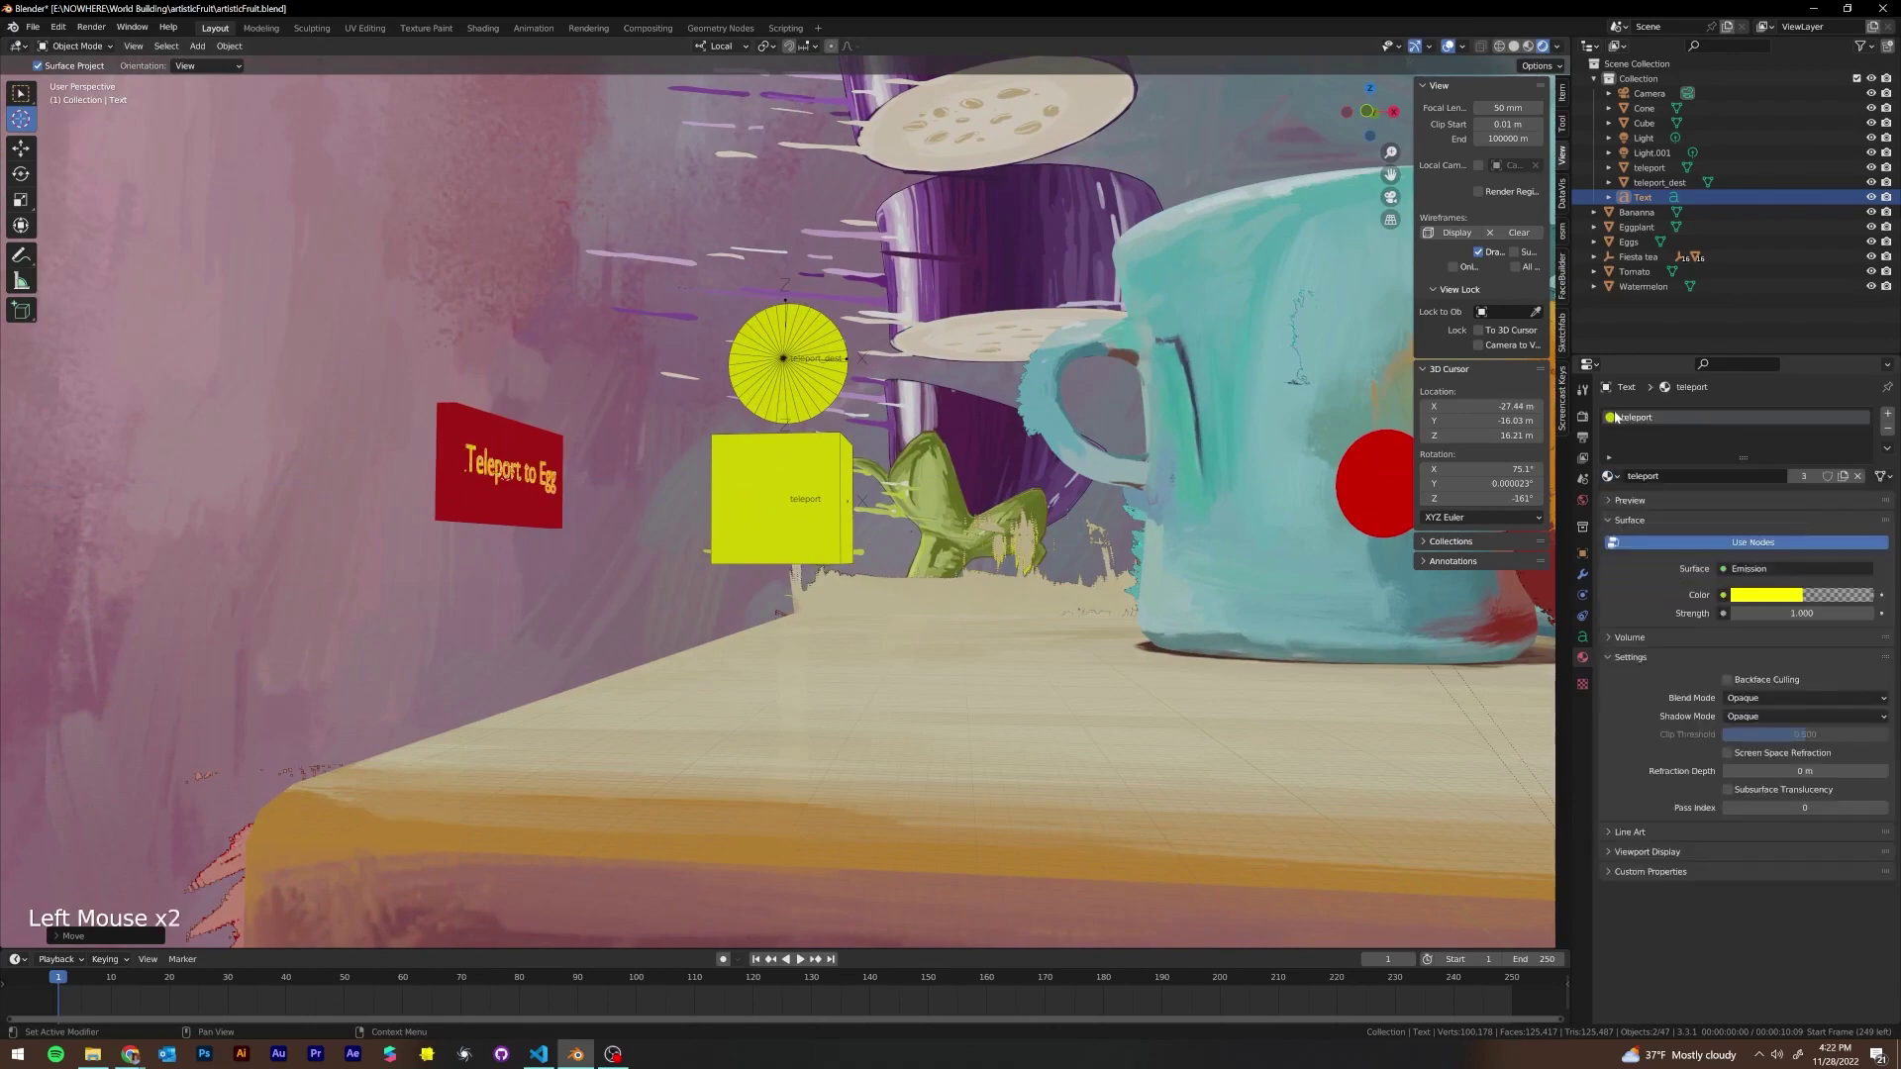
Shrink the yellow teleport box and move it across to the red sign panel
middle_click_drag(1109, 534, 990, 554)
scroll(808, 540, "down", 1)
scroll(818, 499, "up", 2)
left_click(818, 500)
left_click(792, 495)
key("s")
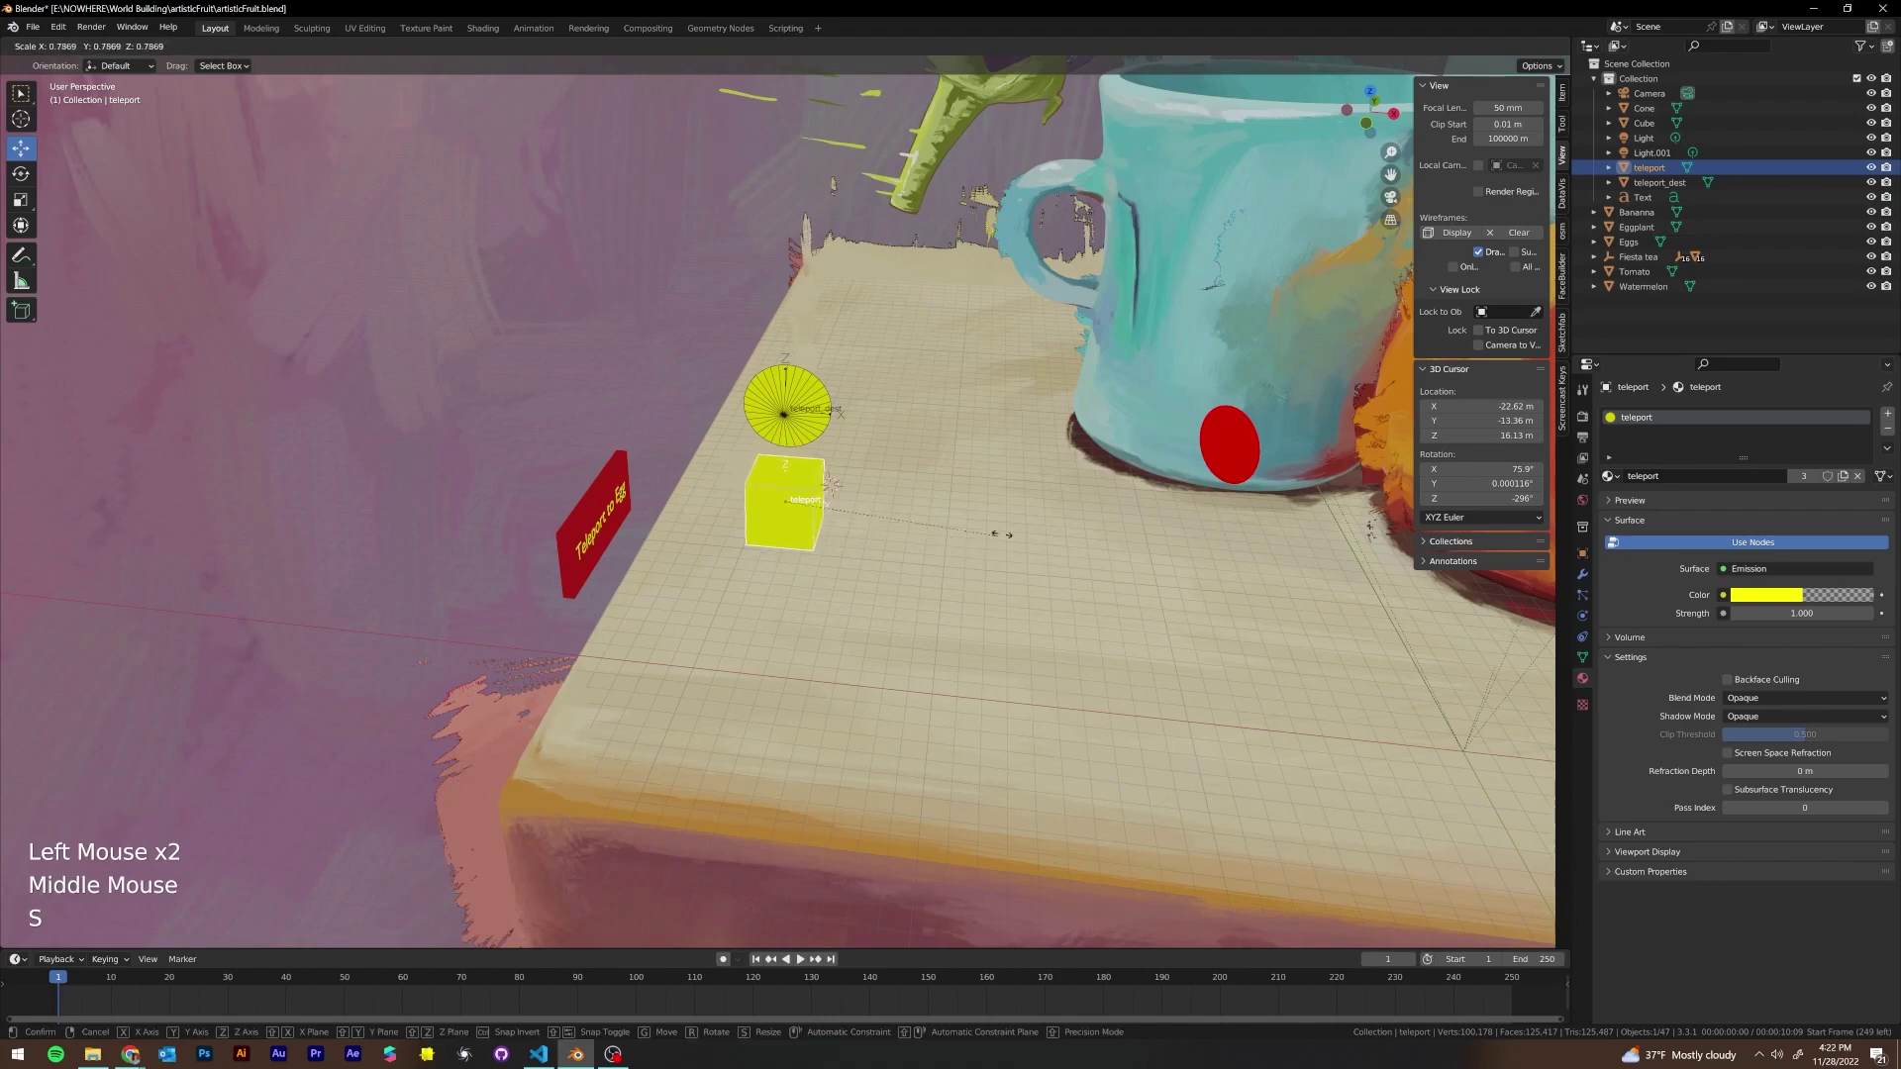
left_click_drag(857, 513, 677, 525)
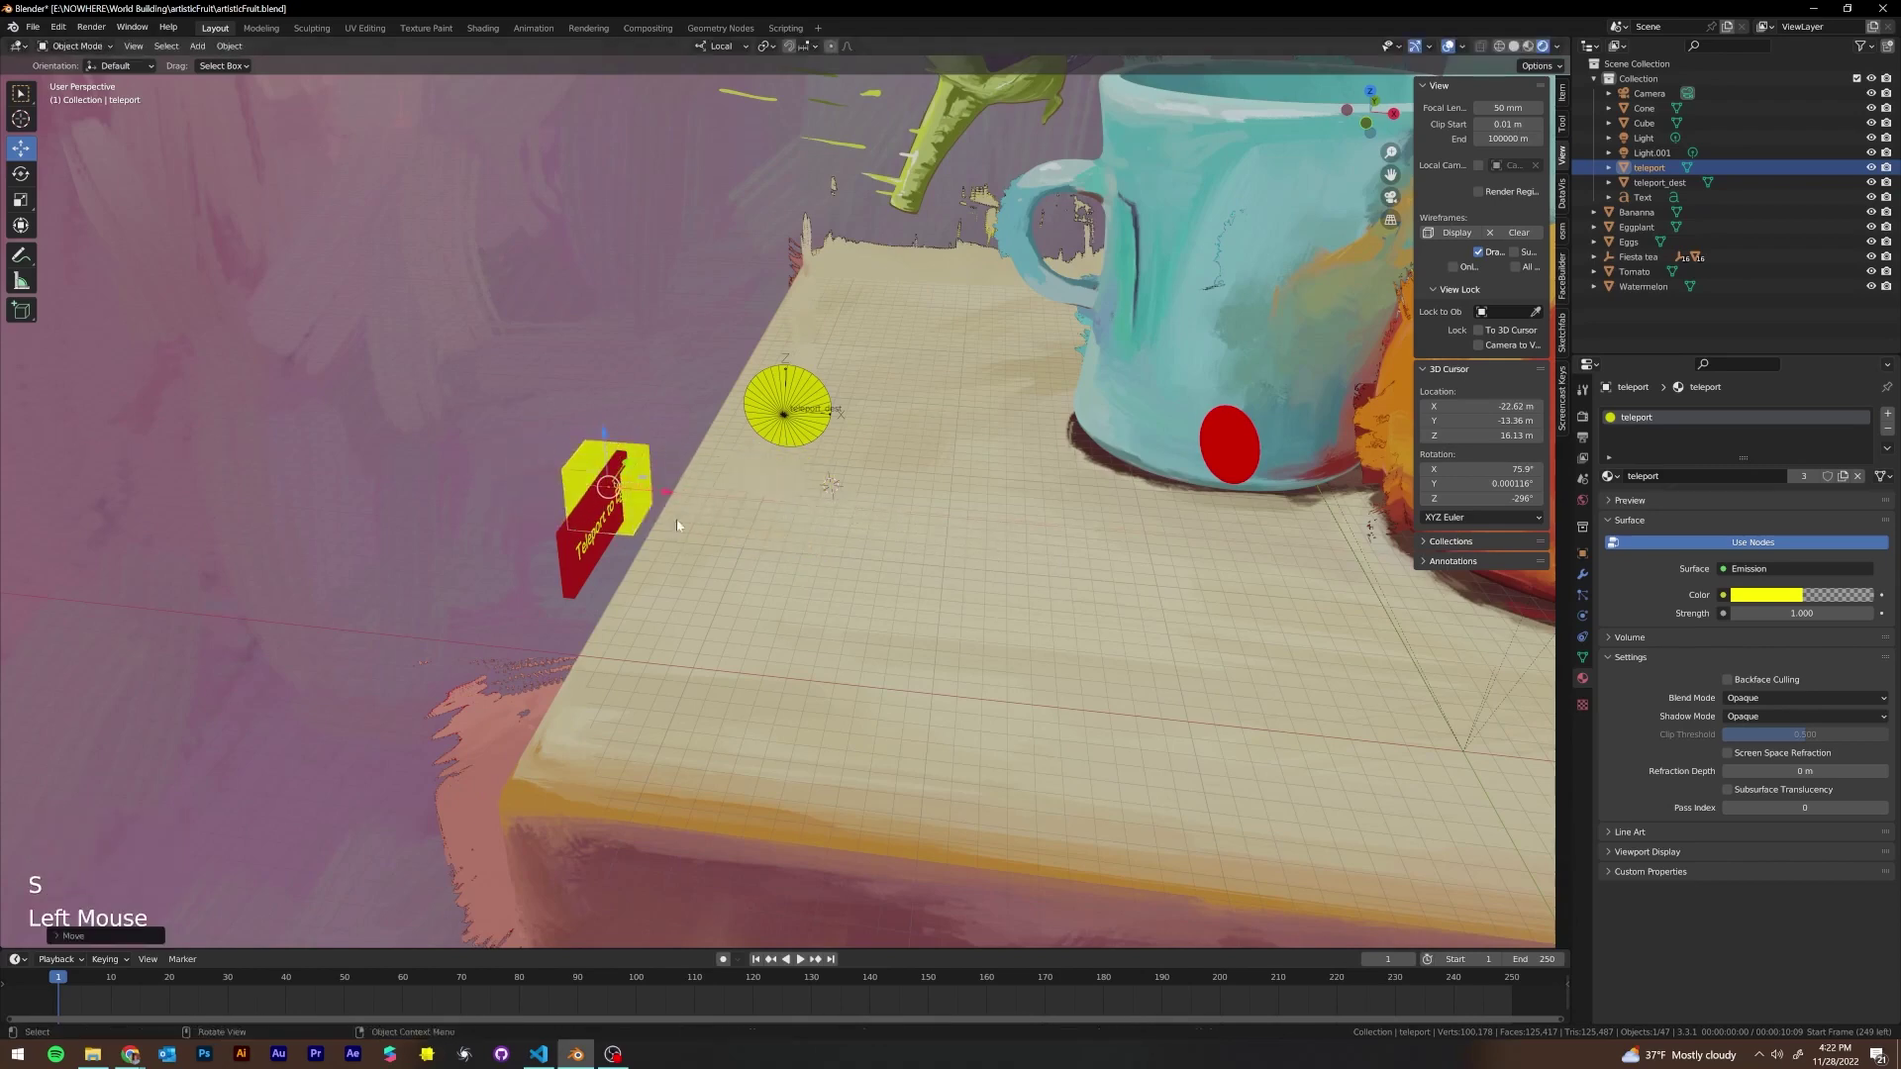
Align the teleport box with the sign panel along its axes so it sits centred around the panel
middle_click_drag(677, 525, 787, 485)
left_click_drag(787, 485, 715, 485)
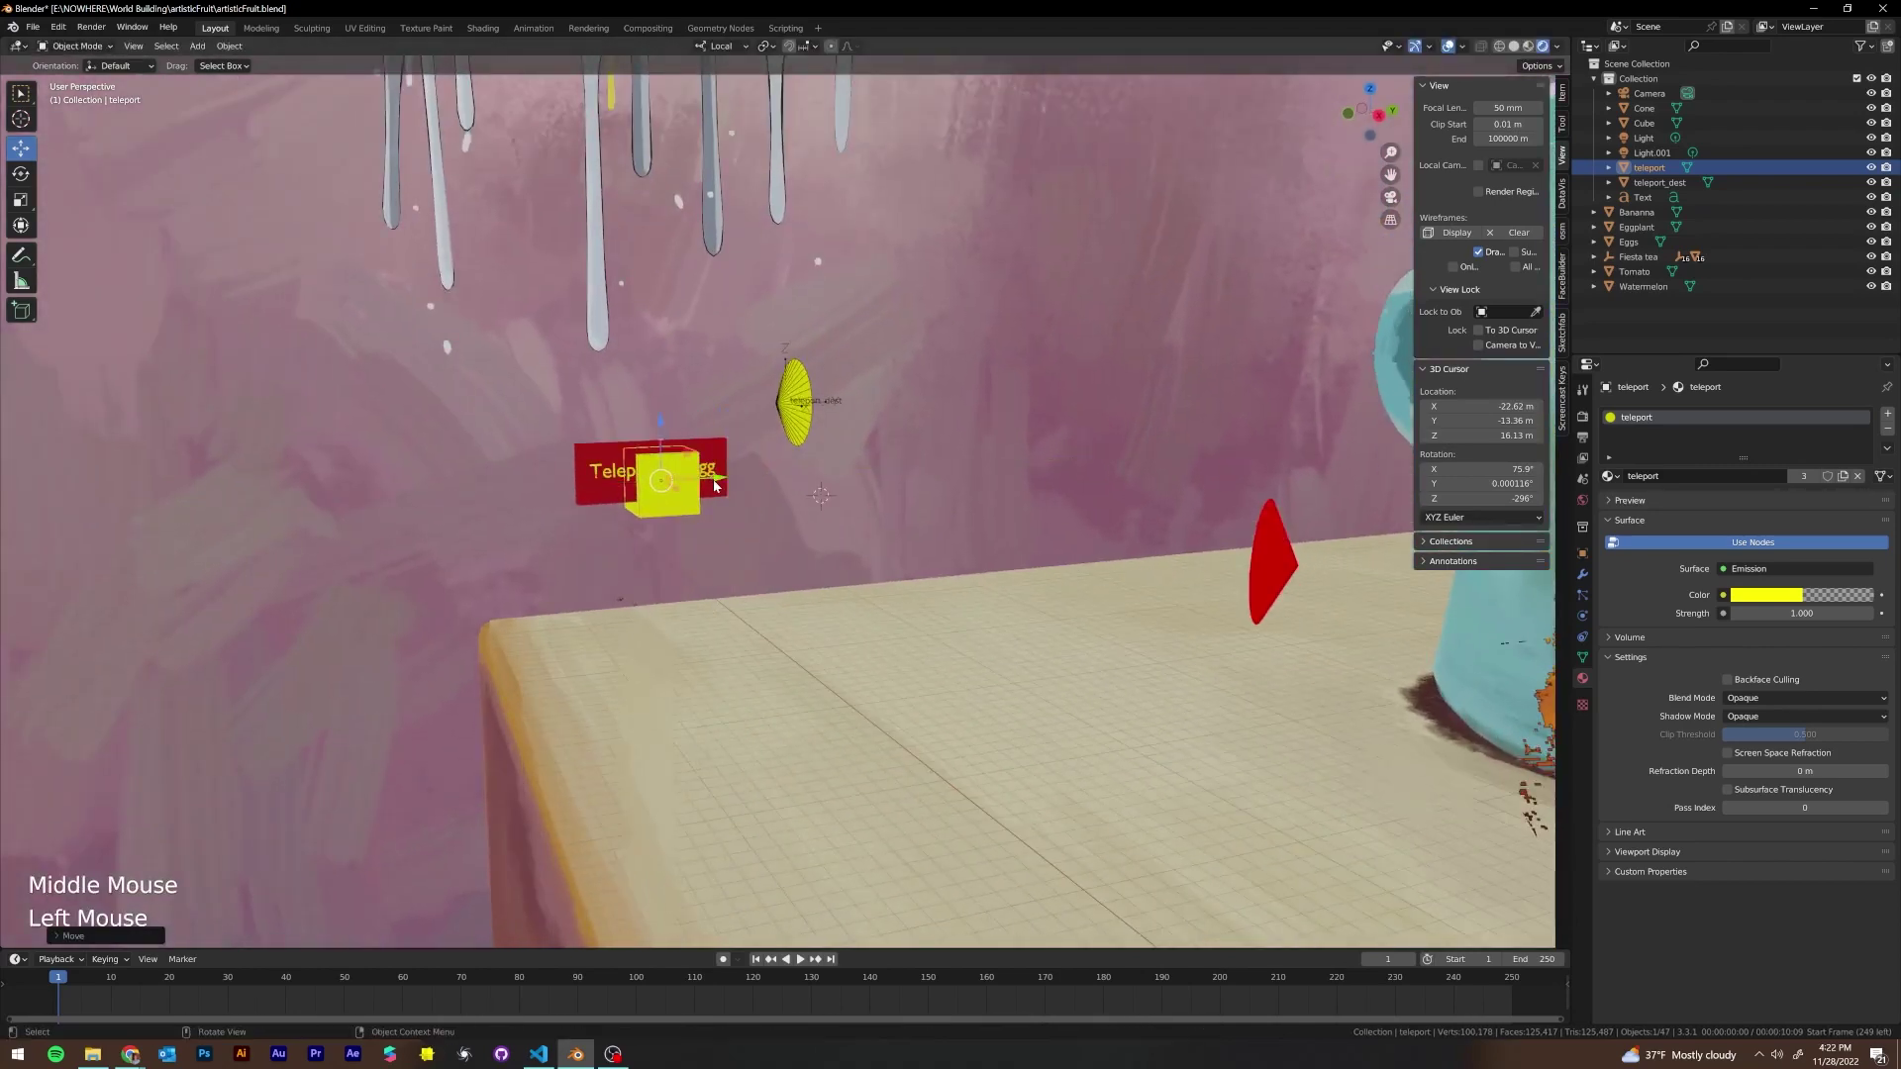
middle_click_drag(714, 485, 904, 482)
left_click_drag(569, 458, 582, 434)
middle_click_drag(582, 433, 644, 485)
left_click_drag(648, 490, 665, 491)
middle_click_drag(665, 491, 685, 480)
left_click_drag(676, 492, 683, 492)
middle_click_drag(685, 494, 614, 492)
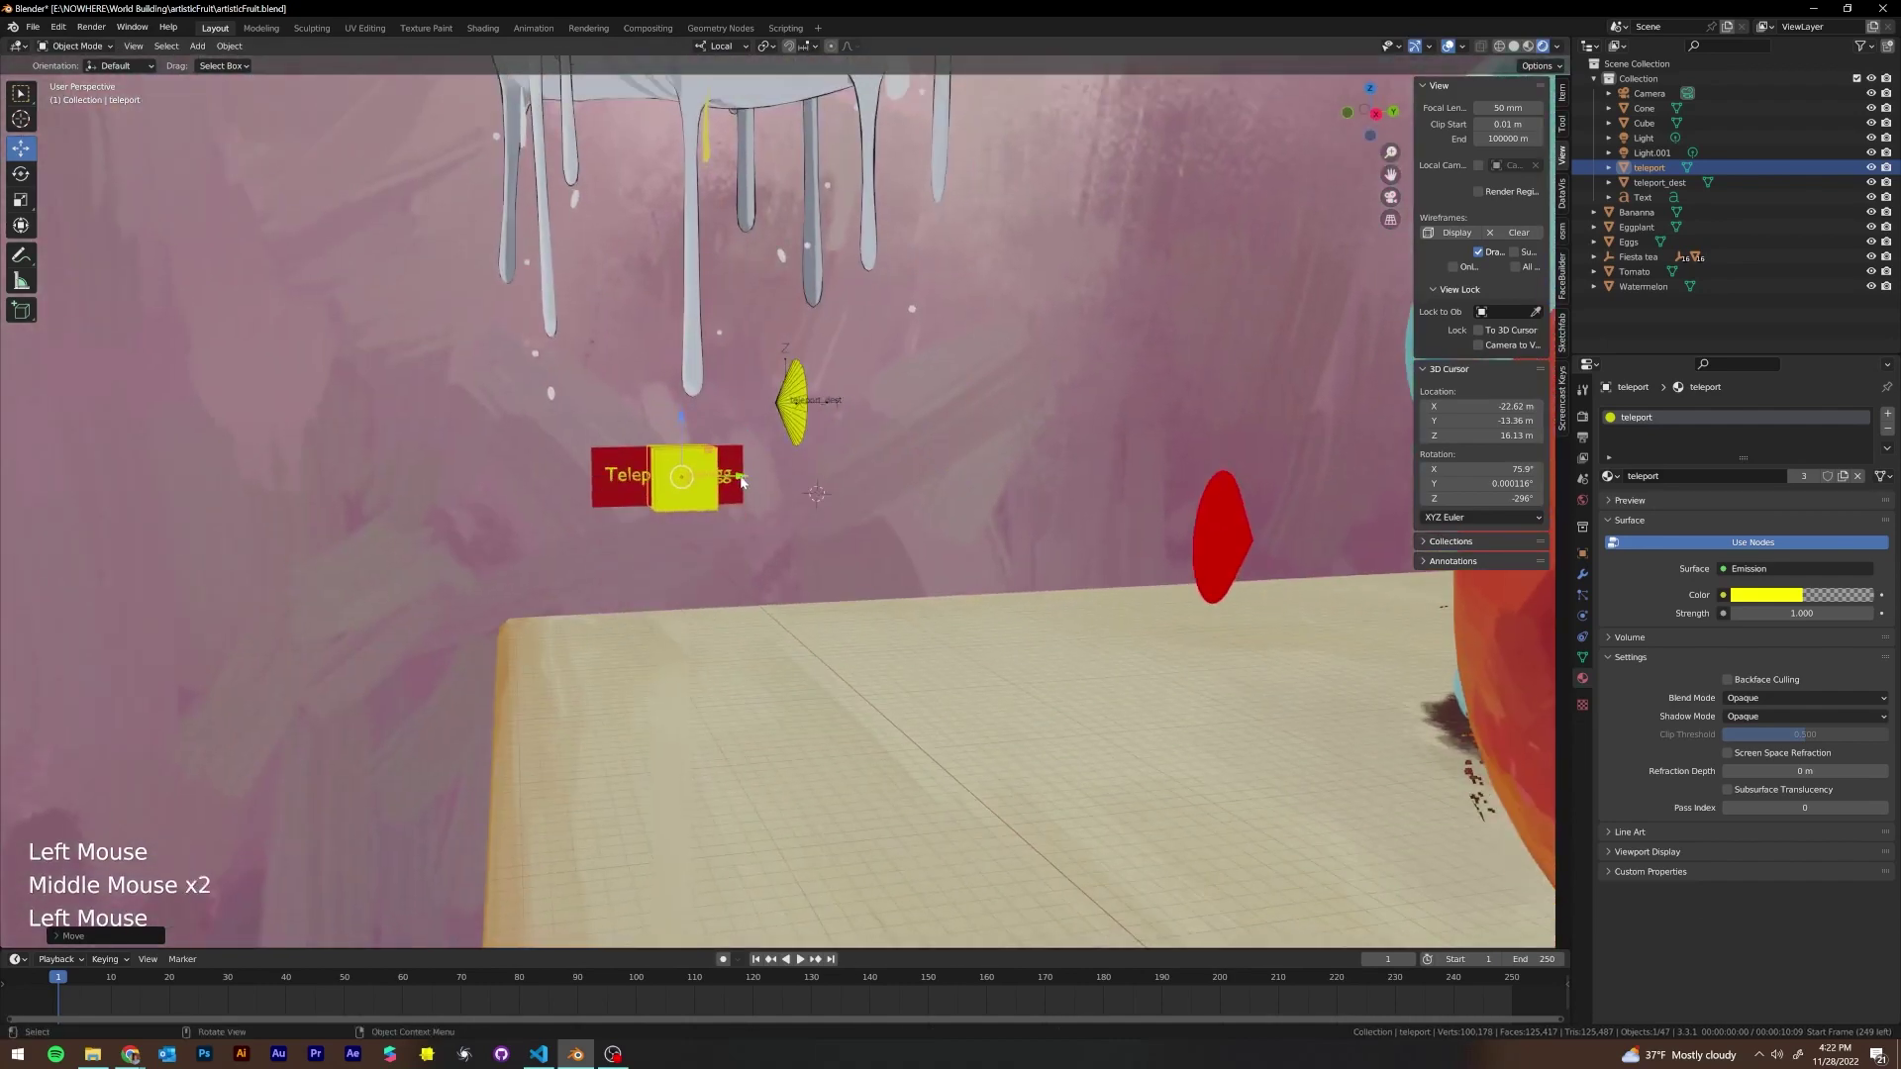
middle_click_drag(741, 481, 948, 487)
Rescale the teleport box to a wide, slim shape that encloses the sign panel
key("s")
left_click(789, 489)
key("s")
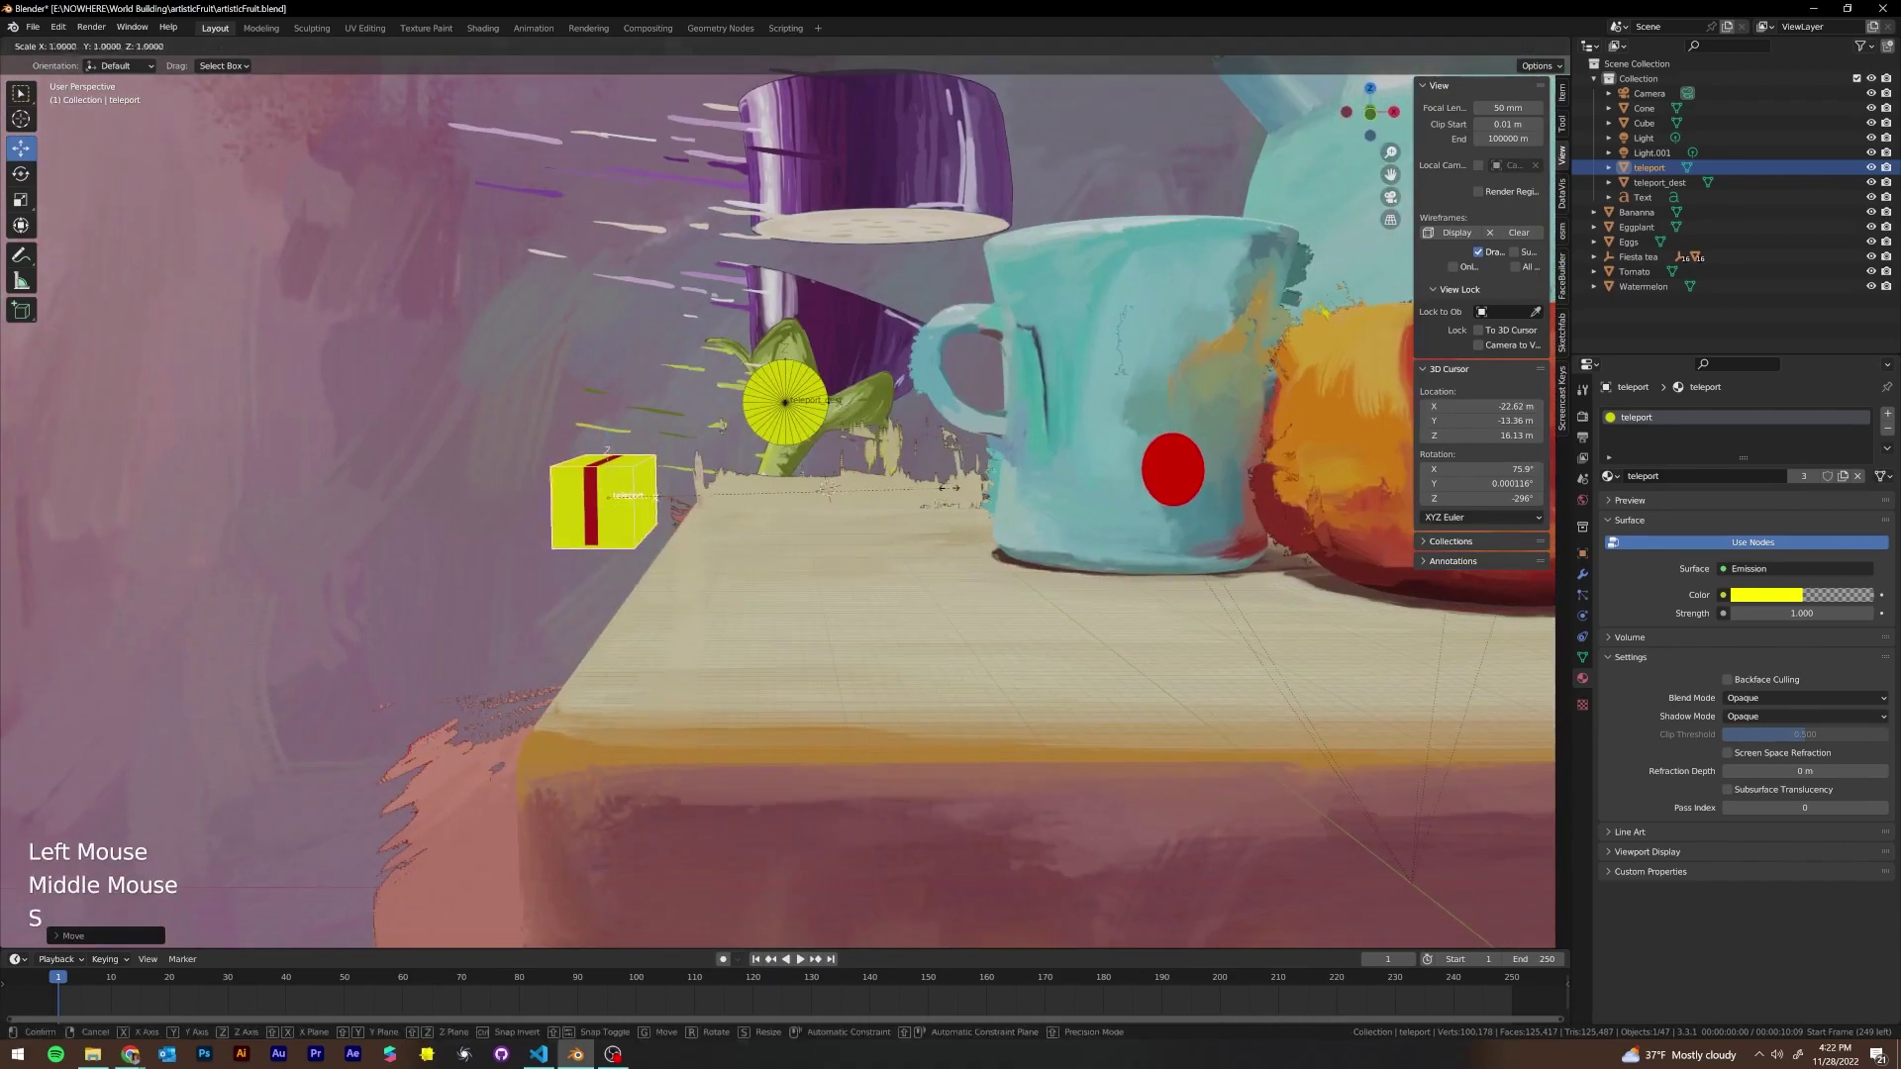
middle_click_drag(754, 492, 970, 502)
Raise the teleport_dest object along Z from the table corner to the height of the hanging fried eggs
left_click(752, 469)
scroll(871, 495, "down", 3)
scroll(887, 502, "down", 2)
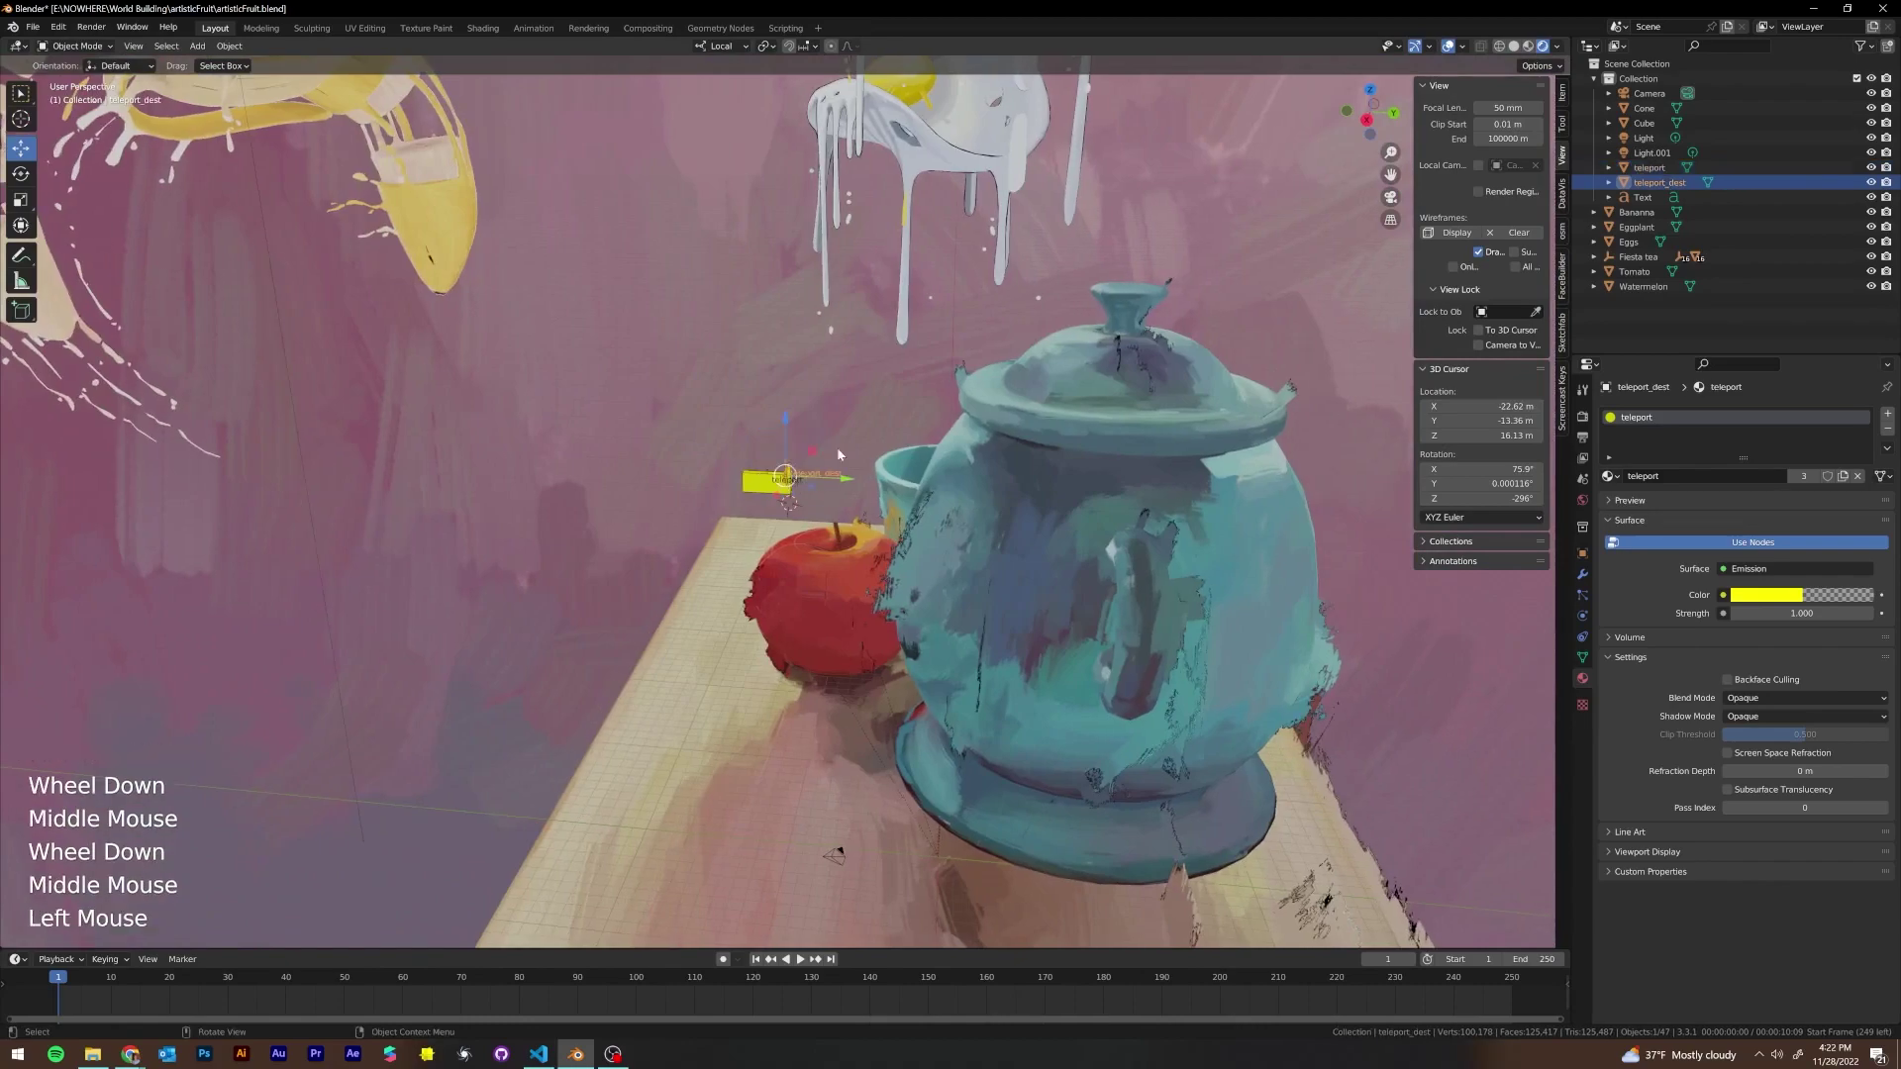
middle_click_drag(837, 454, 863, 622)
scroll(861, 461, "down", 2)
scroll(861, 460, "up", 1)
scroll(886, 470, "up", 1)
scroll(887, 455, "up", 1)
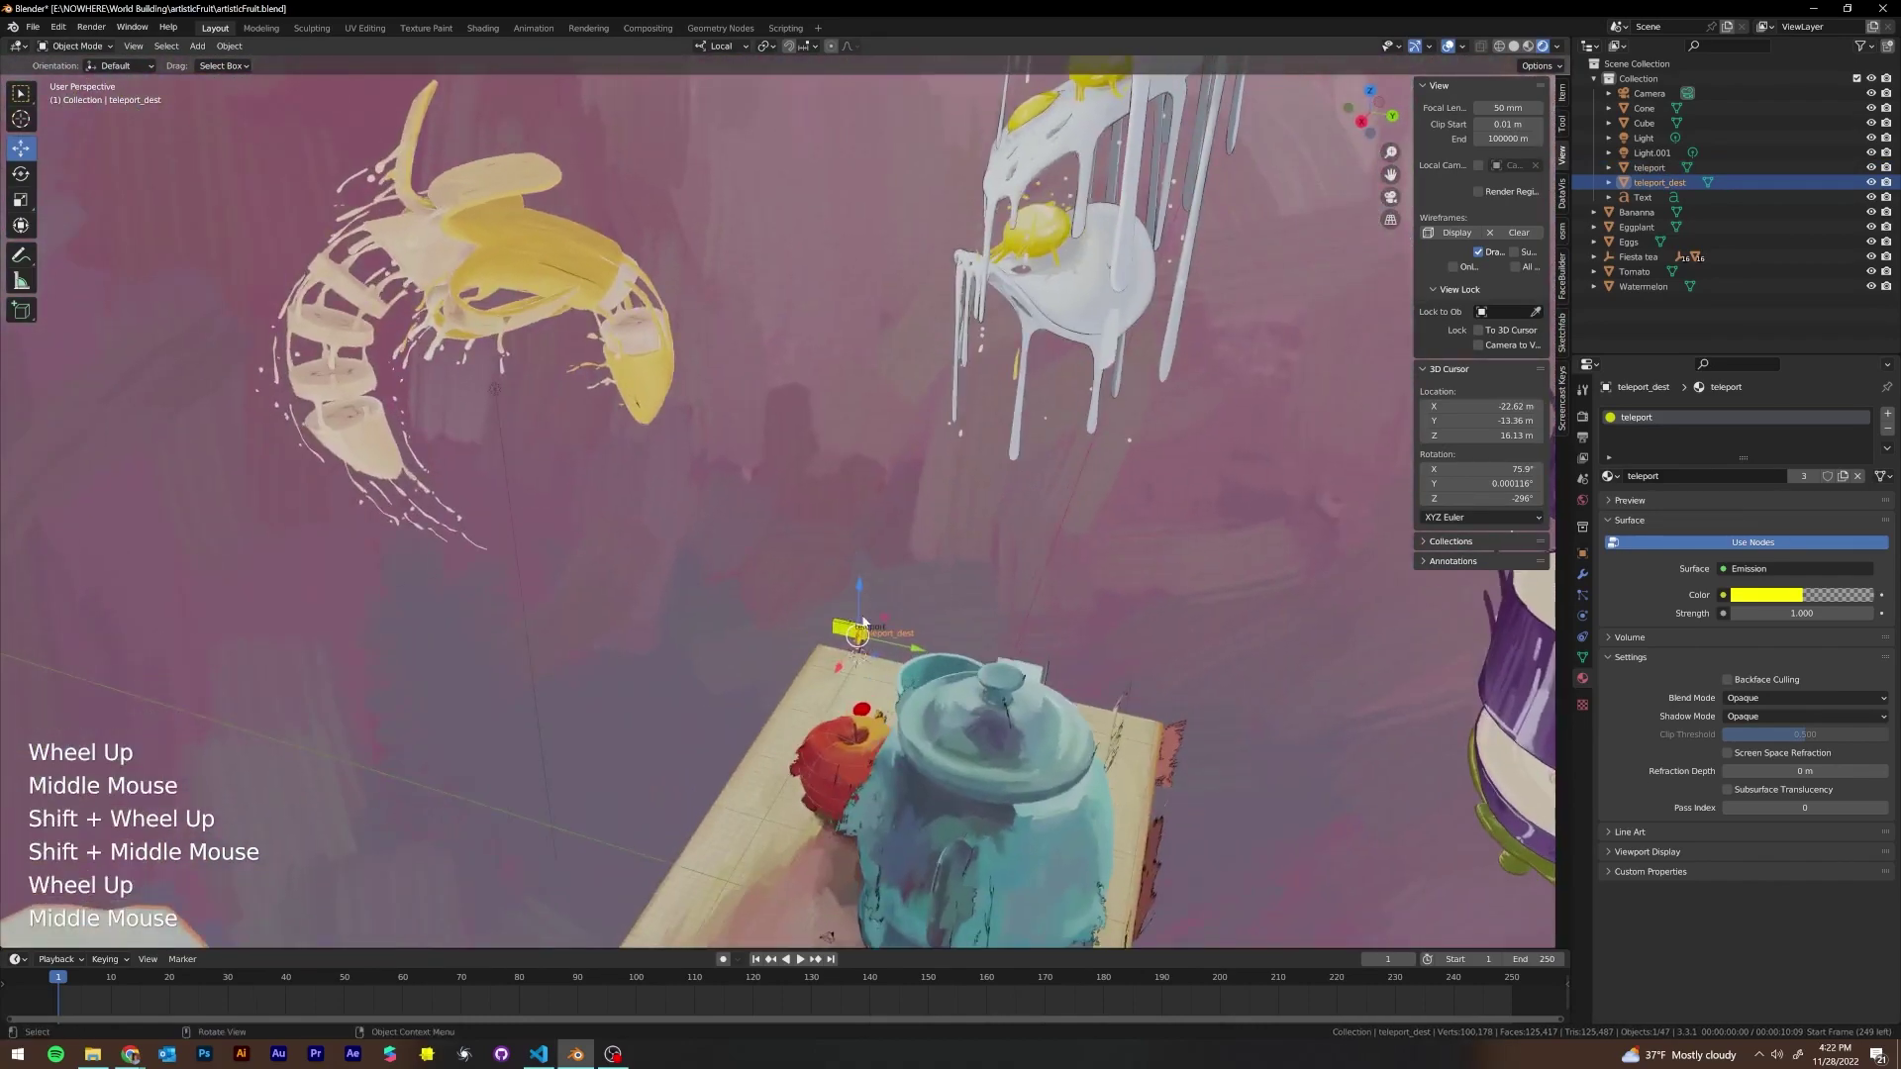
left_click_drag(862, 599, 866, 272)
Move teleport_dest across to the hanging eggs and place it on the lower egg white beside the yolk
middle_click_drag(865, 272, 880, 333)
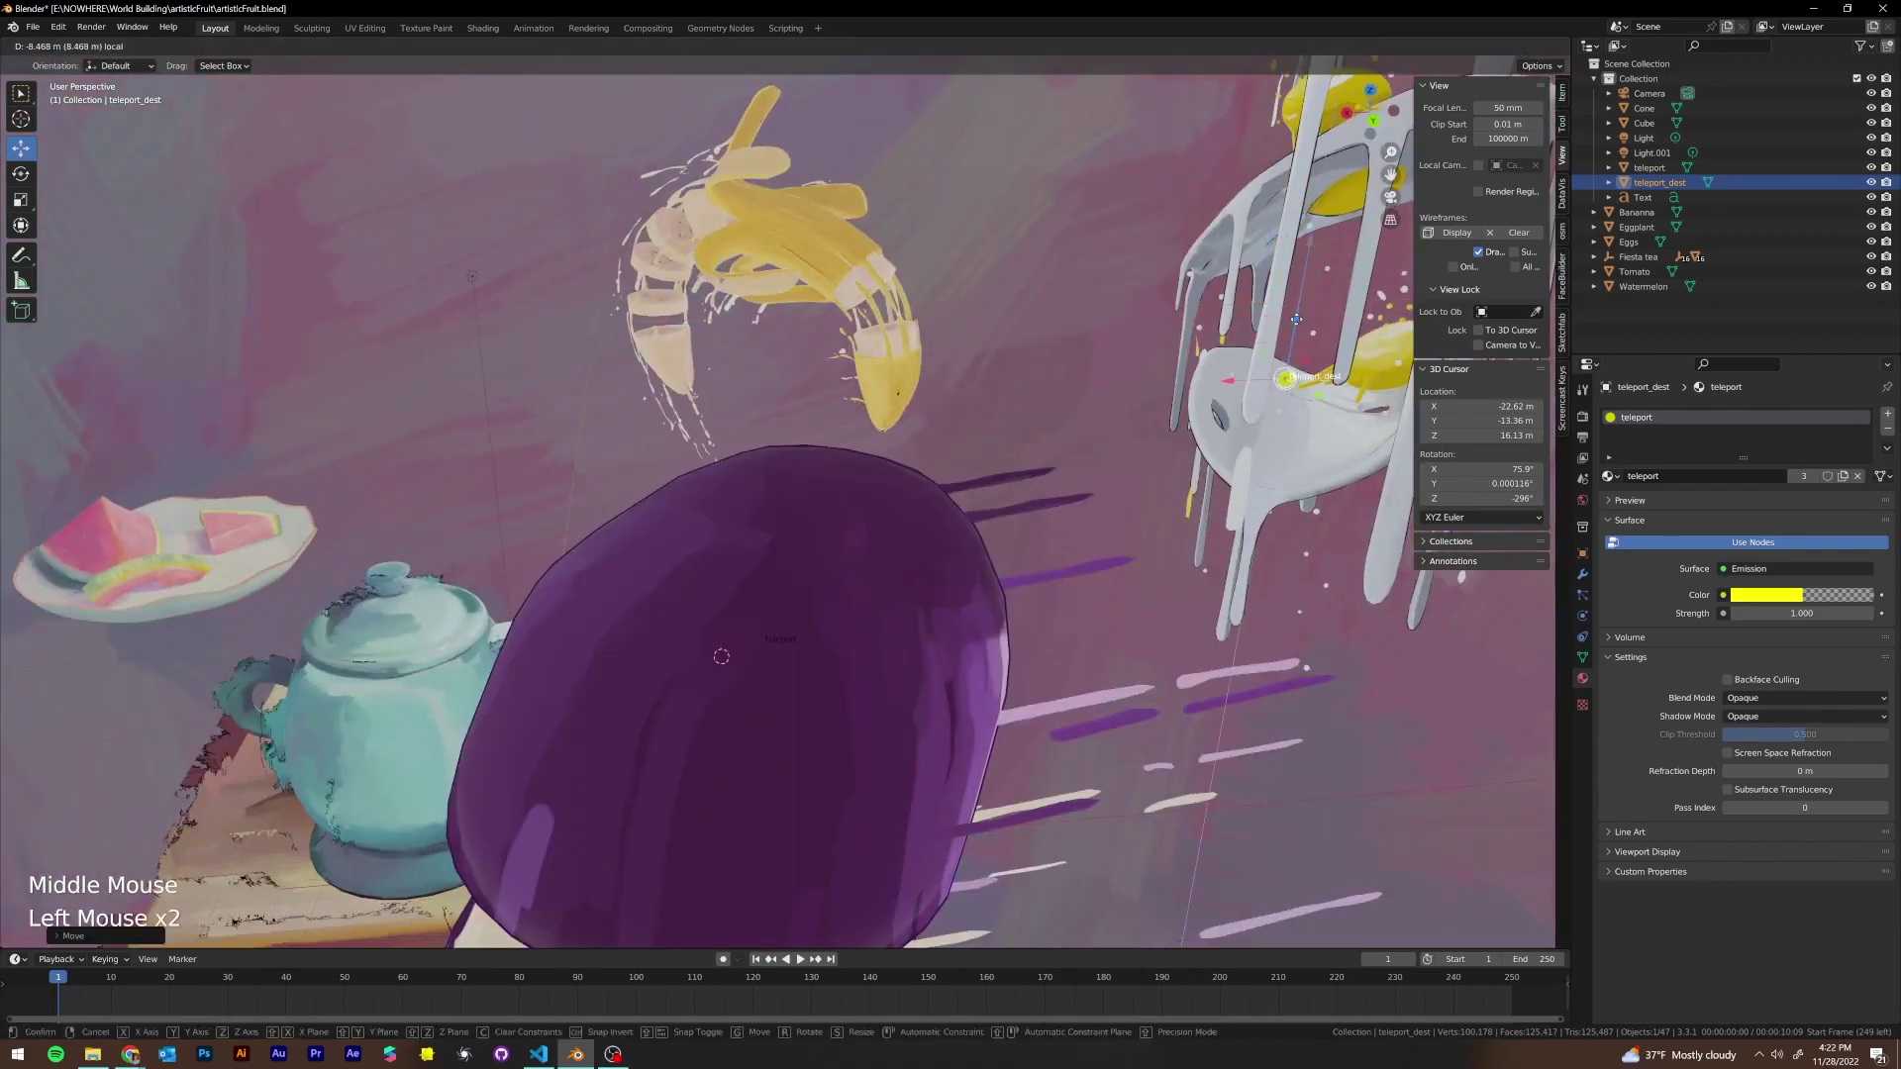
left_click_drag(1302, 326, 1301, 322)
key("KP_Decimal")
scroll(581, 496, "down", 2)
middle_click_drag(581, 496, 849, 471)
scroll(948, 509, "down", 2)
scroll(948, 509, "down", 1)
scroll(882, 448, "down", 1)
scroll(740, 498, "up", 3)
left_click(790, 455)
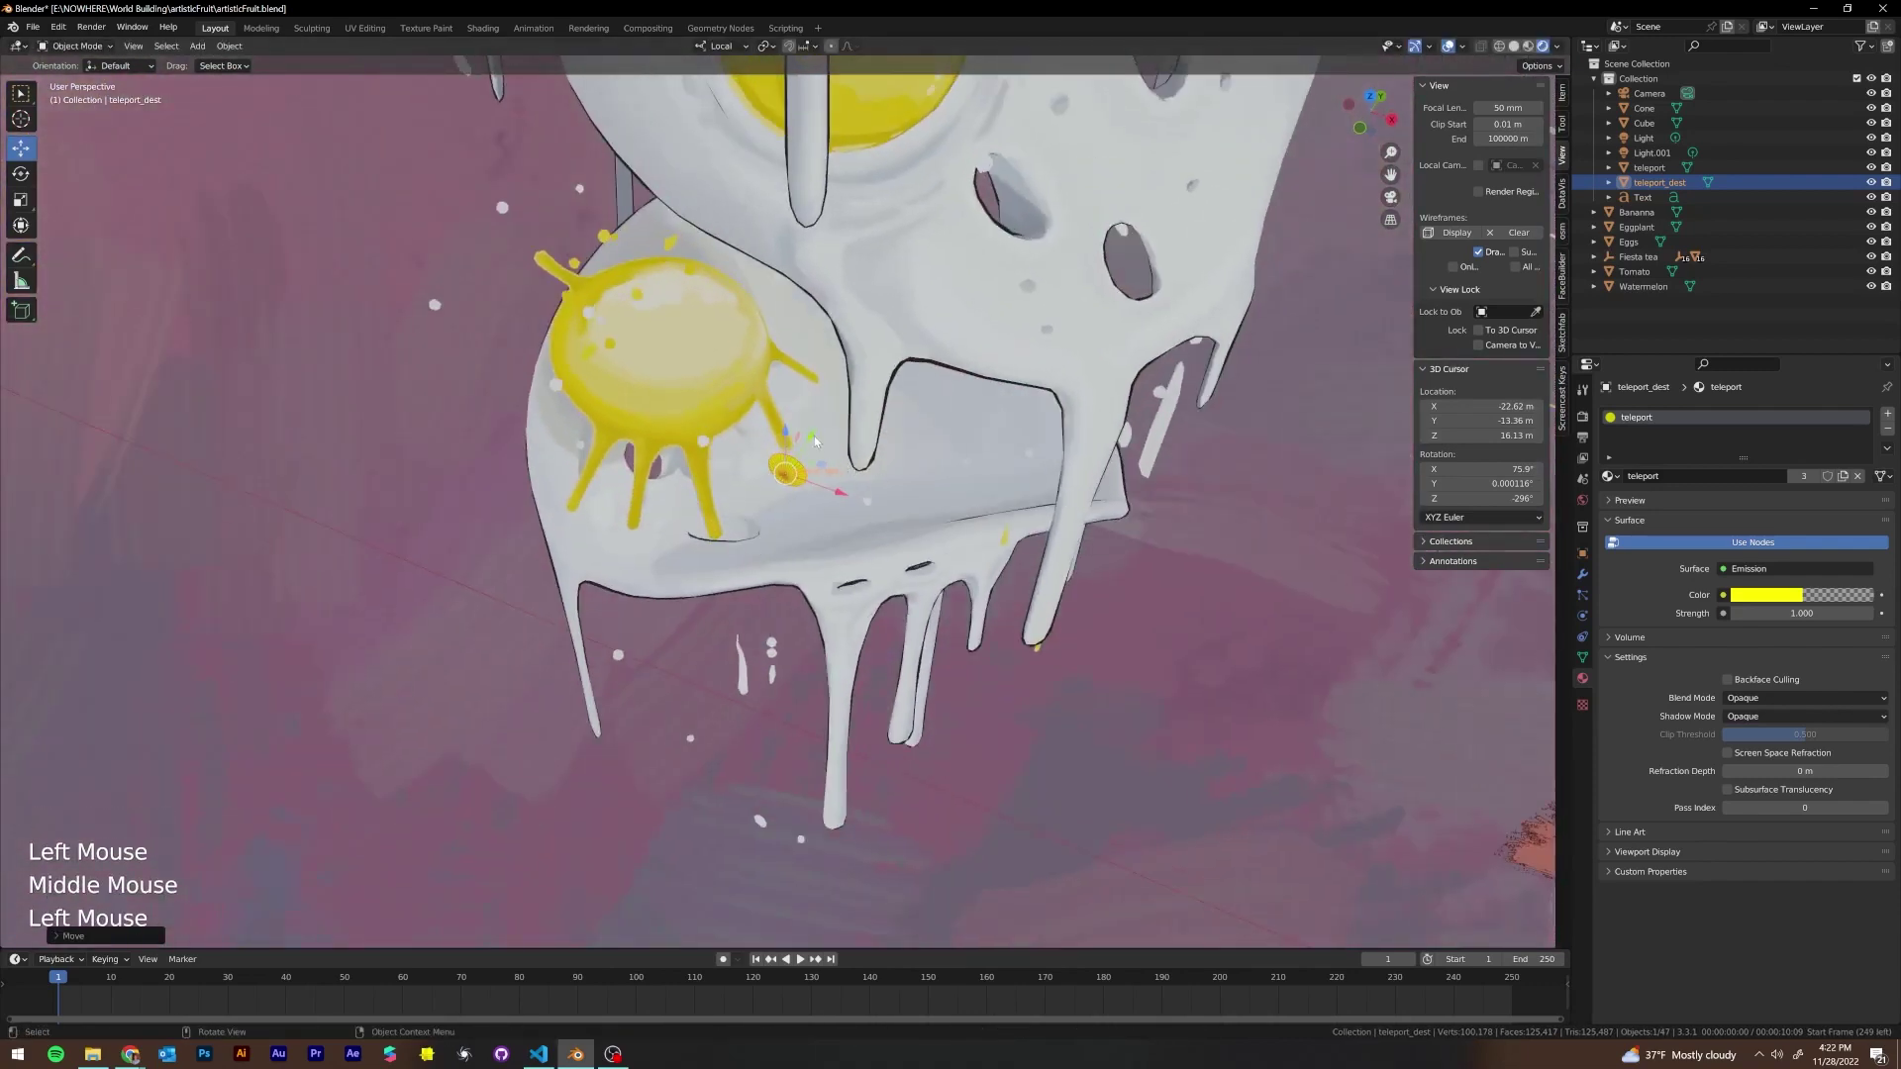
Examine the whole scene from several angles, checking the teleport sign at the table corner against the eggs and other floating food
middle_click_drag(861, 377, 900, 590)
scroll(649, 390, "down", 3)
scroll(913, 751, "up", 2)
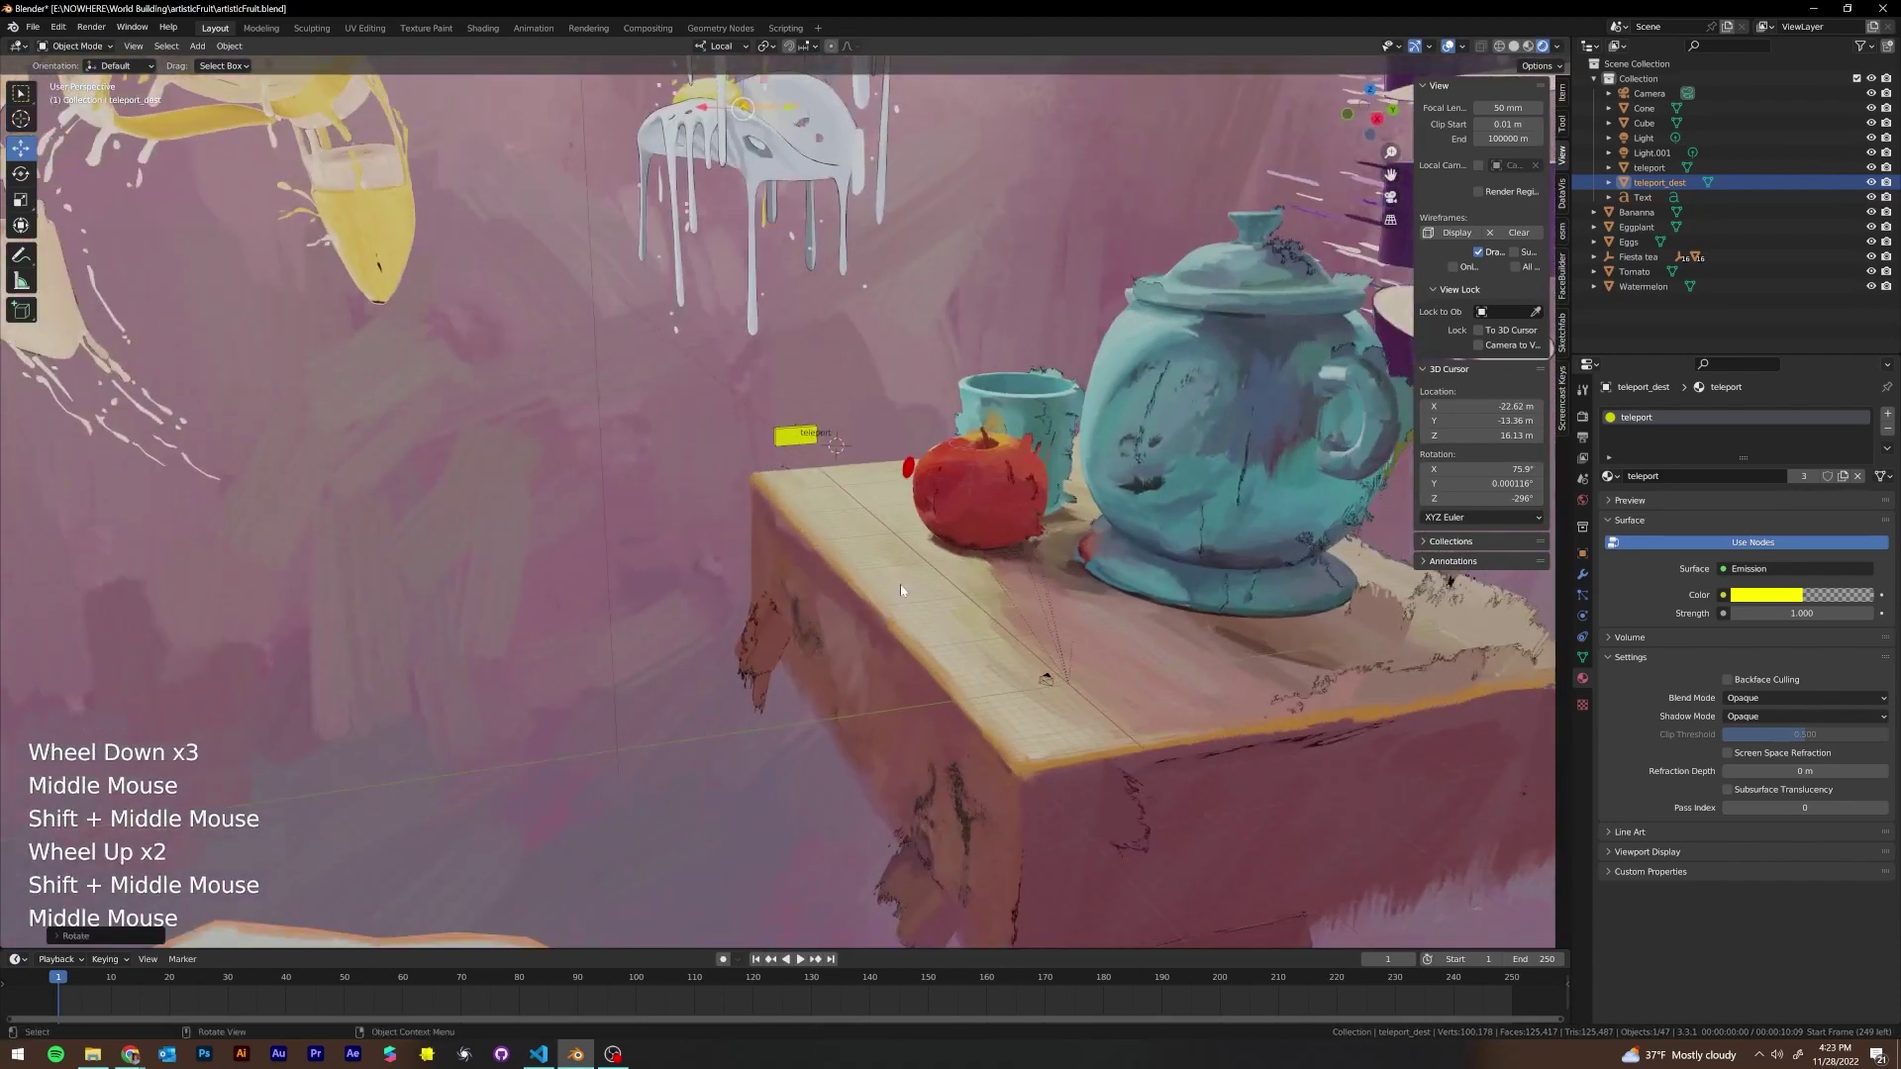
scroll(641, 630, "down", 2)
scroll(642, 631, "down", 1)
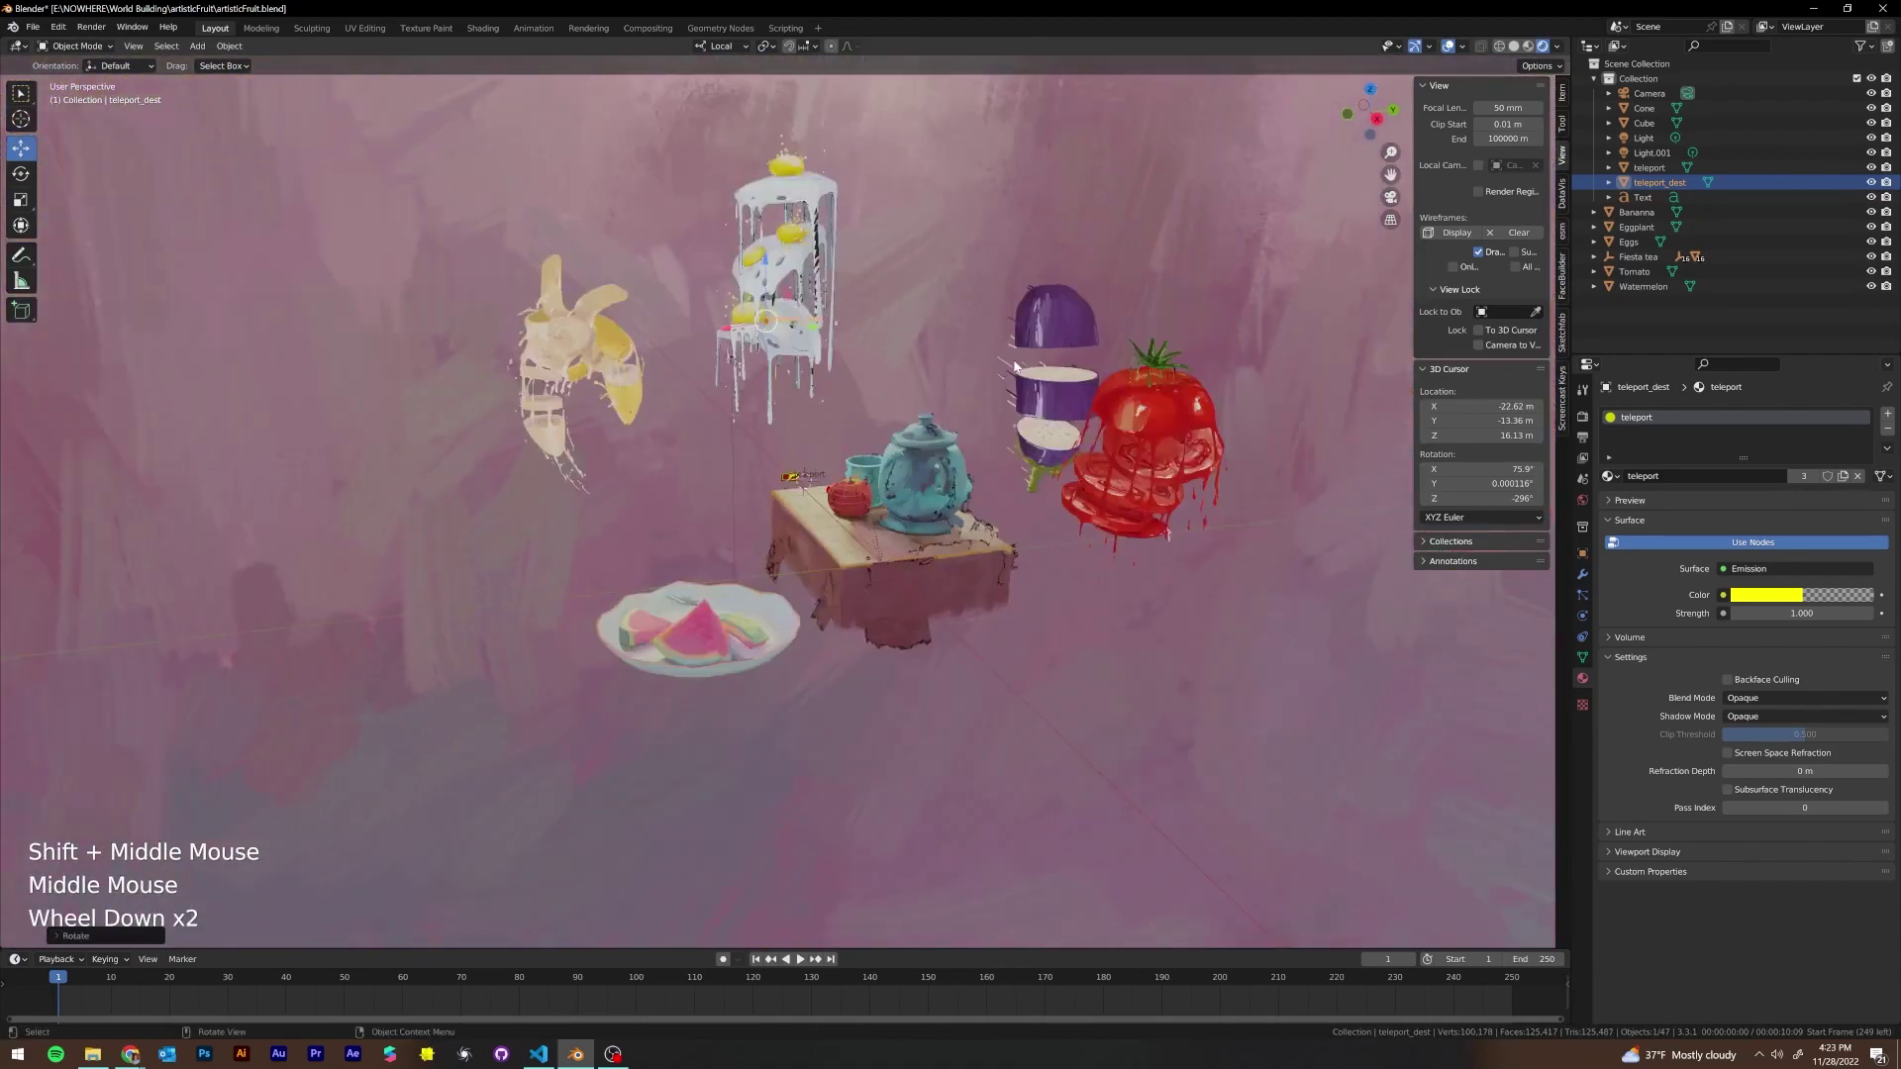
scroll(641, 631, "up", 2)
middle_click_drag(642, 630, 876, 467)
middle_click_drag(907, 384, 908, 436)
scroll(907, 435, "down", 2)
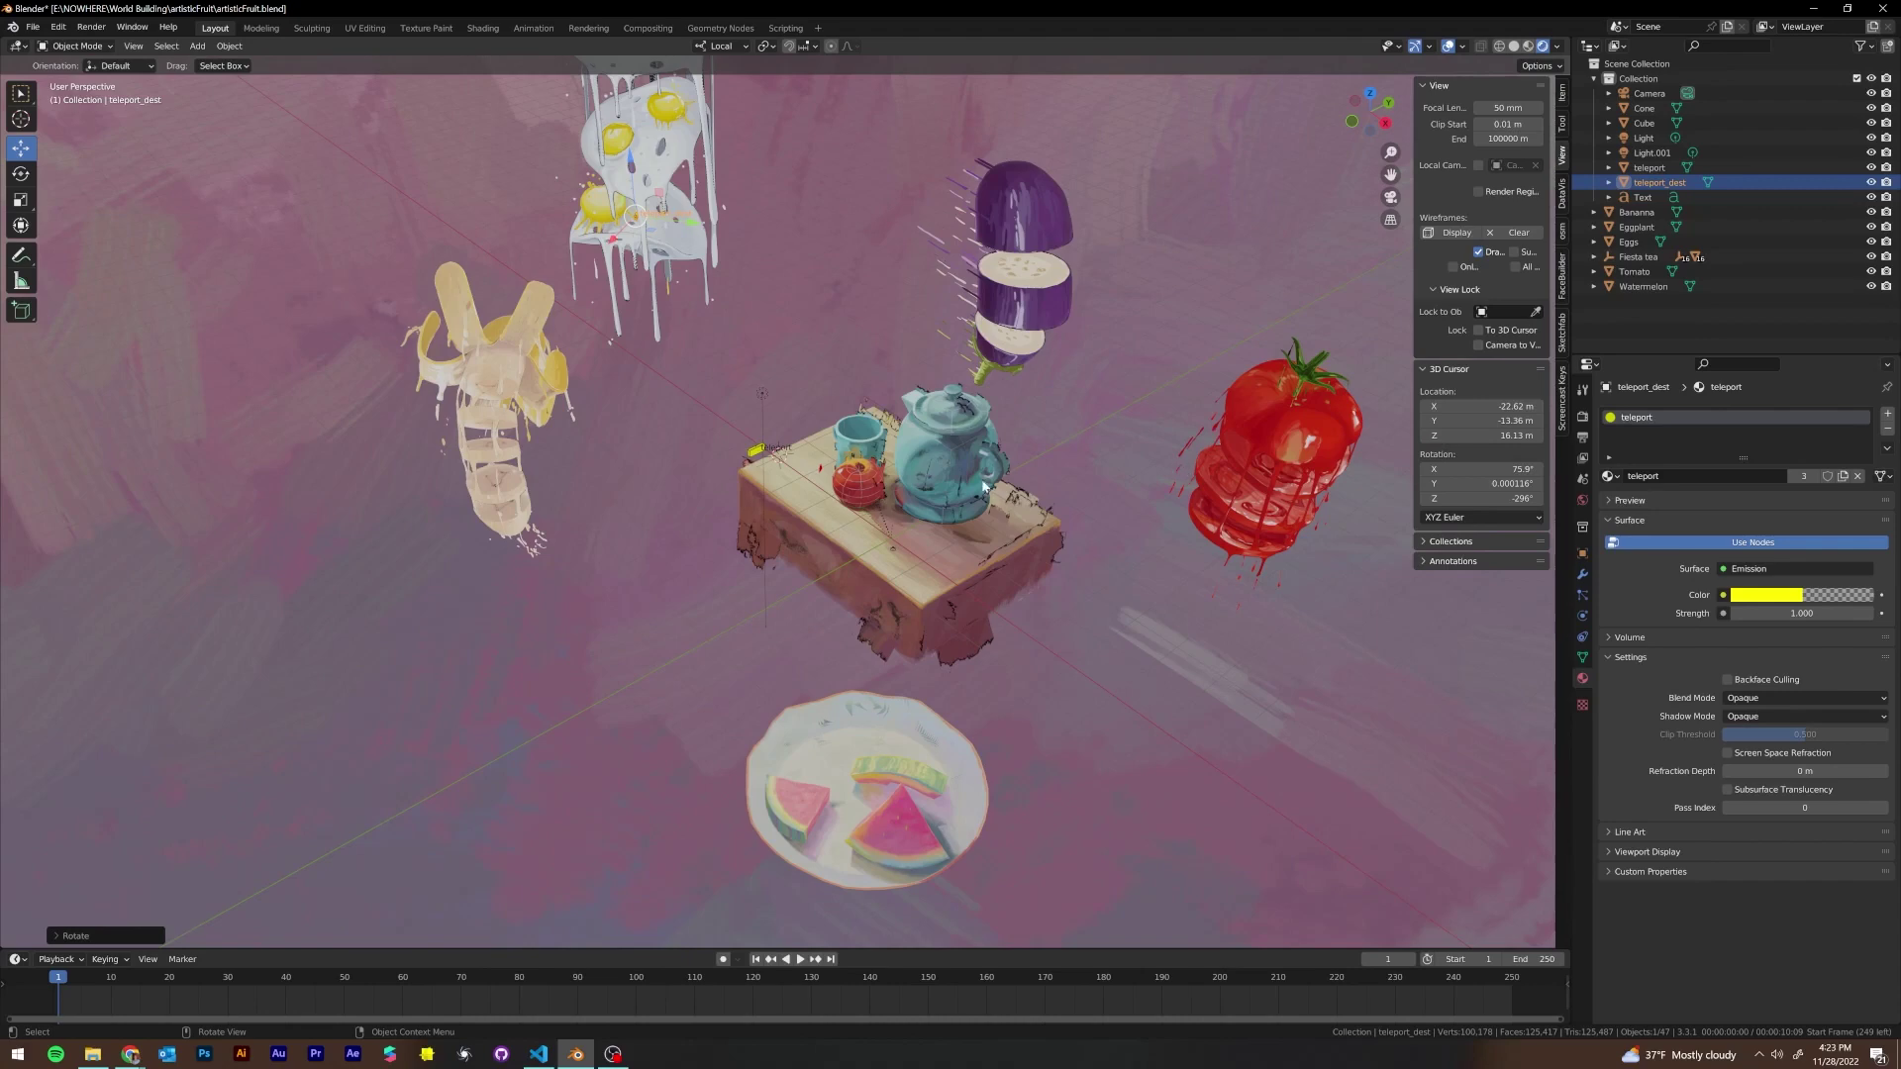
scroll(983, 485, "up", 5)
scroll(585, 414, "down", 3)
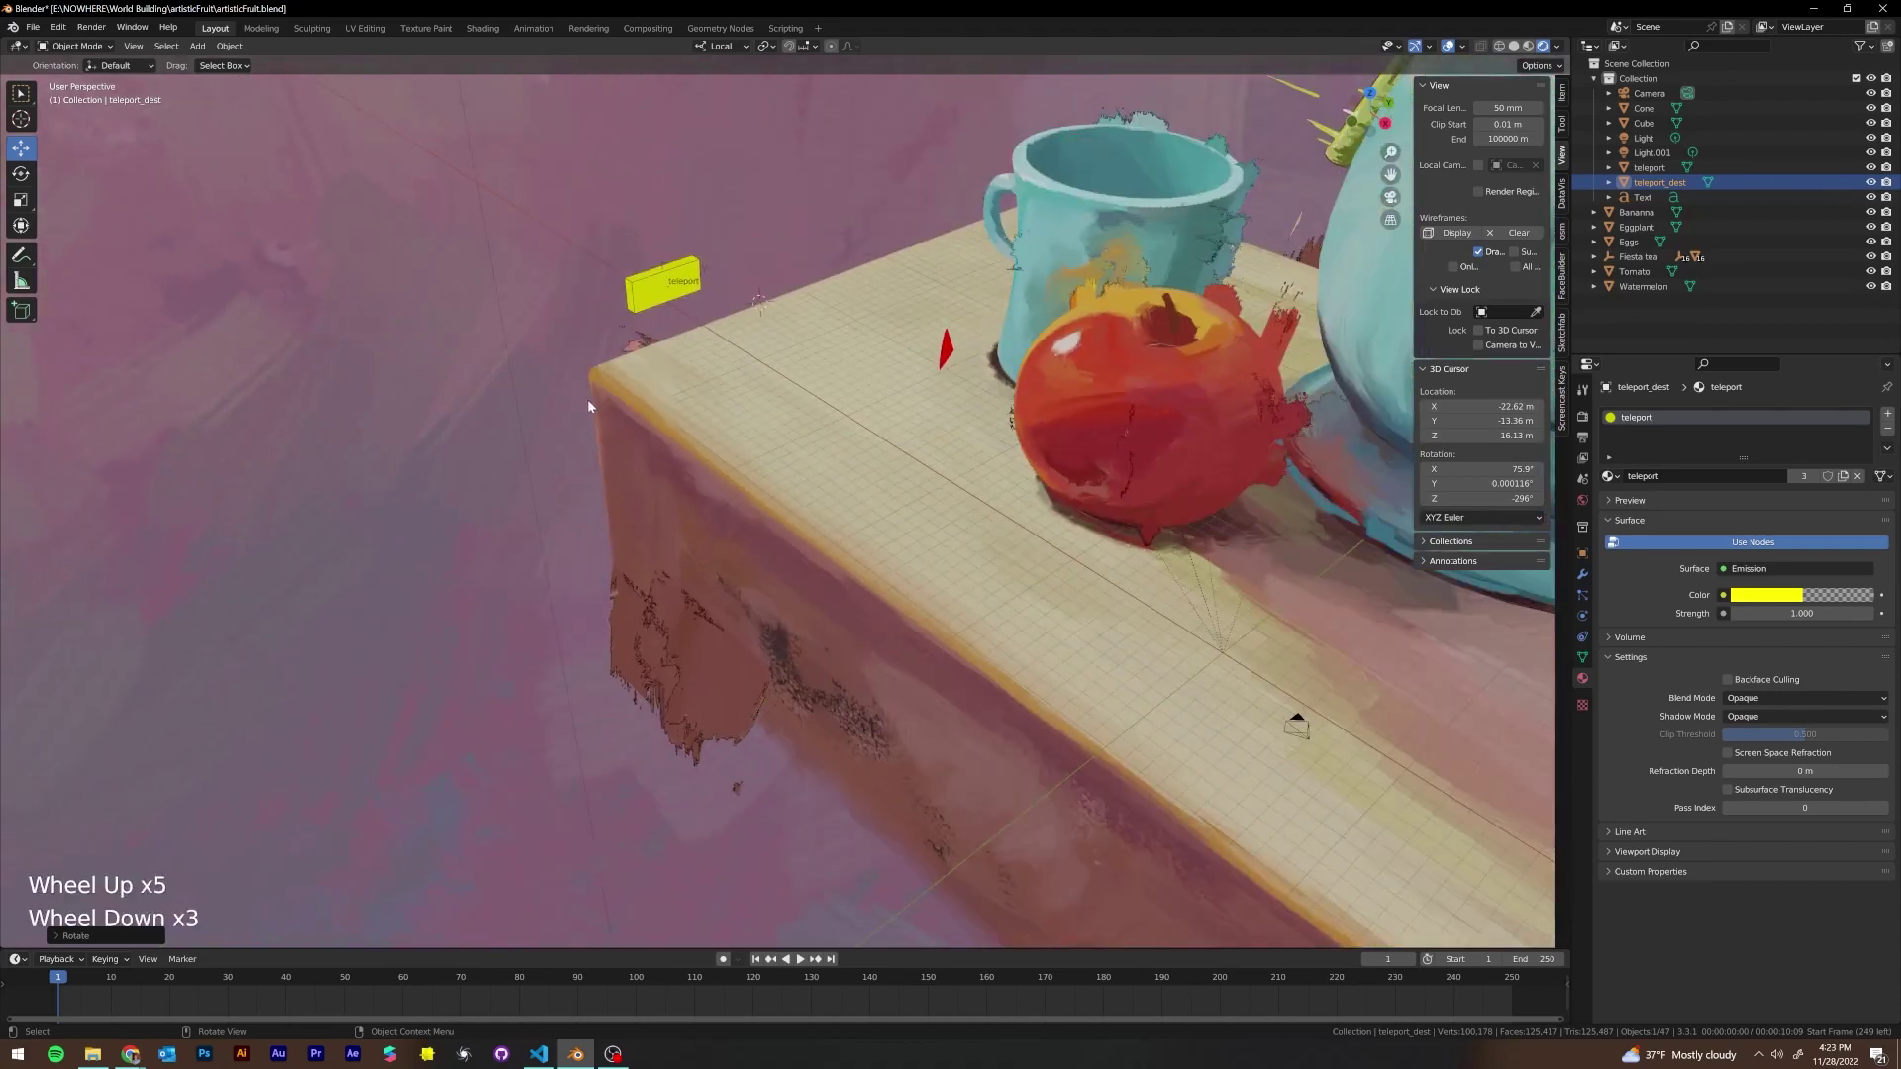
Hide the skybox mesh that surrounds the scene
middle_click_drag(588, 406, 911, 461)
scroll(581, 402, "down", 2)
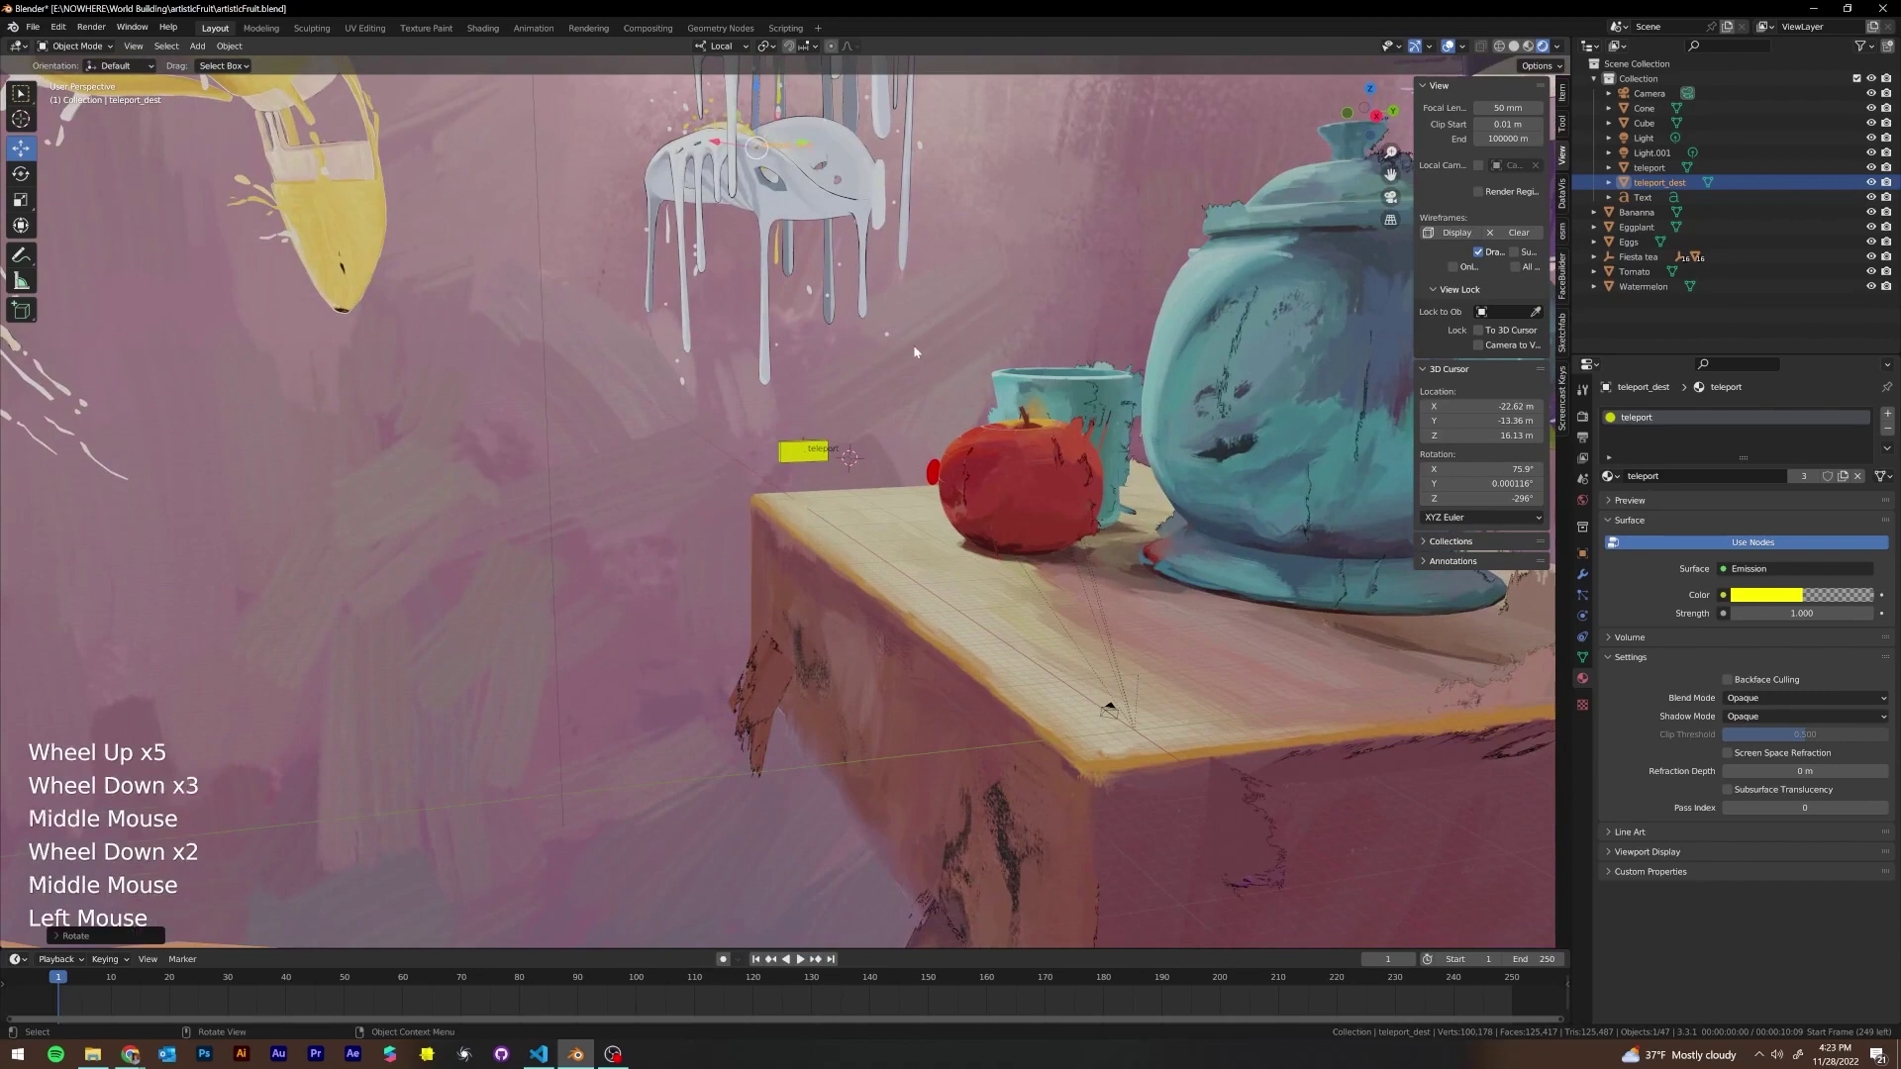
scroll(912, 345, "down", 1)
scroll(913, 344, "up", 2)
scroll(913, 344, "down", 1)
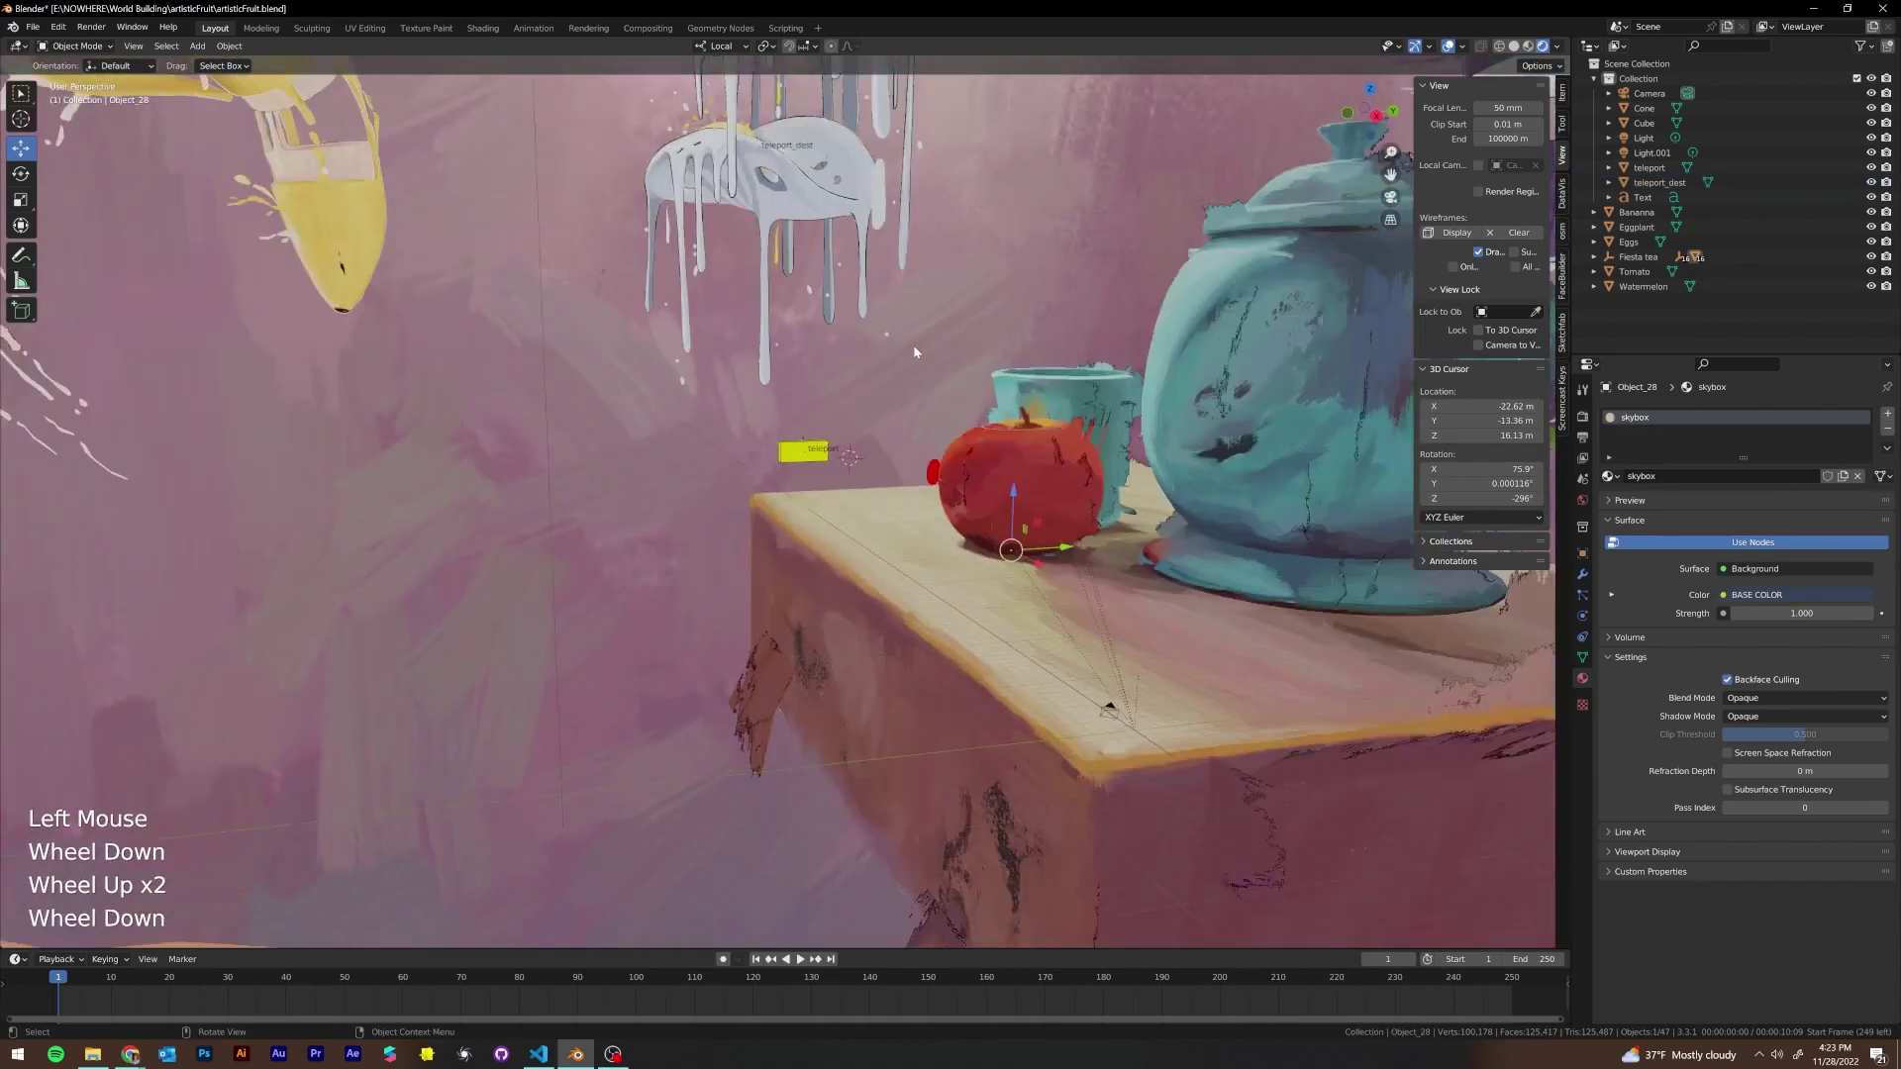
scroll(914, 349, "up", 2)
scroll(1064, 300, "down", 1)
key("h")
scroll(865, 438, "up", 3)
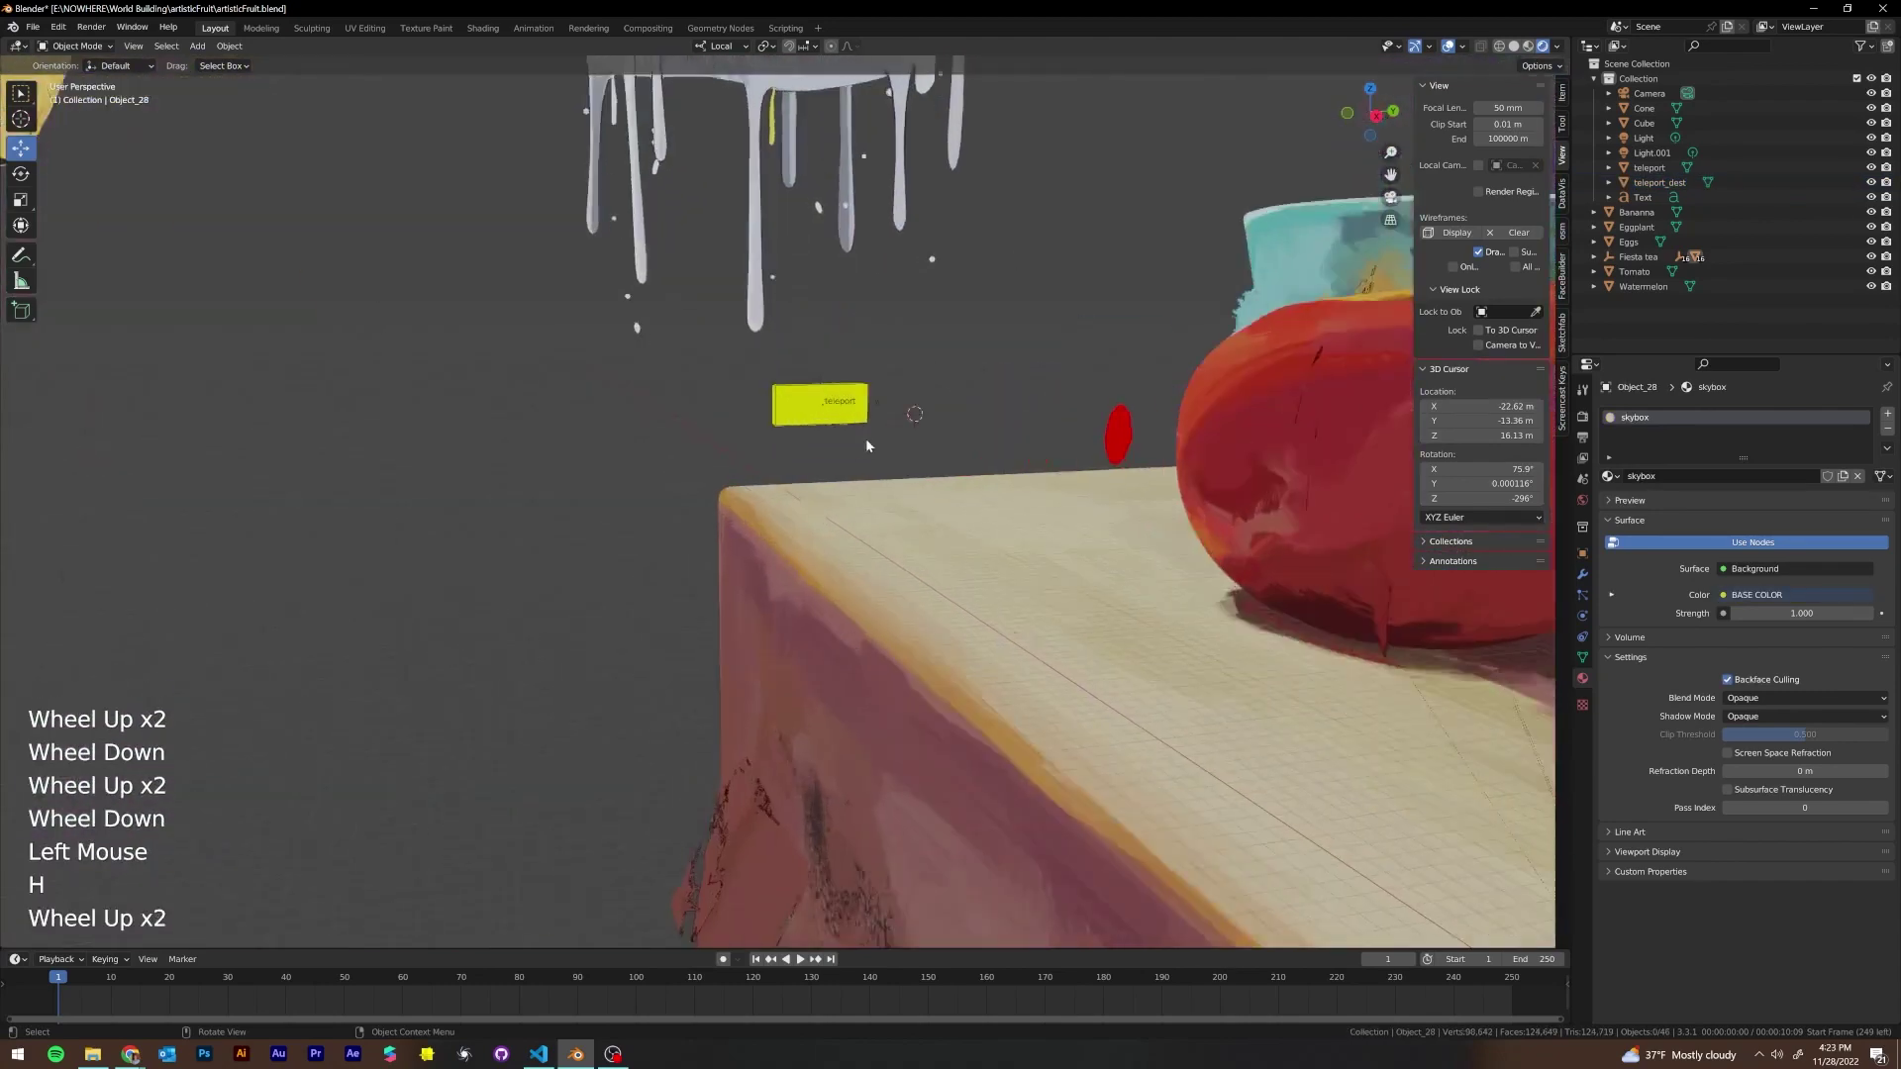
Select the teleport sign with its box and text, switch to Global orientation, and move them along Y from the corner toward the table edge's middle
middle_click_drag(866, 438, 903, 428)
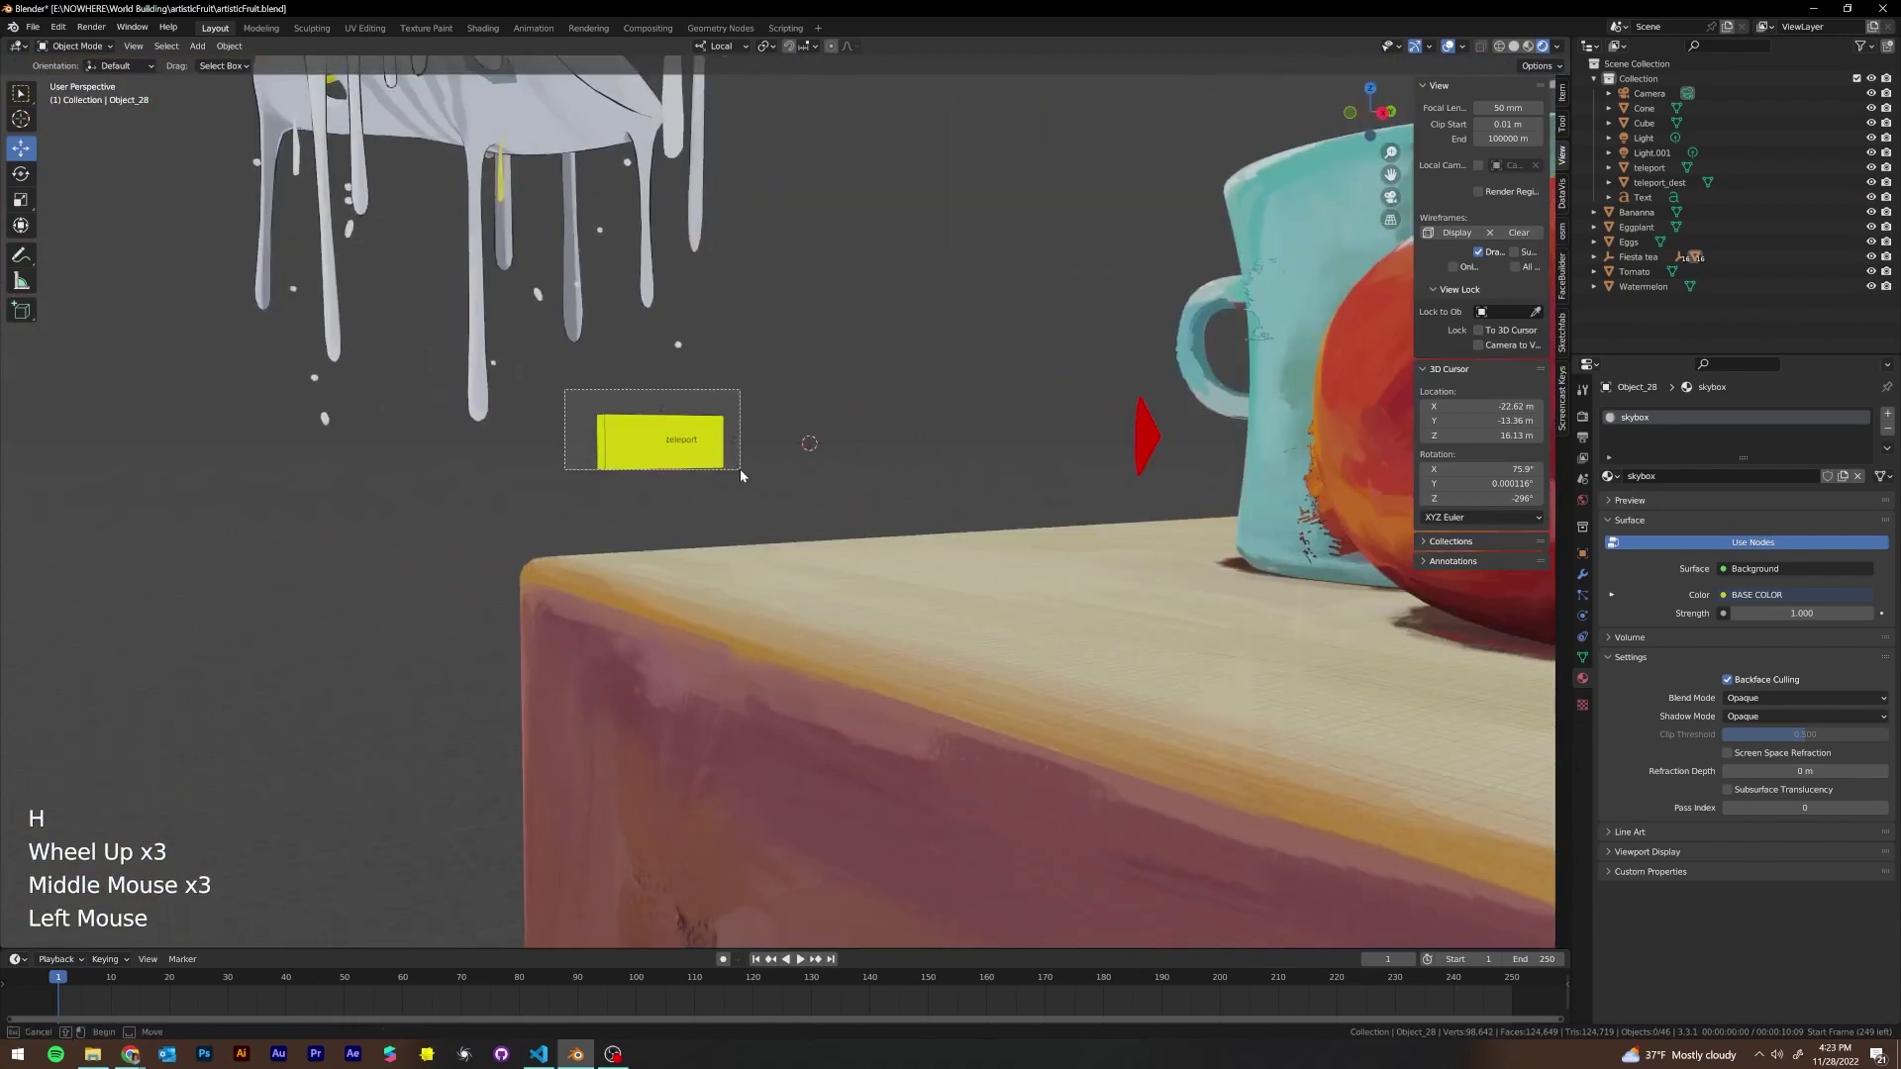
left_click_drag(740, 472, 741, 477)
scroll(791, 436, "down", 2)
middle_click_drag(744, 481, 869, 372)
scroll(869, 372, "down", 1)
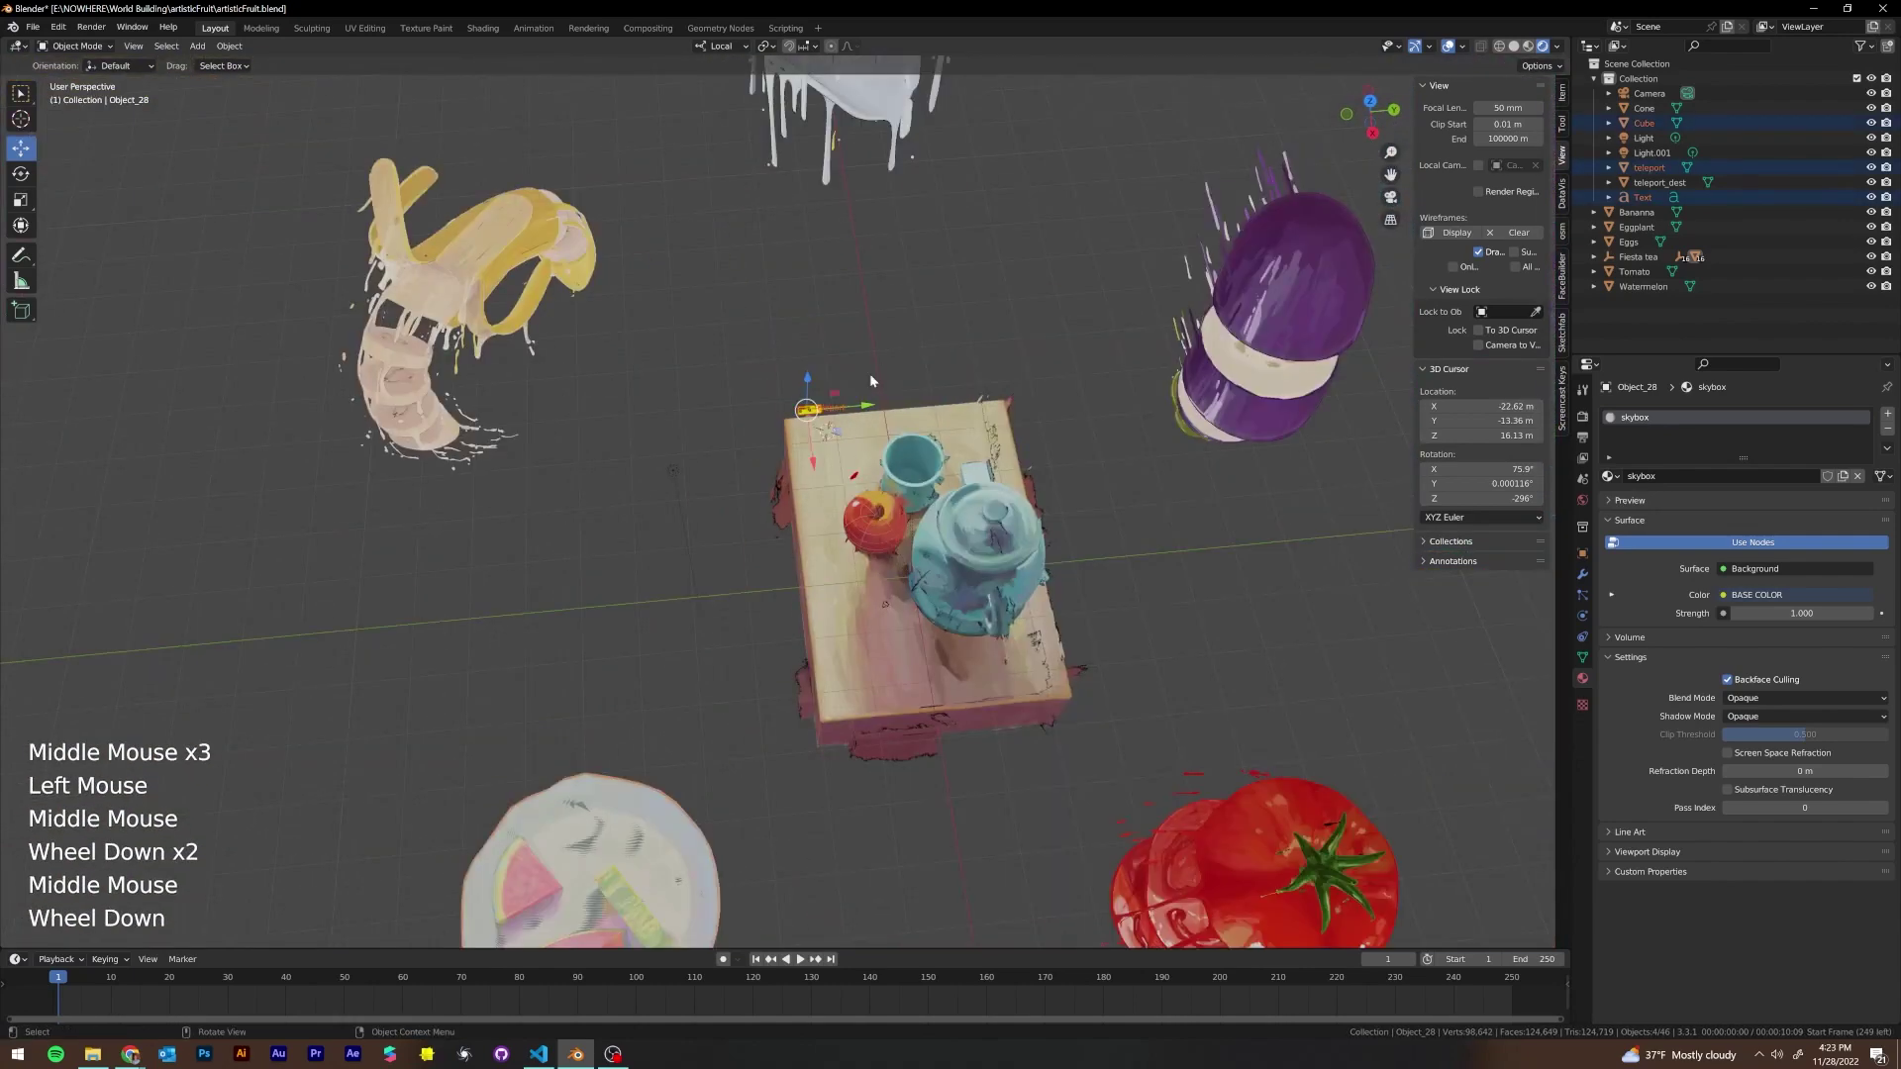
left_click_drag(868, 405, 954, 418)
key("ctrl+z")
left_click(715, 49)
left_click(713, 95)
middle_click_drag(953, 417, 667, 400)
scroll(917, 366, "up", 2)
key("KP_Decimal")
scroll(921, 393, "down", 2)
scroll(757, 351, "down", 1)
scroll(666, 399, "down", 1)
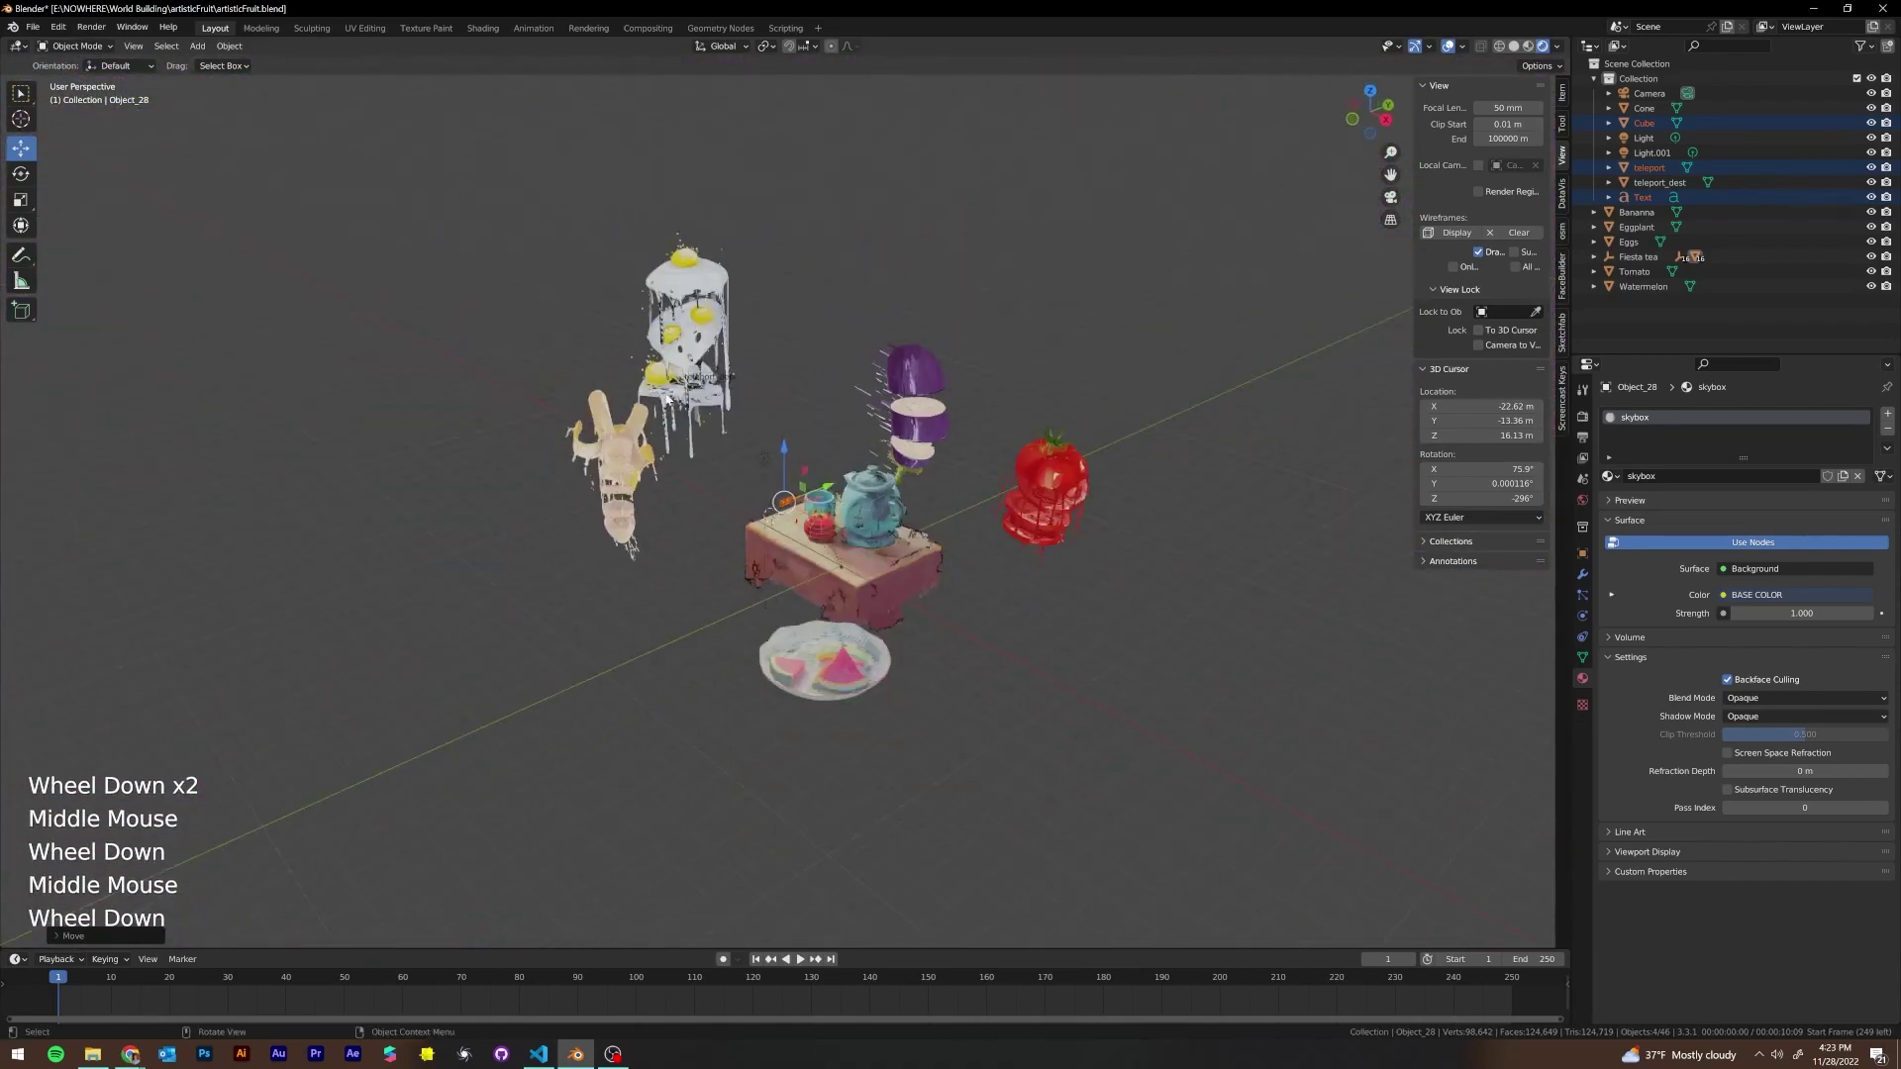
Open the scene's NWR entity library and examine the repositioned teleport sign, the table and the floating food from several angles
left_click(1583, 481)
middle_click_drag(1150, 511, 941, 562)
scroll(941, 561, "down", 1)
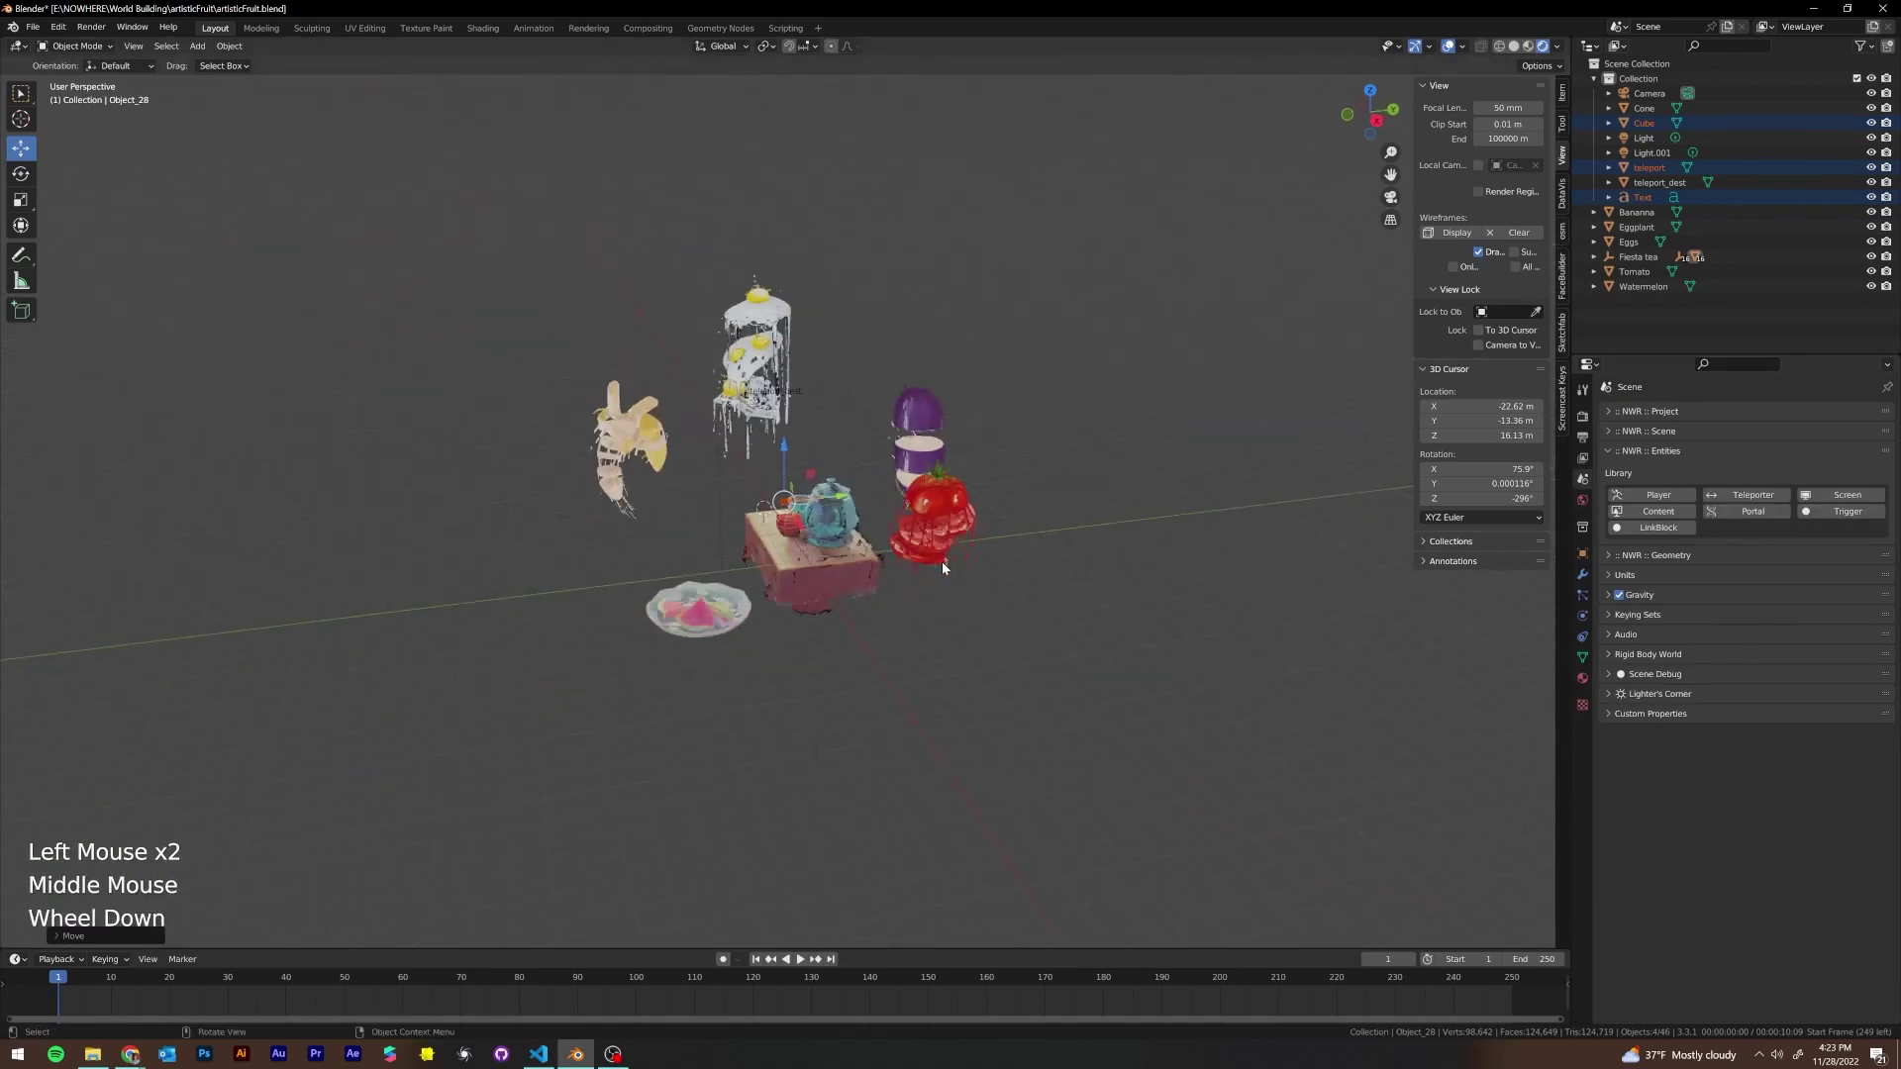
scroll(1179, 549, "up", 6)
scroll(1078, 545, "down", 1)
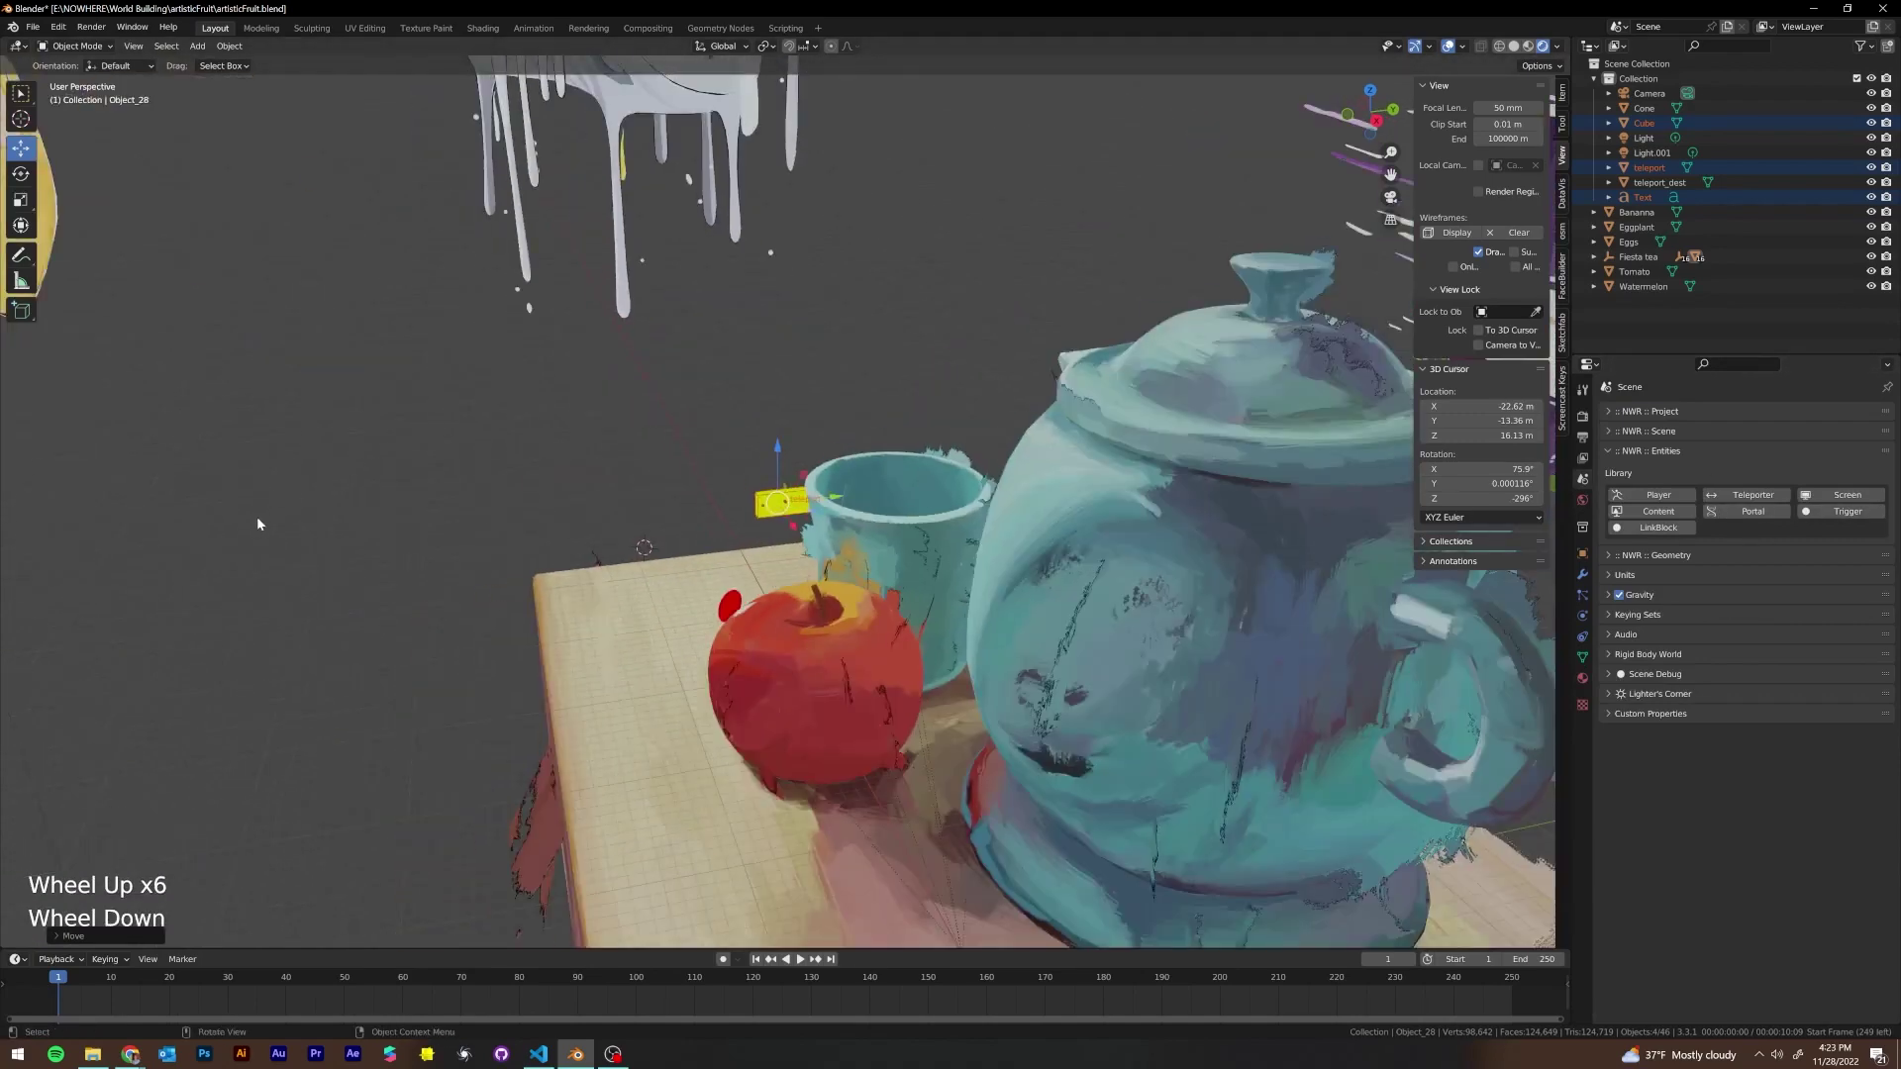
scroll(257, 524, "down", 2)
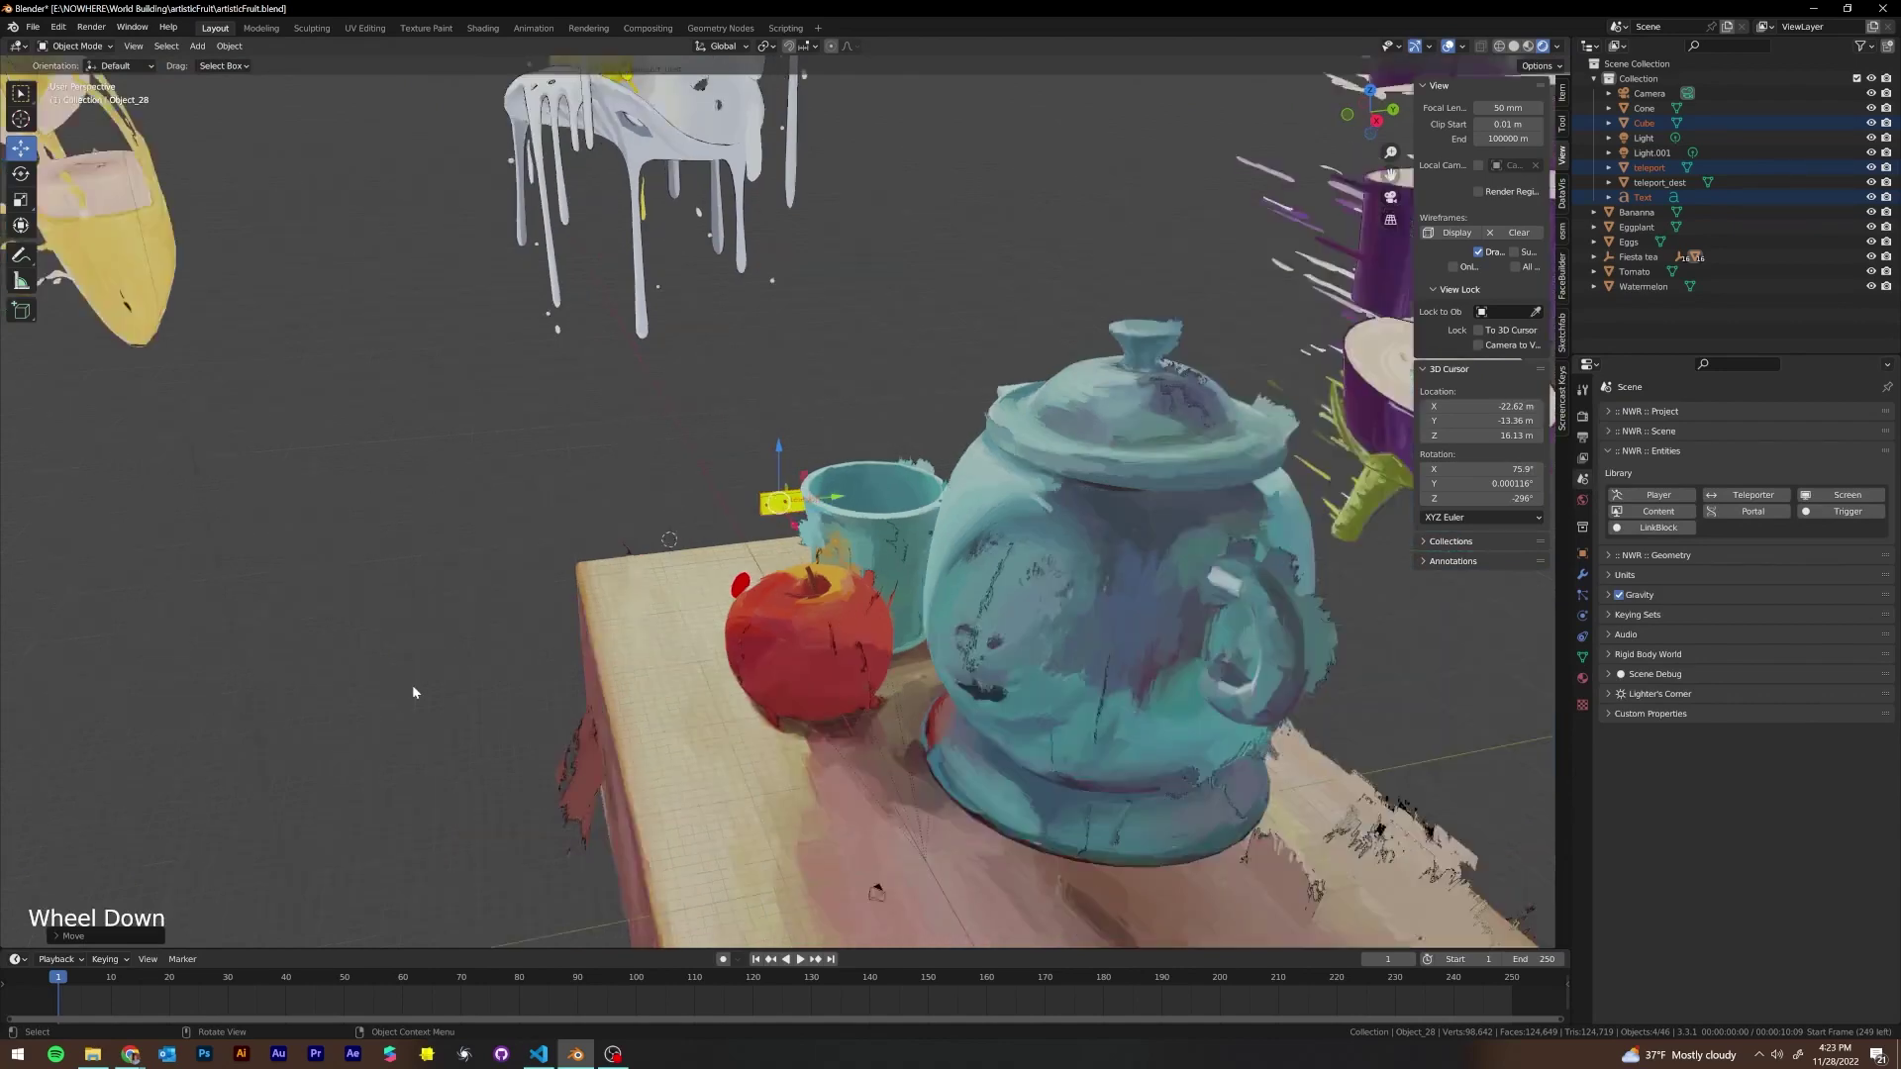
middle_click_drag(412, 685, 427, 700)
scroll(427, 700, "up", 1)
middle_click_drag(851, 516, 658, 483)
scroll(658, 483, "down", 1)
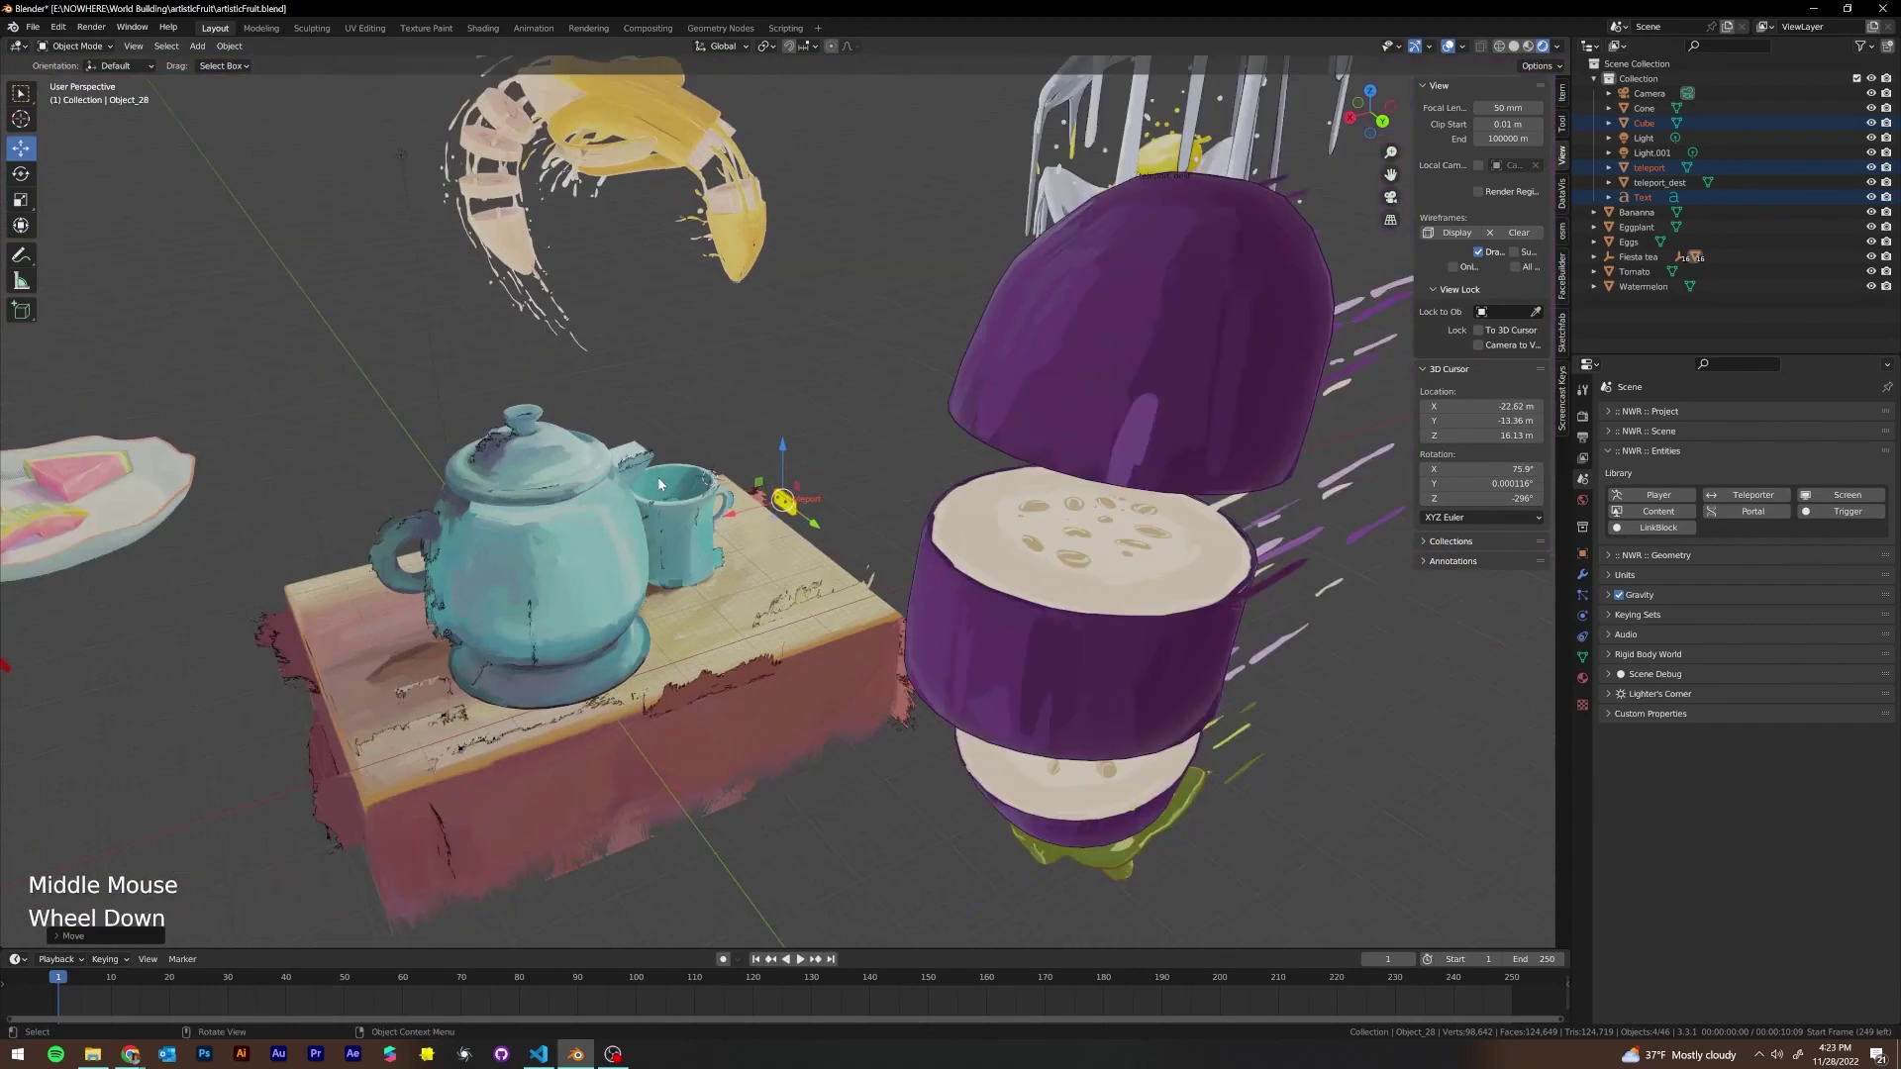
middle_click_drag(829, 449, 878, 471)
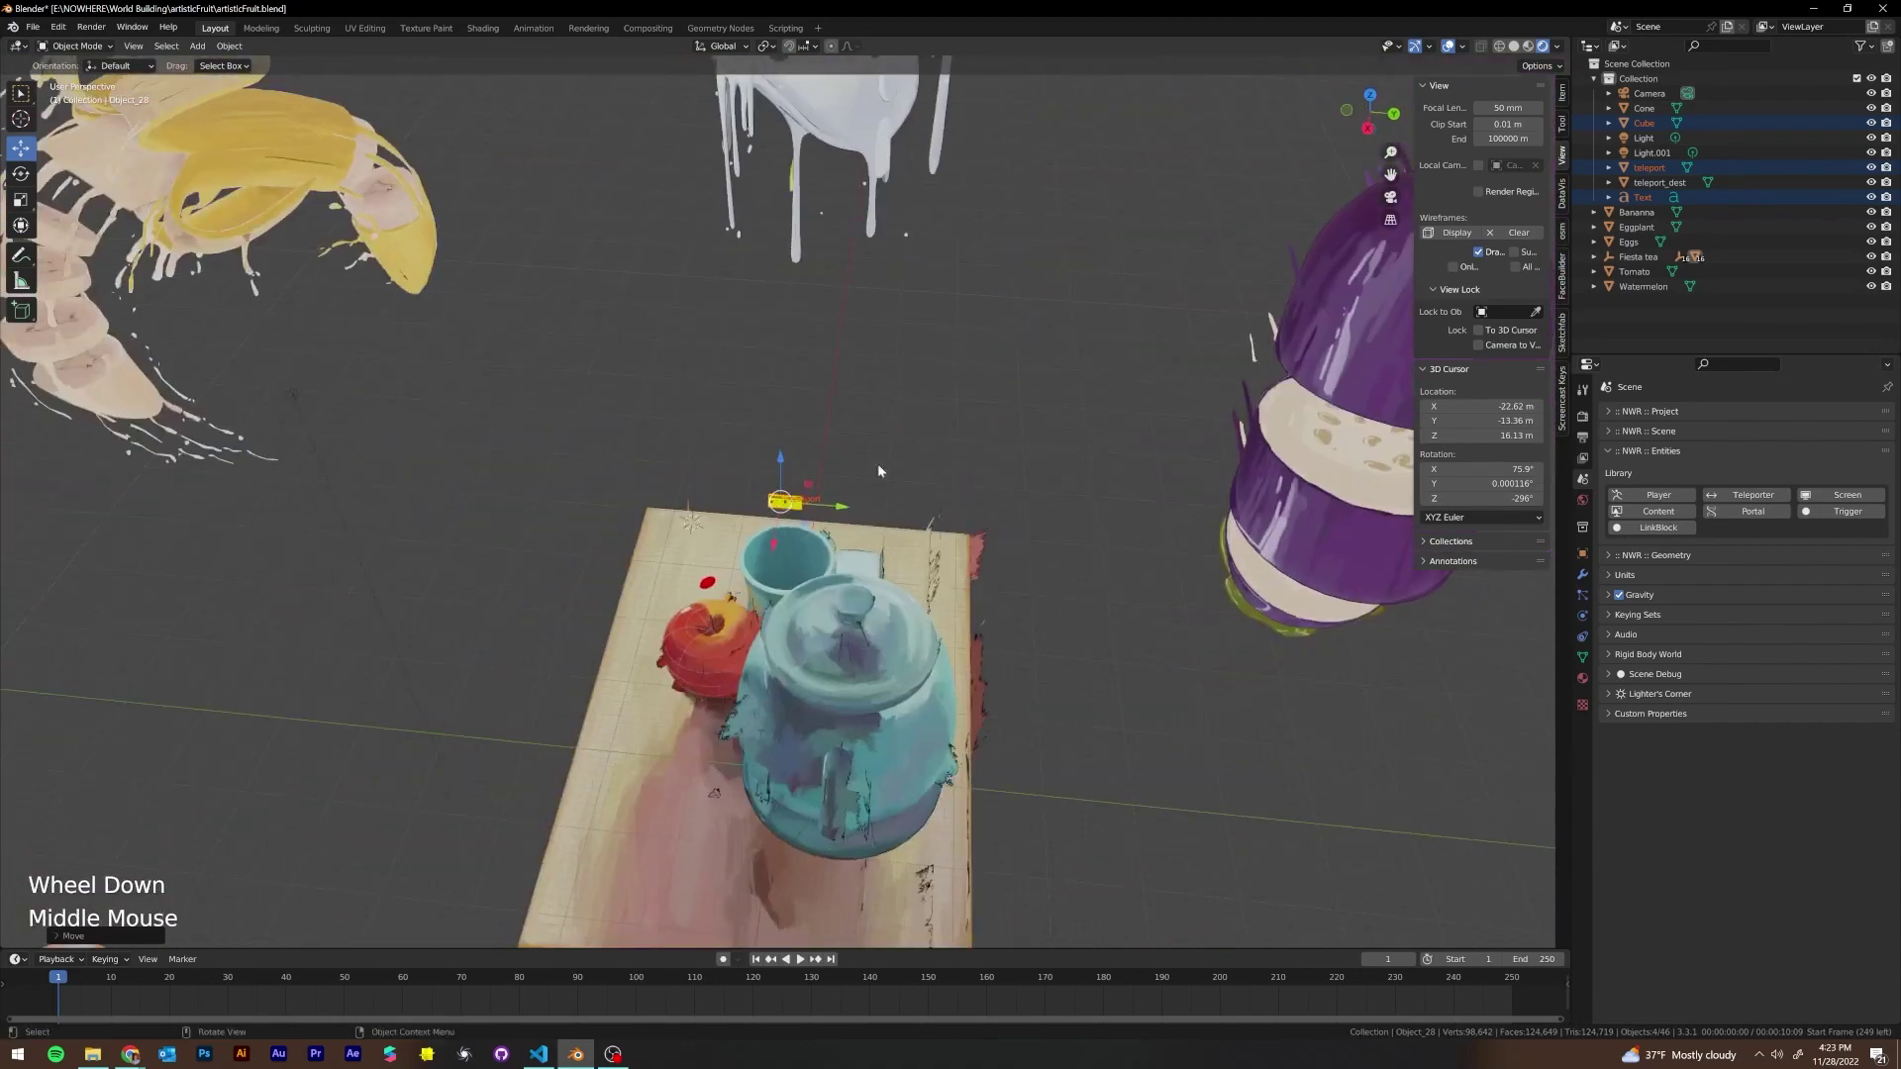
Place the 3D cursor at the long side of the tabletop near the apple and add an NWR Screen entity there
left_click(28, 117)
middle_click_drag(654, 368, 791, 391)
left_click(1048, 513)
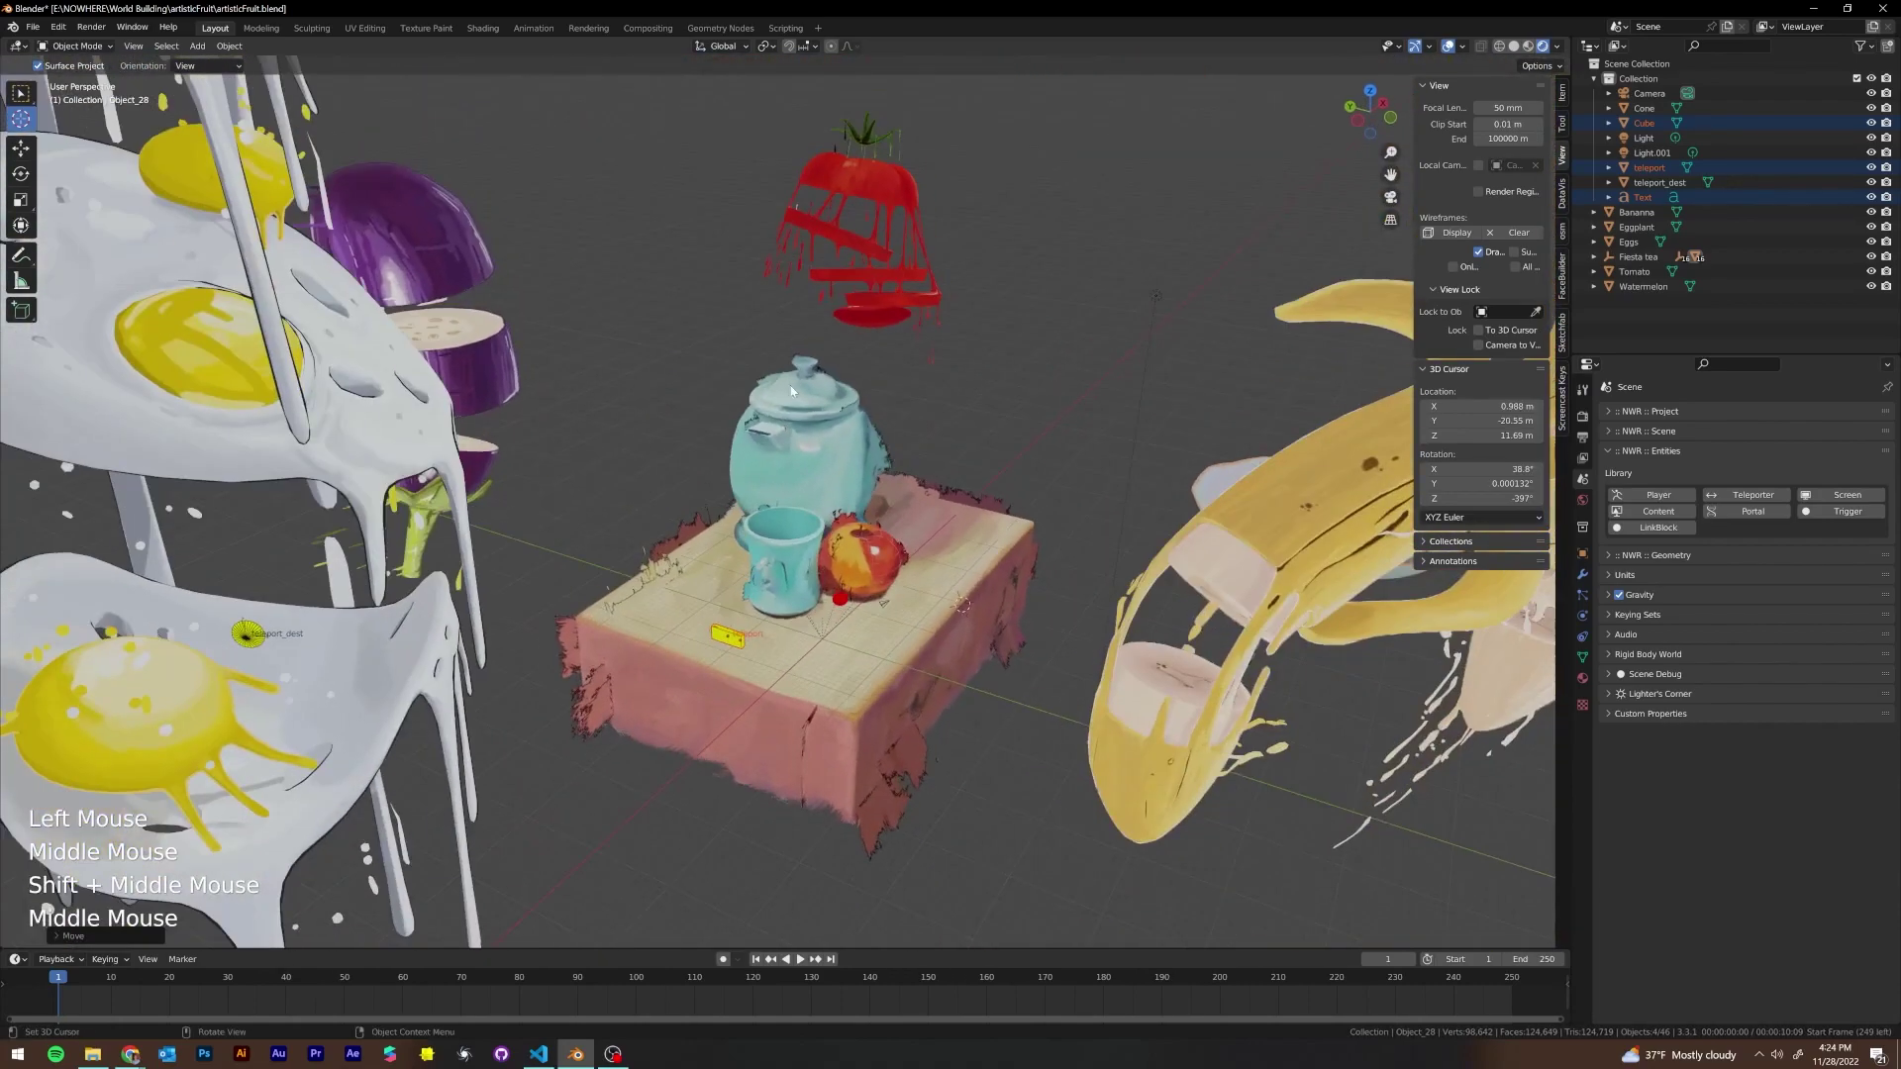
middle_click_drag(898, 579, 960, 631)
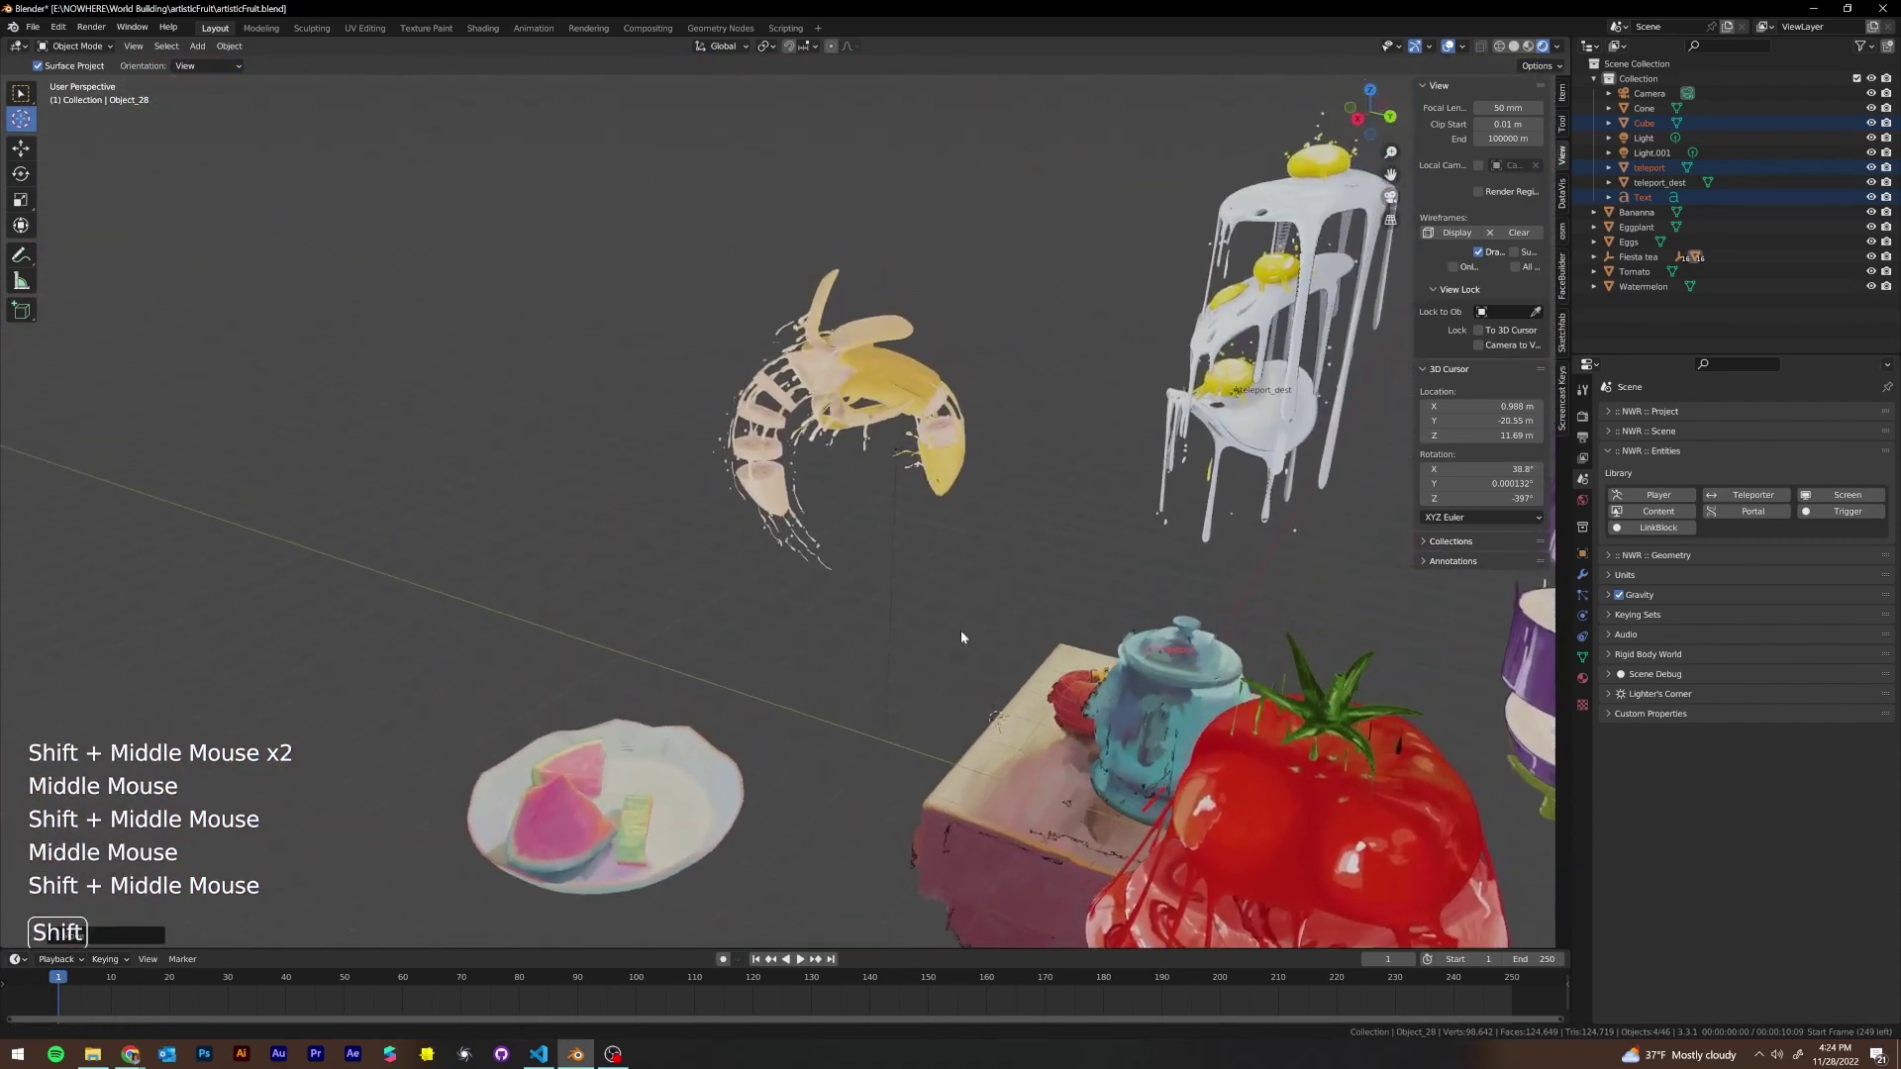
middle_click_drag(832, 331, 917, 510)
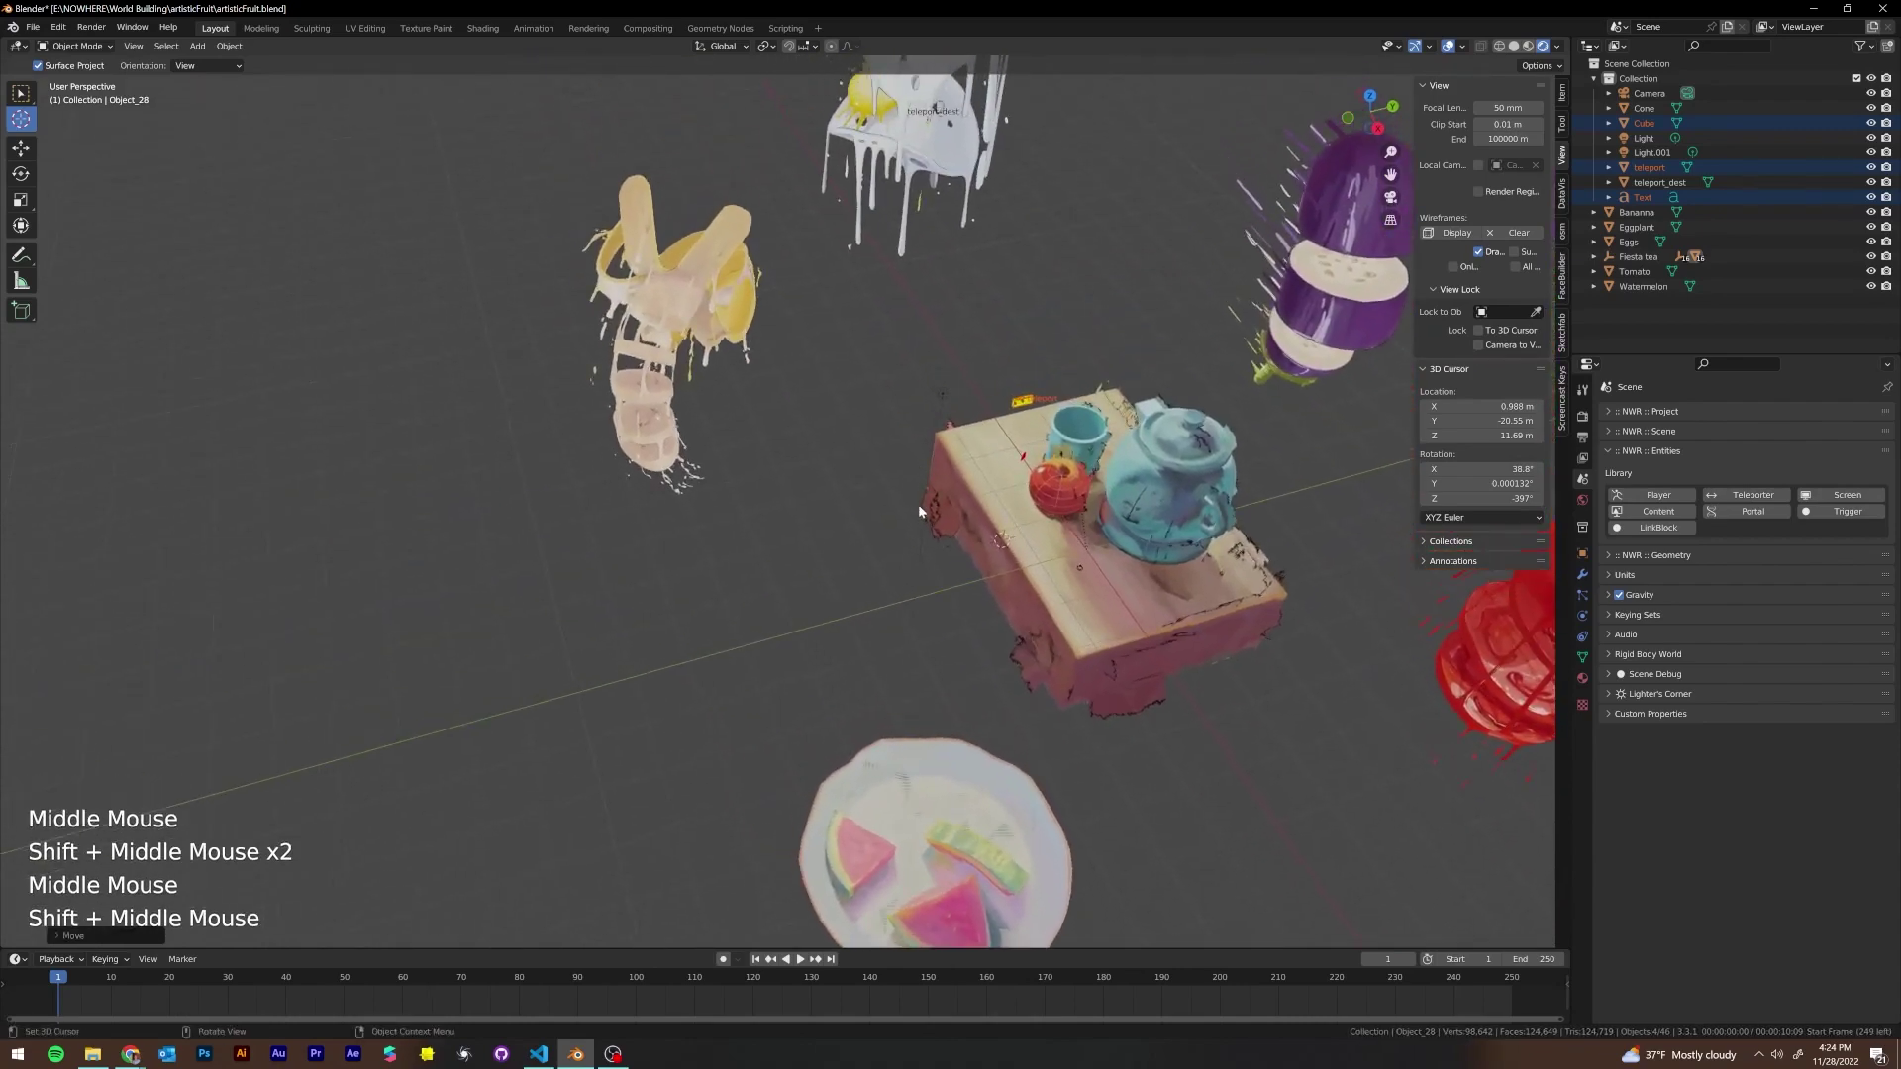
middle_click_drag(1016, 561, 1020, 526)
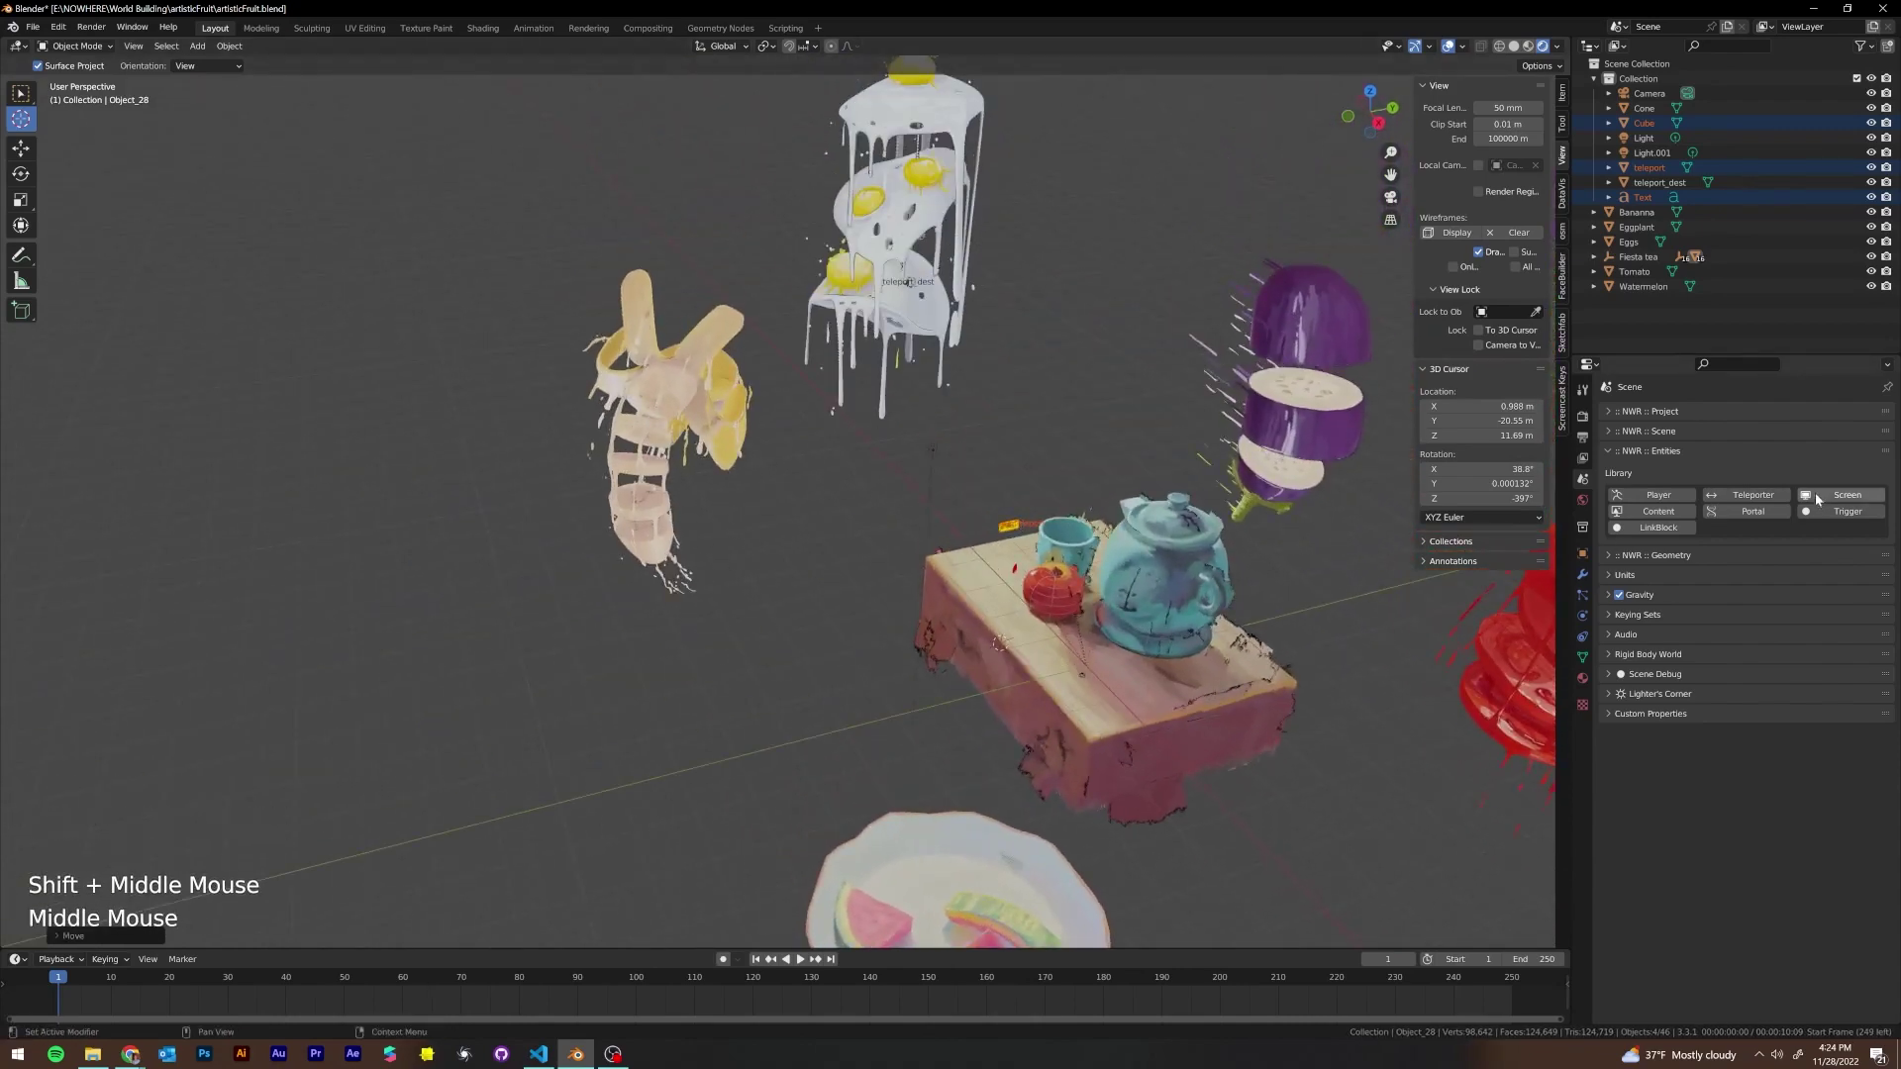
left_click(1866, 498)
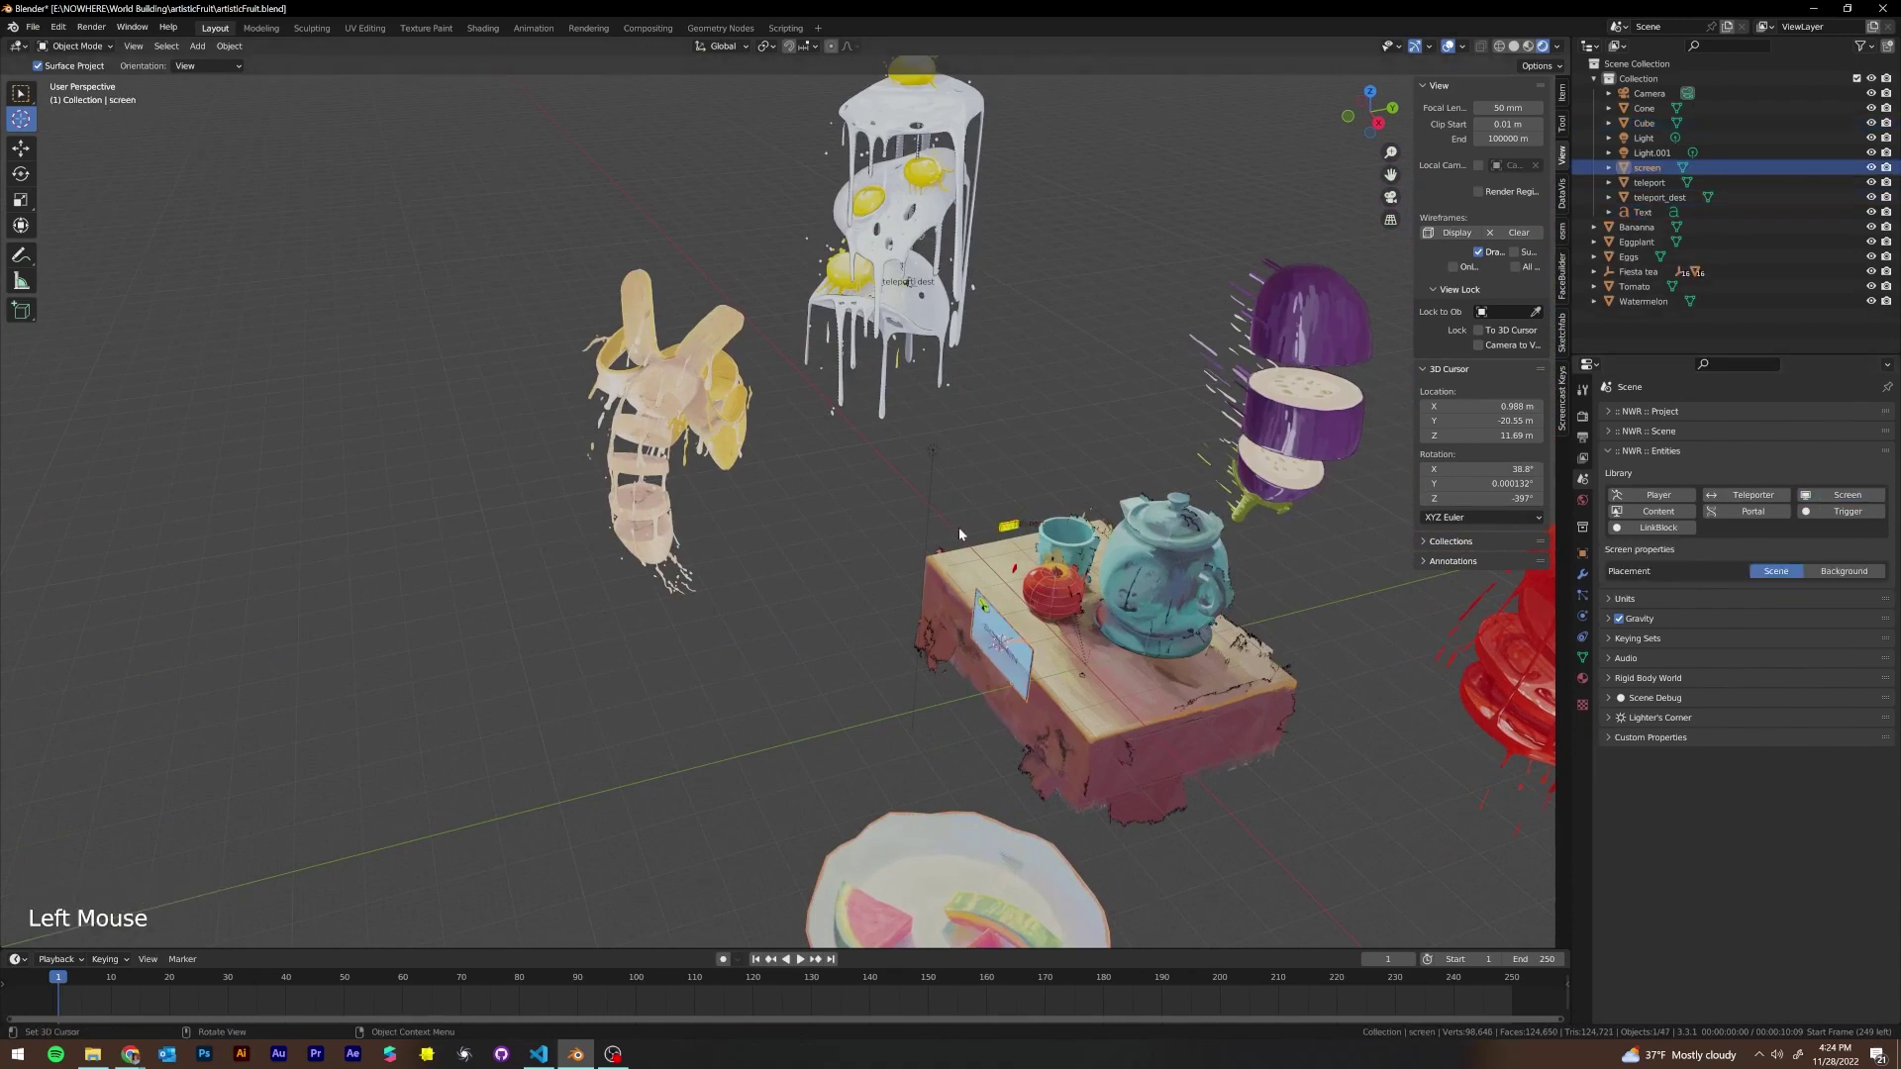
Raise the screen, move it off the table to float beside it, and rotate it about half a turn around Z
key("g")
left_click(1056, 548)
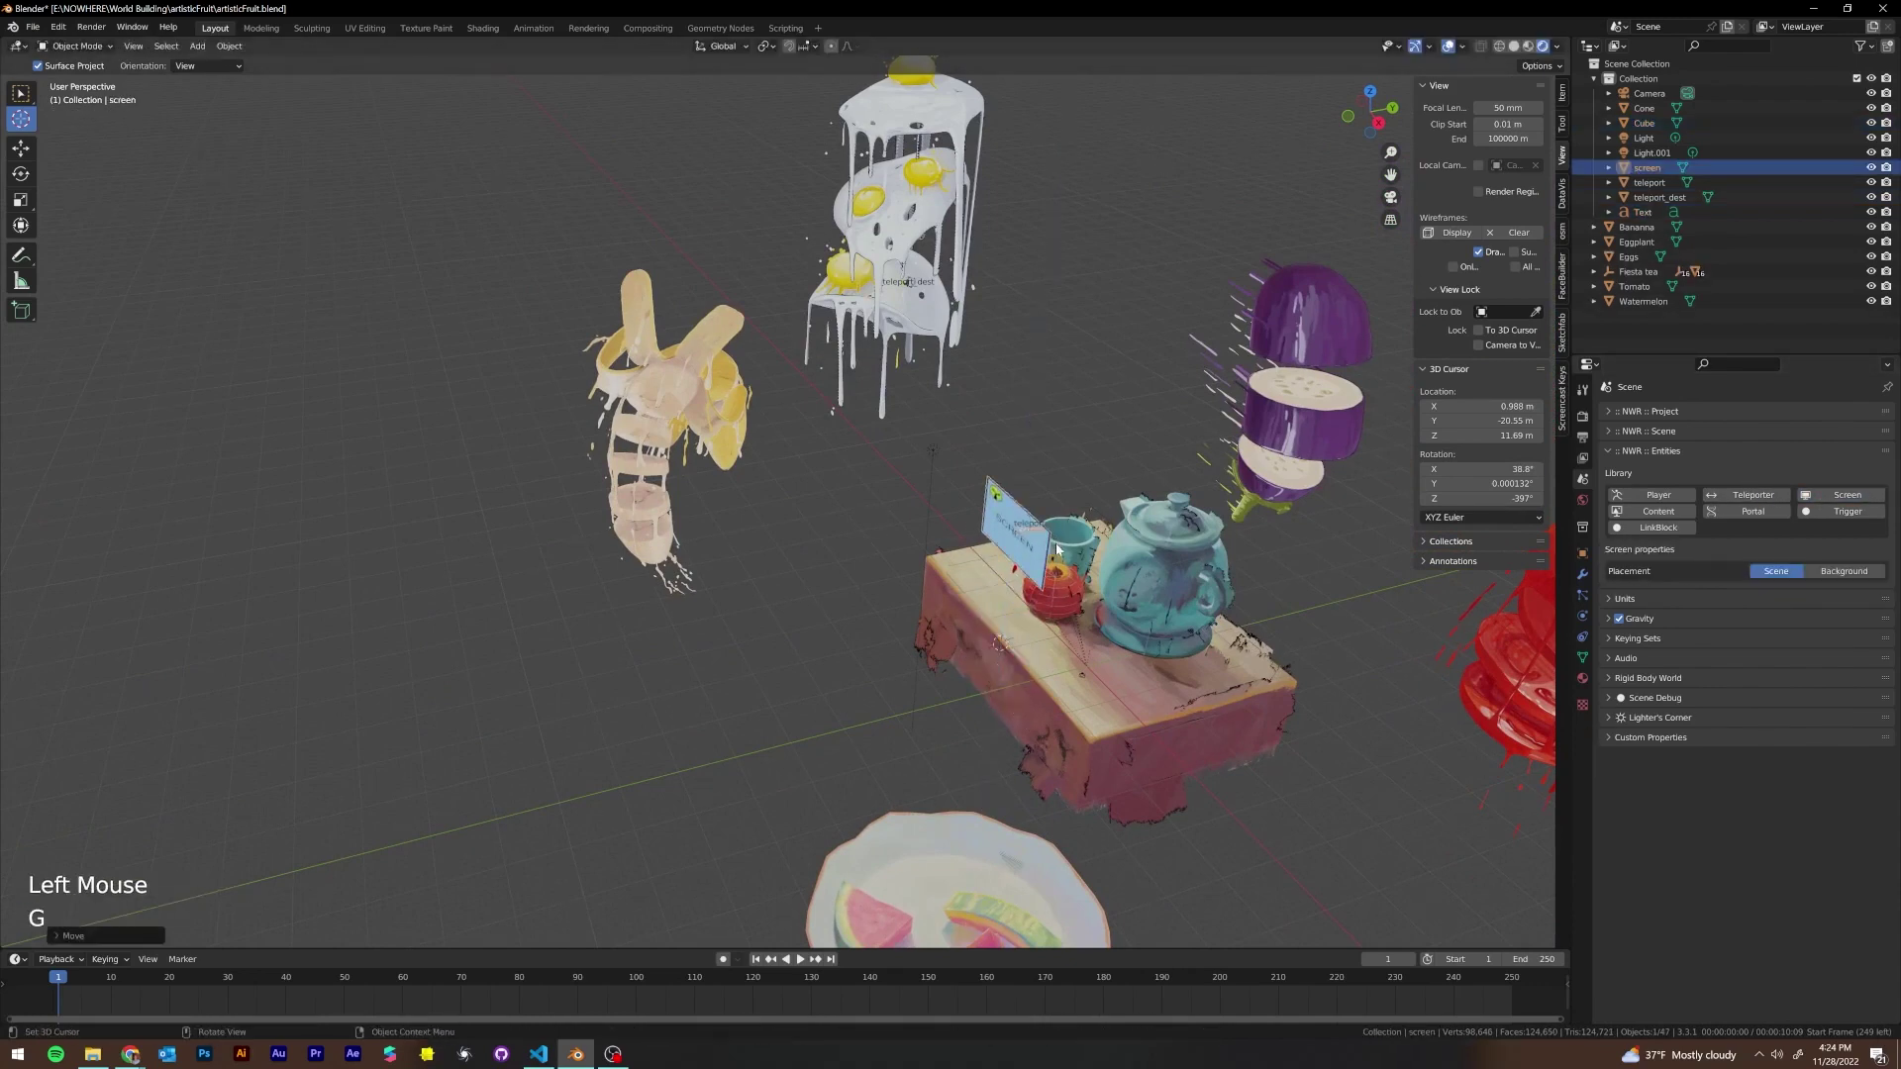
key("g")
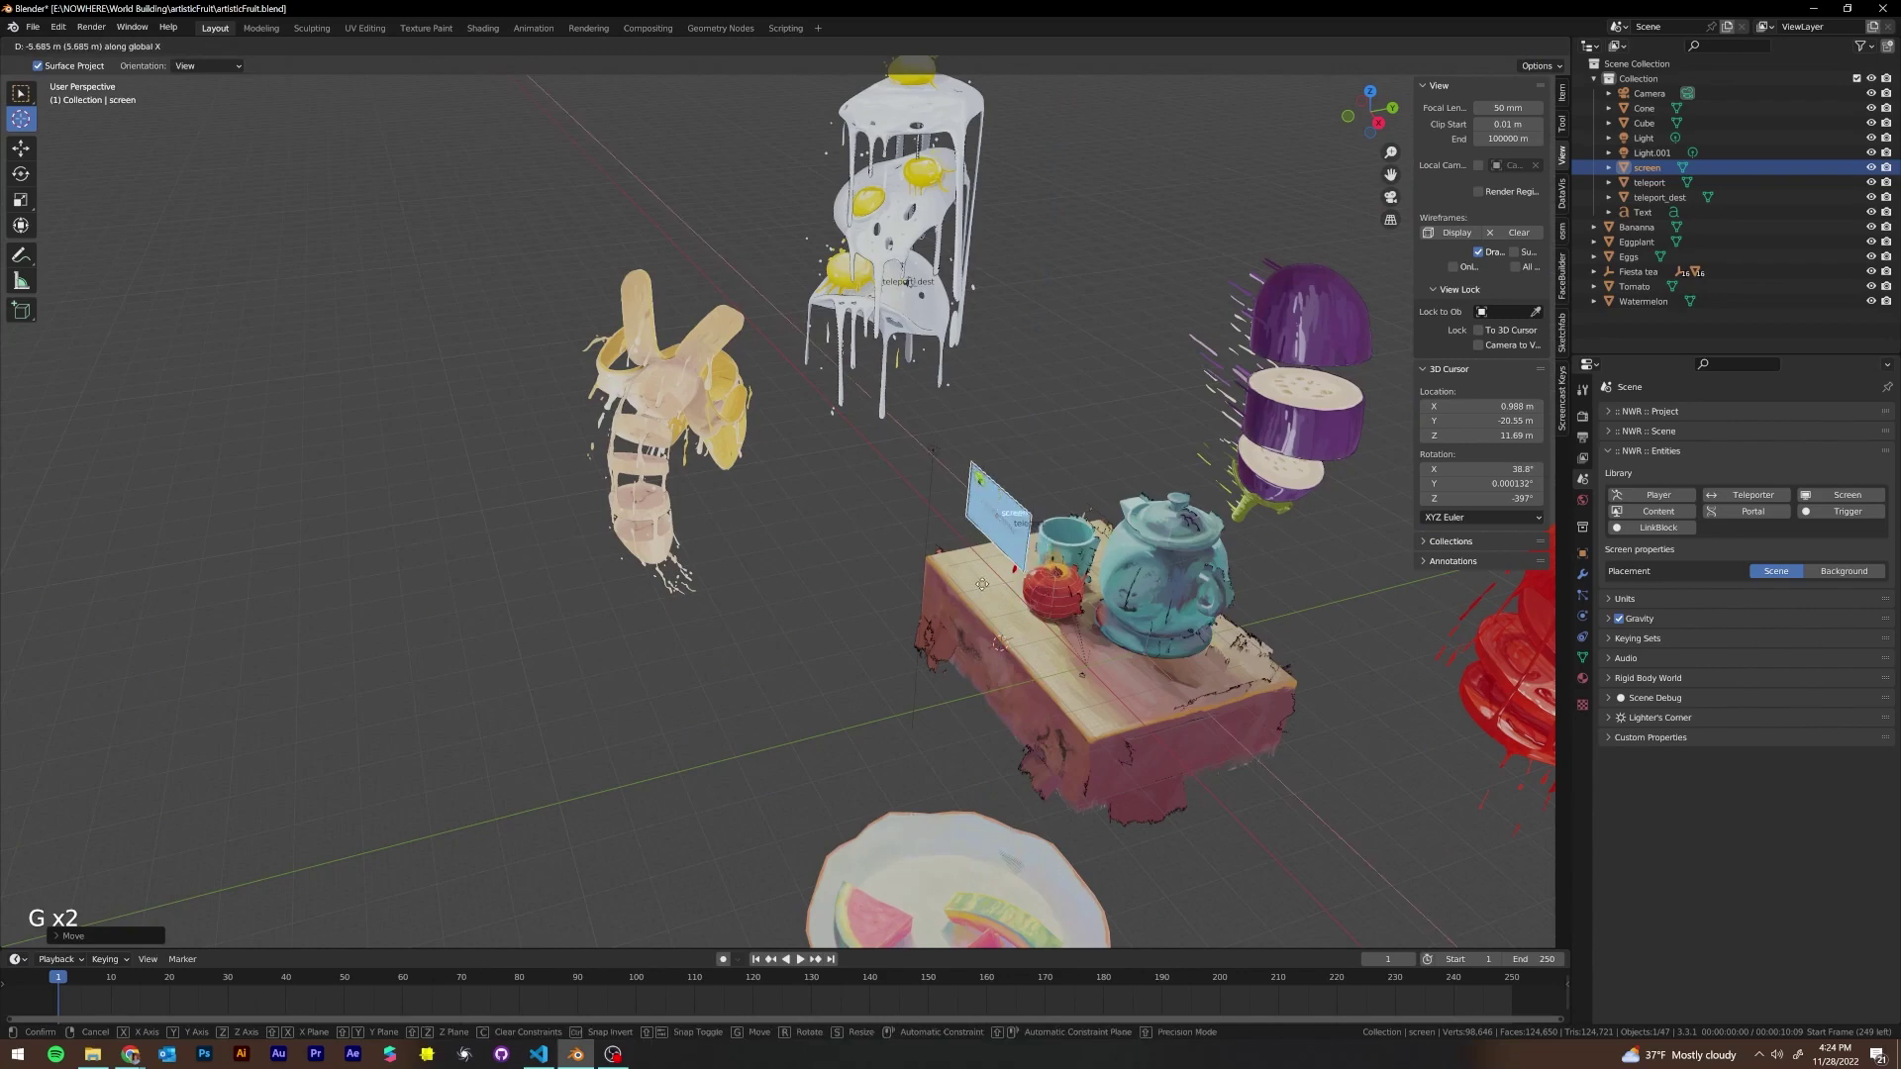
left_click(906, 609)
middle_click_drag(906, 609, 859, 574)
key("r")
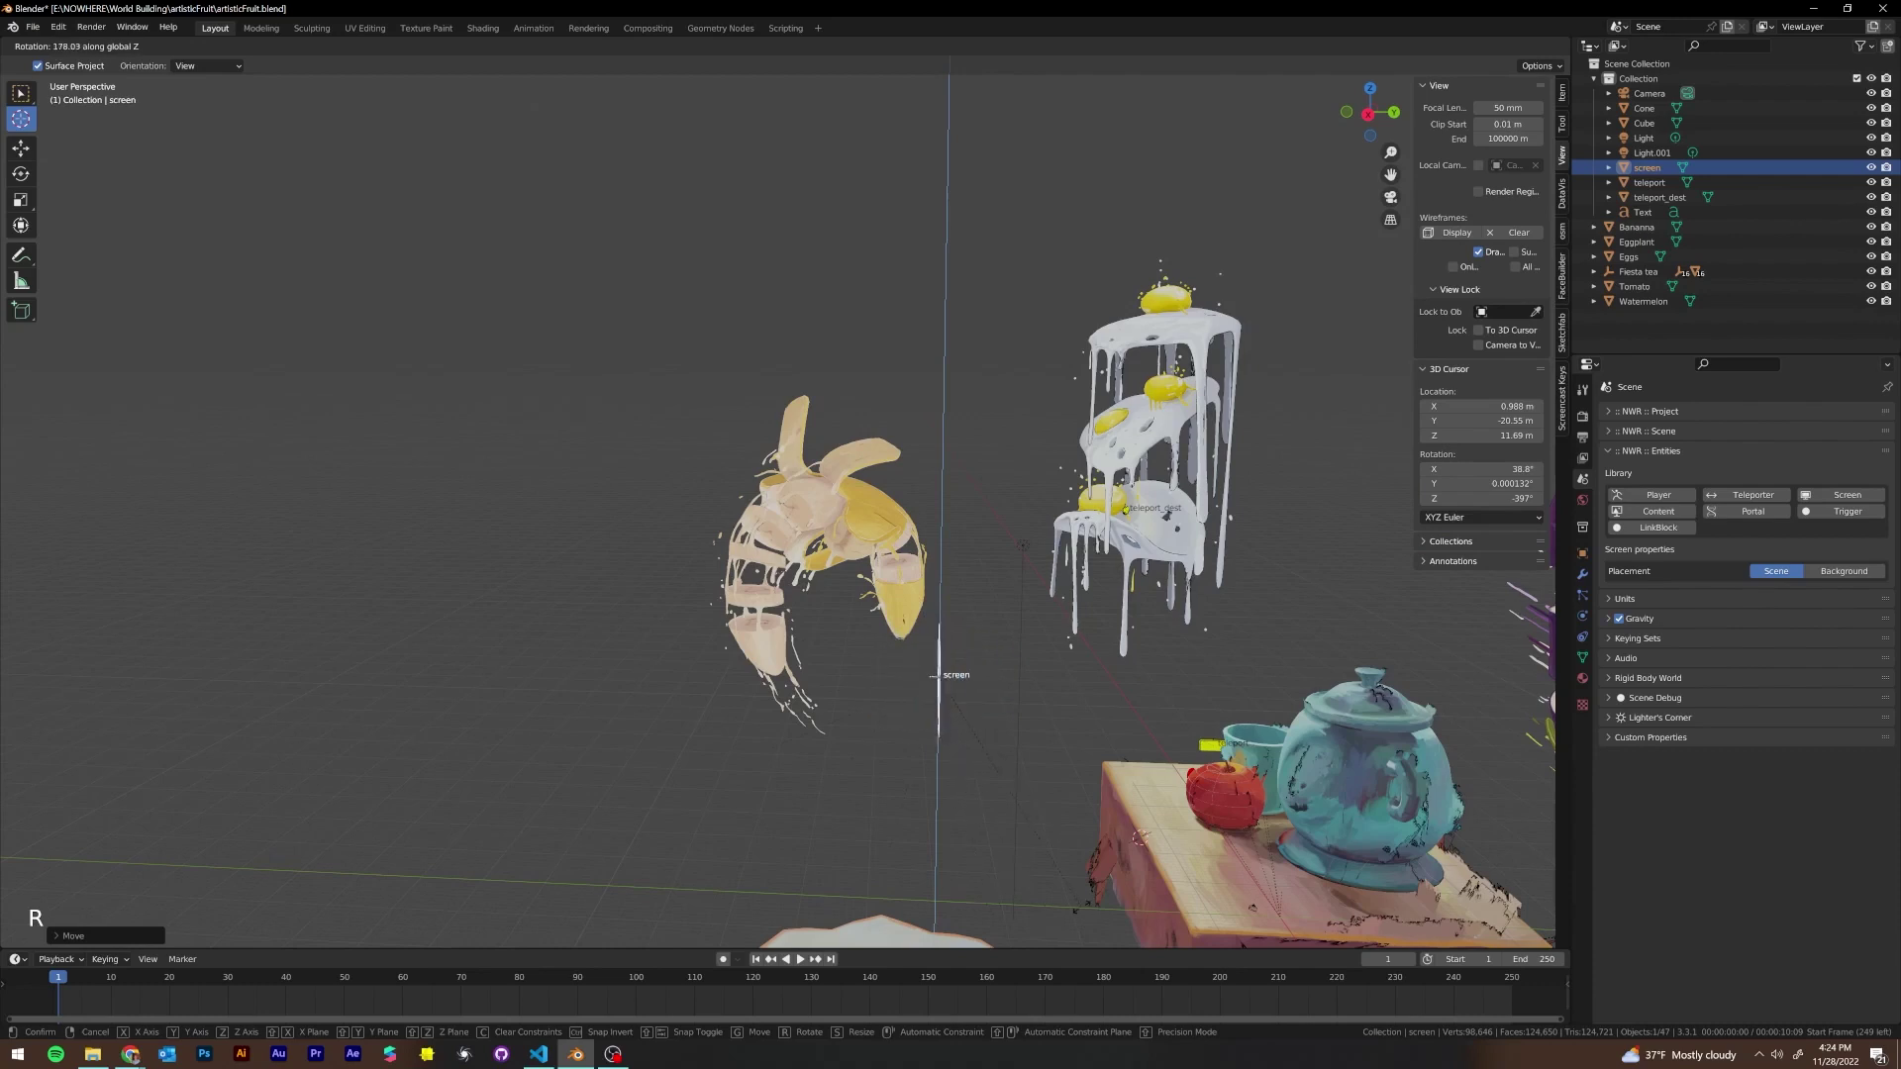
key("Return")
Shift the screen along Y, enlarge it, and position it upright alongside the table's long side
scroll(935, 570, "down", 2)
middle_click_drag(936, 570, 1131, 699)
key("g")
key("y")
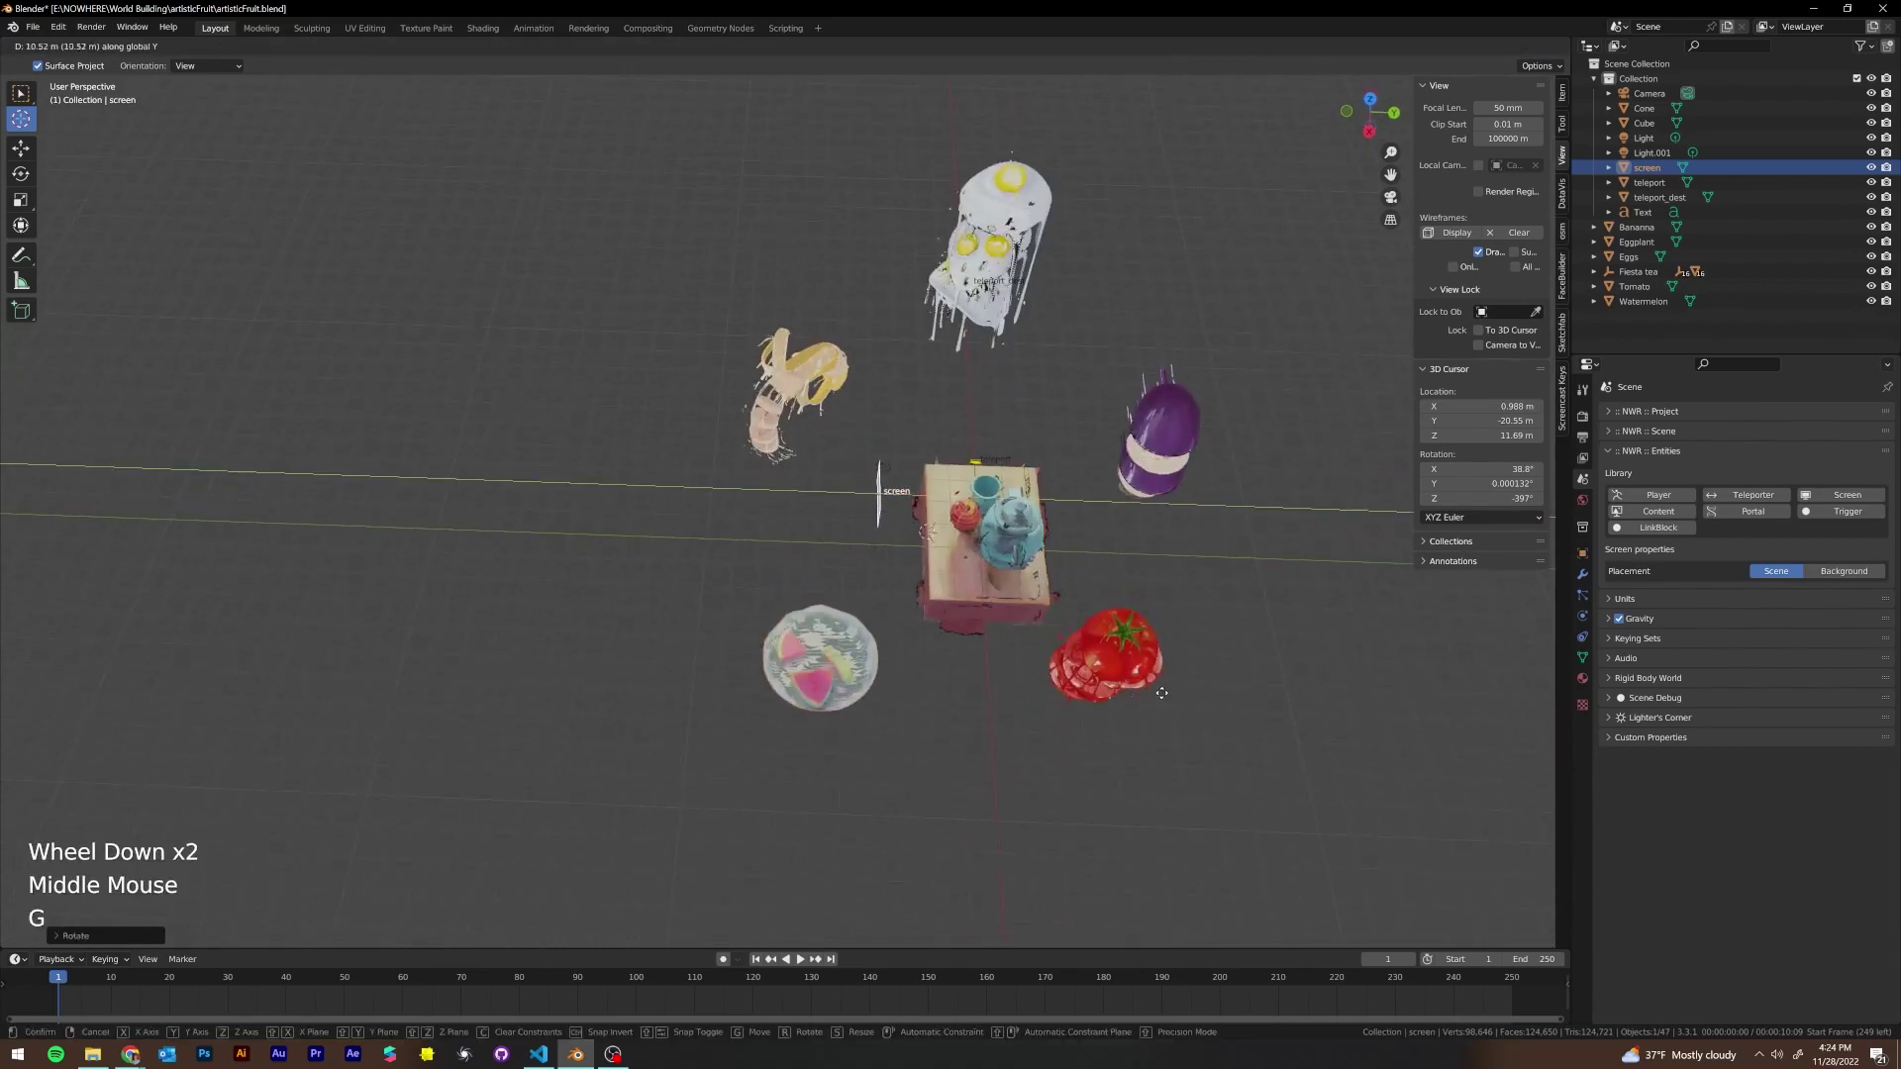
key("s")
left_click(119, 570)
middle_click_drag(119, 570, 91, 455)
scroll(552, 605, "up", 2)
middle_click_drag(552, 606, 720, 976)
scroll(624, 700, "up", 1)
key("s")
key("g")
left_click(1043, 685)
Duplicate the screen and place the copy beside the original, on the side away from the table
left_click(1373, 110)
scroll(926, 693, "down", 2)
middle_click_drag(715, 806, 928, 750)
scroll(946, 772, "up", 2)
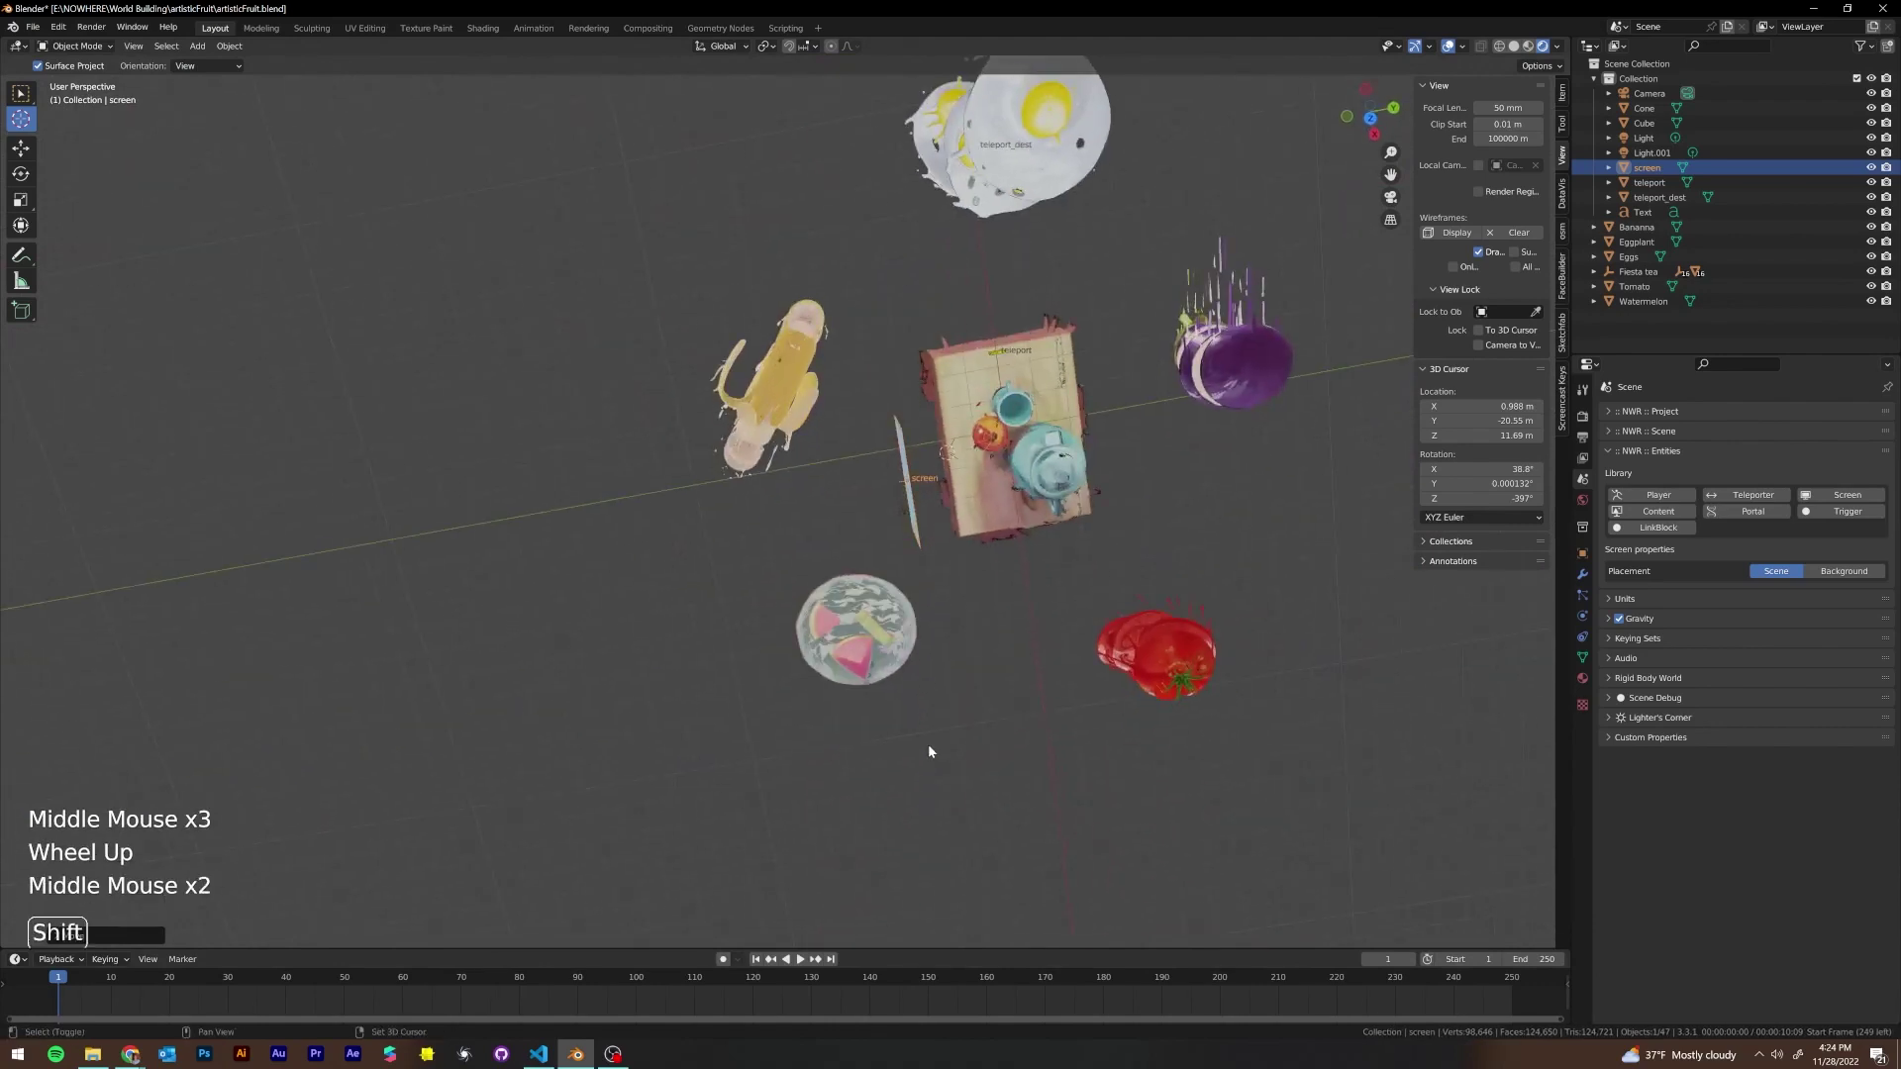
key("shift+d")
left_click(870, 741)
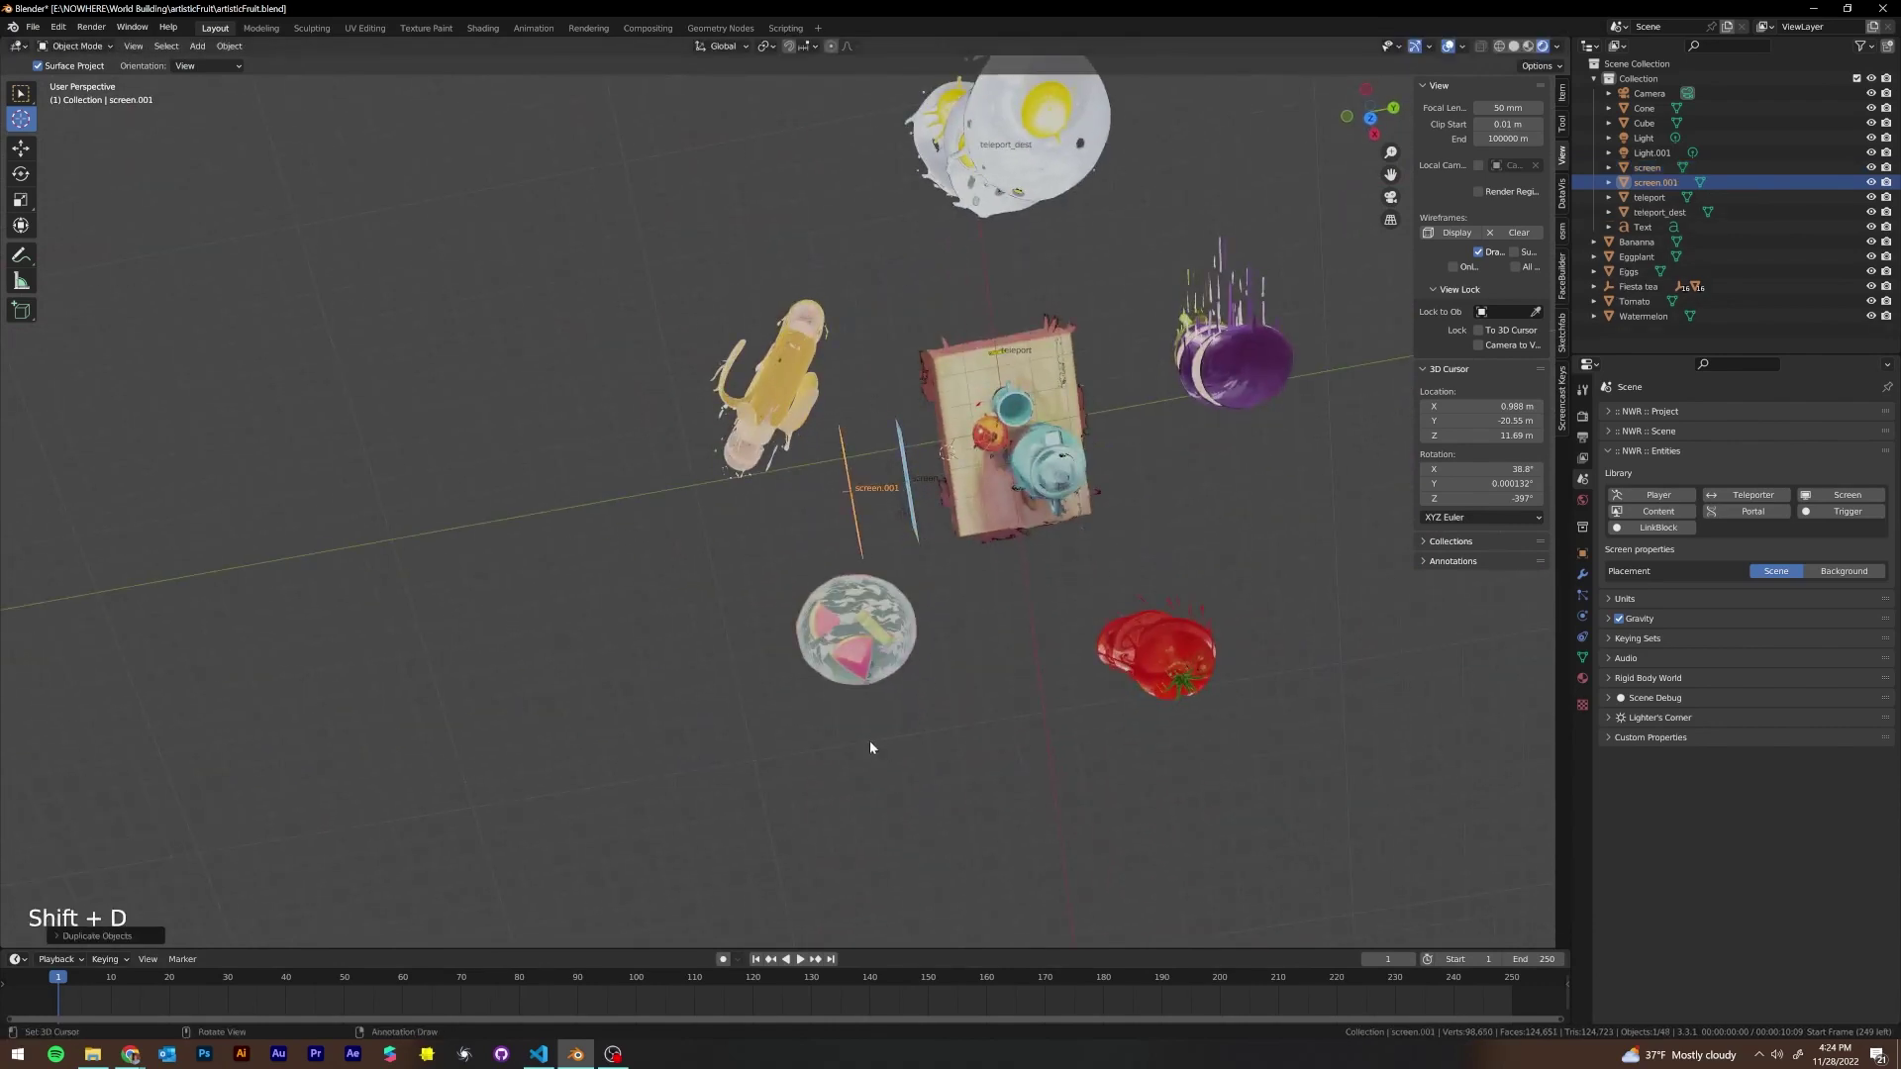
Rotate the screen copy around Z until it stands at an angle to the first screen, on the side of the banana
middle_click_drag(869, 740, 925, 674)
key("r")
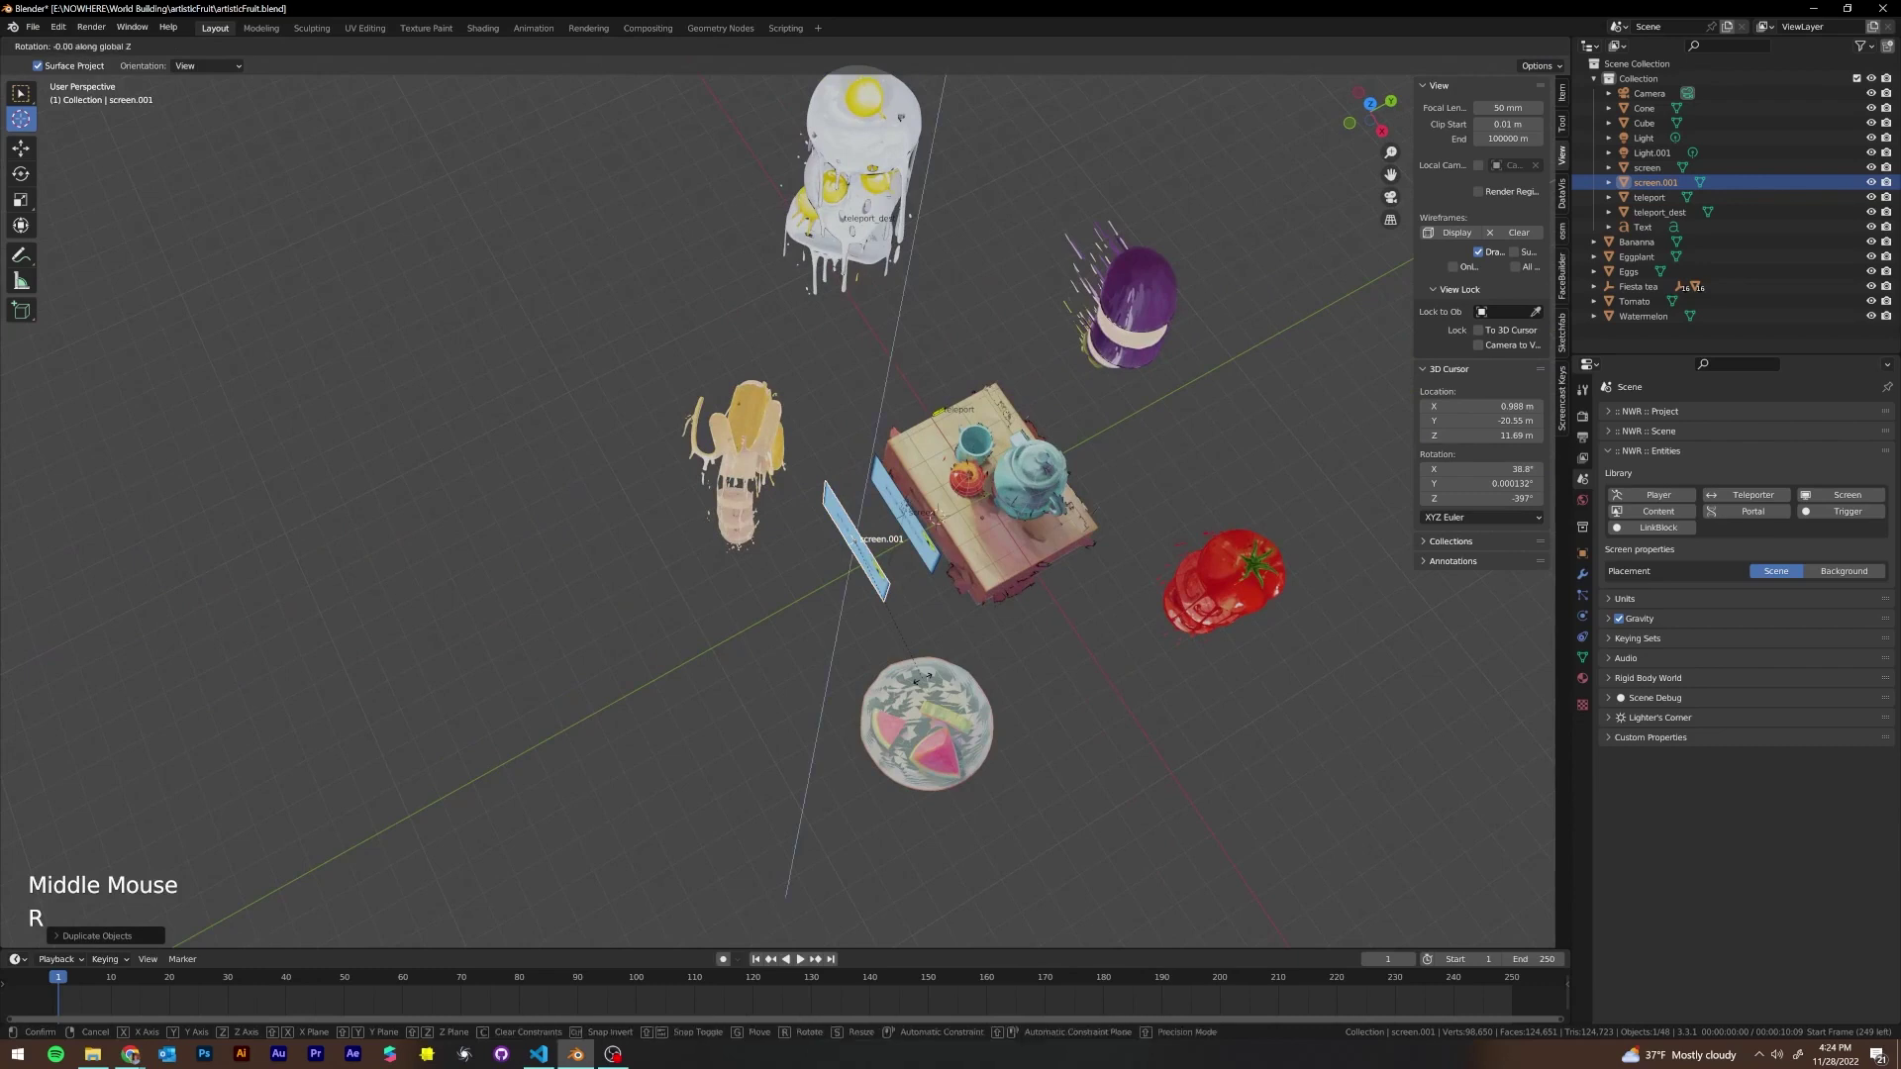
left_click(810, 672)
middle_click_drag(816, 670, 1022, 606)
key("r")
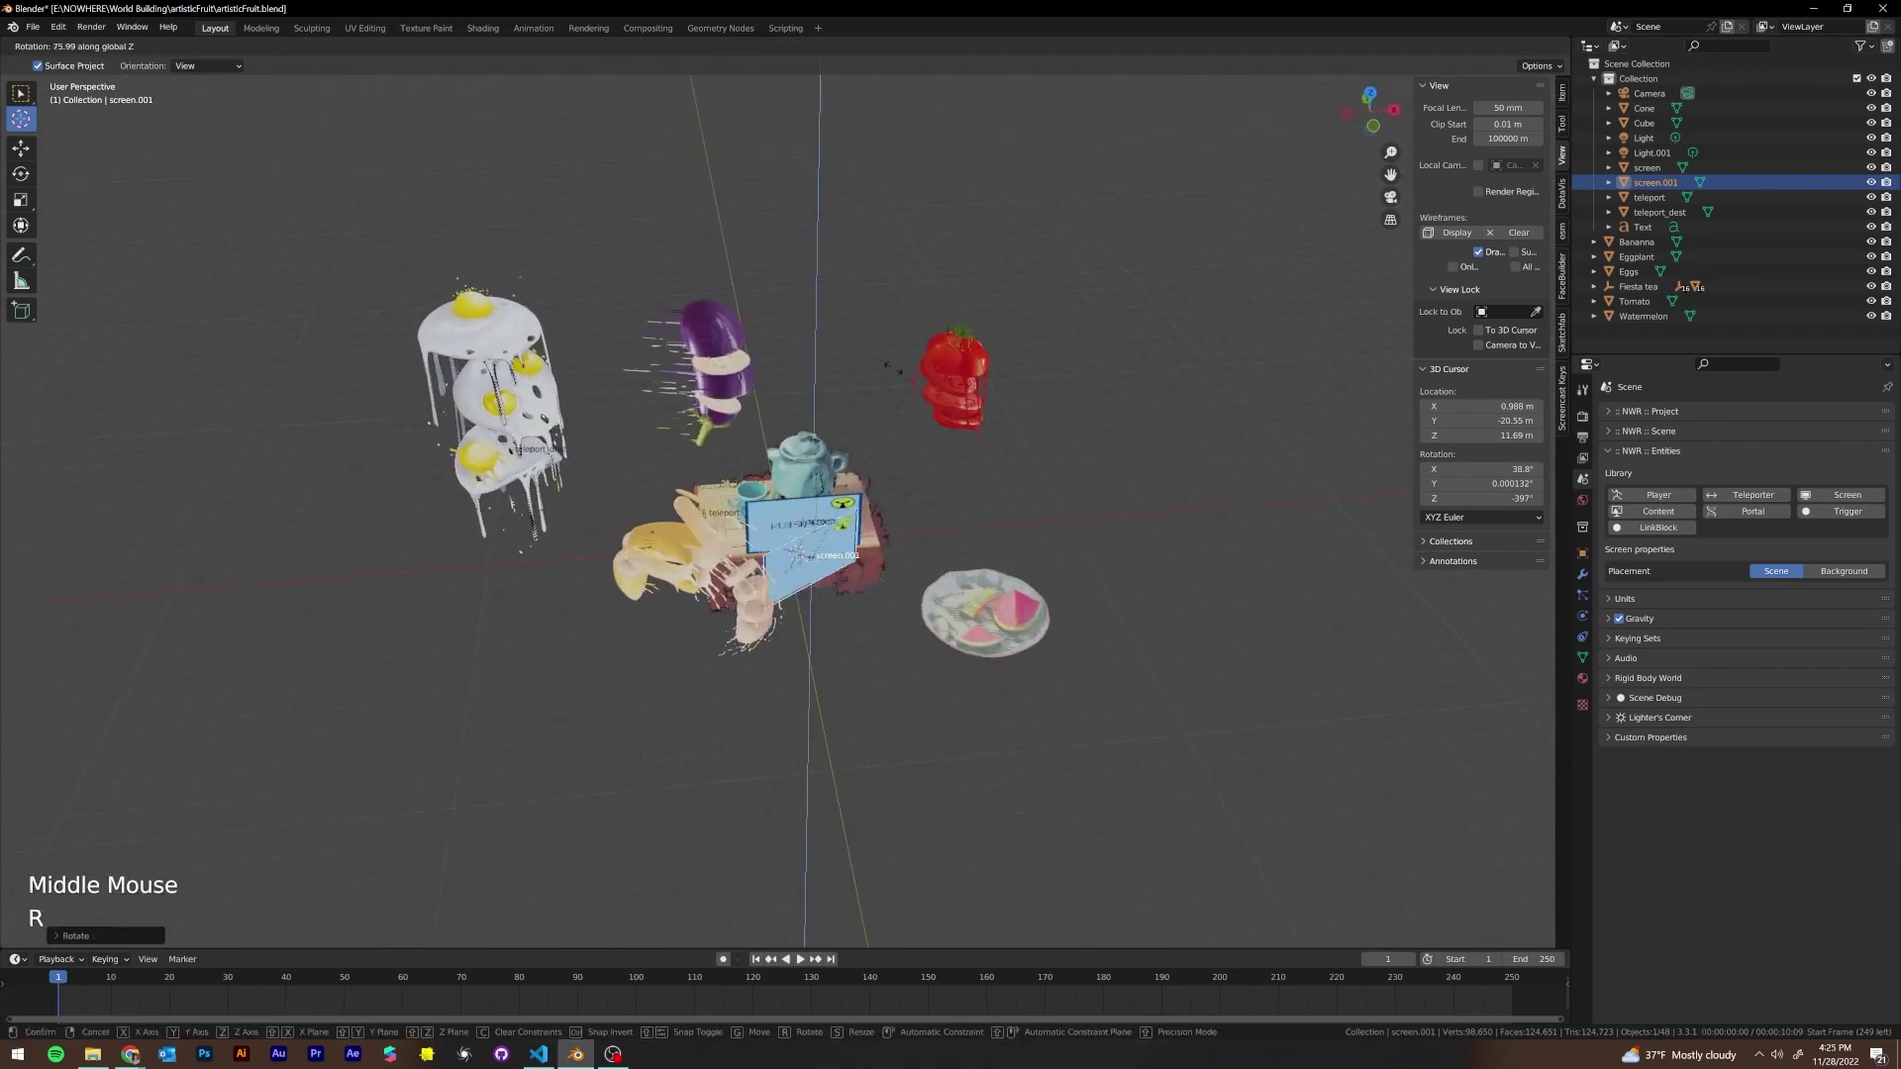
left_click(841, 592)
middle_click_drag(841, 592, 907, 634)
key("r")
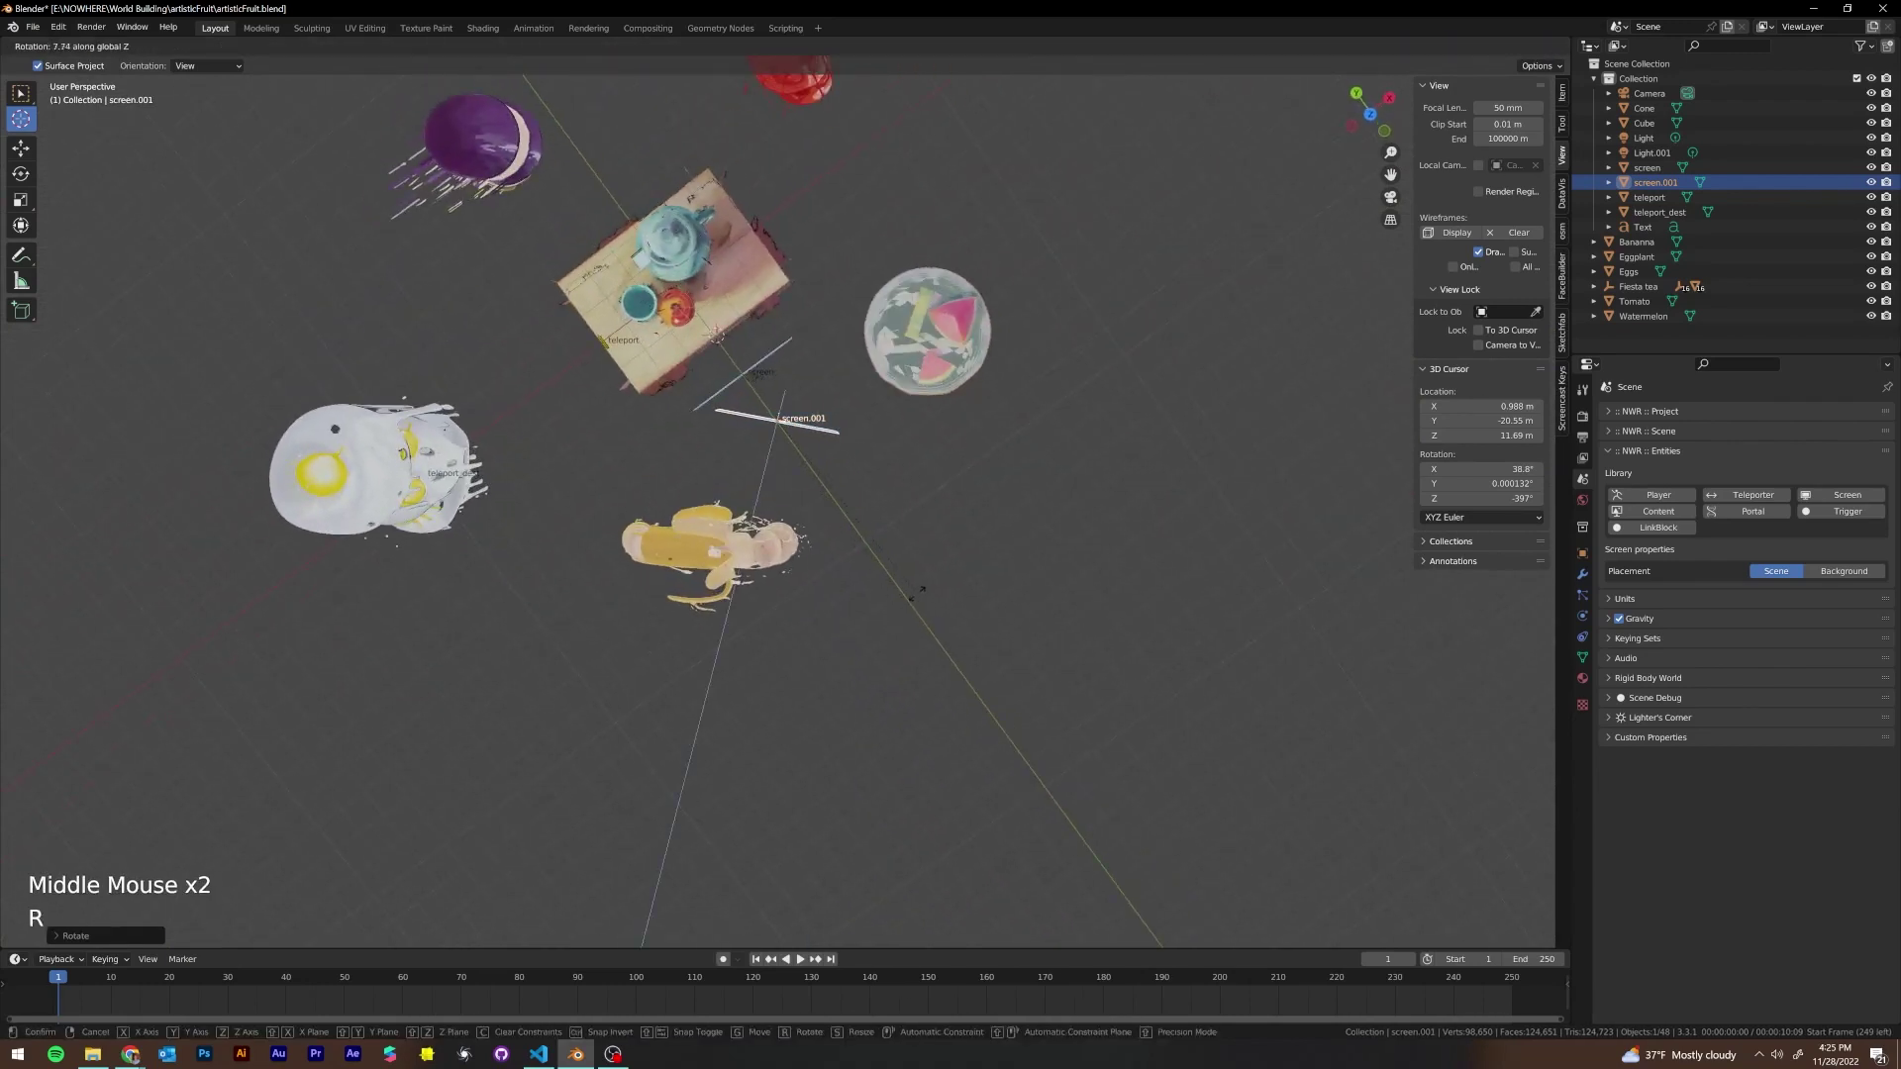
left_click(917, 592)
Move the second screen so one of its ends sits close to the end of the first screen, forming a V
key("g")
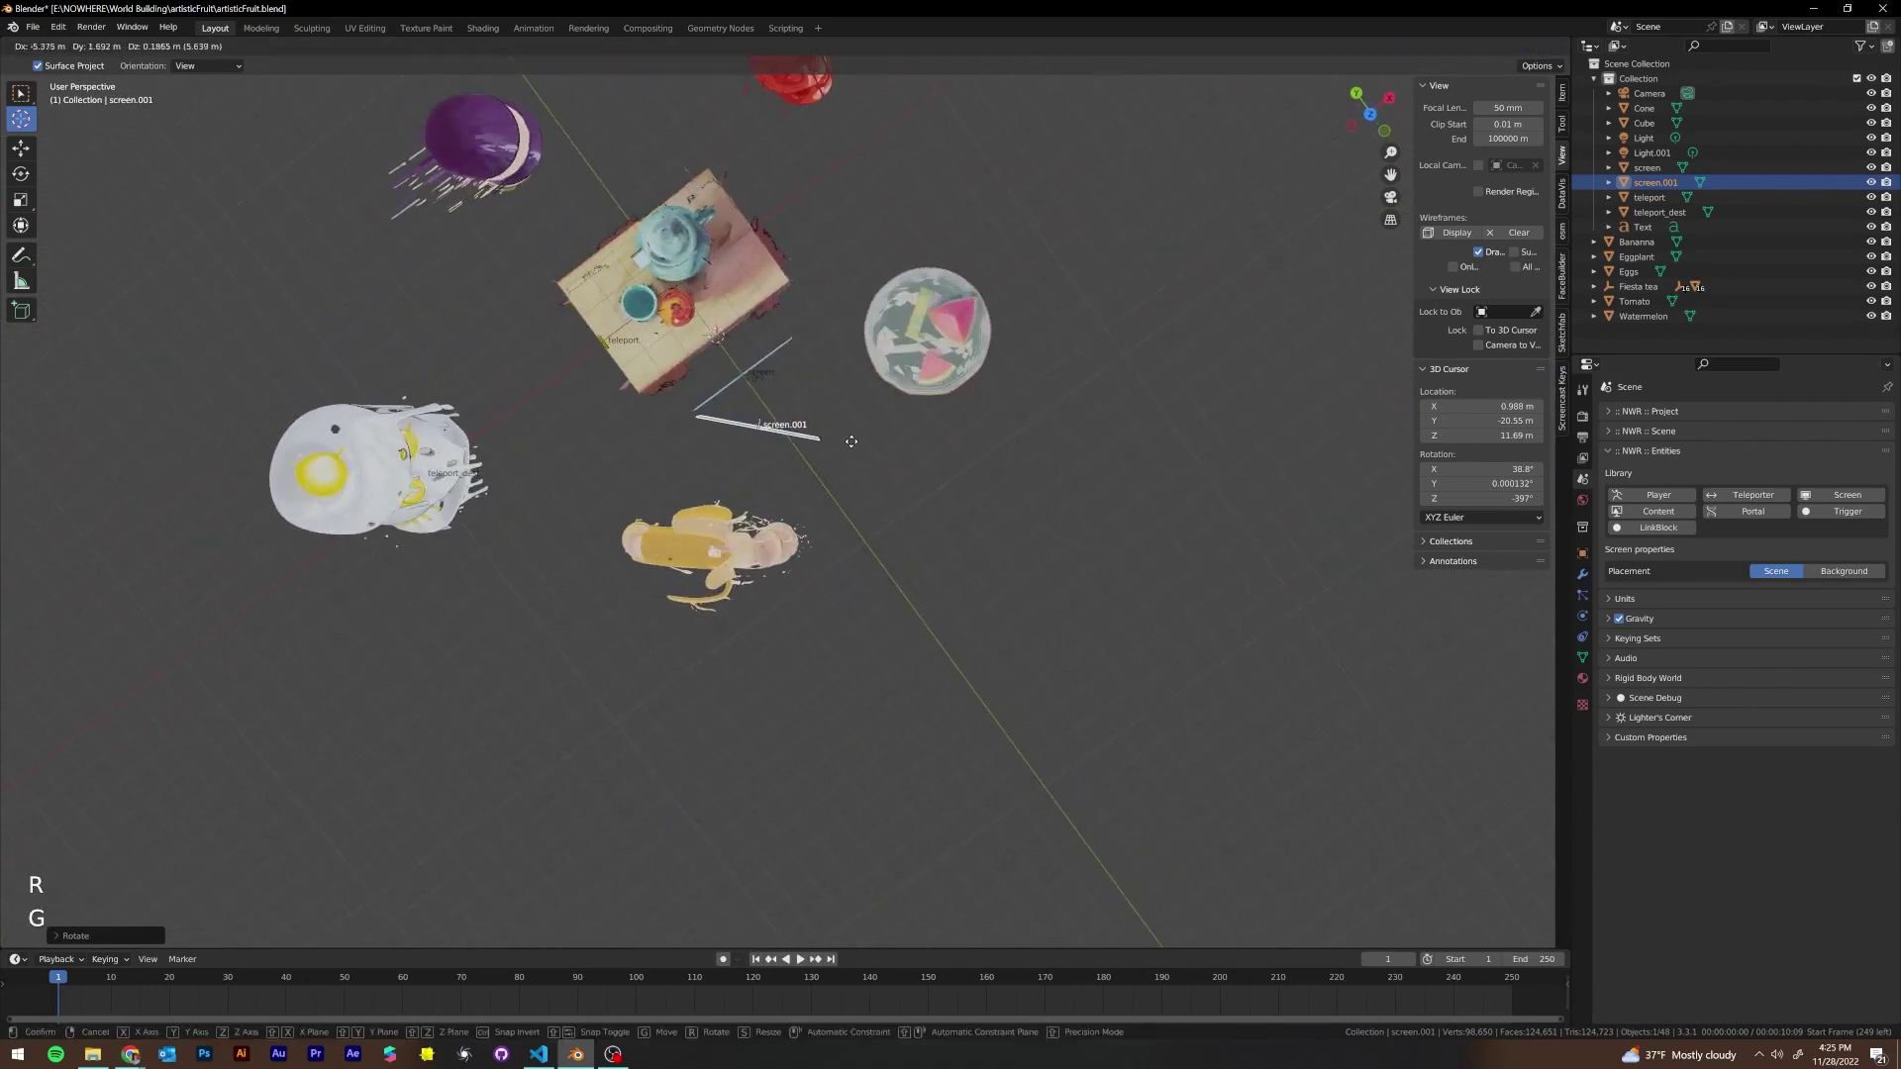
left_click(845, 432)
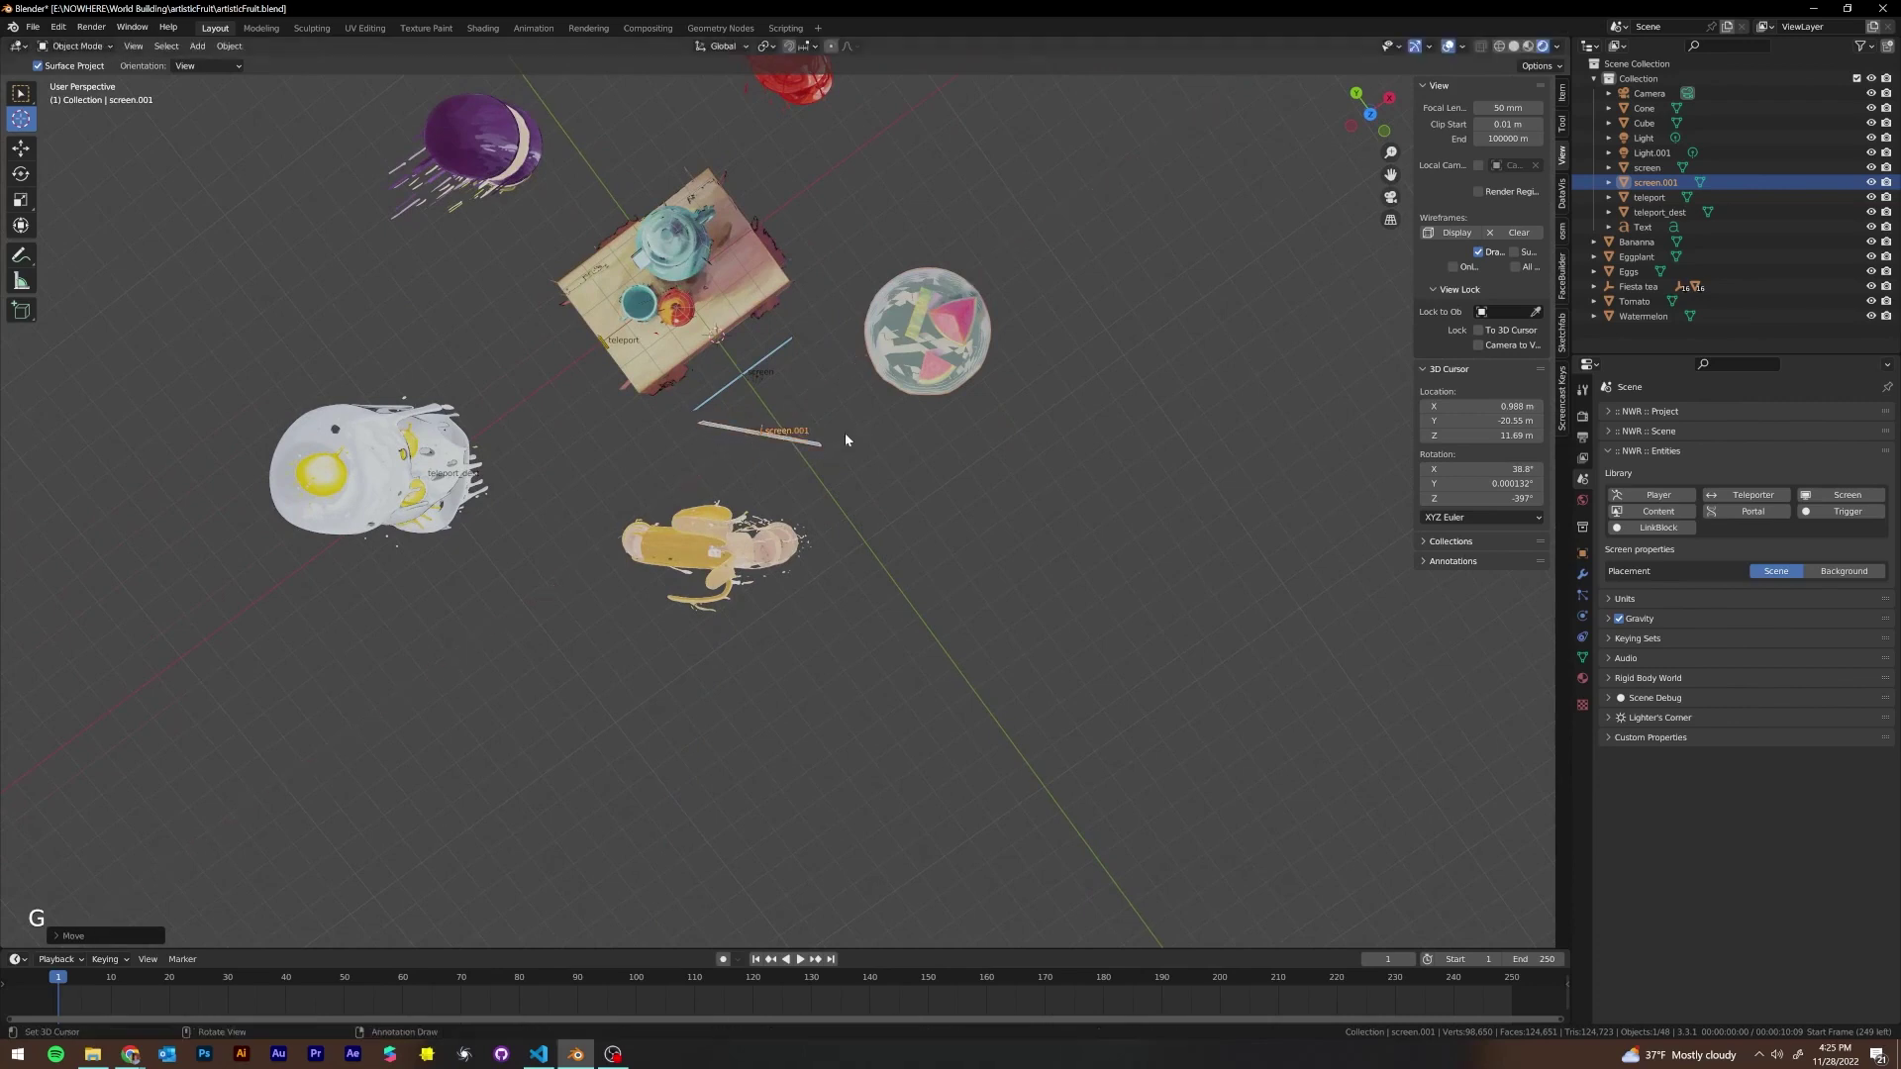
key("g")
key("y")
left_click(838, 432)
Duplicate the second screen, place the copy on the watermelon plate's side, and rotate it around Z toward the plate
middle_click_drag(883, 432, 1002, 330)
key("shift+d")
left_click(1085, 500)
key("r")
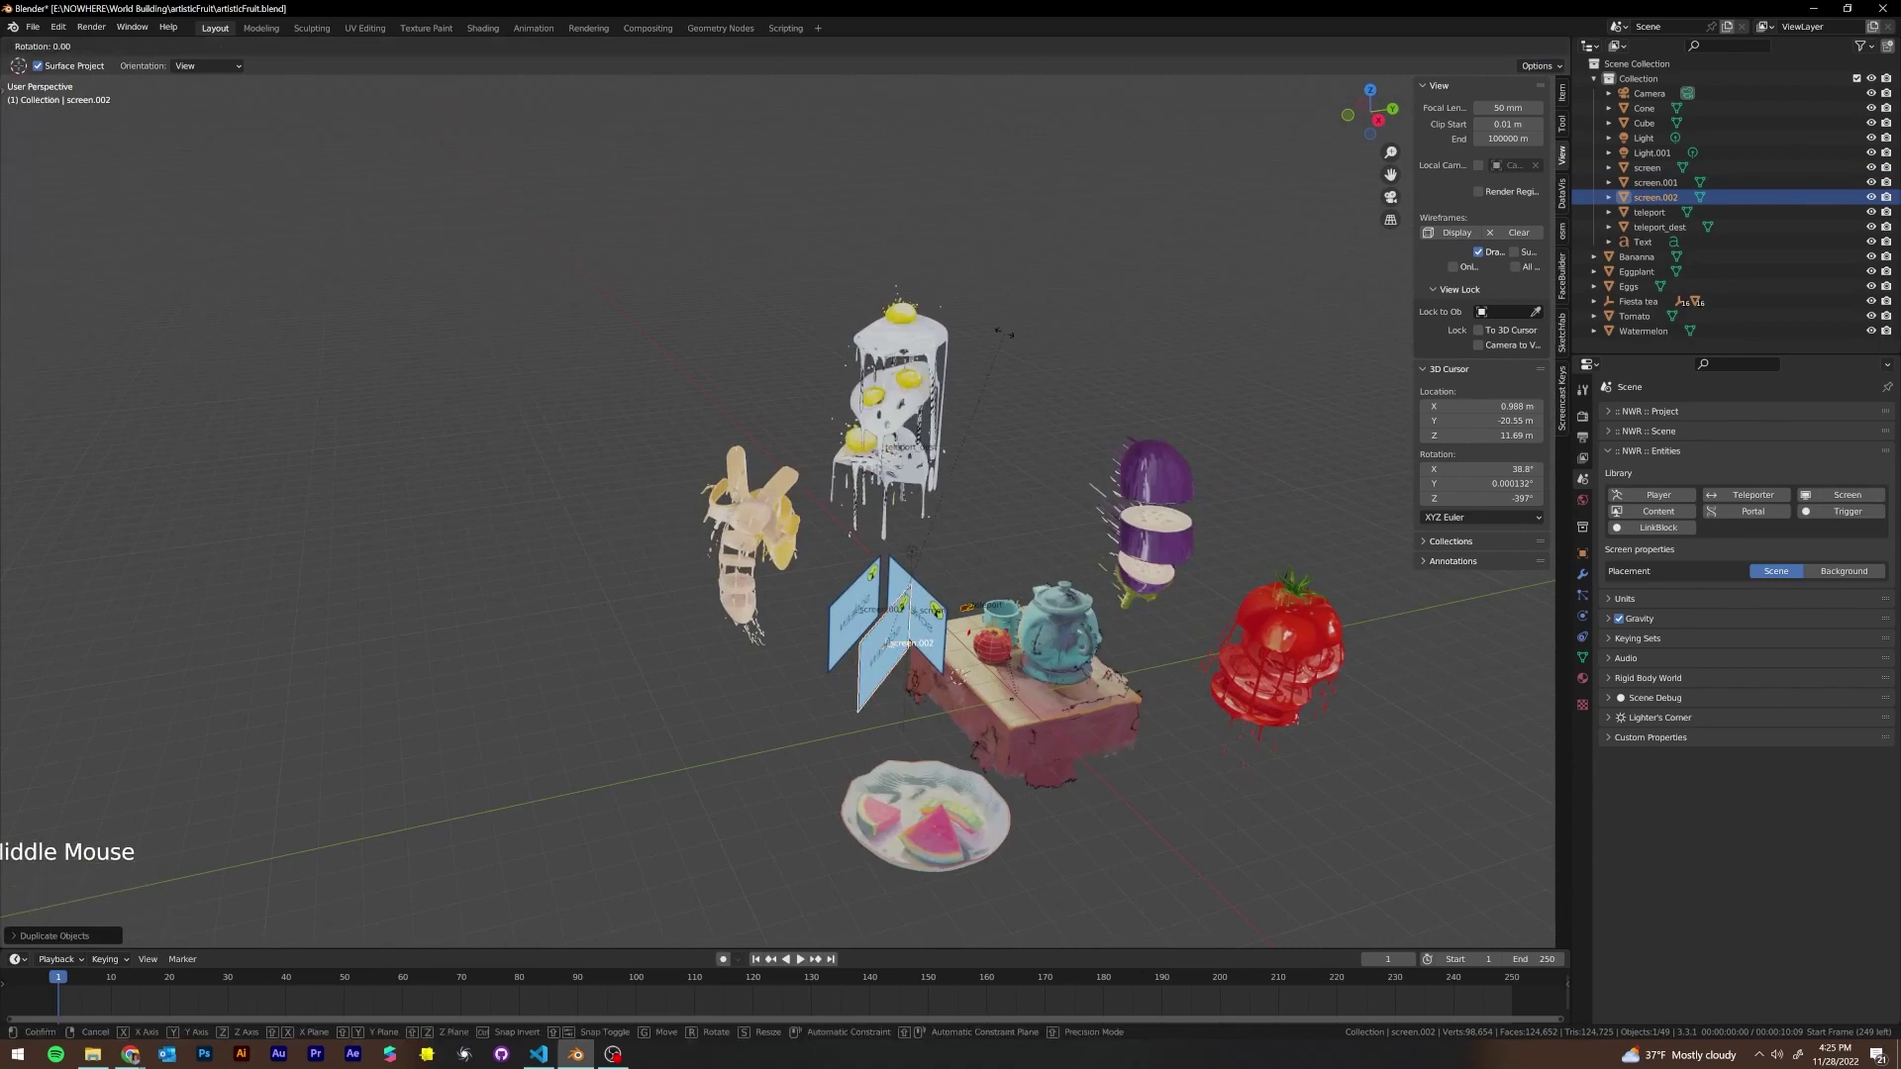
key("z")
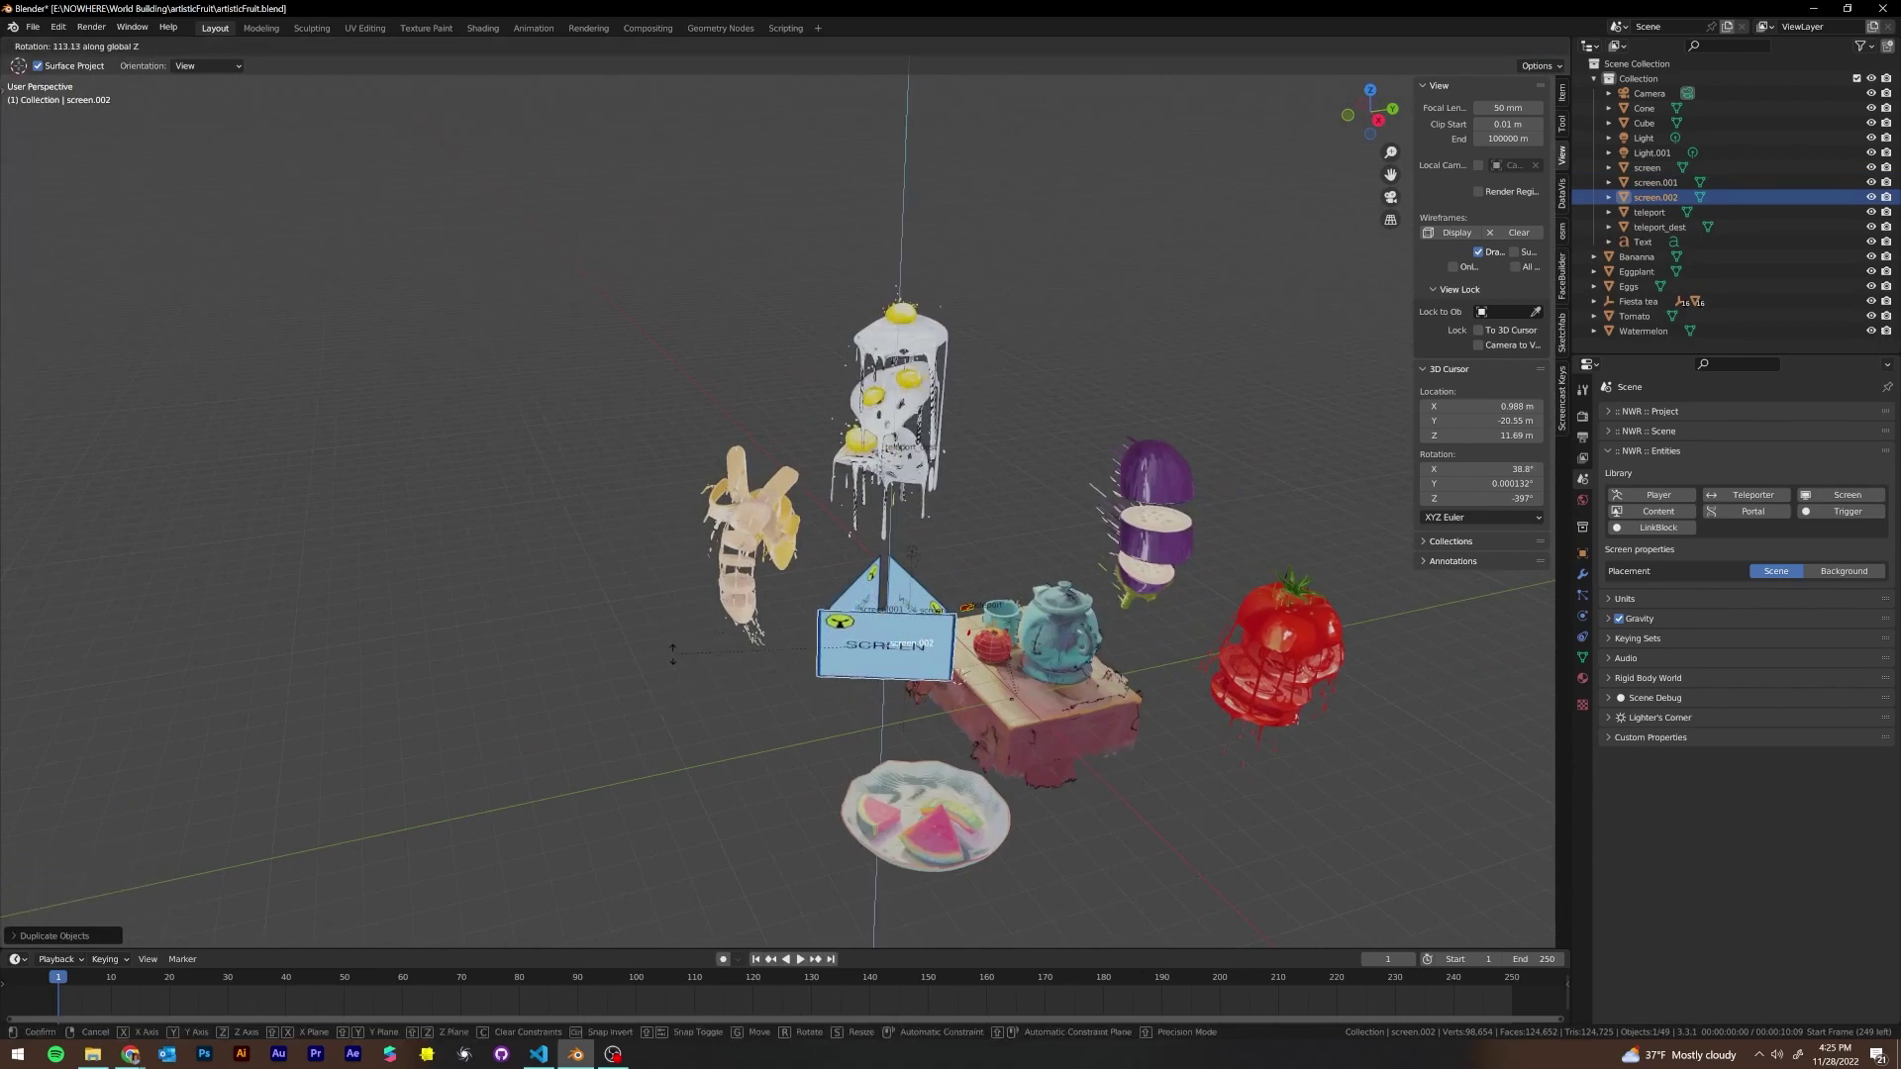
left_click(681, 675)
Fine-tune the third screen's rotation around Z so it closes the open side of the triangle
middle_click_drag(953, 681, 1089, 693)
scroll(988, 634, "up", 2)
middle_click_drag(1089, 693, 808, 524)
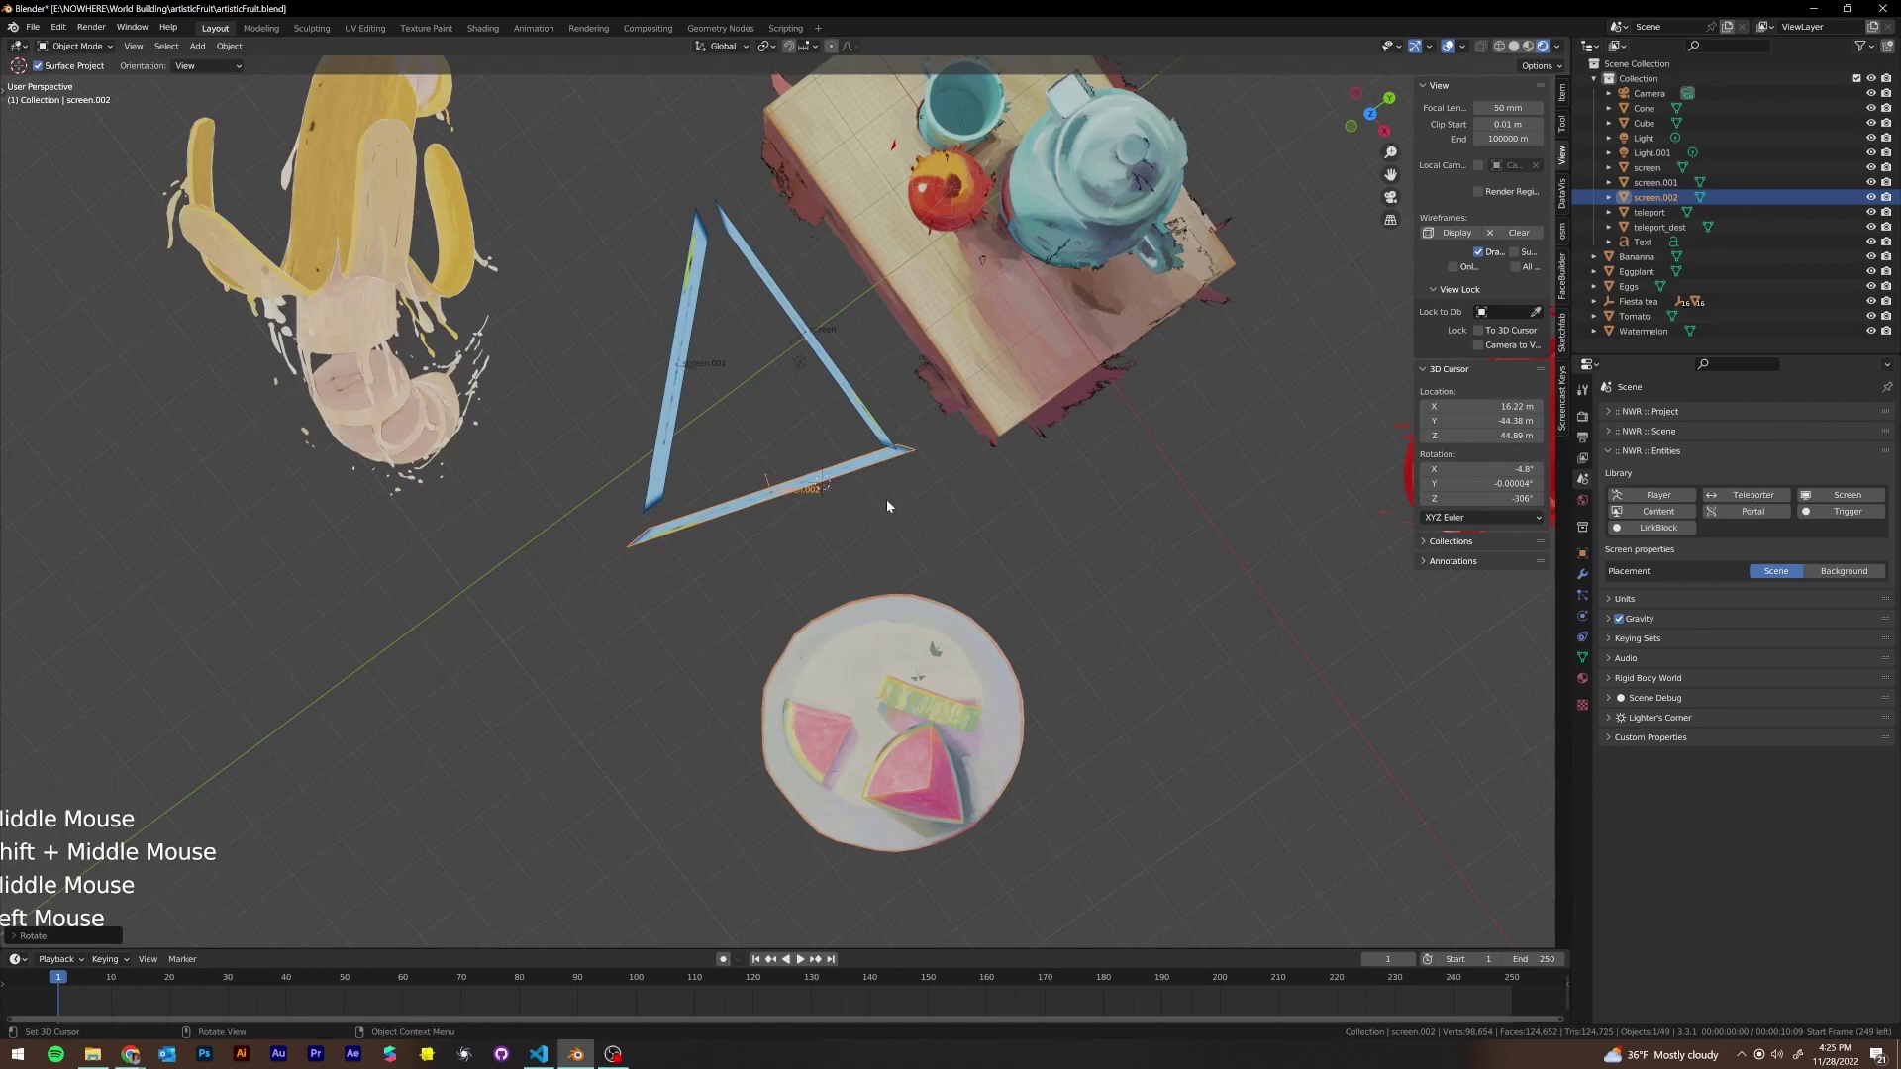
middle_click_drag(887, 499, 759, 467)
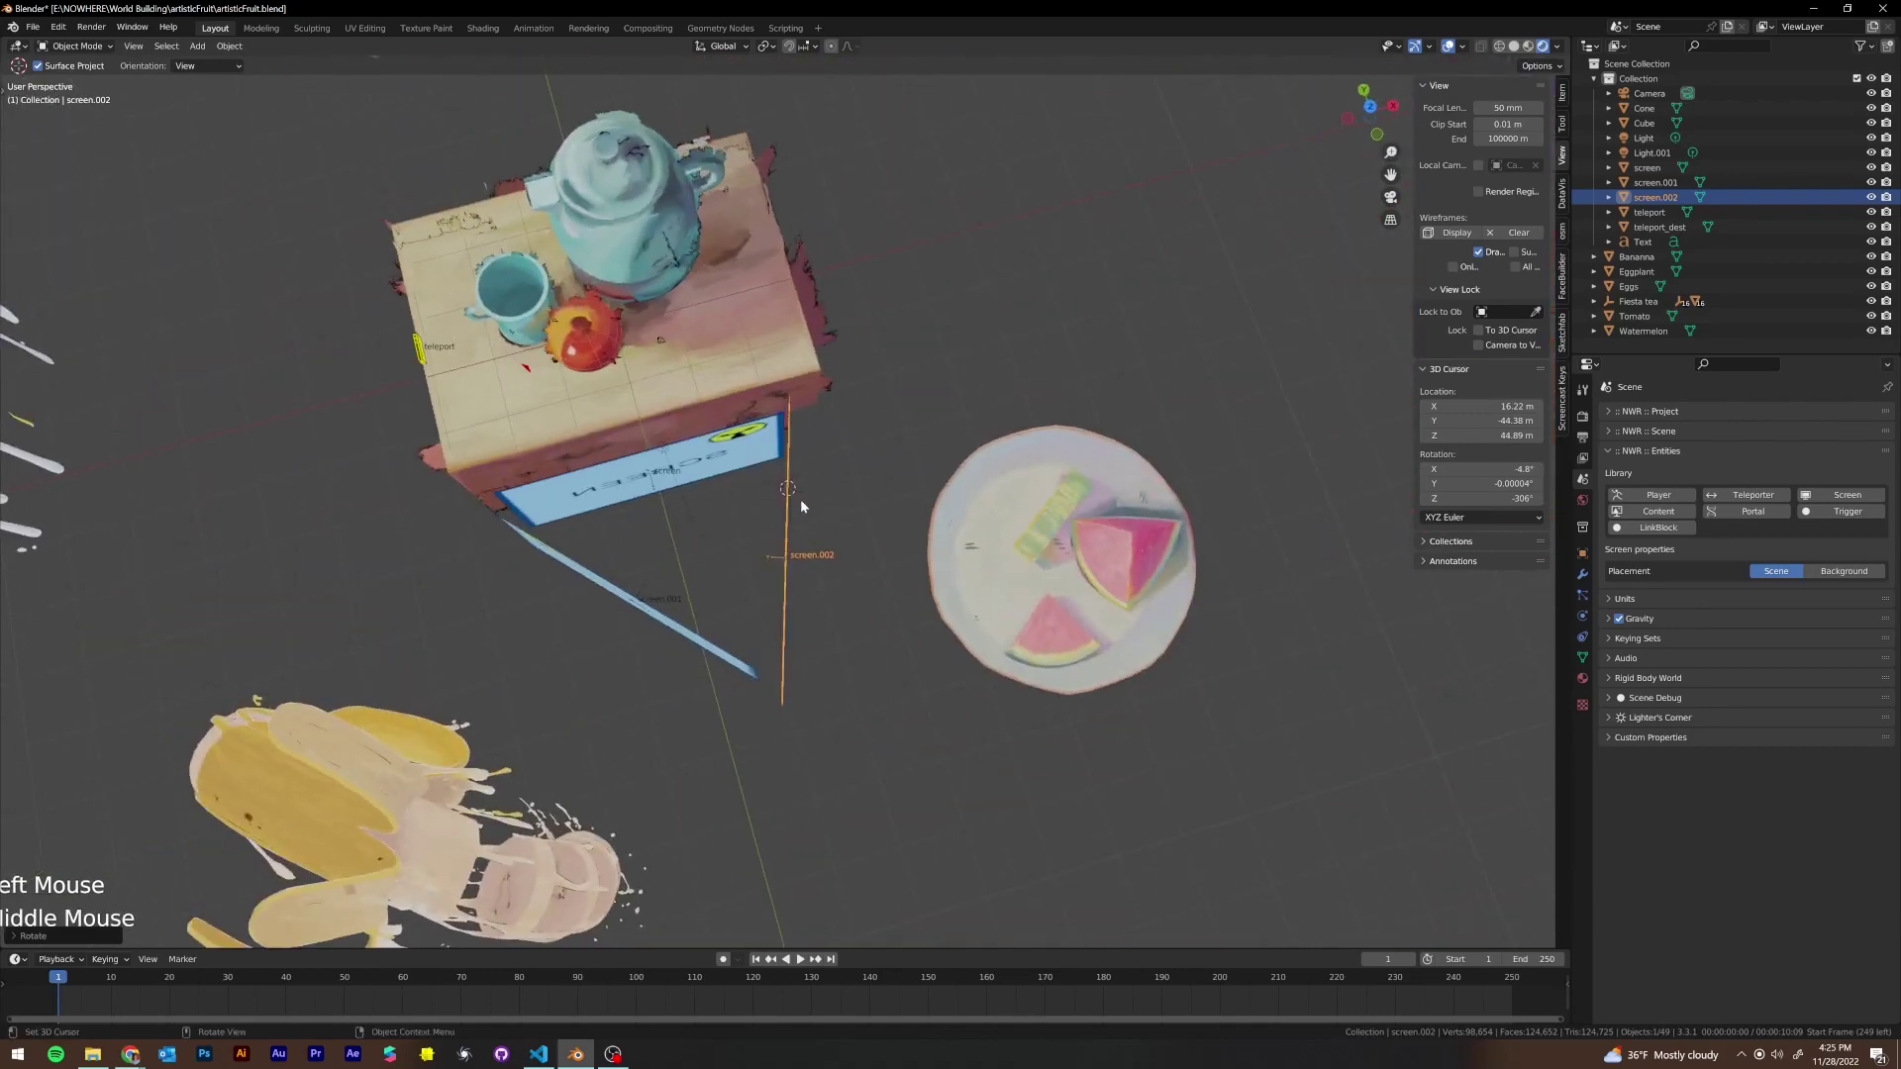
key("r")
key("z")
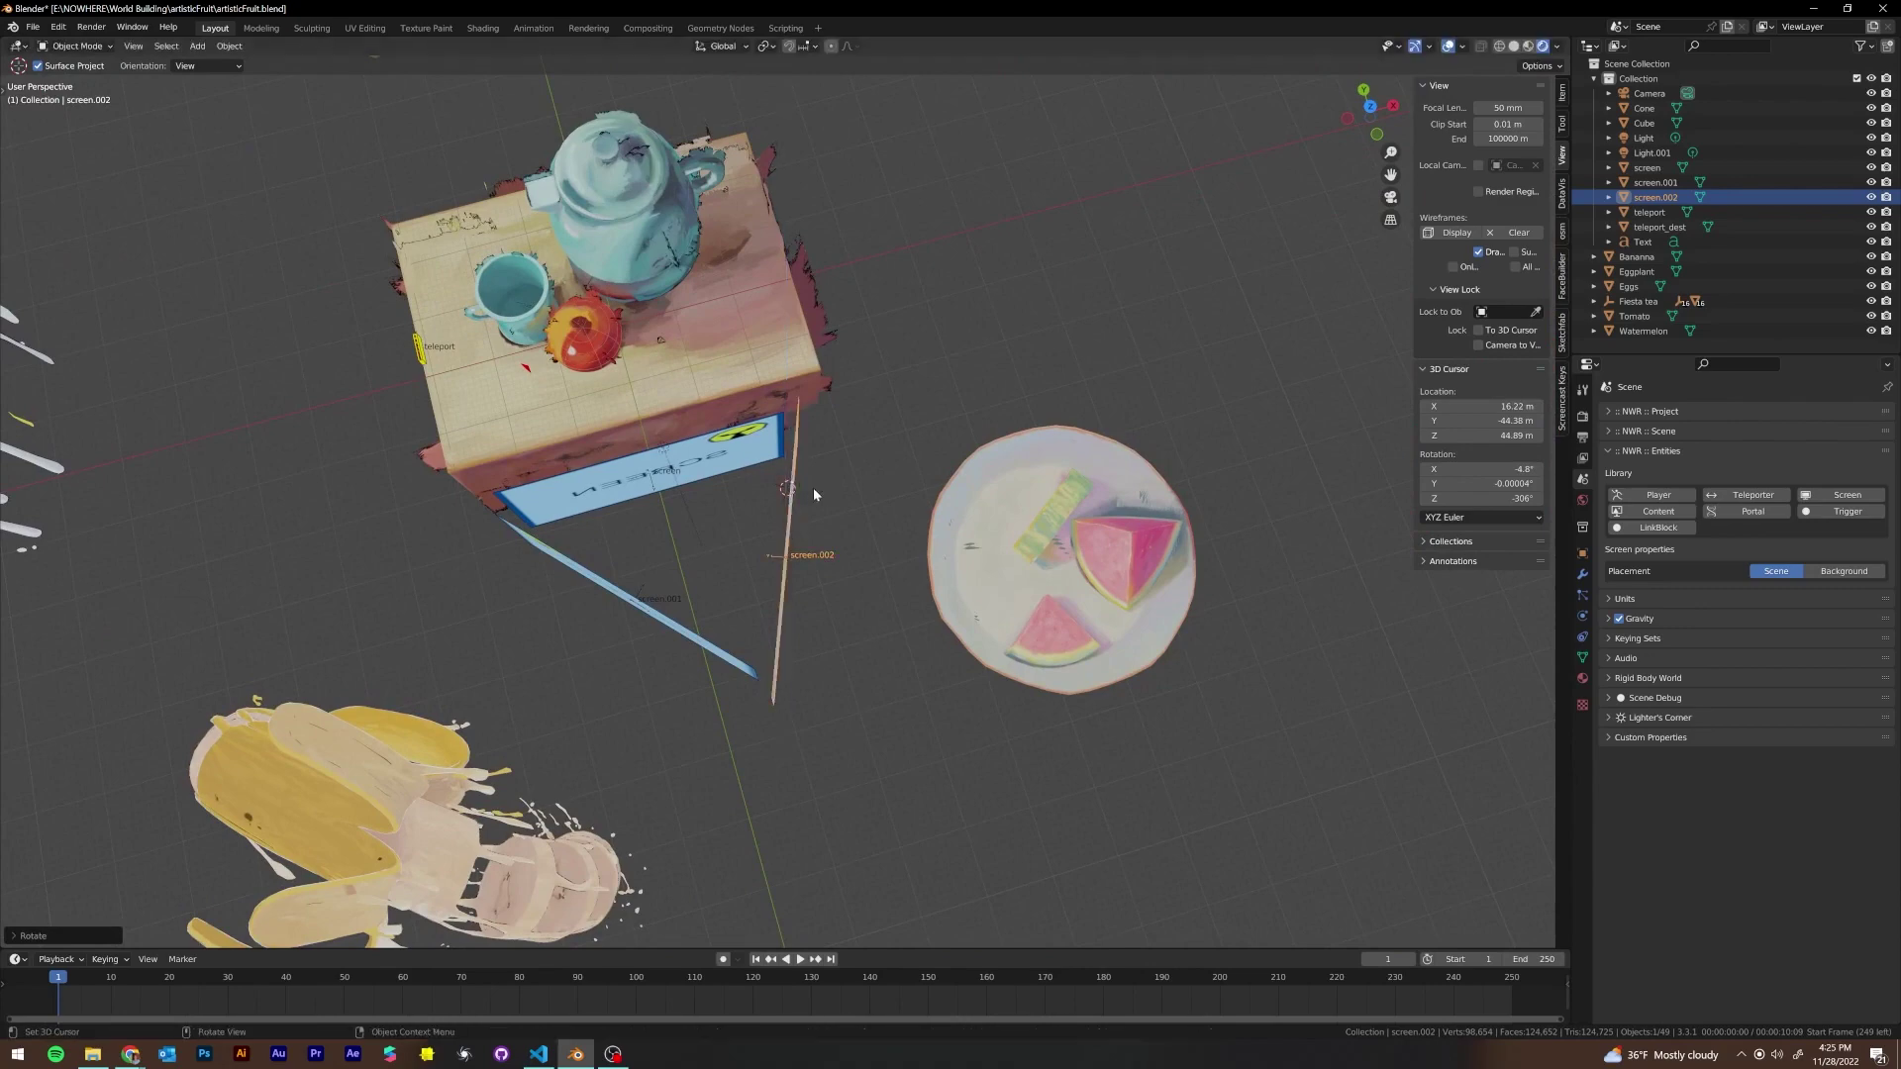
Move the third screen along X toward the watermelon plate, leaving a gap to the first screen
scroll(849, 499, "down", 2)
middle_click_drag(849, 499, 871, 493)
key("g")
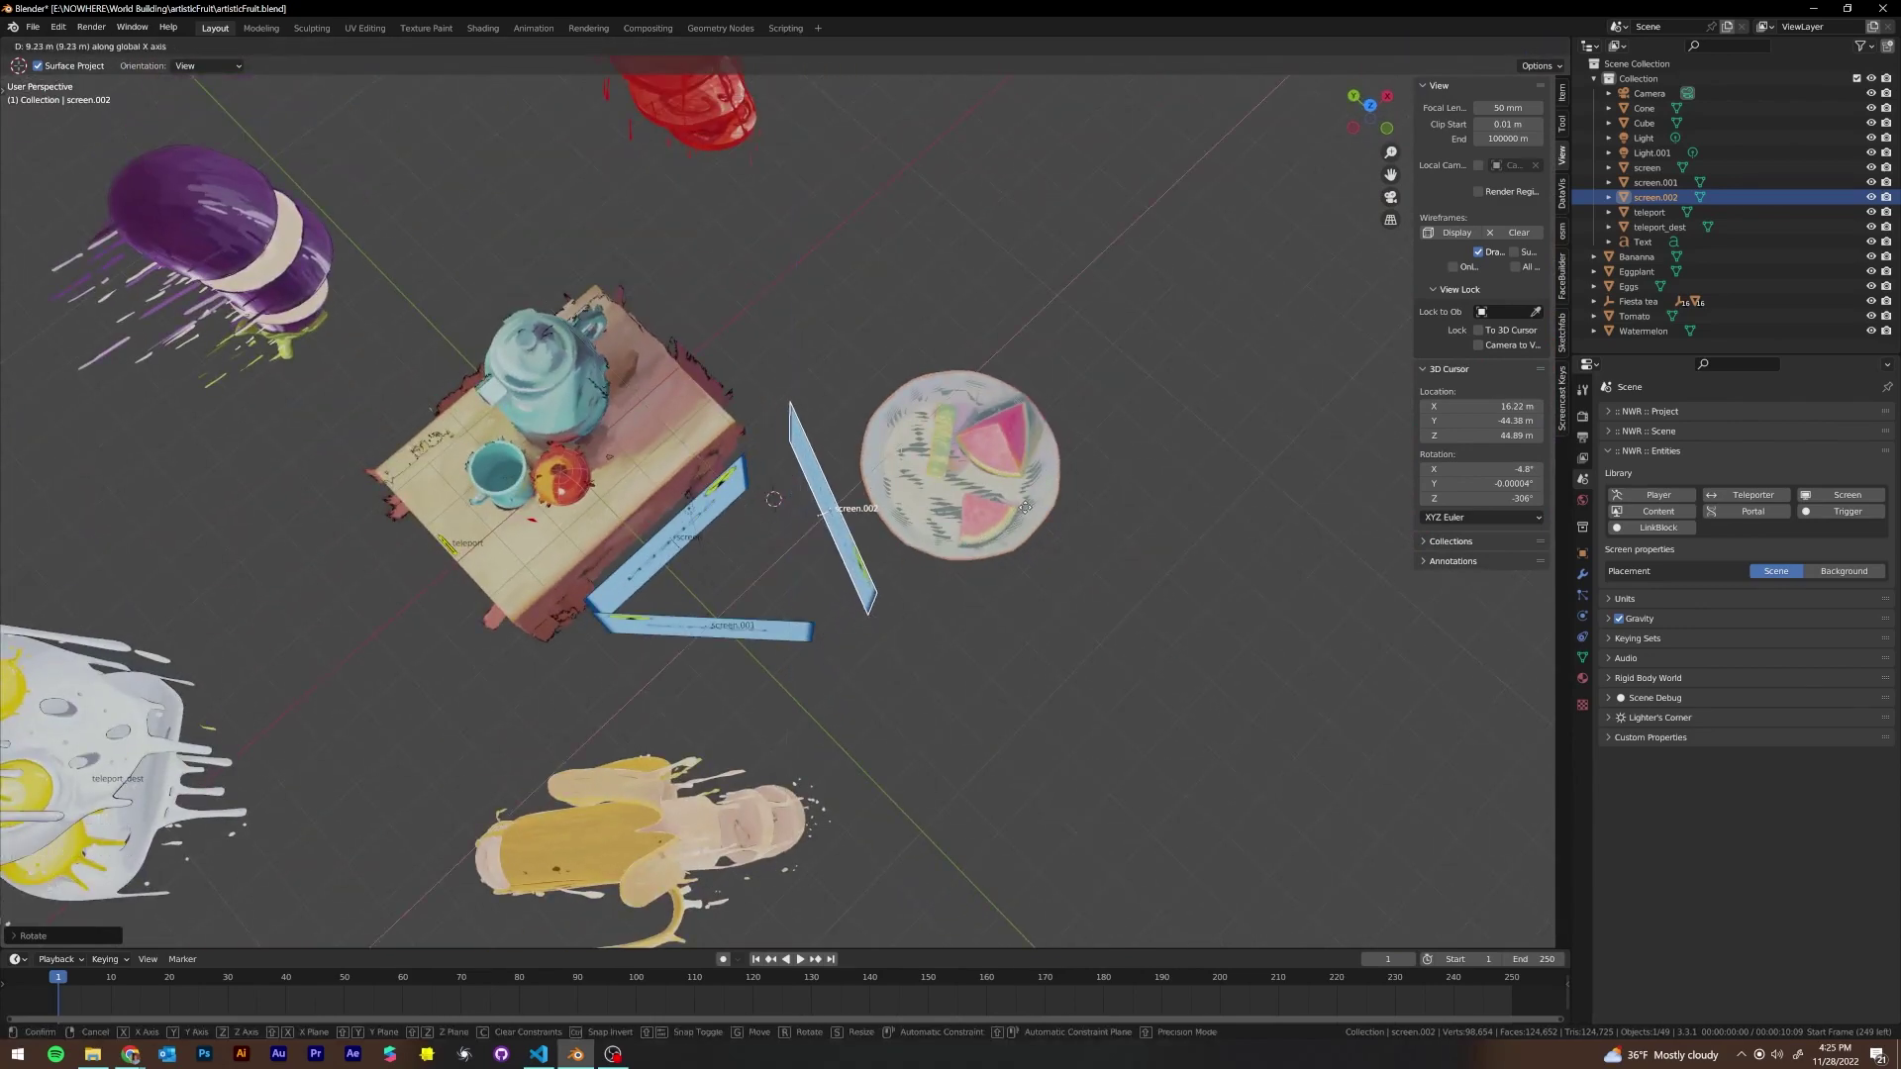
left_click(985, 528)
middle_click_drag(985, 528, 852, 578)
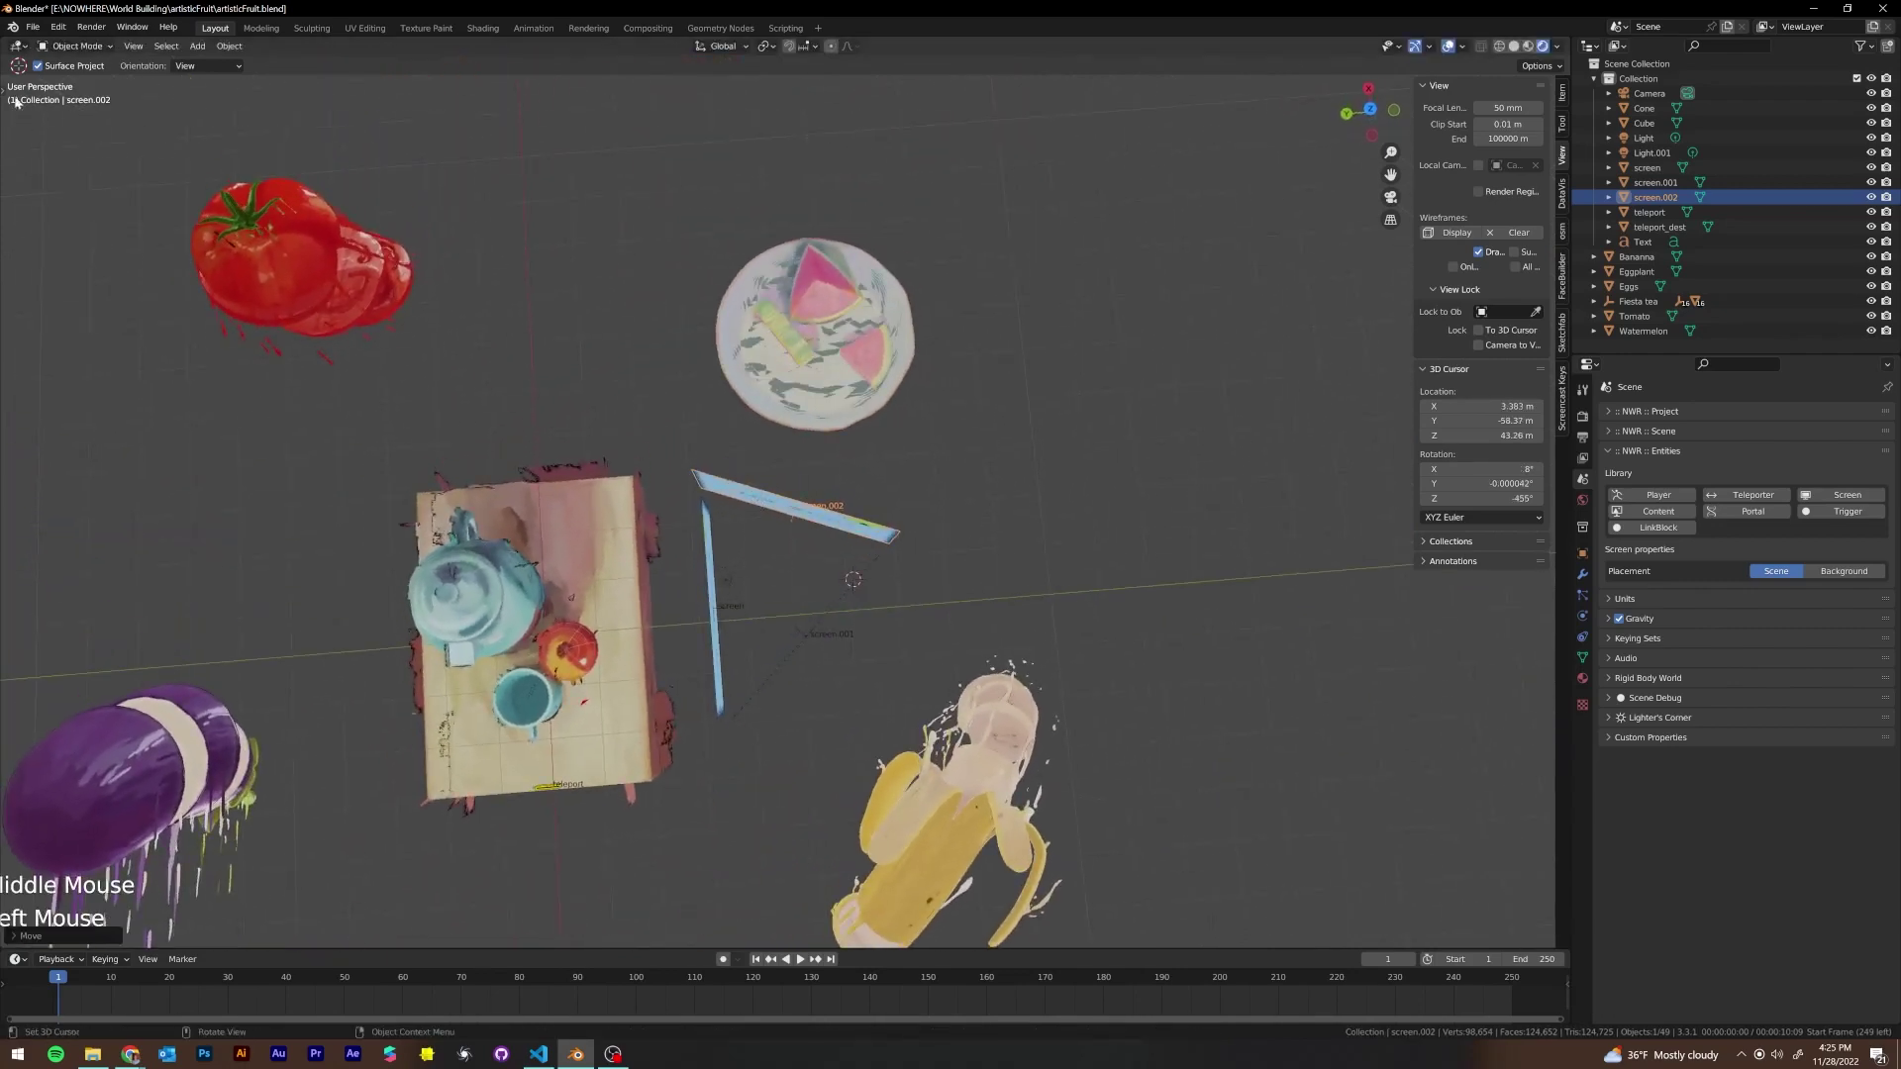
Shift the second screen outward to even out the triangle's corners, and select the first screen beside the table
left_click(792, 651)
middle_click_drag(792, 651, 731, 637)
key("g")
left_click(734, 636)
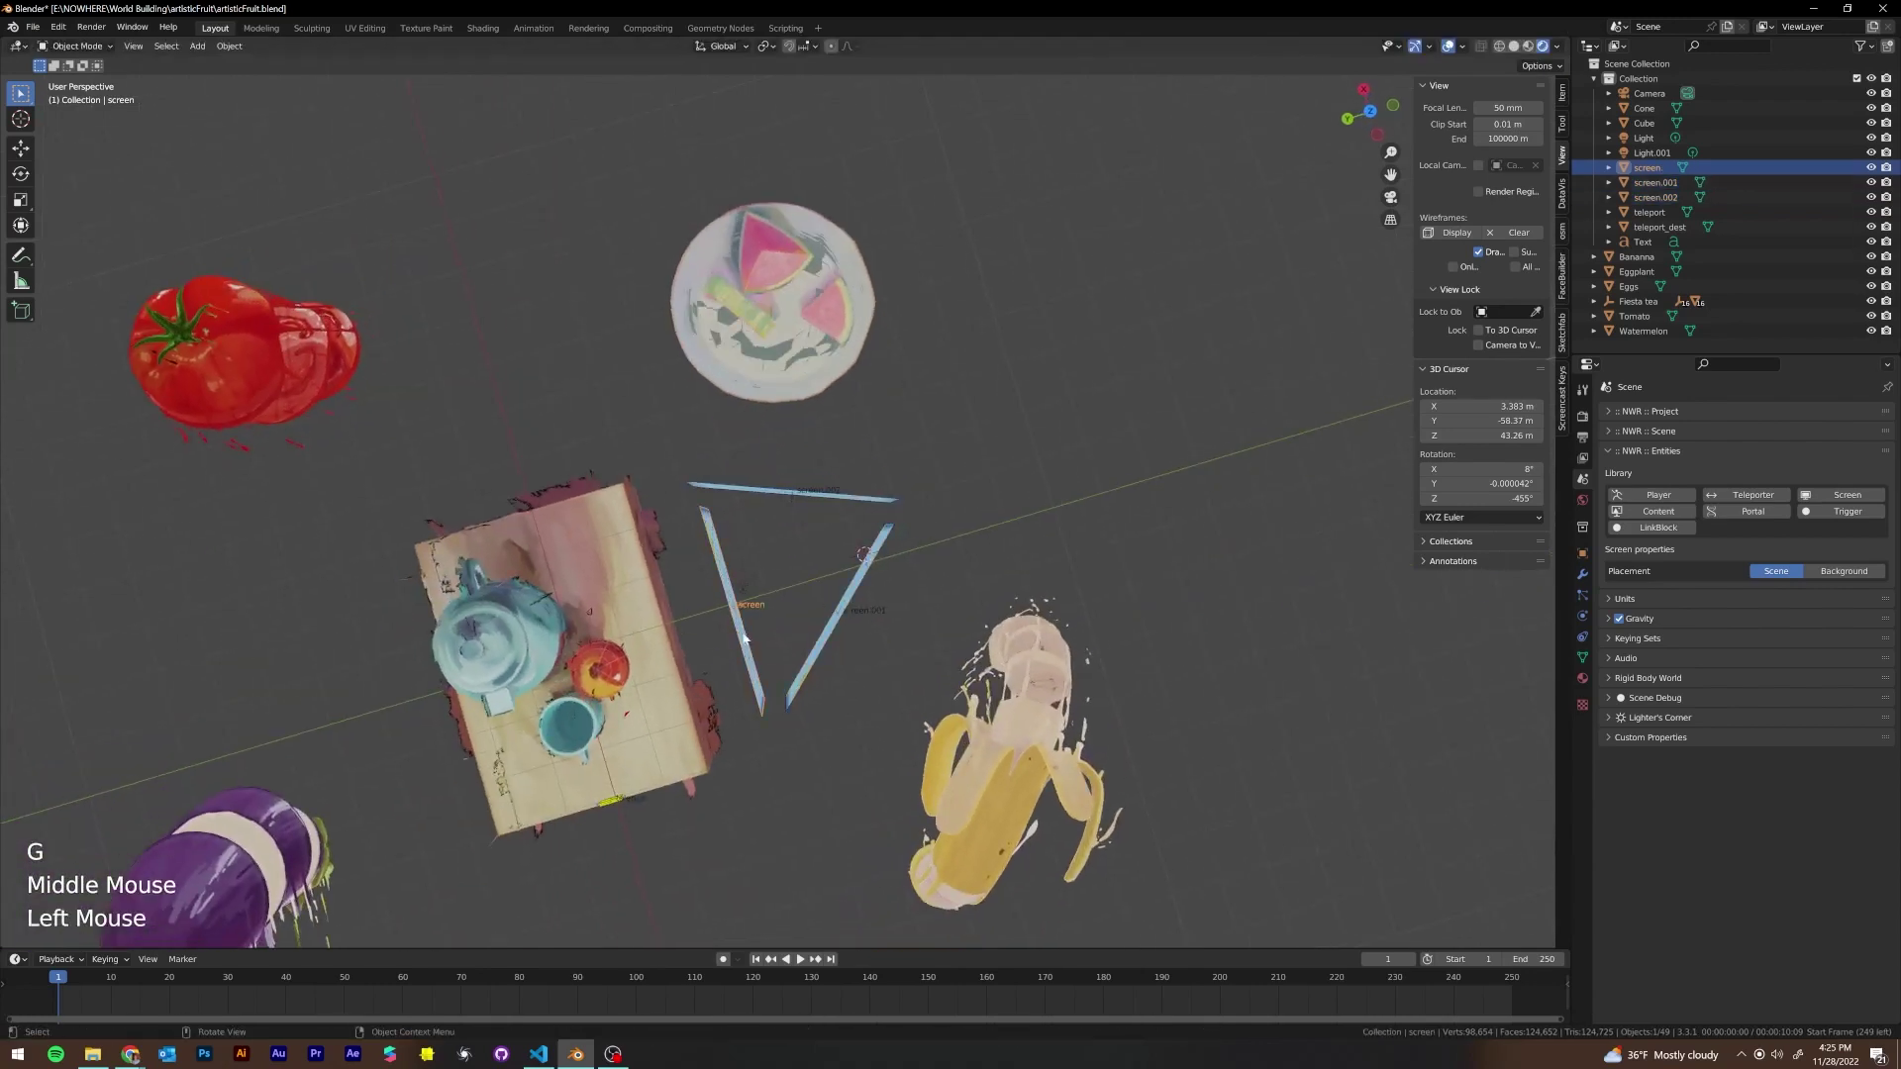
Move the first screen along X and then along Y to even out its gap to the triangle's other screens
key("g")
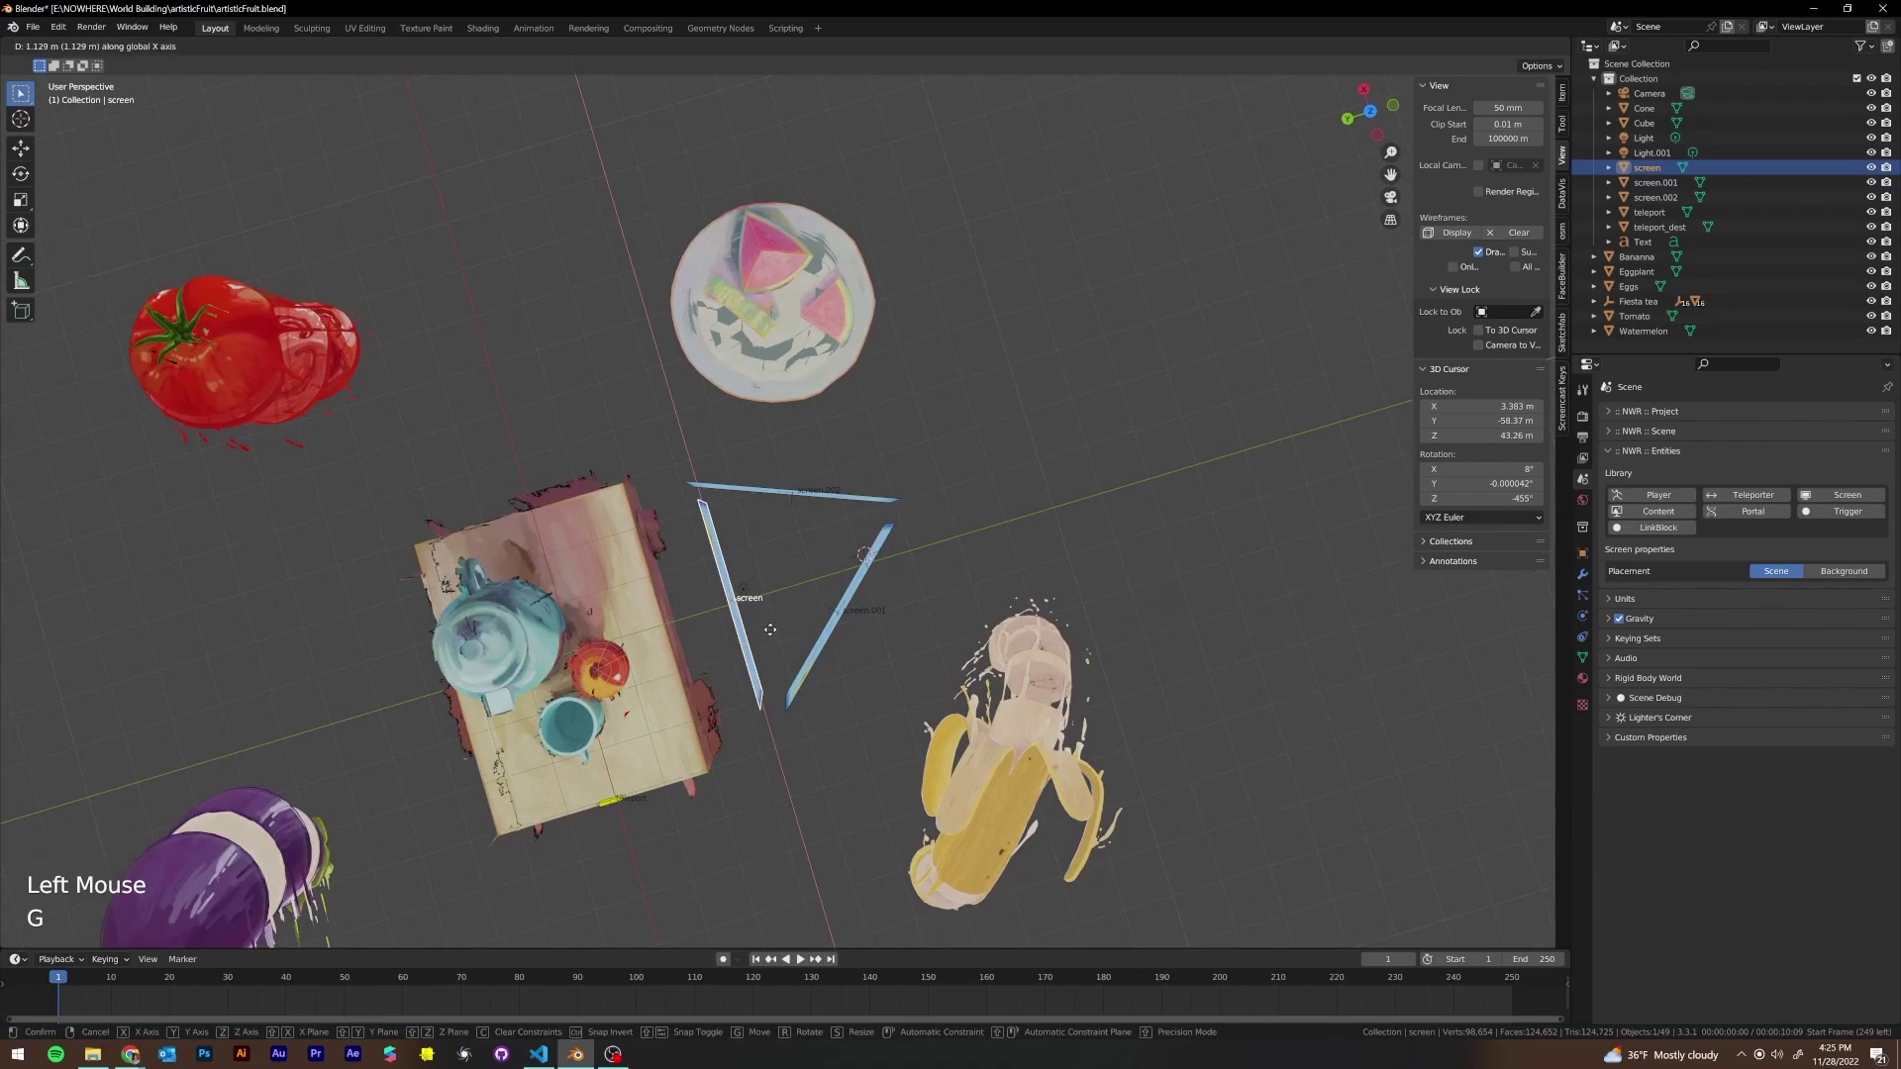
left_click(769, 630)
key("g")
key("y")
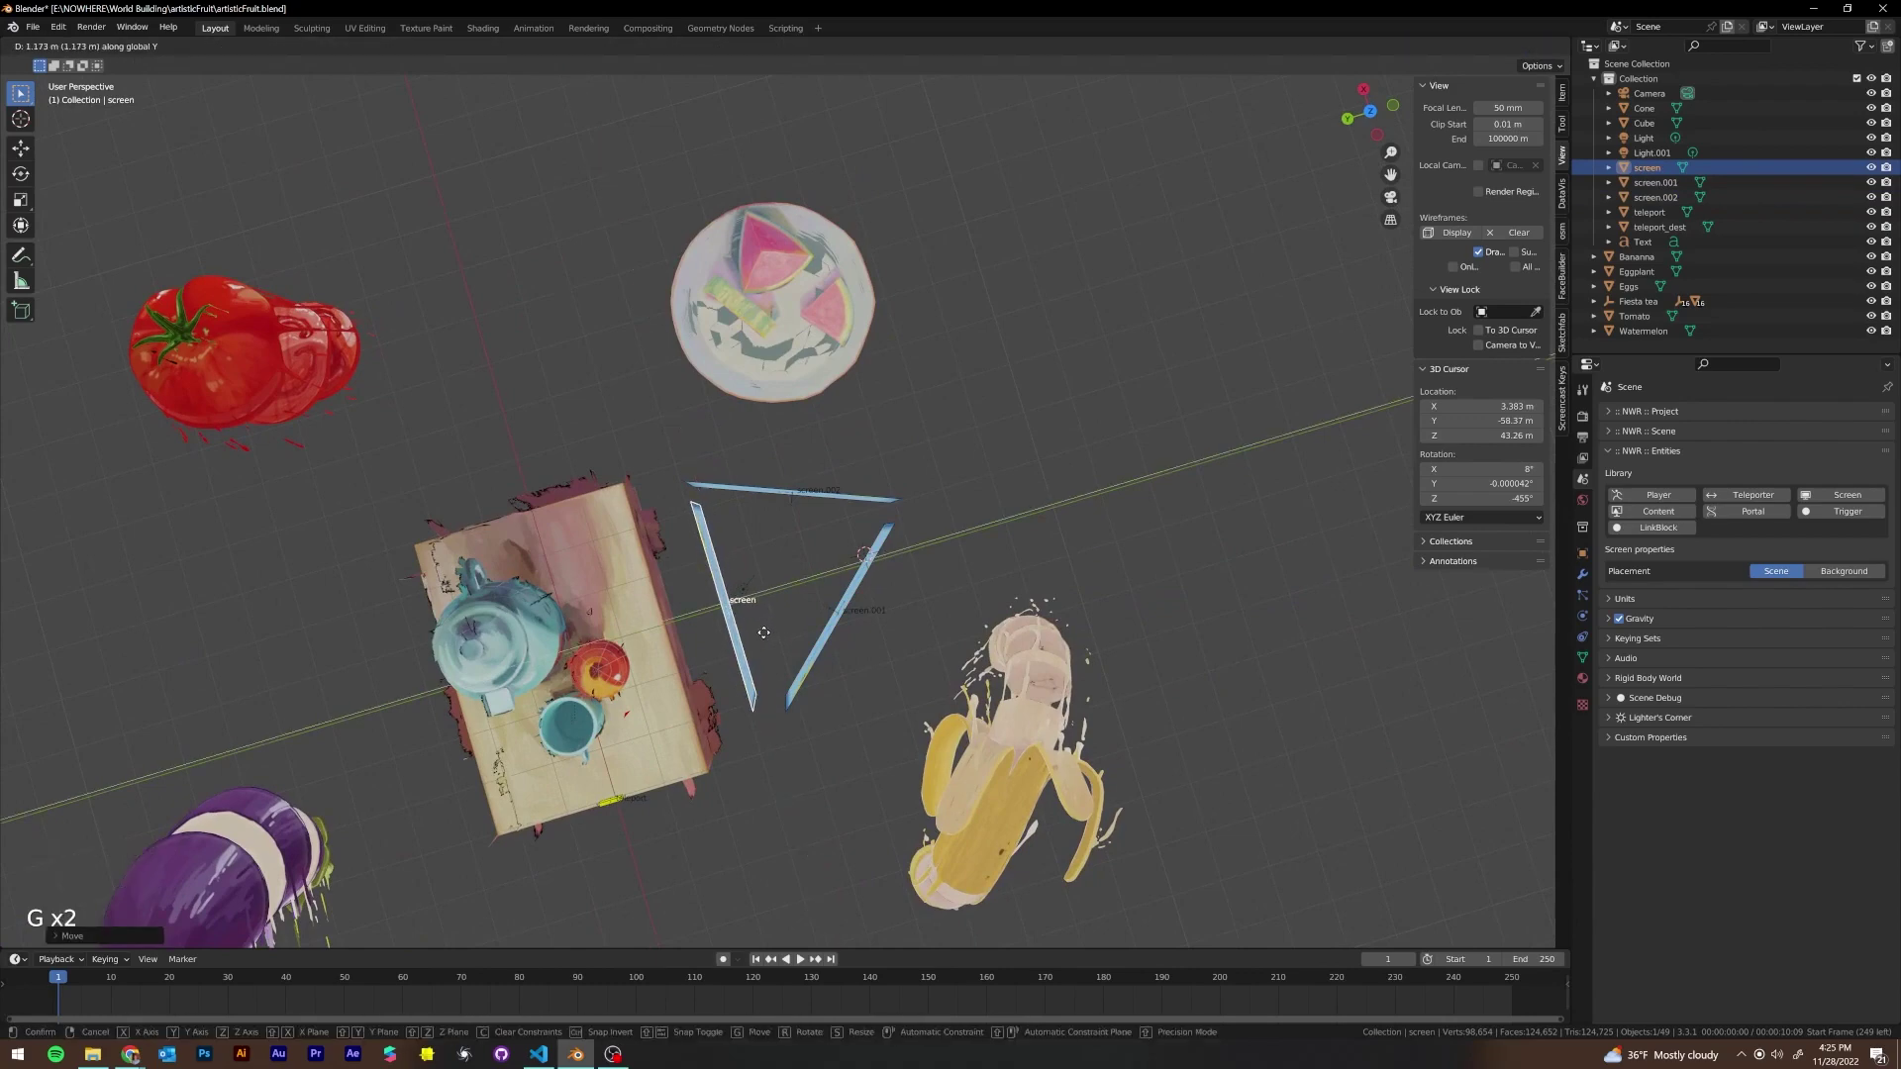
Set the 3D cursor on the eggplant's middle slice, add a Screen entity there, and rotate it around Z
middle_click_drag(764, 632, 861, 747)
scroll(796, 598, "down", 2)
scroll(1053, 670, "down", 1)
scroll(787, 619, "up", 1)
scroll(814, 619, "up", 2)
scroll(813, 619, "down", 1)
scroll(961, 634, "up", 1)
scroll(960, 634, "down", 1)
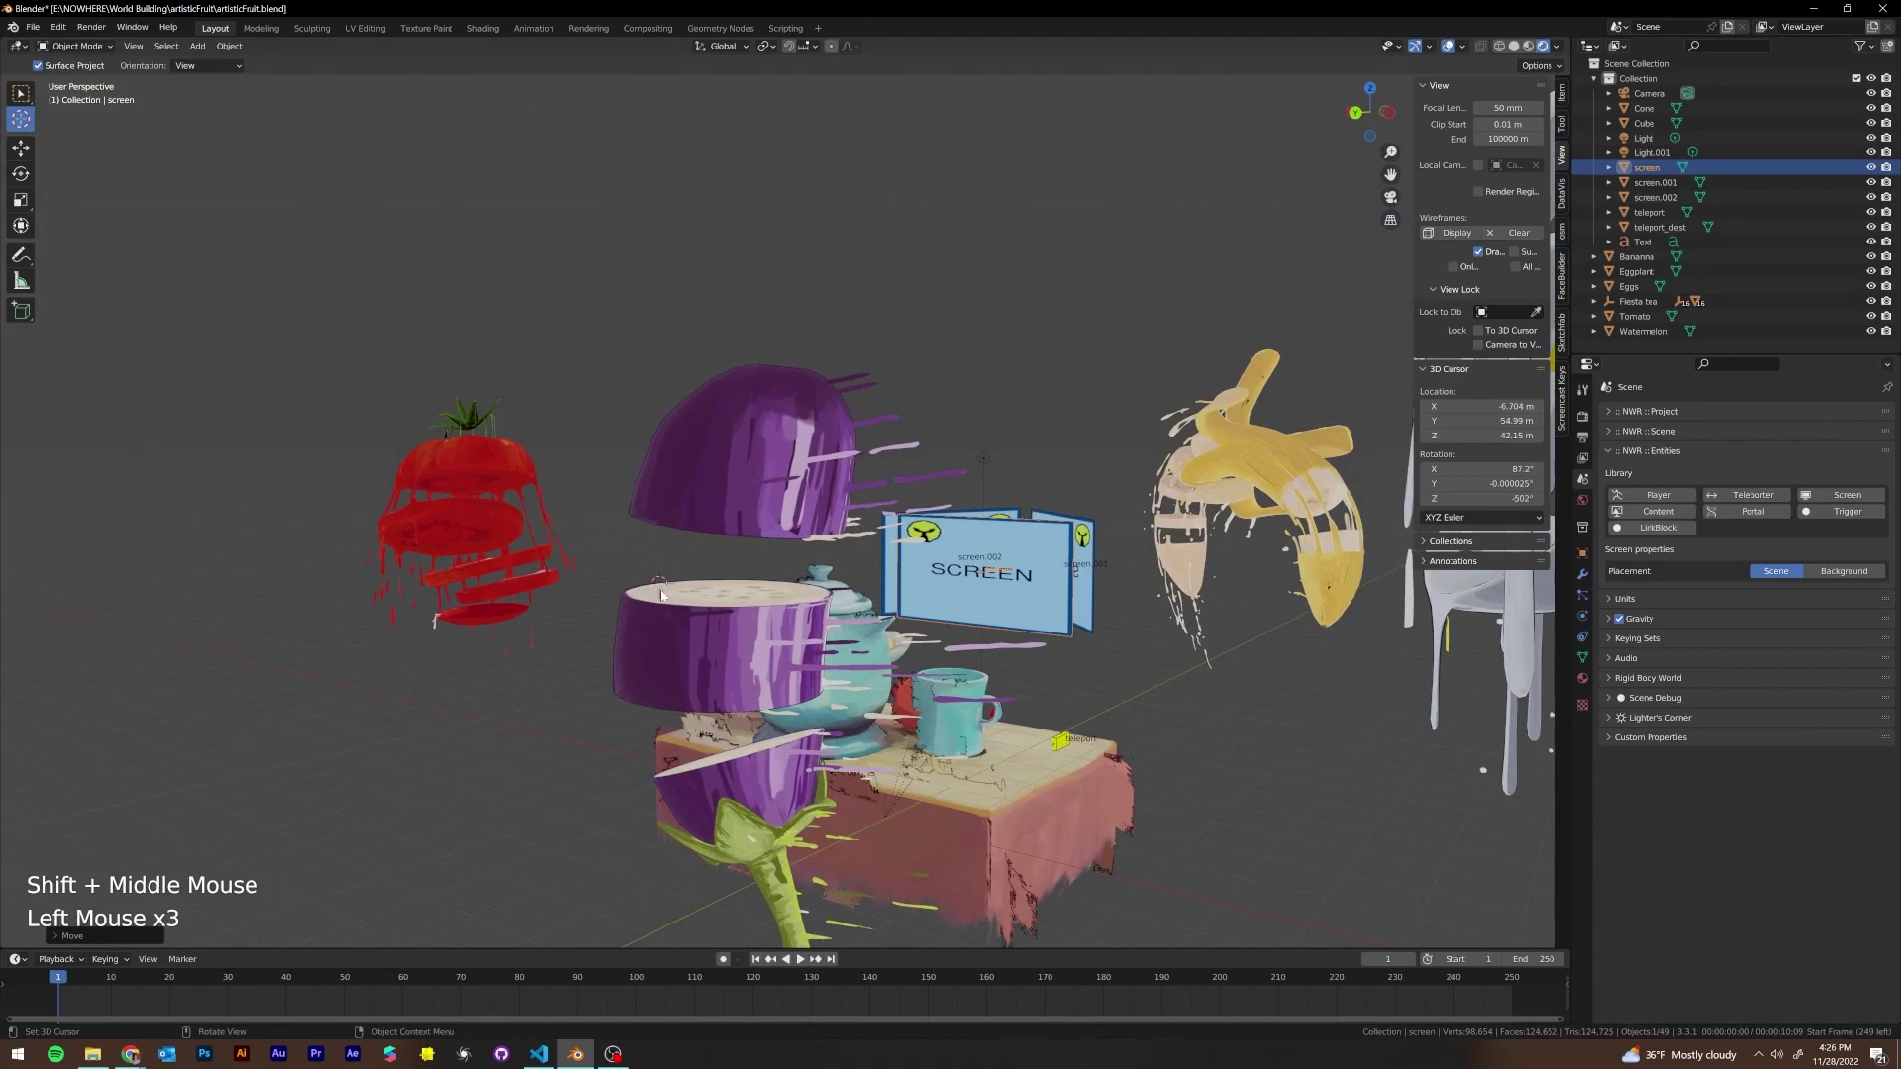
left_click(1831, 500)
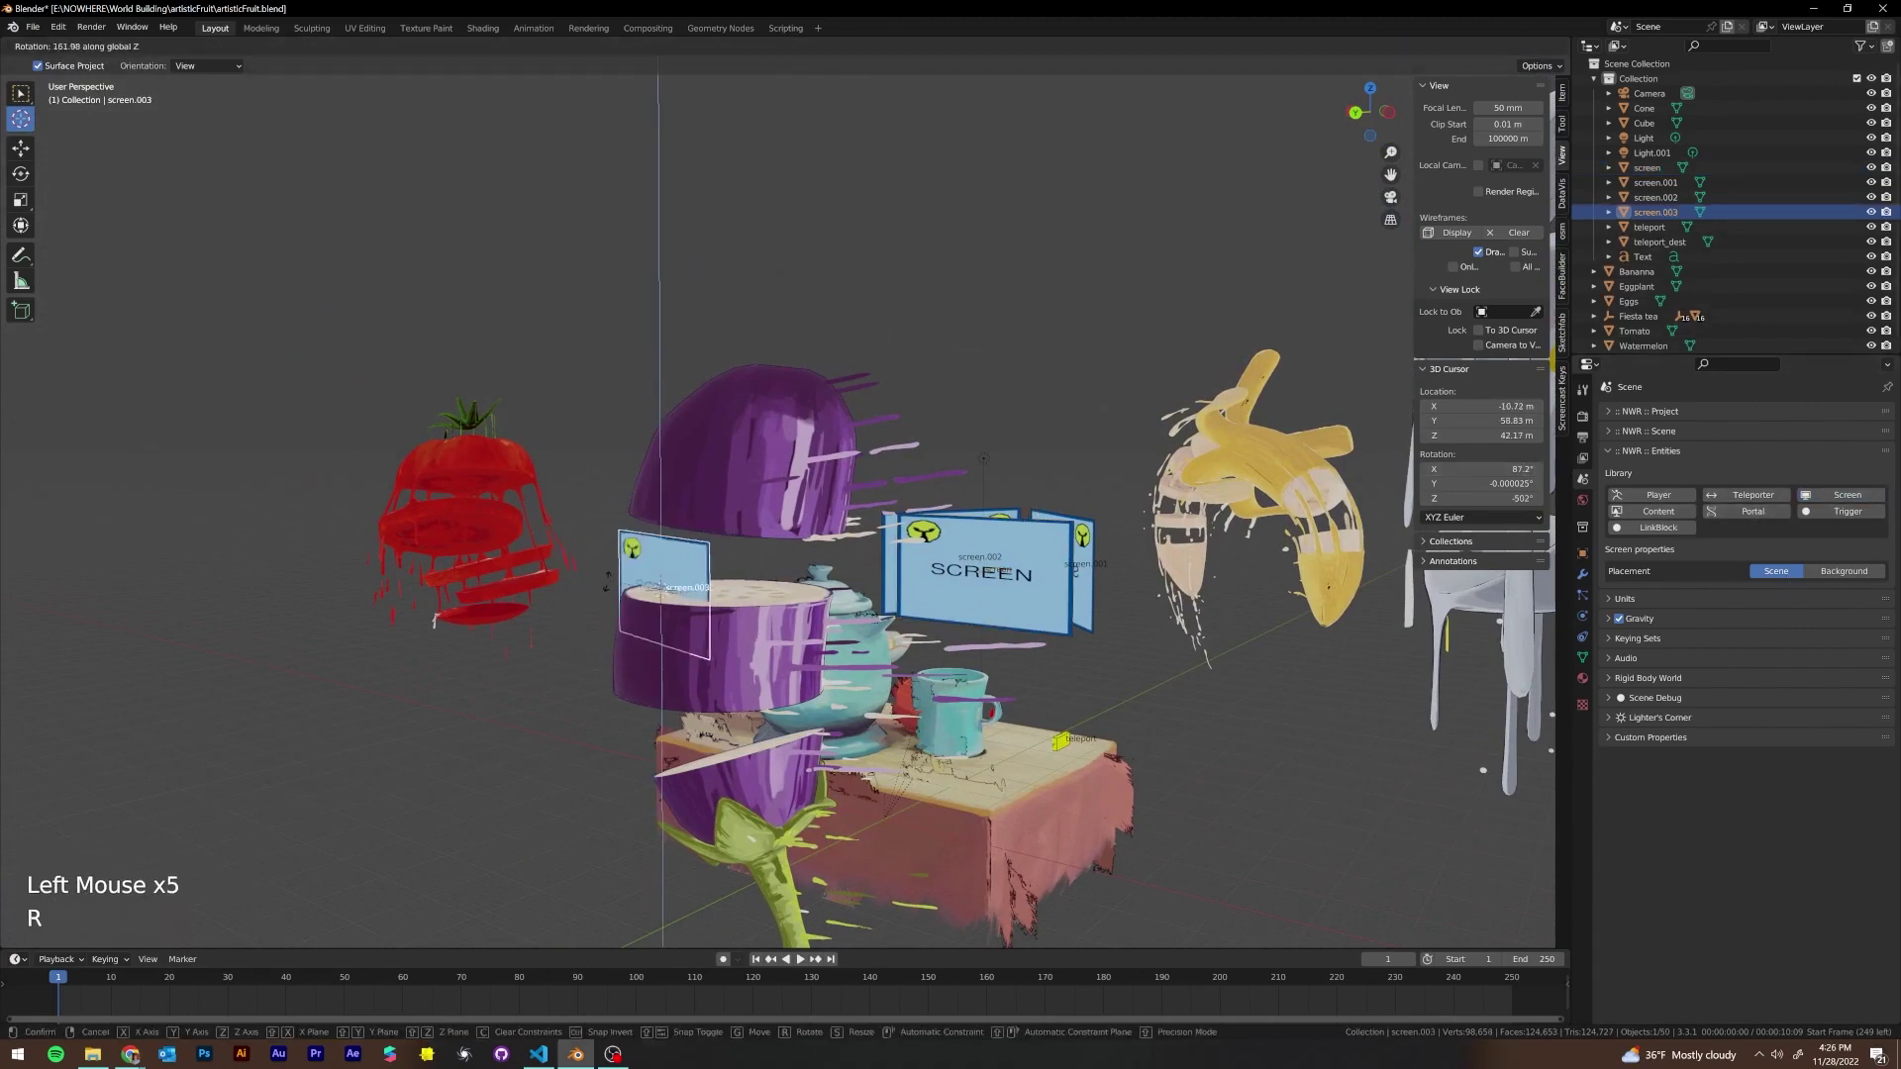
left_click(715, 646)
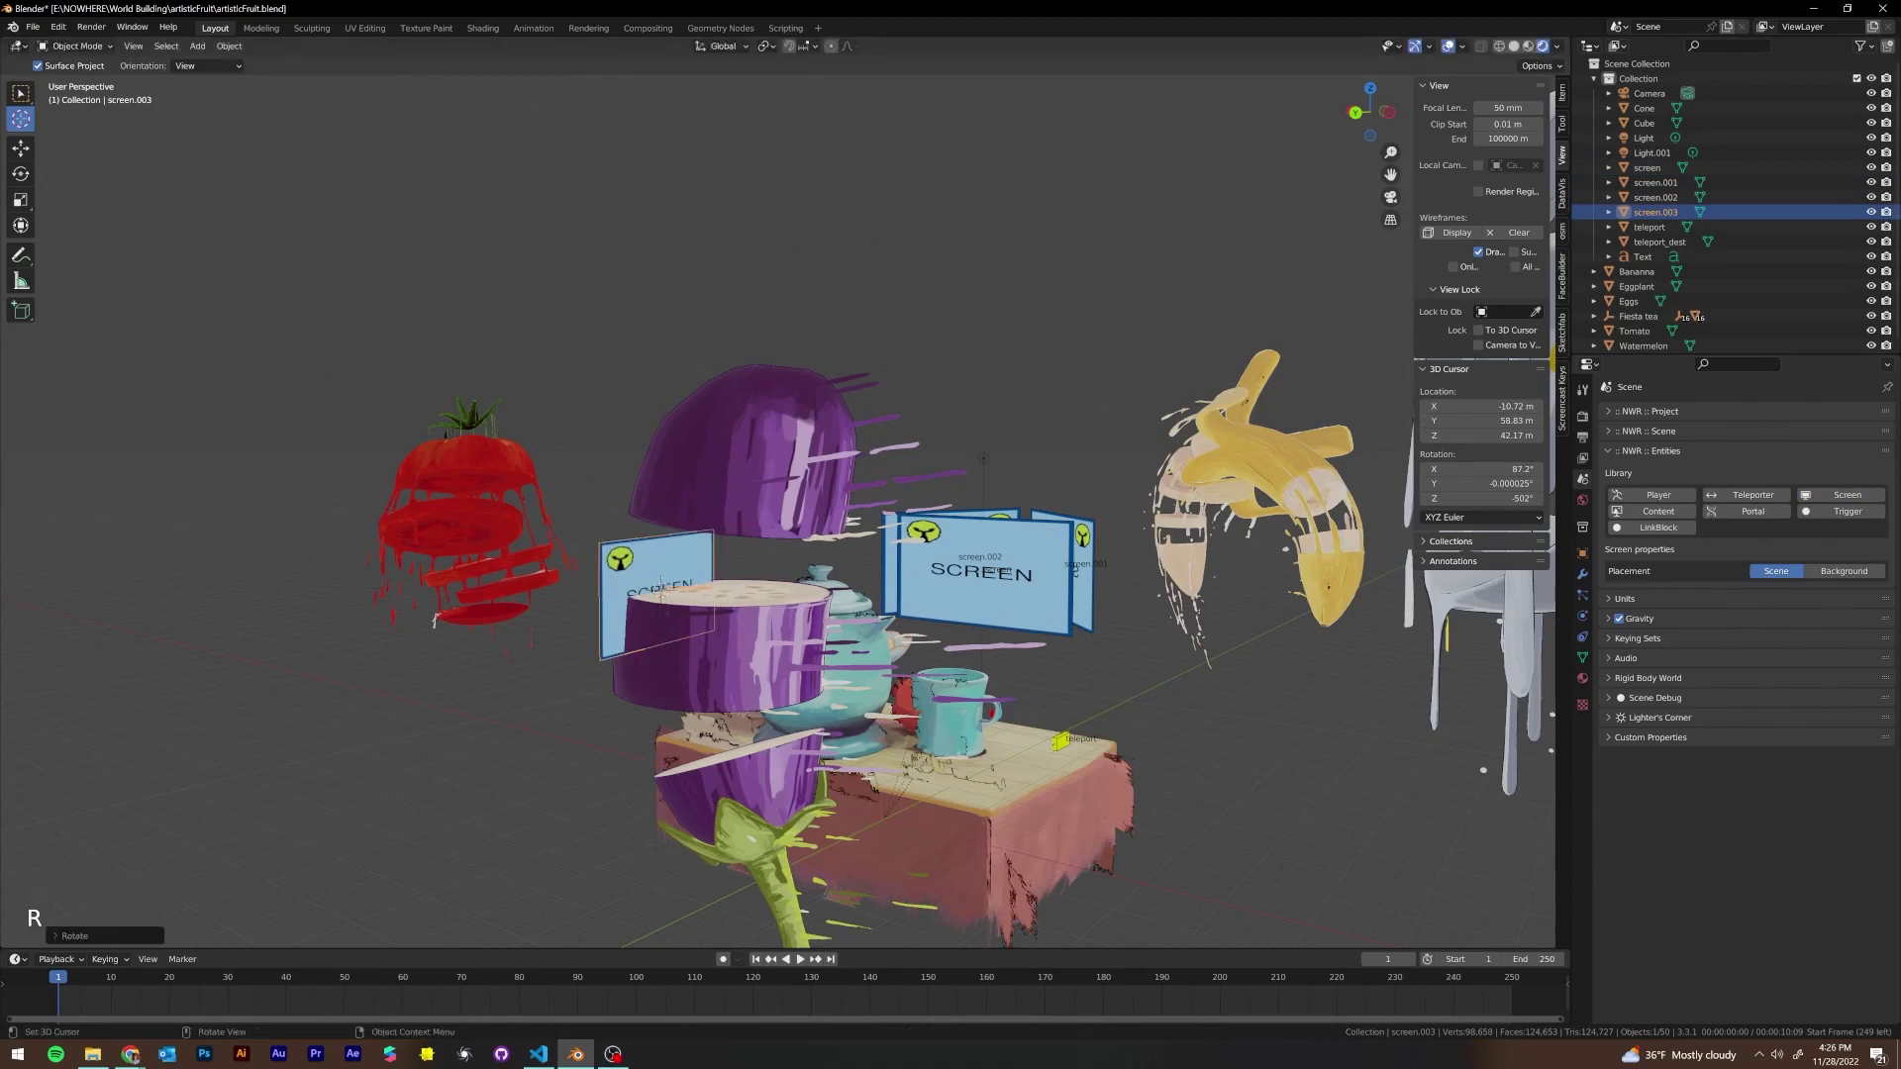
Scale down the eggplant's screen and move it into the gap above the middle slice
key("s")
left_click(804, 635)
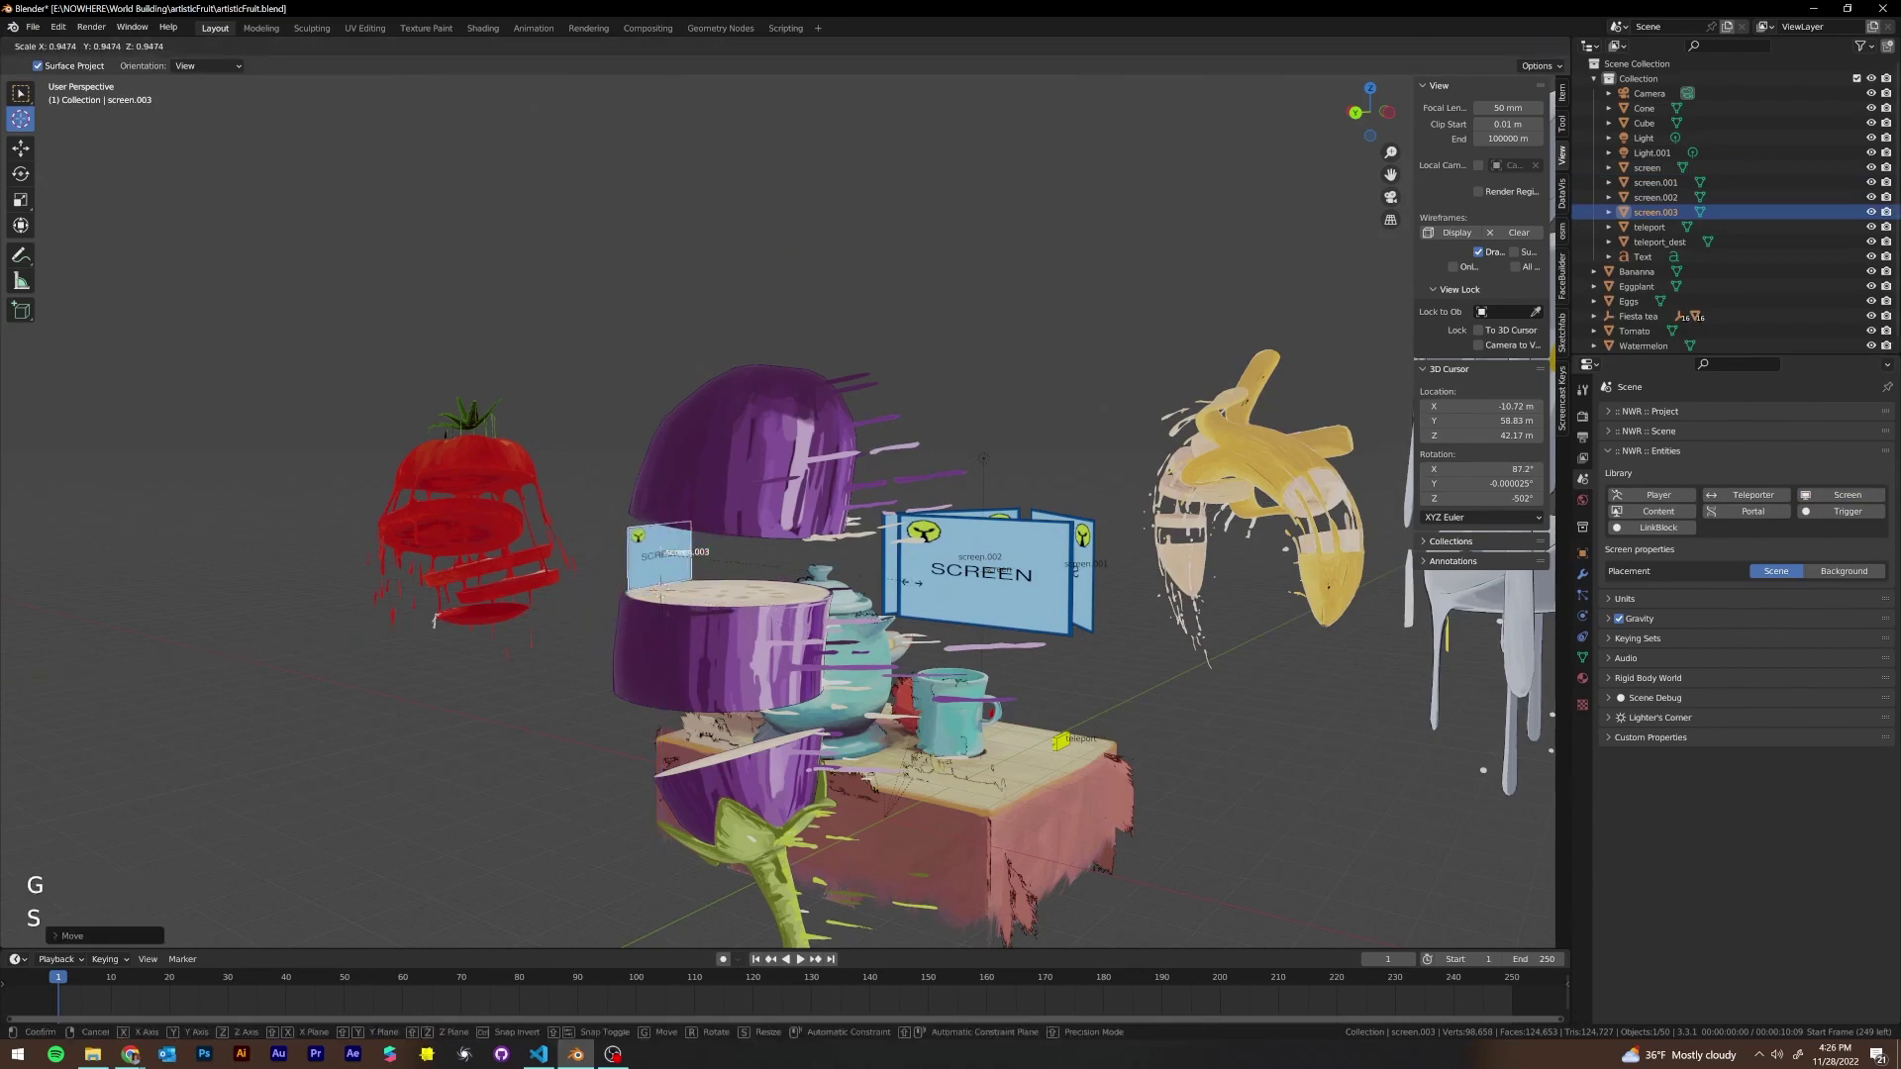
key("KP_Decimal")
scroll(831, 565, "down", 2)
middle_click_drag(831, 564, 1115, 663)
key("g")
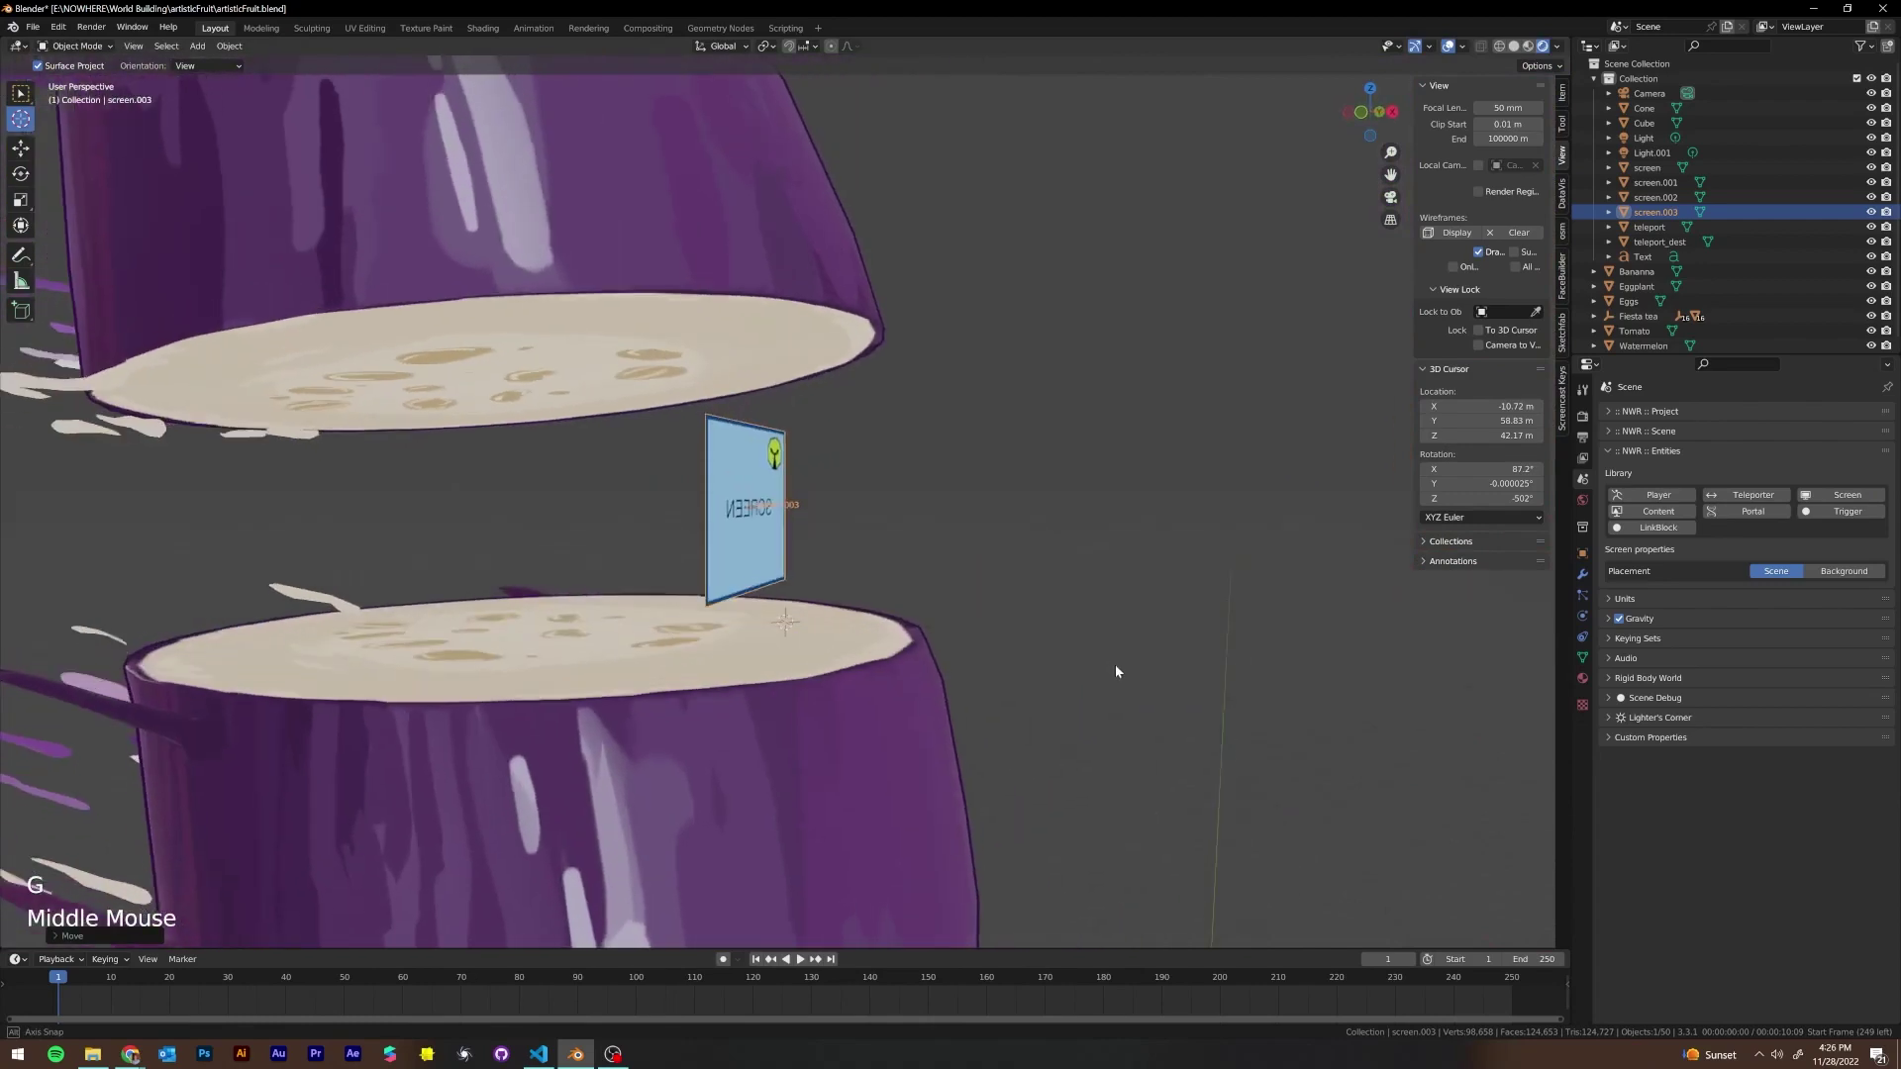
key("g")
middle_click_drag(1267, 659, 634, 734)
key("g")
Look over the scene from the tomato's side to check the placement of the screens
scroll(1227, 643, "down", 1)
scroll(1049, 683, "down", 1)
middle_click_drag(1099, 673, 703, 680, "shift")
middle_click_drag(941, 658, 843, 673, "shift")
scroll(426, 604, "up", 1, "shift")
middle_click_drag(426, 604, 733, 623, "shift")
middle_click_drag(426, 594, 990, 693, "shift")
scroll(626, 611, "up", 2)
middle_click_drag(989, 693, 877, 610, "shift")
scroll(877, 606, "down", 2)
middle_click_drag(980, 653, 980, 689)
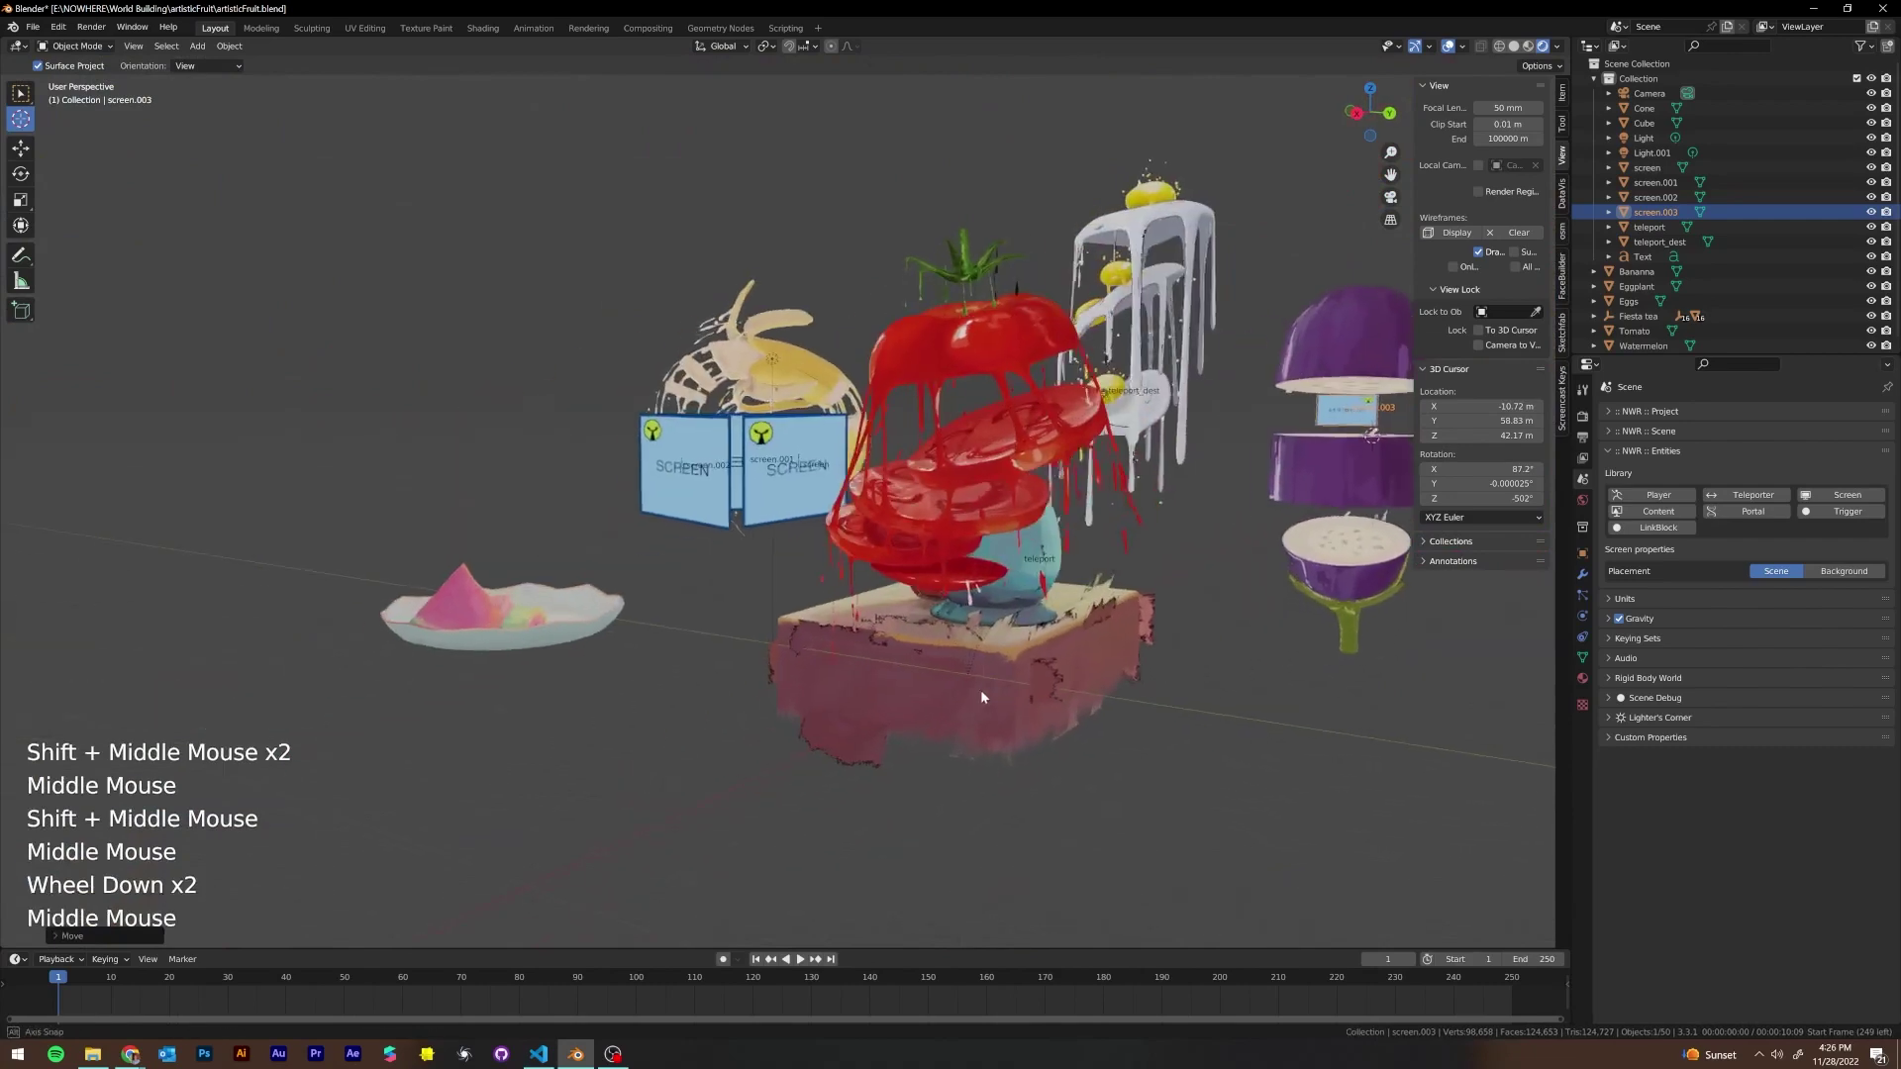
Select the tomato, activate the Move tool, and rotate the tomato around the global Y axis
left_click(948, 483)
scroll(953, 483, "down", 2)
left_click(25, 155)
middle_click_drag(564, 406, 662, 432)
left_click(798, 443)
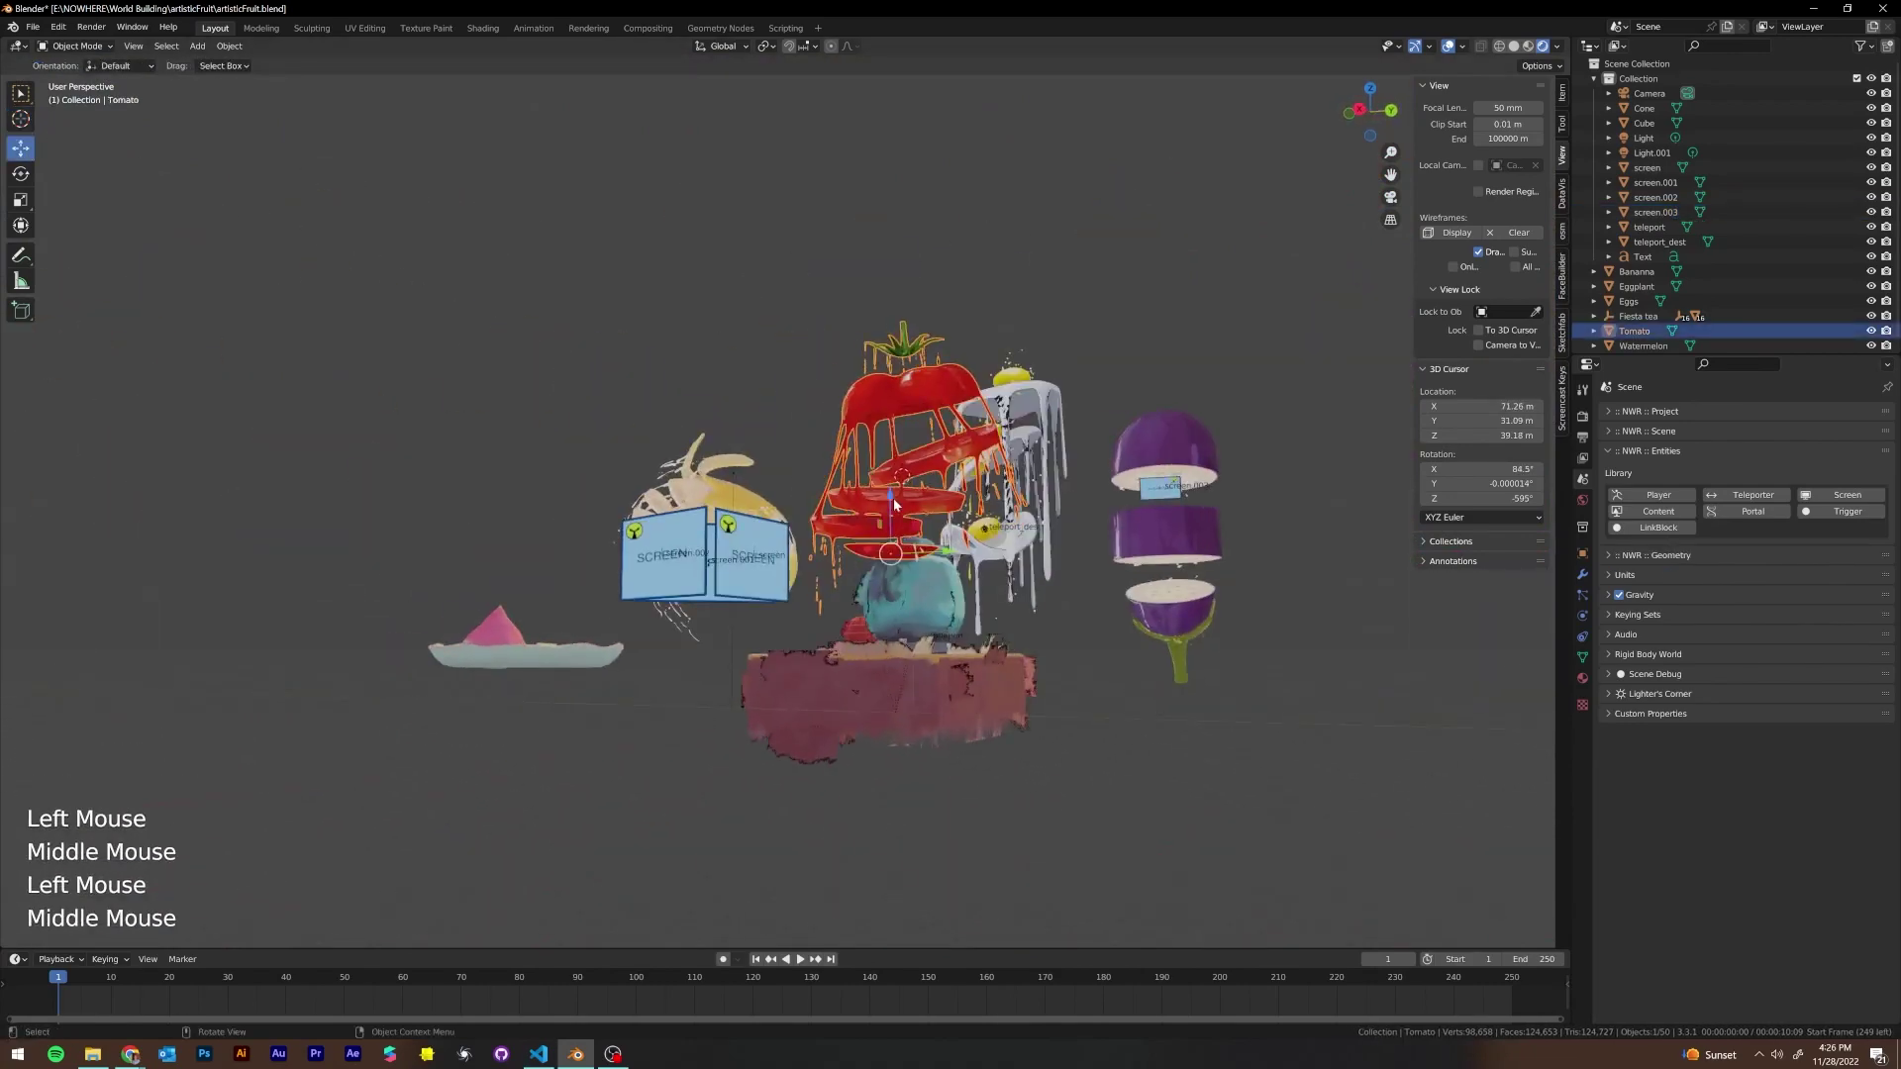
key("r")
key("y")
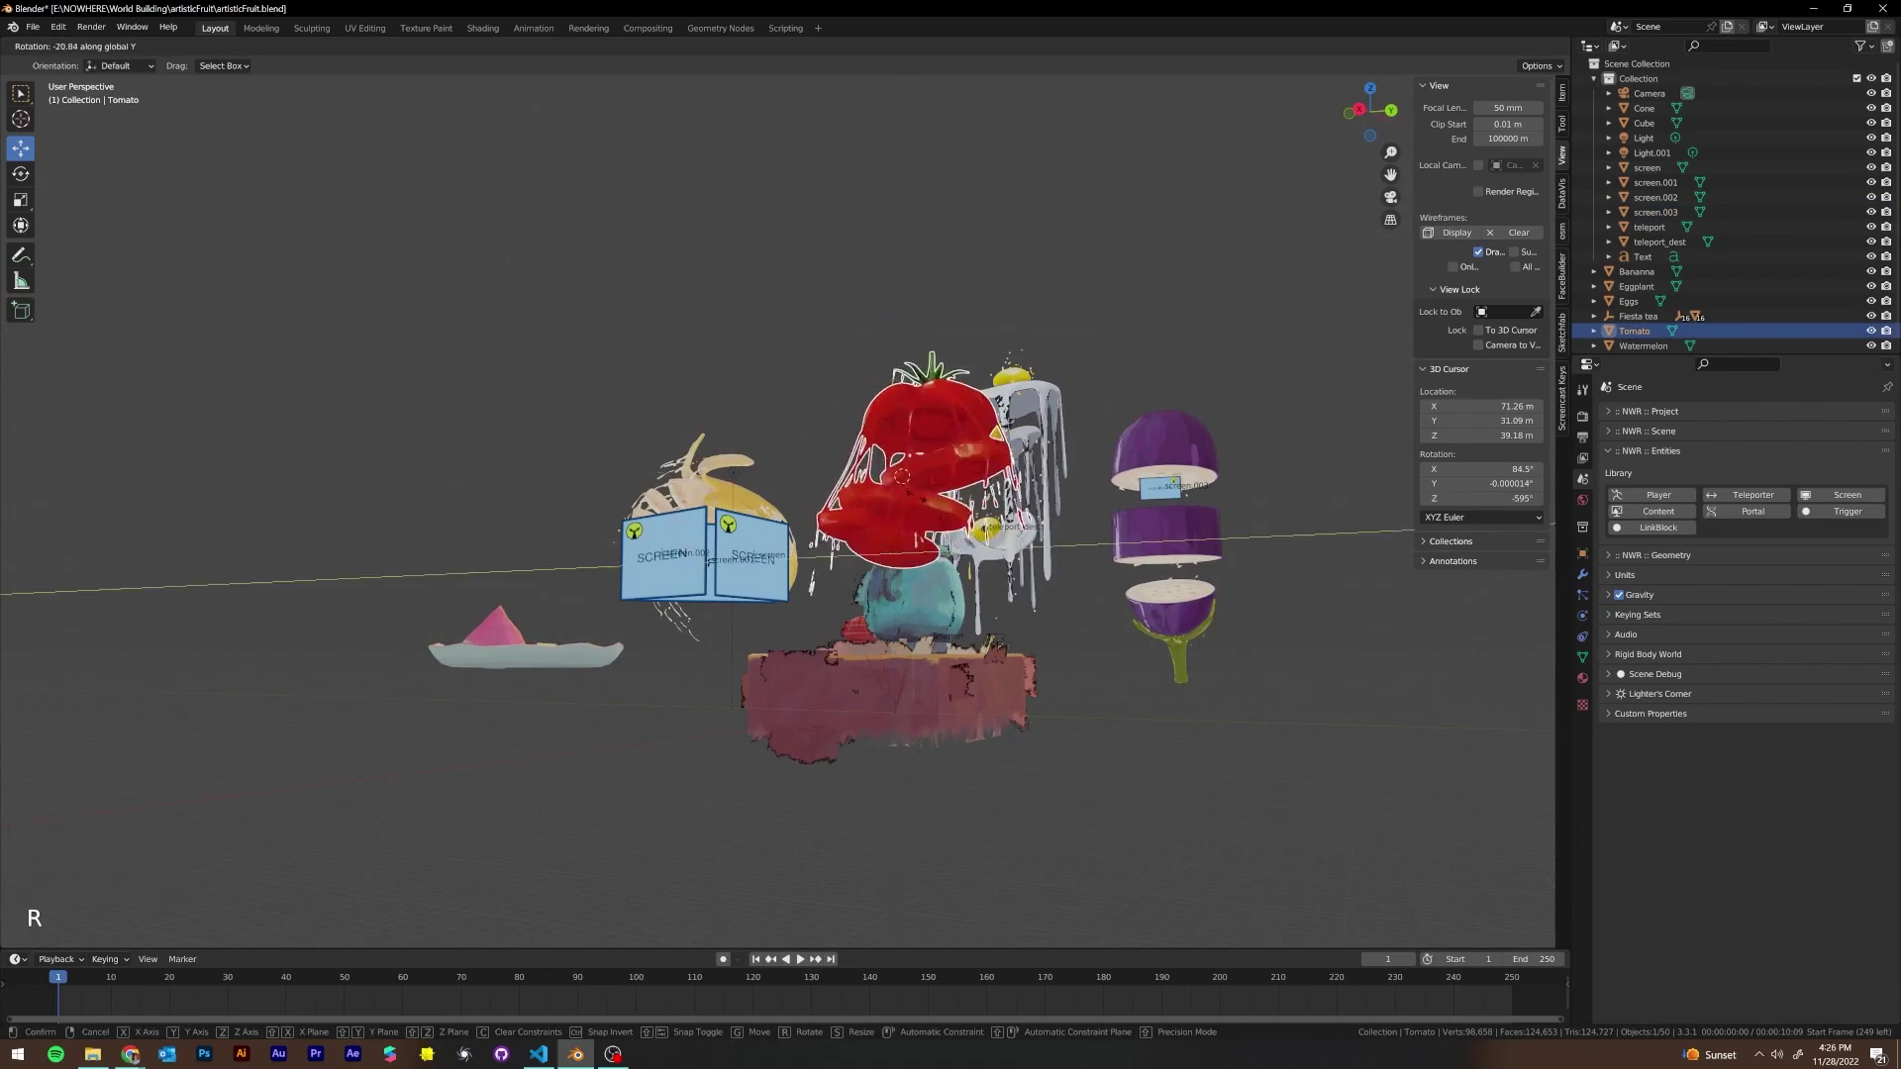
left_click(1015, 505)
Refine the tomato's tilt with small free rotations from several views and nudge its position slightly
middle_click_drag(1014, 505, 952, 526)
key("r")
left_click(1044, 539)
key("r")
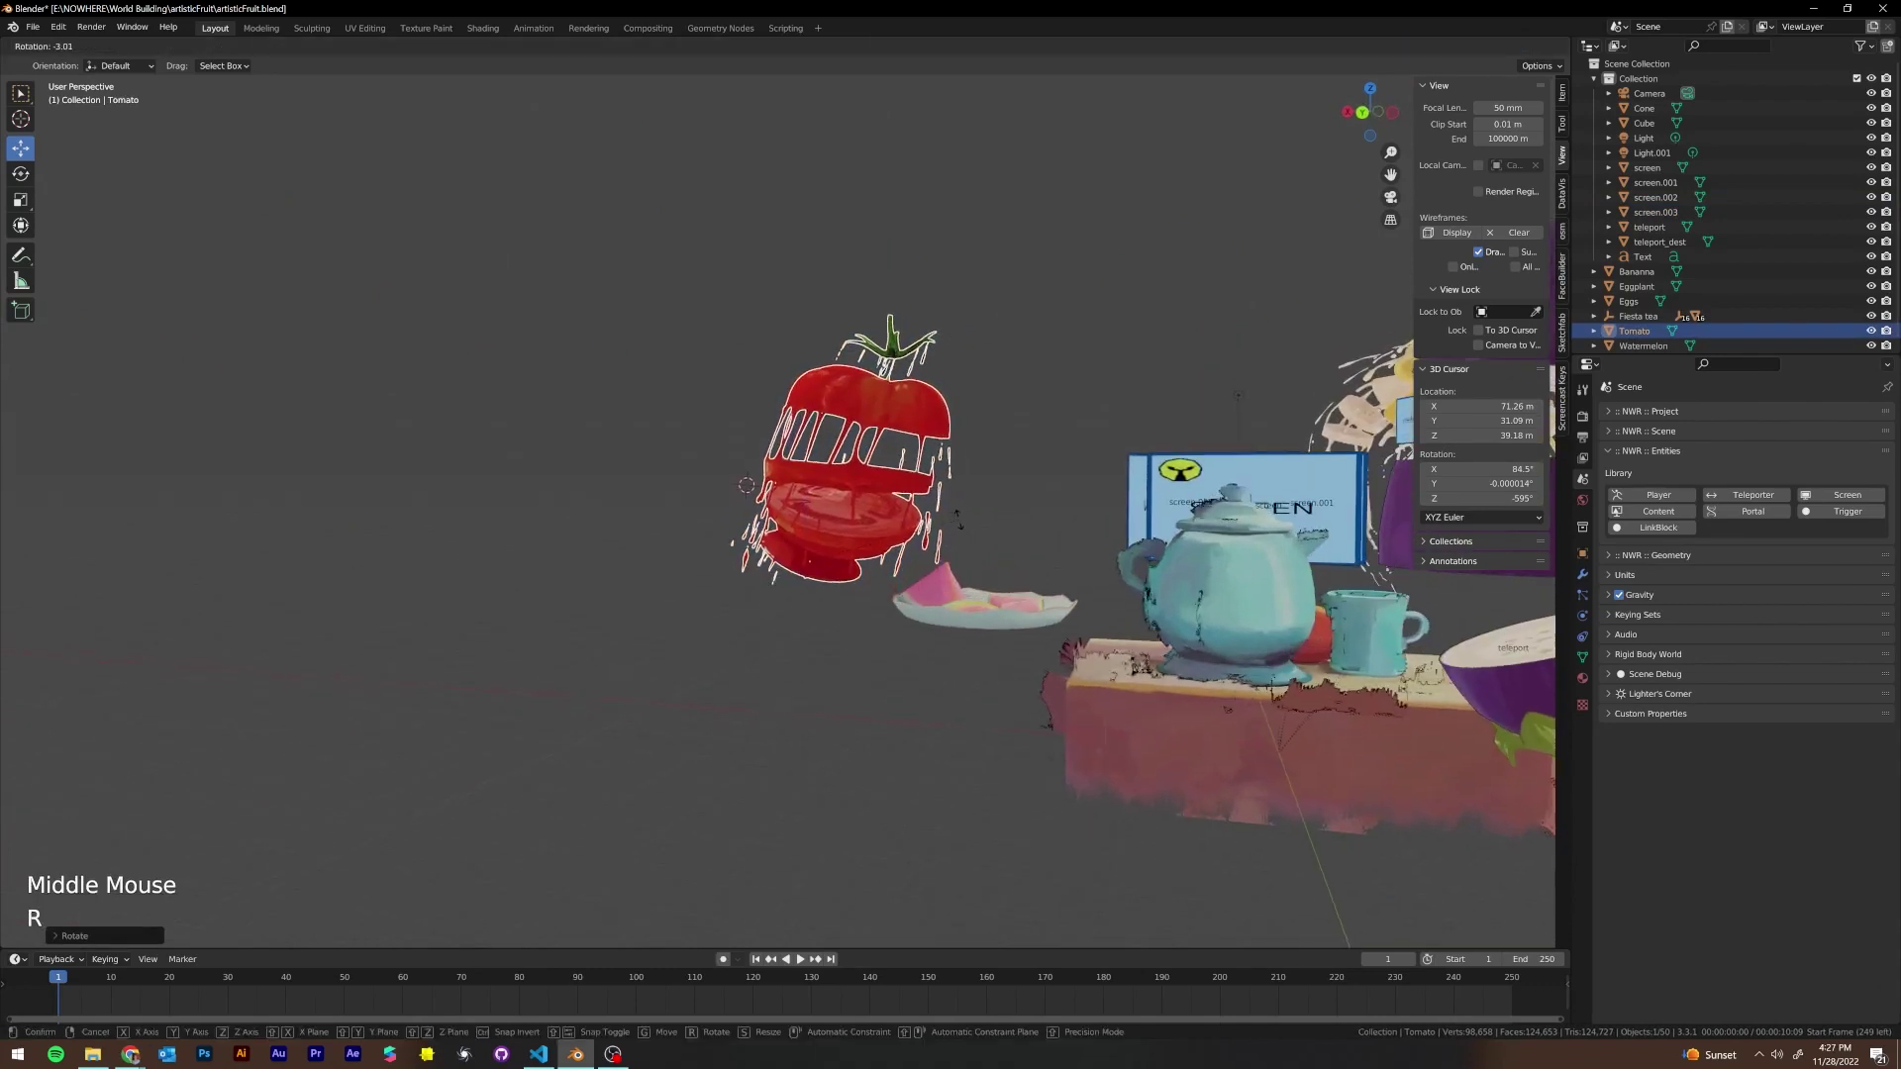
middle_click_drag(958, 505, 1107, 505)
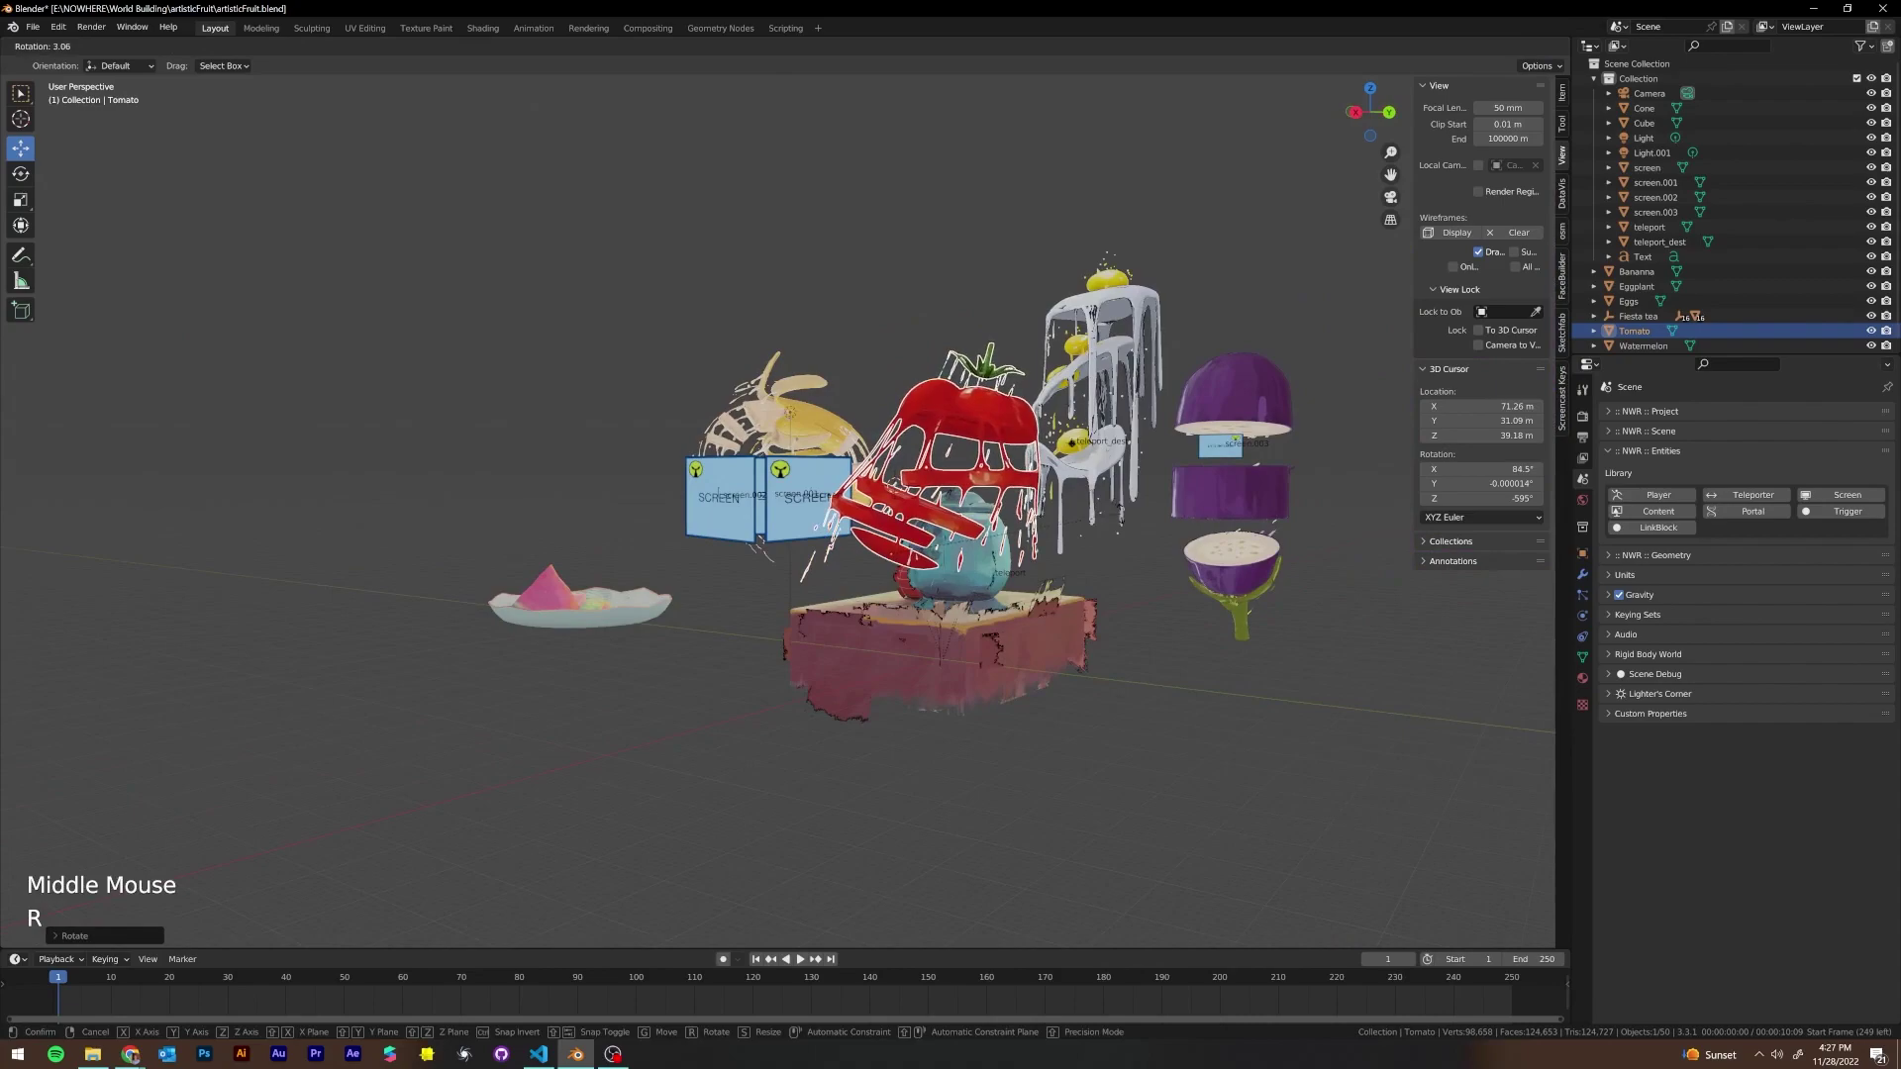
left_click(1121, 512)
key("r")
left_click(1121, 515)
middle_click_drag(1120, 515, 787, 518)
left_click_drag(676, 501, 679, 487)
Set the 3D cursor on the tomato's upper slice, add a Screen entity there, and rotate it around Z
middle_click_drag(723, 495, 814, 556)
scroll(1034, 612, "up", 2)
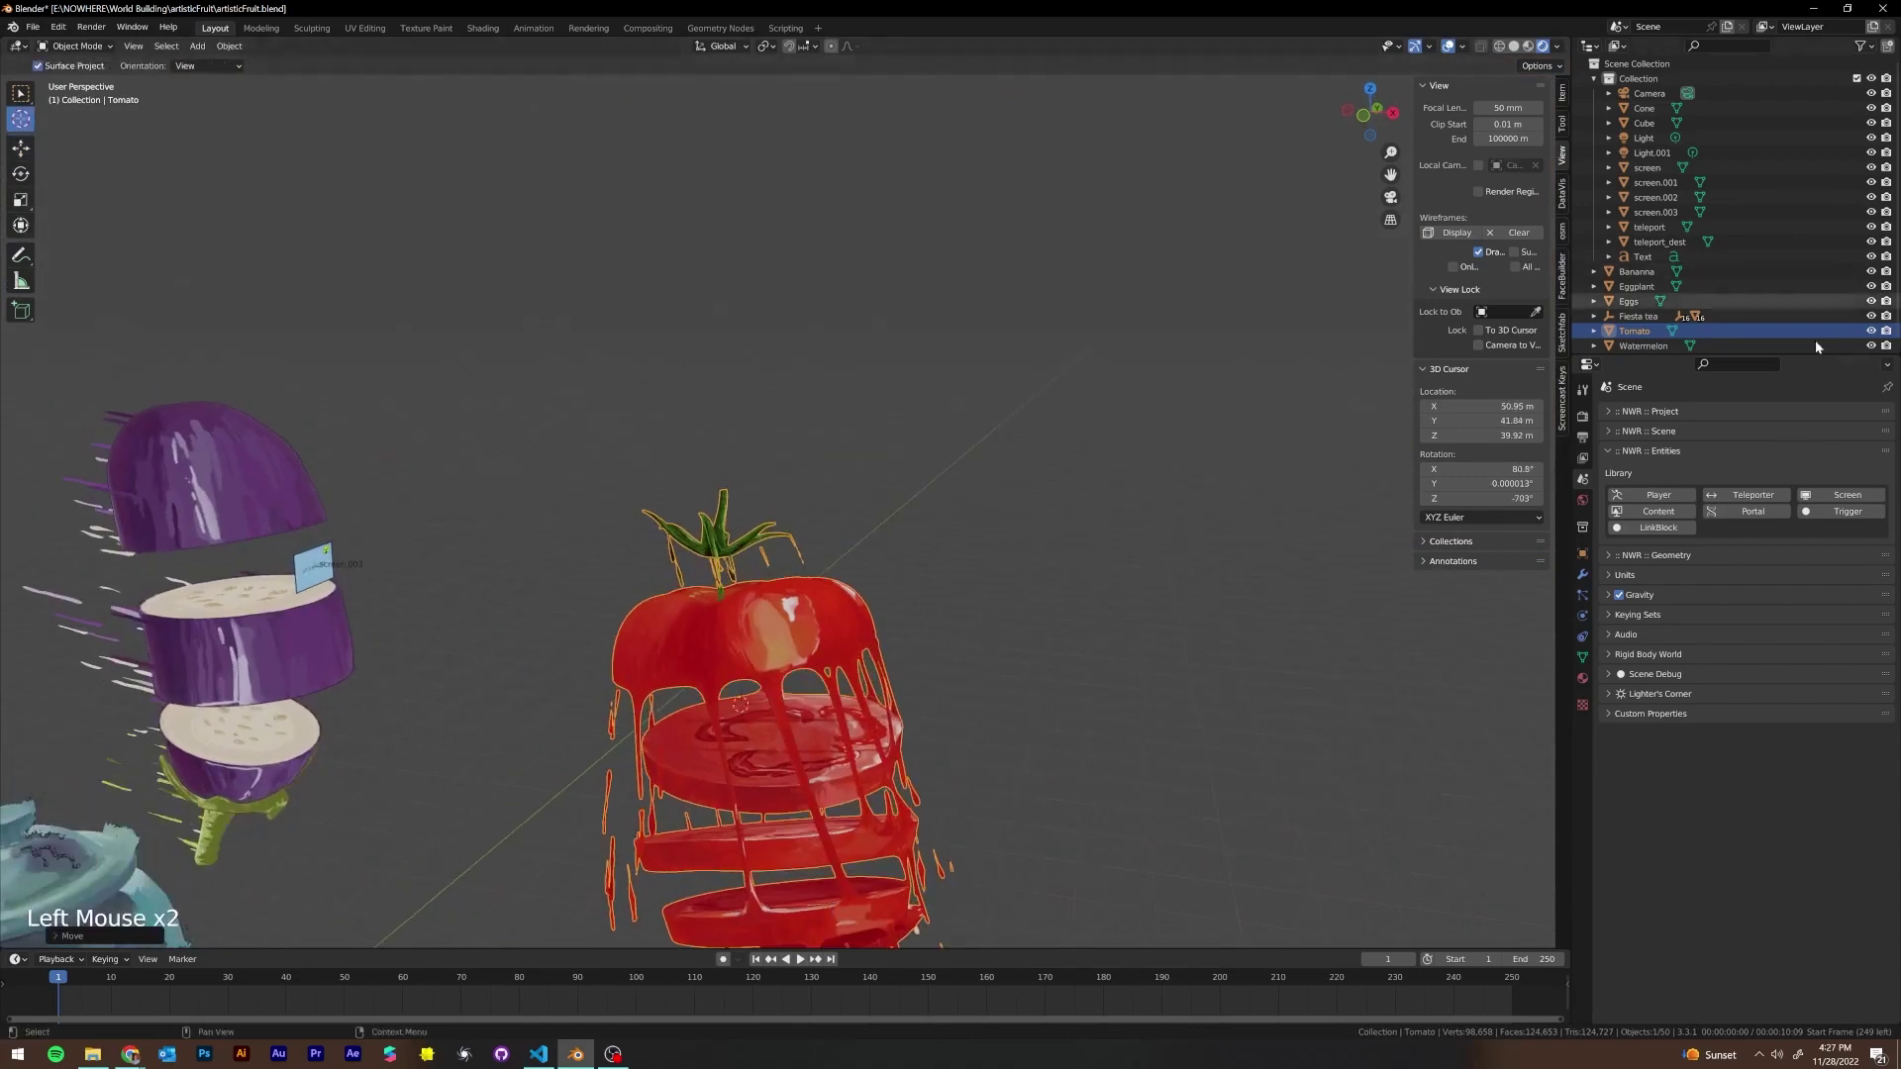
middle_click_drag(1099, 500, 1006, 500)
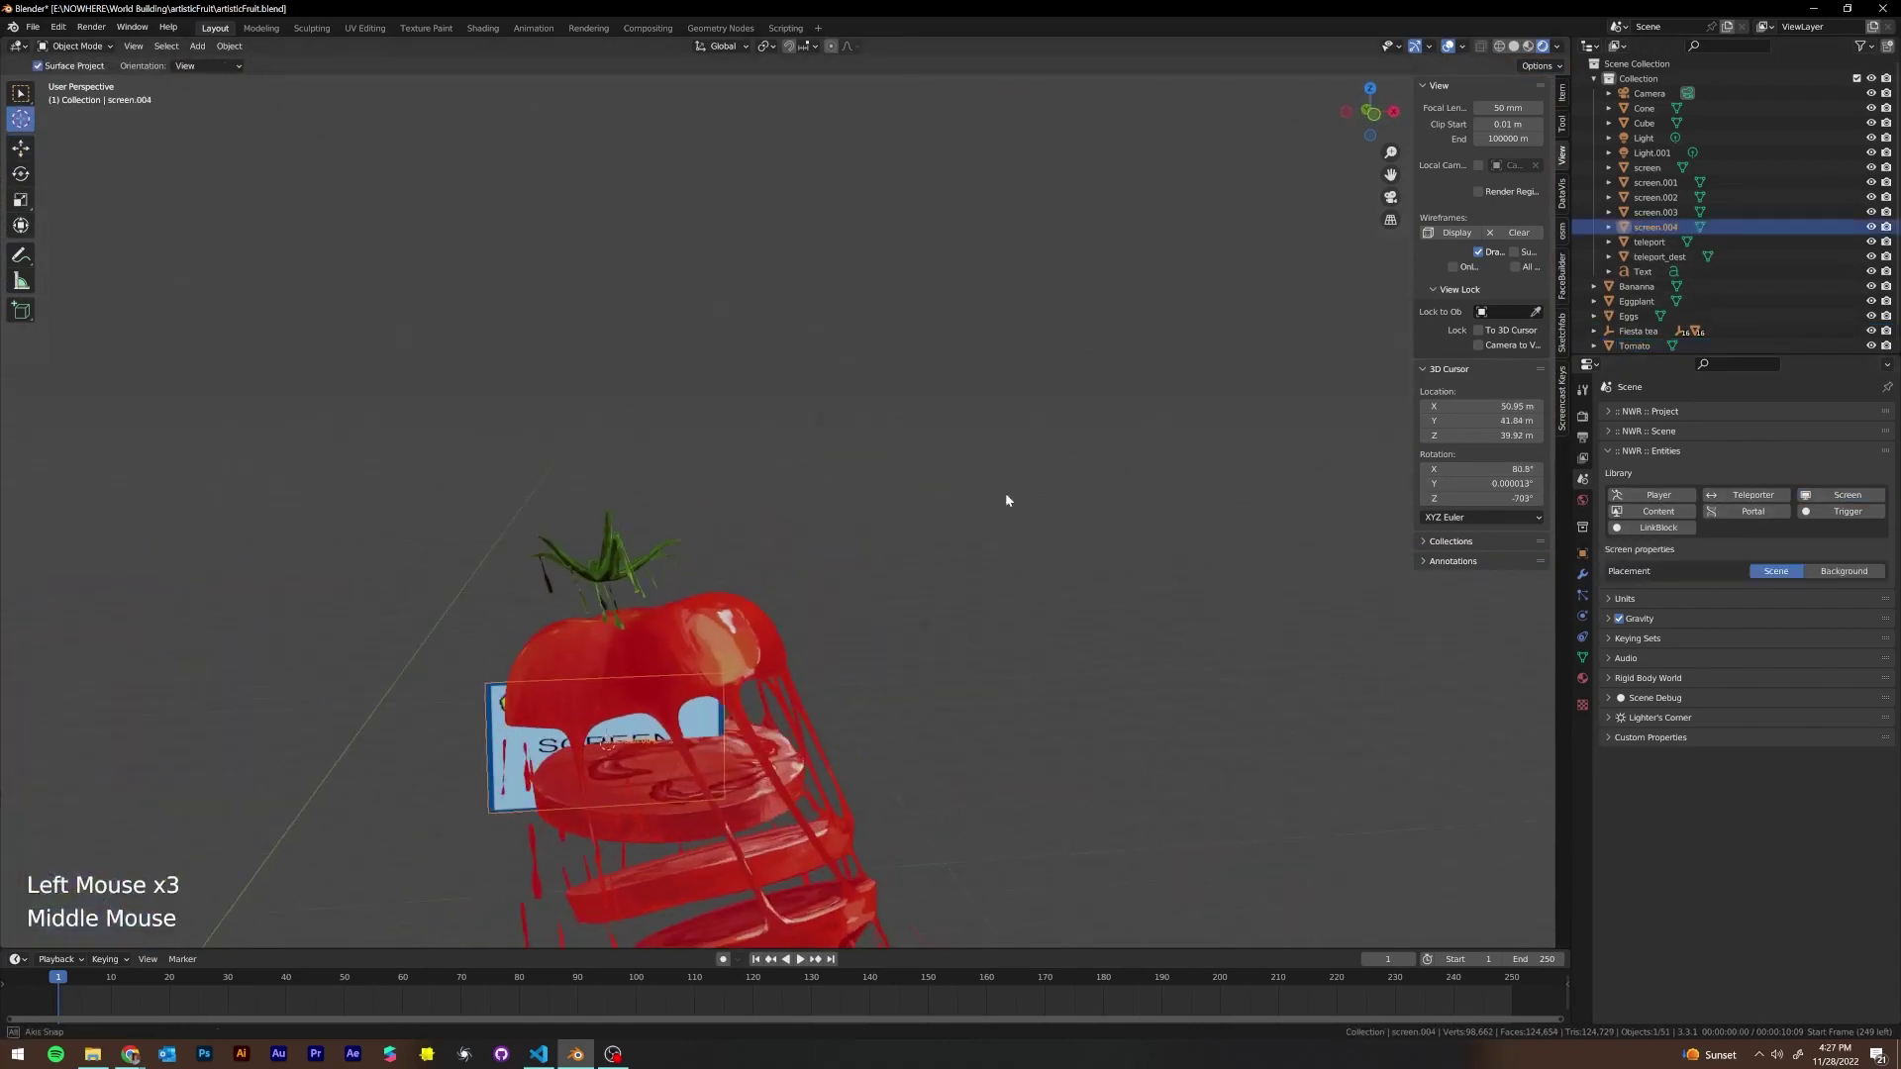
key("r")
key("z")
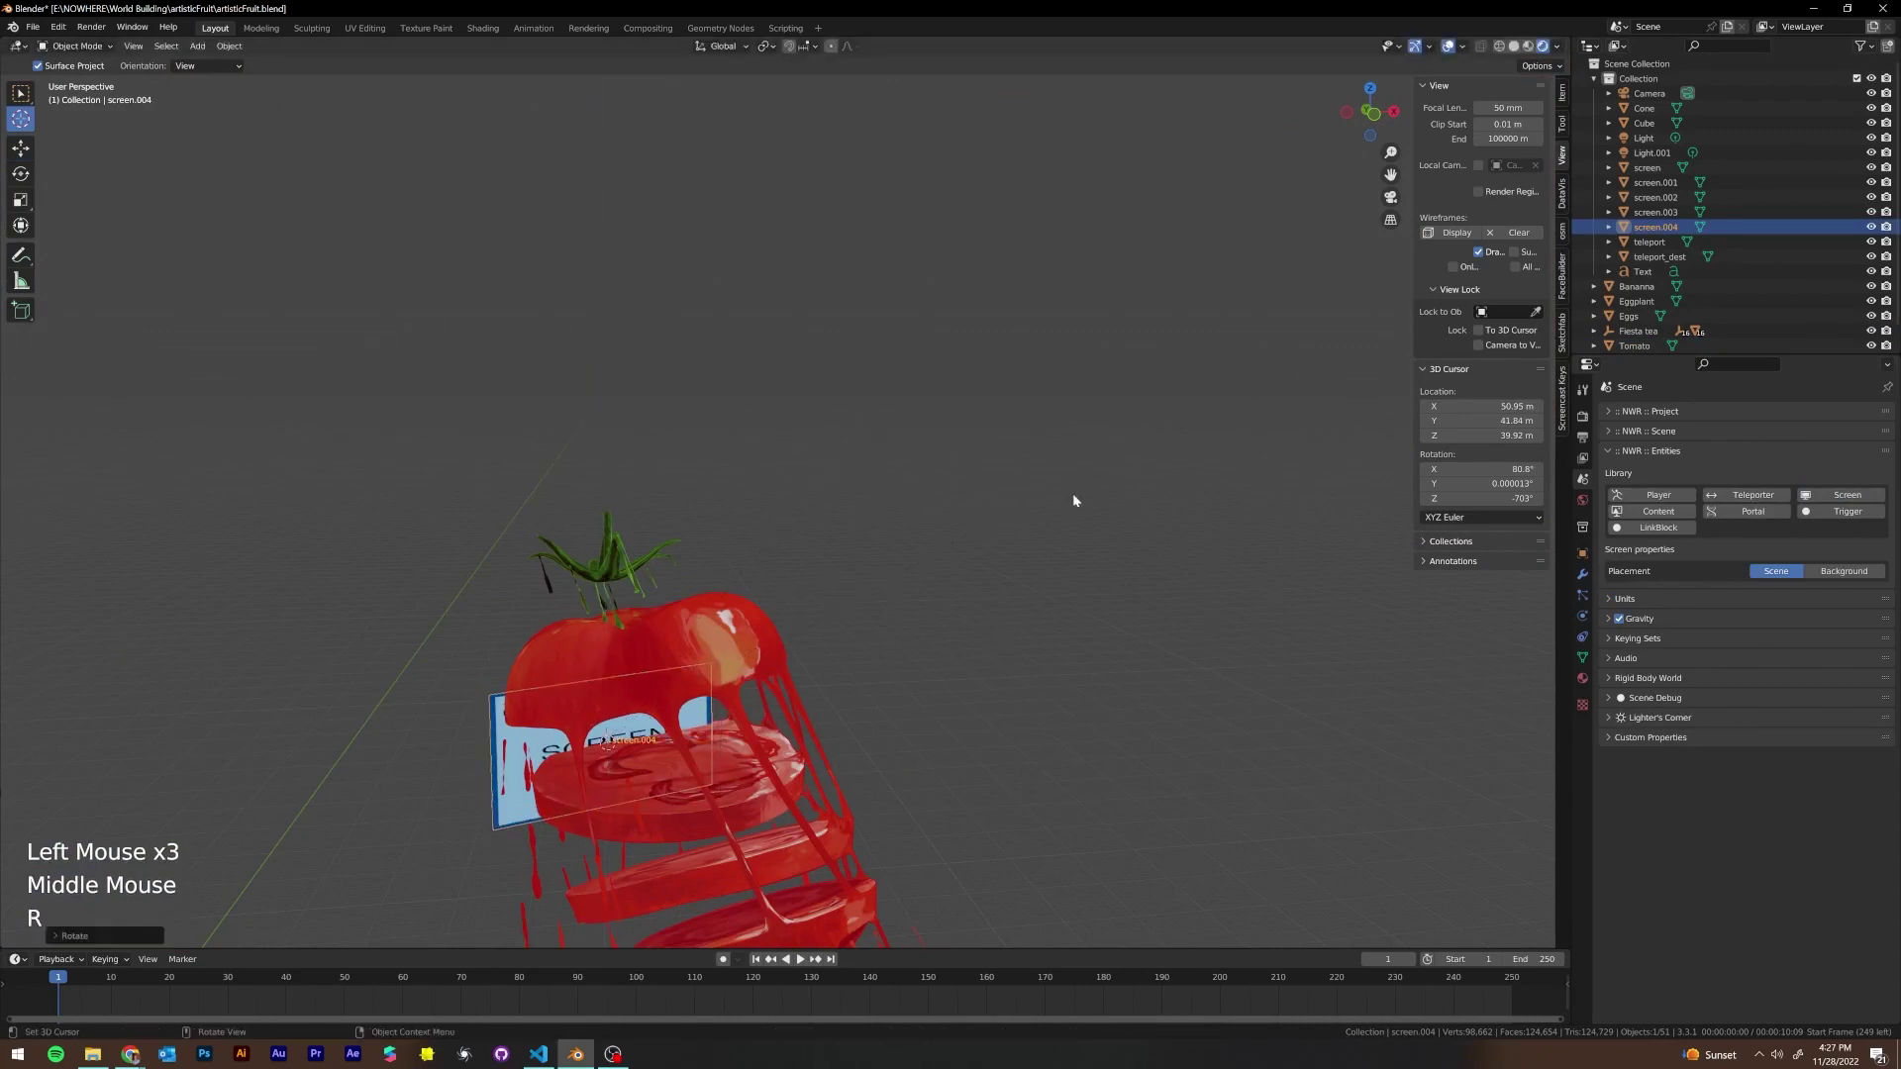
Scale down the tomato's screen and raise it about 4.7 m along Z above the slice
key("s")
middle_click_drag(844, 556, 882, 616)
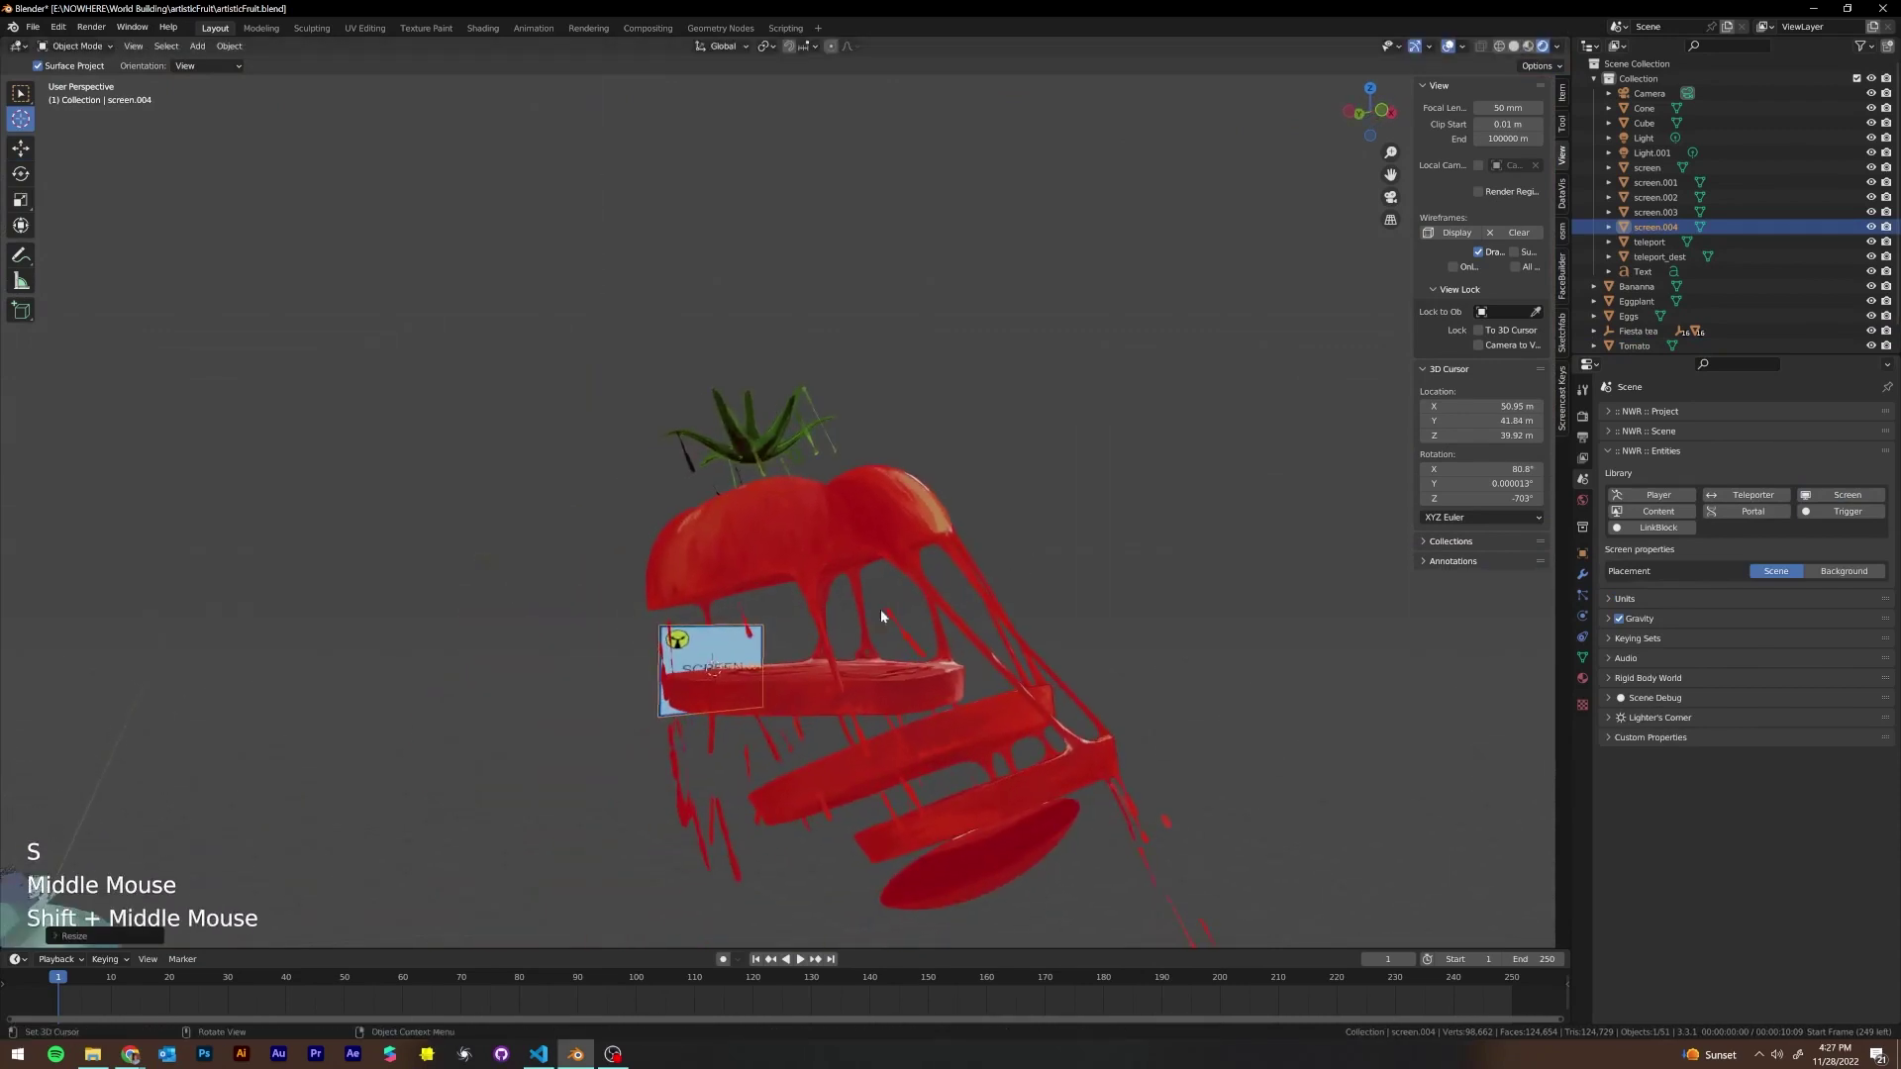
key("g")
key("y")
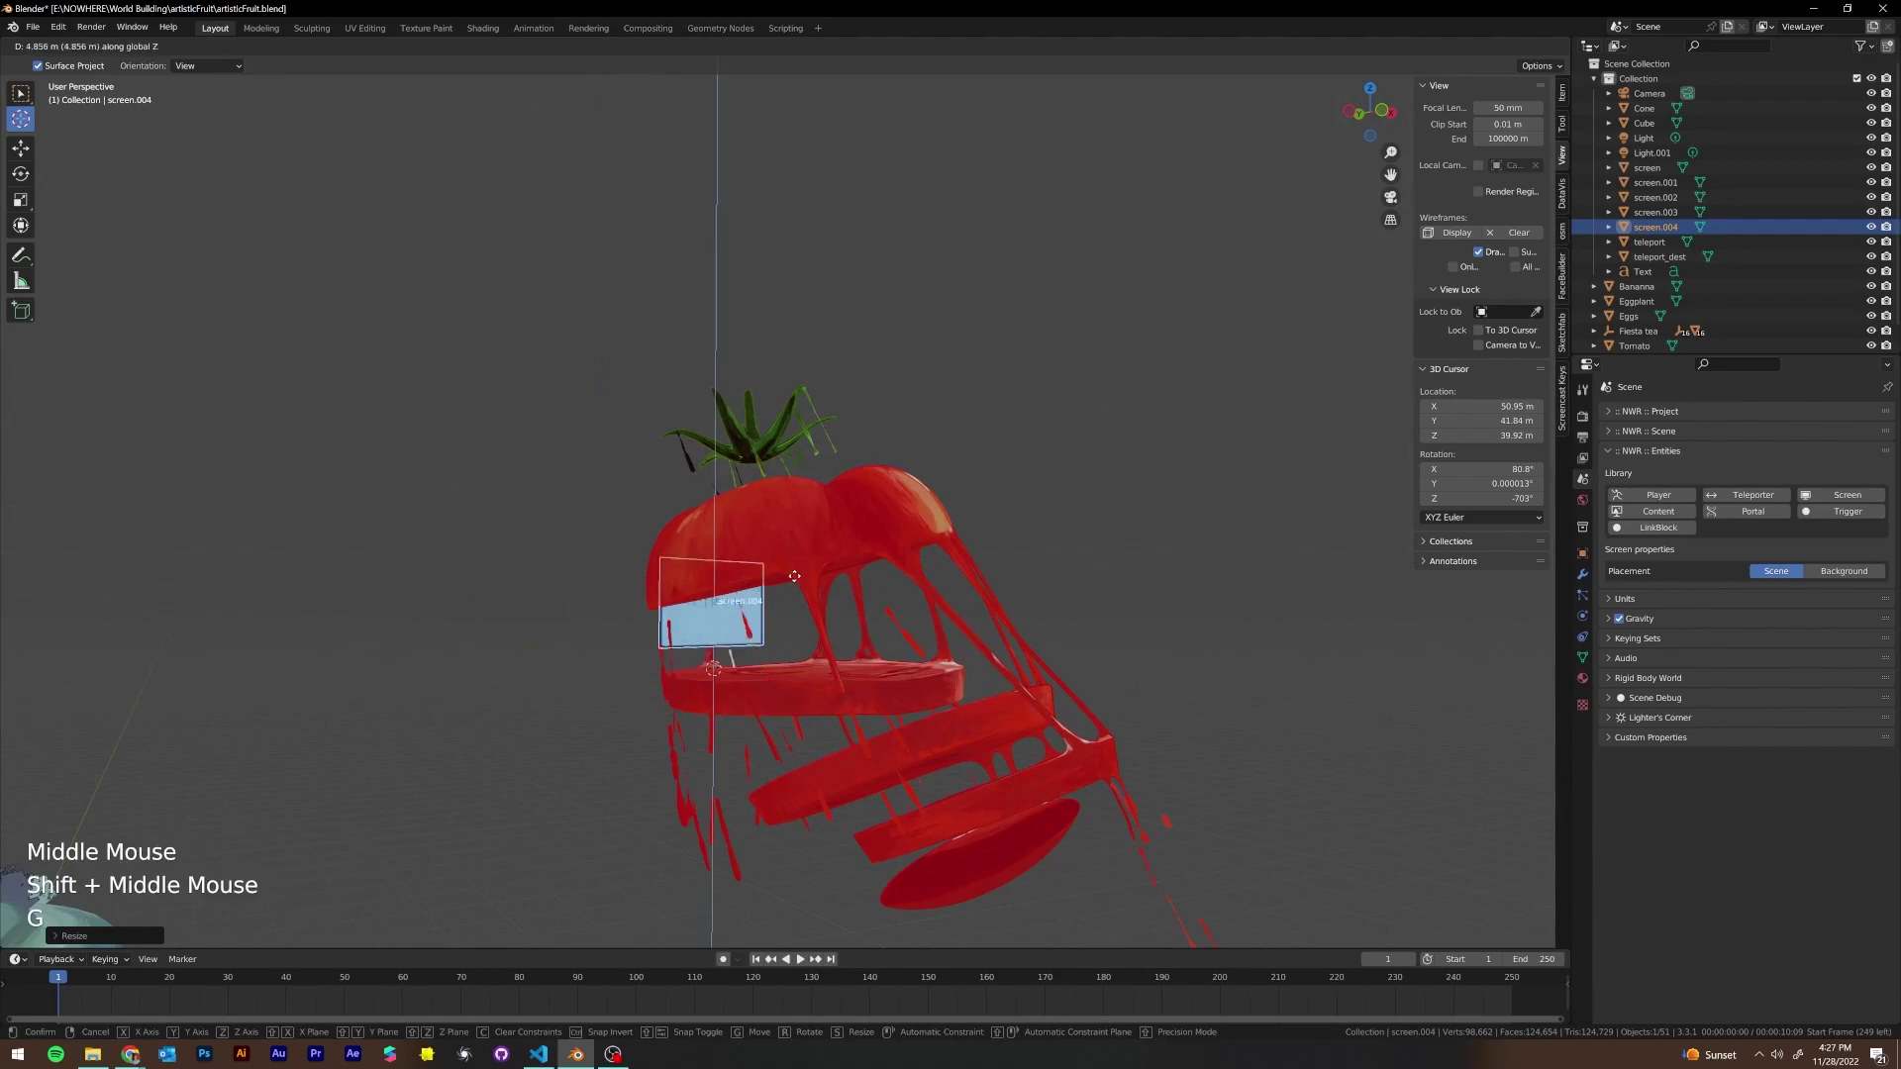
left_click(799, 579)
left_click(963, 600)
Shrink the tomato's screen further and move it into the gap below the tomato's top piece
middle_click_drag(962, 600, 877, 604)
key("KP_Decimal")
middle_click_drag(1077, 594, 1225, 586)
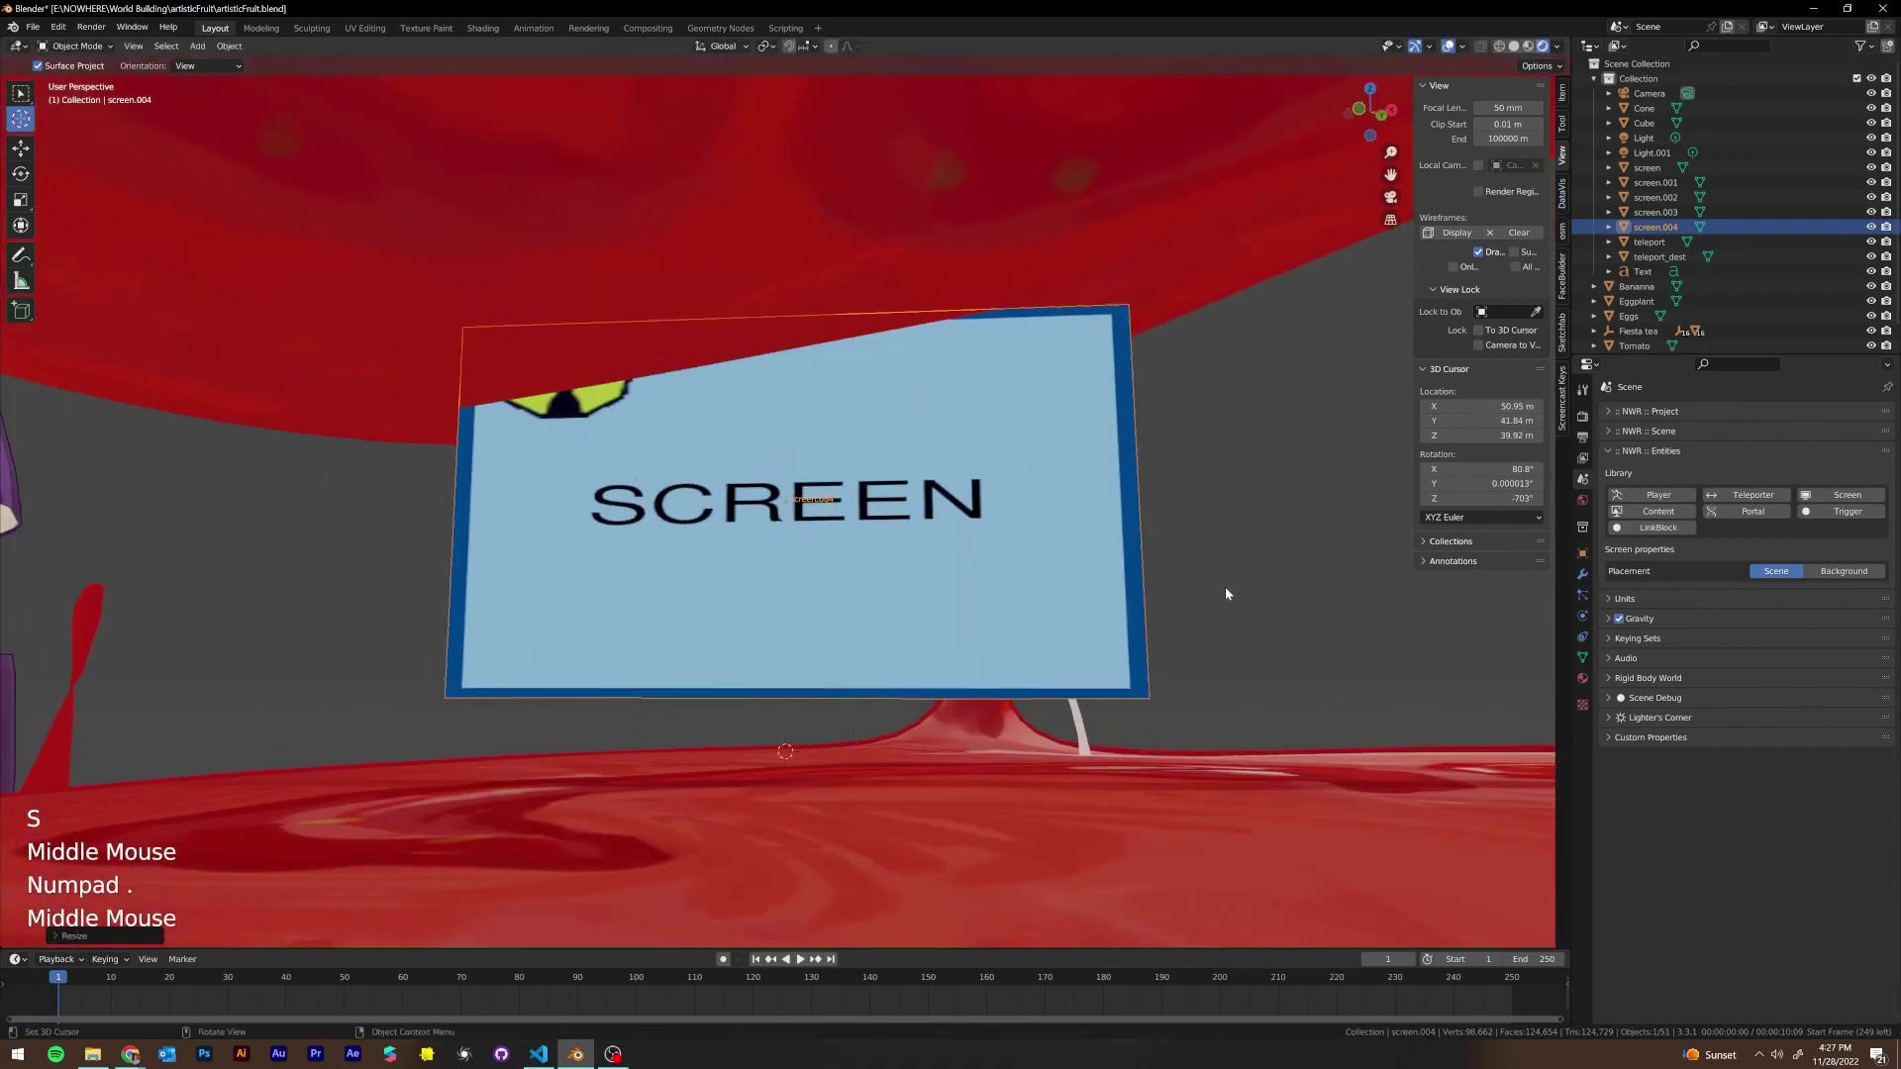
key("s")
key("g")
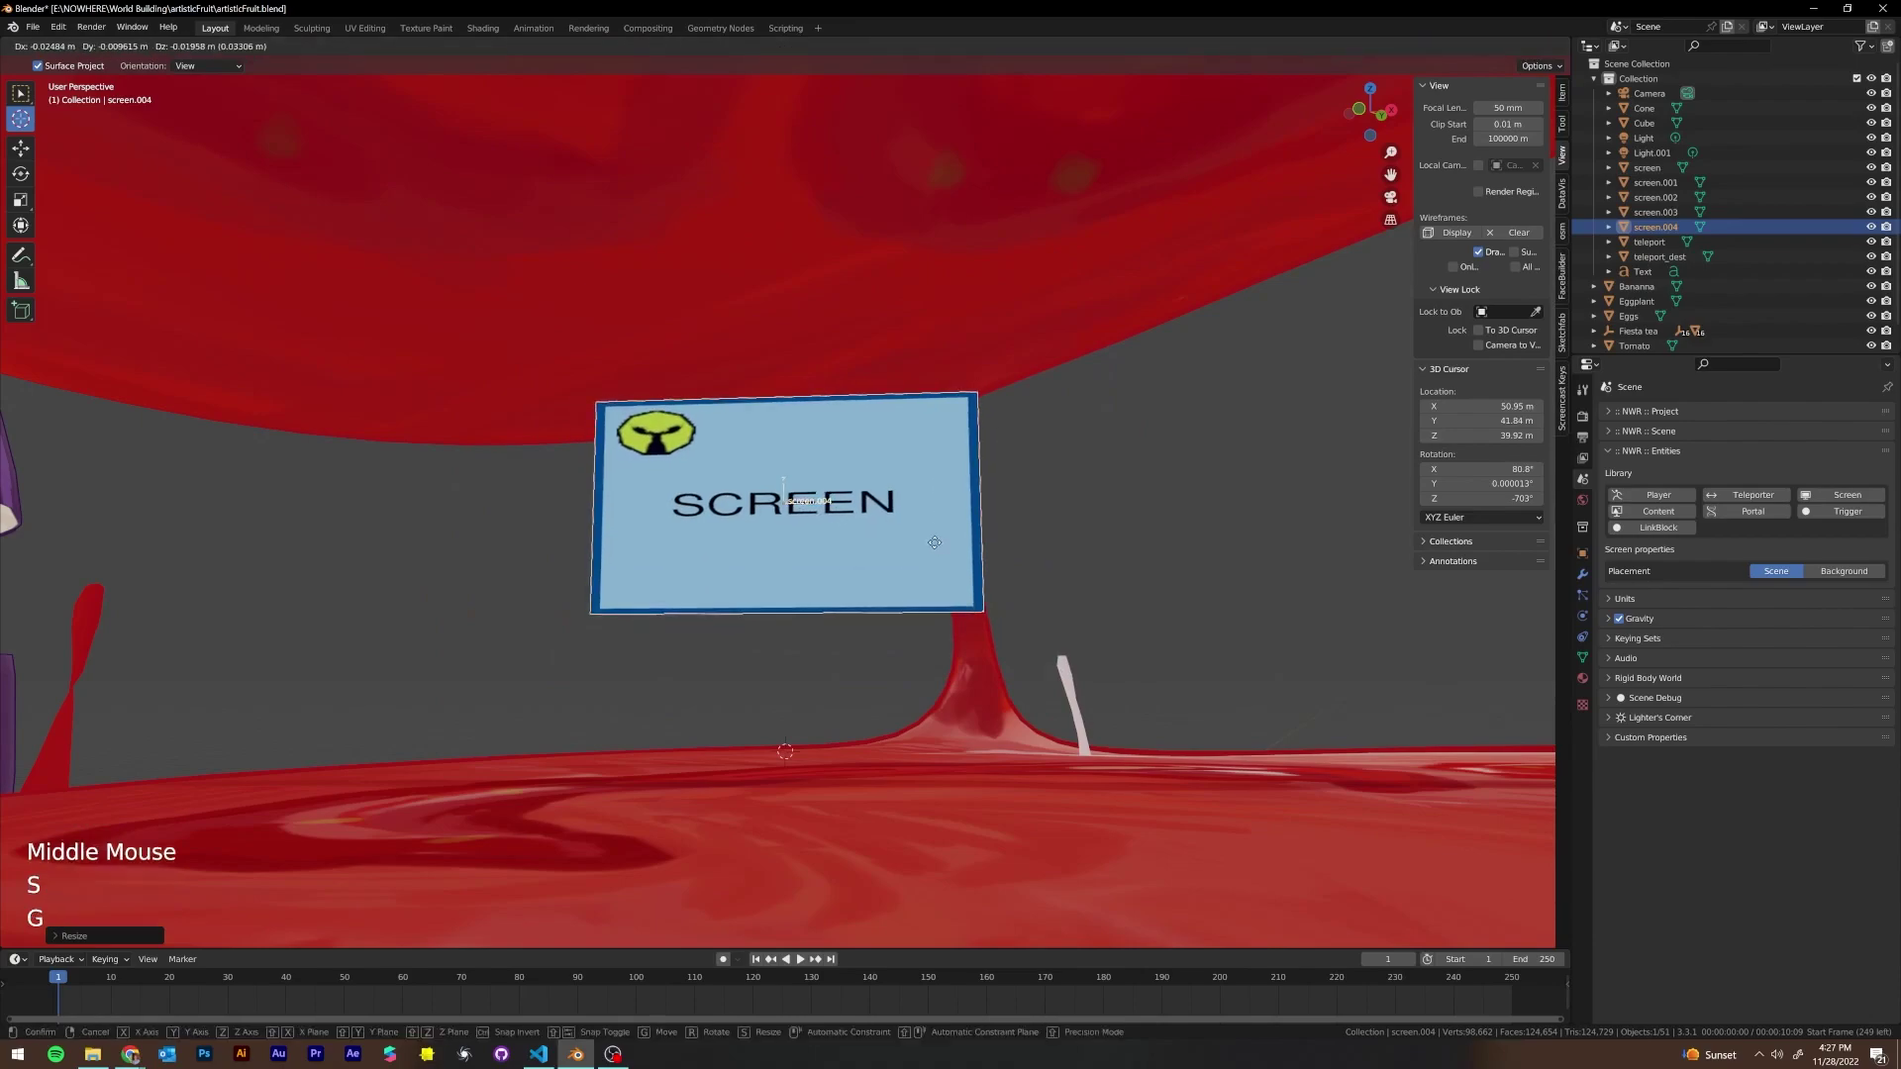
left_click(782, 640)
Adjust the size of the tomato's screen and reposition it over the slice from a wider view
middle_click_drag(781, 639, 1241, 653)
scroll(898, 649, "down", 2)
scroll(899, 649, "down", 1)
middle_click_drag(899, 650, 975, 565)
scroll(768, 615, "down", 1)
scroll(816, 616, "up", 2)
key("g")
key("s")
left_click(1059, 580)
key("g")
left_click(899, 536)
Rotate the tomato's screen slightly and shift it toward the side of the slice
scroll(390, 539, "up", 3)
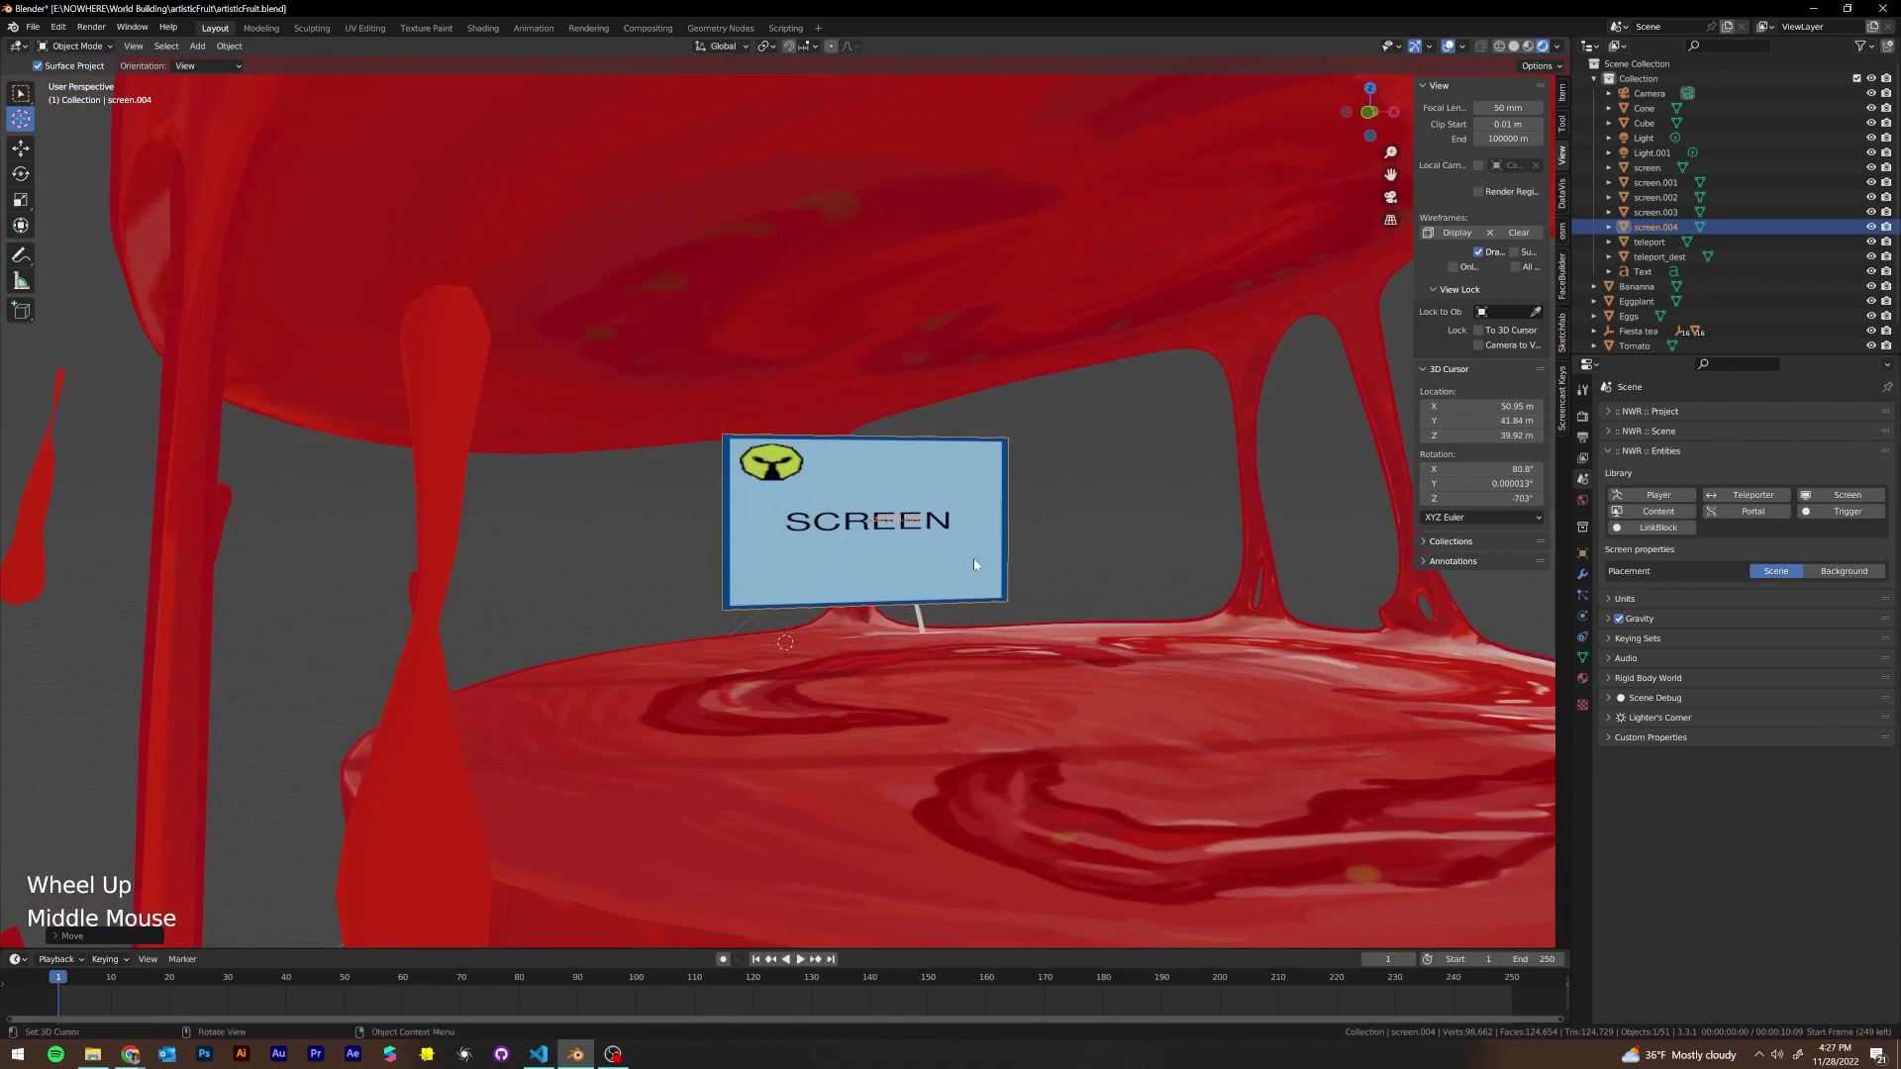
key("r")
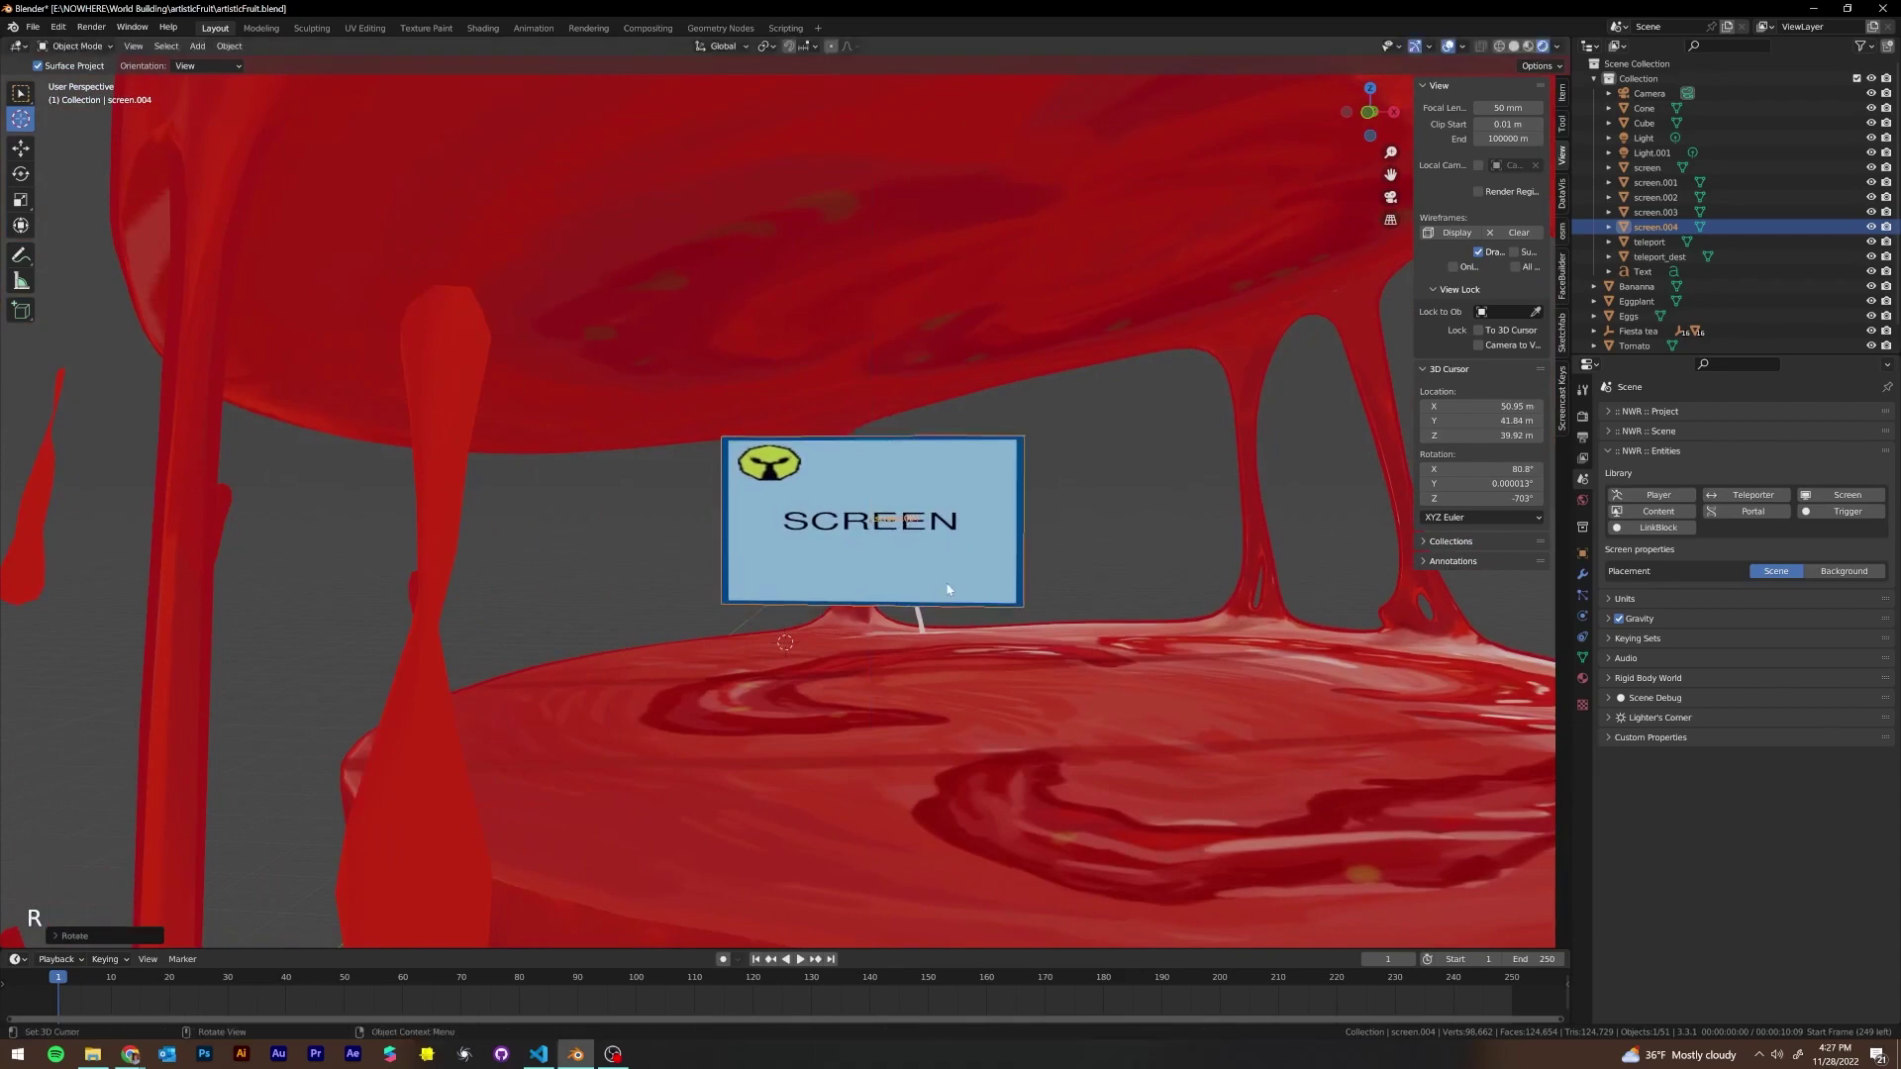
key("g")
left_click(1128, 557)
mouse_move(1129, 557)
middle_mouse_down()
mouse_move(1034, 569)
mouse_move(1051, 584)
mouse_move(1286, 565)
mouse_move(1111, 571)
middle_mouse_up()
scroll(1033, 568, "down", 2)
key("g")
left_click(1106, 582)
key("g")
left_click(1294, 562)
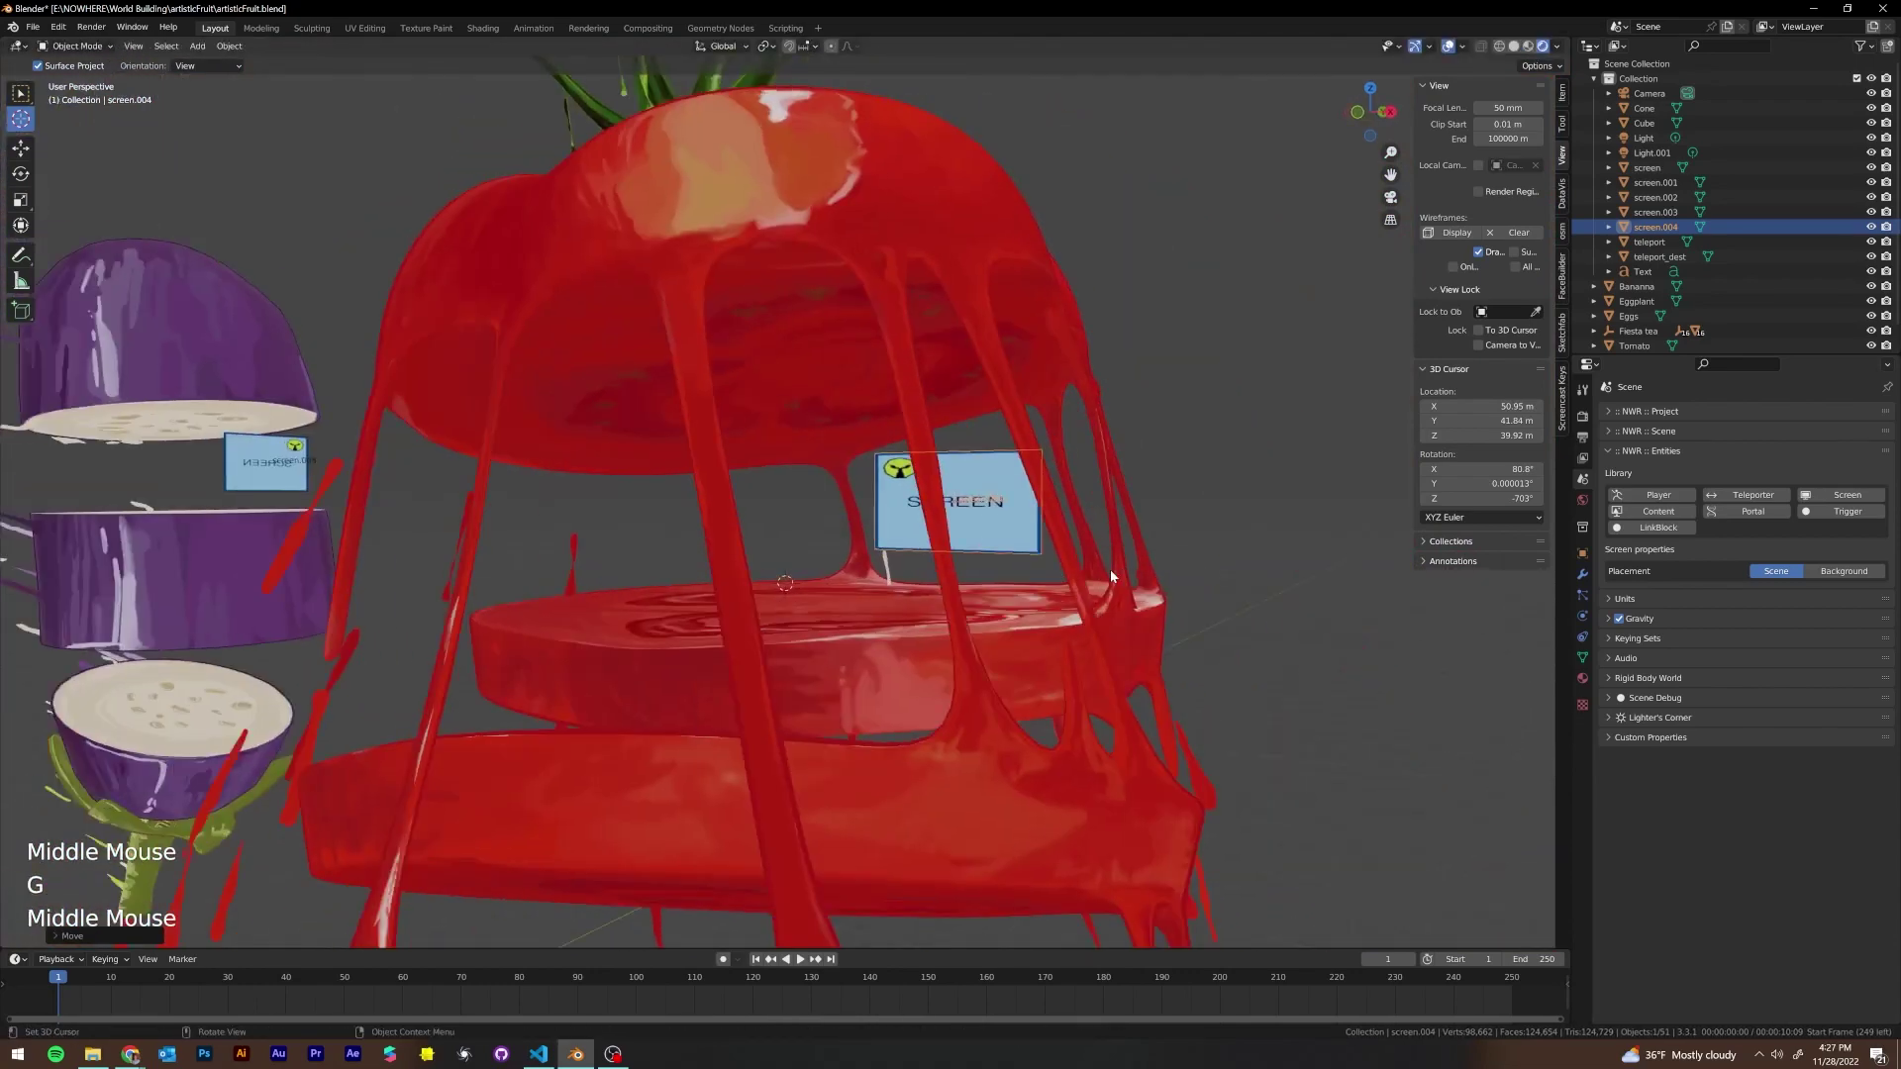
Duplicate the tomato's screen, place the copy beside it on the same slice, and rotate the copy around Z
key("shift+d")
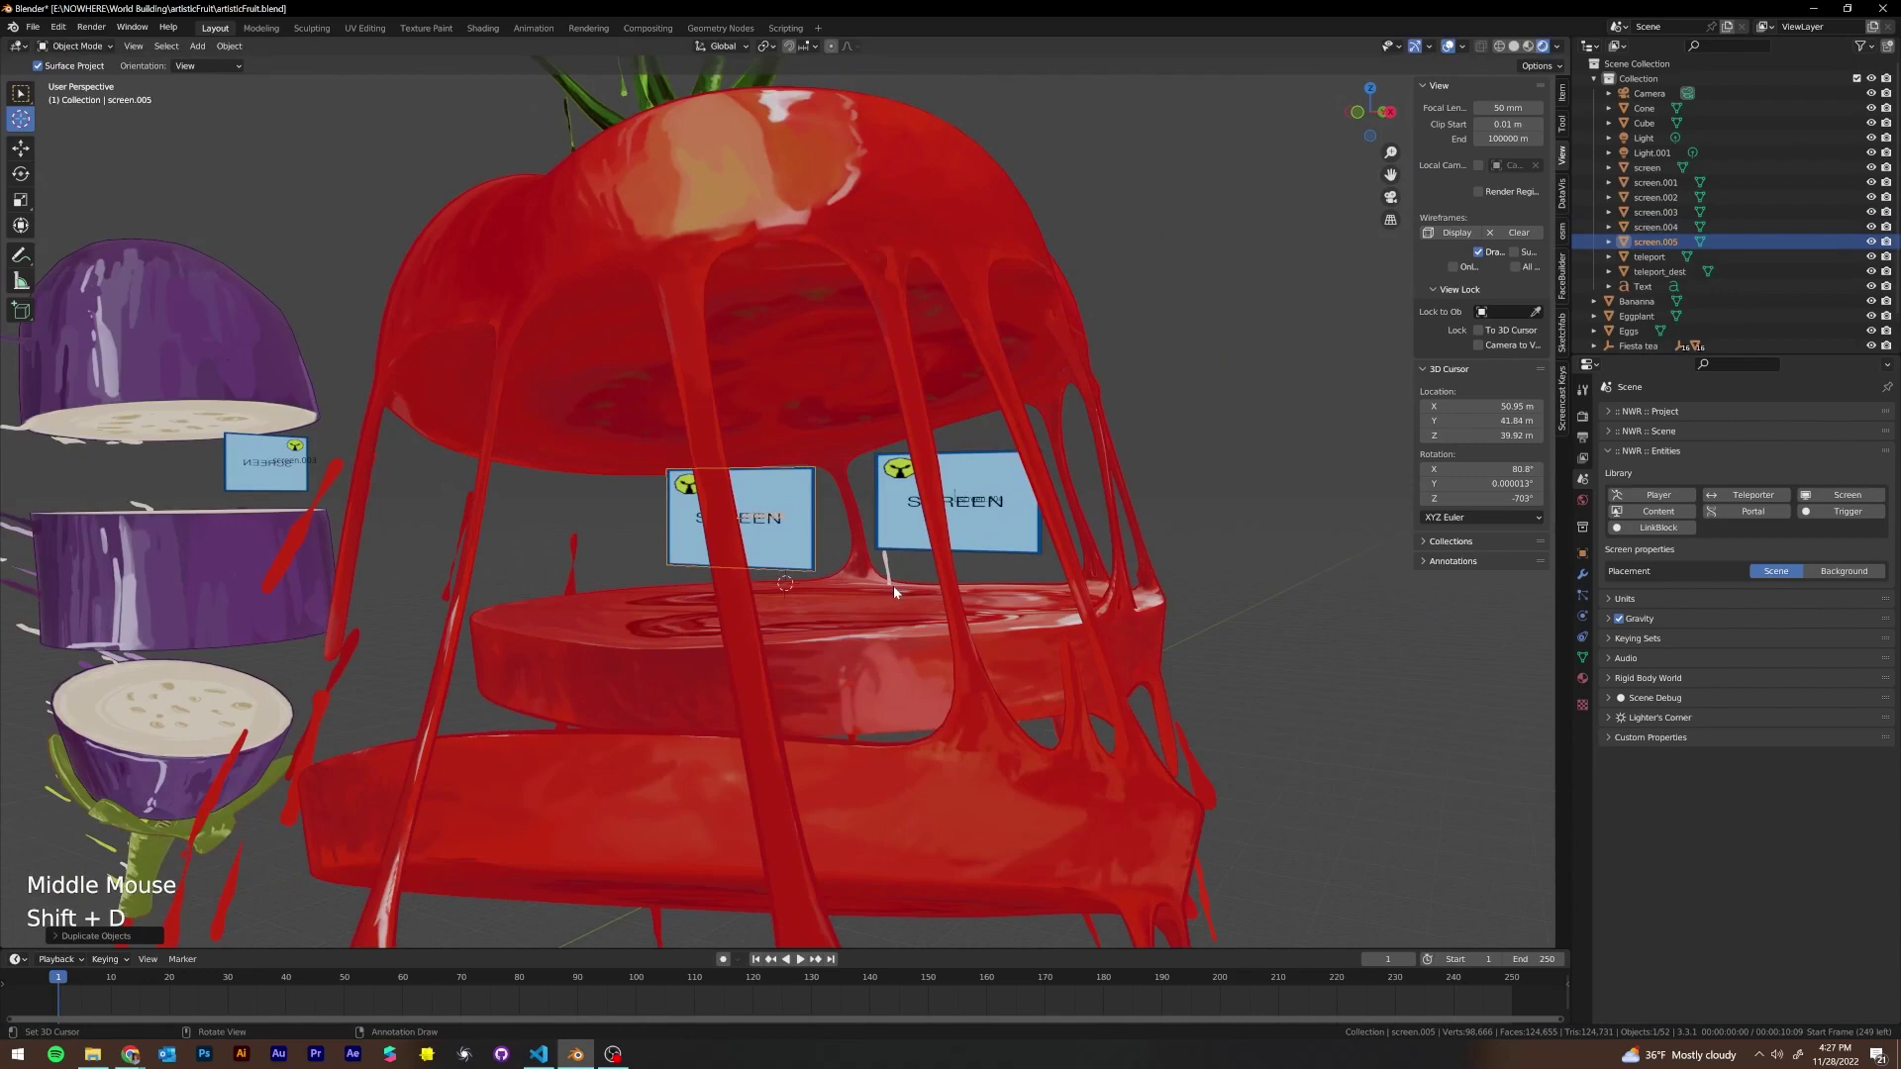
key("r")
key("z")
Move the duplicated screen into the gap above the tomato slice and adjust its scale
middle_click_drag(886, 521, 839, 525)
key("g")
scroll(977, 537, "up", 3)
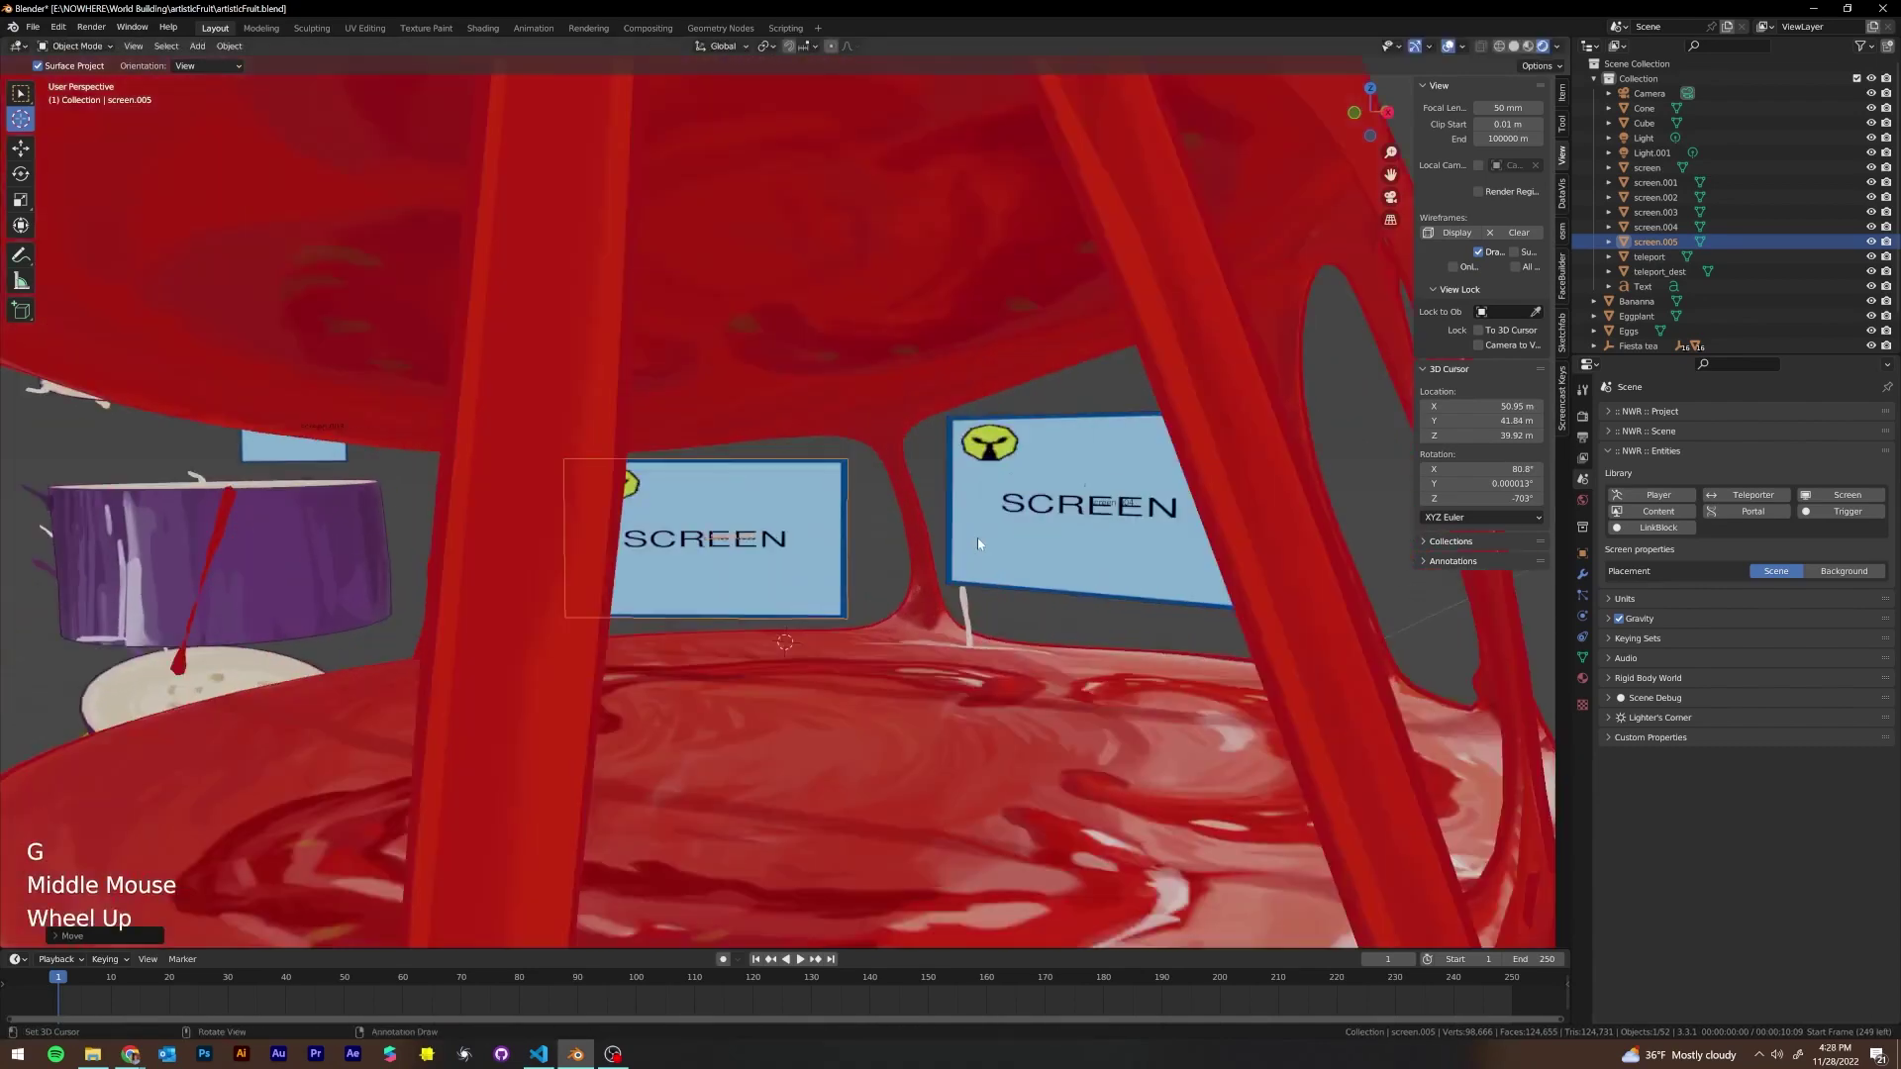
middle_click_drag(977, 537, 1381, 554)
key("s")
Examine the overall layout of the screens and fruit around the table from several directions
scroll(1089, 543, "down", 2)
scroll(1381, 554, "down", 3)
middle_click_drag(851, 579, 1028, 595)
scroll(1138, 589, "down", 1)
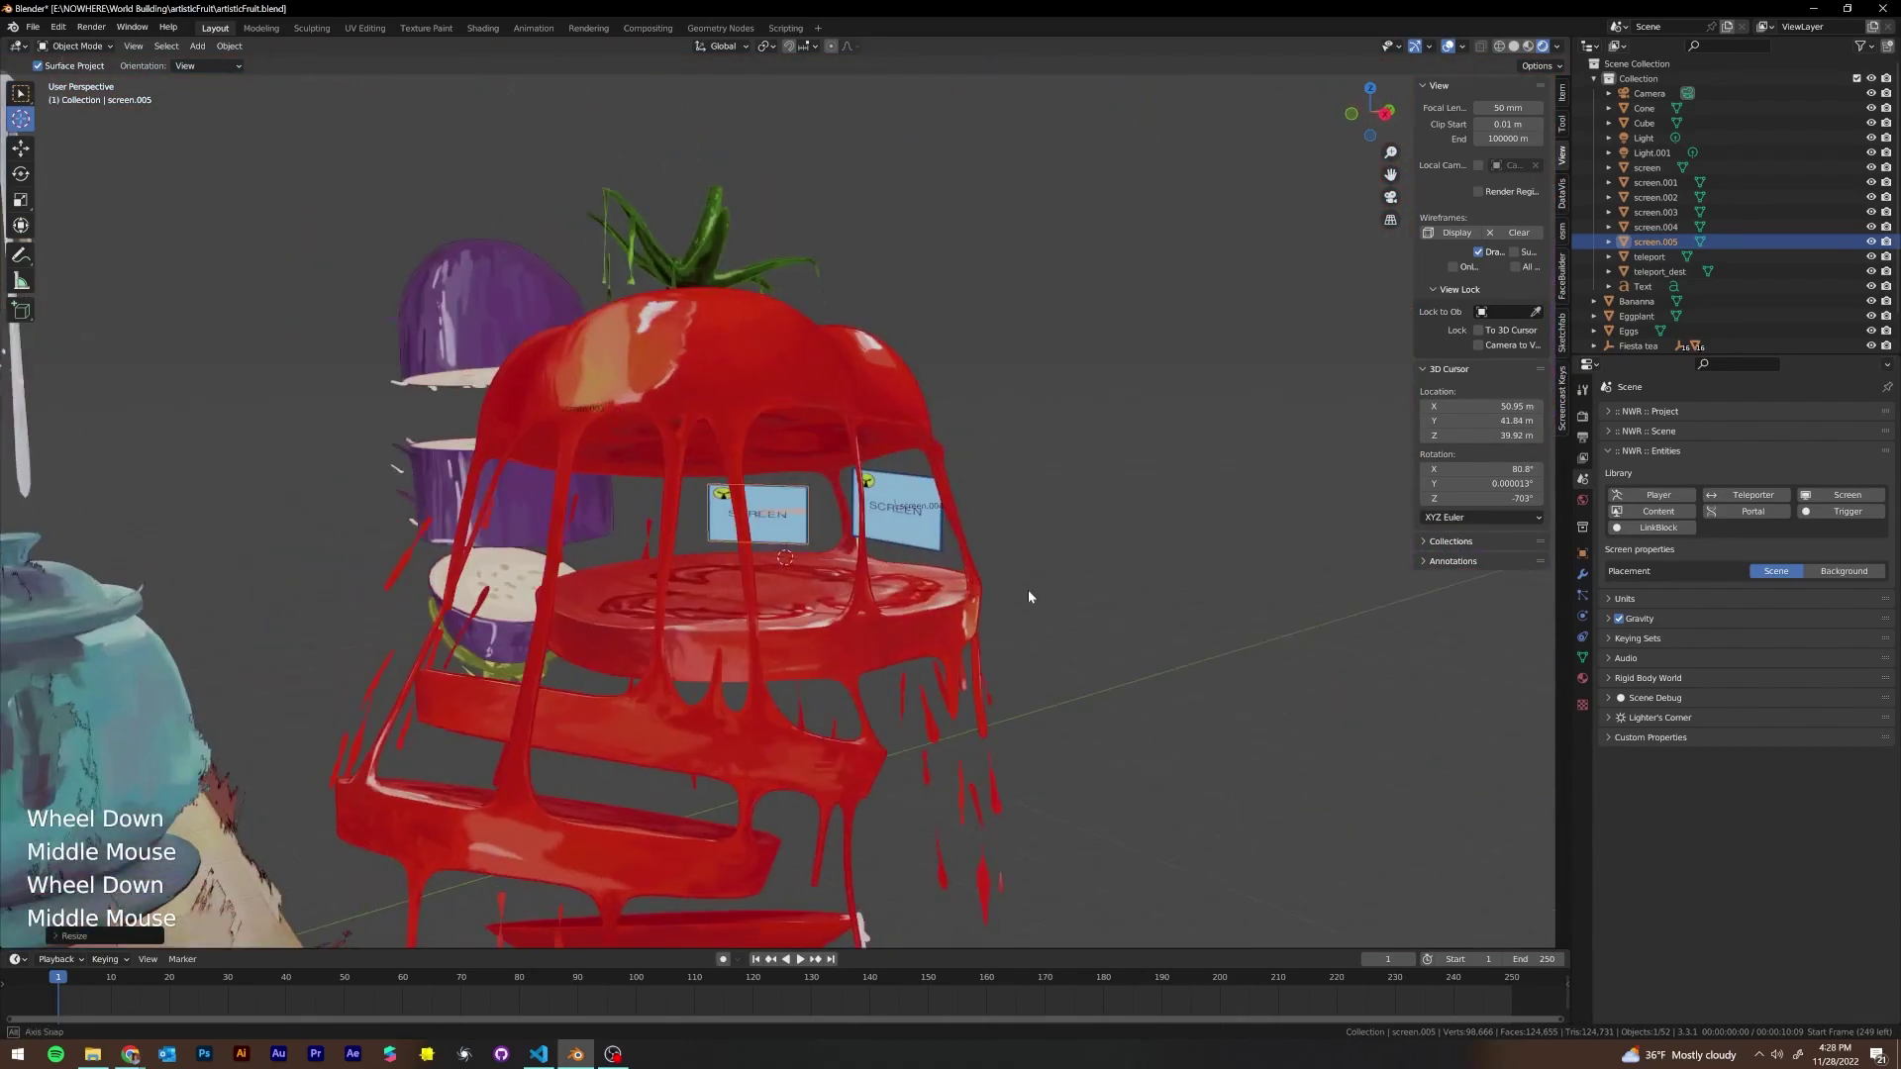
scroll(830, 562, "down", 1)
scroll(784, 566, "down", 2)
middle_click_drag(784, 566, 1129, 618, "shift")
scroll(939, 558, "down", 1)
mouse_move(1129, 619)
middle_mouse_down()
mouse_move(1155, 621)
mouse_move(1135, 630)
middle_mouse_up()
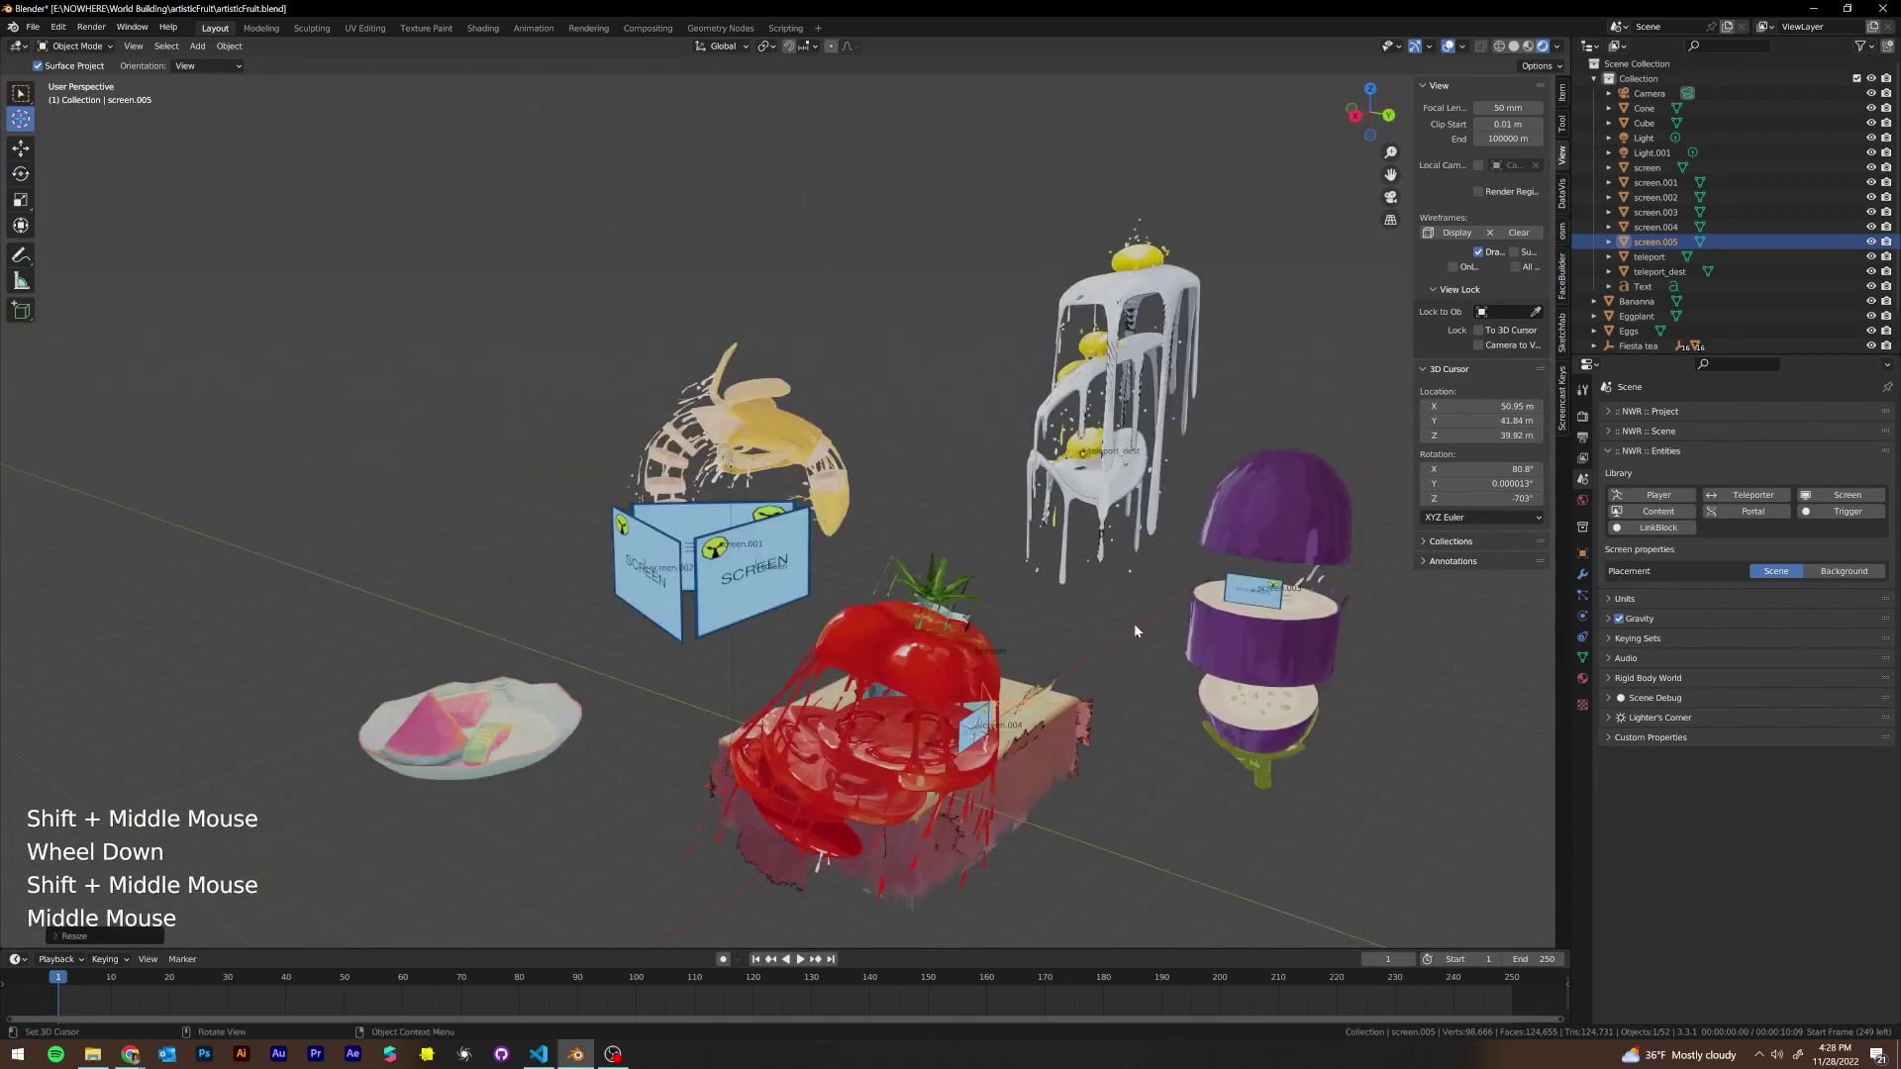
middle_click_drag(961, 555, 782, 663)
middle_click_drag(782, 663, 980, 471)
scroll(847, 603, "up", 2)
scroll(1105, 559, "down", 4)
scroll(1148, 554, "up", 1, "shift")
scroll(971, 462, "up", 1)
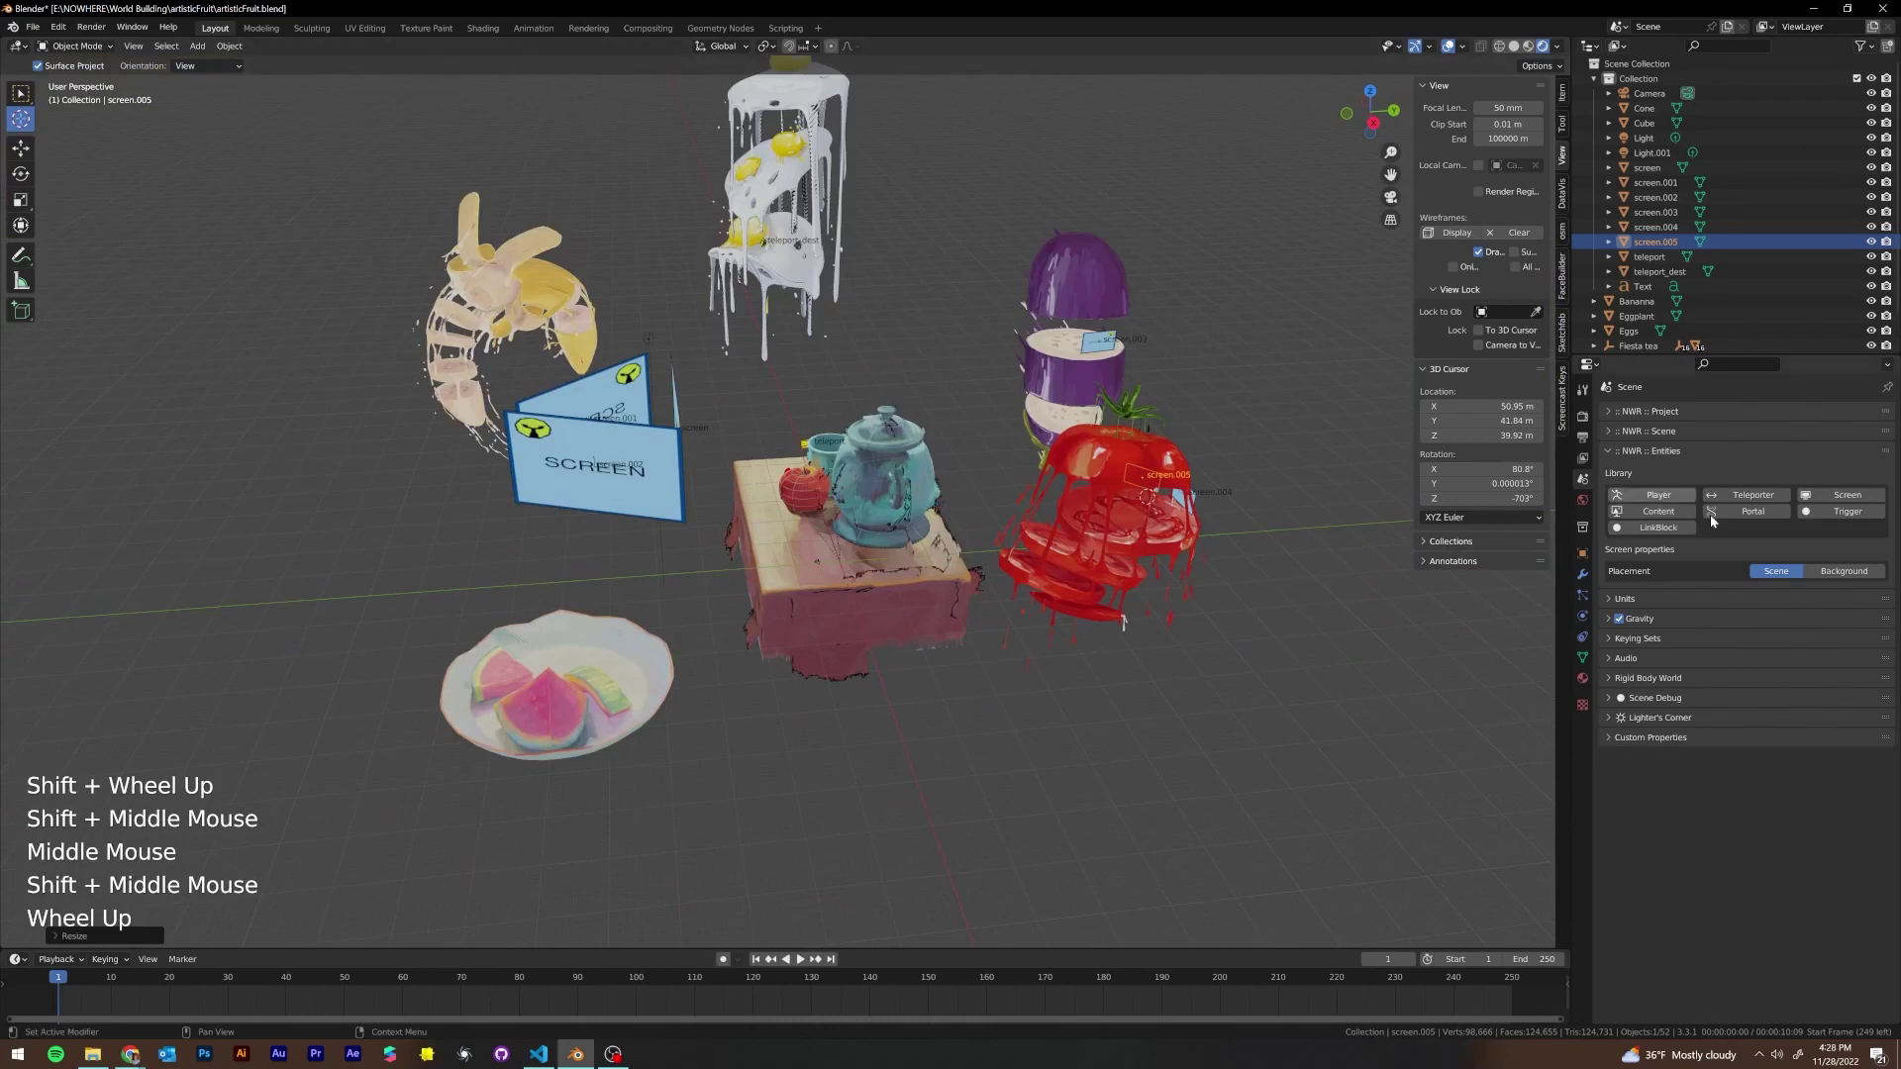
middle_click_drag(1331, 521, 1304, 523)
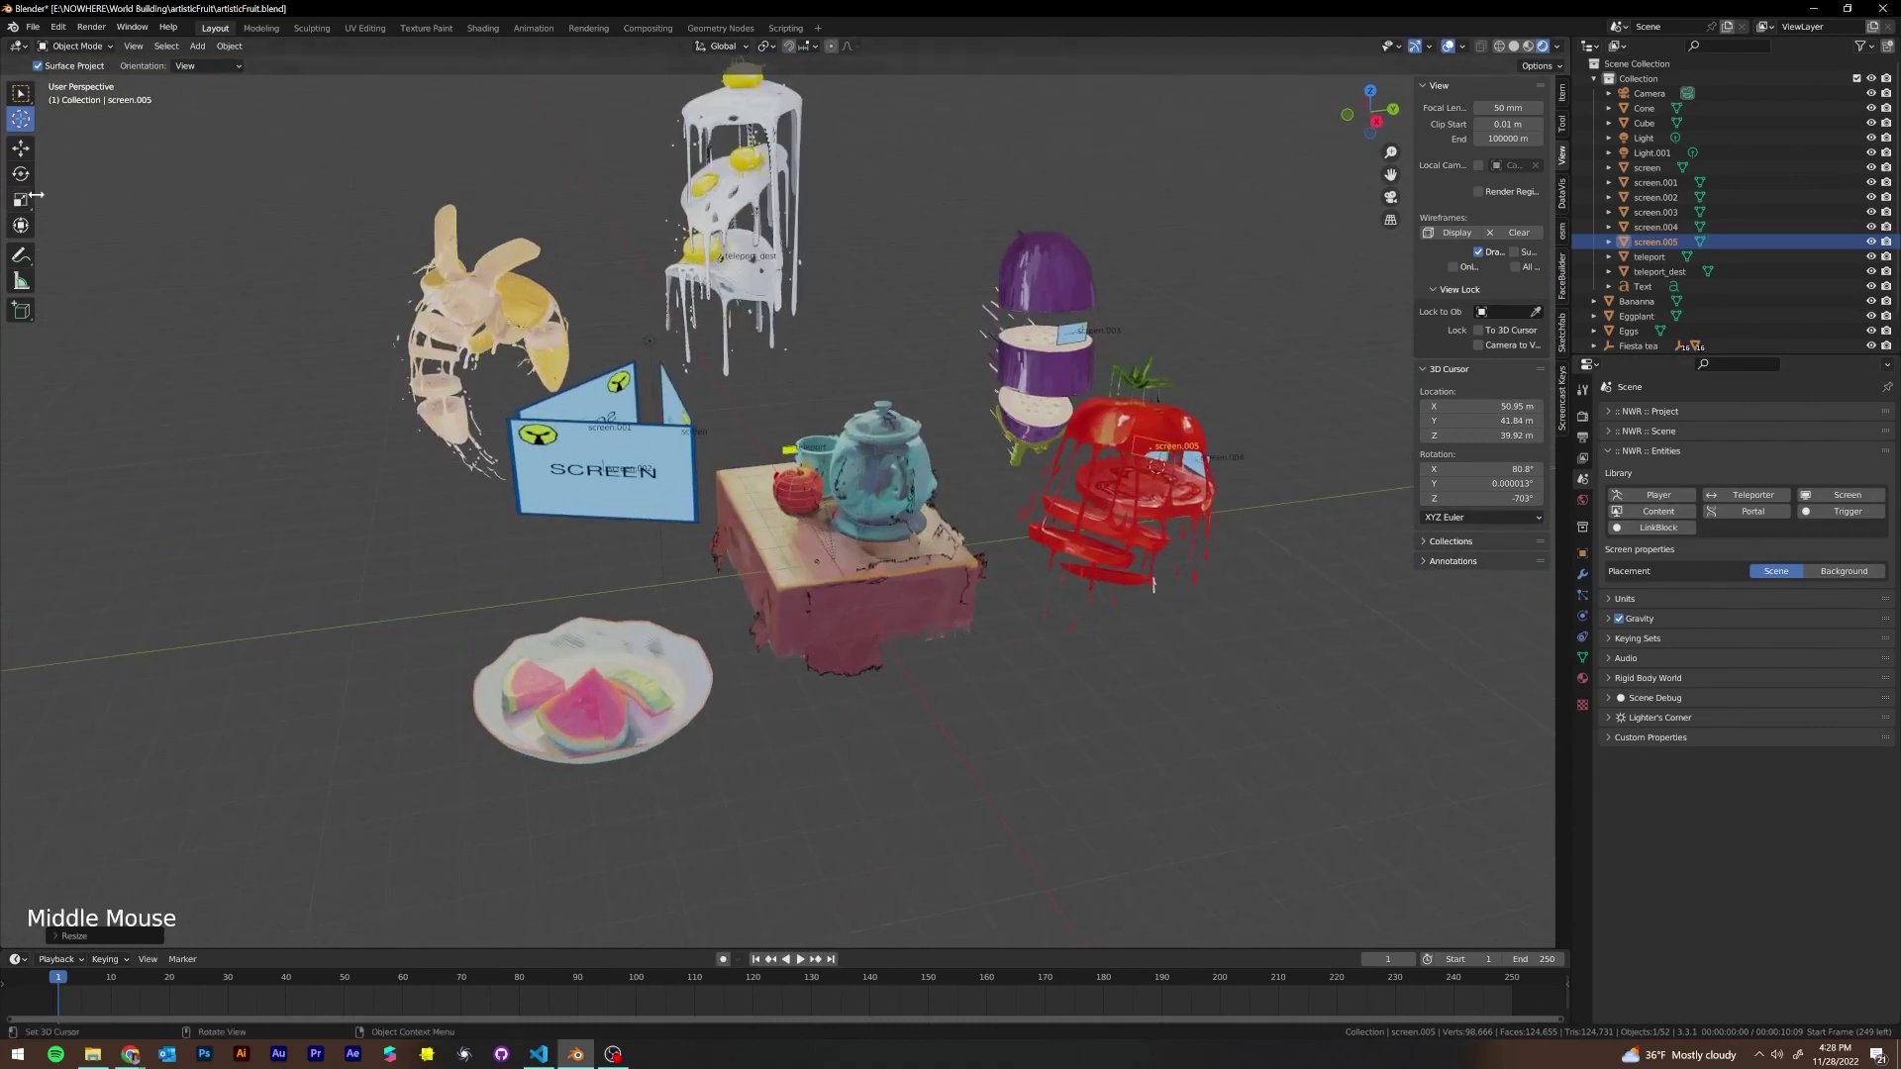
middle_click_drag(1039, 416, 840, 433)
scroll(841, 434, "up", 2)
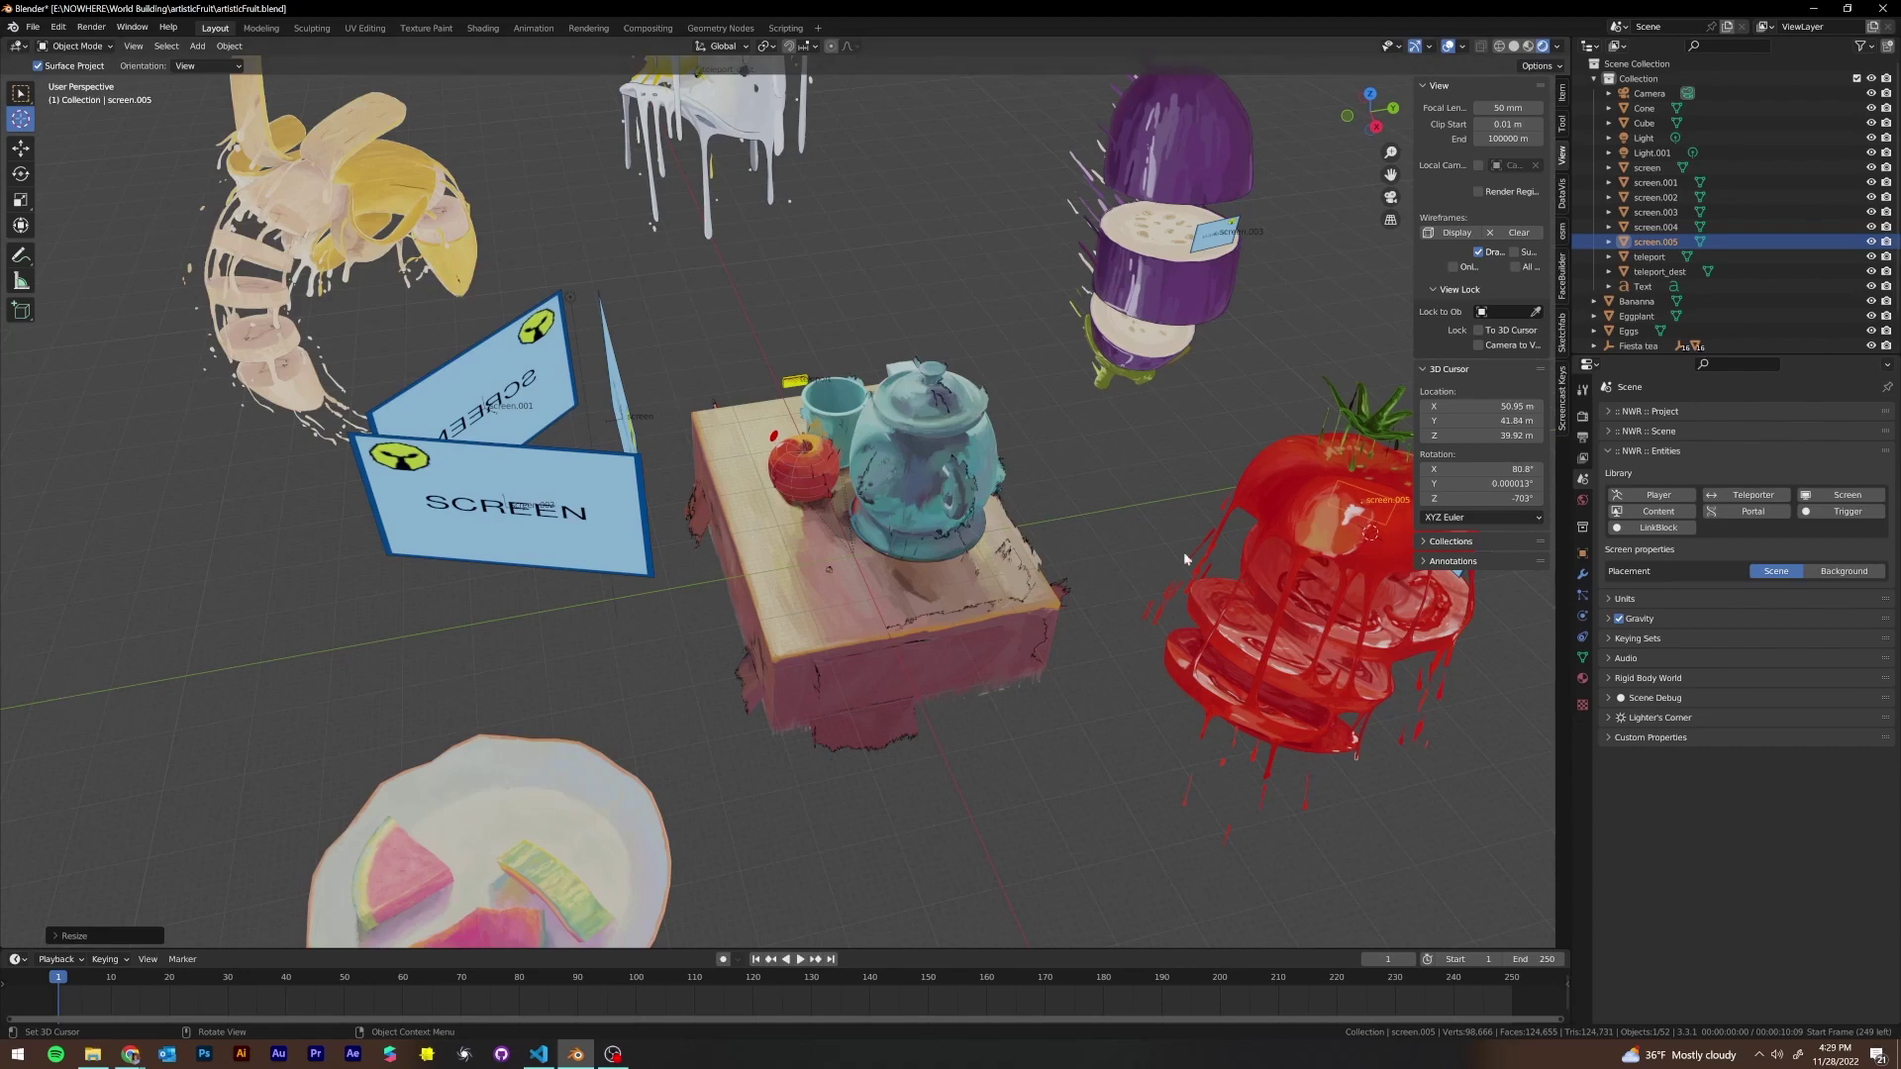
middle_click_drag(713, 540, 911, 537)
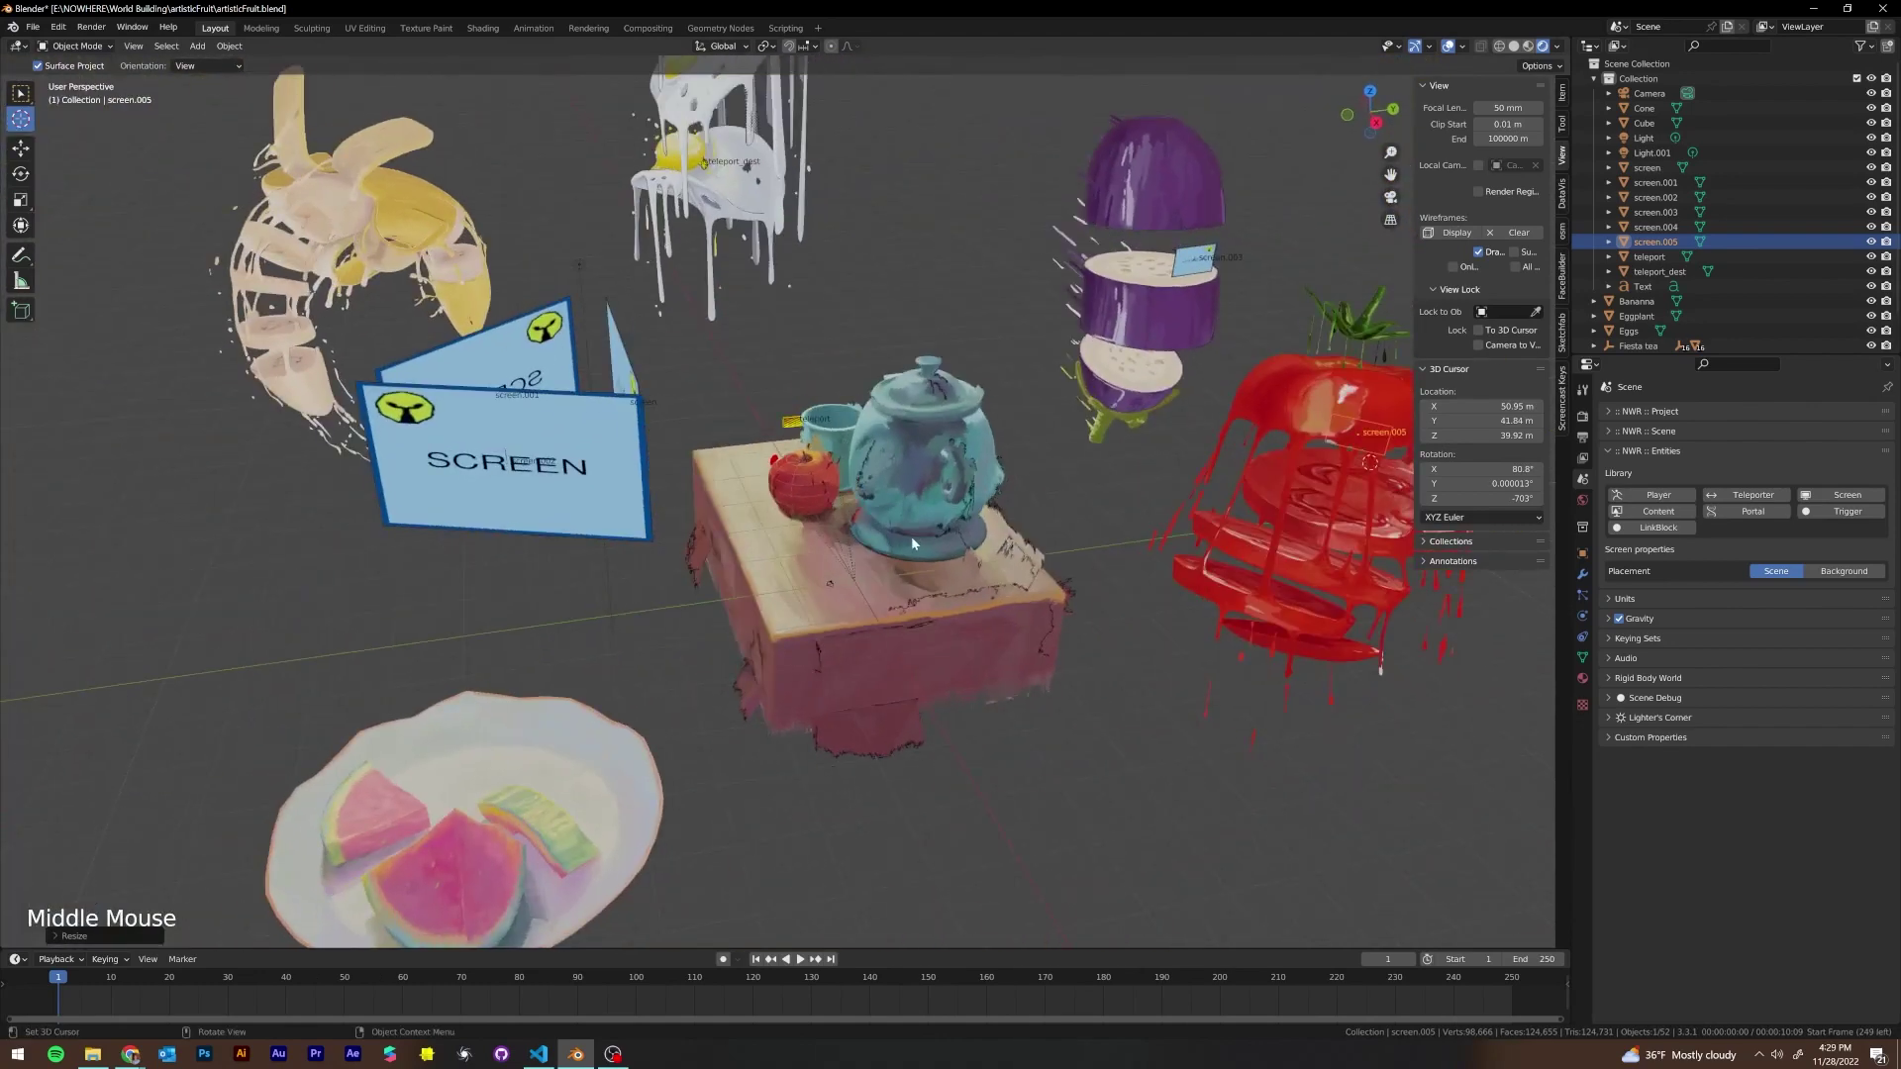
scroll(946, 530, "down", 2)
scroll(946, 535, "up", 1)
scroll(947, 537, "up", 1)
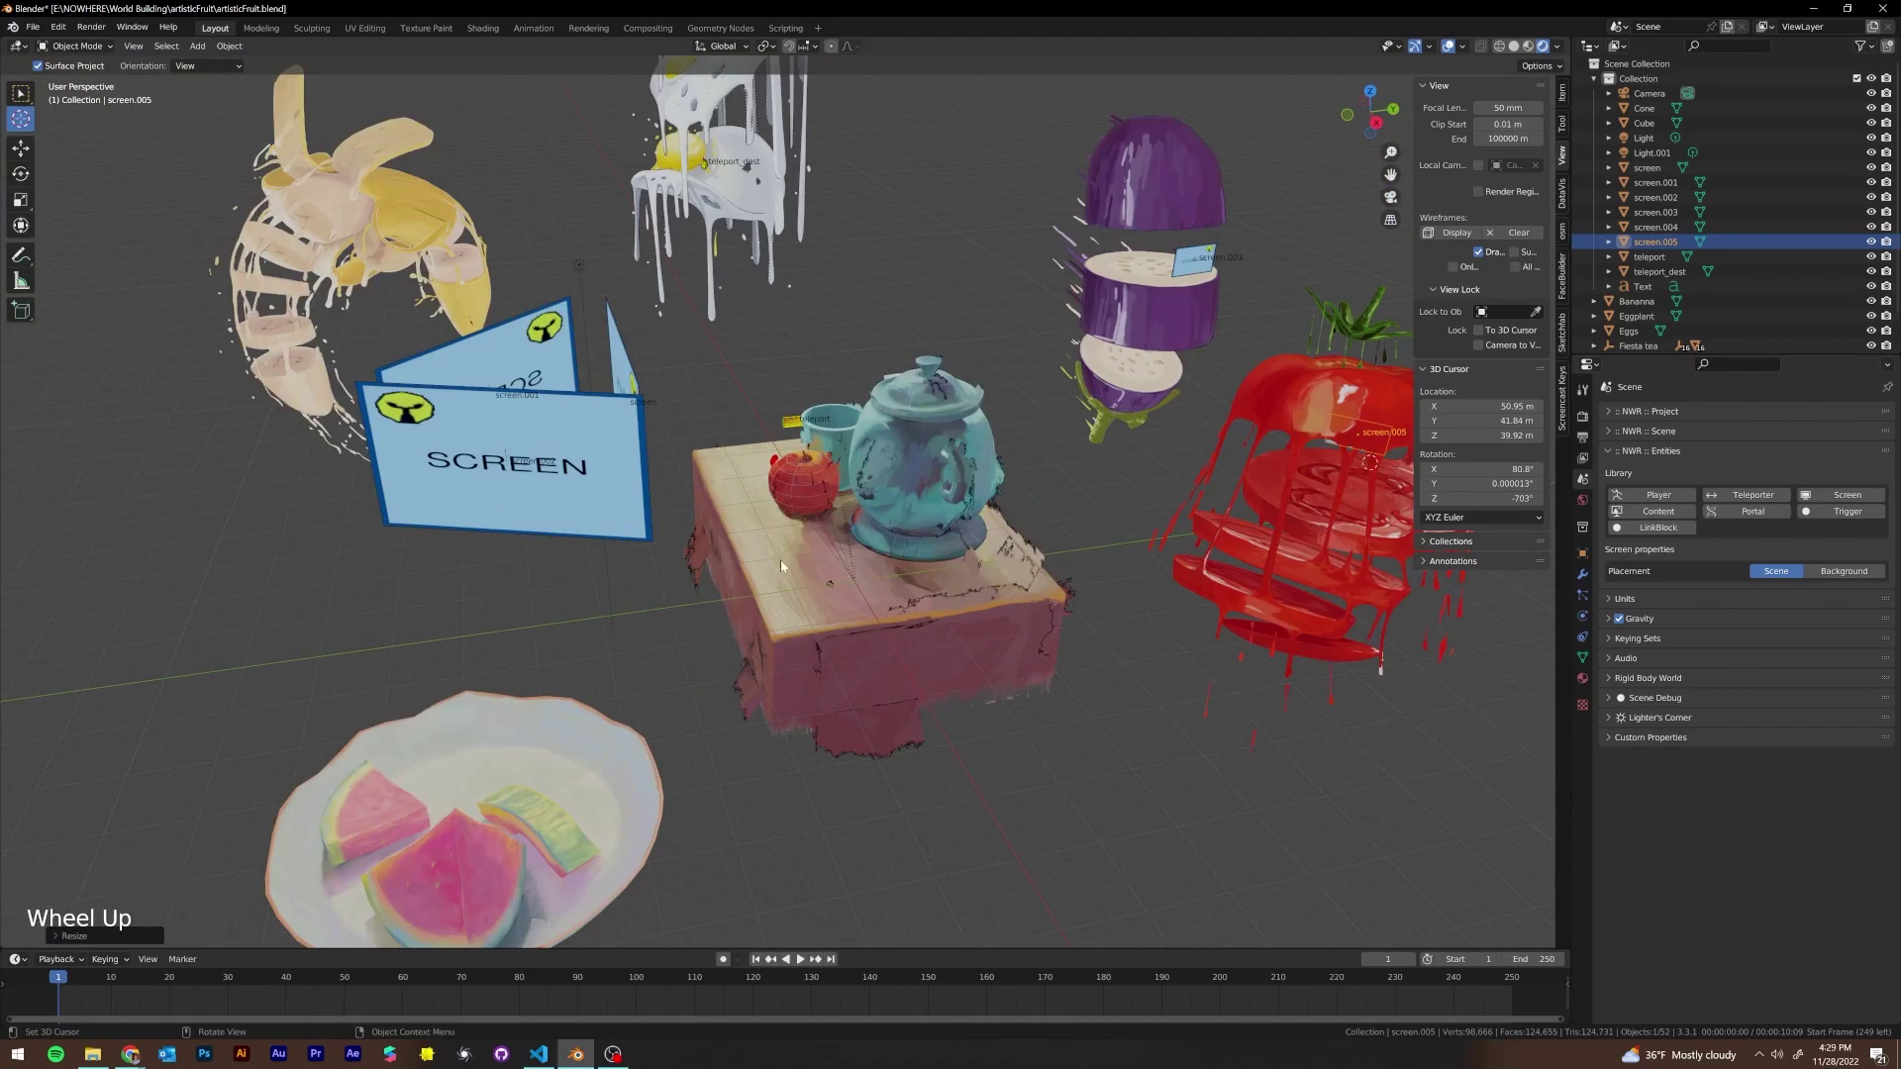
Set the 3D cursor near the tabletop corner beside the teleport trigger and add a Content entity there
scroll(895, 561, "up", 3)
middle_click_drag(895, 561, 998, 723)
scroll(879, 529, "down", 1)
scroll(881, 515, "down", 1)
scroll(756, 625, "up", 4)
scroll(756, 626, "down", 1)
middle_click_drag(757, 626, 825, 661)
middle_click_drag(861, 488, 1065, 534)
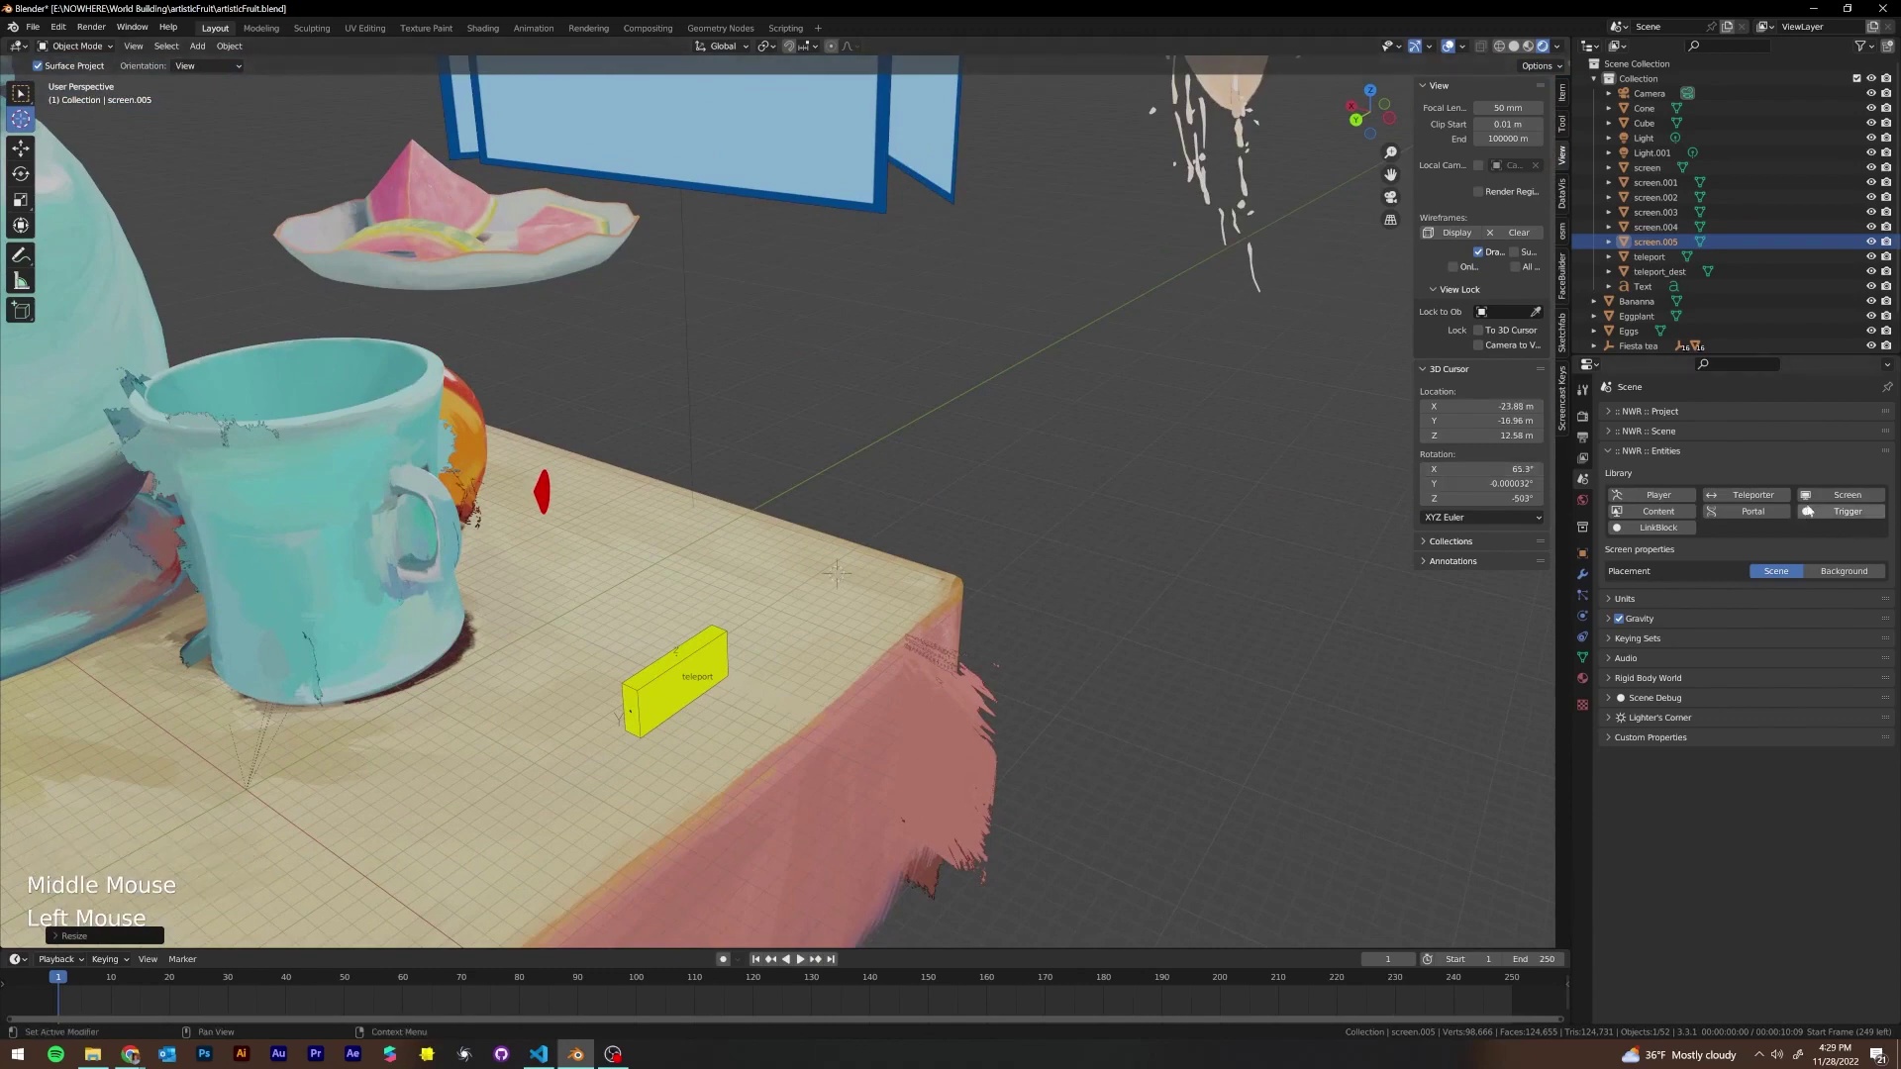
middle_click_drag(804, 523, 798, 494)
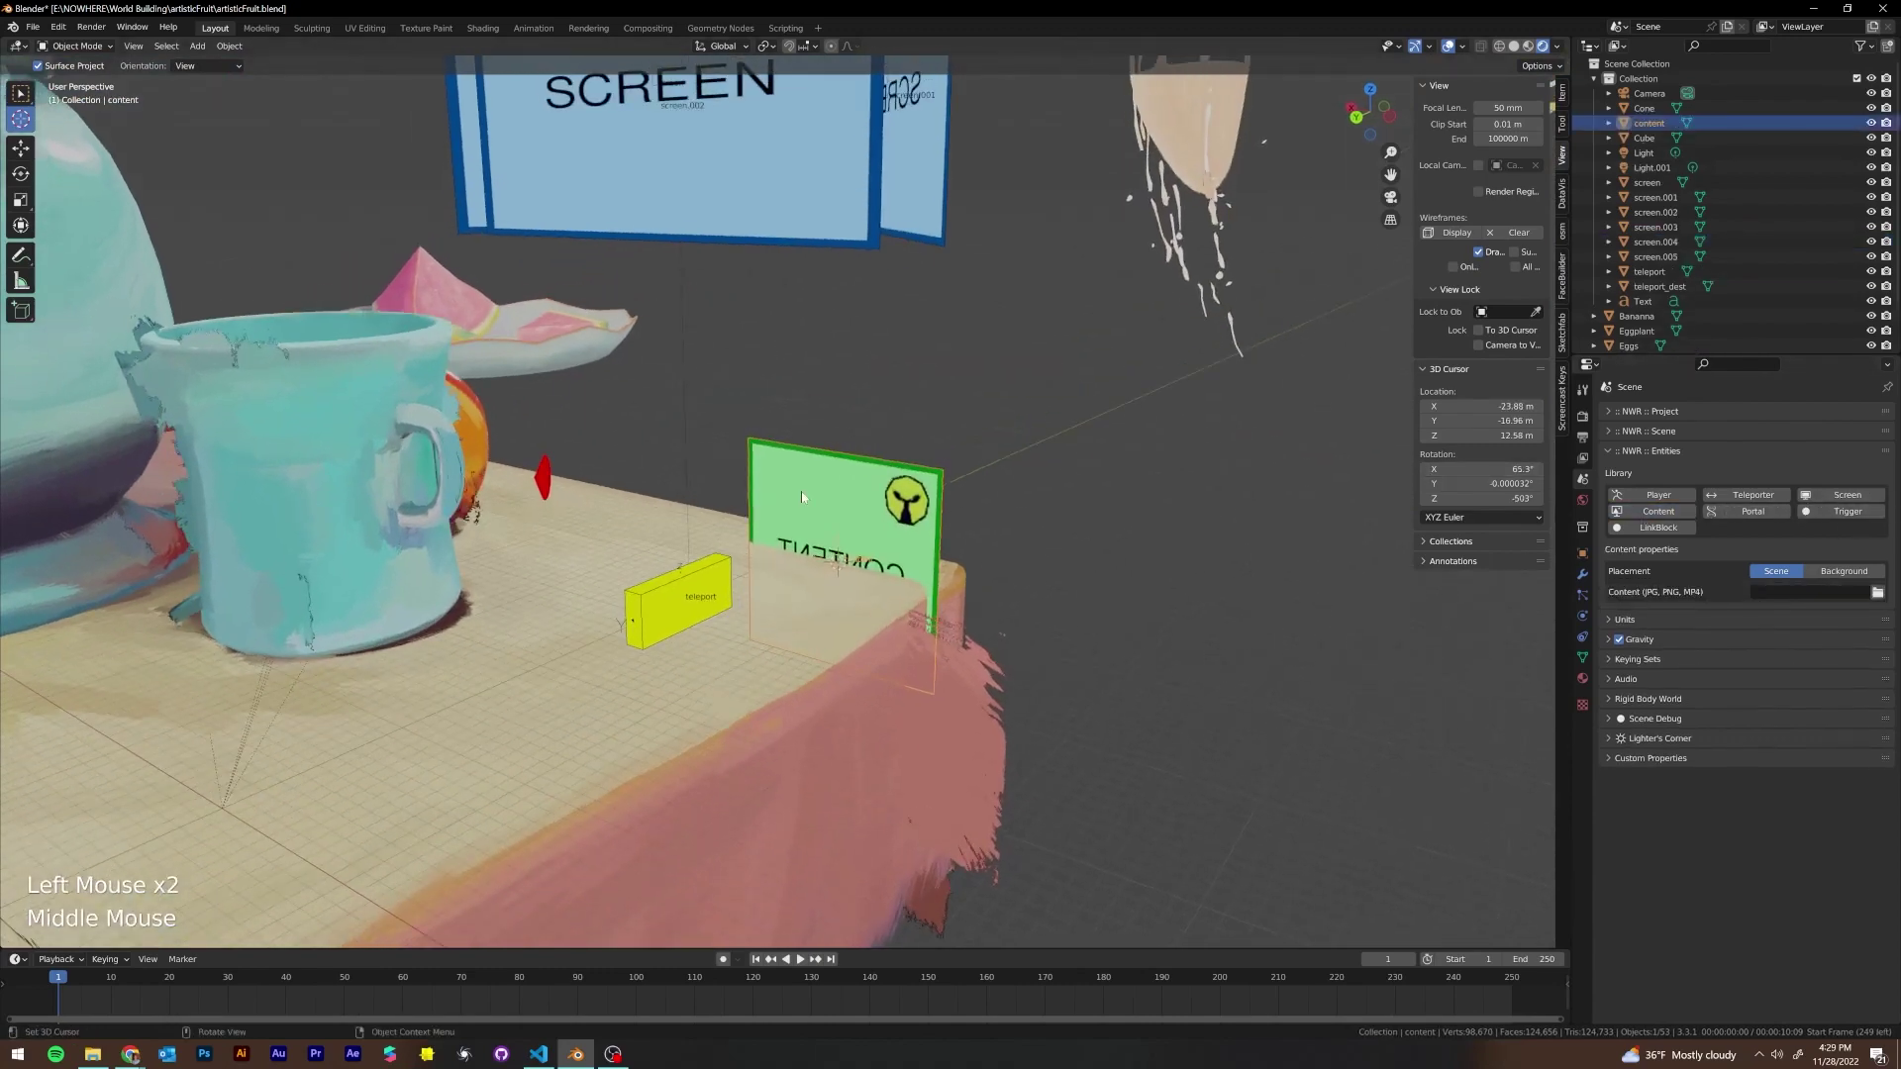
Rotate the content panel 180° around Z and raise it above the tabletop
type("r180")
key("Return")
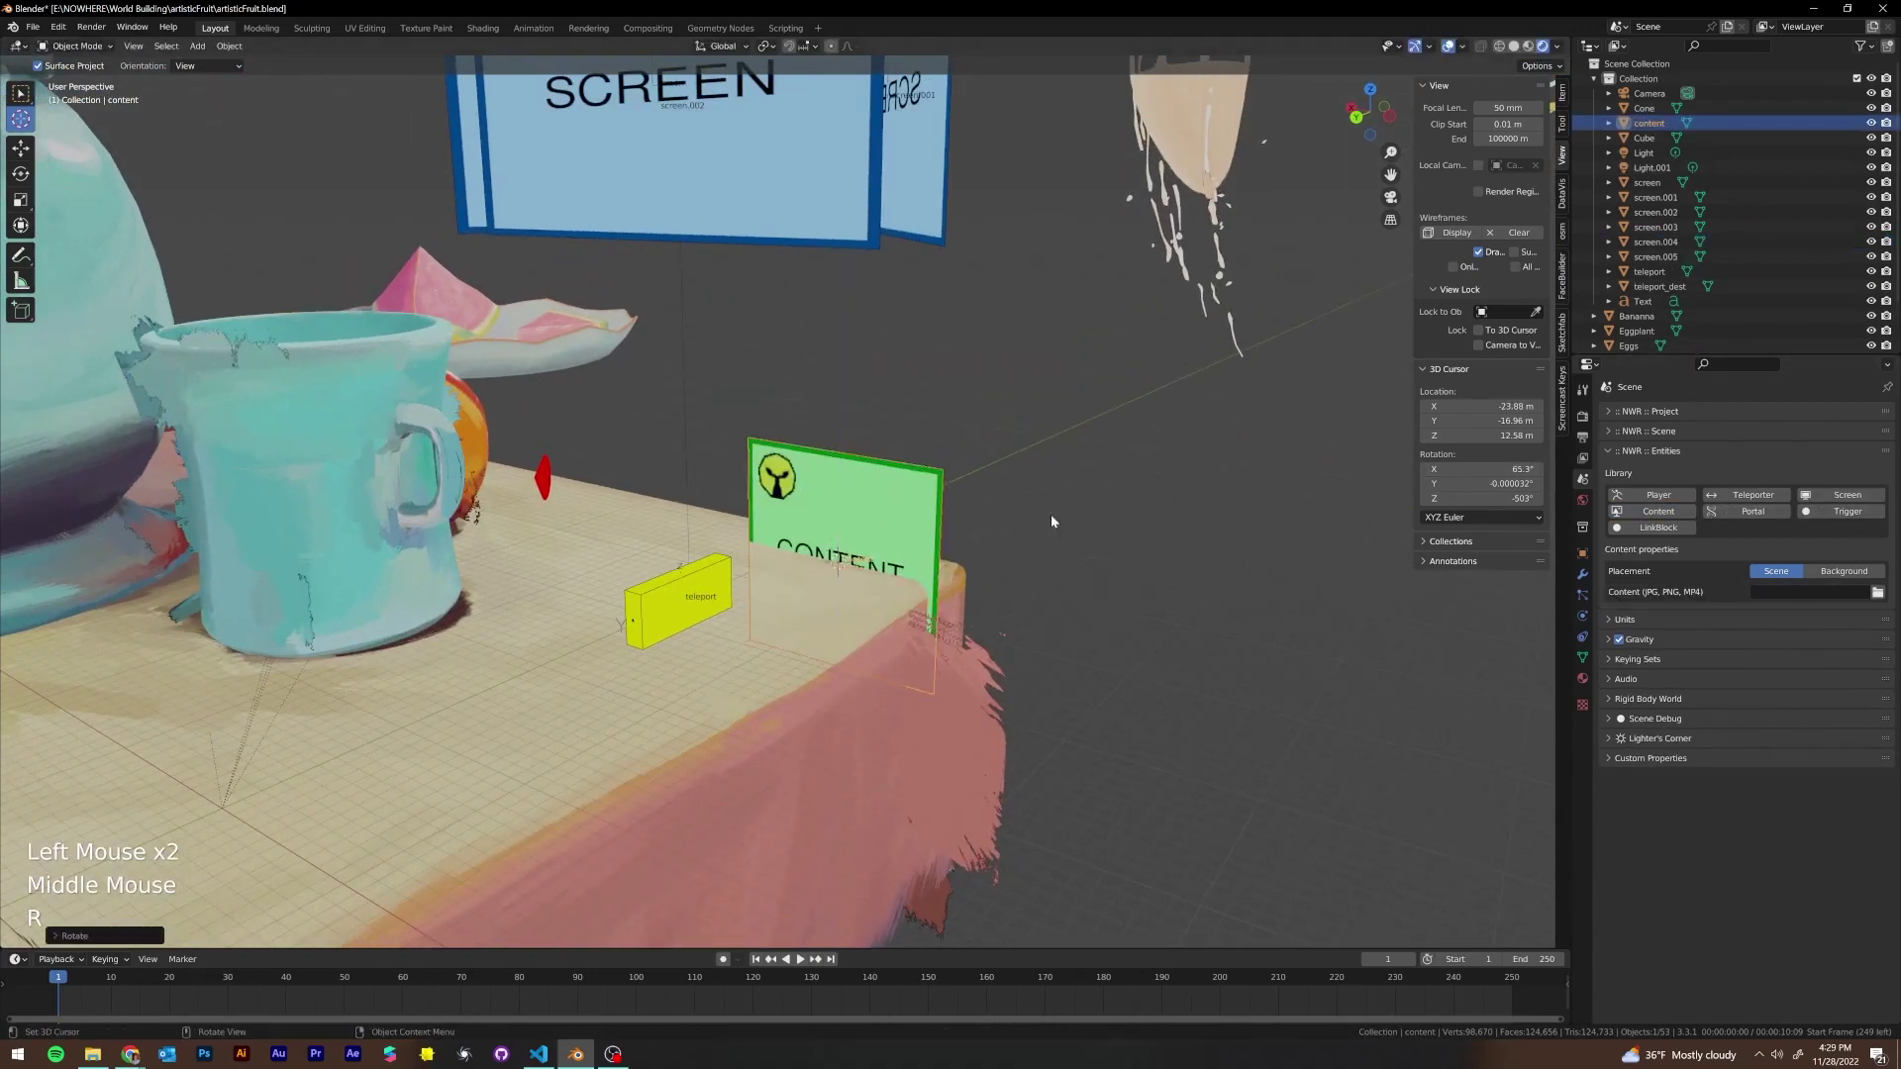
key("g")
left_click(1055, 366)
Scale the content panel to fit above the table's edge, checking its size from the side
middle_click_drag(1056, 364, 1253, 392)
key("s")
left_click(1025, 414)
middle_click_drag(1068, 417, 870, 402)
key("s")
left_click(905, 362)
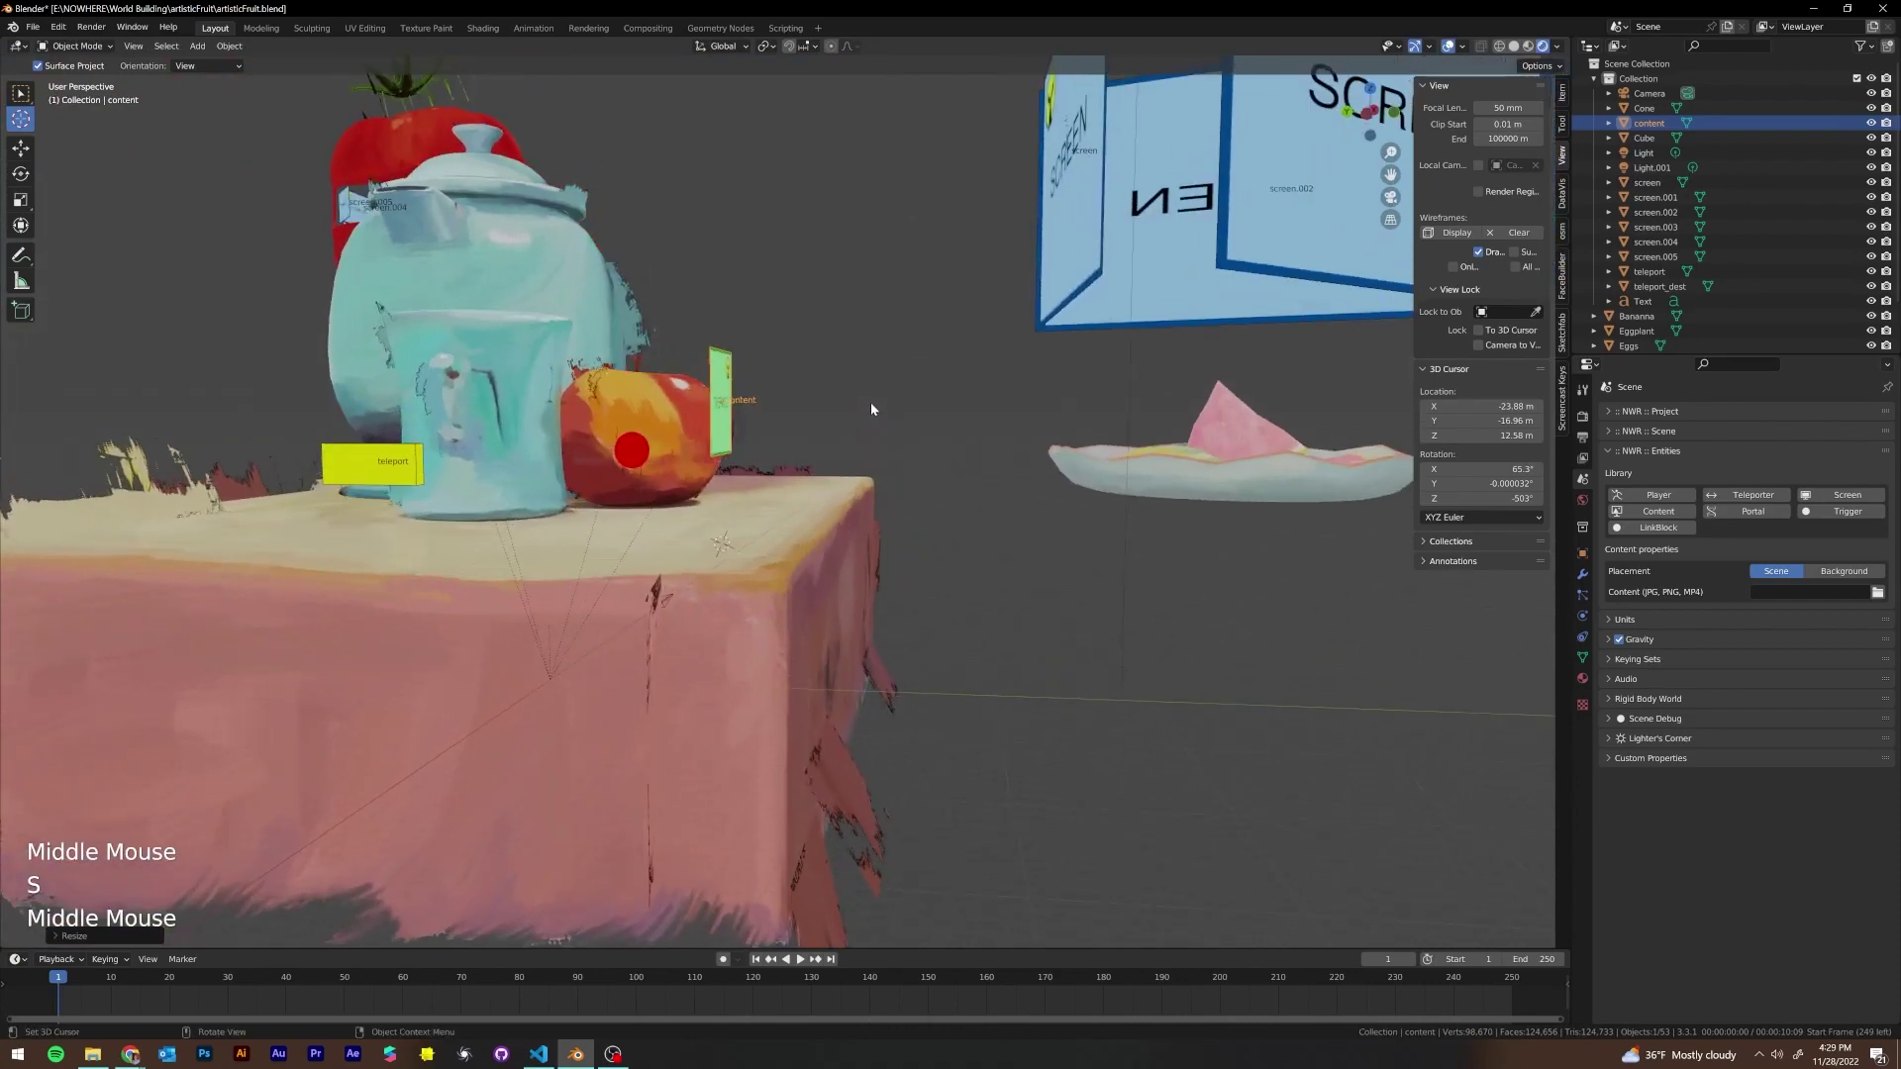
Move the content panel along Y and adjust its position above the tabletop edge near the teleport trigger
key("g")
key("y")
left_click(983, 415)
middle_click_drag(983, 414, 456, 489)
key("g")
left_click(995, 451)
scroll(830, 500, "down", 2)
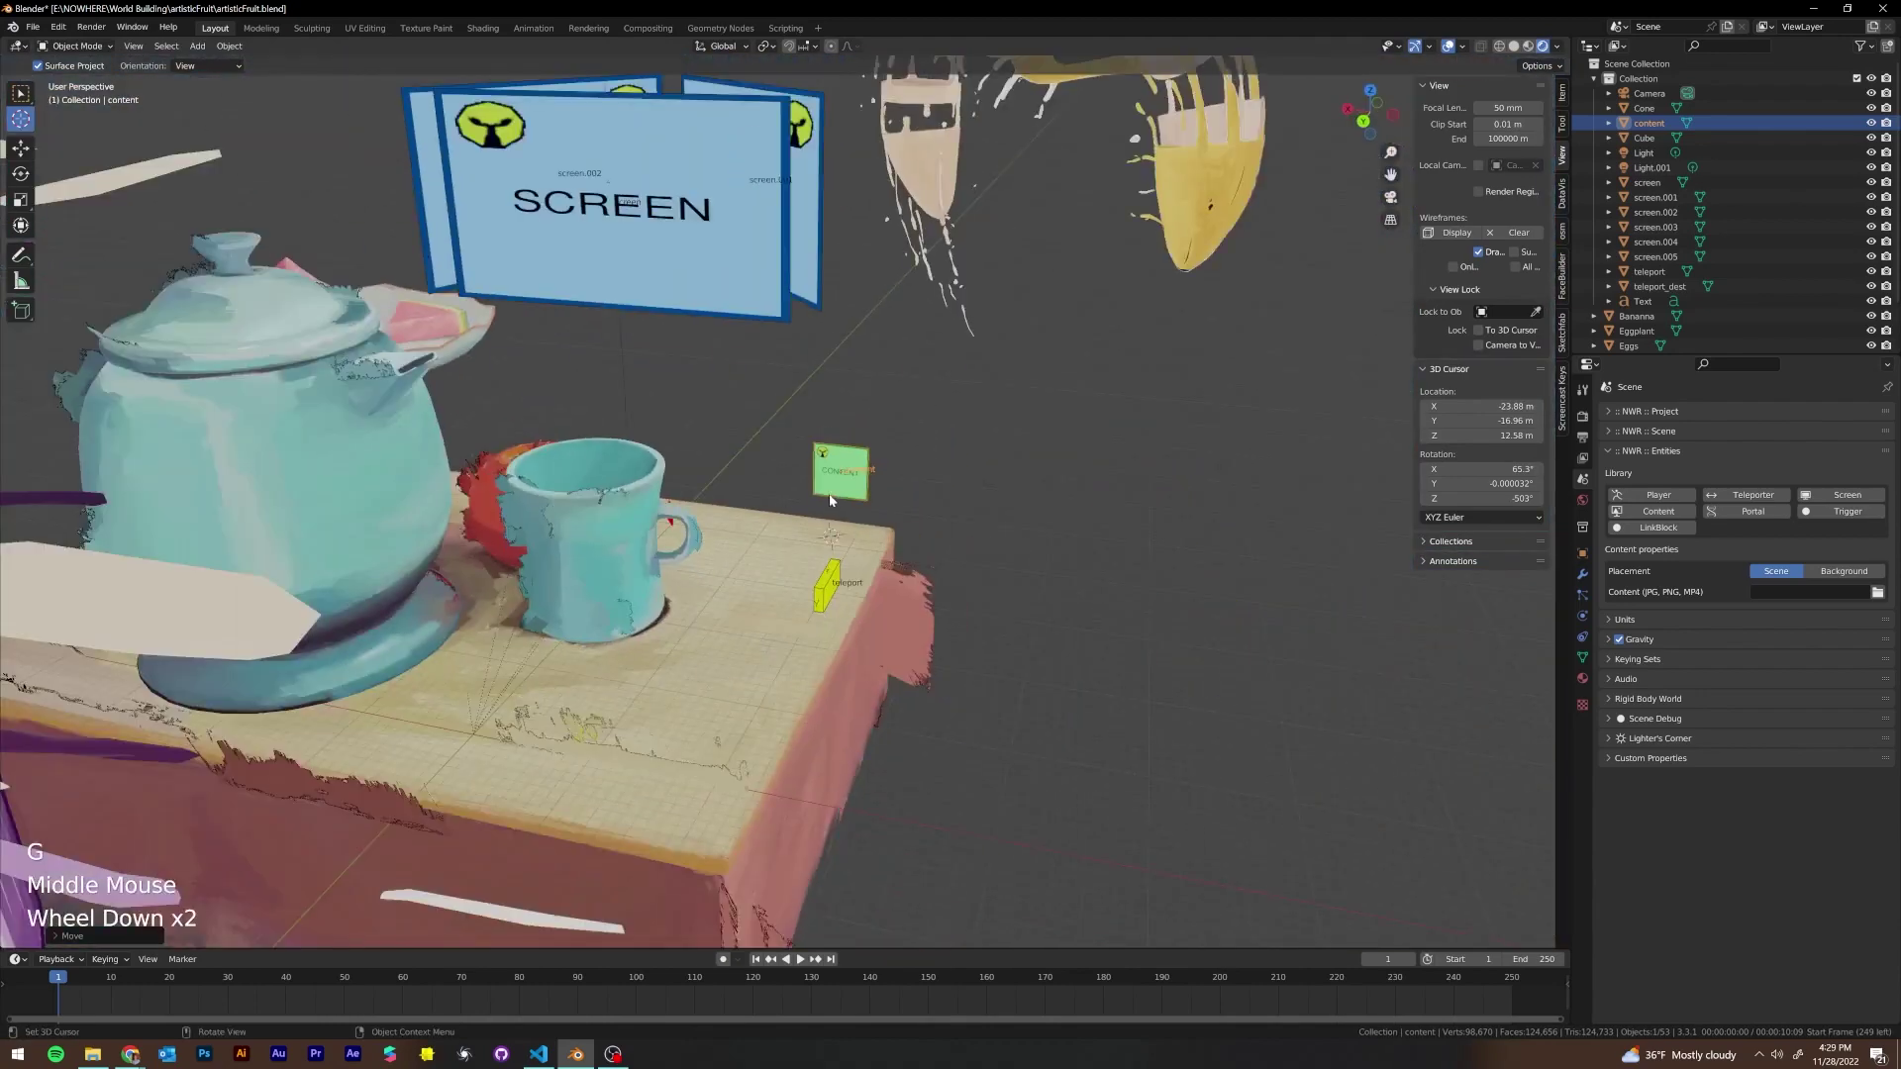
Duplicate the content panel along X so the copy sits right beside the original
middle_click_drag(830, 500, 972, 487)
scroll(861, 535, "down", 1)
scroll(864, 530, "up", 2)
key("shift+d")
key("x")
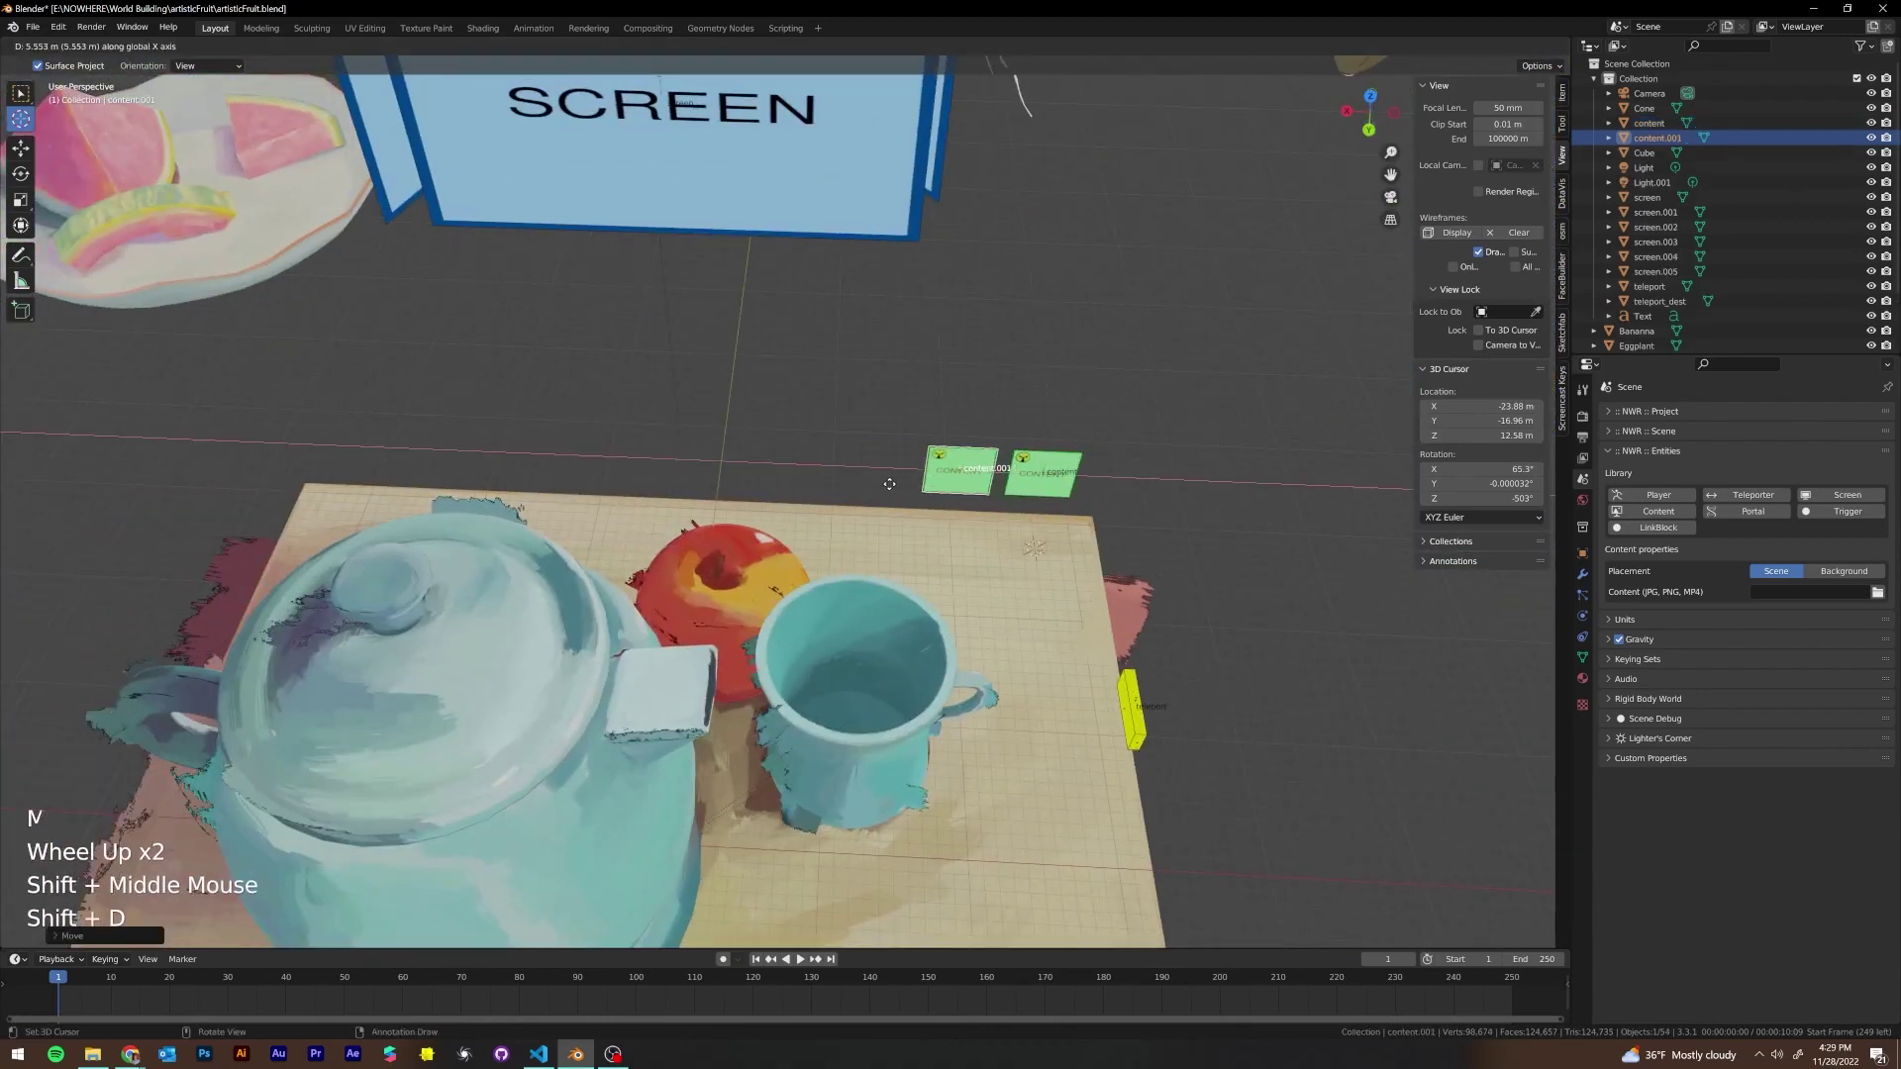
Duplicate both content panels together along X to the other end of the same table edge
left_click(1040, 489, "shift")
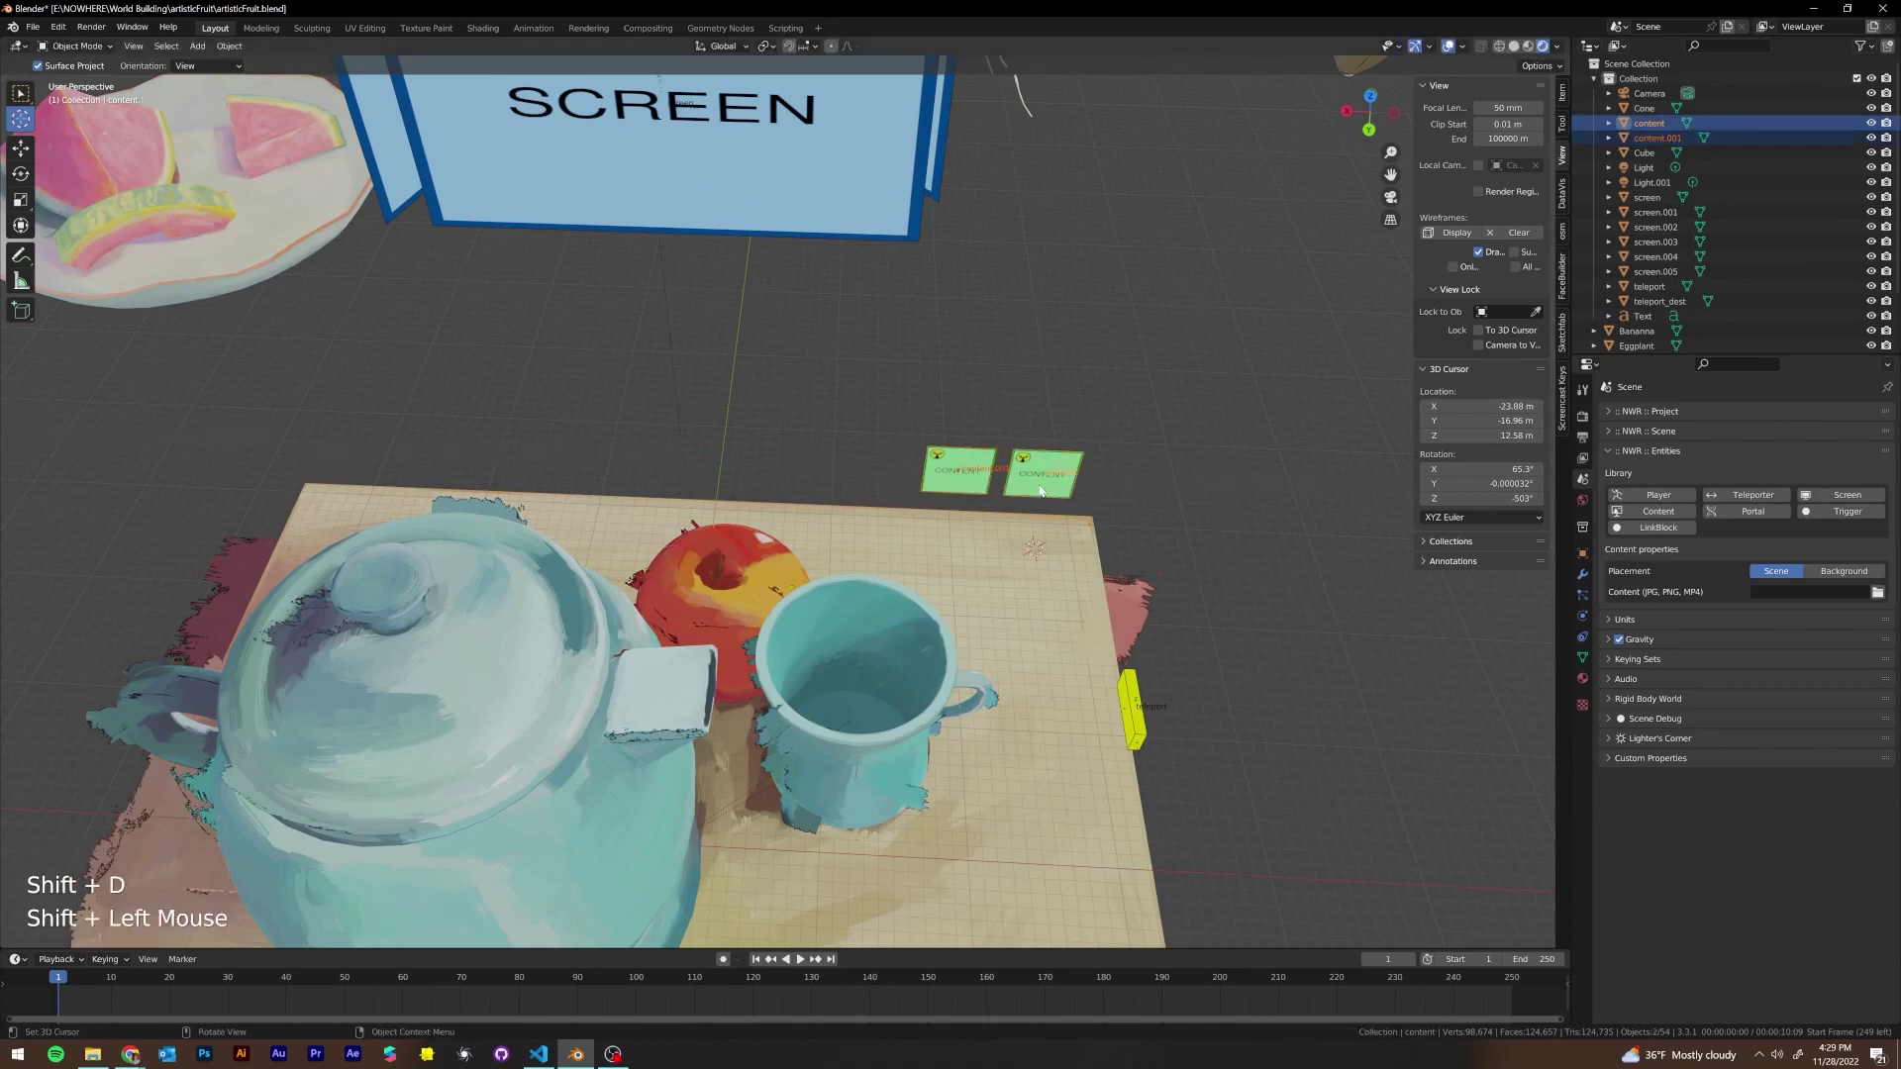
key("shift+d")
key("x")
left_click(408, 463)
Set the 3D cursor on the tomato's uppermost slice and add a Content entity there
middle_click_drag(408, 462, 465, 421)
middle_click_drag(465, 420, 436, 435, "shift")
middle_click_drag(346, 515, 584, 554)
scroll(387, 518, "down", 2)
middle_click_drag(584, 554, 778, 535, "shift")
middle_click_drag(777, 534, 594, 495)
scroll(514, 526, "down", 1)
scroll(792, 413, "down", 2)
middle_click_drag(792, 413, 1039, 563)
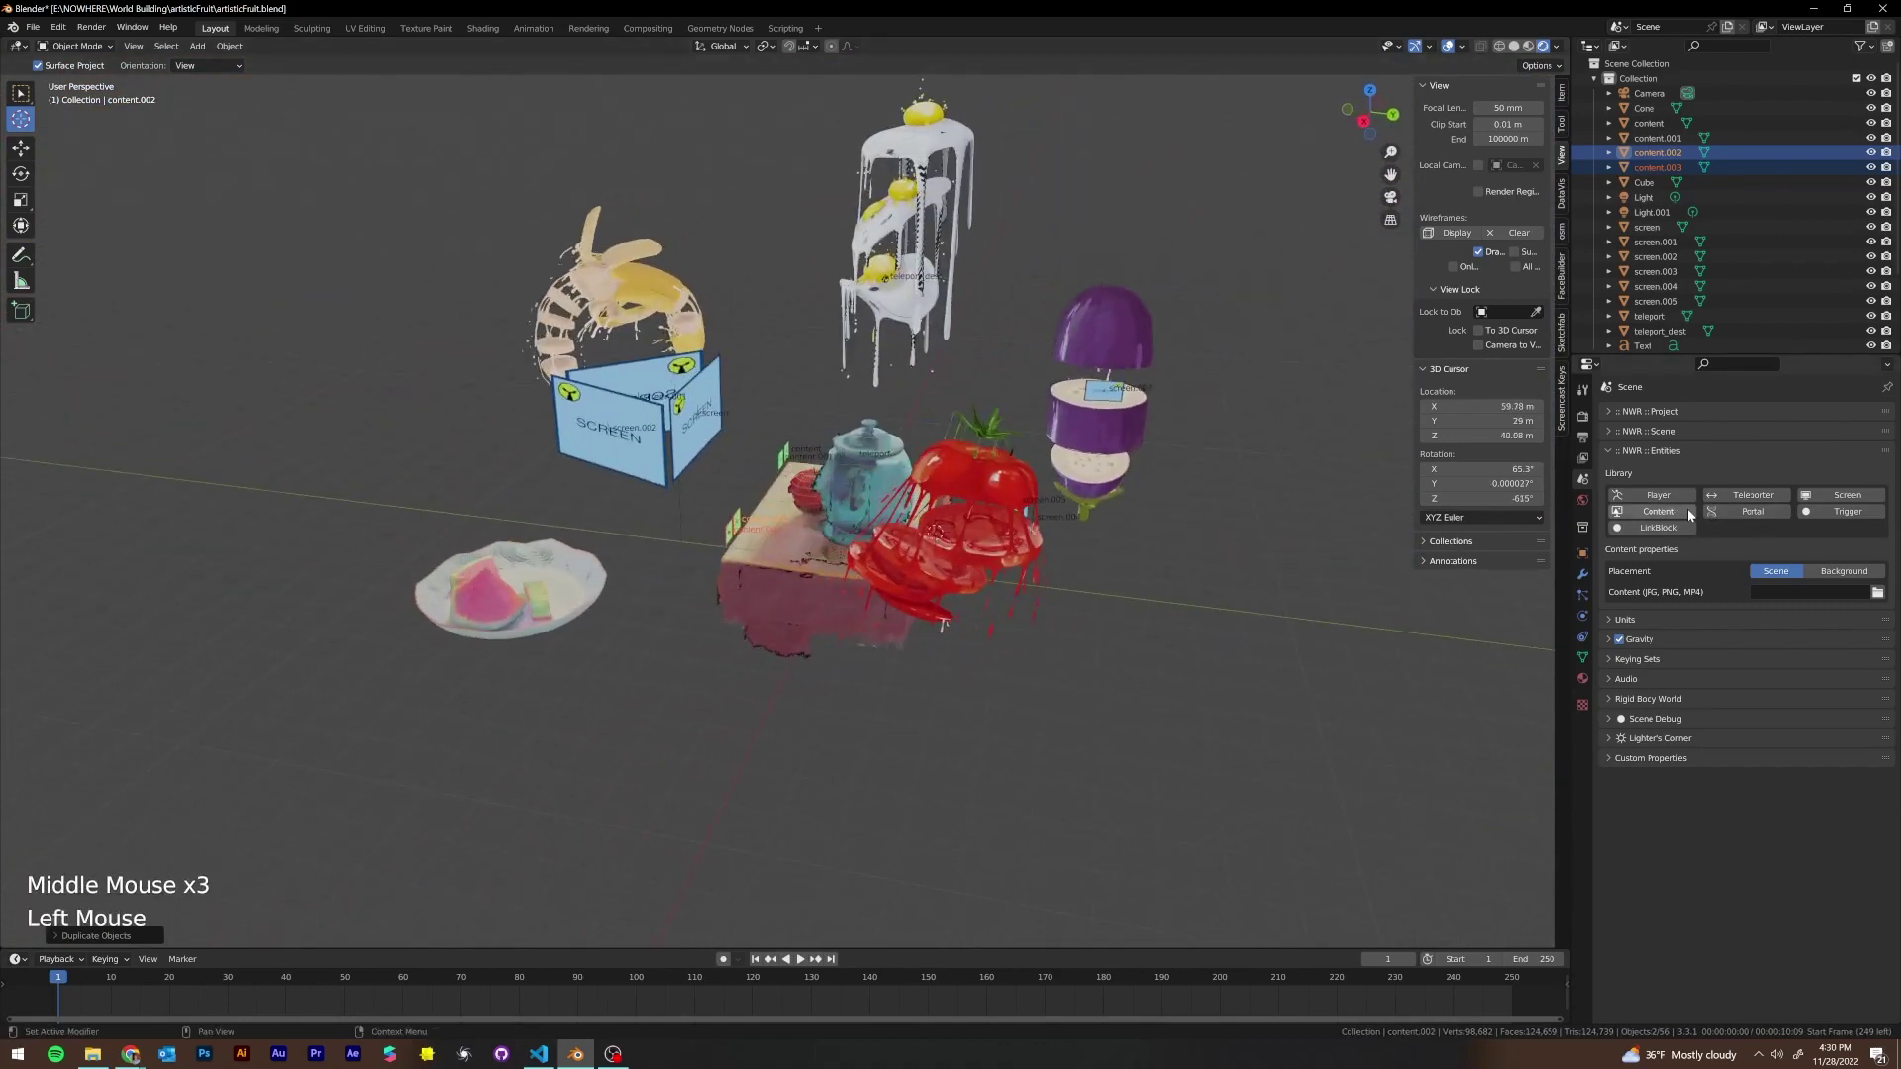
key("KP_Decimal")
scroll(1034, 554, "down", 1)
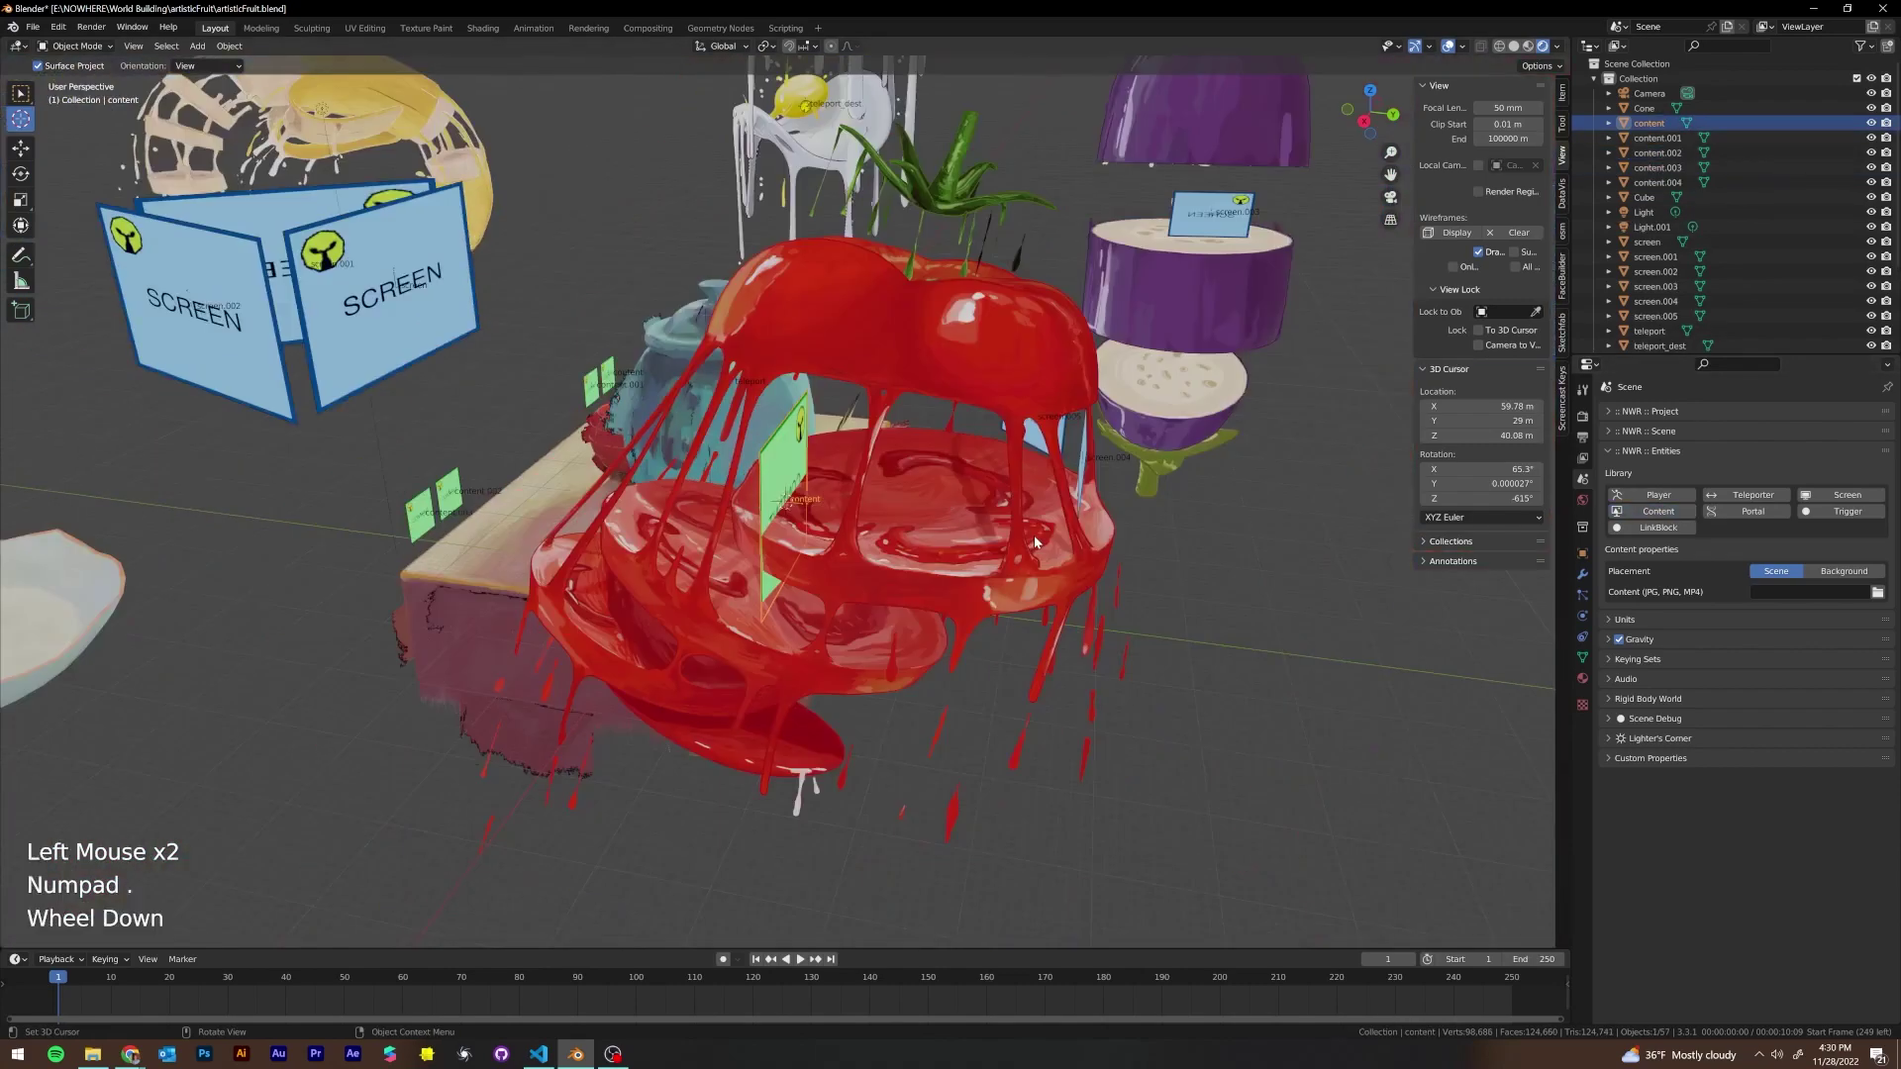
Rotate the tomato's new content panel around Z and scale it down
middle_click_drag(1033, 534, 987, 519)
key("r")
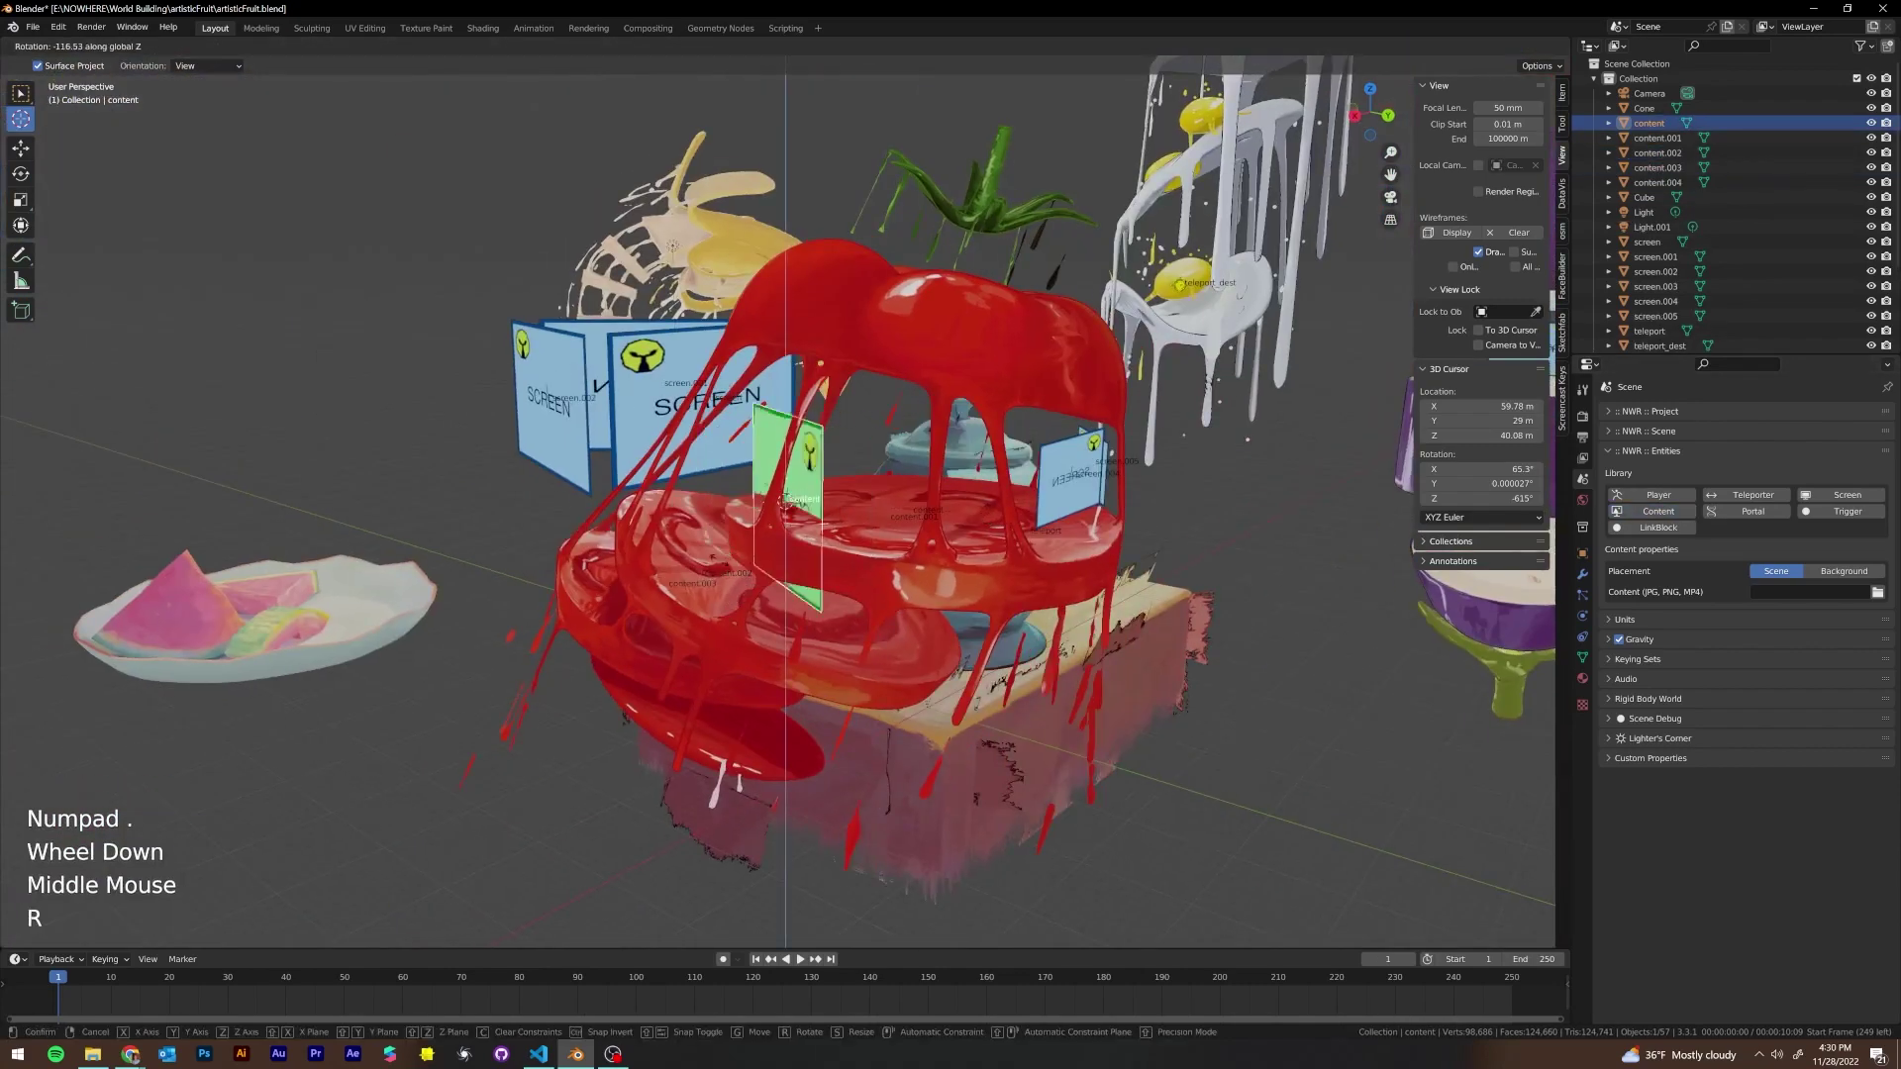
left_click(905, 556)
key("s")
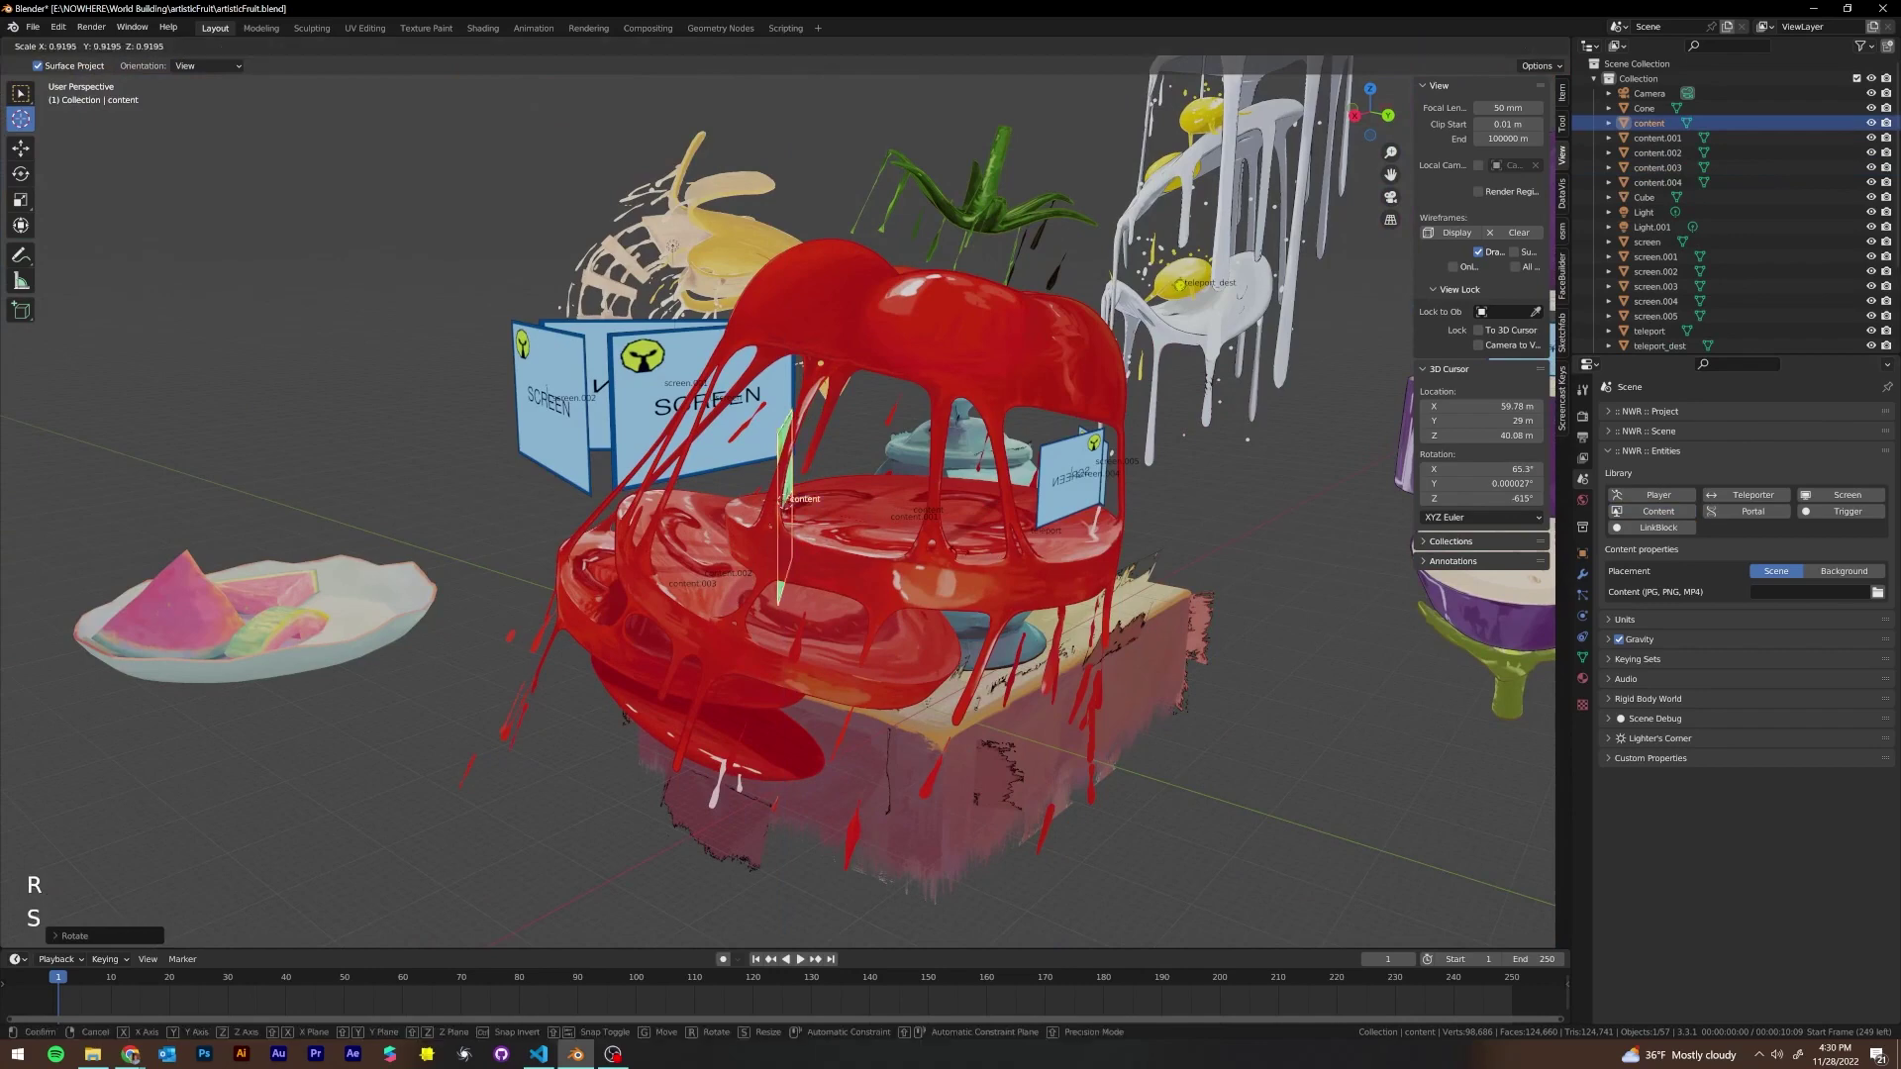
Raise the small content panel above the tomato slice and move it along Y to the drips at the tomato's open side
key("g")
key("y")
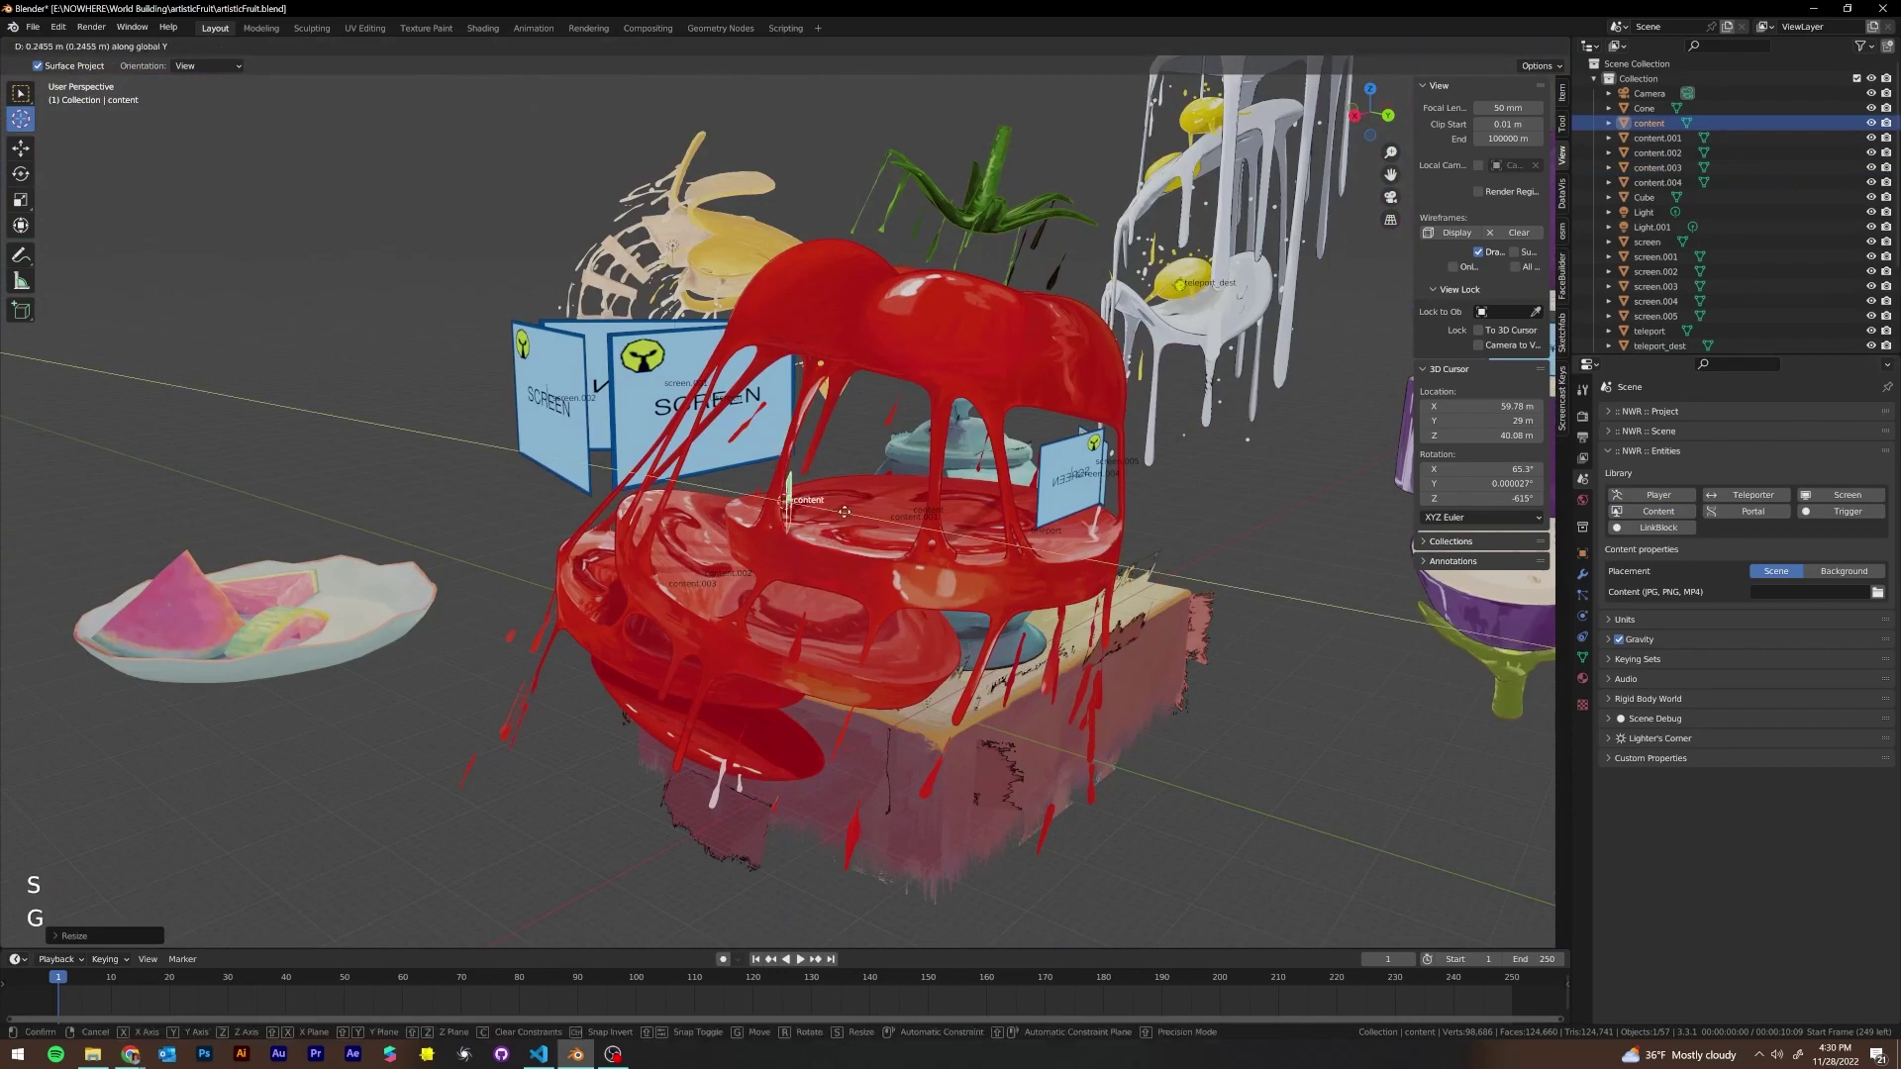
left_click(845, 468)
middle_click_drag(844, 468, 653, 446)
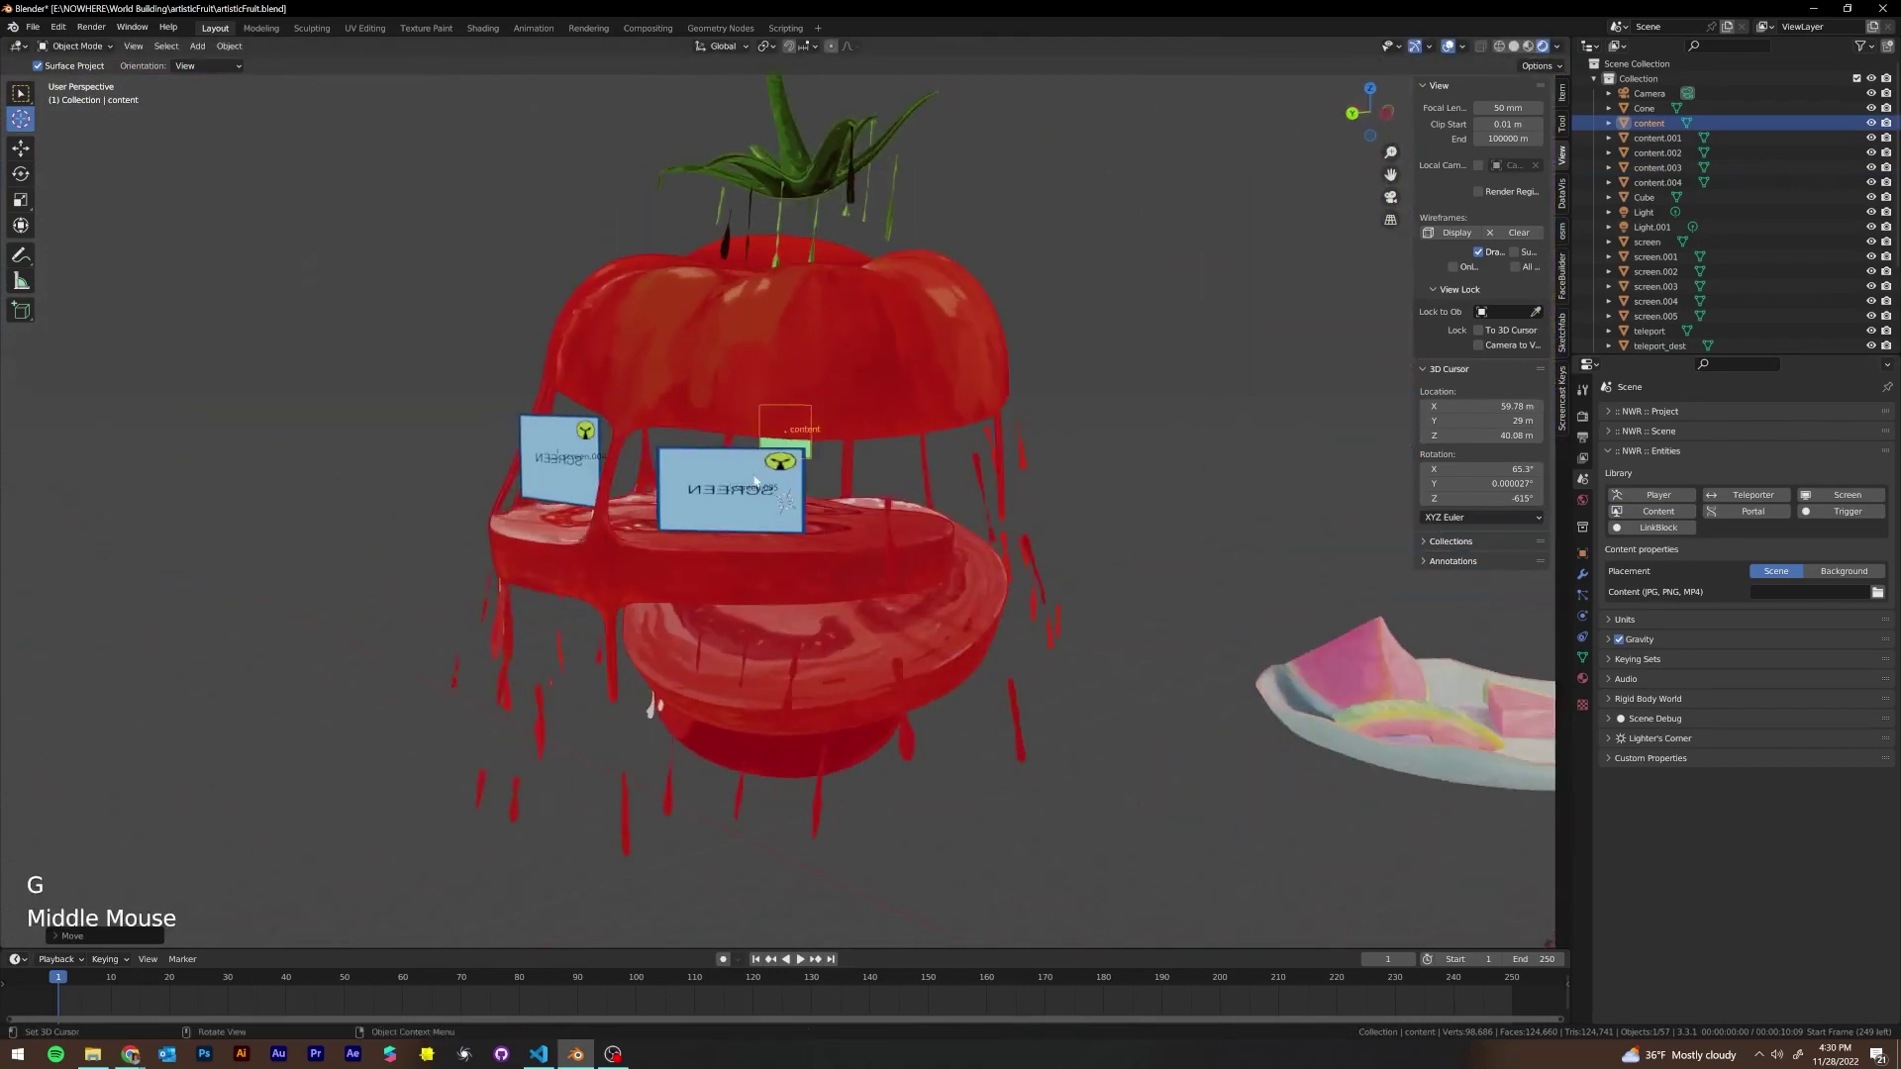
scroll(792, 455, "up", 5)
middle_click_drag(901, 436, 802, 464)
scroll(794, 465, "down", 3)
key("g")
key("y")
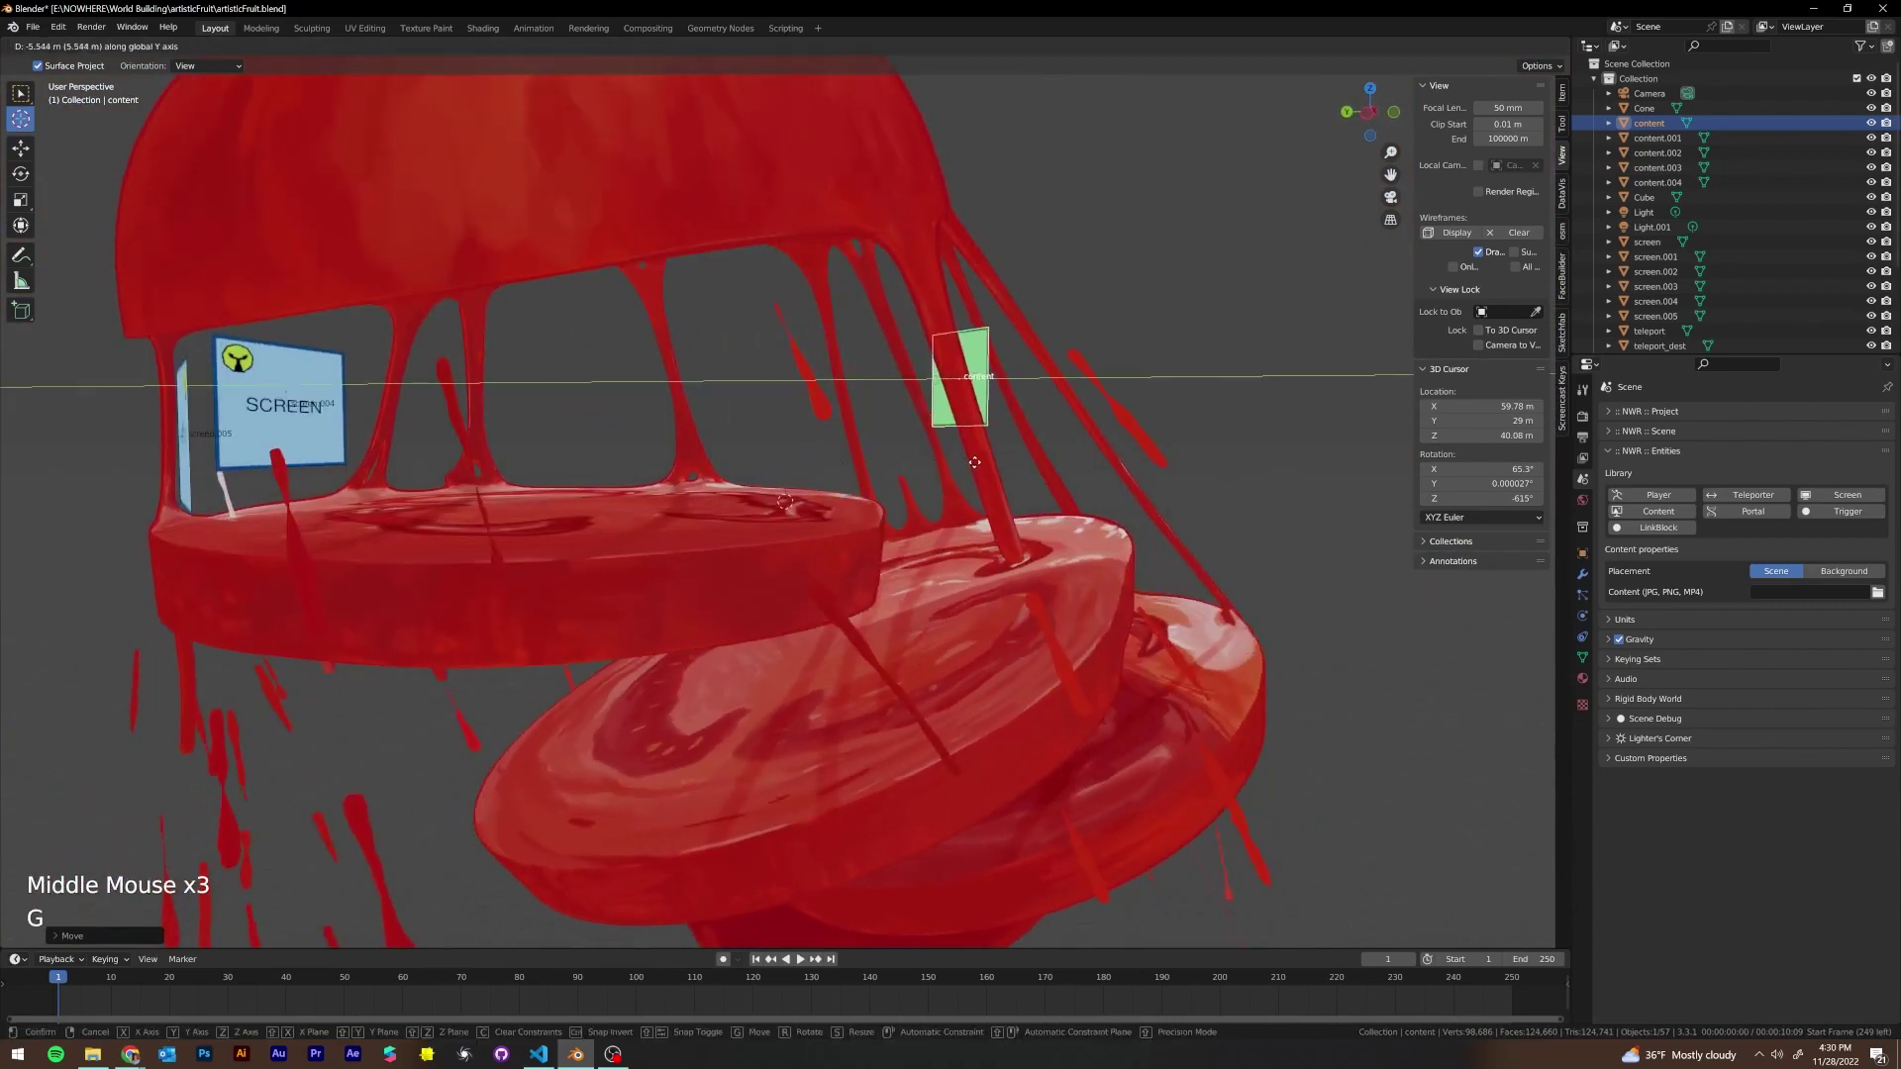
left_click(978, 457)
Duplicate the outermost screen on the tomato's upper slice and place the copy below that slice
middle_click_drag(978, 457, 325, 282)
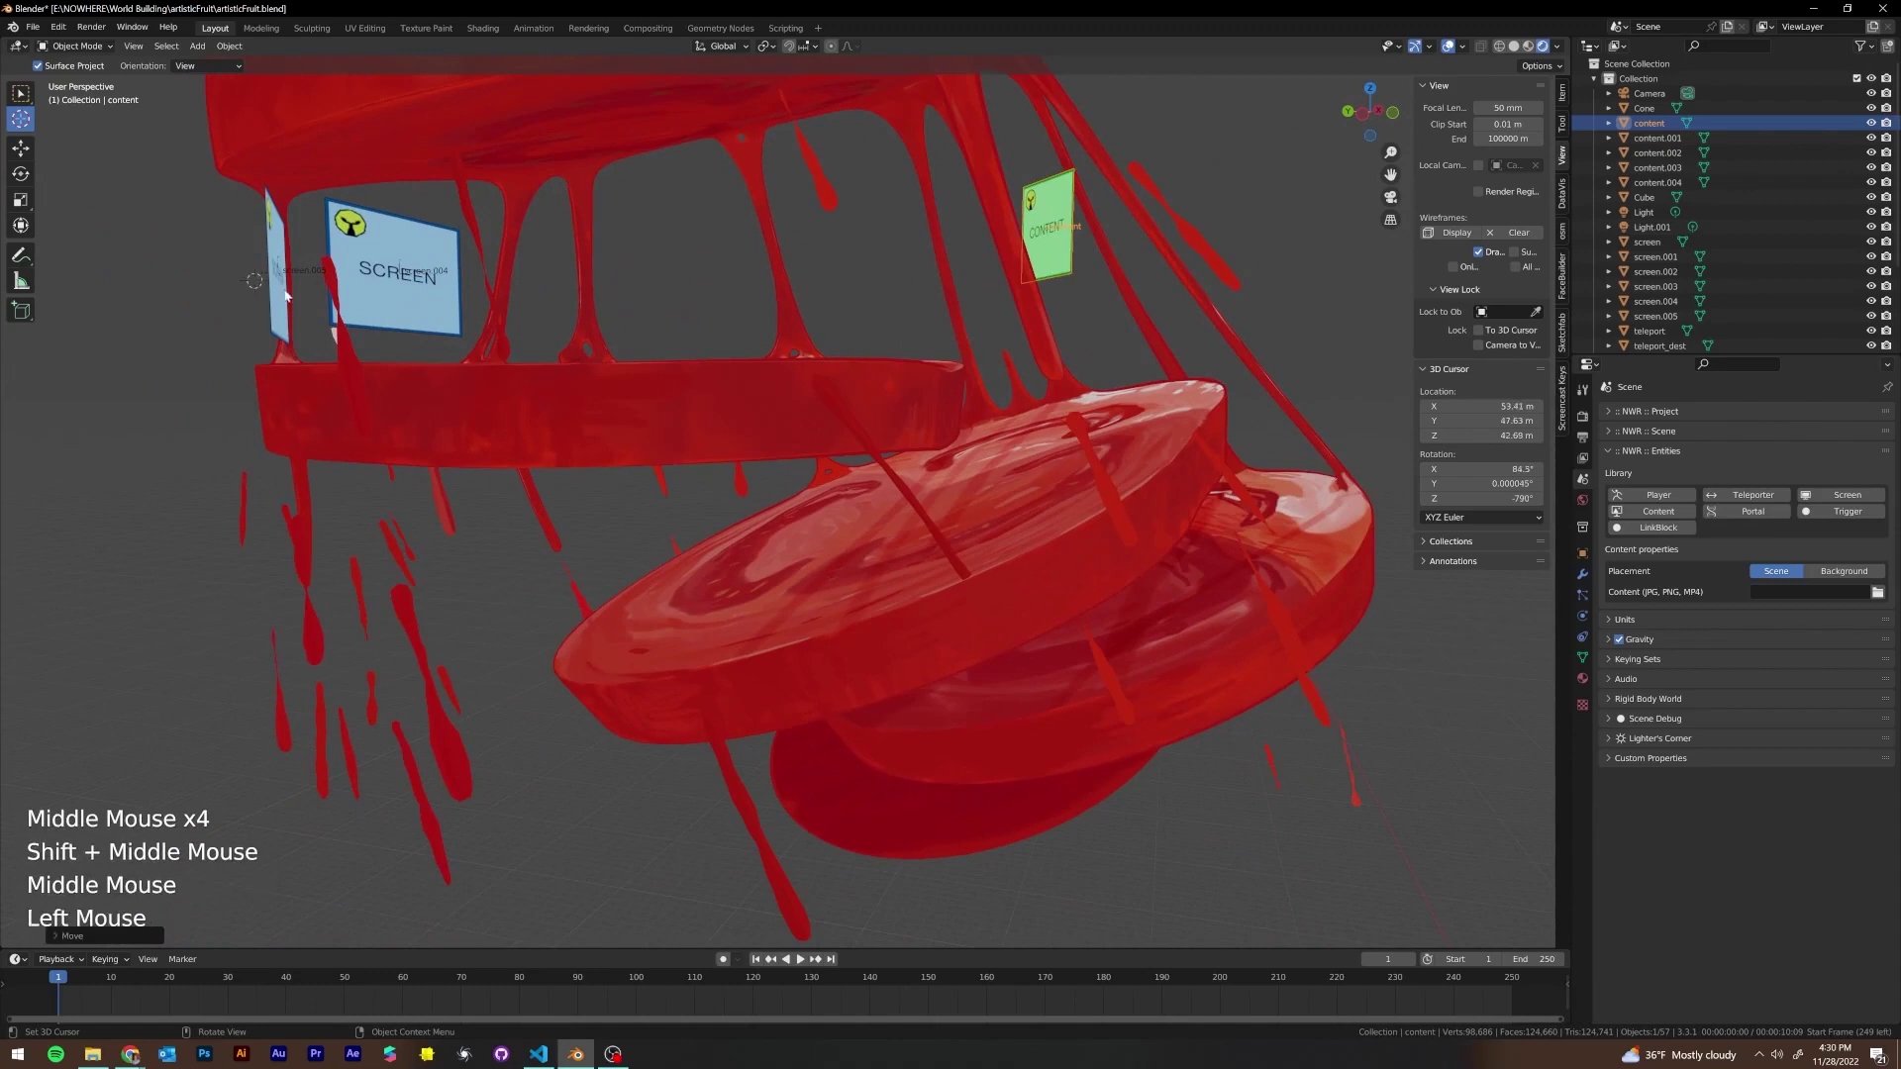
left_click(287, 292)
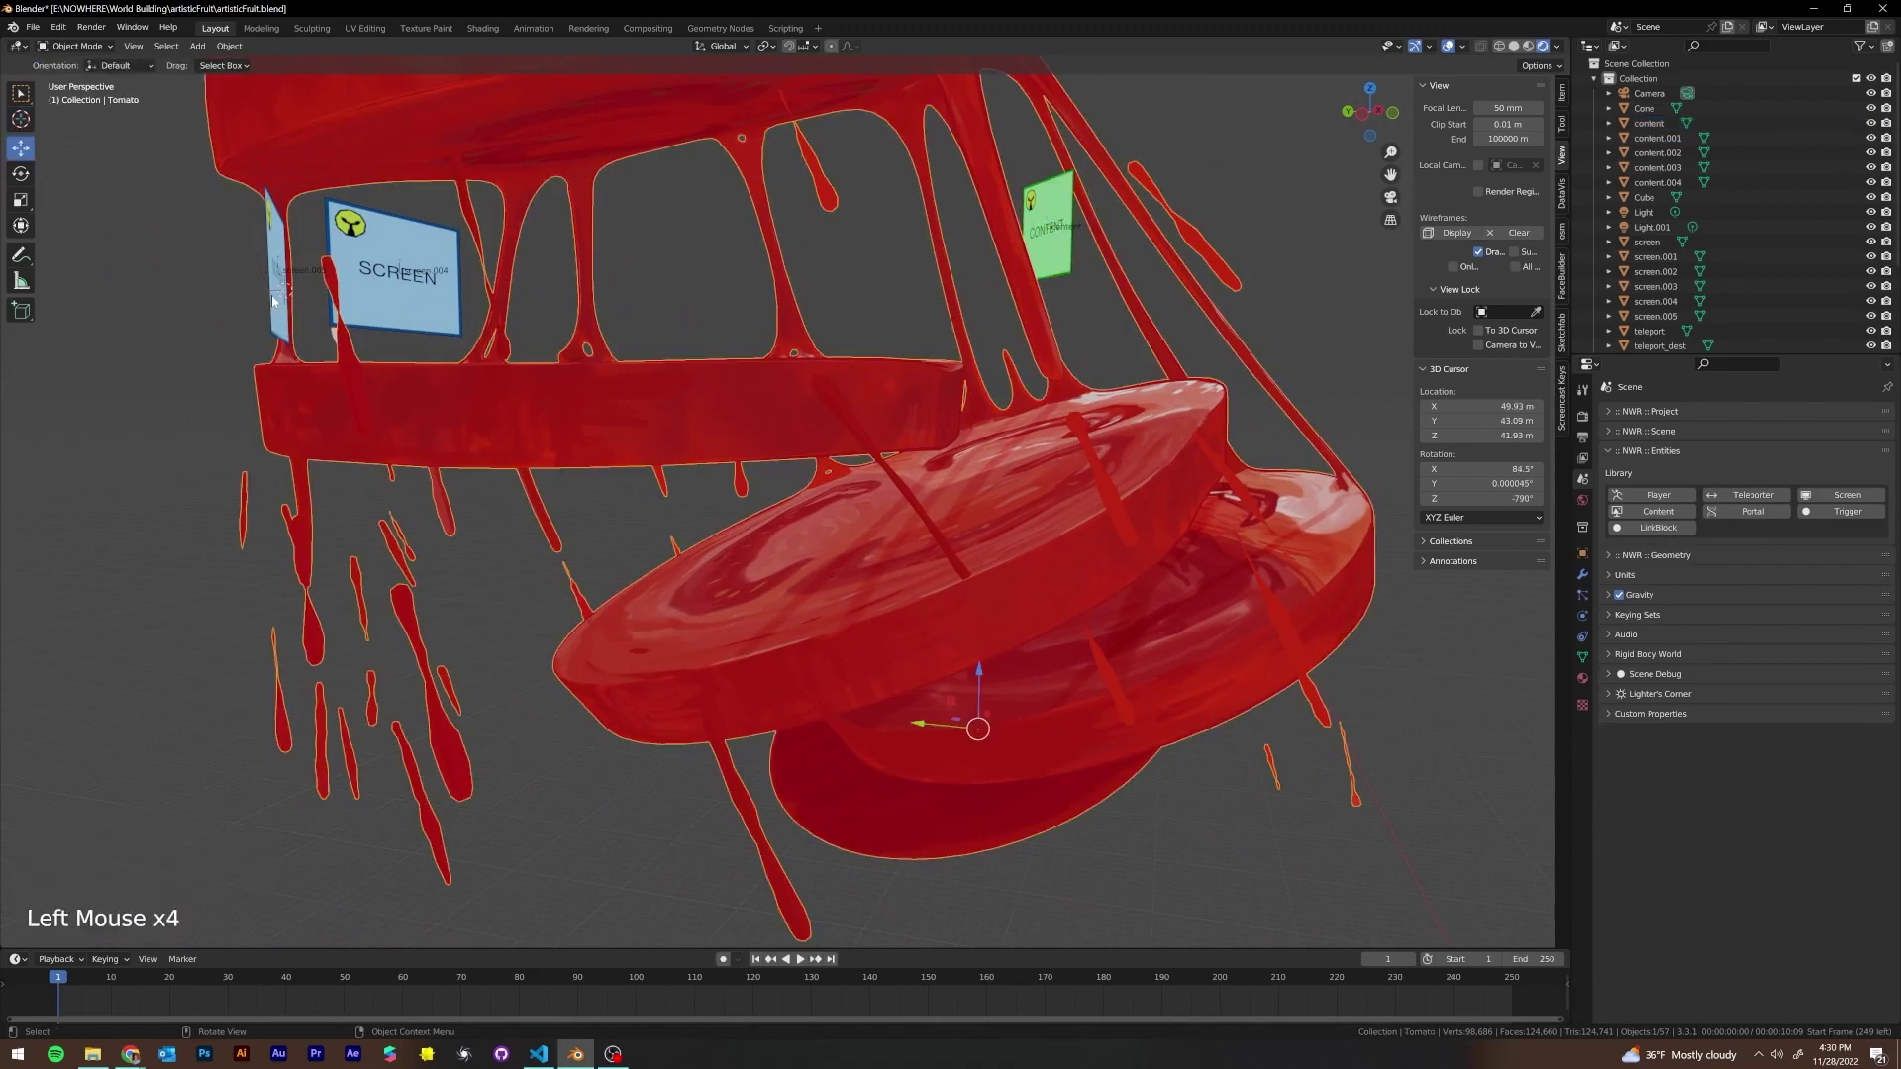
left_click(287, 292)
key("shift+d")
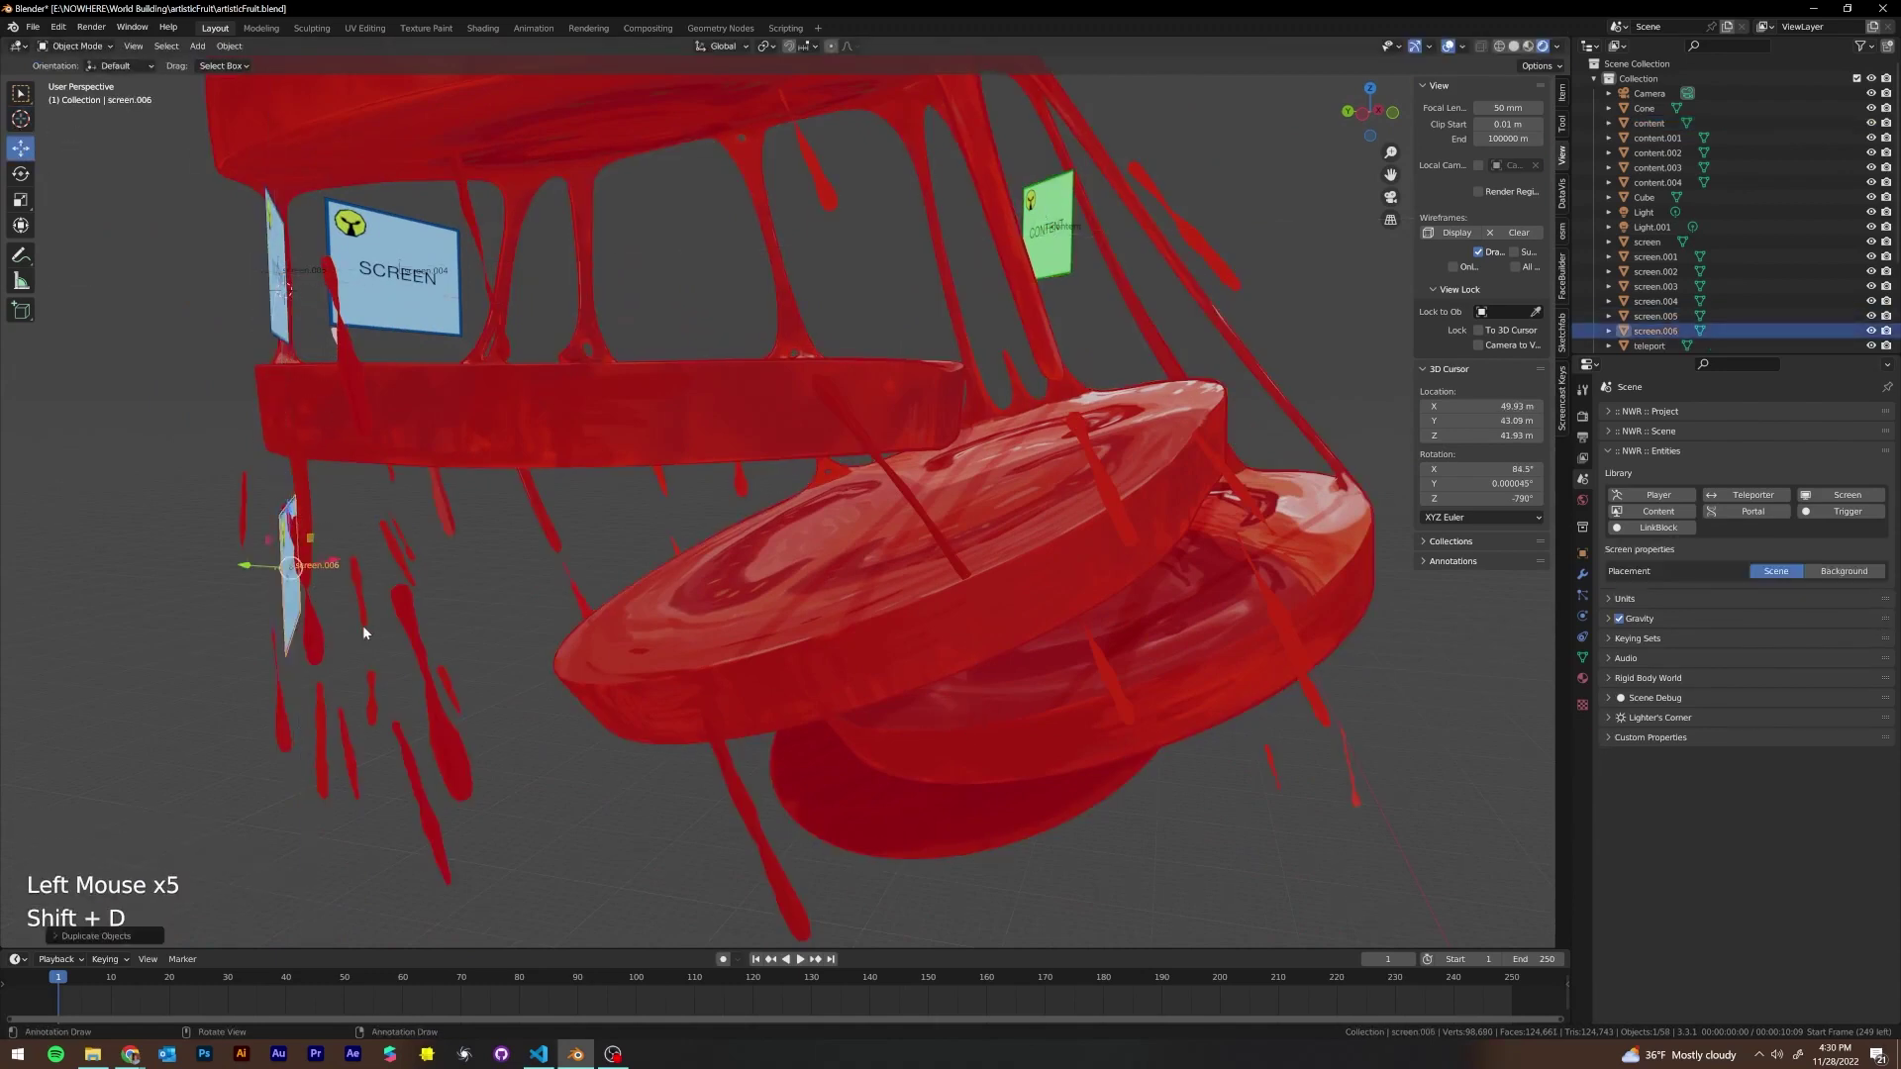
Move the duplicated screen in under the upper slice, lining it up beside the tomato's lower slices
middle_click_drag(363, 627, 445, 638)
left_click_drag(257, 561, 443, 582)
middle_click_drag(485, 589, 309, 590)
left_click_drag(516, 530, 610, 525)
middle_click_drag(610, 523, 814, 538)
left_click_drag(815, 537, 792, 540)
middle_click_drag(792, 541, 877, 515)
left_click_drag(877, 515, 901, 530)
middle_click_drag(900, 530, 881, 471)
Rotate and scale the duplicated screen to suit the space beside the tomato's lower slices
key("r")
left_click(793, 509)
key("s")
left_click(792, 494)
scroll(656, 521, "down", 5)
Select the tomato's content panel and rotate it to a new facing direction
left_click(881, 366)
scroll(930, 384, "up", 3)
key("KP_Decimal")
scroll(952, 380, "down", 5)
scroll(952, 380, "up", 1)
scroll(874, 420, "up", 1)
left_click(793, 452)
key("r")
left_click(860, 525)
Duplicate the tomato's content panel along X and shift the copy to stand beside the original
scroll(950, 524, "down", 2)
scroll(971, 497, "down", 2)
key("shift+d")
key("x")
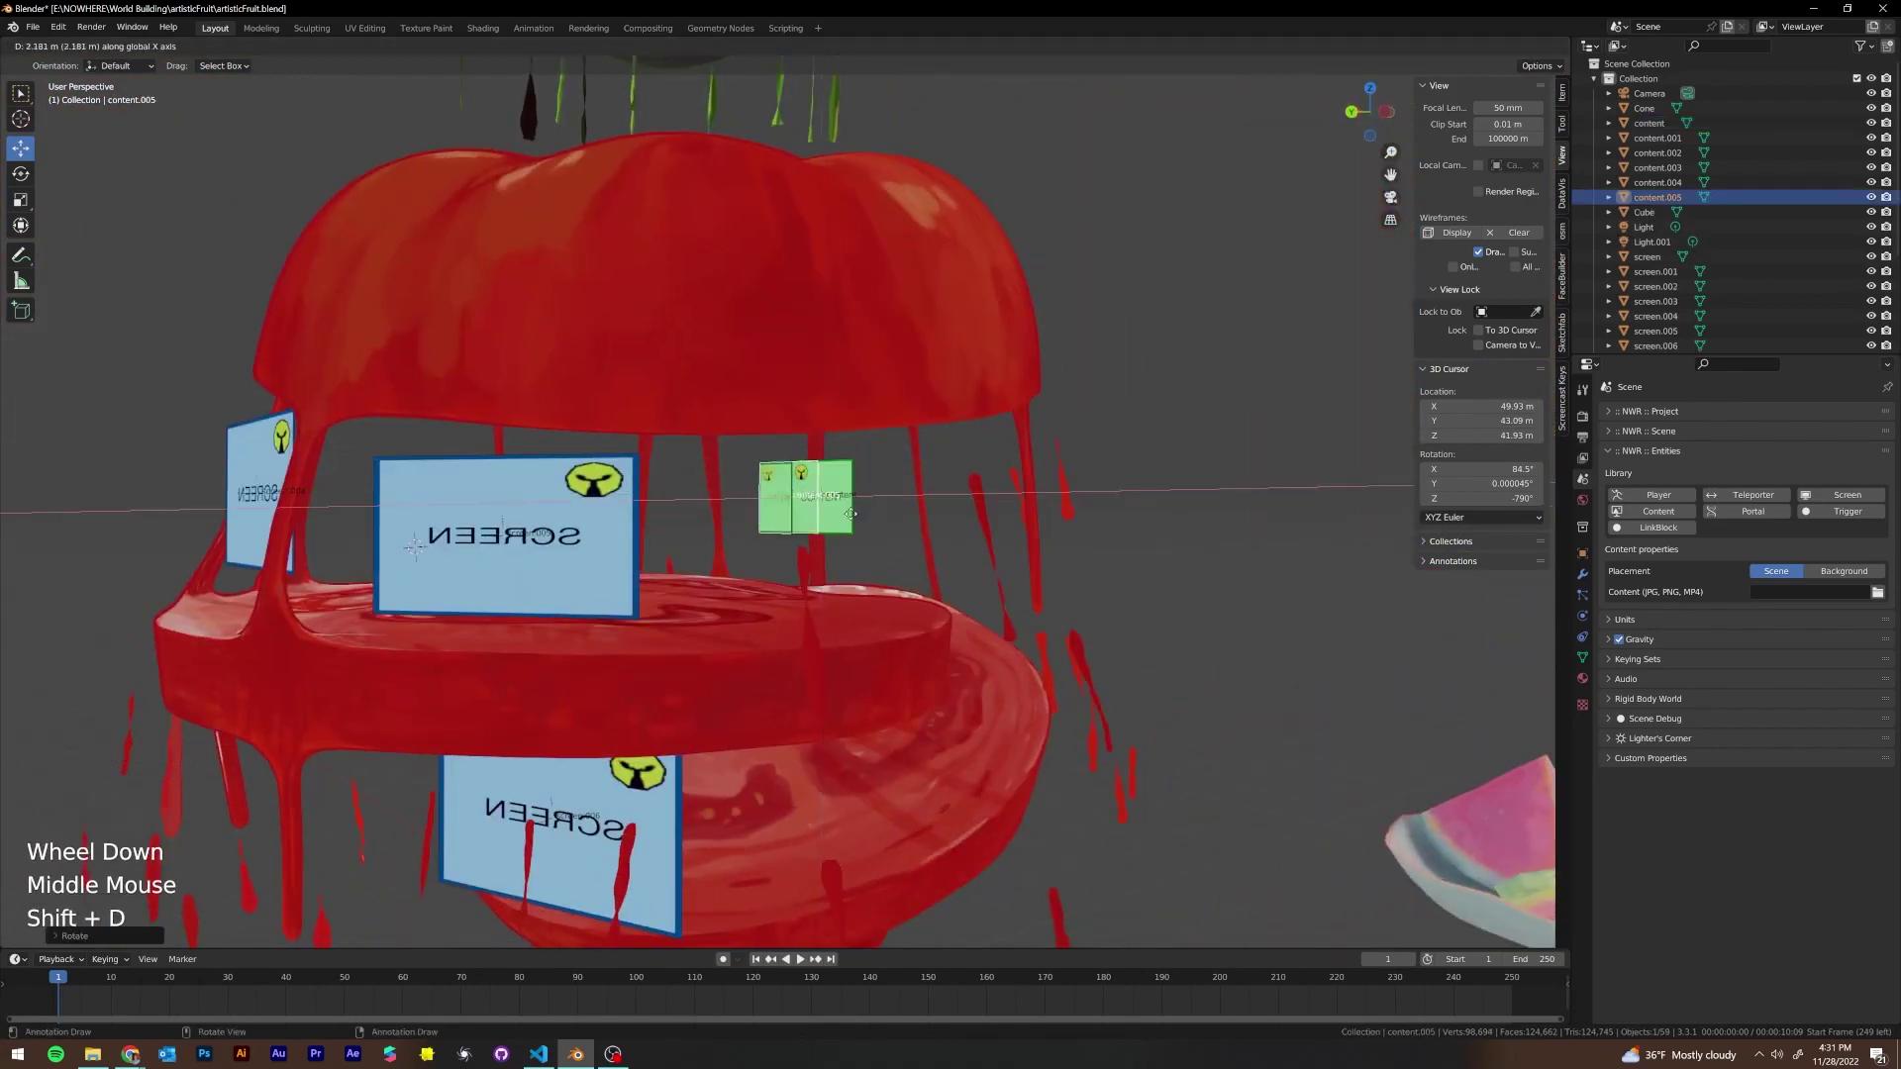
middle_click_drag(782, 511, 990, 502)
left_click(751, 485)
left_click_drag(651, 521, 747, 528)
Rotate the duplicated content panel around Z and nudge it between the tomato's drips
key("r")
key("z")
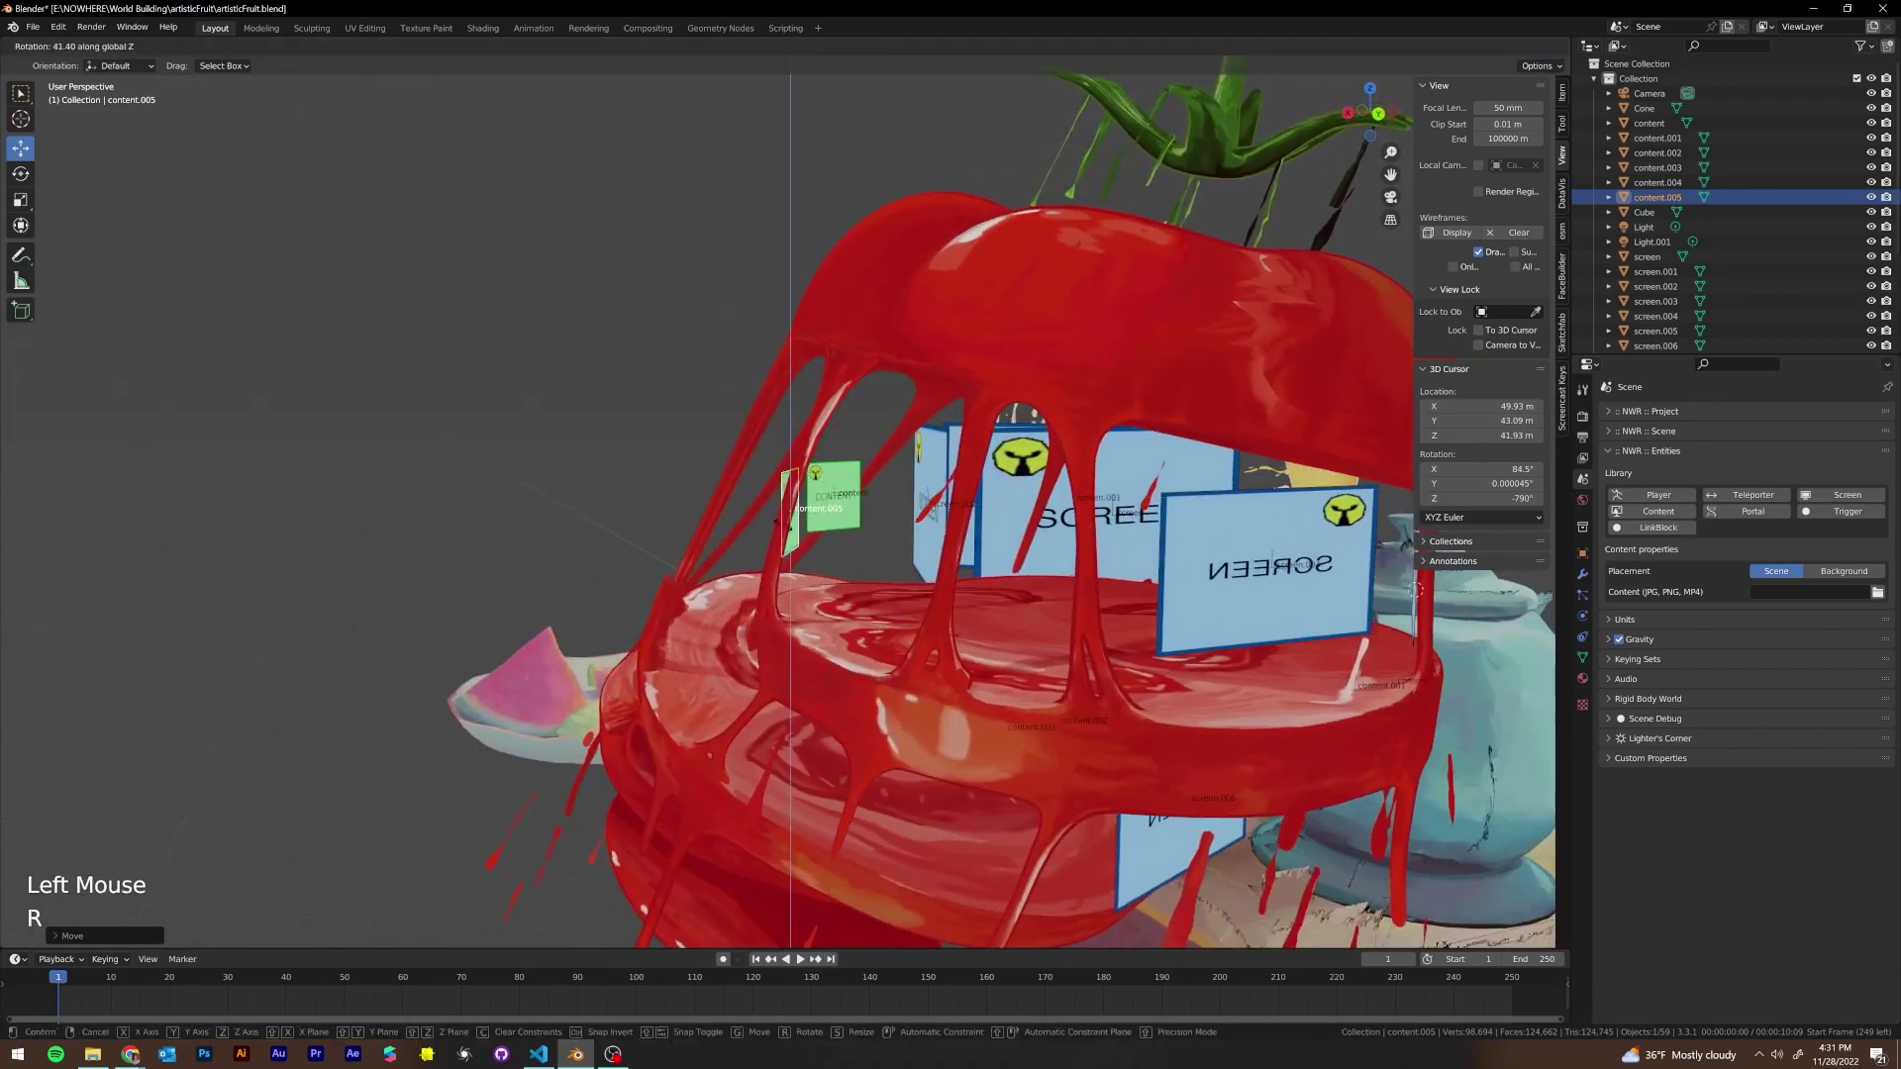
left_click(788, 524)
mouse_move(800, 515)
middle_mouse_down()
mouse_move(659, 516)
mouse_move(847, 530)
mouse_move(782, 544)
middle_mouse_up()
mouse_move(782, 544)
left_mouse_down()
mouse_move(737, 545)
mouse_move(762, 539)
left_mouse_up()
middle_click_drag(763, 540, 827, 435)
Raise the tomato's original content panel and shift it so it sits in the gap between the drips
left_click(805, 495)
left_click_drag(827, 435, 827, 409)
middle_click_drag(827, 409, 785, 442)
scroll(841, 435, "up", 1)
key("KP_Decimal")
scroll(862, 447, "down", 1)
left_click_drag(785, 442, 912, 436)
middle_click_drag(911, 436, 727, 533)
scroll(728, 534, "down", 2)
middle_click_drag(727, 534, 754, 631)
scroll(705, 609, "down", 1)
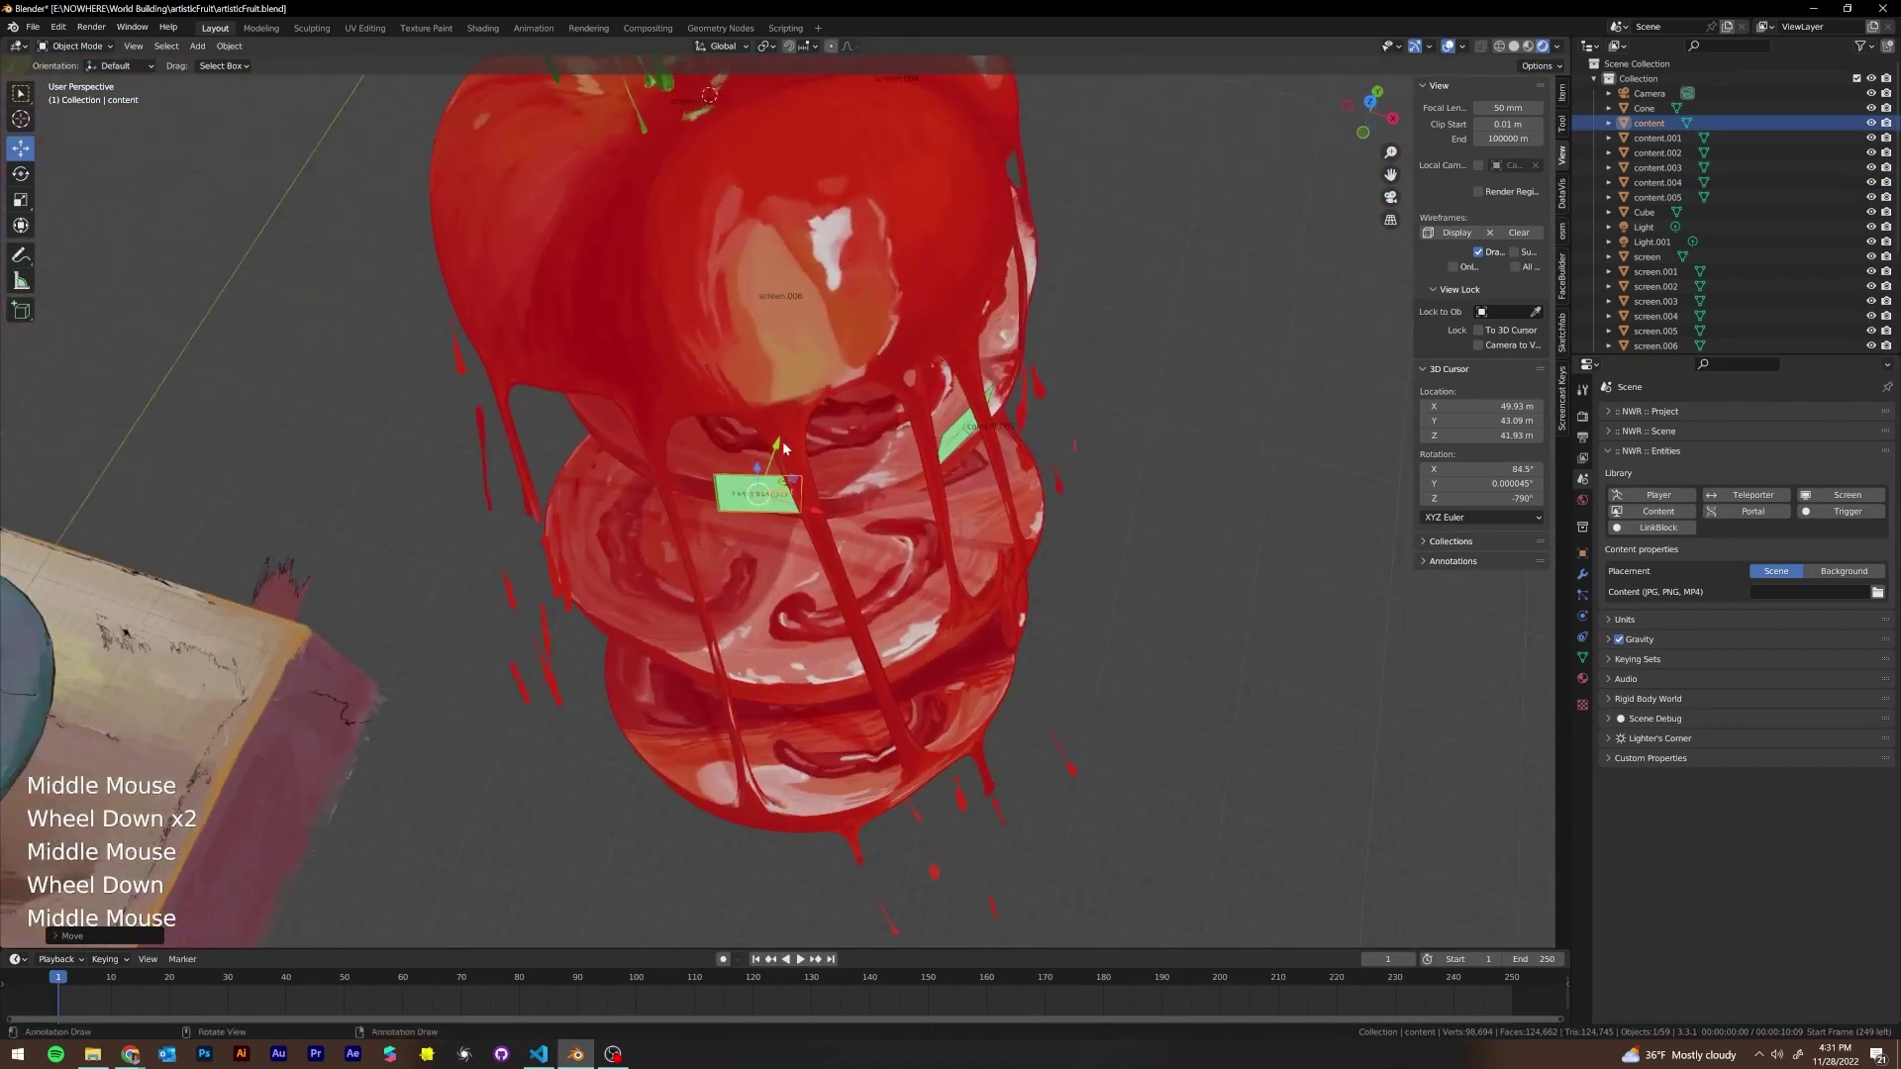
left_click_drag(780, 446, 765, 492)
middle_click_drag(765, 492, 776, 444)
Select the duplicated tomato content panel, shift it closer to the original and raise it
left_click(973, 448)
middle_click_drag(975, 448, 914, 417)
left_click_drag(1052, 569, 864, 609)
middle_click_drag(864, 609, 990, 545)
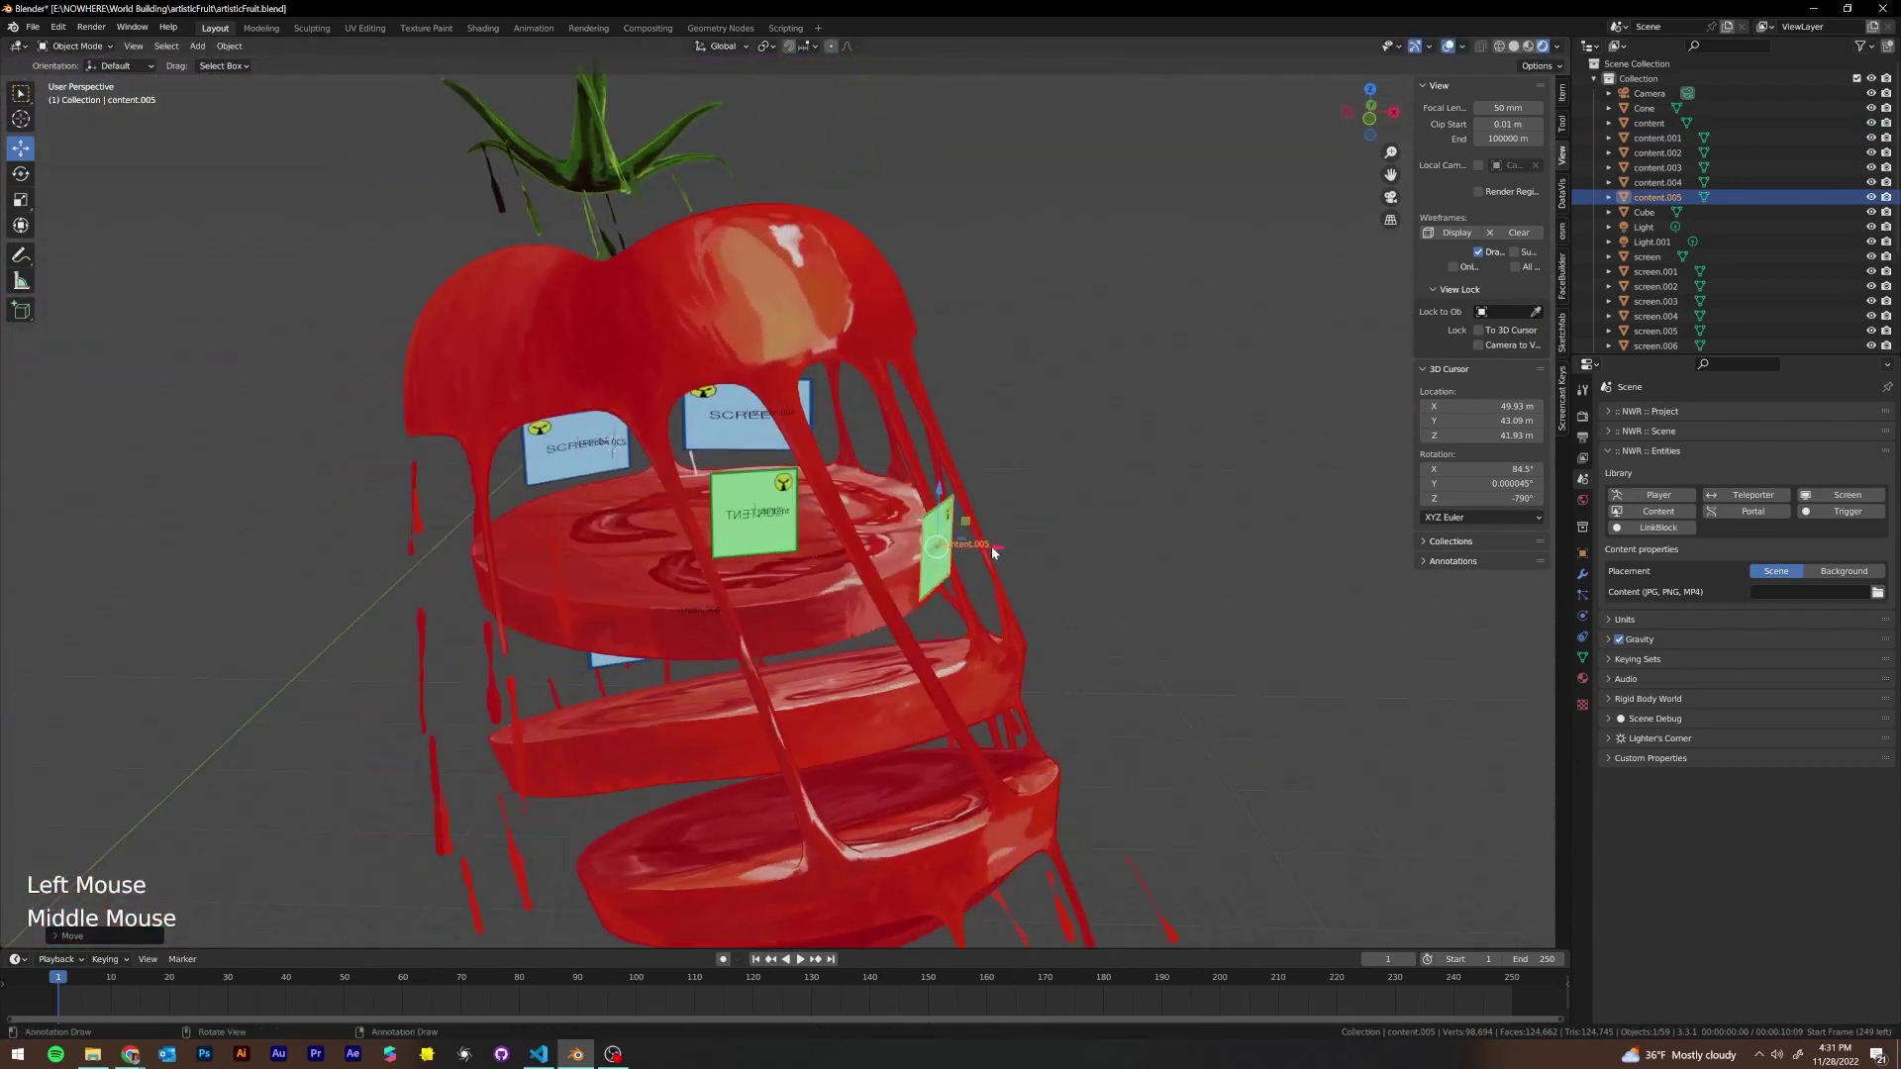
left_click_drag(990, 544, 958, 550)
left_click_drag(911, 489, 912, 447)
Fine-tune the duplicated content panel's horizontal position beside the original, checking it from above
middle_click_drag(913, 447, 1148, 398)
middle_click_drag(962, 472, 947, 555)
left_click_drag(977, 495, 916, 498)
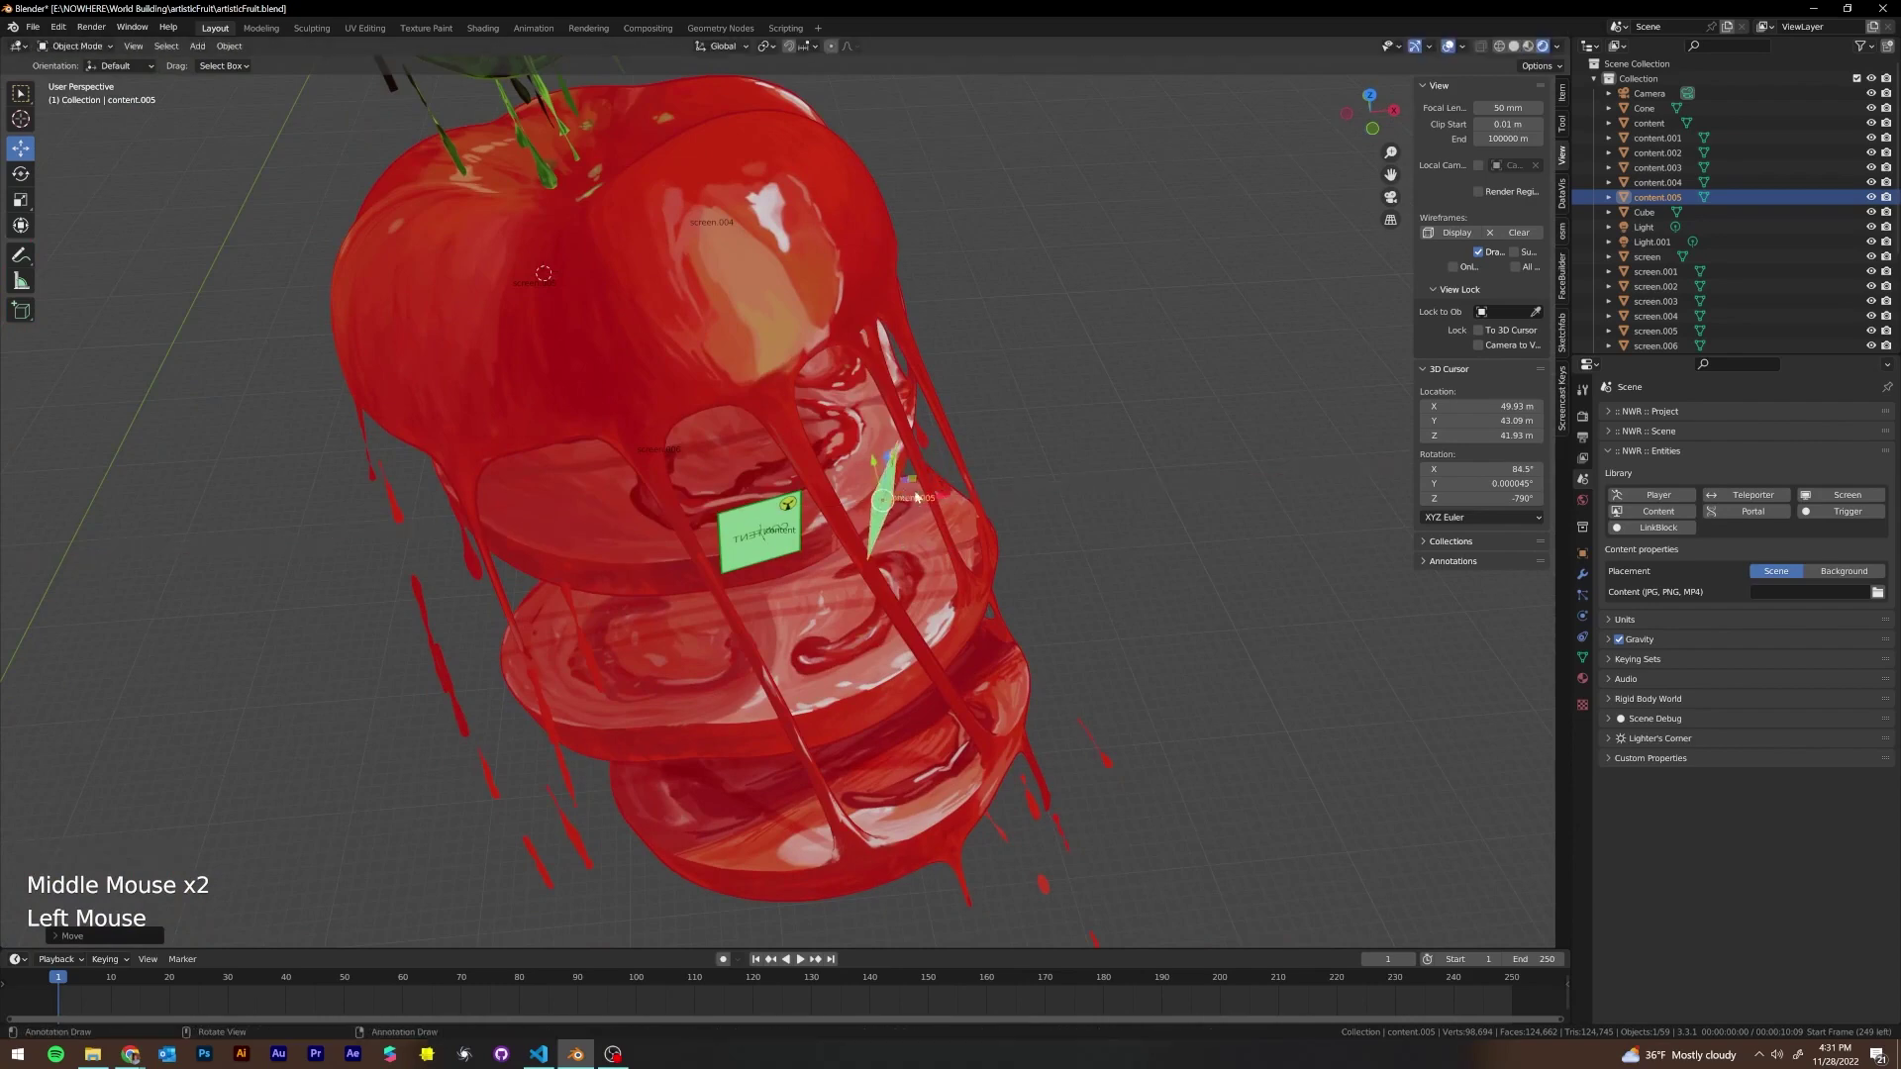
middle_click_drag(917, 506, 850, 500)
left_click_drag(896, 532, 923, 528)
middle_click_drag(923, 528, 1125, 460)
Turn the duplicated content panel slightly around Z and move it between the drips beside the other panel
key("r")
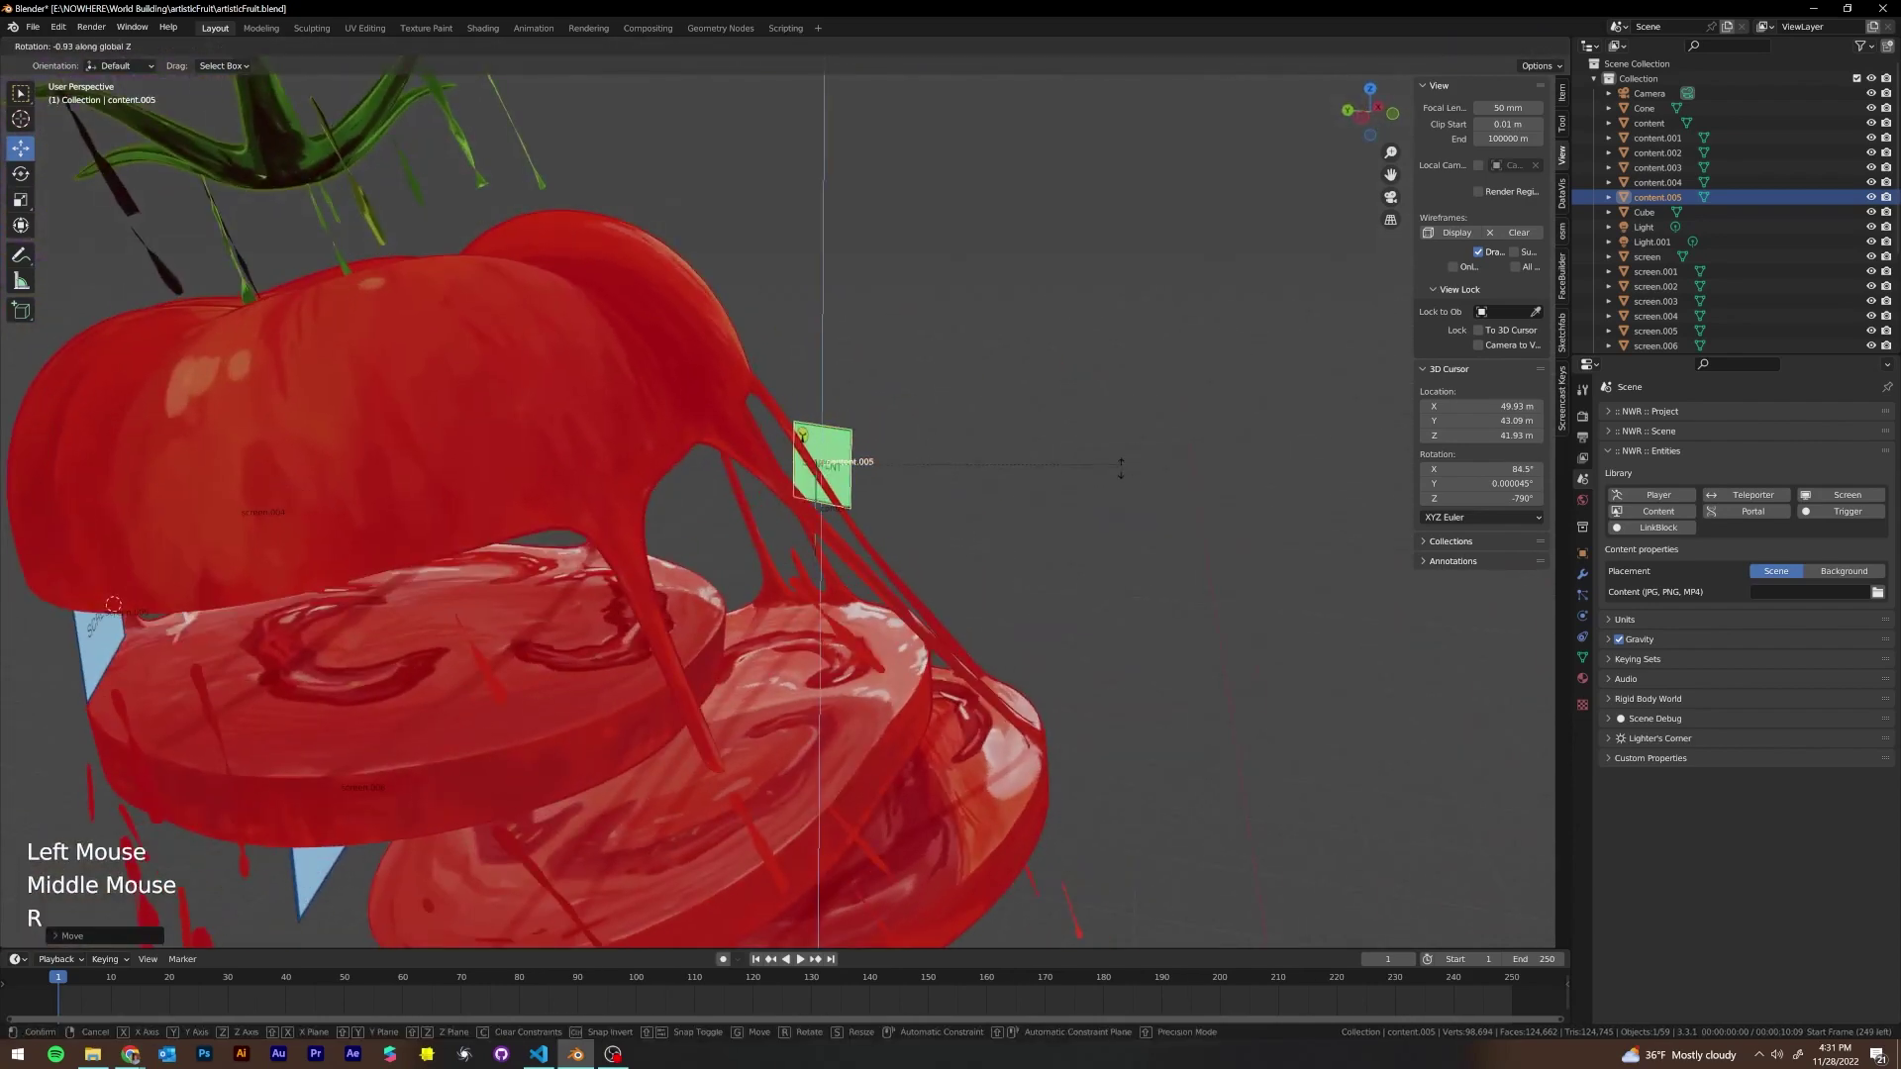
middle_click_drag(1020, 513, 1155, 486)
scroll(959, 457, "up", 2)
key("KP_Decimal")
scroll(960, 463, "down", 5)
scroll(988, 489, "up", 2)
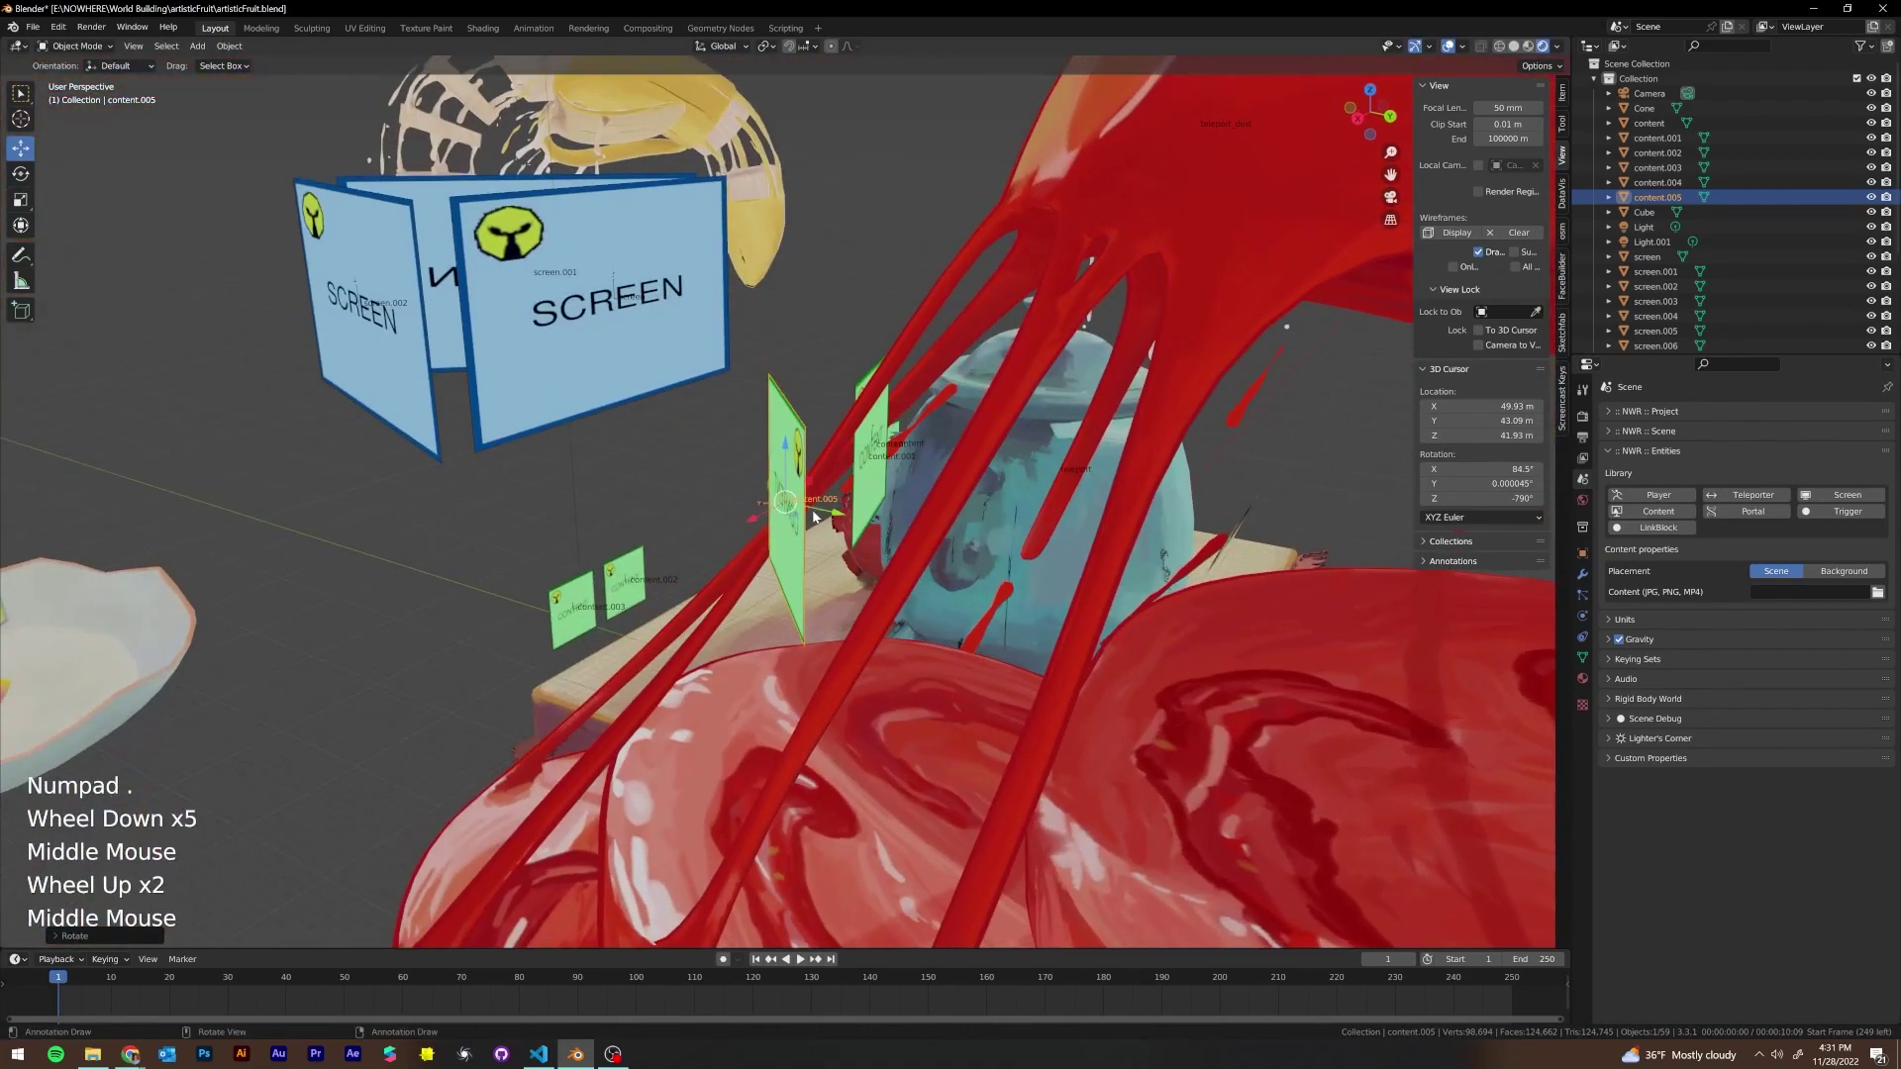
left_click_drag(814, 515, 872, 509)
middle_click_drag(872, 510, 743, 421)
left_click(853, 559)
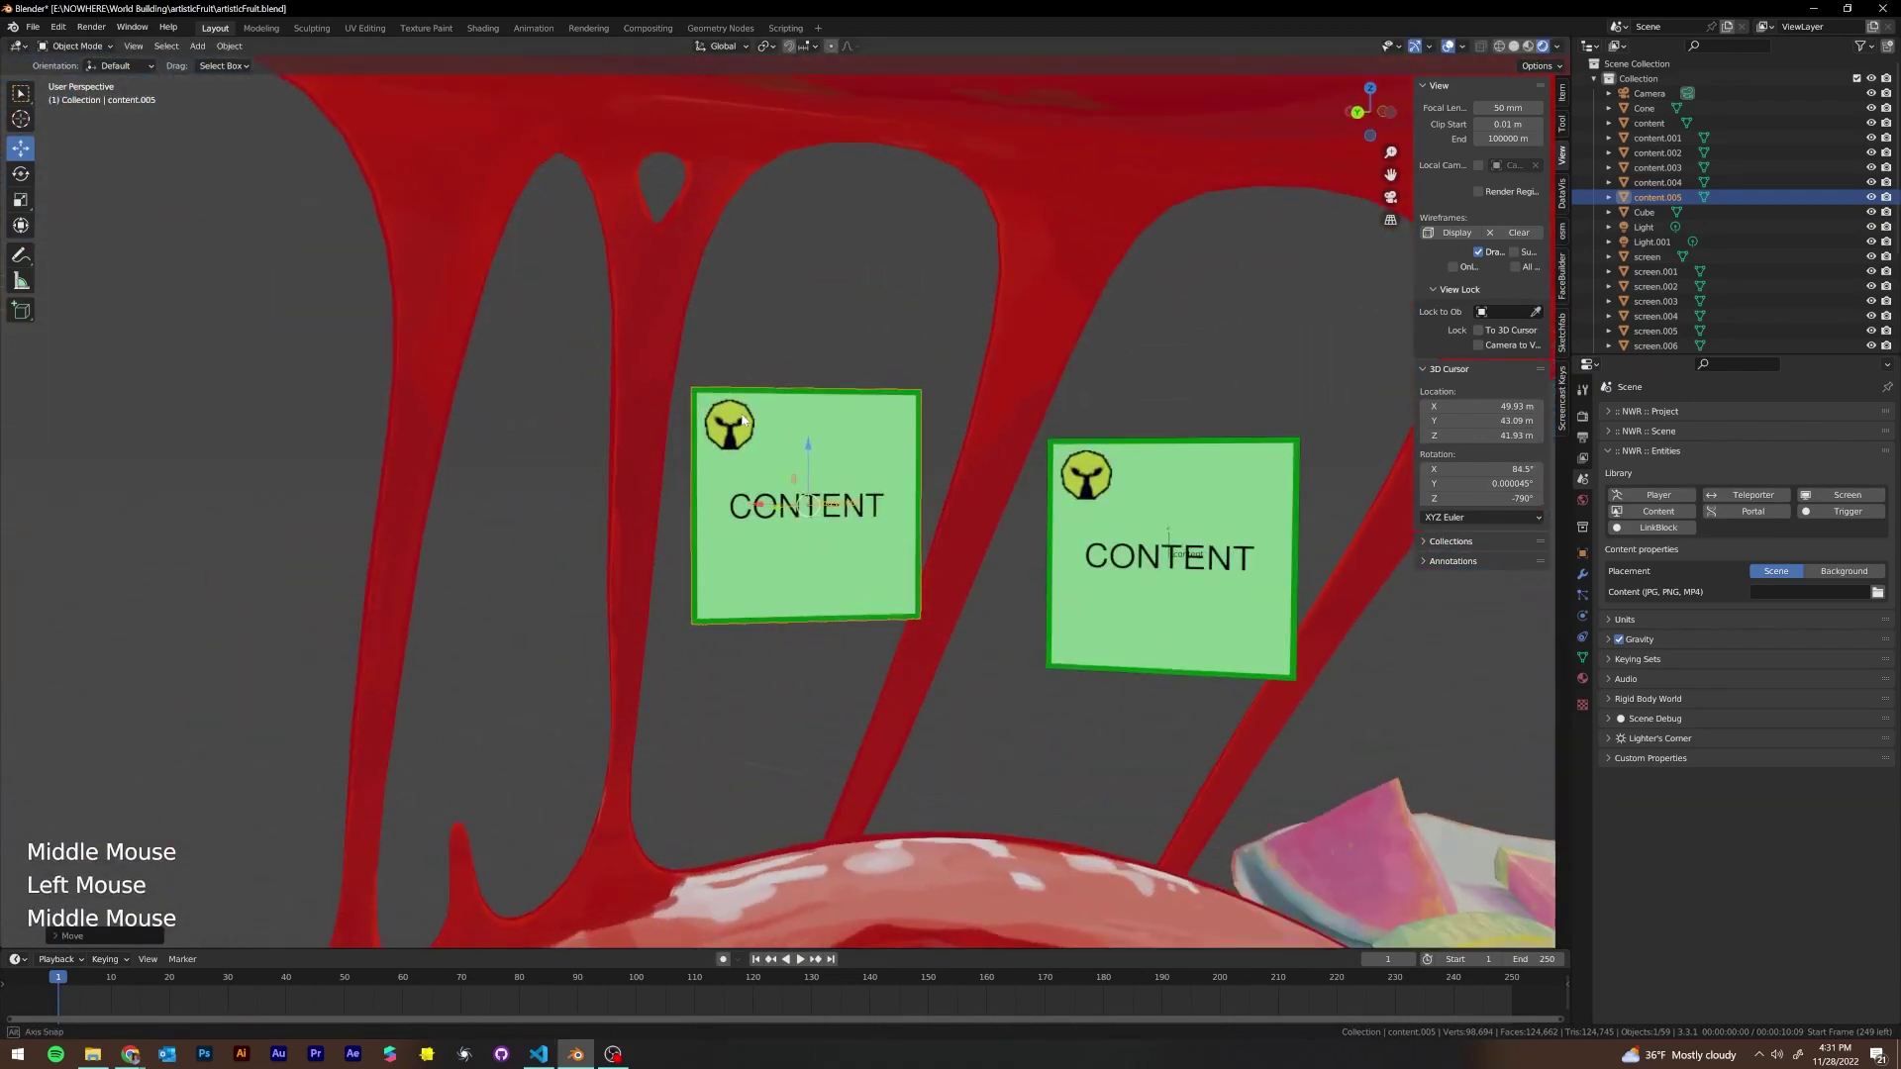
Examine the tomato's panels and the placement of all entities around the table from several directions
scroll(903, 479, "down", 4)
scroll(976, 547, "up", 2)
middle_click_drag(976, 547, 792, 460, "shift")
scroll(877, 545, "down", 1)
scroll(693, 515, "down", 1)
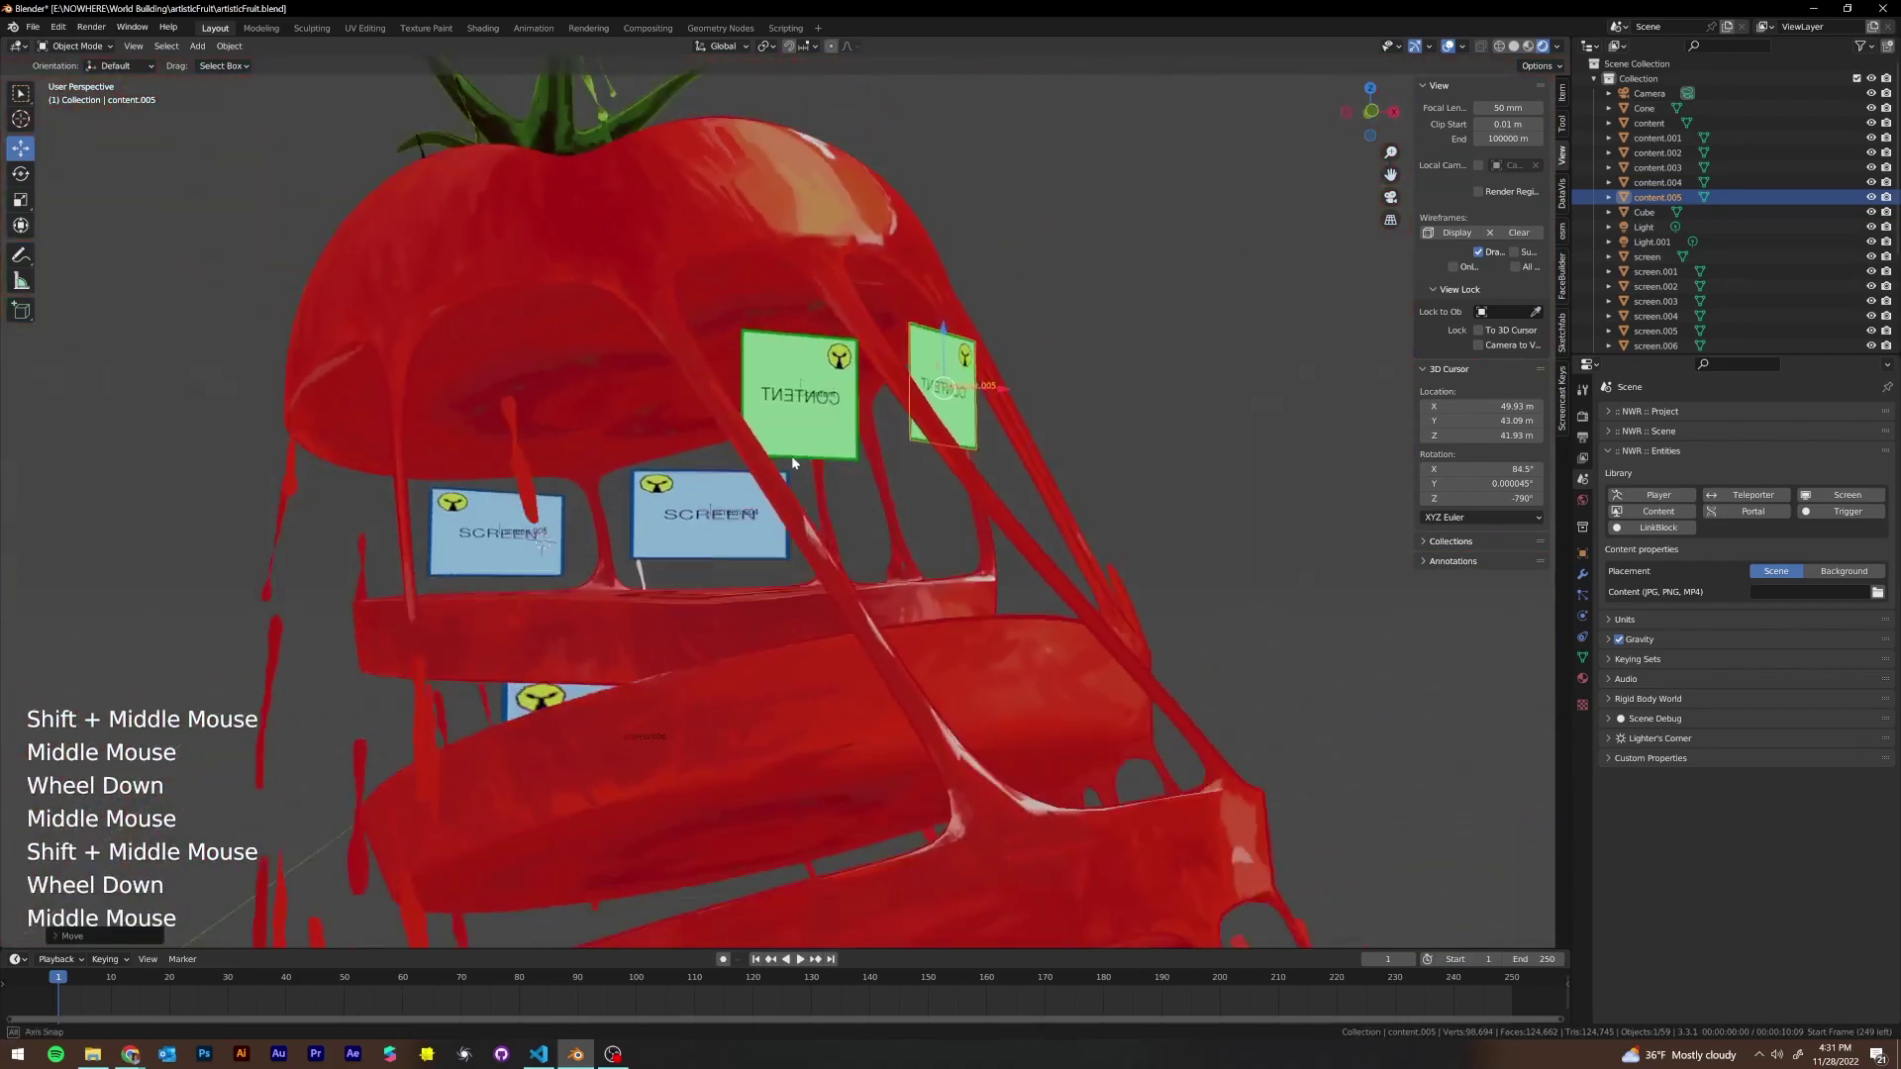
scroll(792, 462, "down", 2)
middle_click_drag(664, 472, 965, 485)
scroll(965, 485, "down", 1)
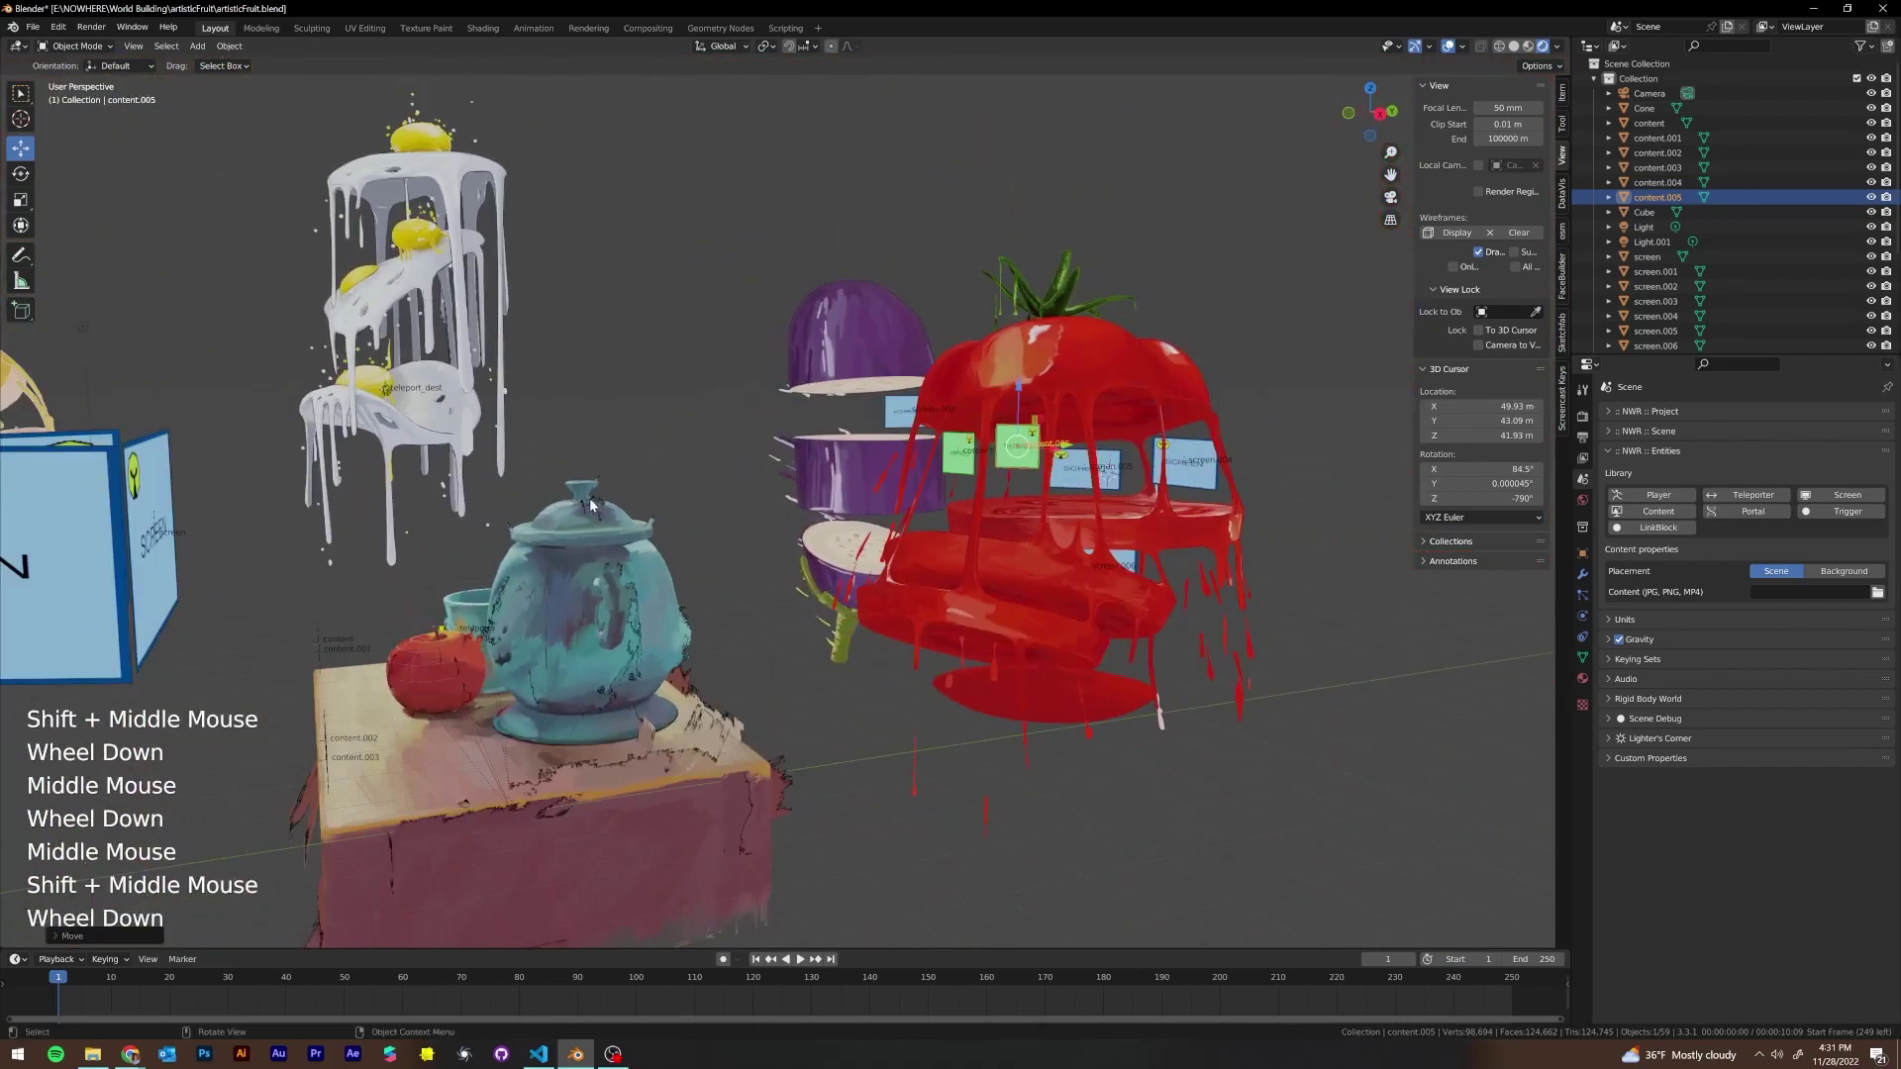
middle_click_drag(591, 505, 875, 473, "shift")
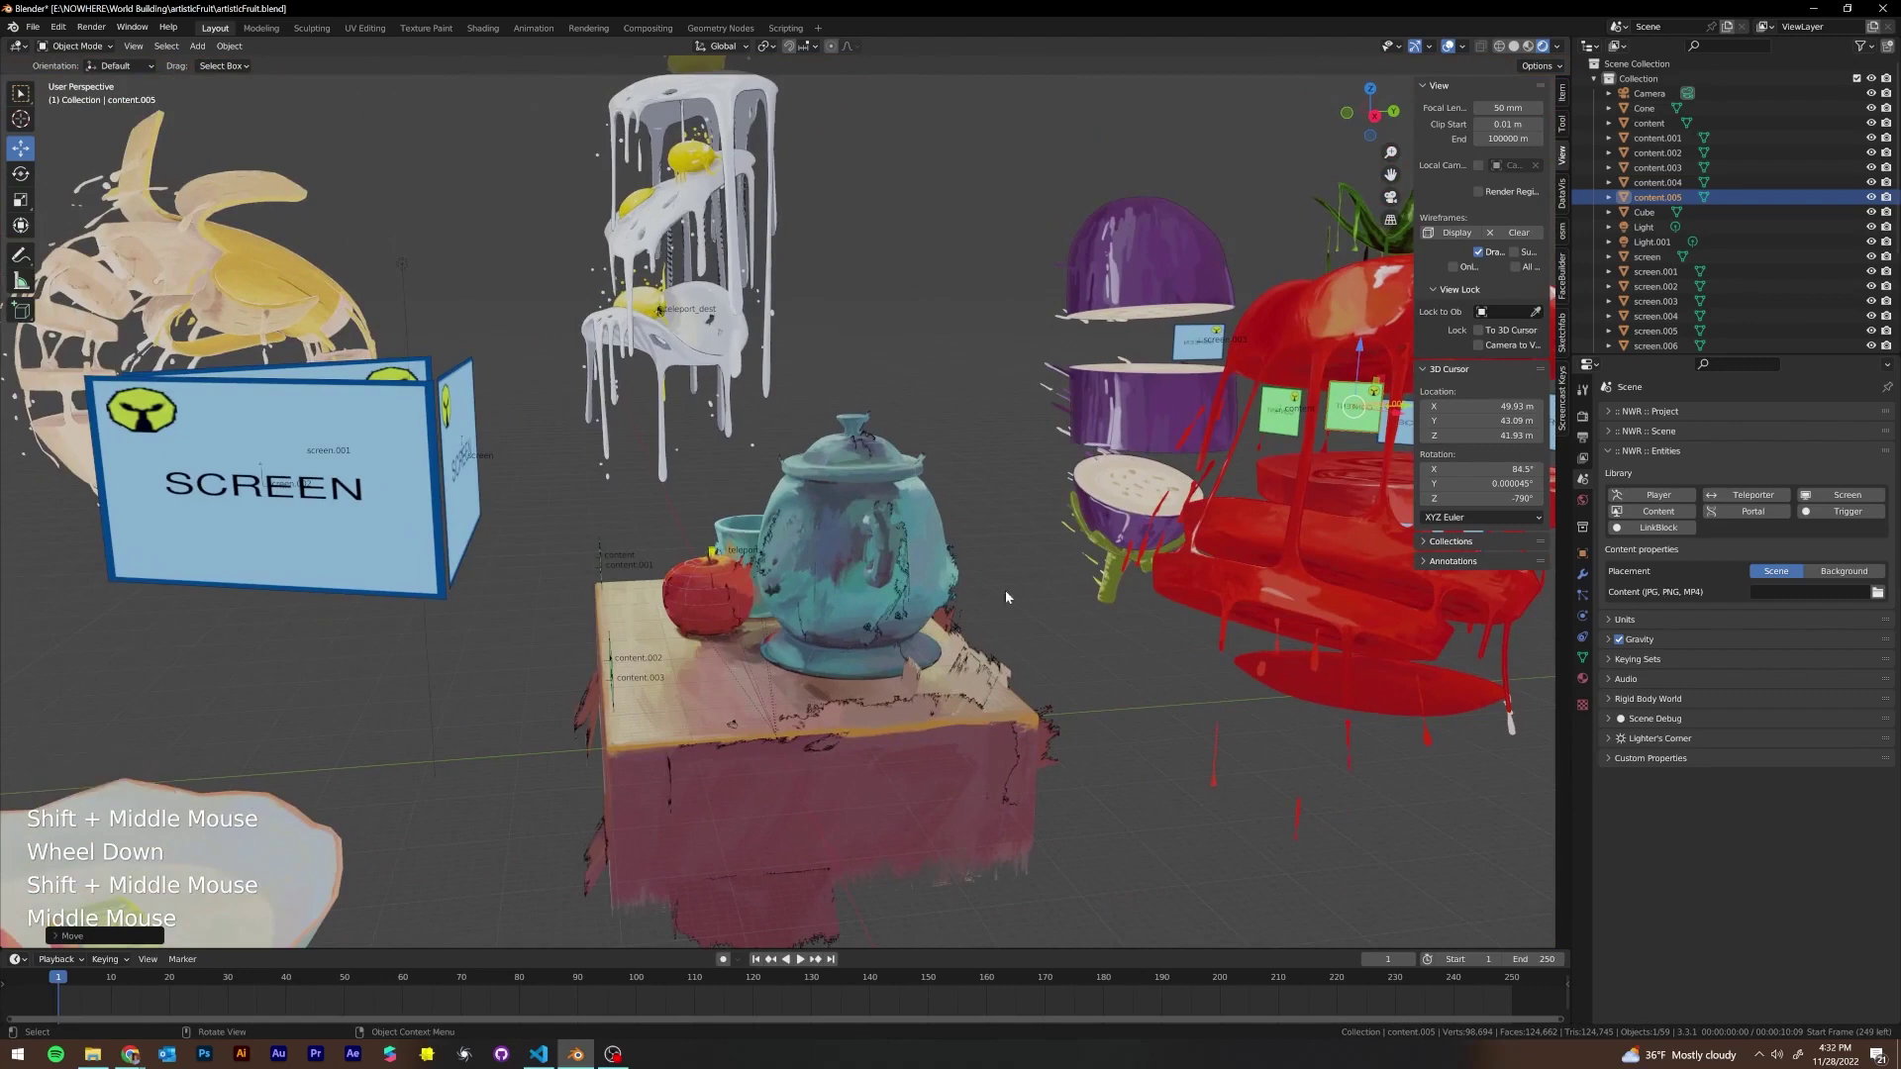
middle_click_drag(1005, 590, 644, 544)
scroll(982, 594, "down", 1)
middle_click_drag(643, 544, 706, 540)
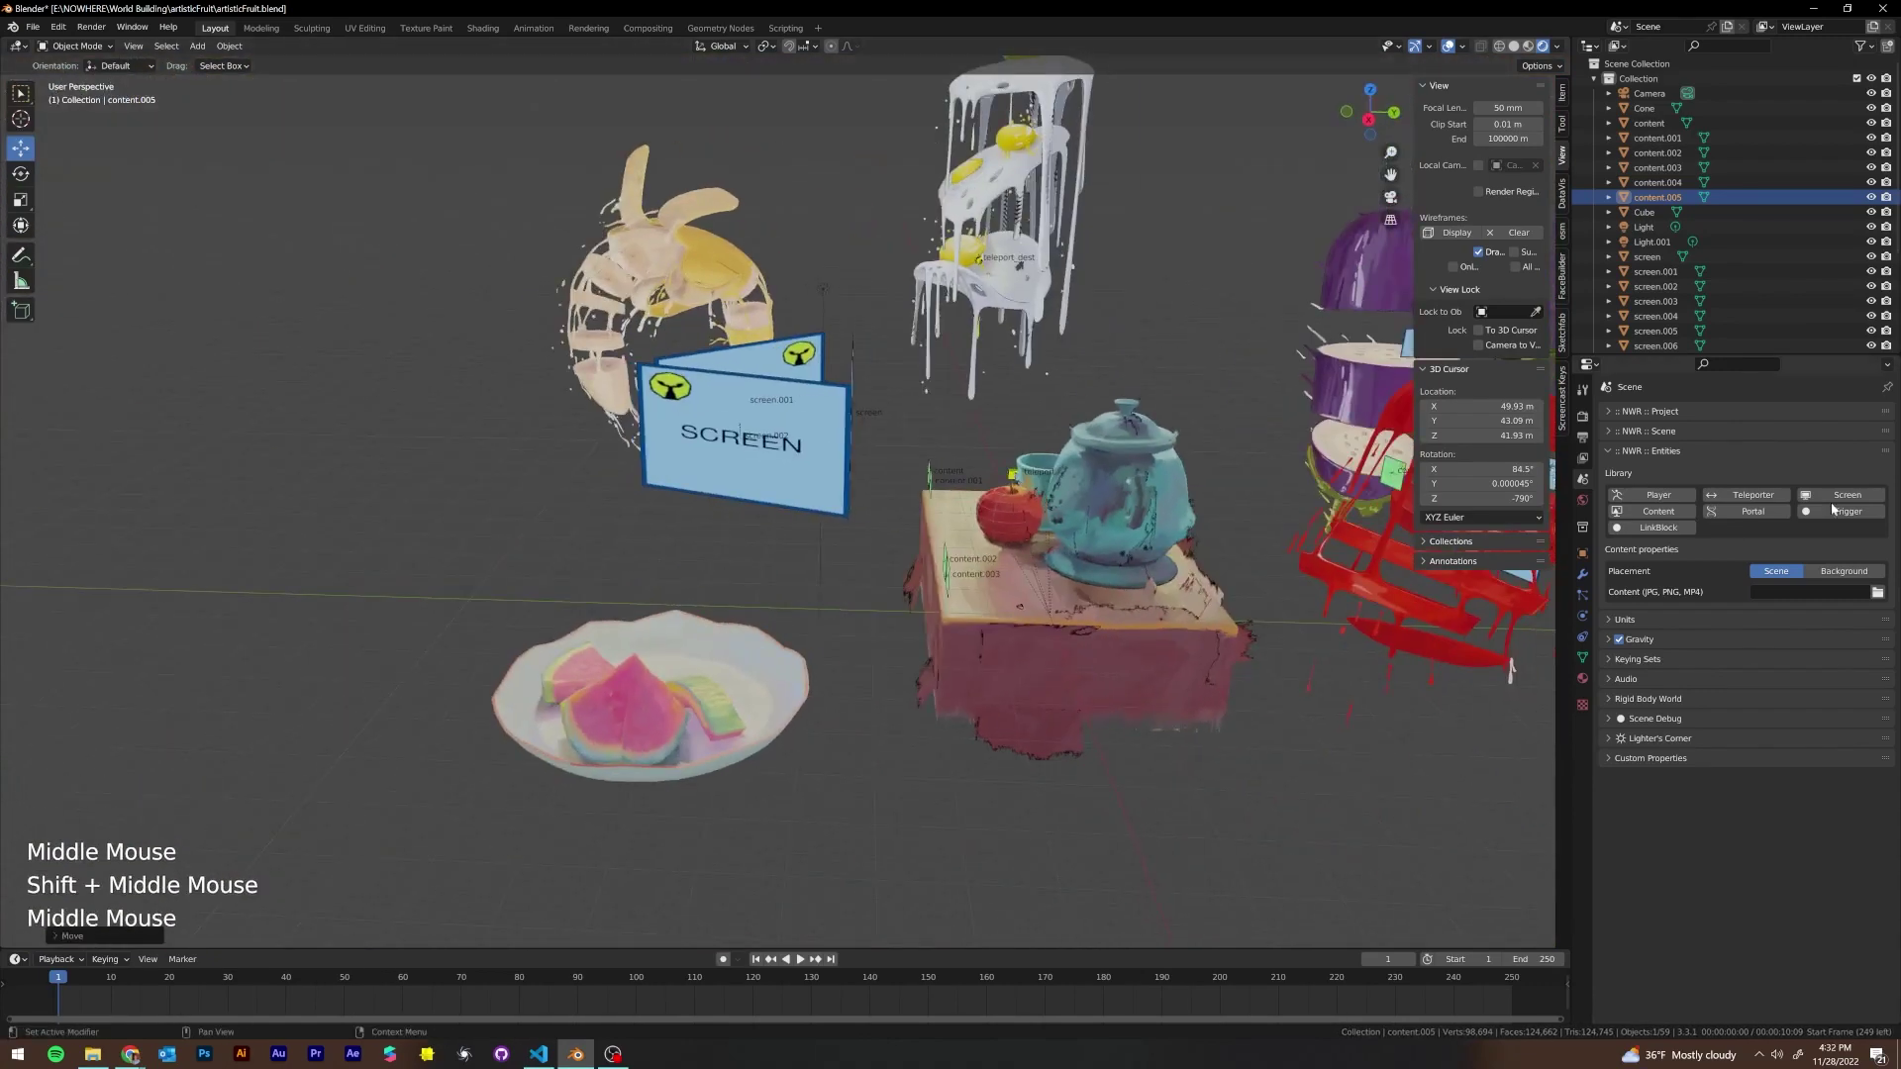
middle_click_drag(811, 499, 1020, 532)
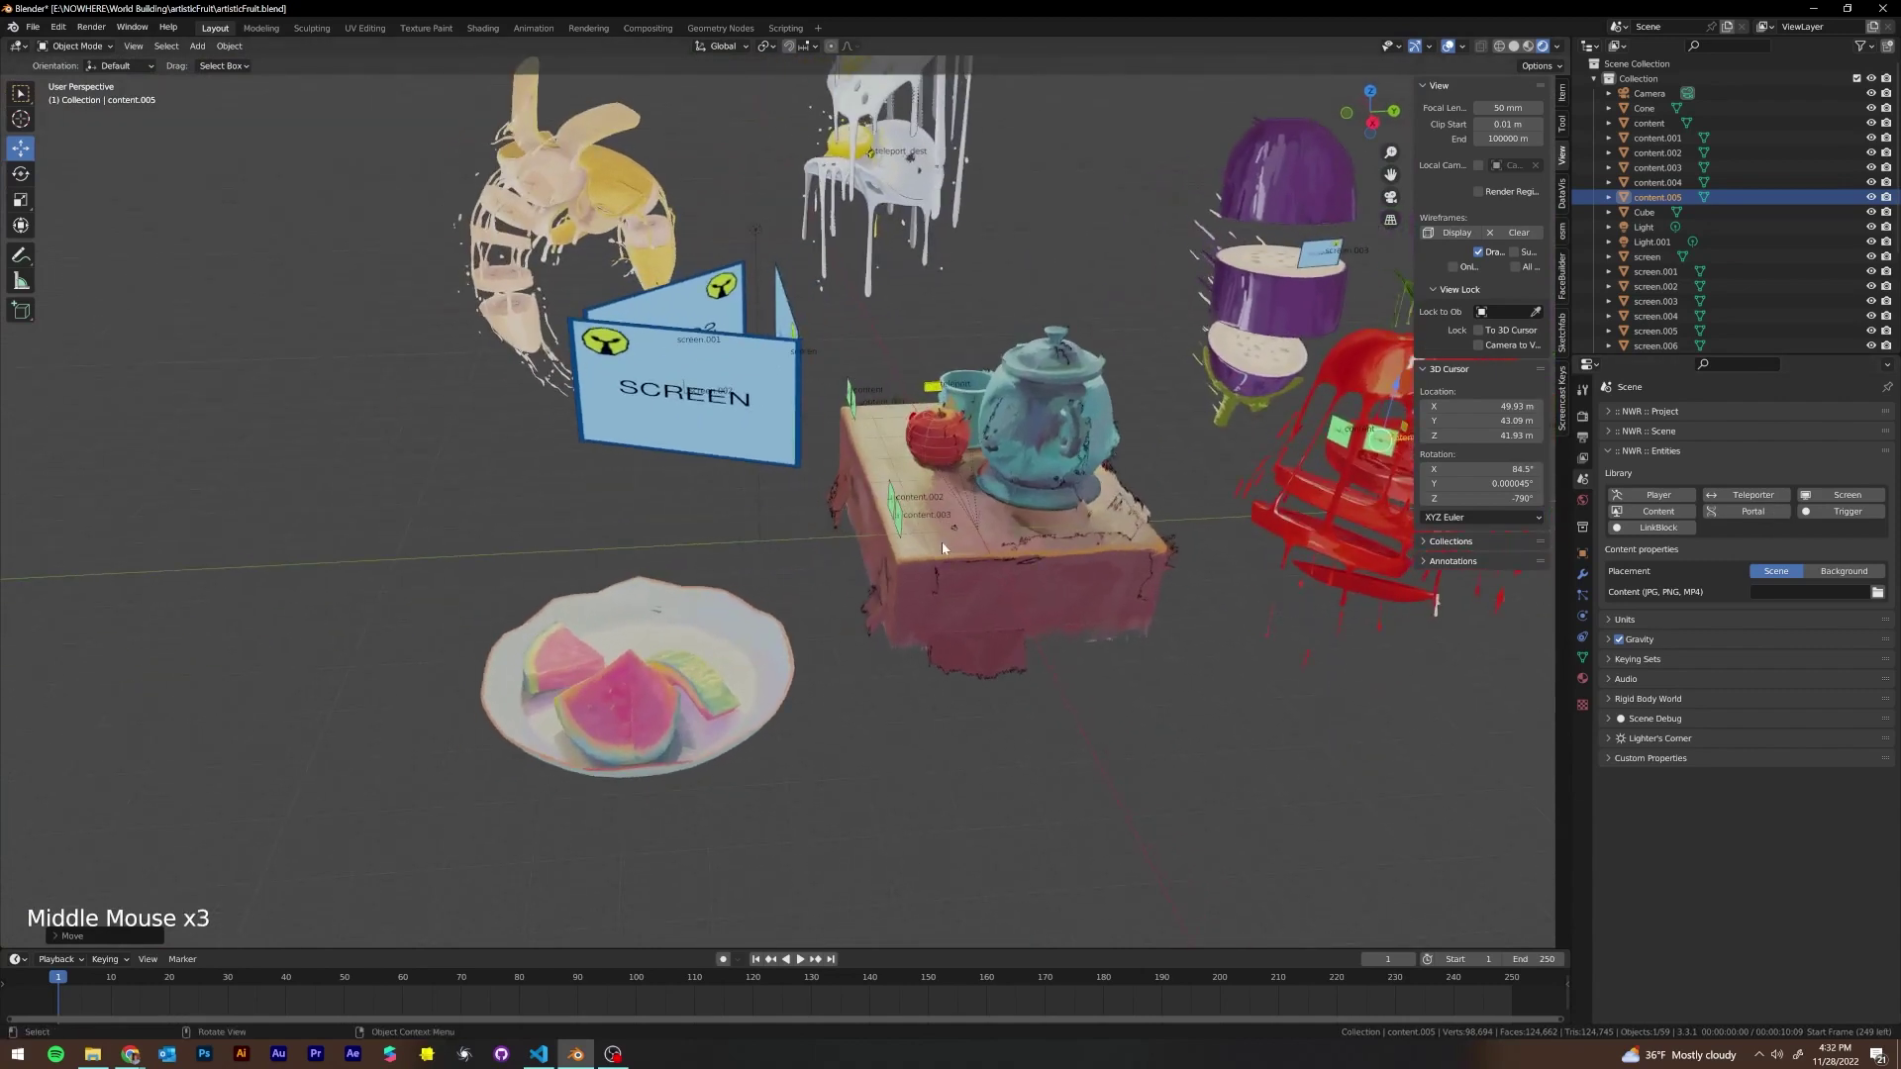
Set the 3D cursor on the tabletop near the second pair of content panels and add a Portal entity there
left_click(1020, 532)
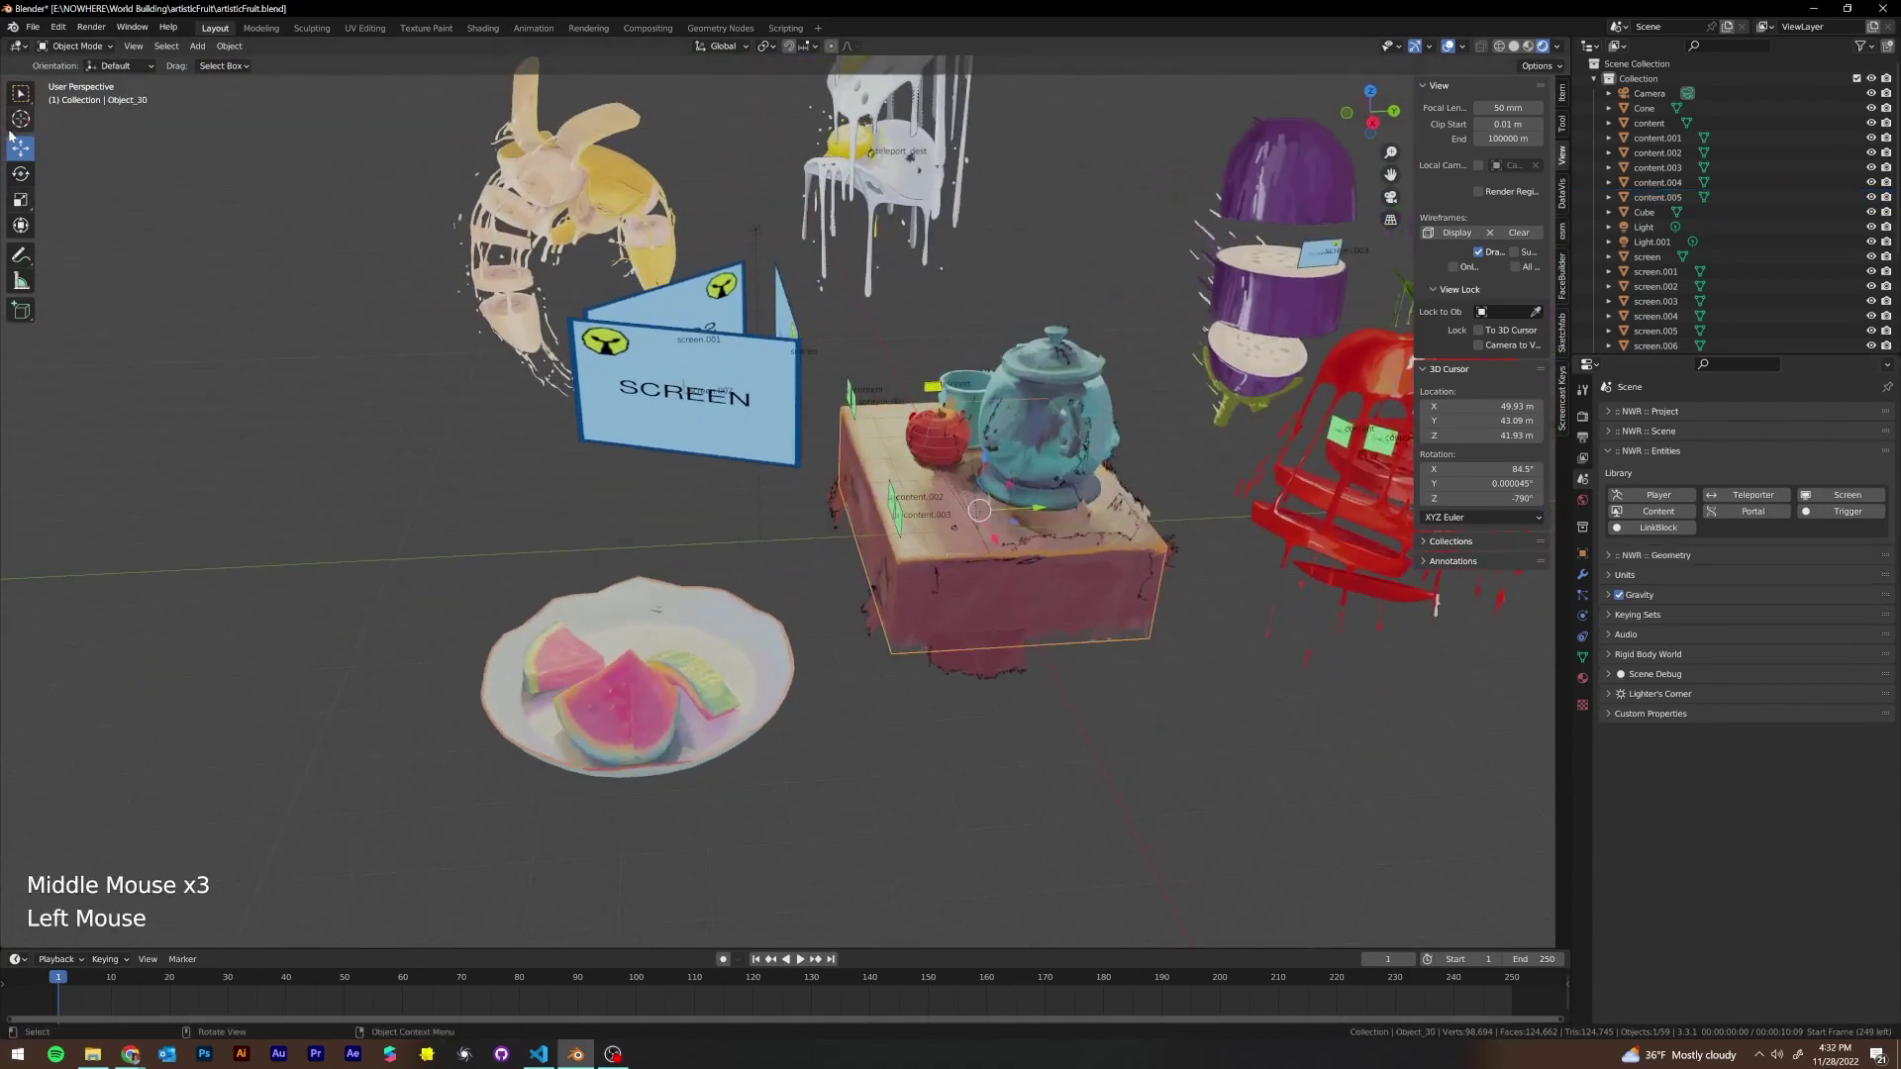
key("KP_Decimal")
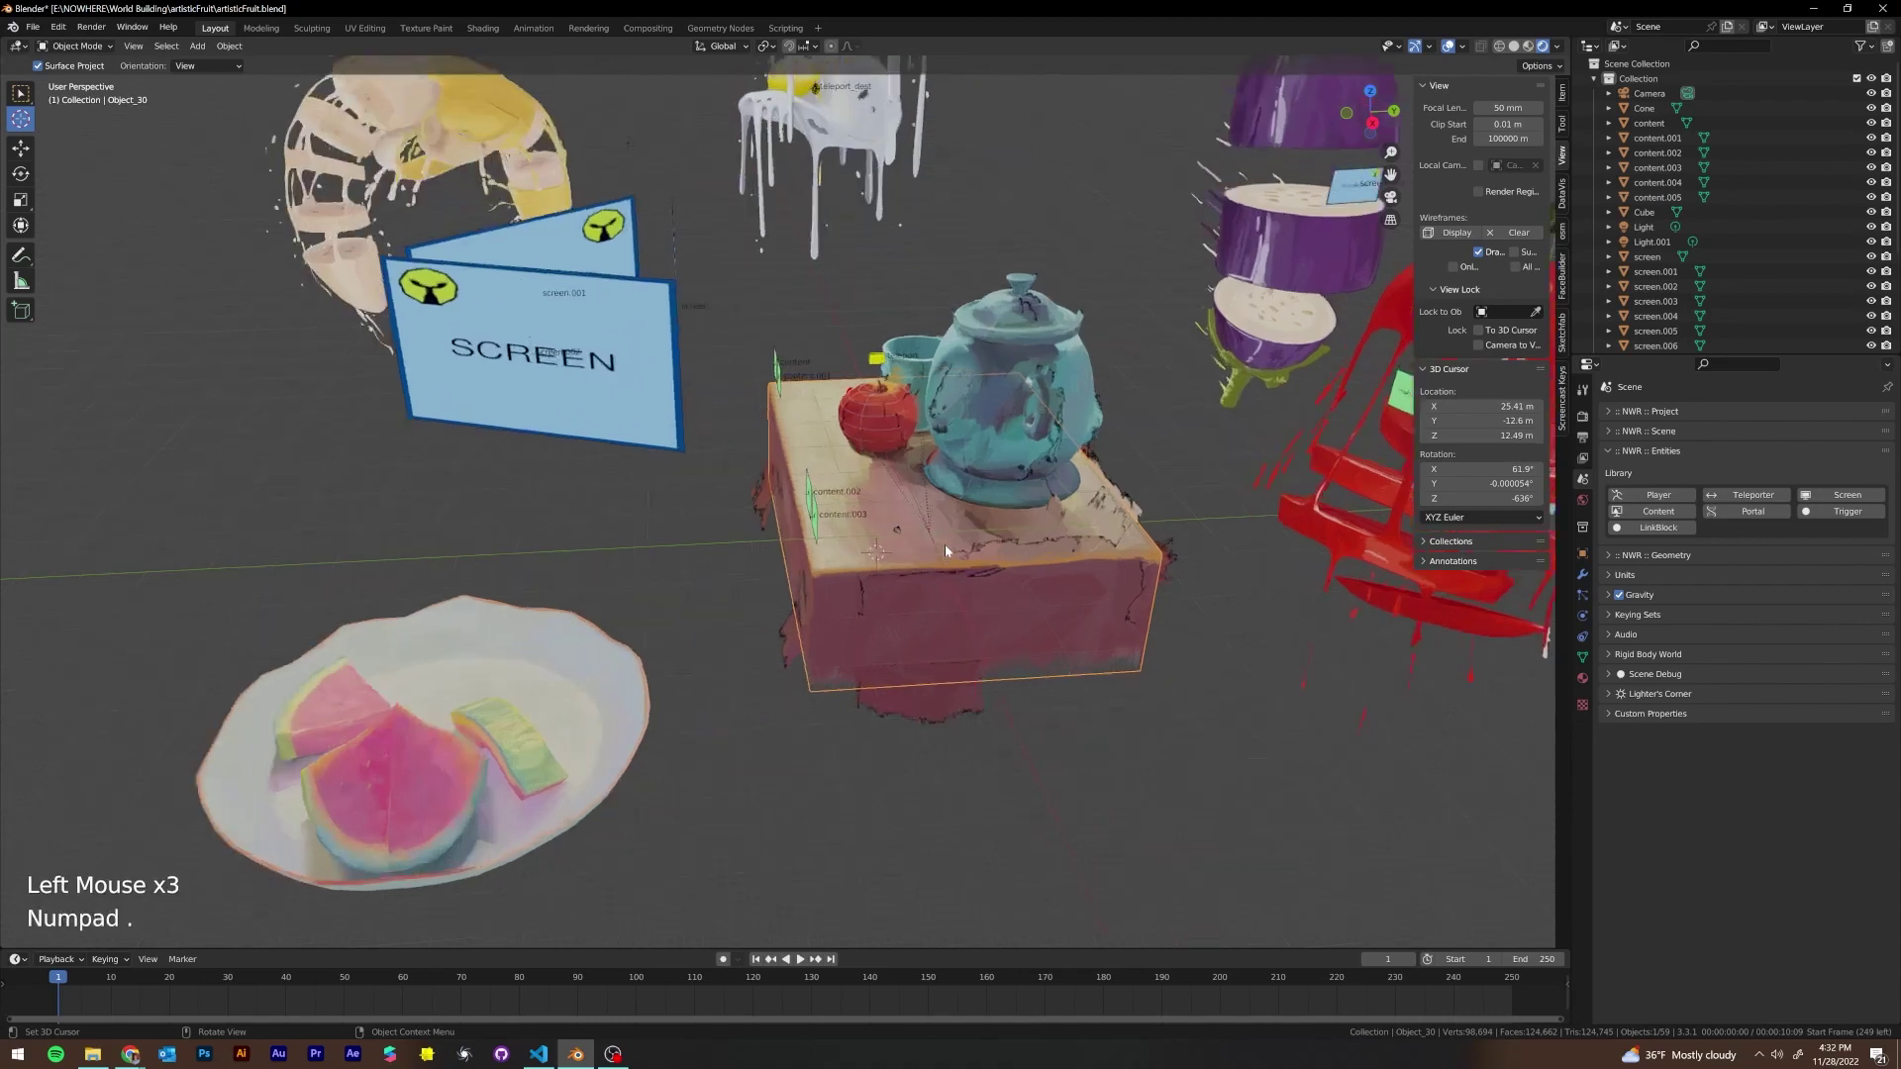
scroll(693, 550, "up", 2)
middle_click_drag(614, 555, 611, 648)
scroll(690, 562, "down", 2)
scroll(678, 579, "up", 1)
scroll(676, 587, "down", 1)
middle_click_drag(899, 653, 767, 611)
scroll(768, 611, "down", 1)
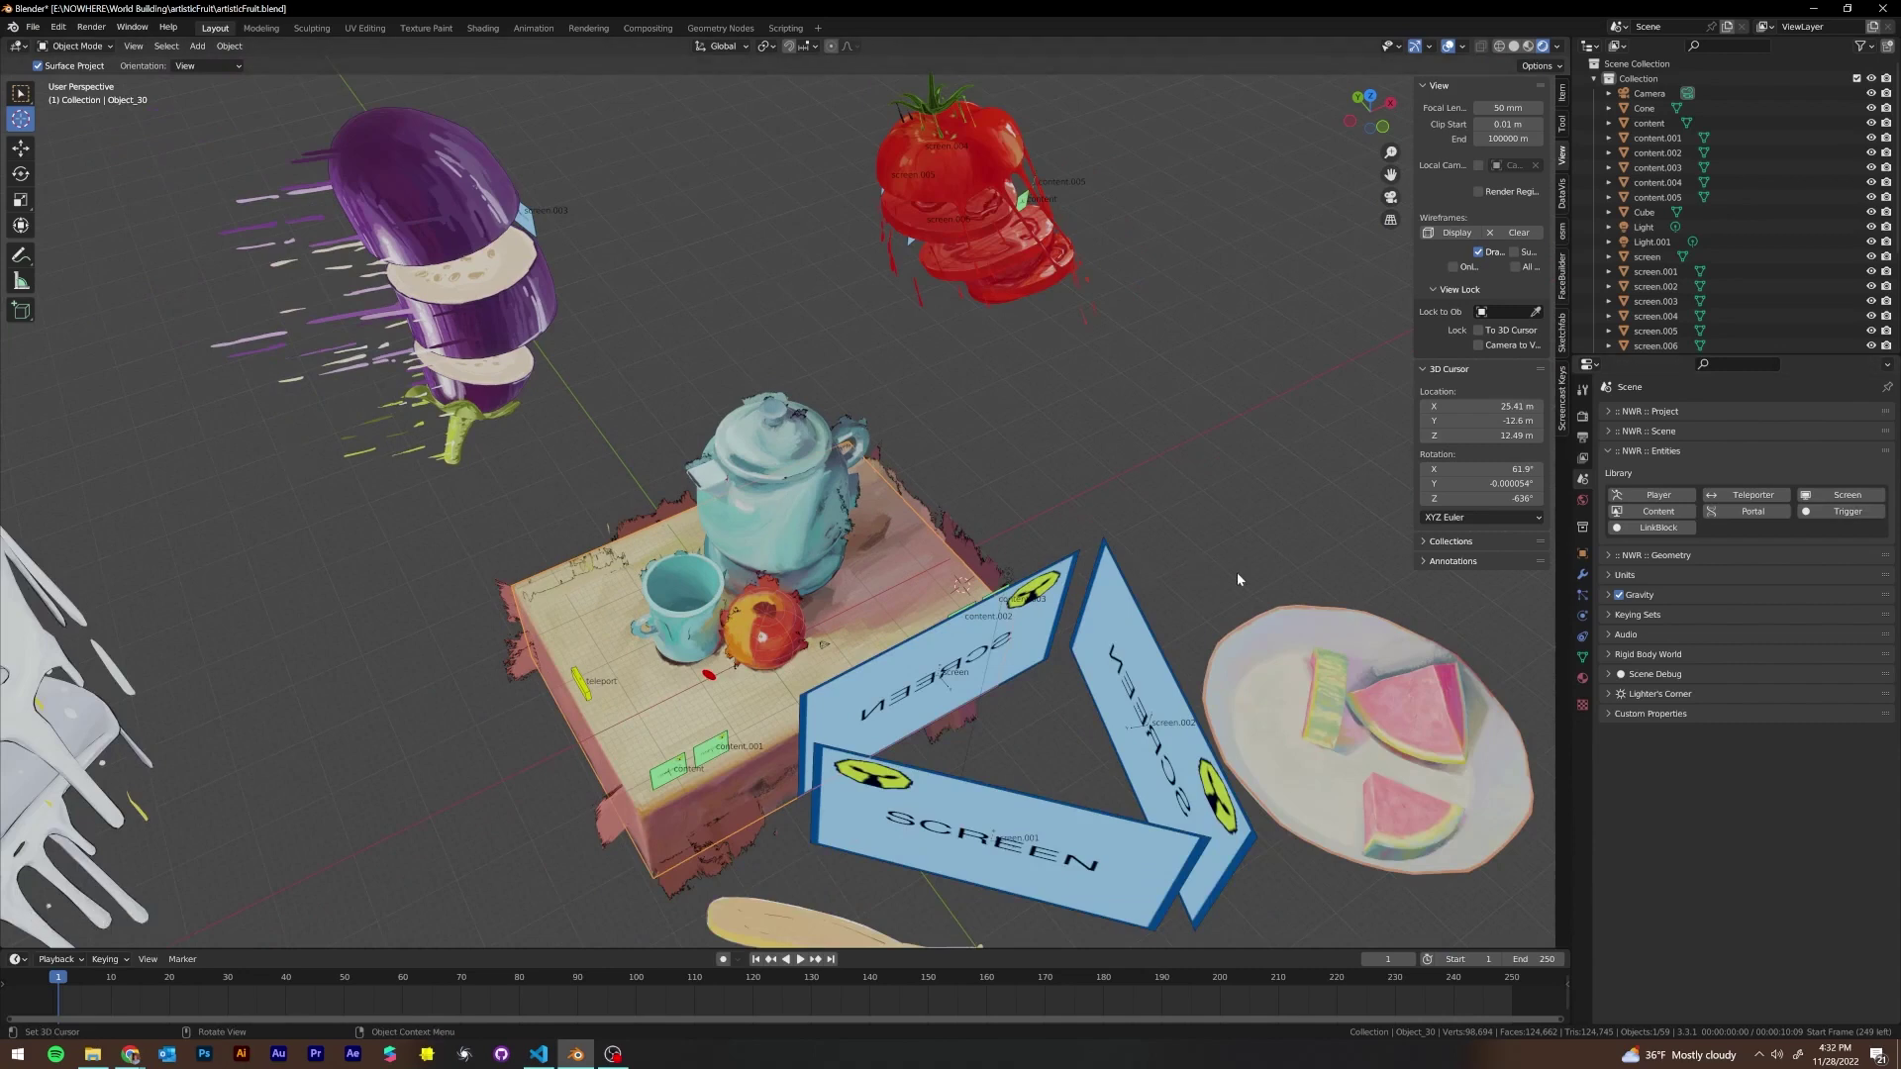
left_click(1729, 514)
key("KP_Decimal")
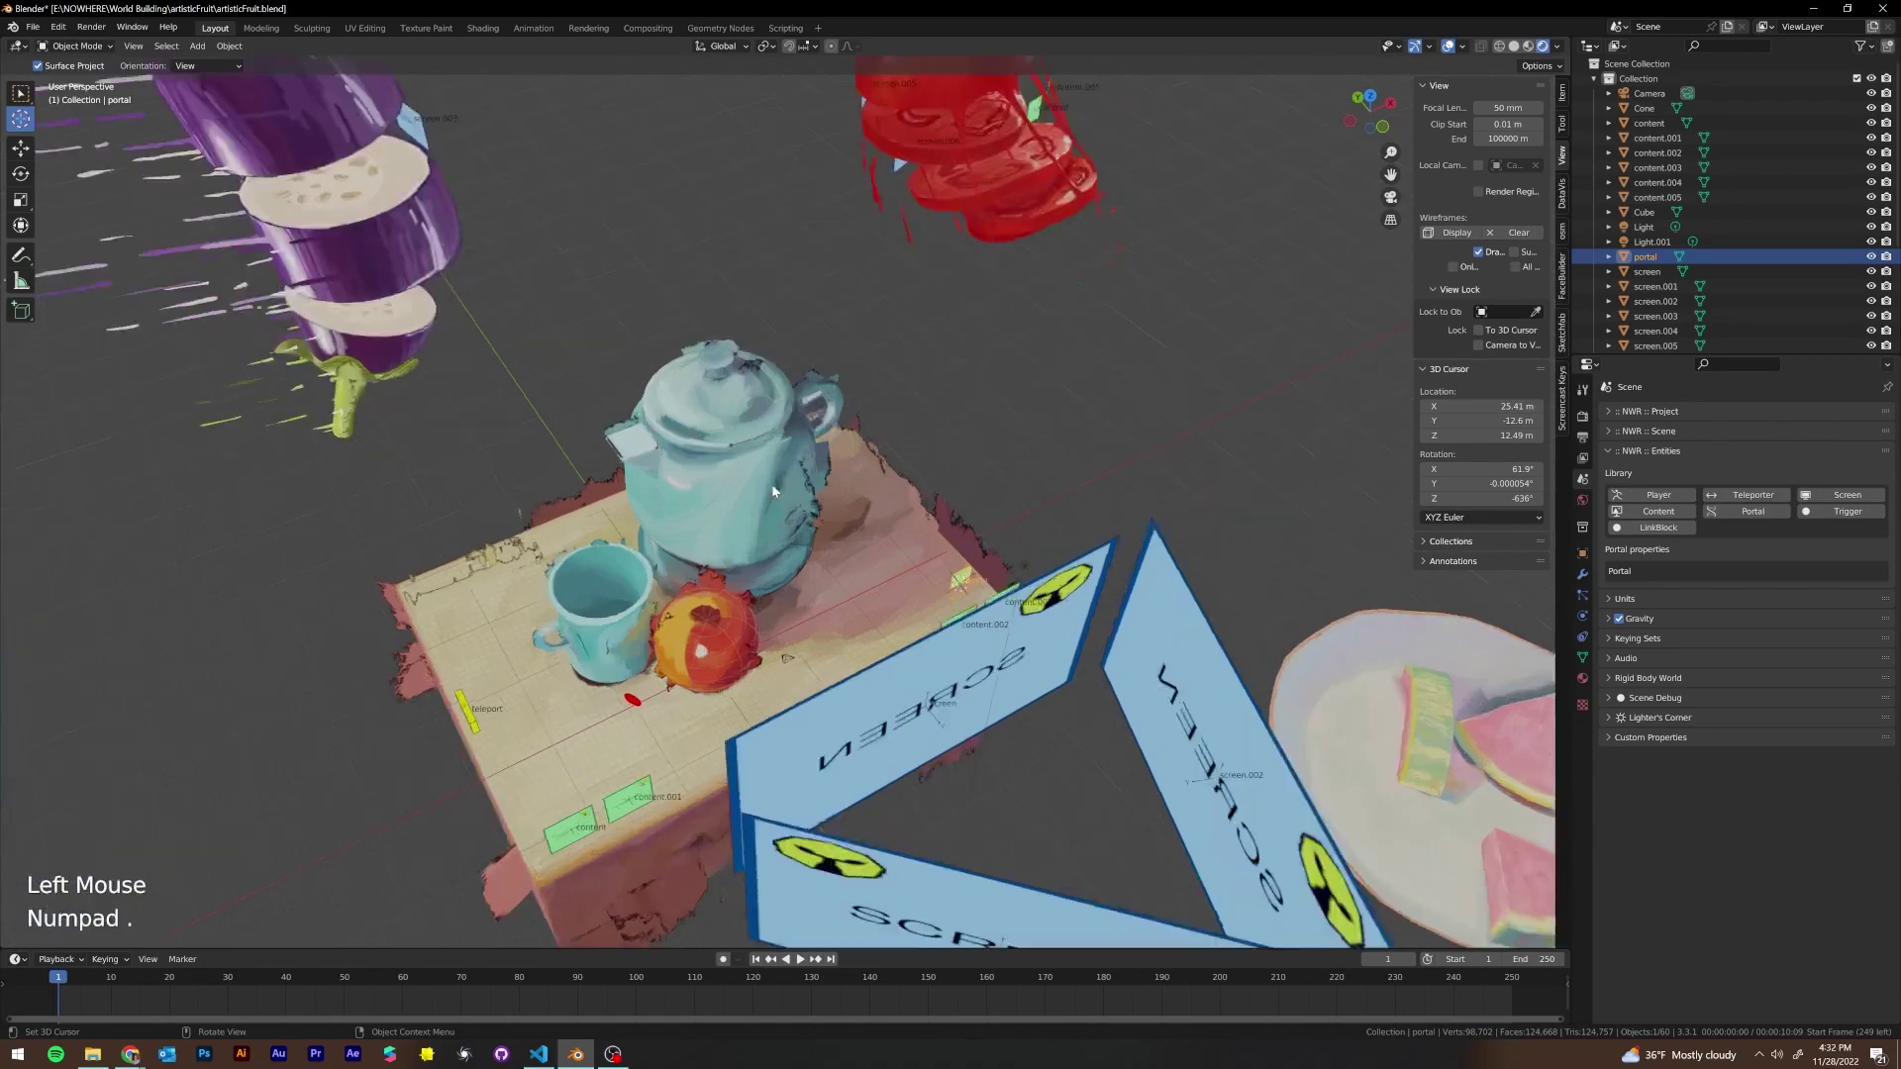
Activate the Move tool for the portal and switch the transform orientation to Local
scroll(912, 408, "down", 2)
middle_click_drag(912, 408, 816, 424)
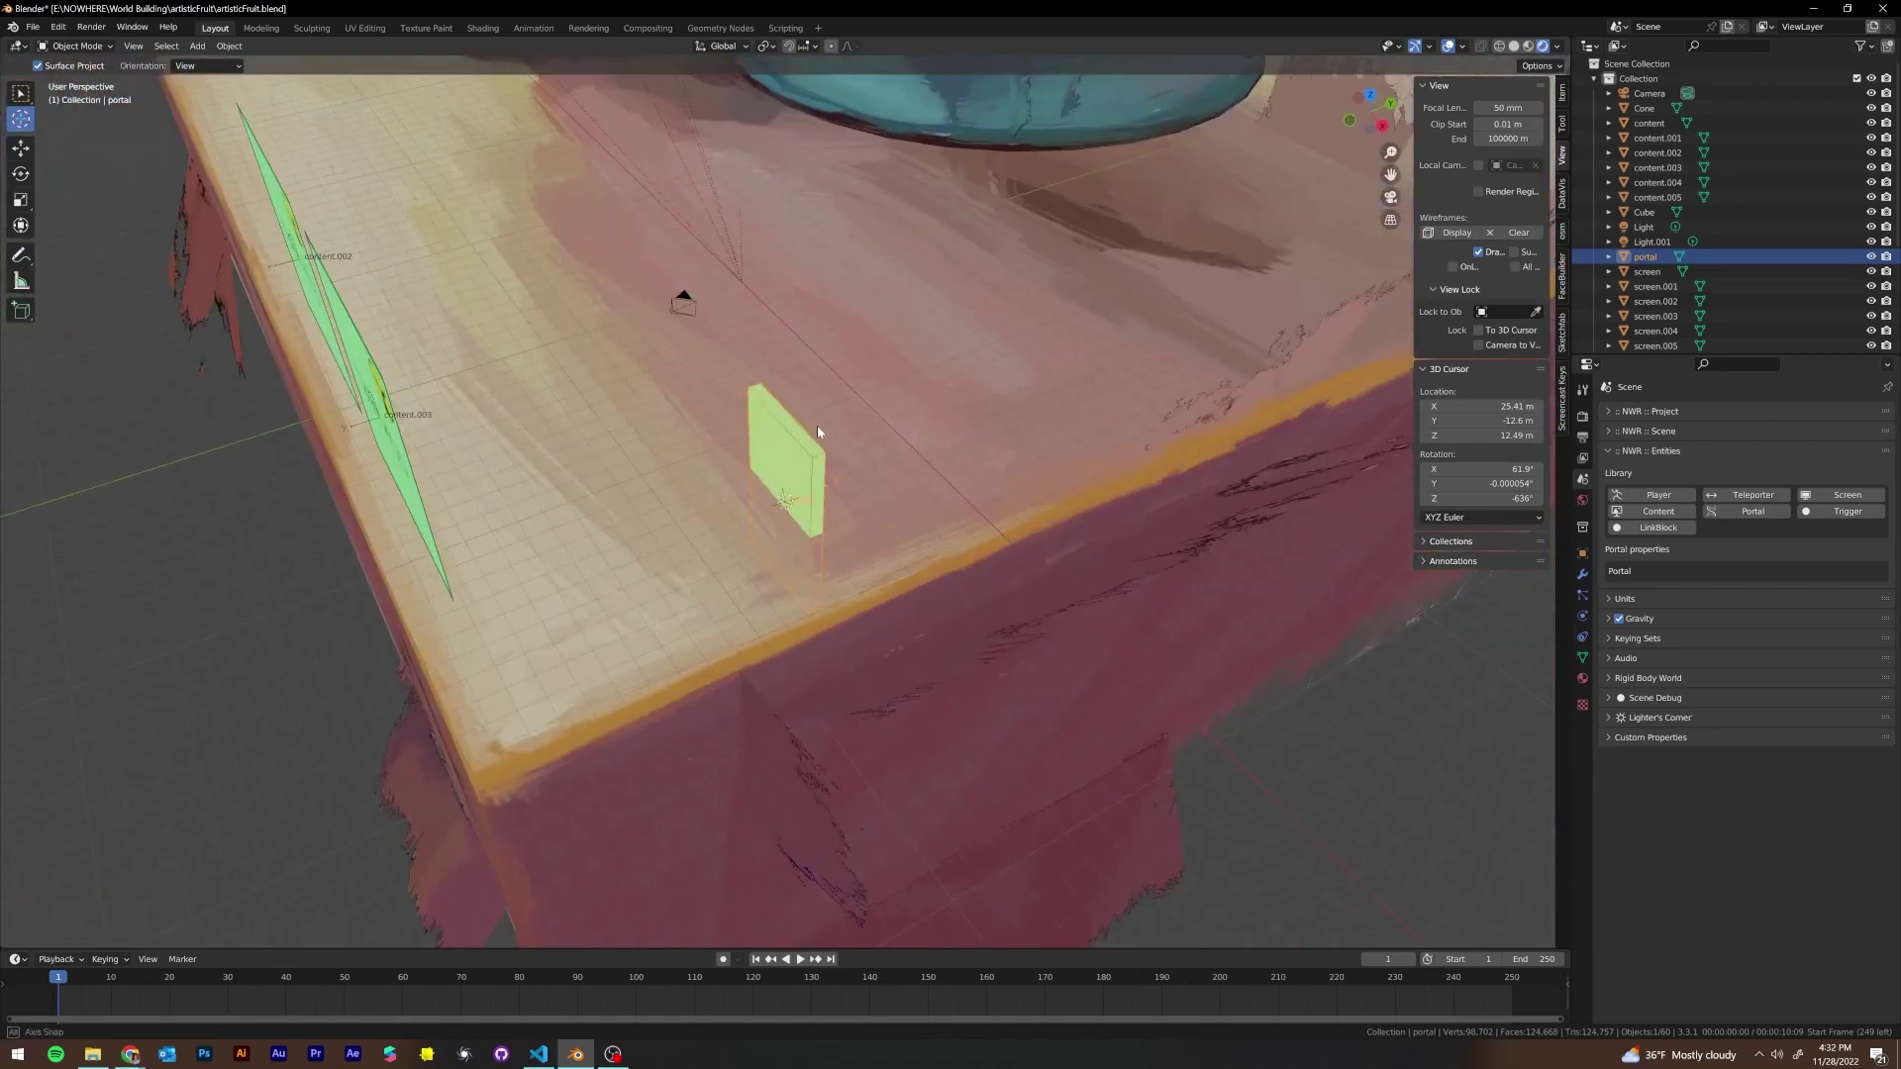
scroll(816, 425, "down", 1)
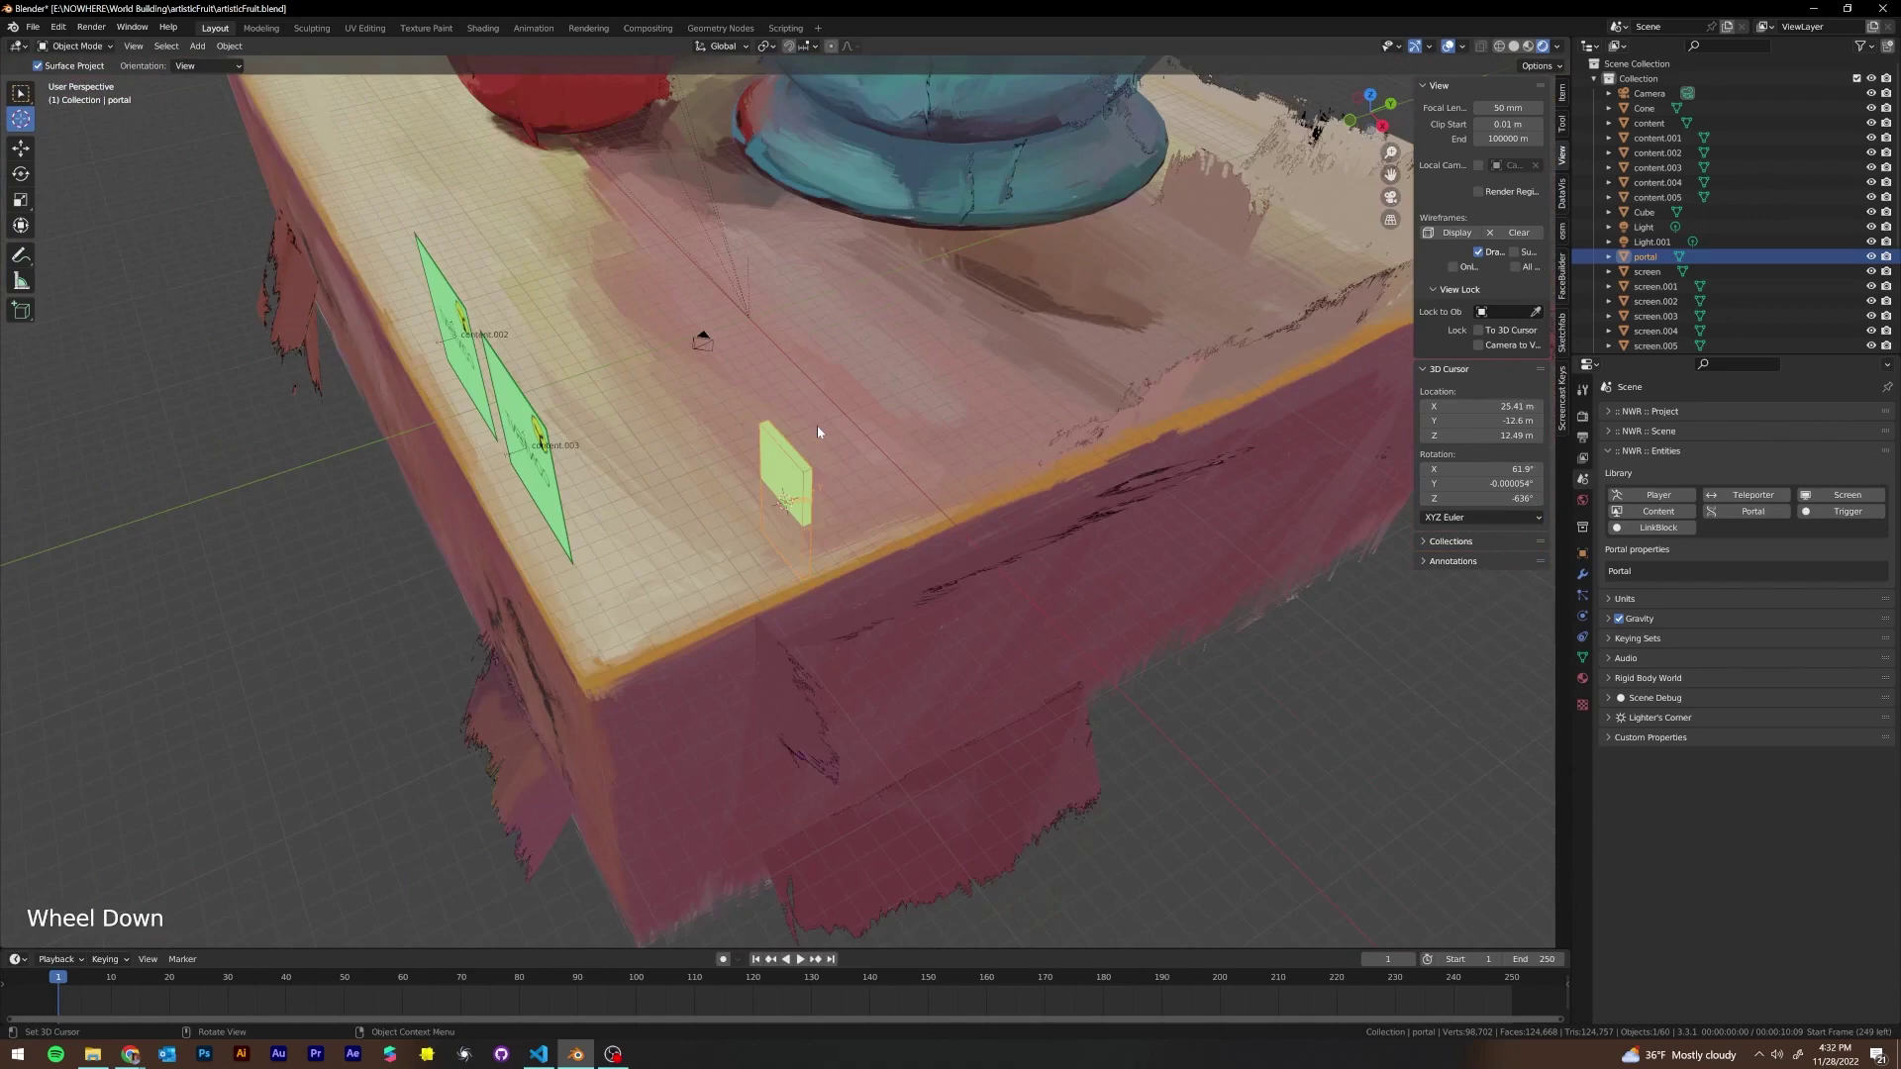
scroll(817, 431, "down", 2)
scroll(817, 430, "up", 2)
key("Tab")
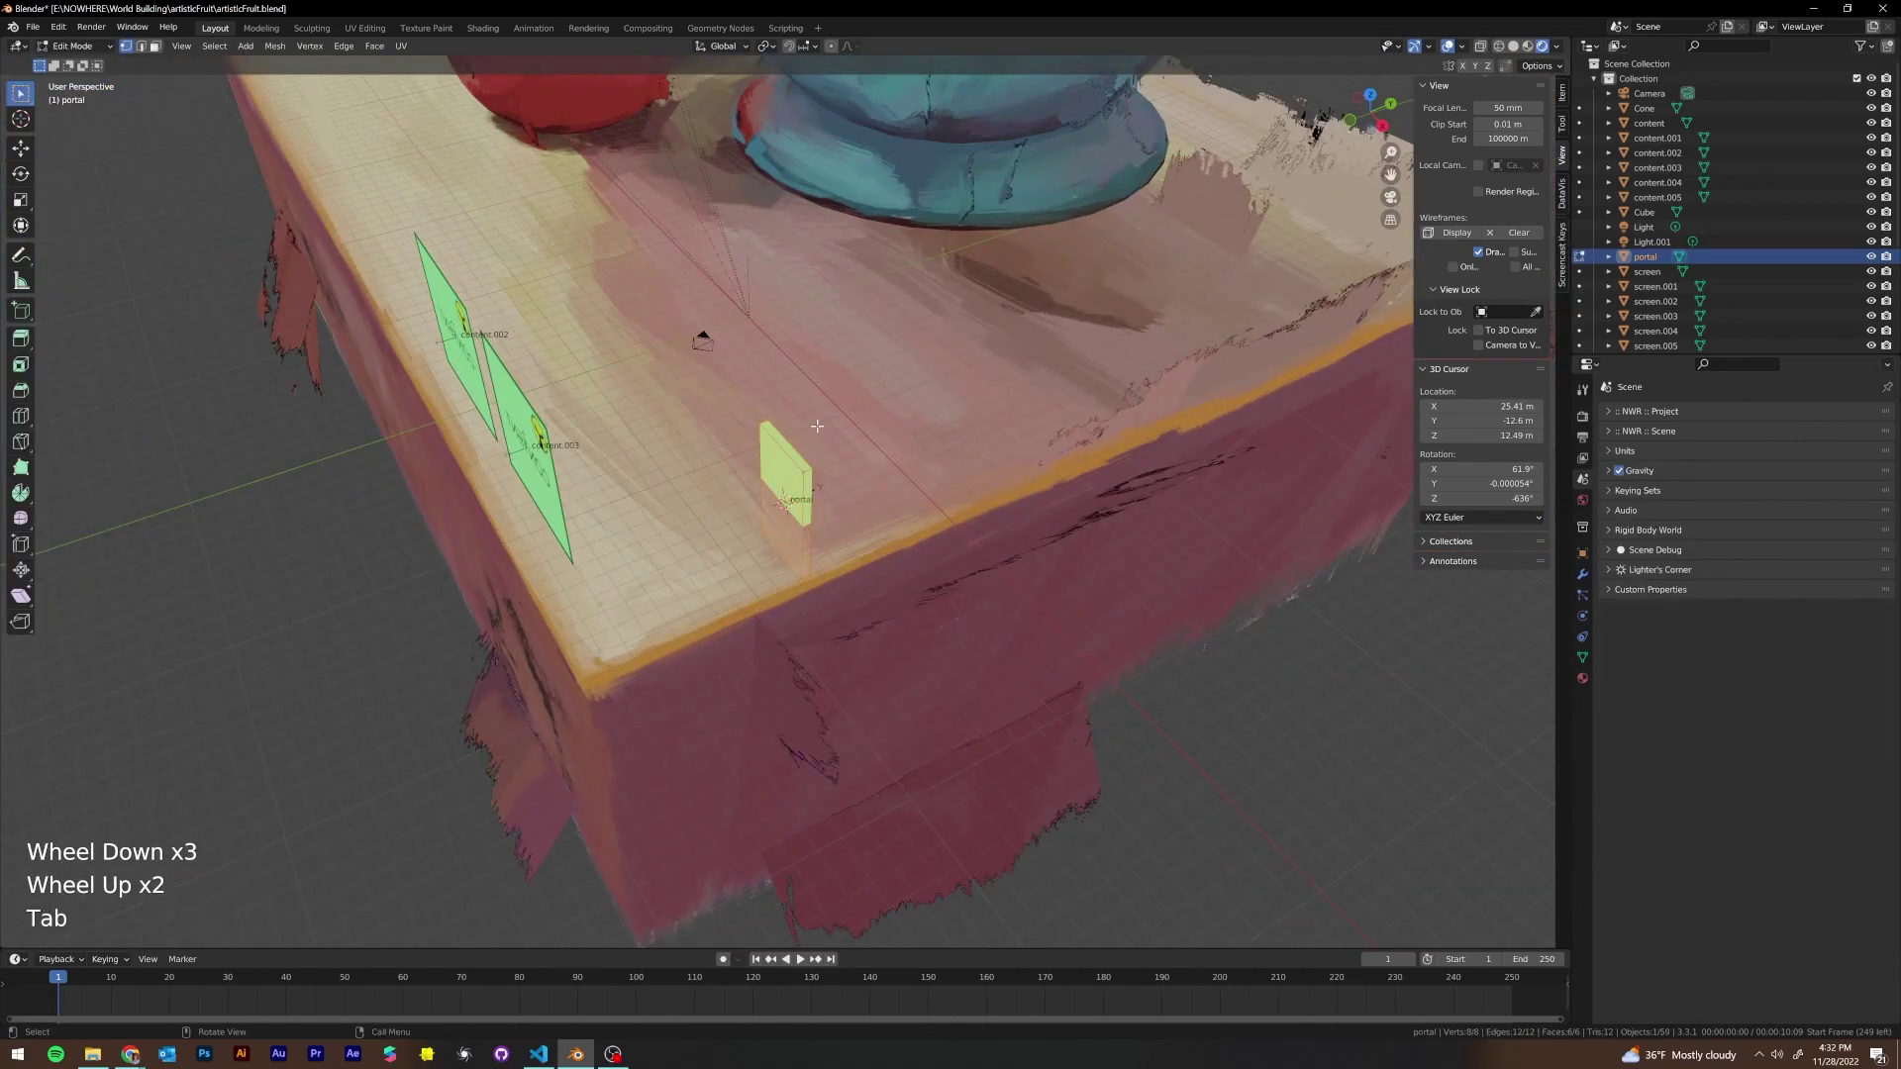
key("Tab")
left_click(21, 148)
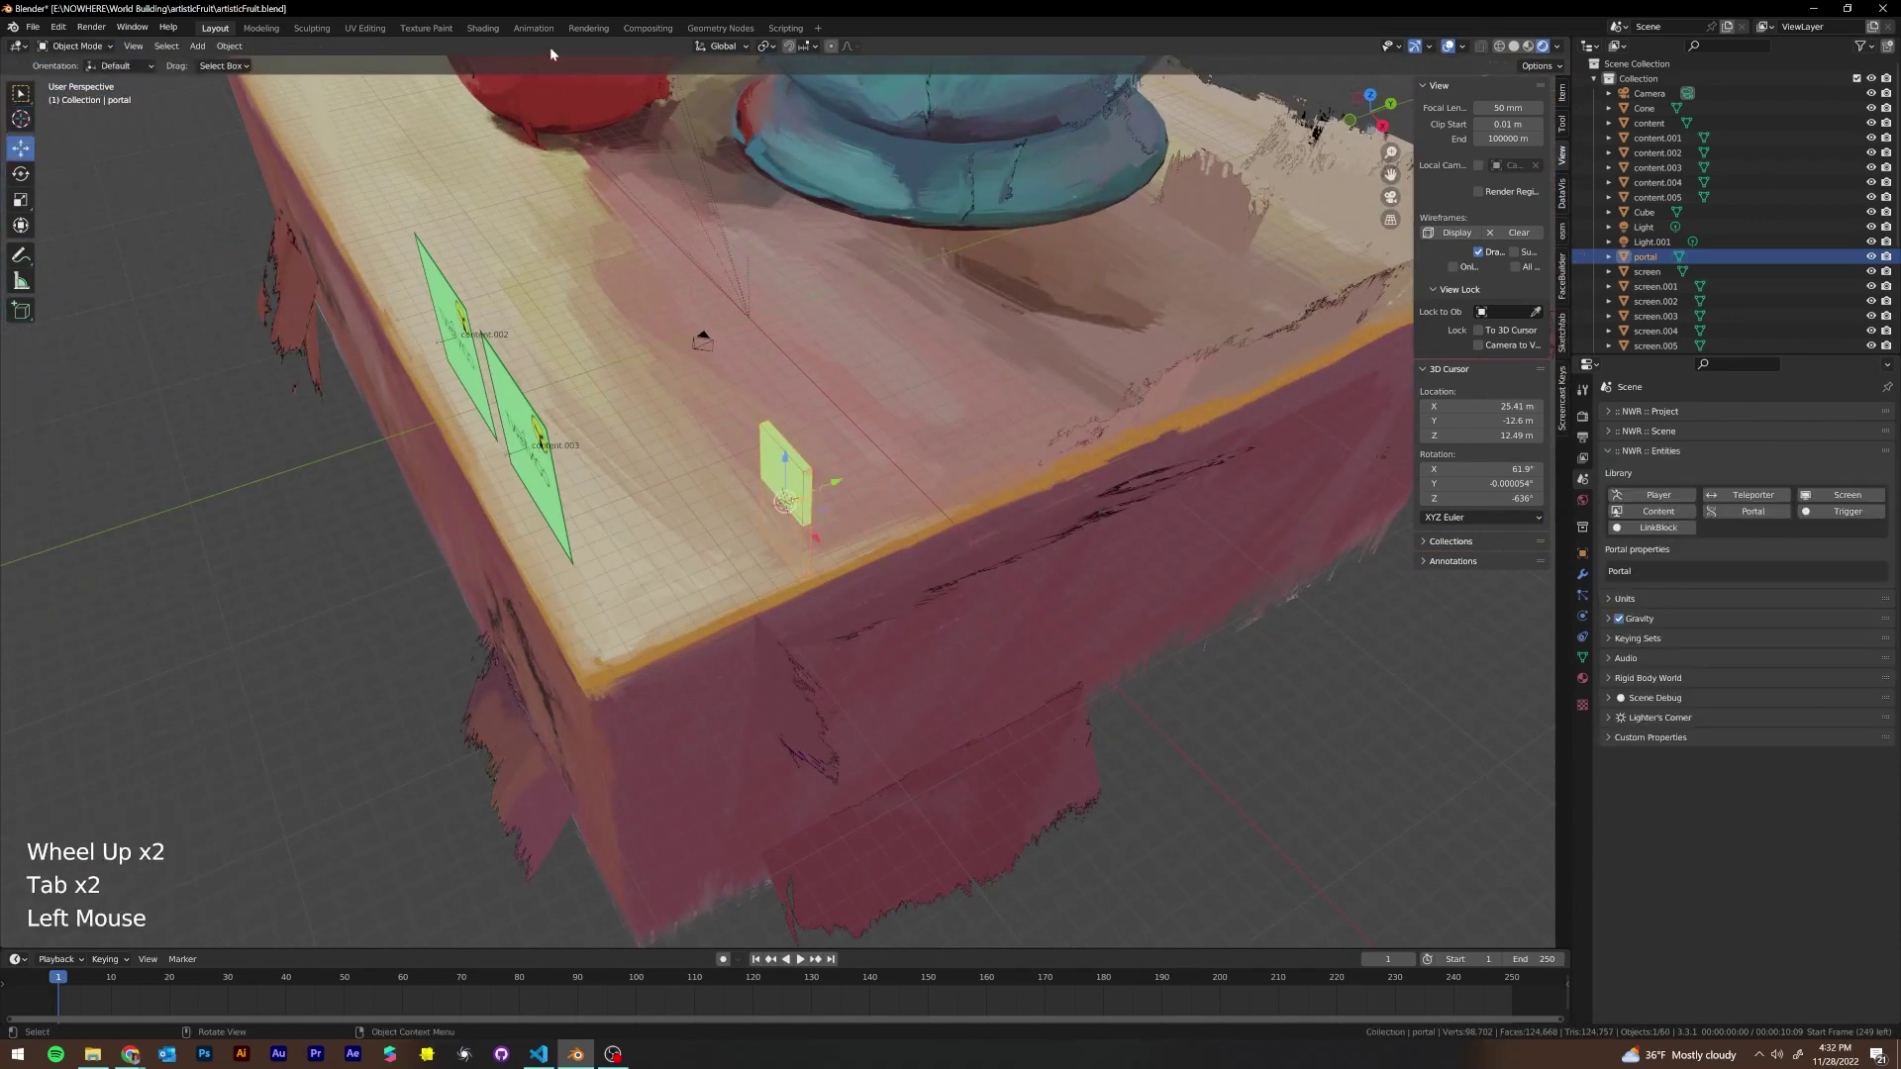
left_click(723, 46)
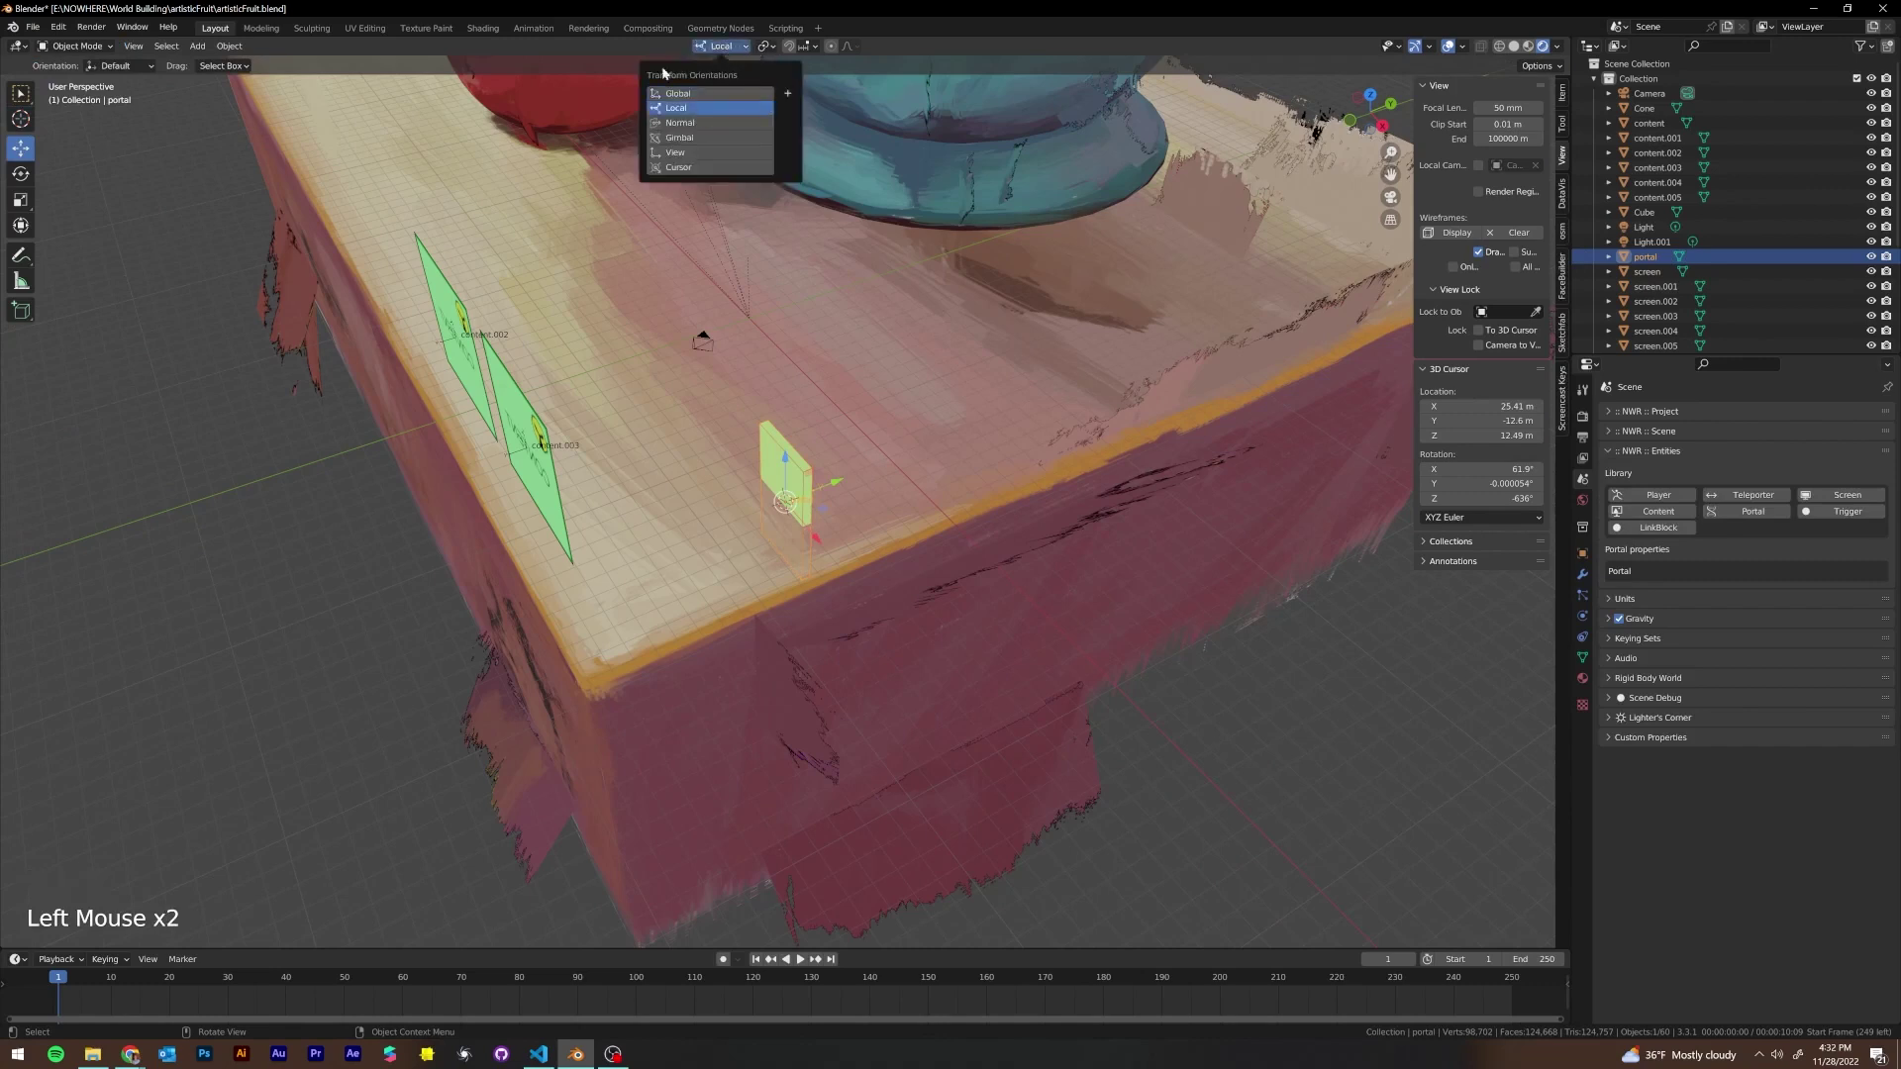
Keep the transform orientation on Local and raise the portal about 2.3 m along its local Z onto the tabletop
left_click(697, 108)
middle_click_drag(922, 367, 809, 420)
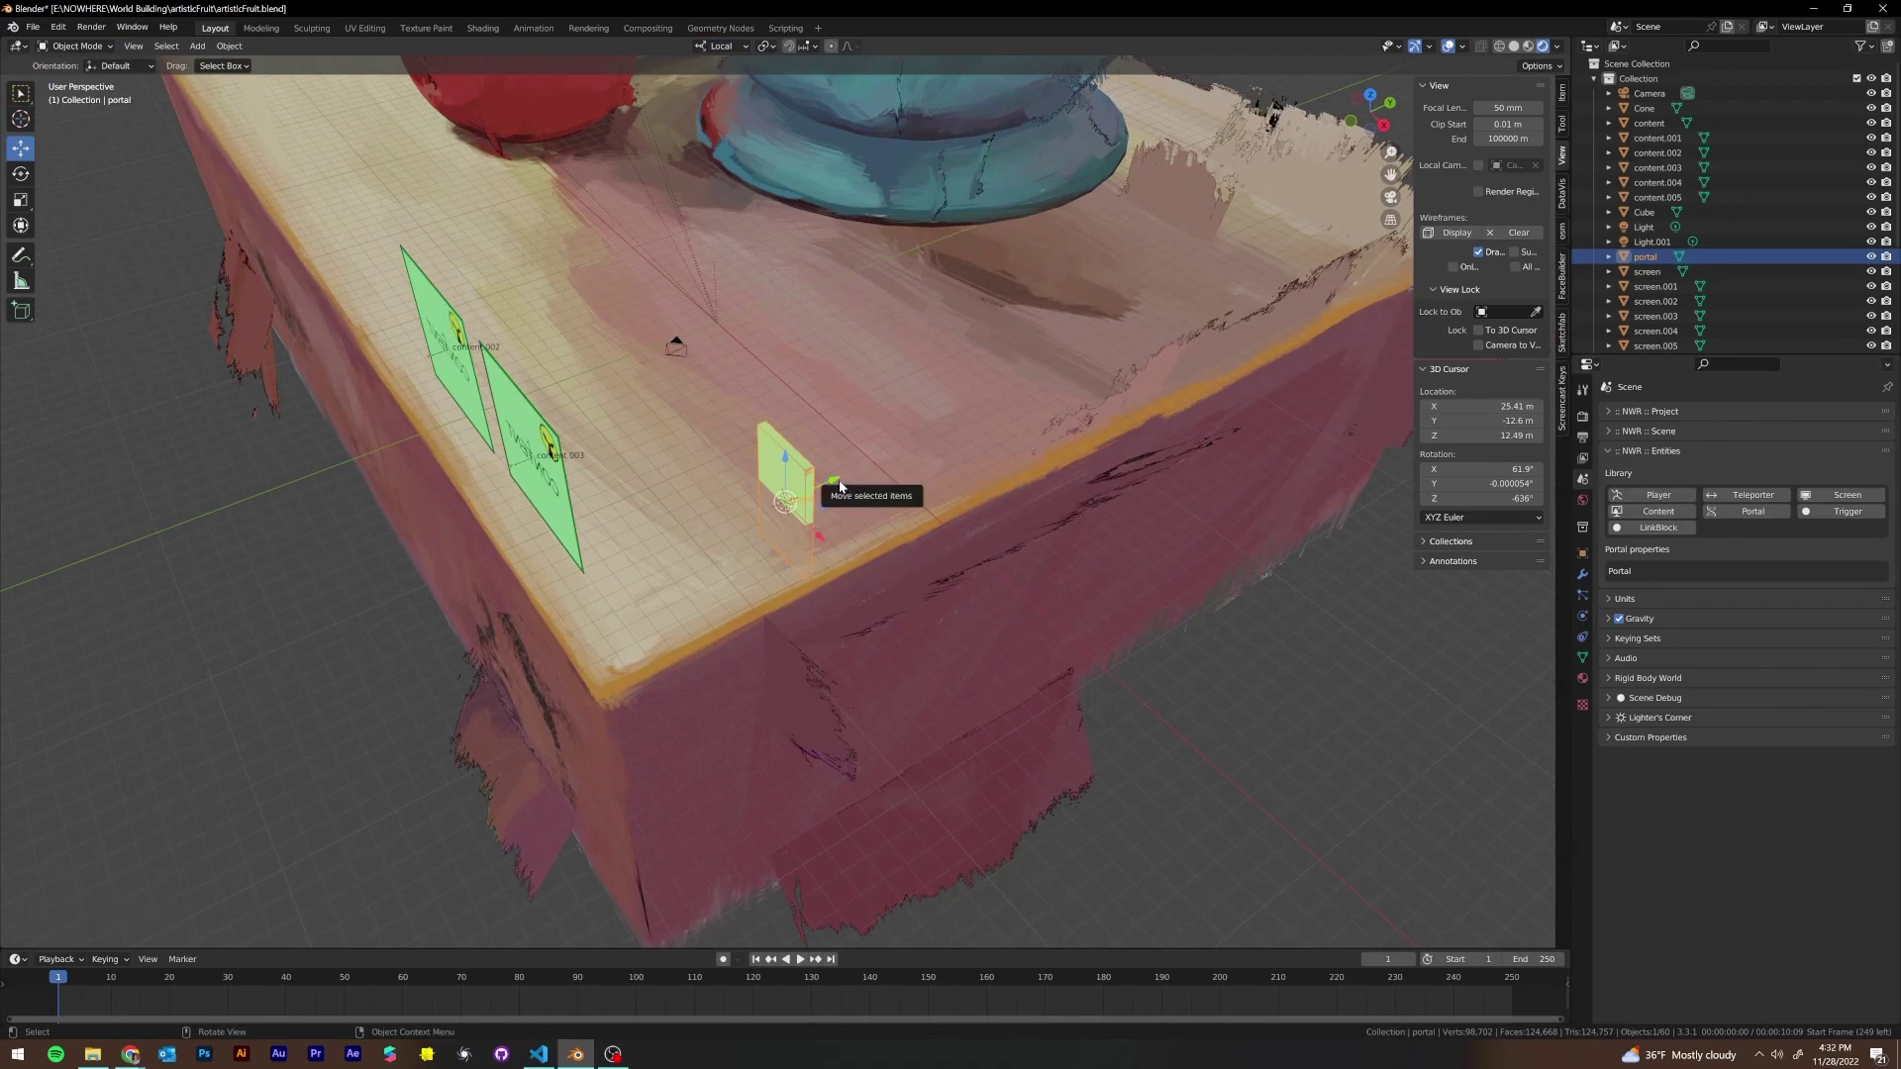
mouse_move(840, 485)
middle_mouse_down()
mouse_move(1366, 666)
mouse_move(799, 477)
mouse_move(837, 474)
middle_mouse_up()
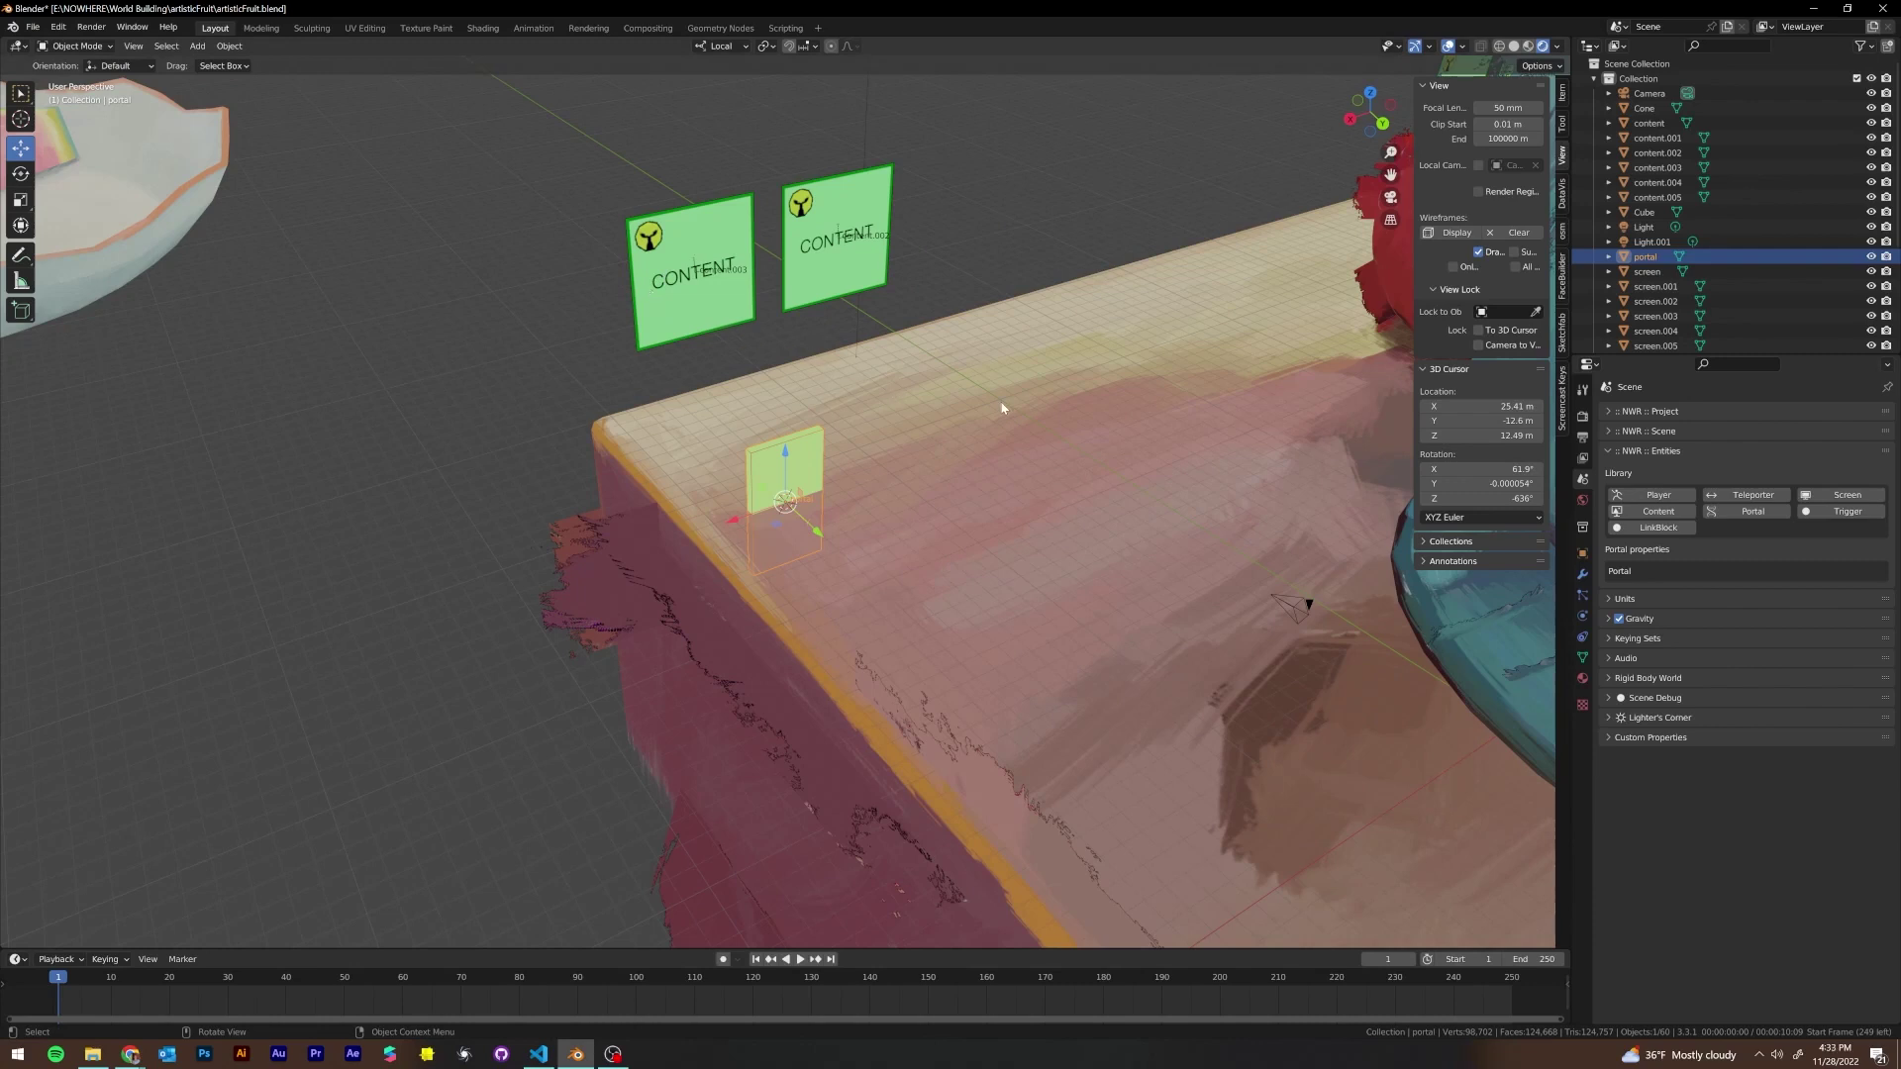
key("g")
key("z")
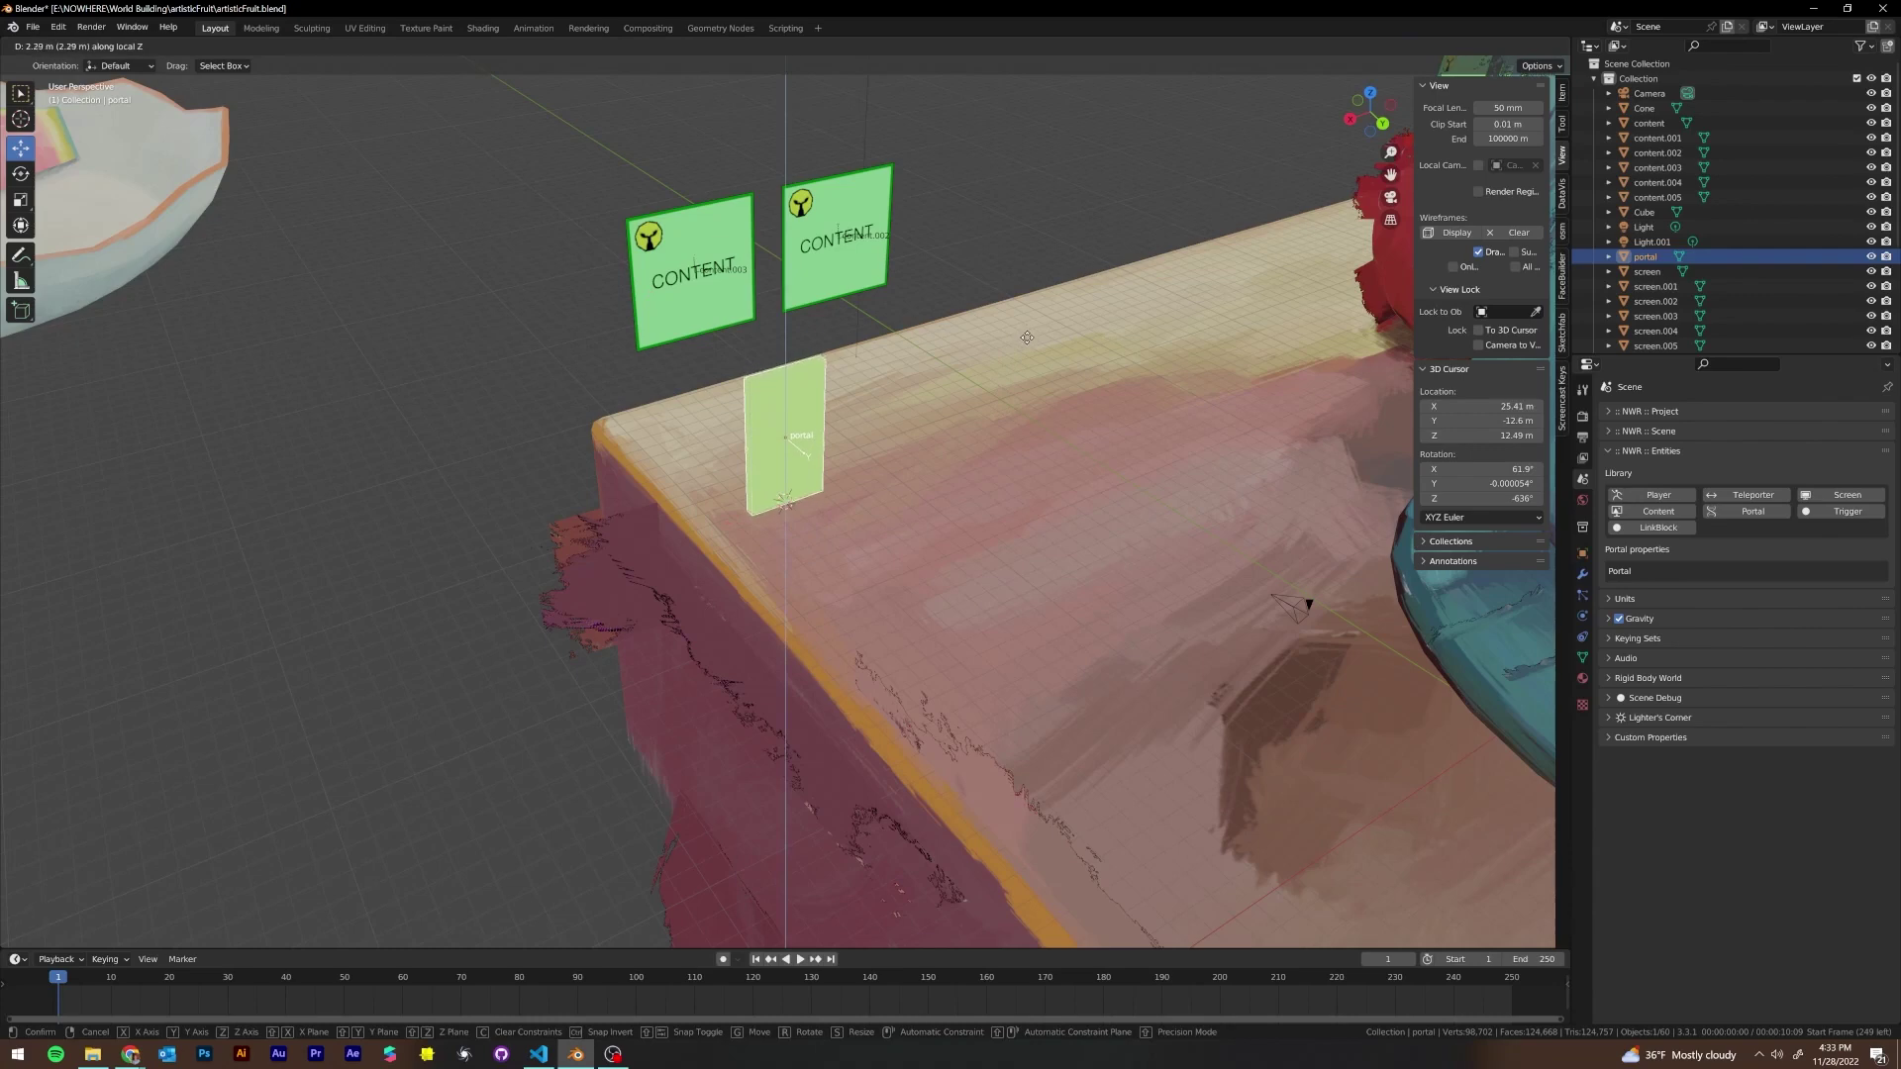
left_click(1026, 337)
Rotate the portal 90° around its local Z axis
middle_click_drag(1026, 338, 1099, 395)
scroll(1018, 365, "up", 2)
scroll(1019, 410, "down", 2)
middle_click_drag(775, 402, 906, 507)
middle_click_drag(667, 608, 784, 537)
scroll(612, 505, "up", 2)
scroll(784, 536, "down", 2)
type("rz")
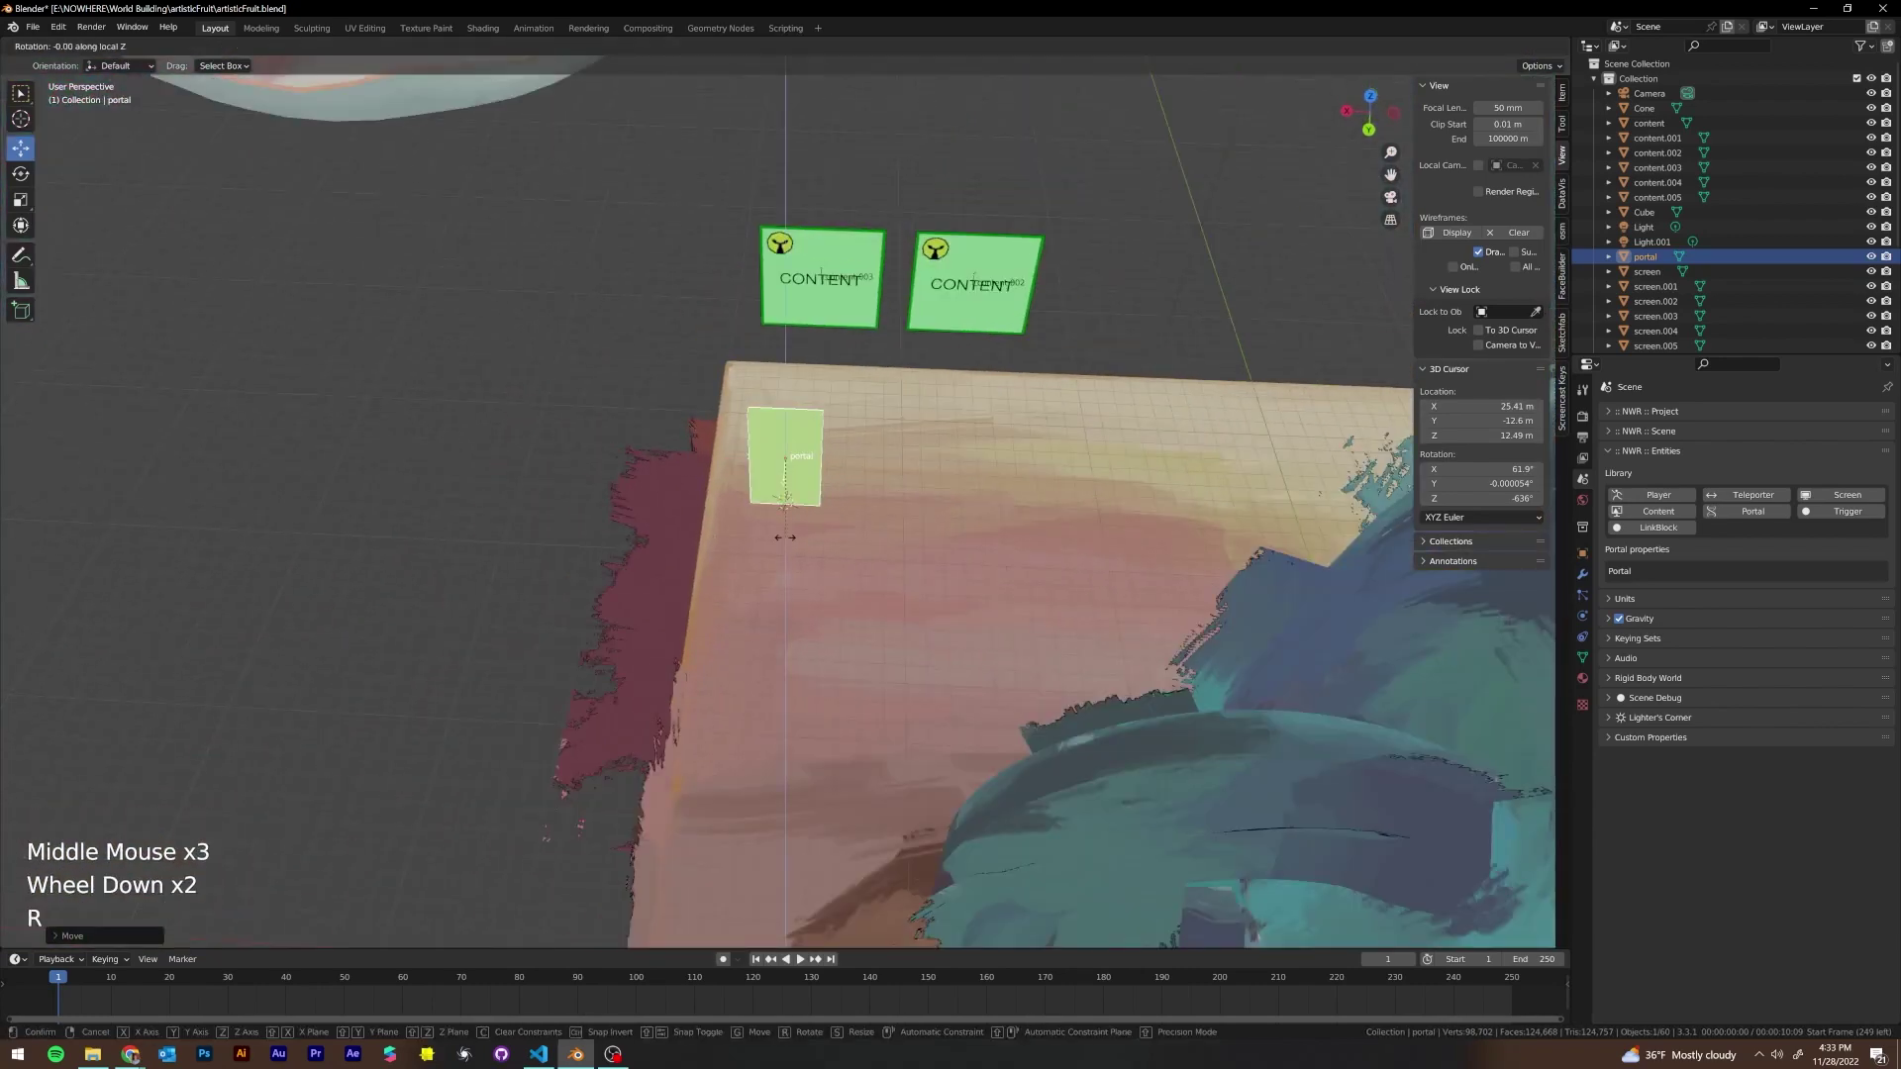
type("90")
key("Return")
Move the portal along its local Y to the table edge and about 4.2 m along local X toward the content panels
middle_click_drag(987, 492, 953, 501)
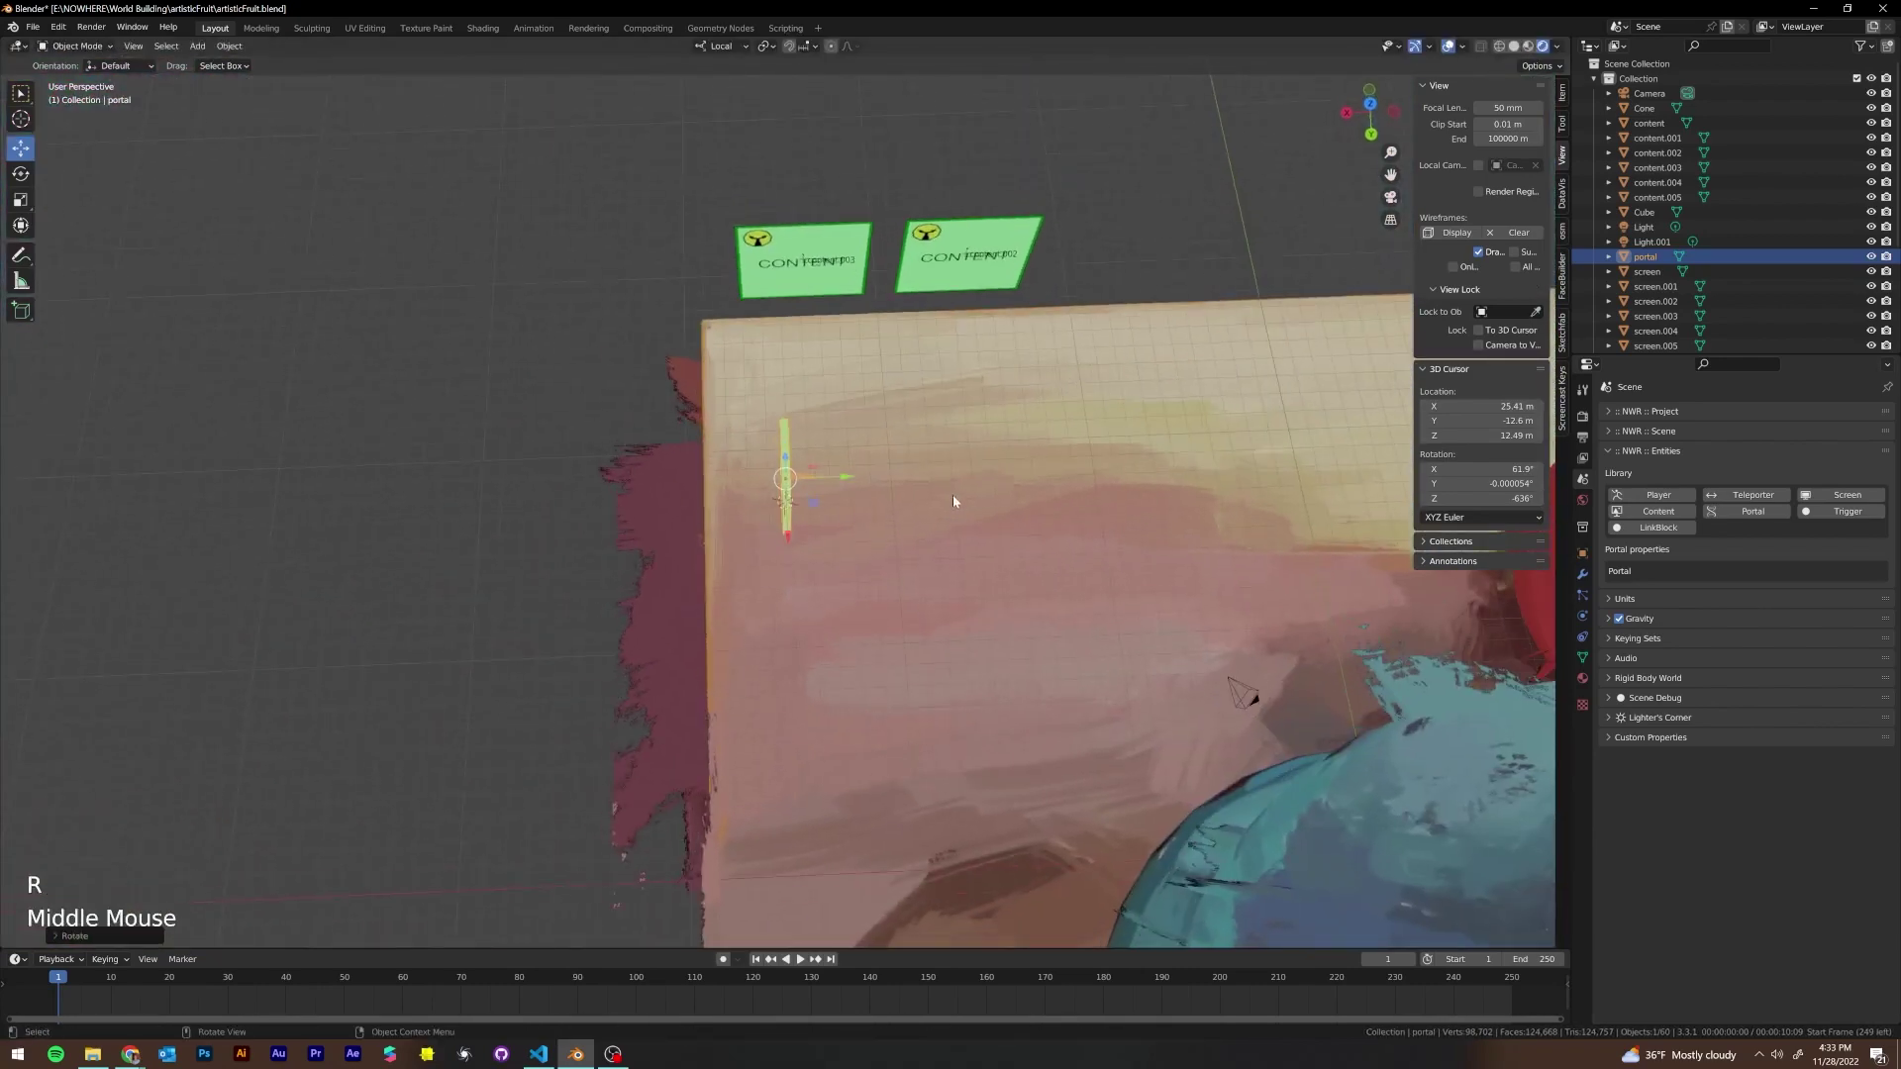
left_click_drag(831, 481, 795, 486)
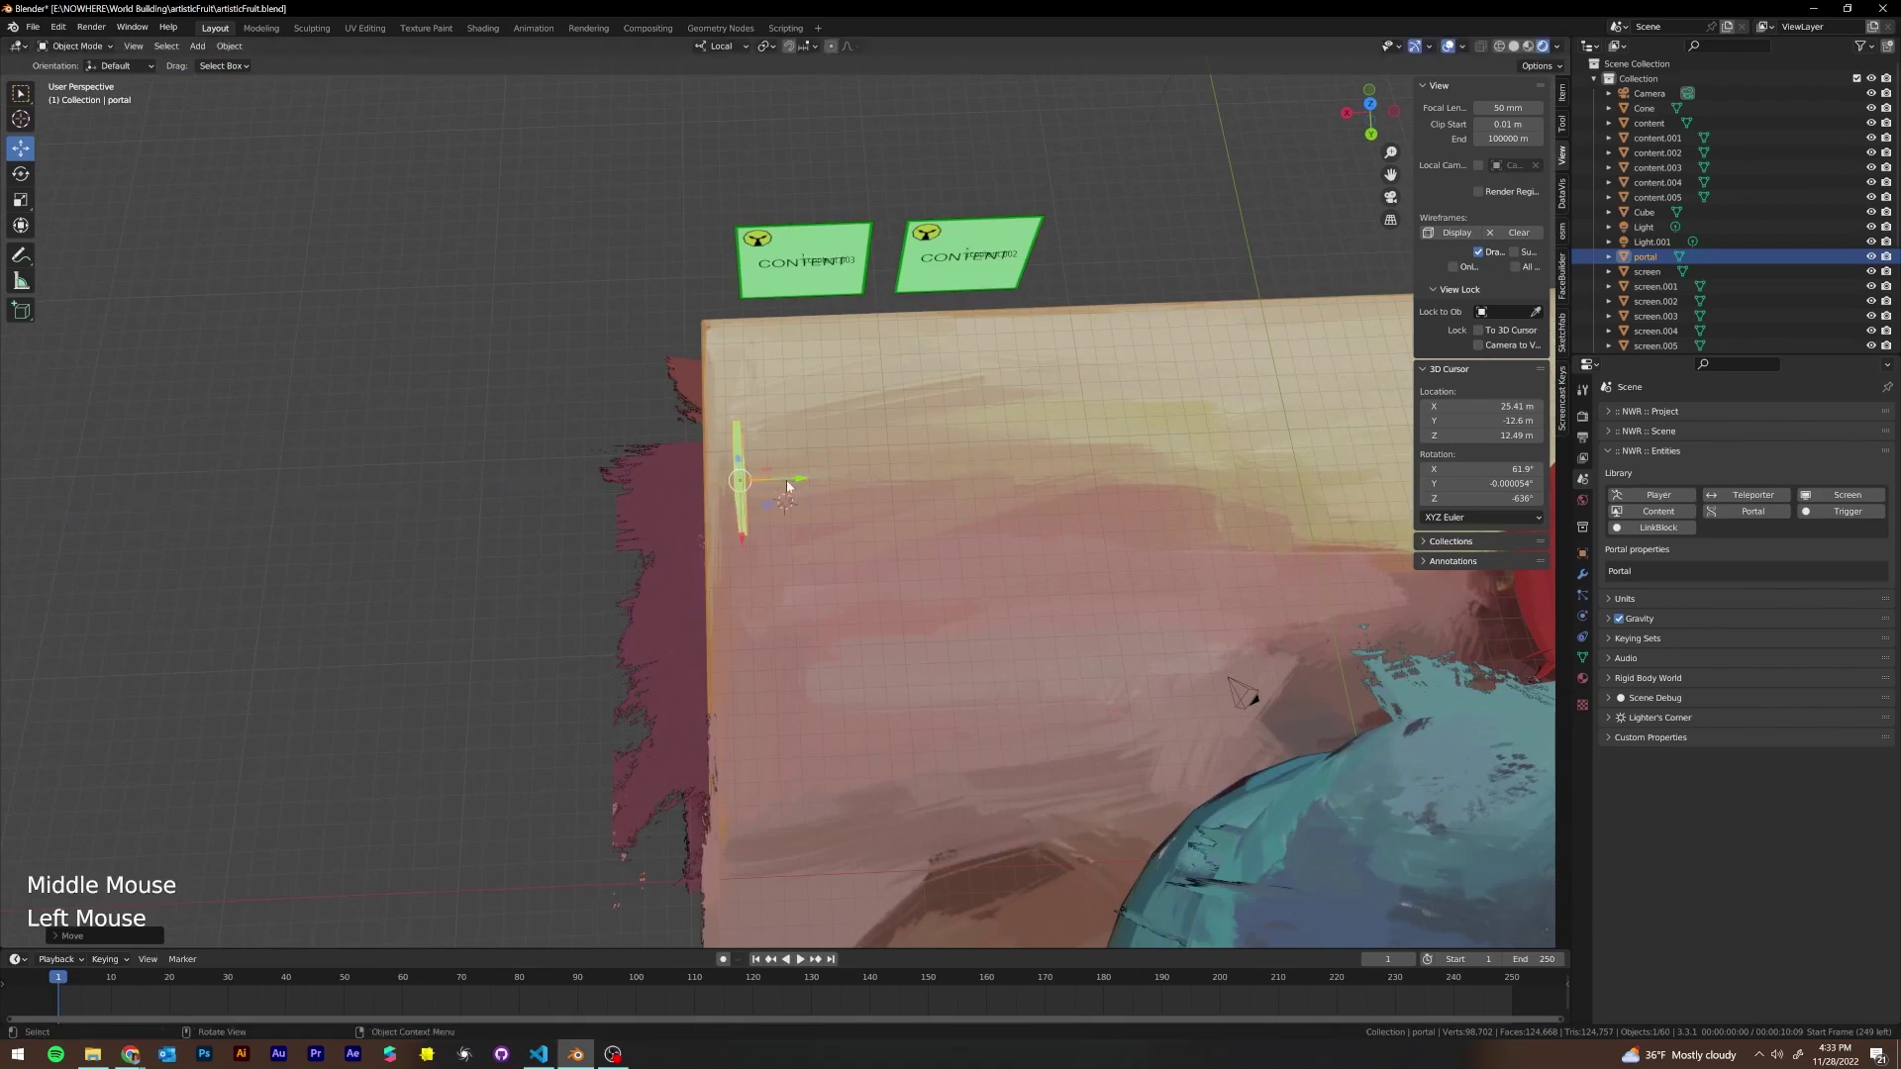
middle_click_drag(787, 485, 918, 551)
left_click_drag(848, 543, 720, 565)
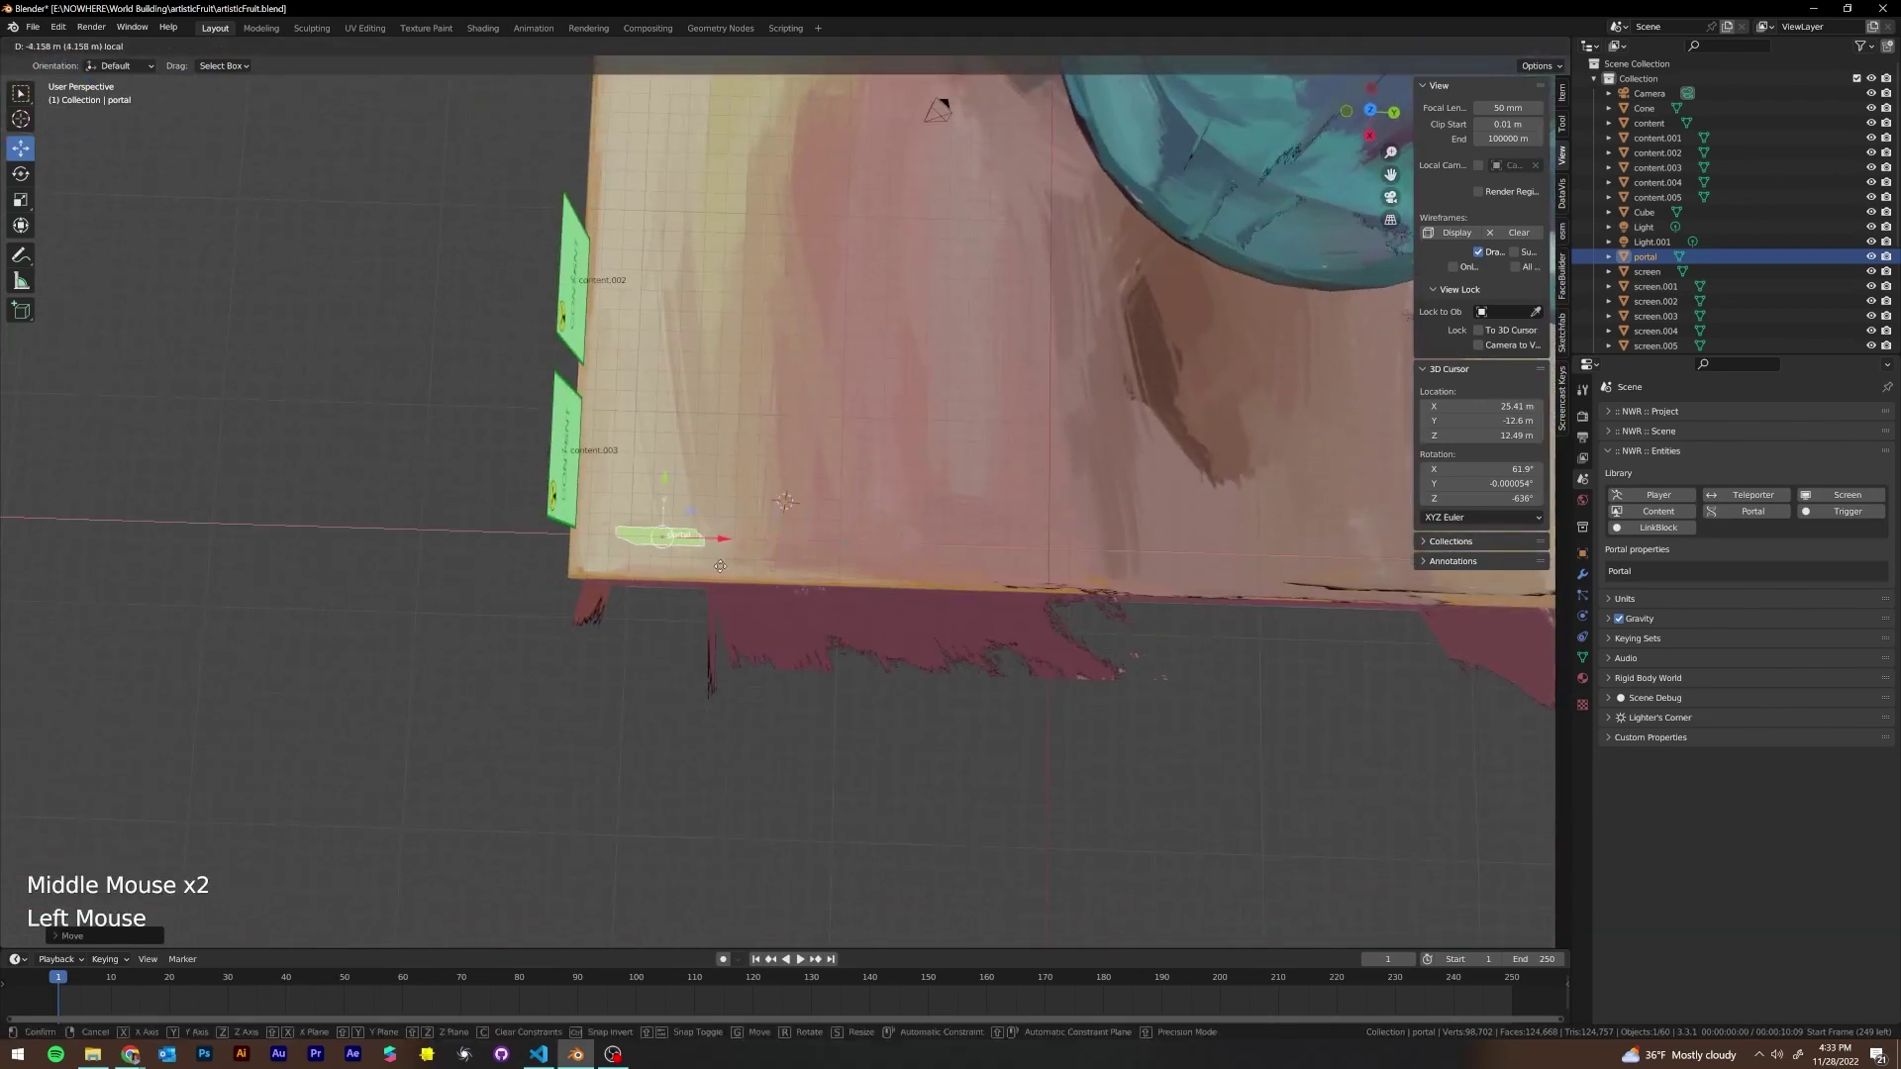
scroll(720, 566, "down", 1)
middle_click_drag(720, 565, 780, 469)
left_click(775, 509)
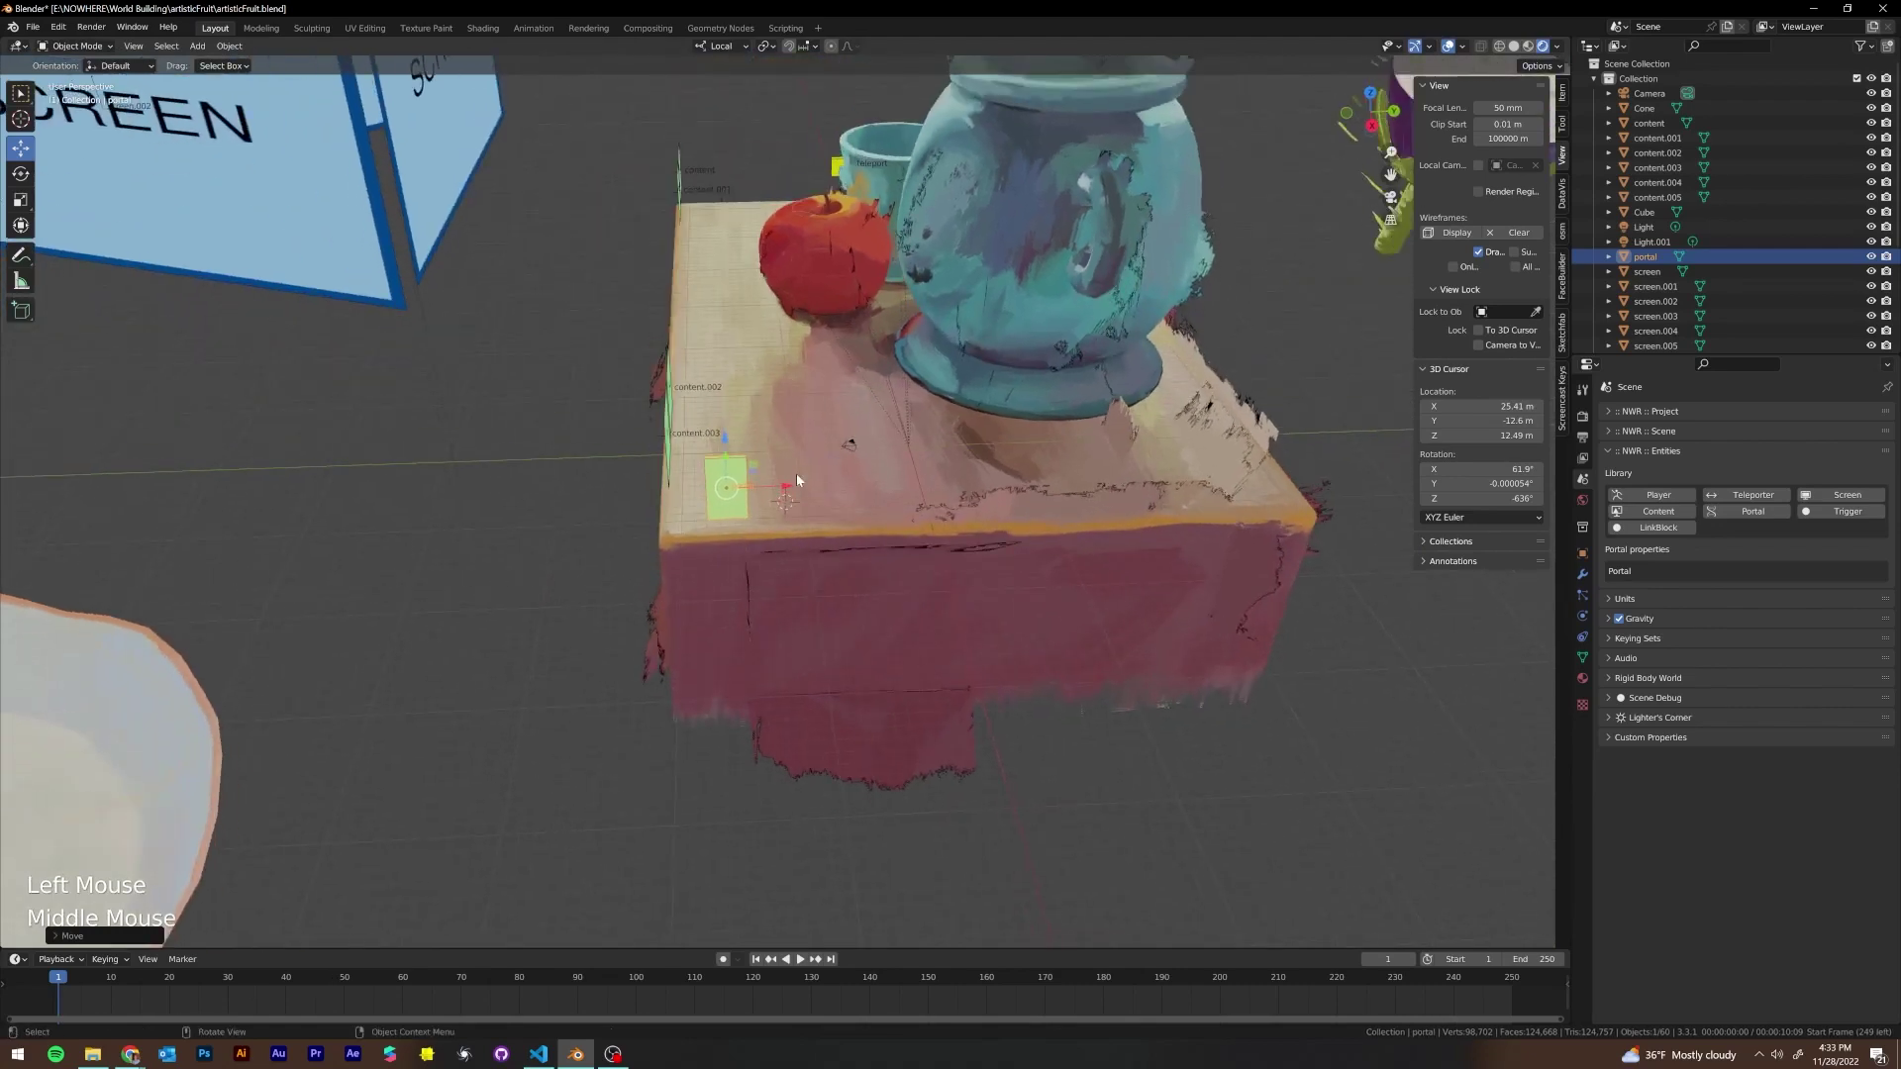
Try duplicating the portal in place and delete the duplicate
key("shift+d")
key("x")
key("x")
key("Escape")
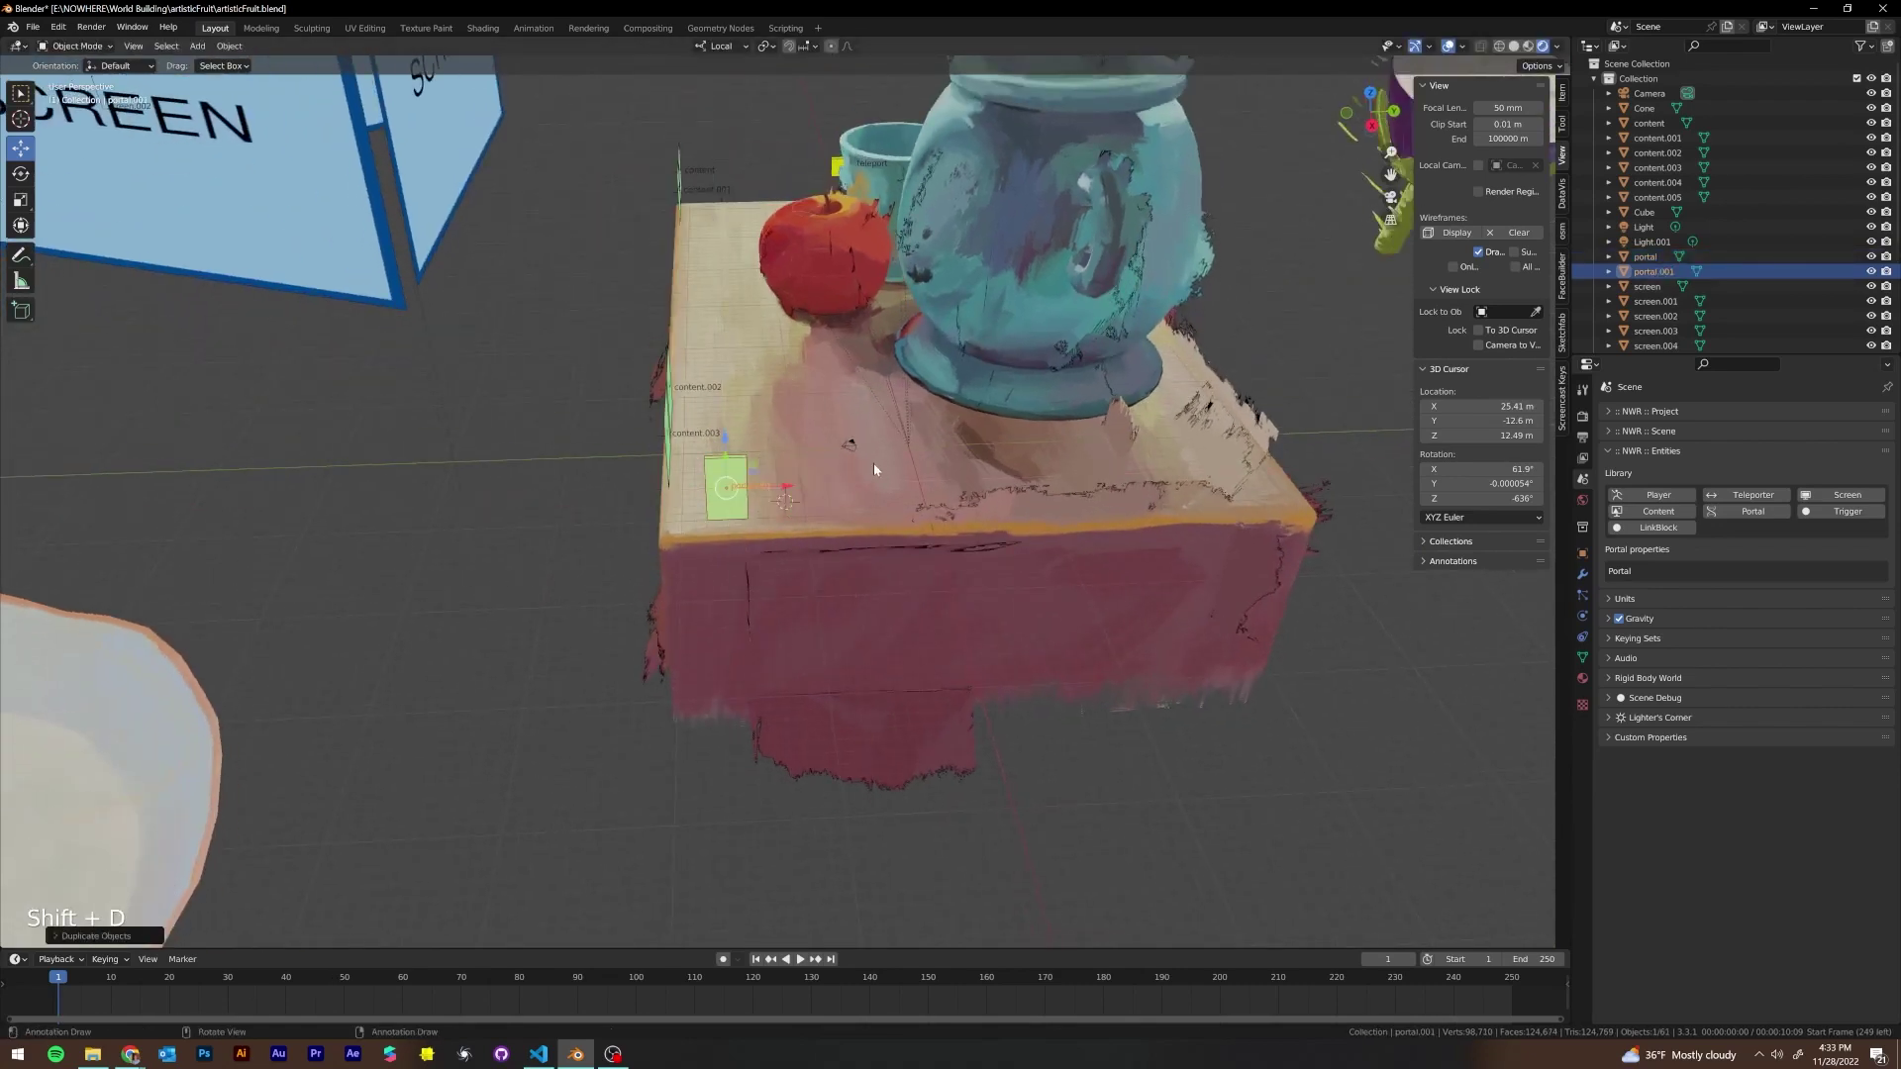
left_click(1660, 275)
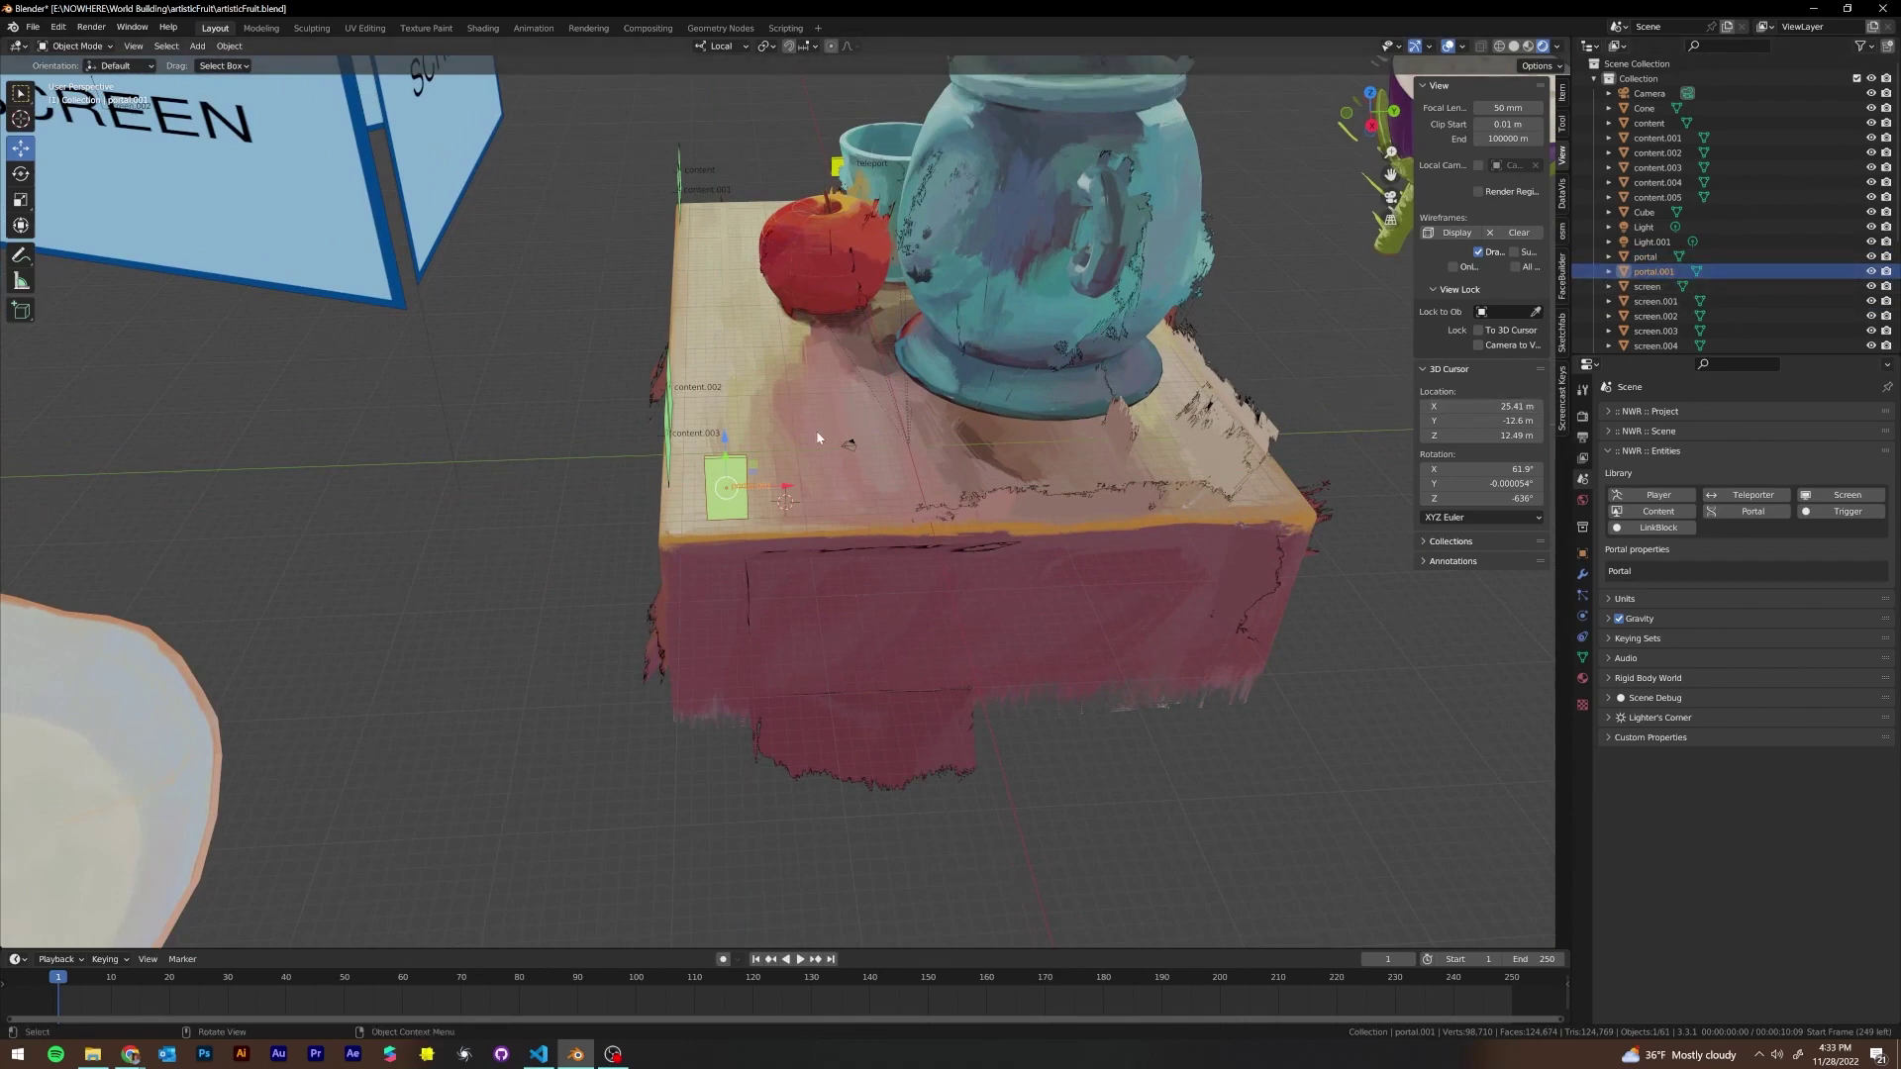
middle_click_drag(945, 423, 792, 516)
scroll(911, 380, "up", 2)
key("Delete")
Add a second Portal entity at the 3D cursor beside the first and rotate it 90° around its local Z
left_click(1753, 511)
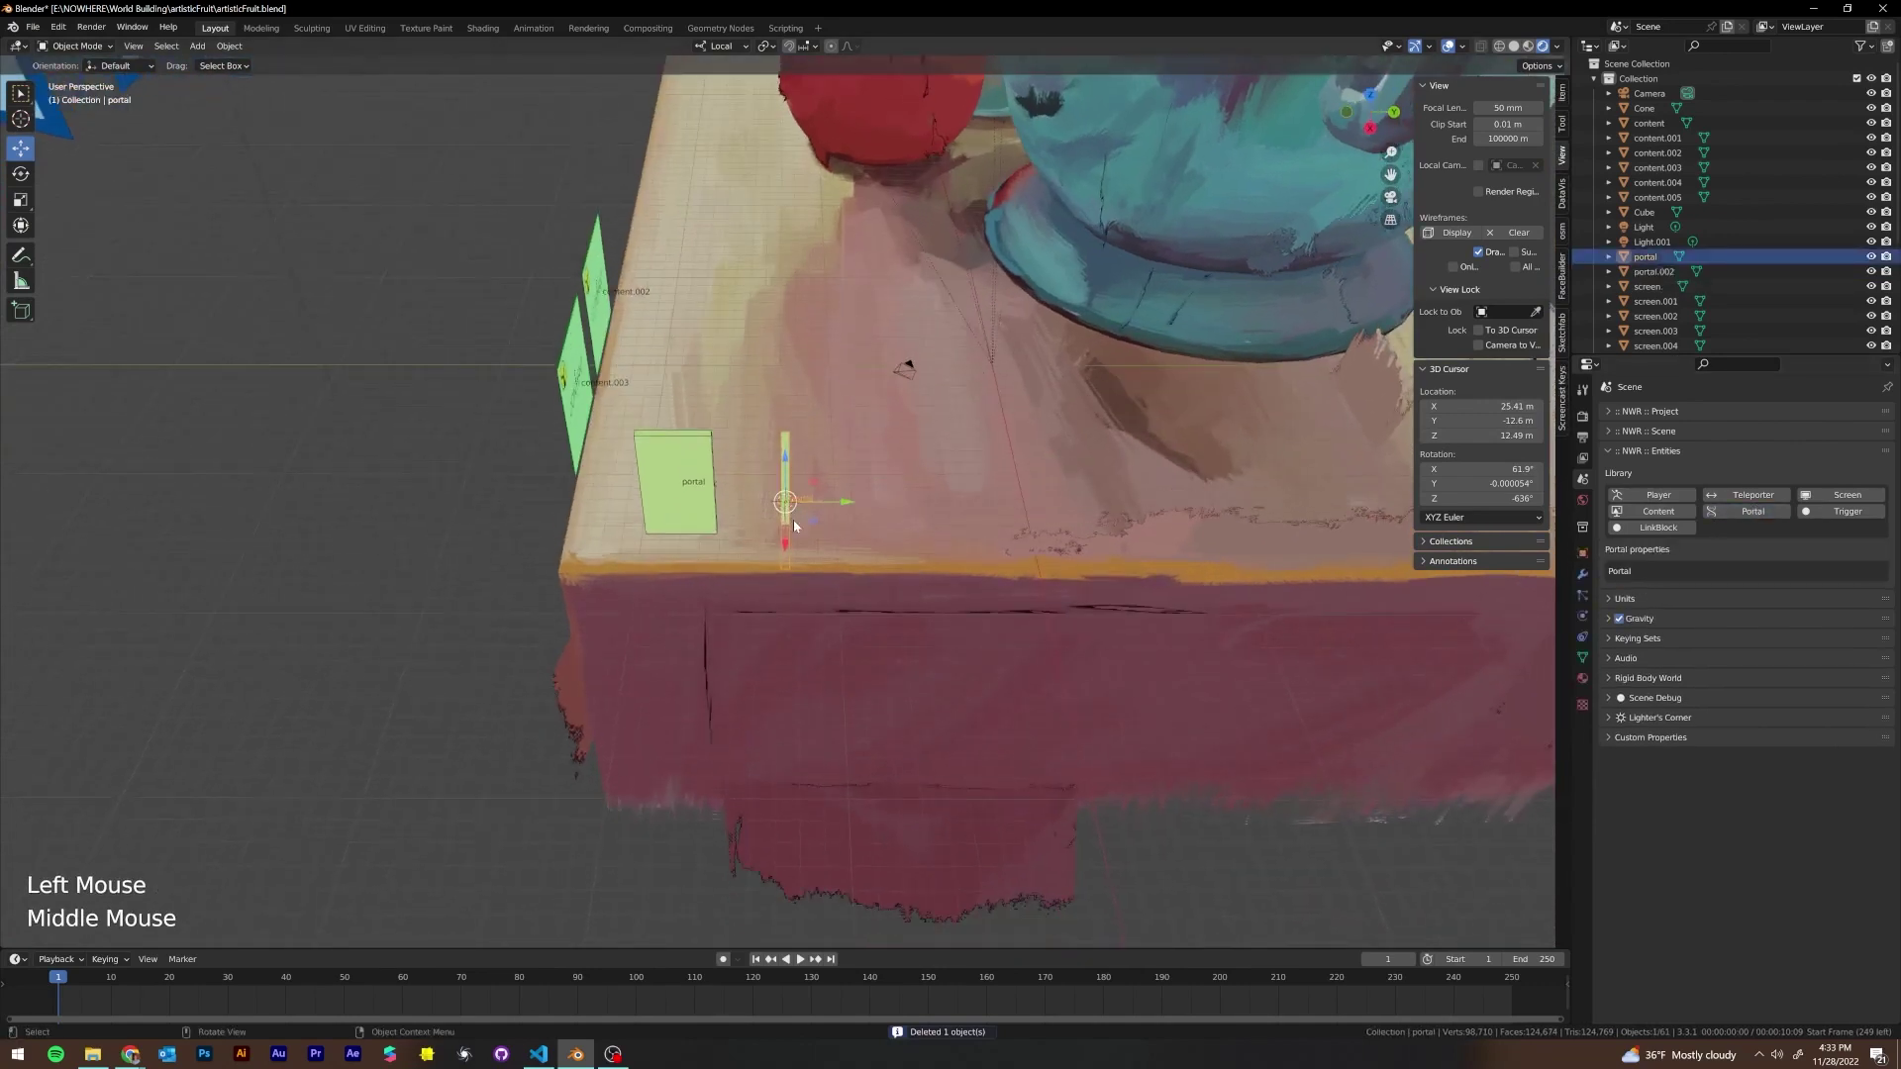
type("r")
type("0")
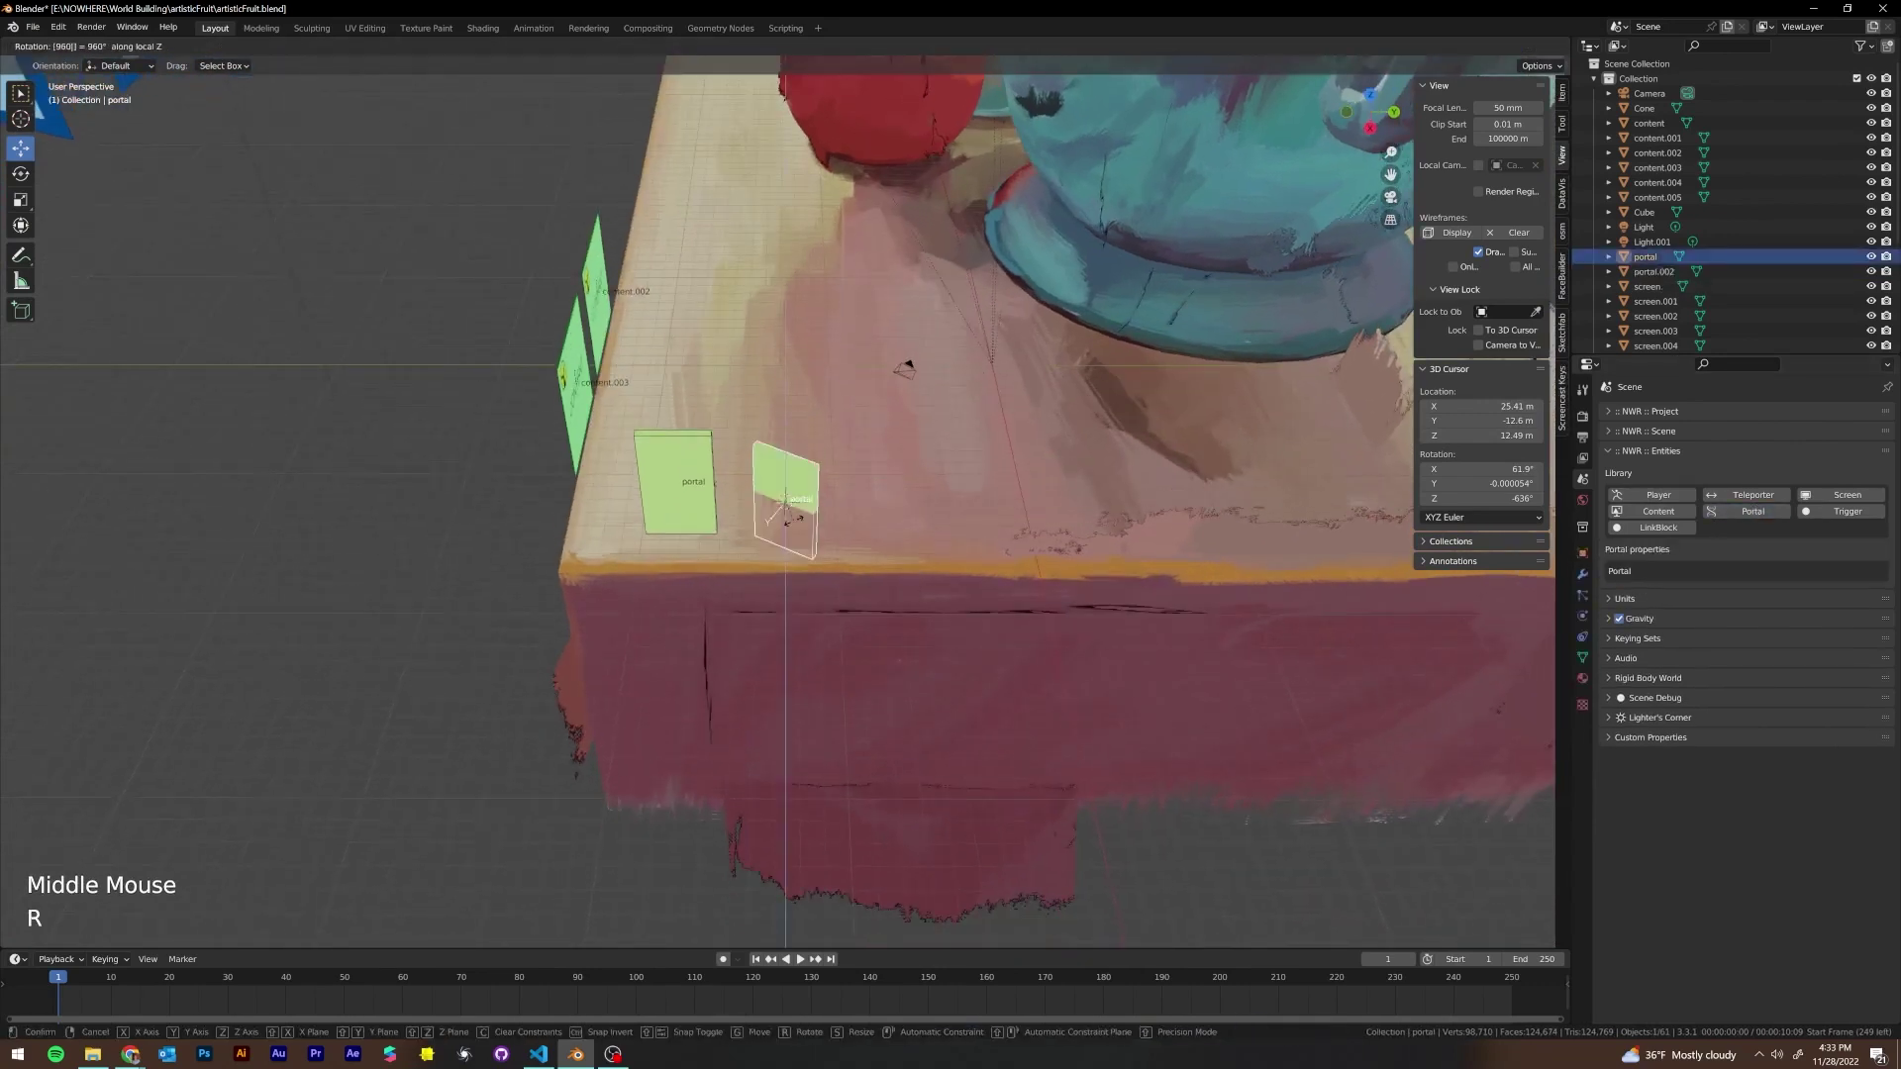
key("BackSpace")
key("BackSpace")
key("BackSpace")
type("90")
key("Return")
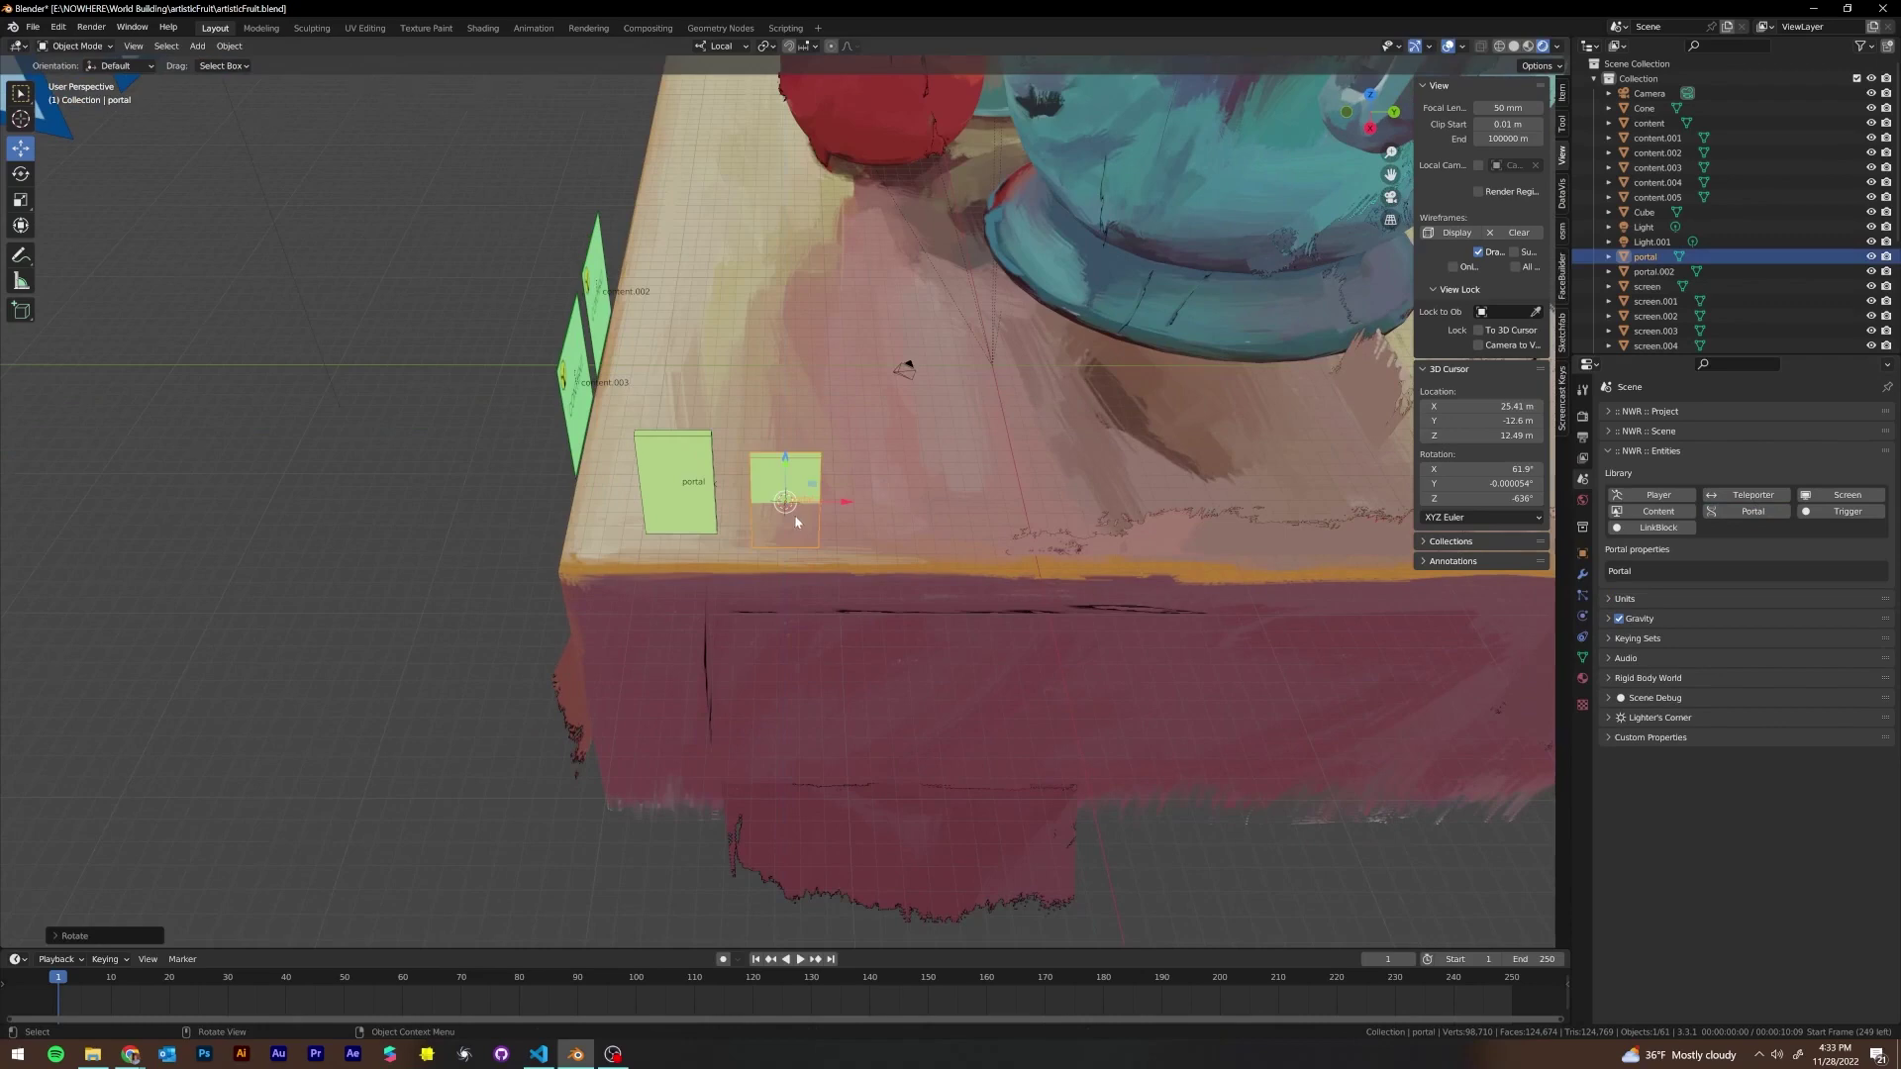
Raise the second portal onto the tabletop and move it along local Y in line with the first portal
scroll(792, 519, "up", 1)
middle_click_drag(793, 519, 748, 462)
left_click_drag(787, 456, 782, 379)
middle_click_drag(784, 384, 838, 487)
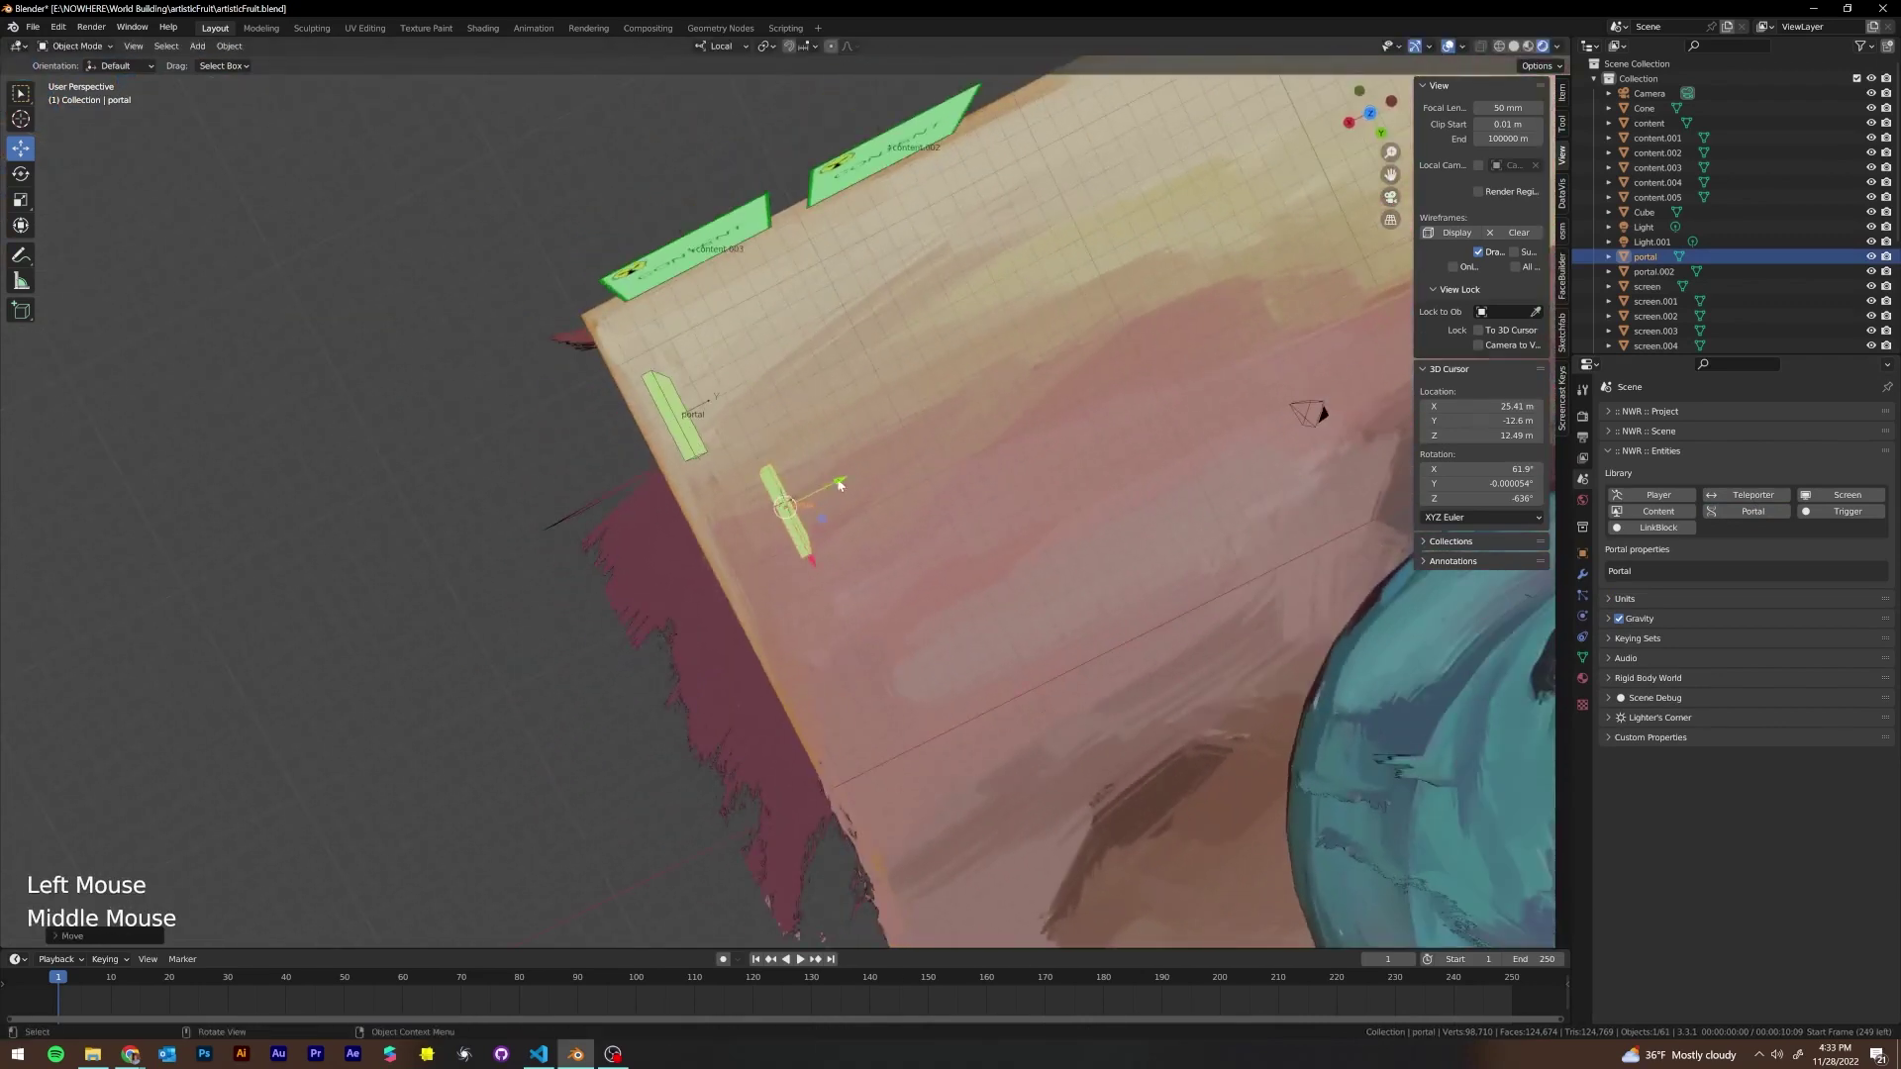
left_click_drag(833, 482, 784, 498)
Examine the two portals and the rest of the table from several directions
middle_click_drag(784, 498, 709, 390)
scroll(691, 311, "down", 2)
scroll(818, 485, "down", 2)
scroll(680, 379, "down", 1)
scroll(680, 378, "down", 1)
scroll(726, 441, "up", 2)
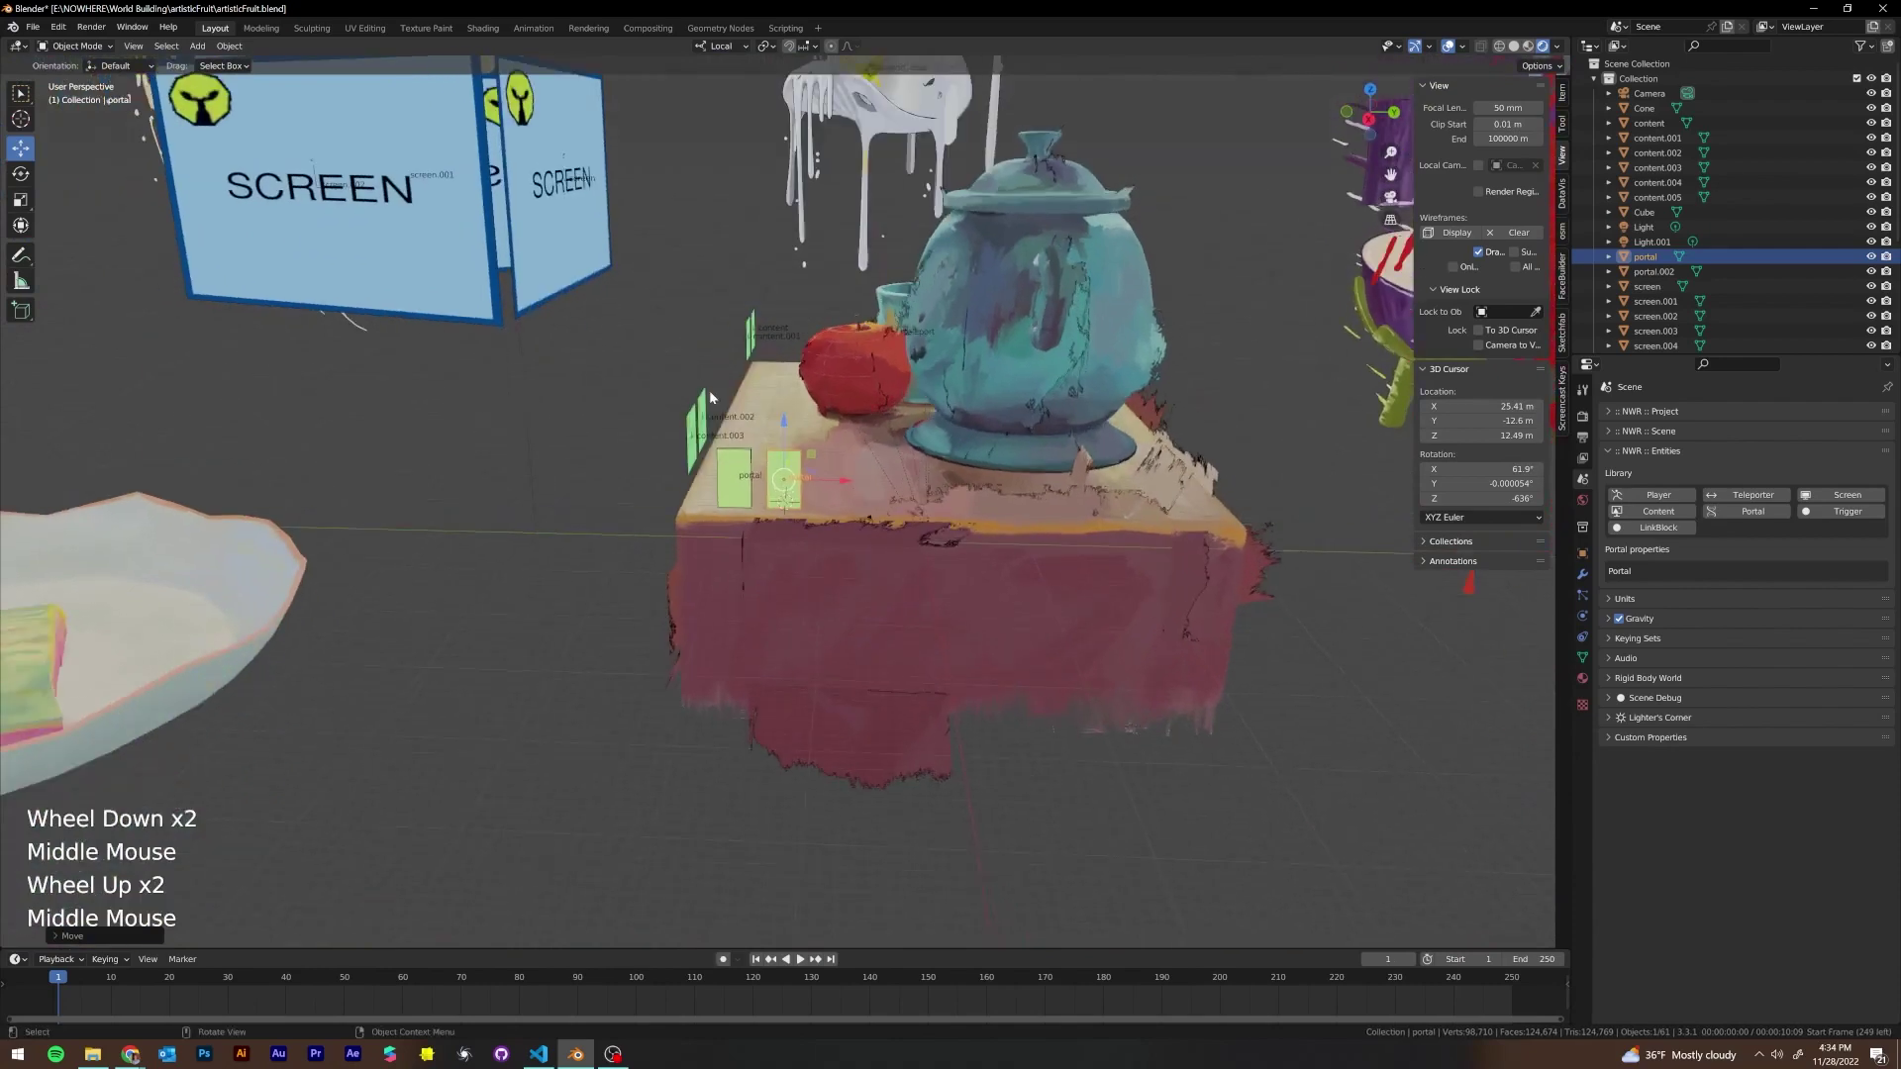
scroll(709, 390, "up", 1)
middle_click_drag(863, 386, 884, 555)
scroll(818, 447, "down", 2)
scroll(931, 475, "up", 1, "shift")
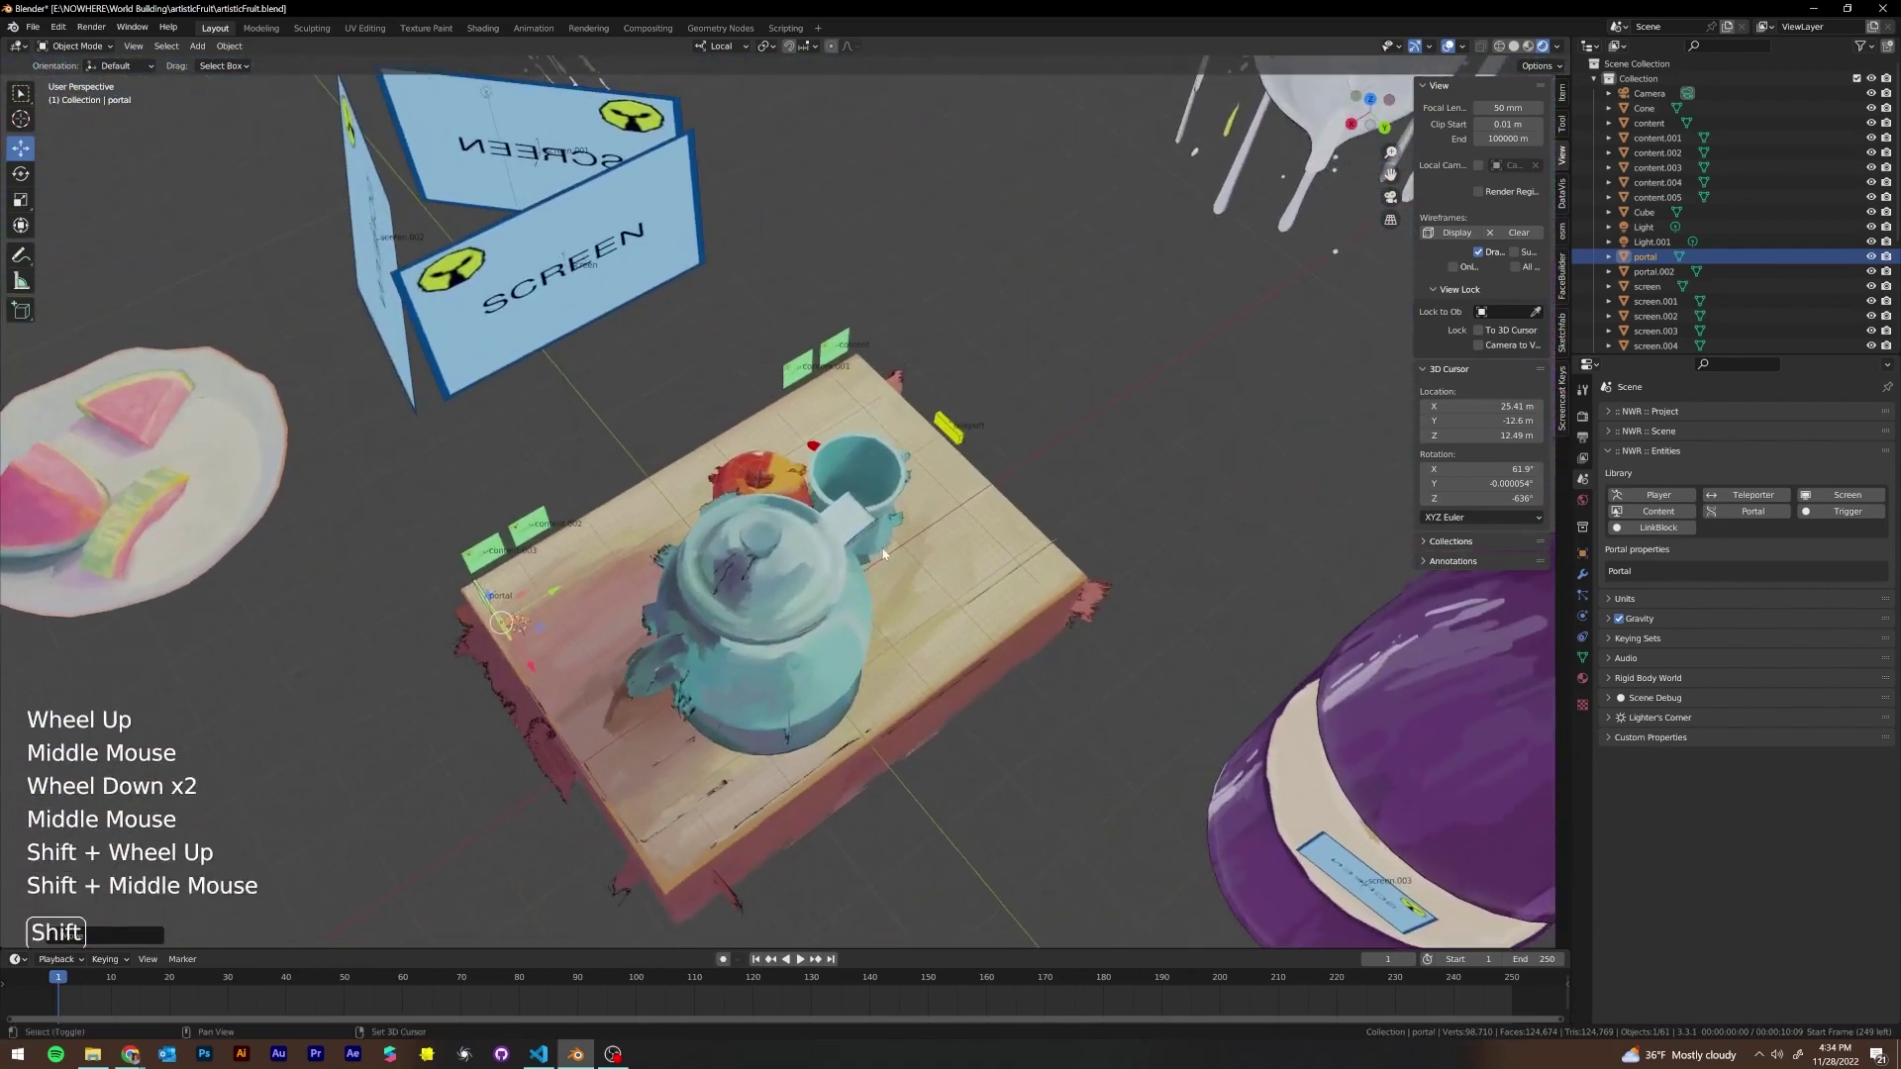
Set the 3D cursor at two spots on the table's opposite end near the teleport trigger and add a Portal entity at each
left_click(873, 384)
left_click(21, 119)
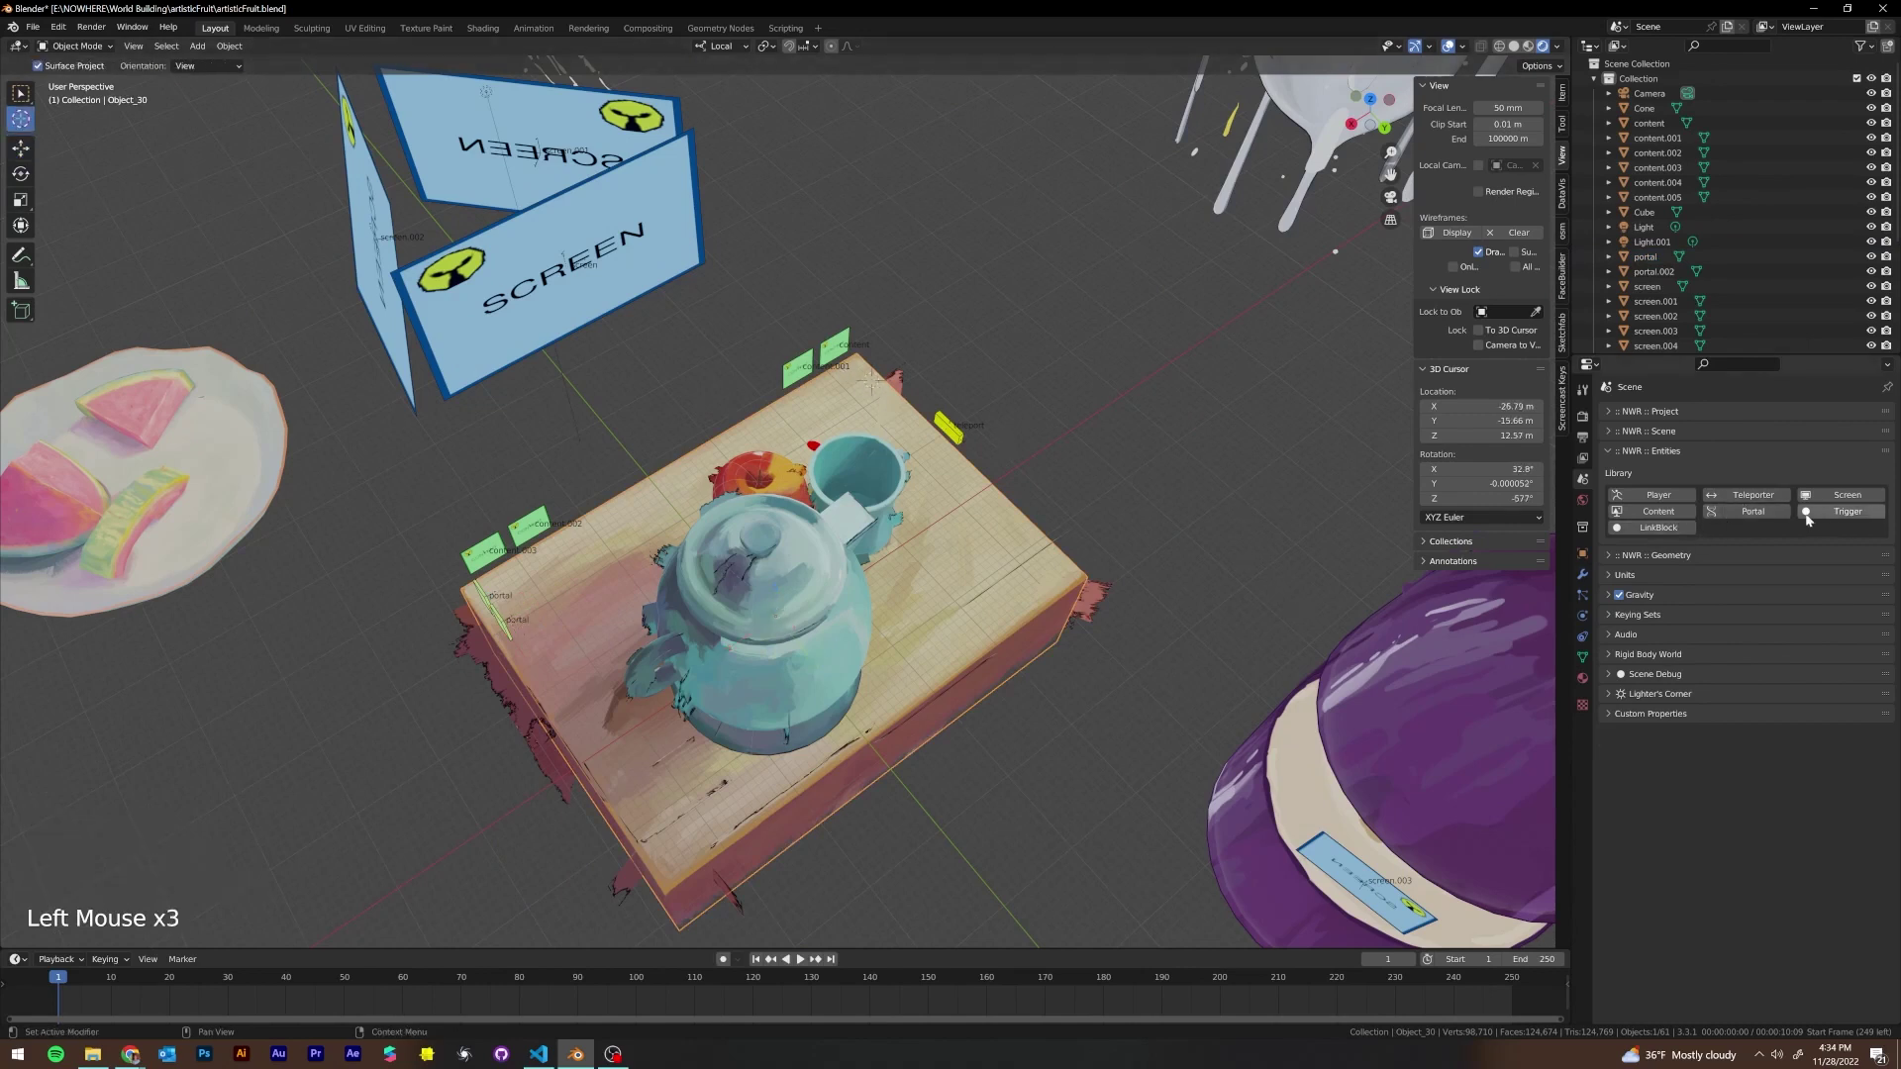
left_click(1752, 511)
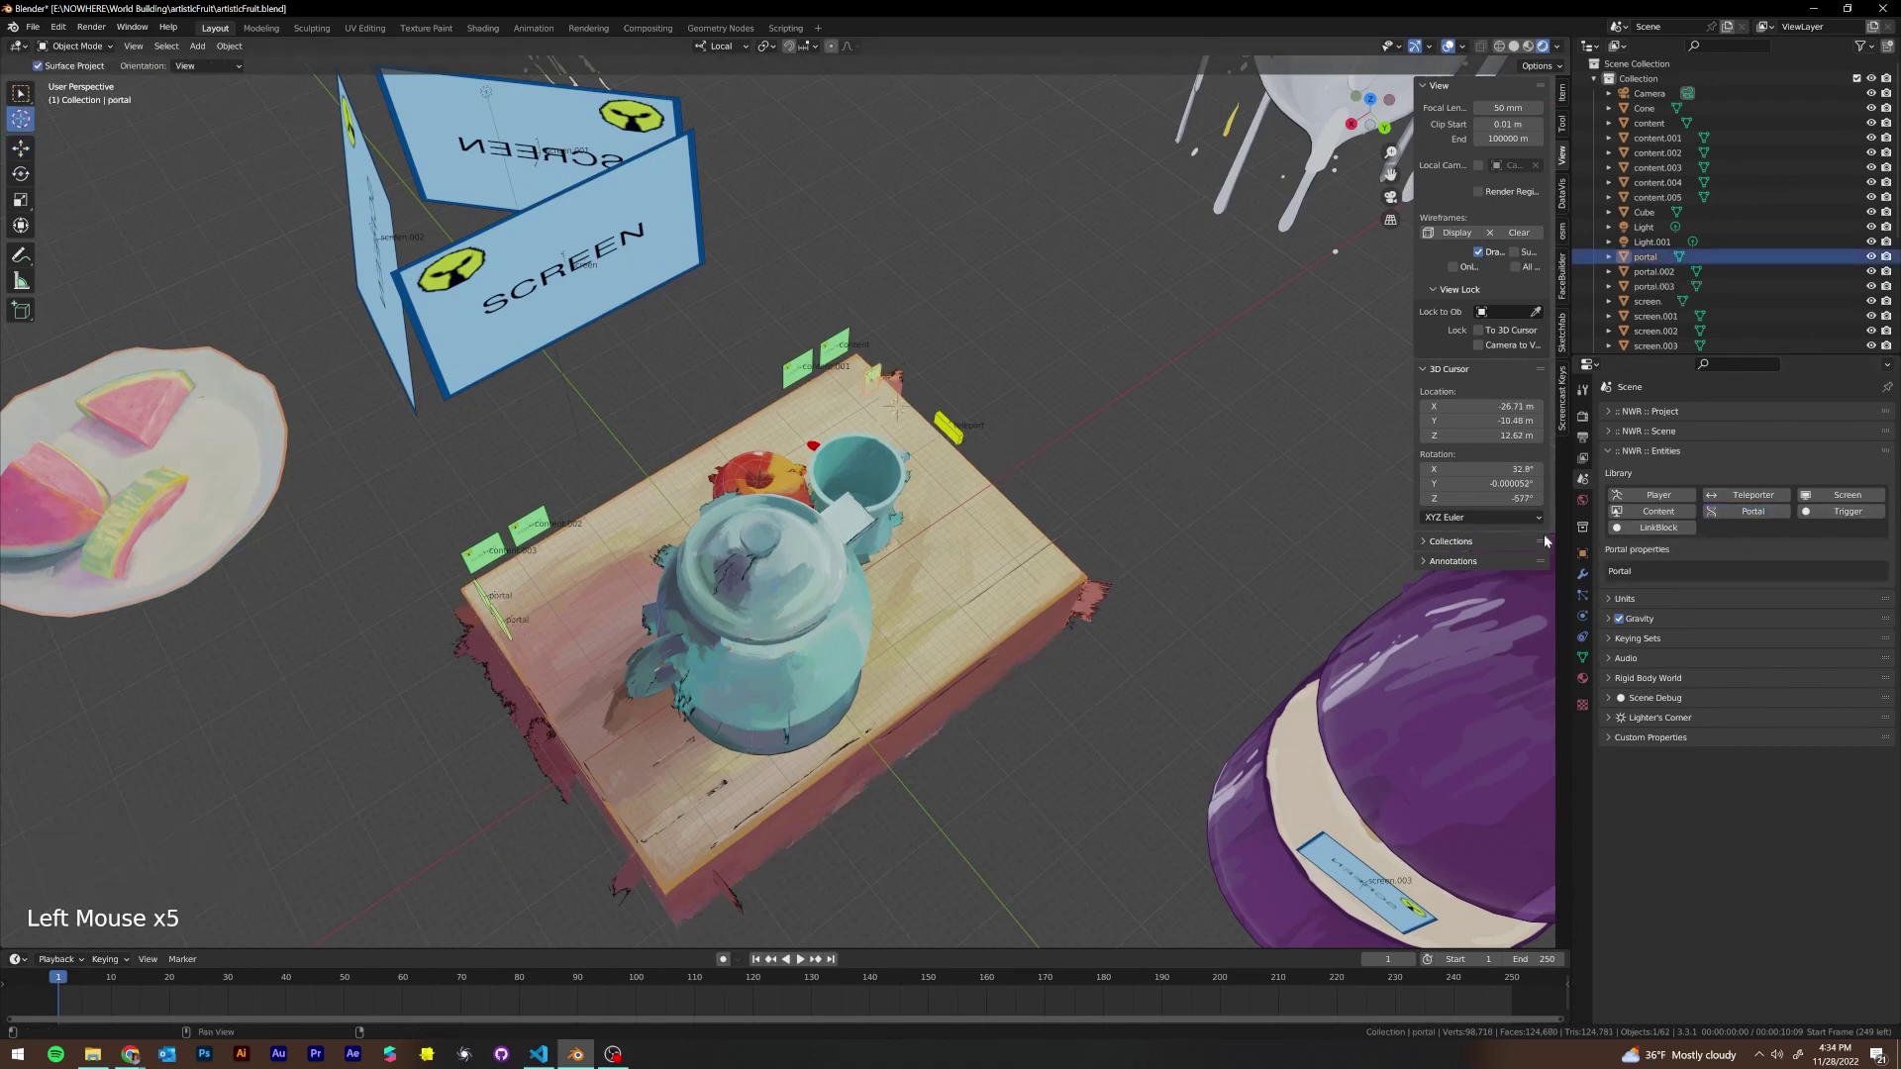
left_click(1754, 511)
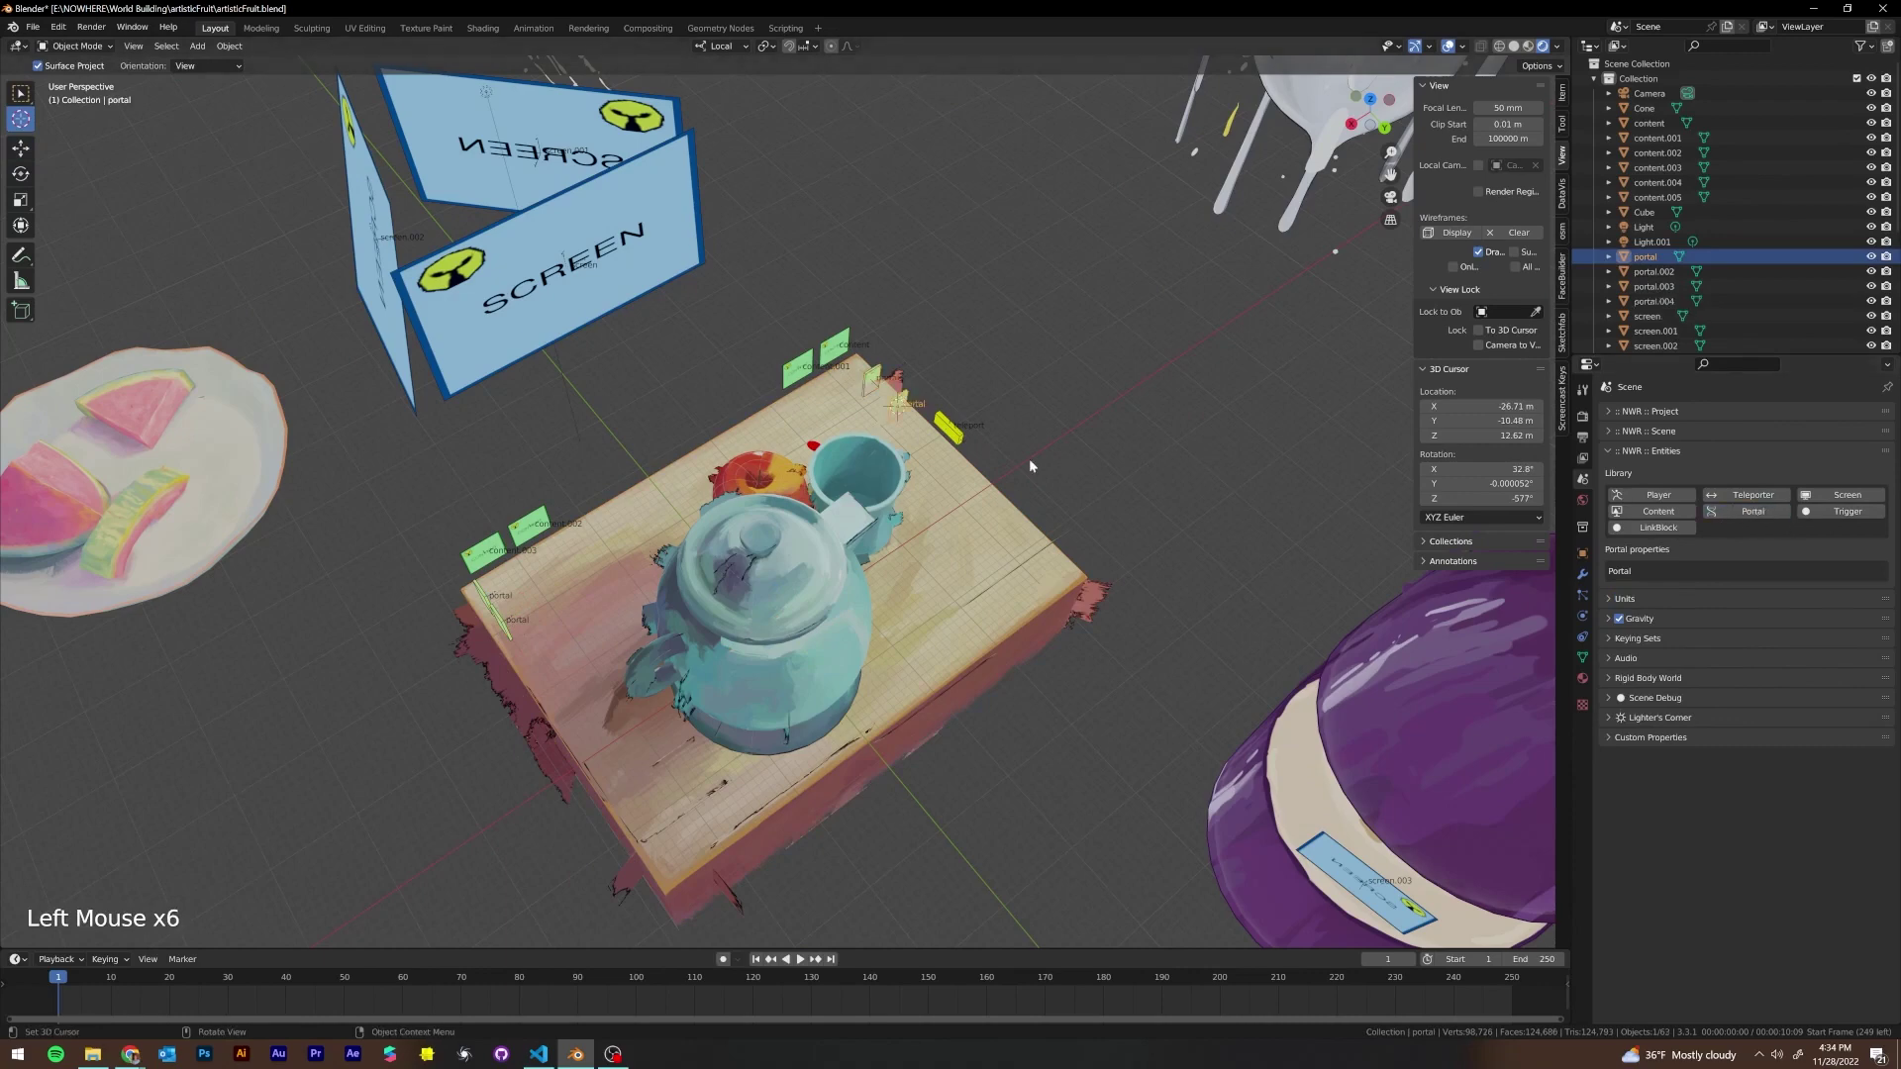
Select both new portals near the teleport trigger and raise them together along local Z onto the tabletop
left_click(905, 402, "shift")
key("KP_Decimal")
scroll(945, 401, "down", 2)
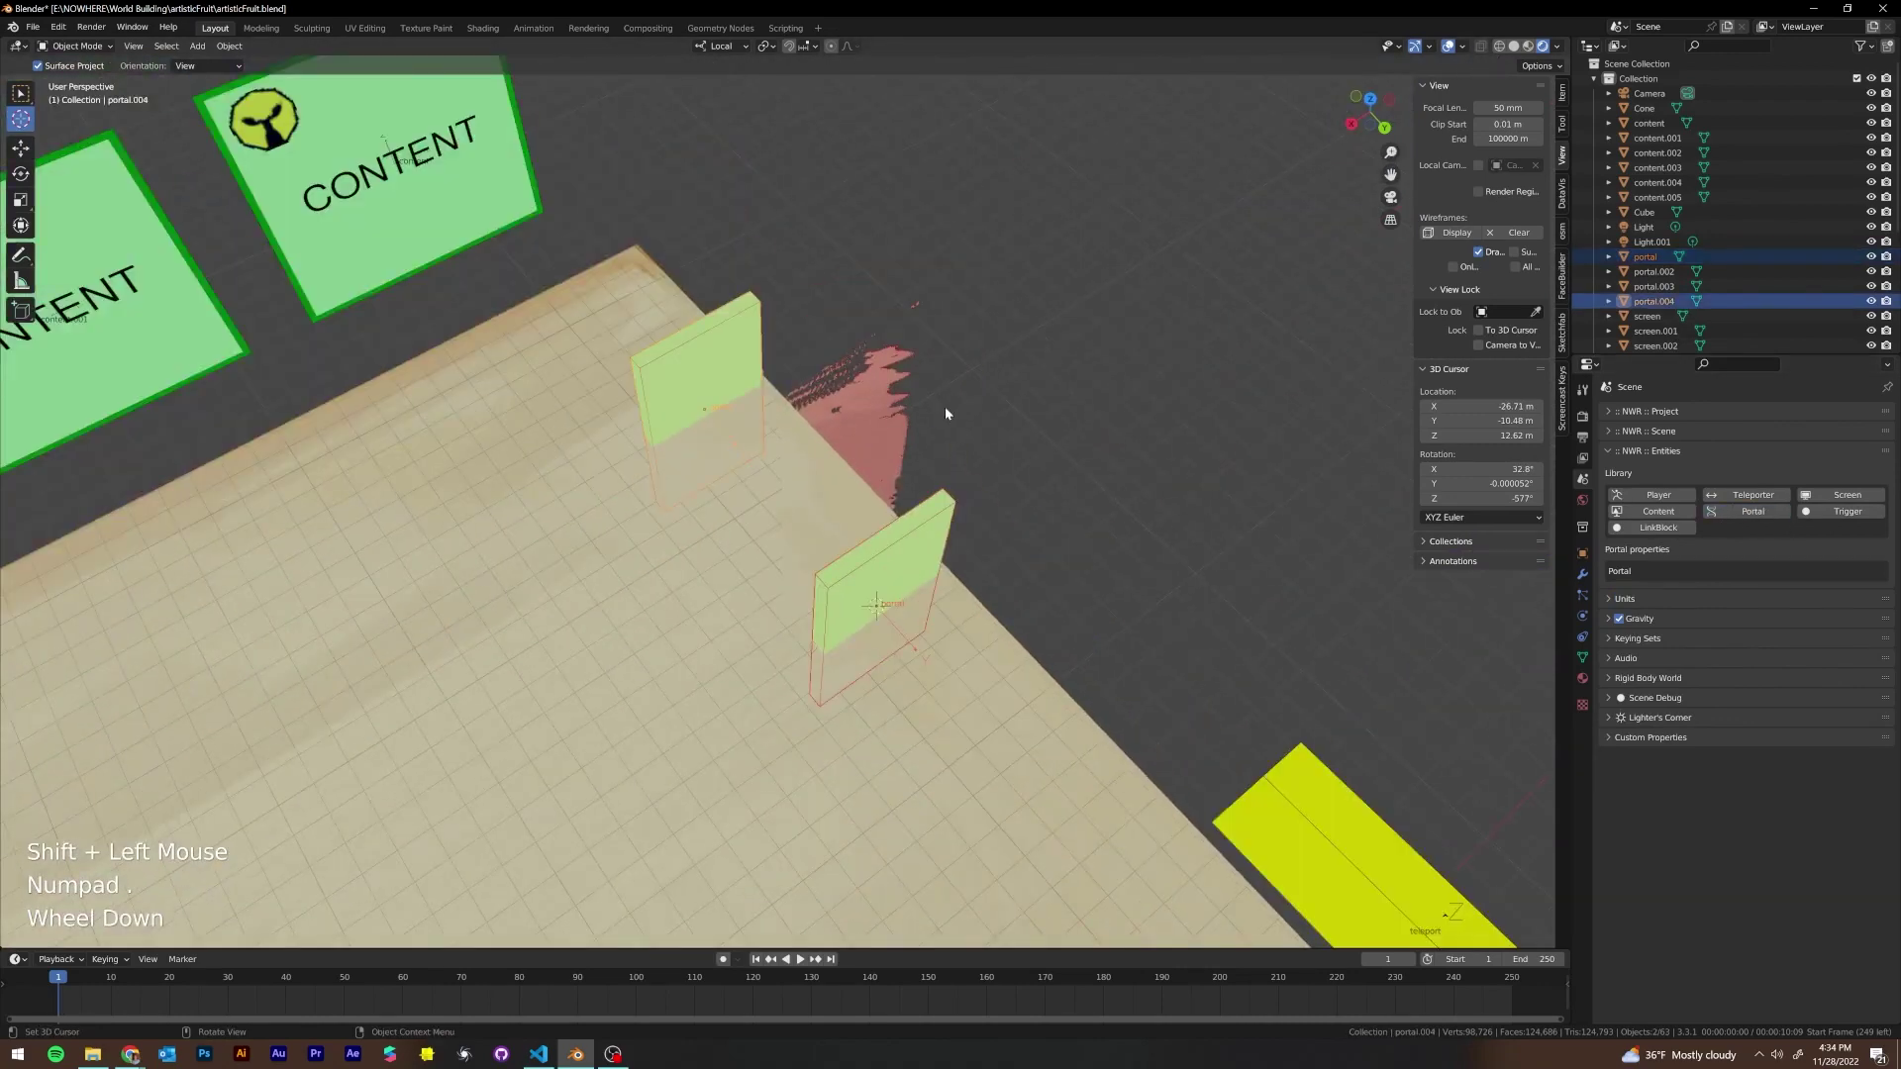
middle_click_drag(945, 405, 885, 370)
key("g")
key("y")
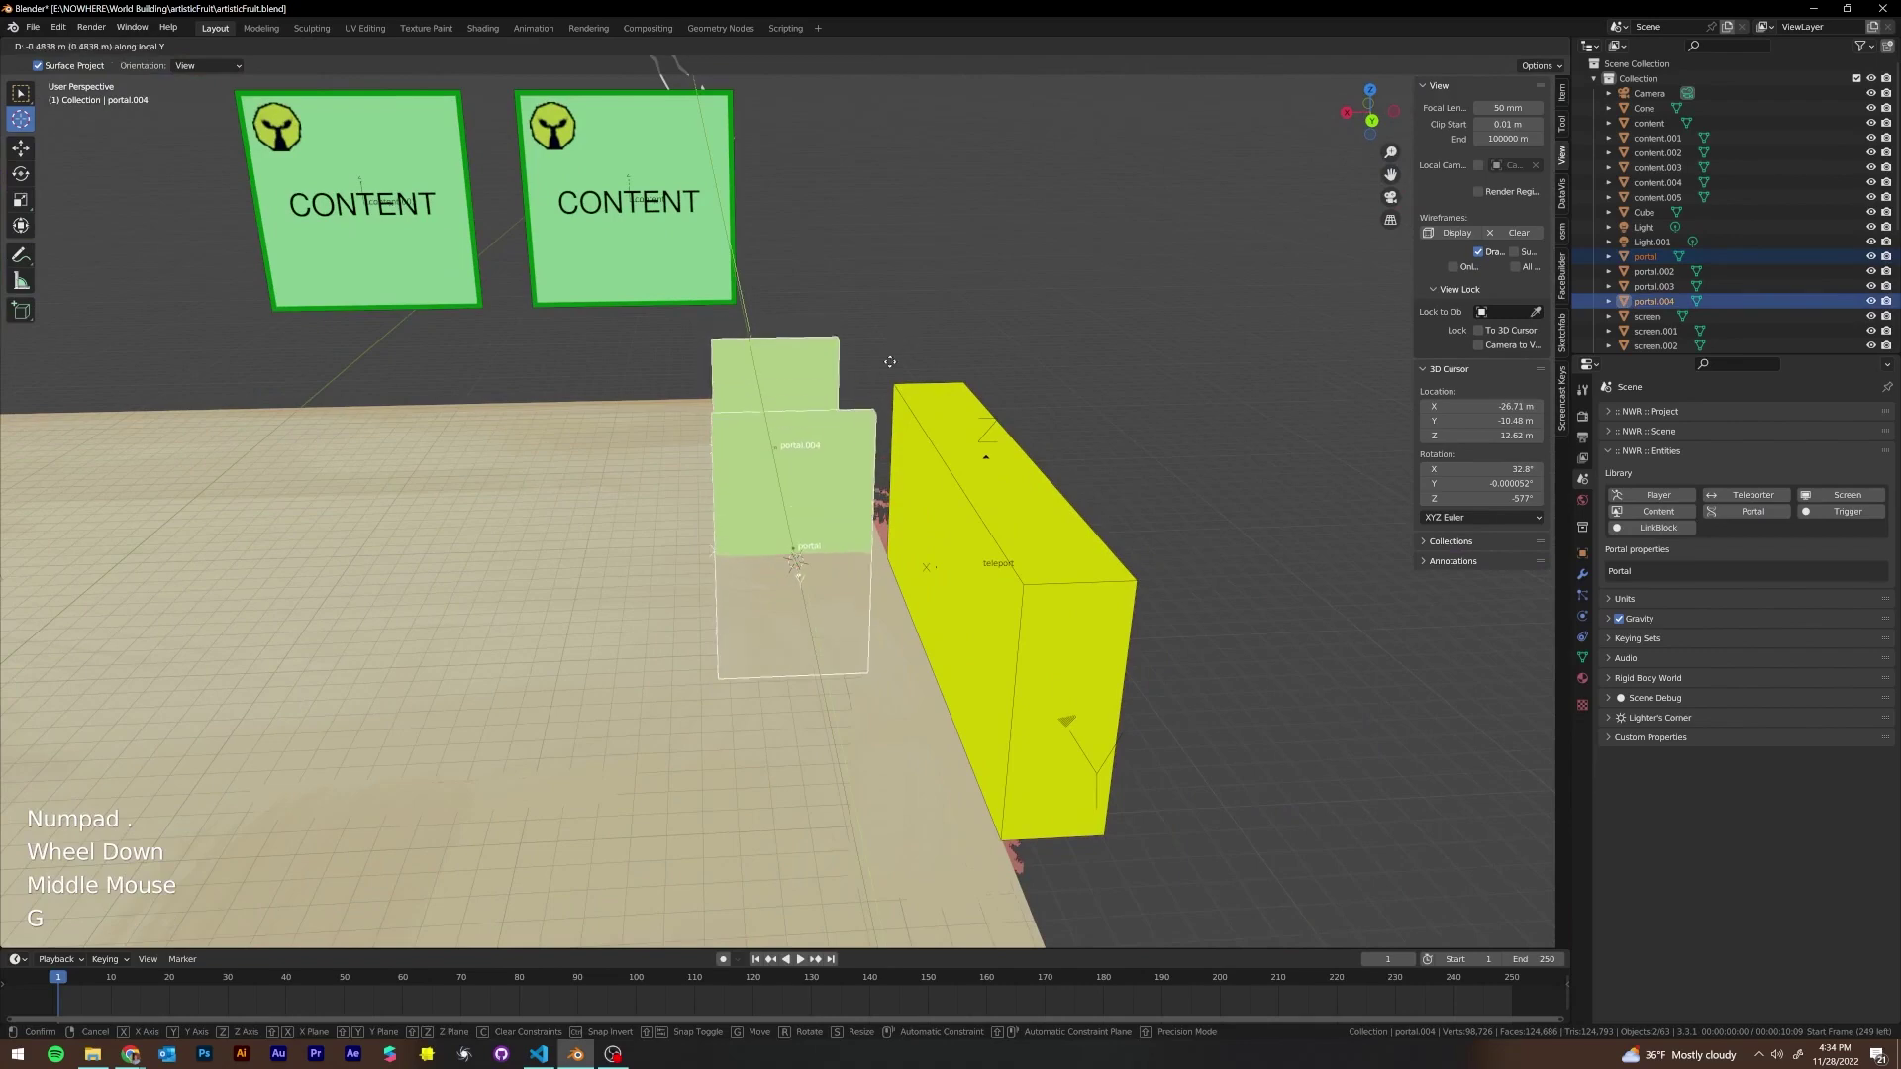
key("z")
left_click(899, 256)
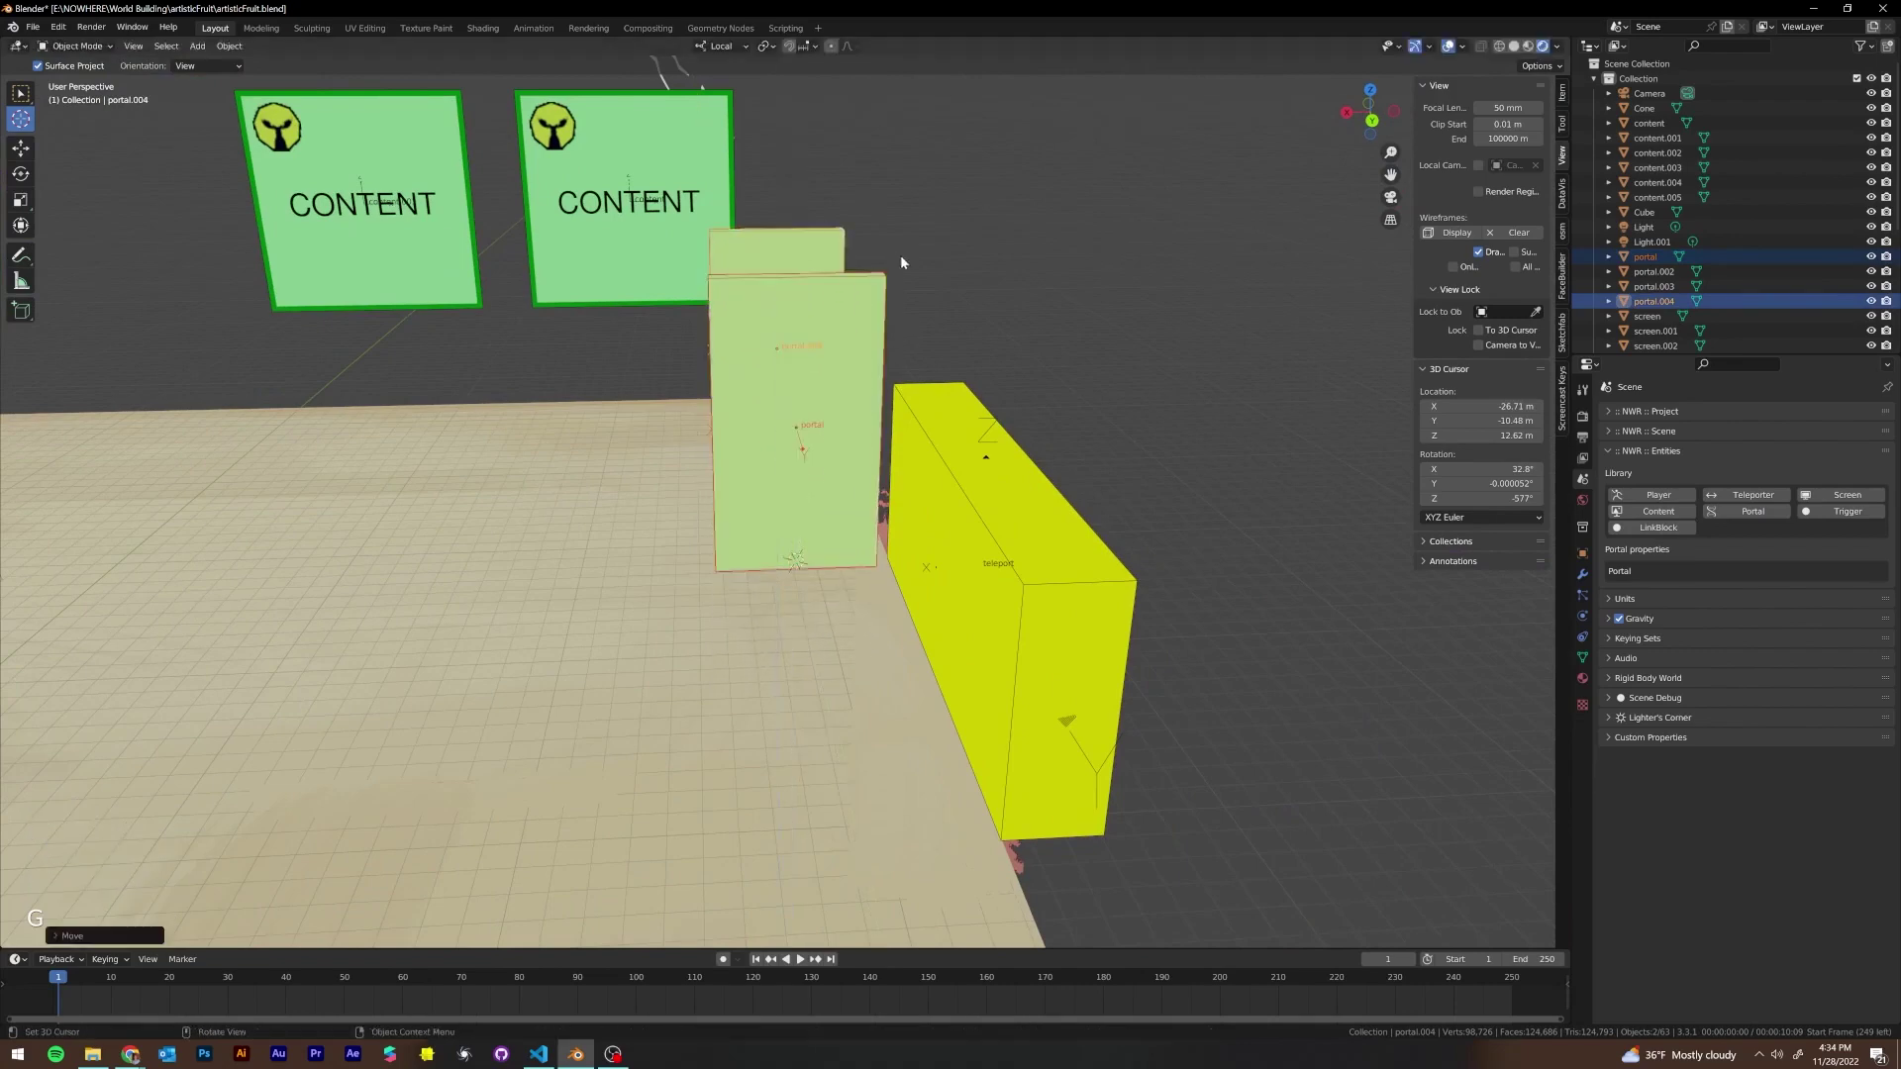
middle_click_drag(900, 254, 810, 324)
type("rz90")
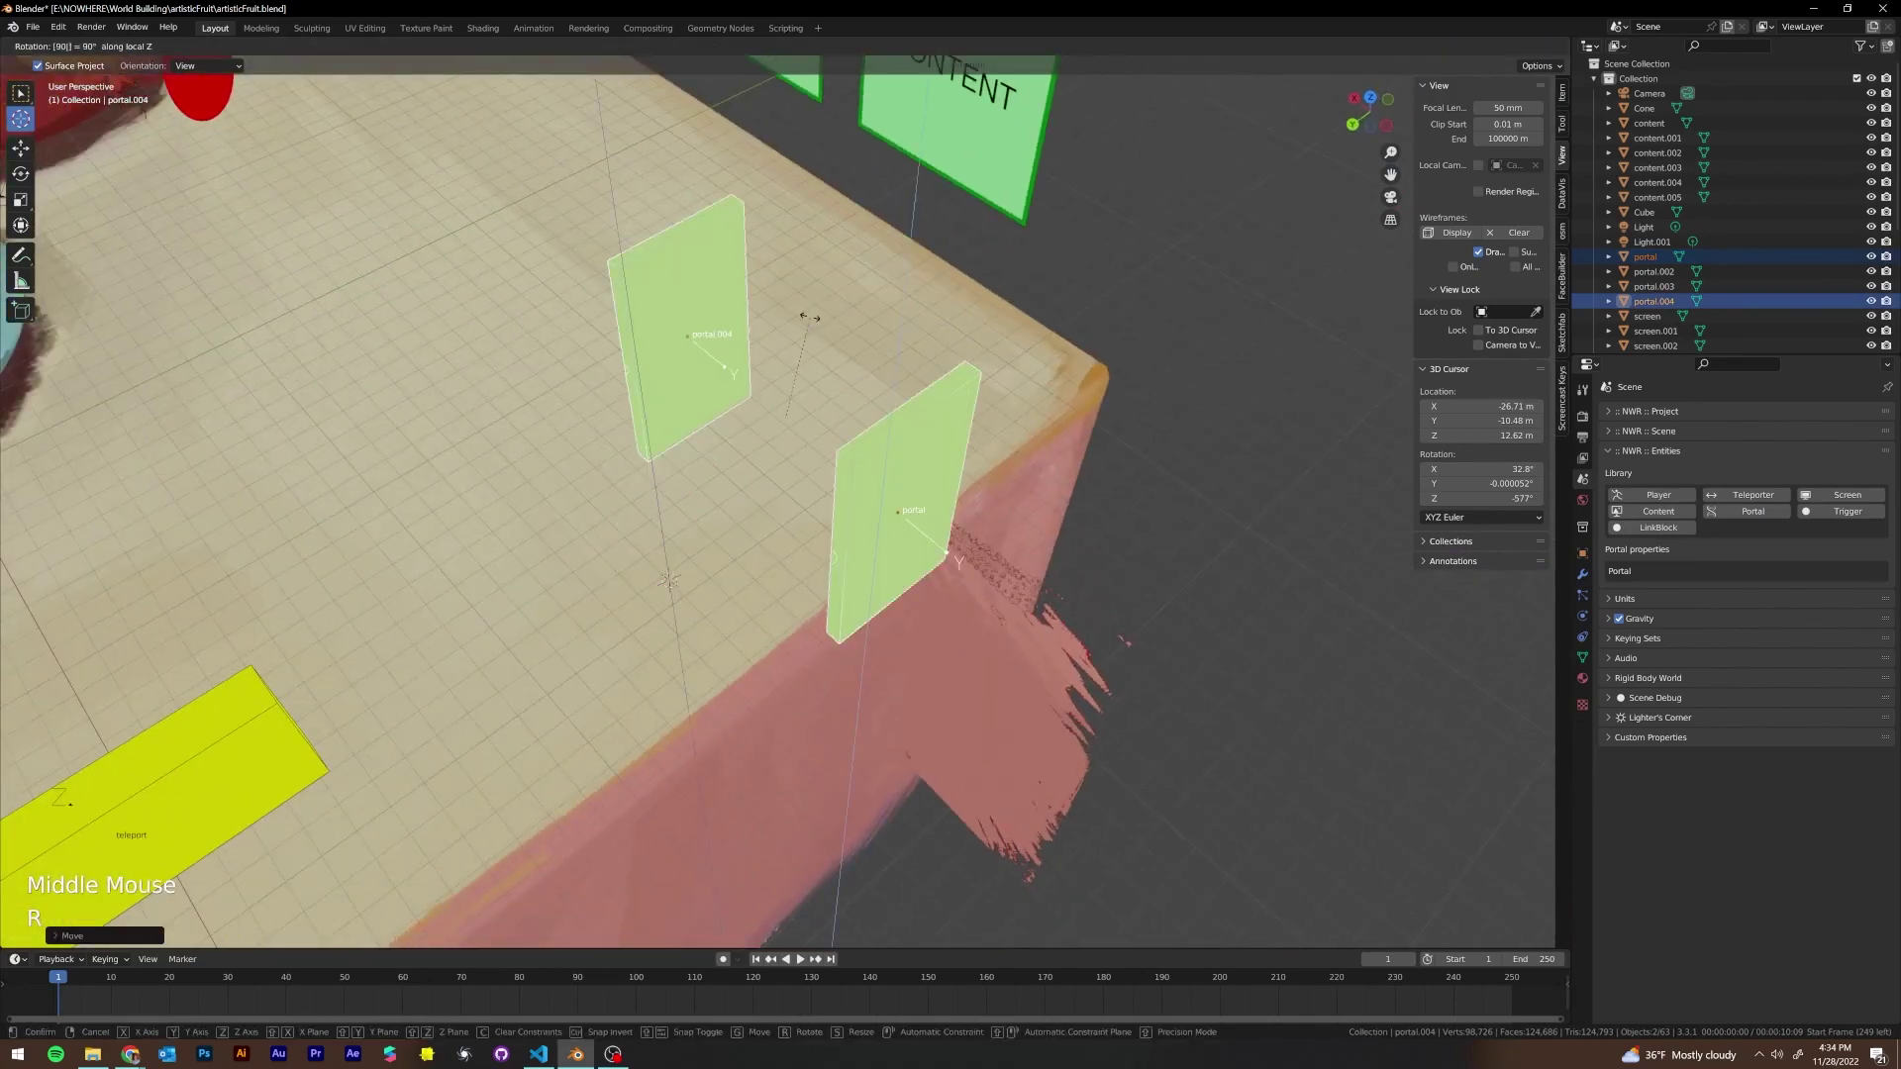
key("Return")
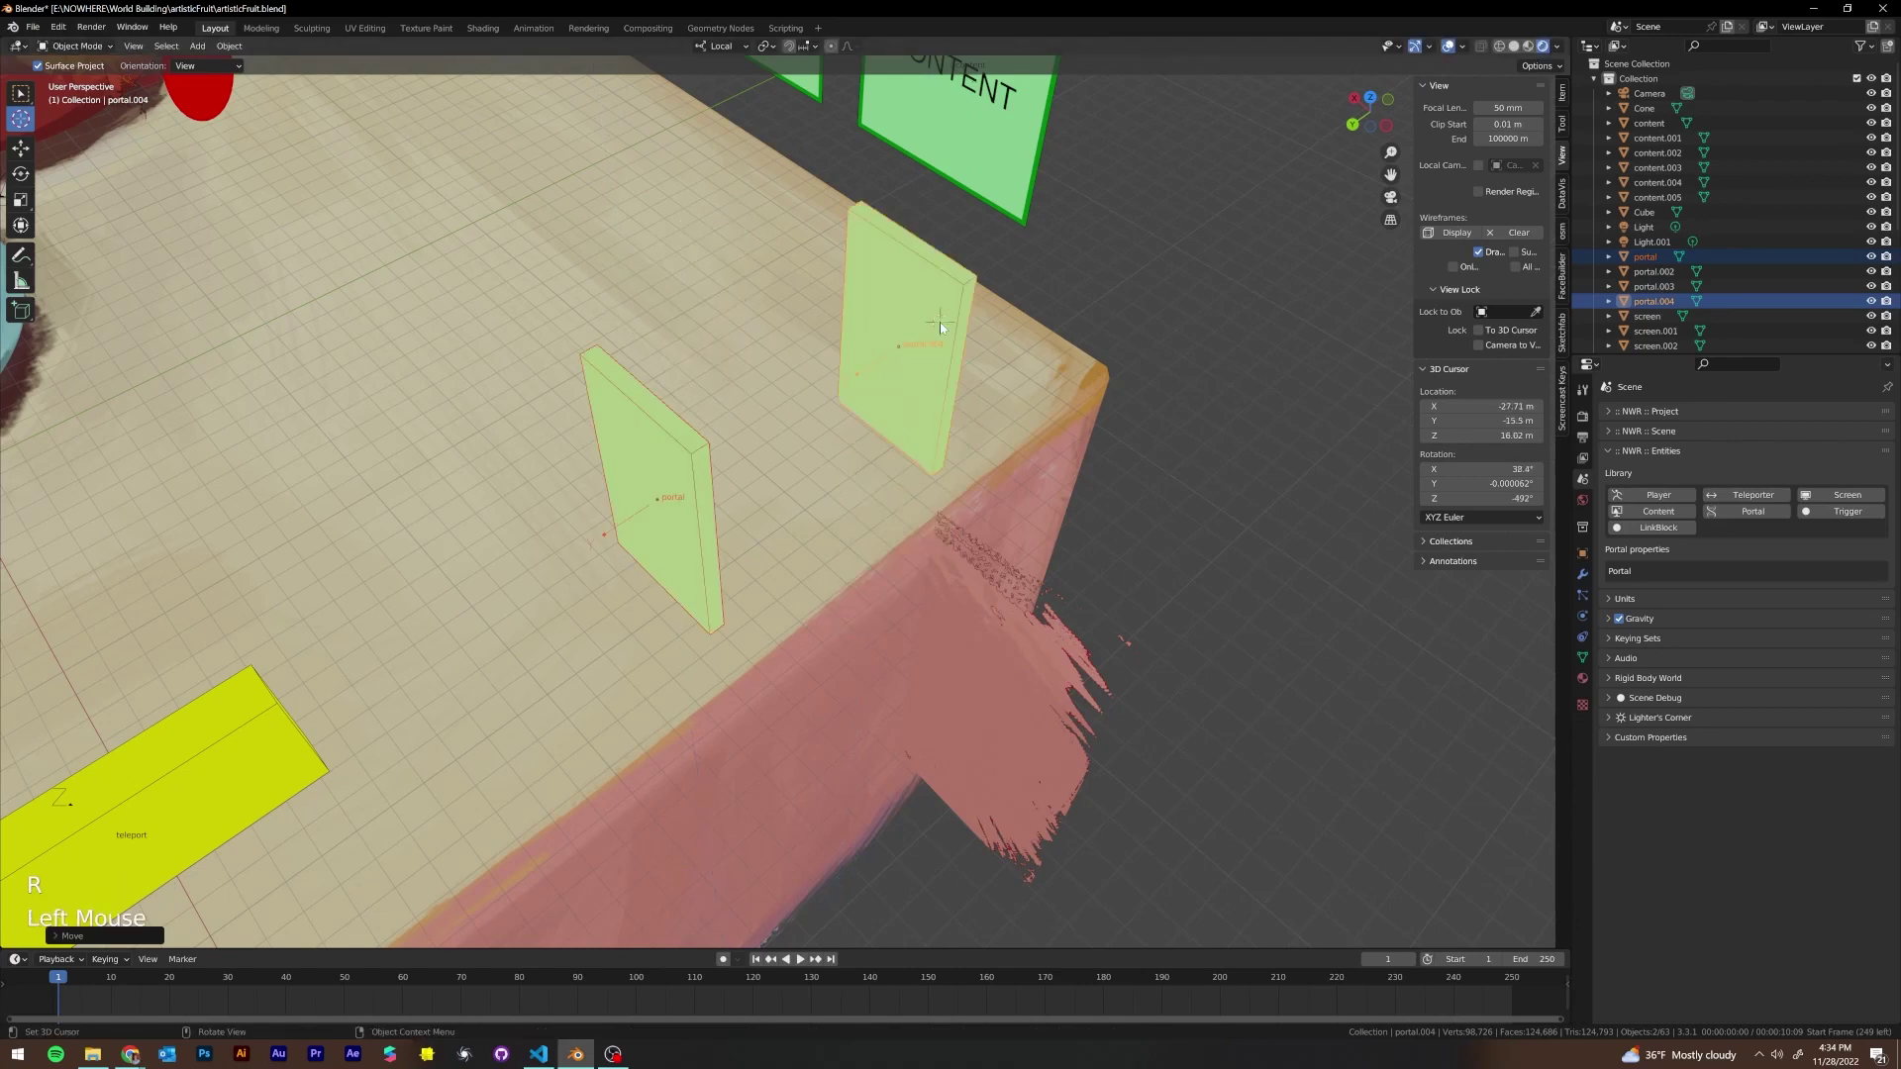
Select only the portal nearest the table corner (portal.004) and rotate it 90° around its local Z
left_click(20, 93)
left_click(926, 268)
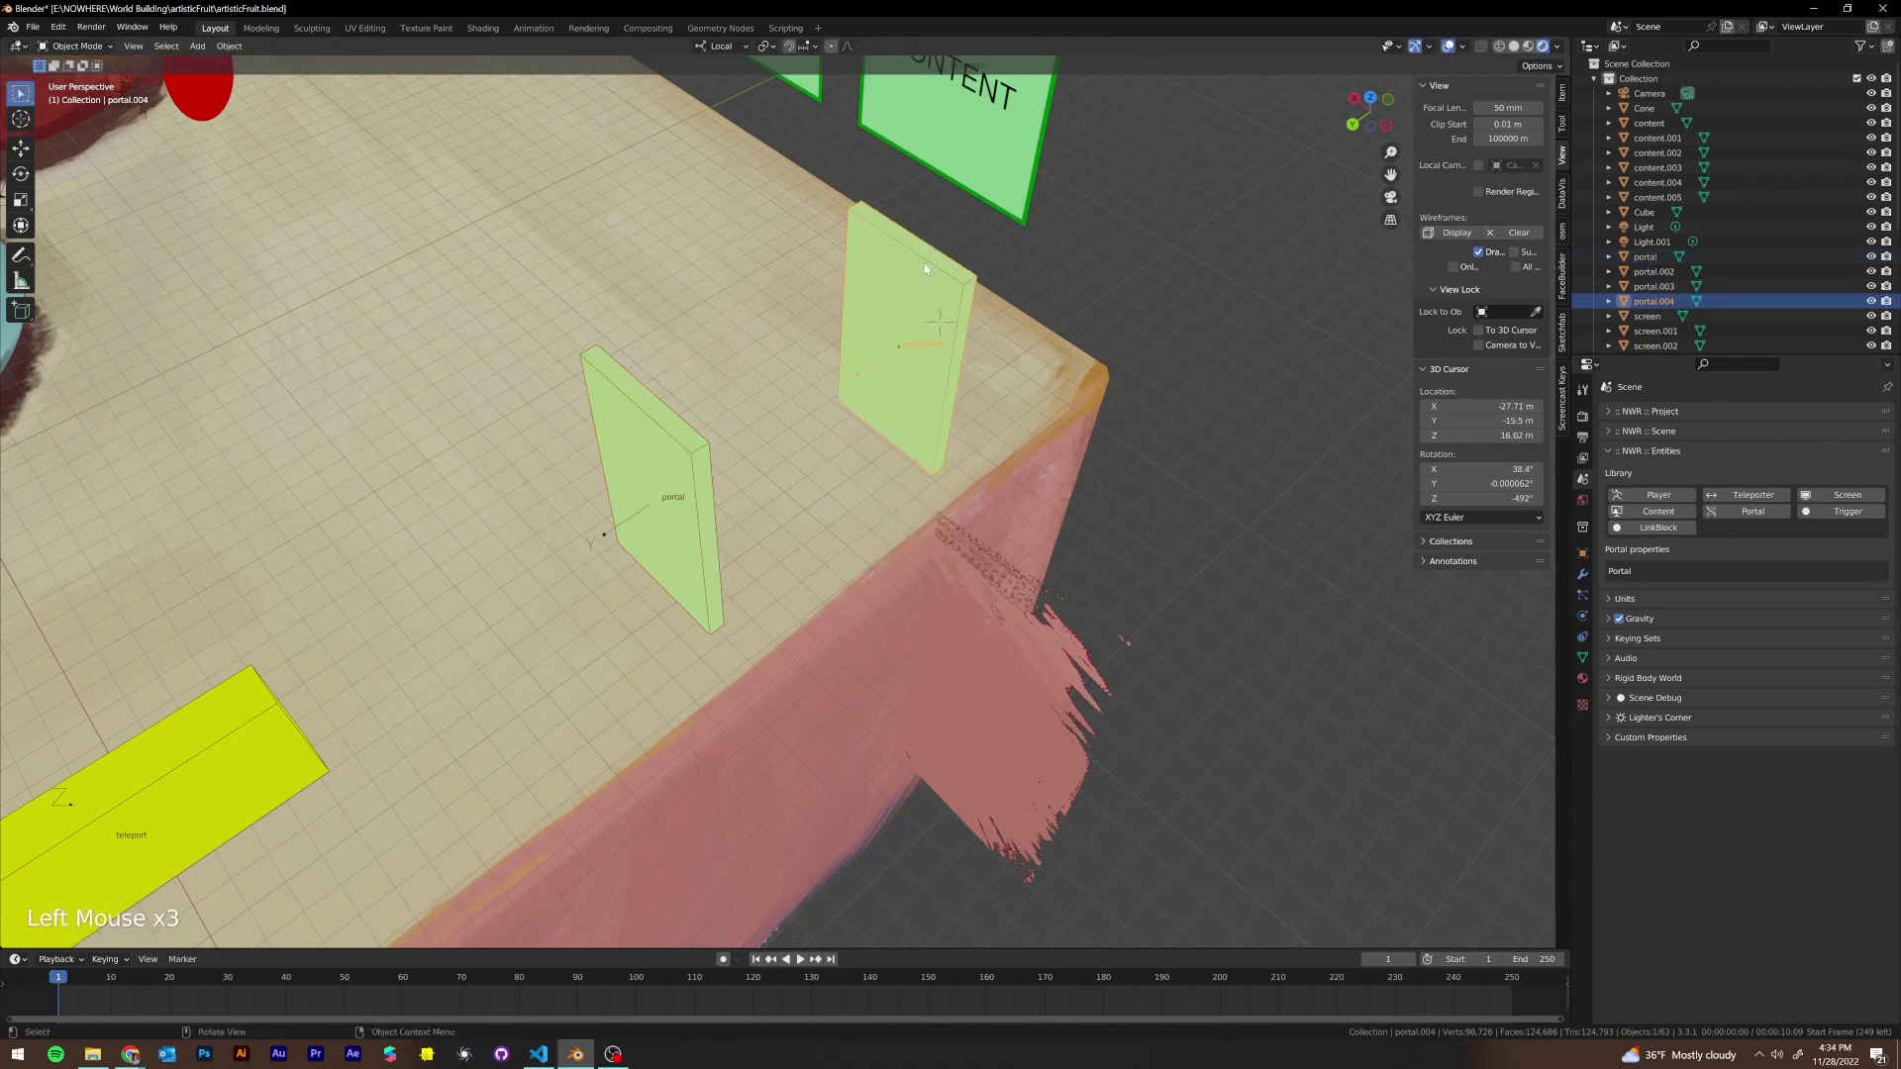
type("rz90")
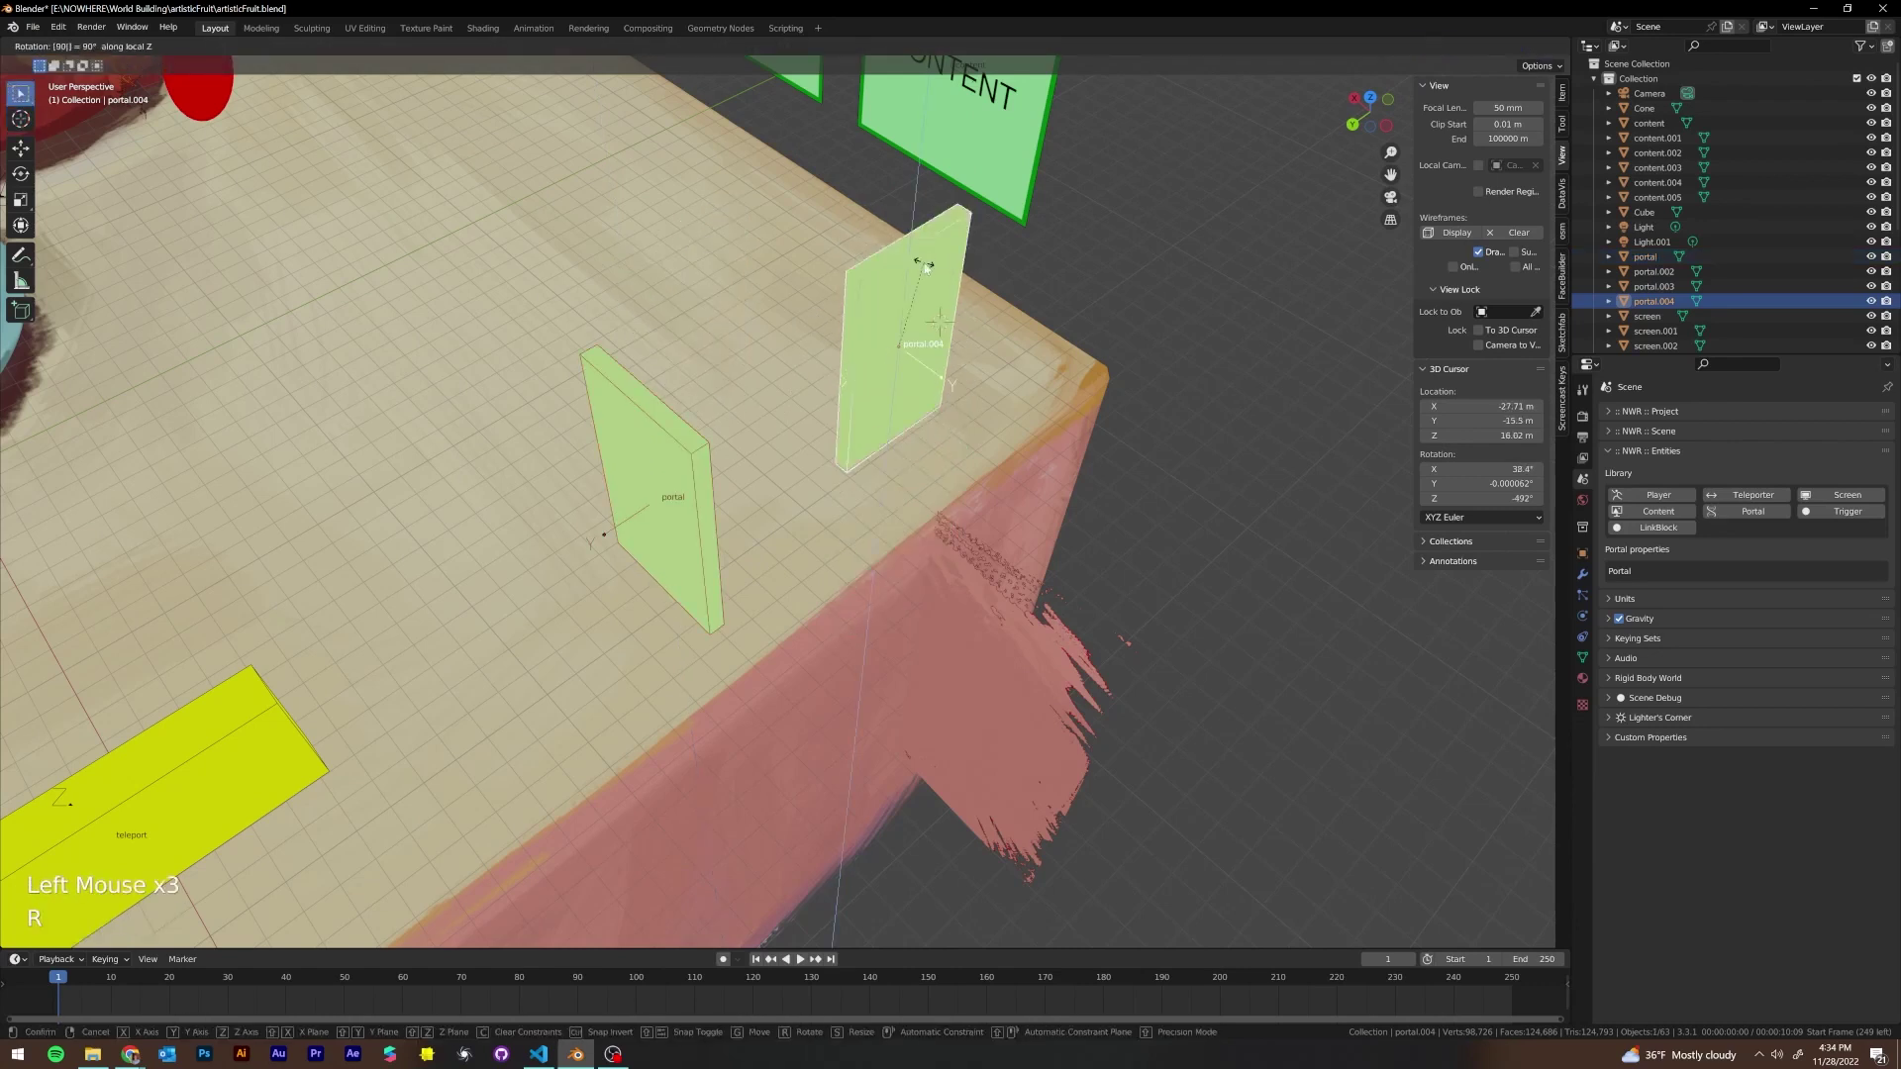
left_click(925, 265)
Activate the Move tool and turn the corner portal (portal.004) around its local Z to face the opposite way
left_click(659, 461)
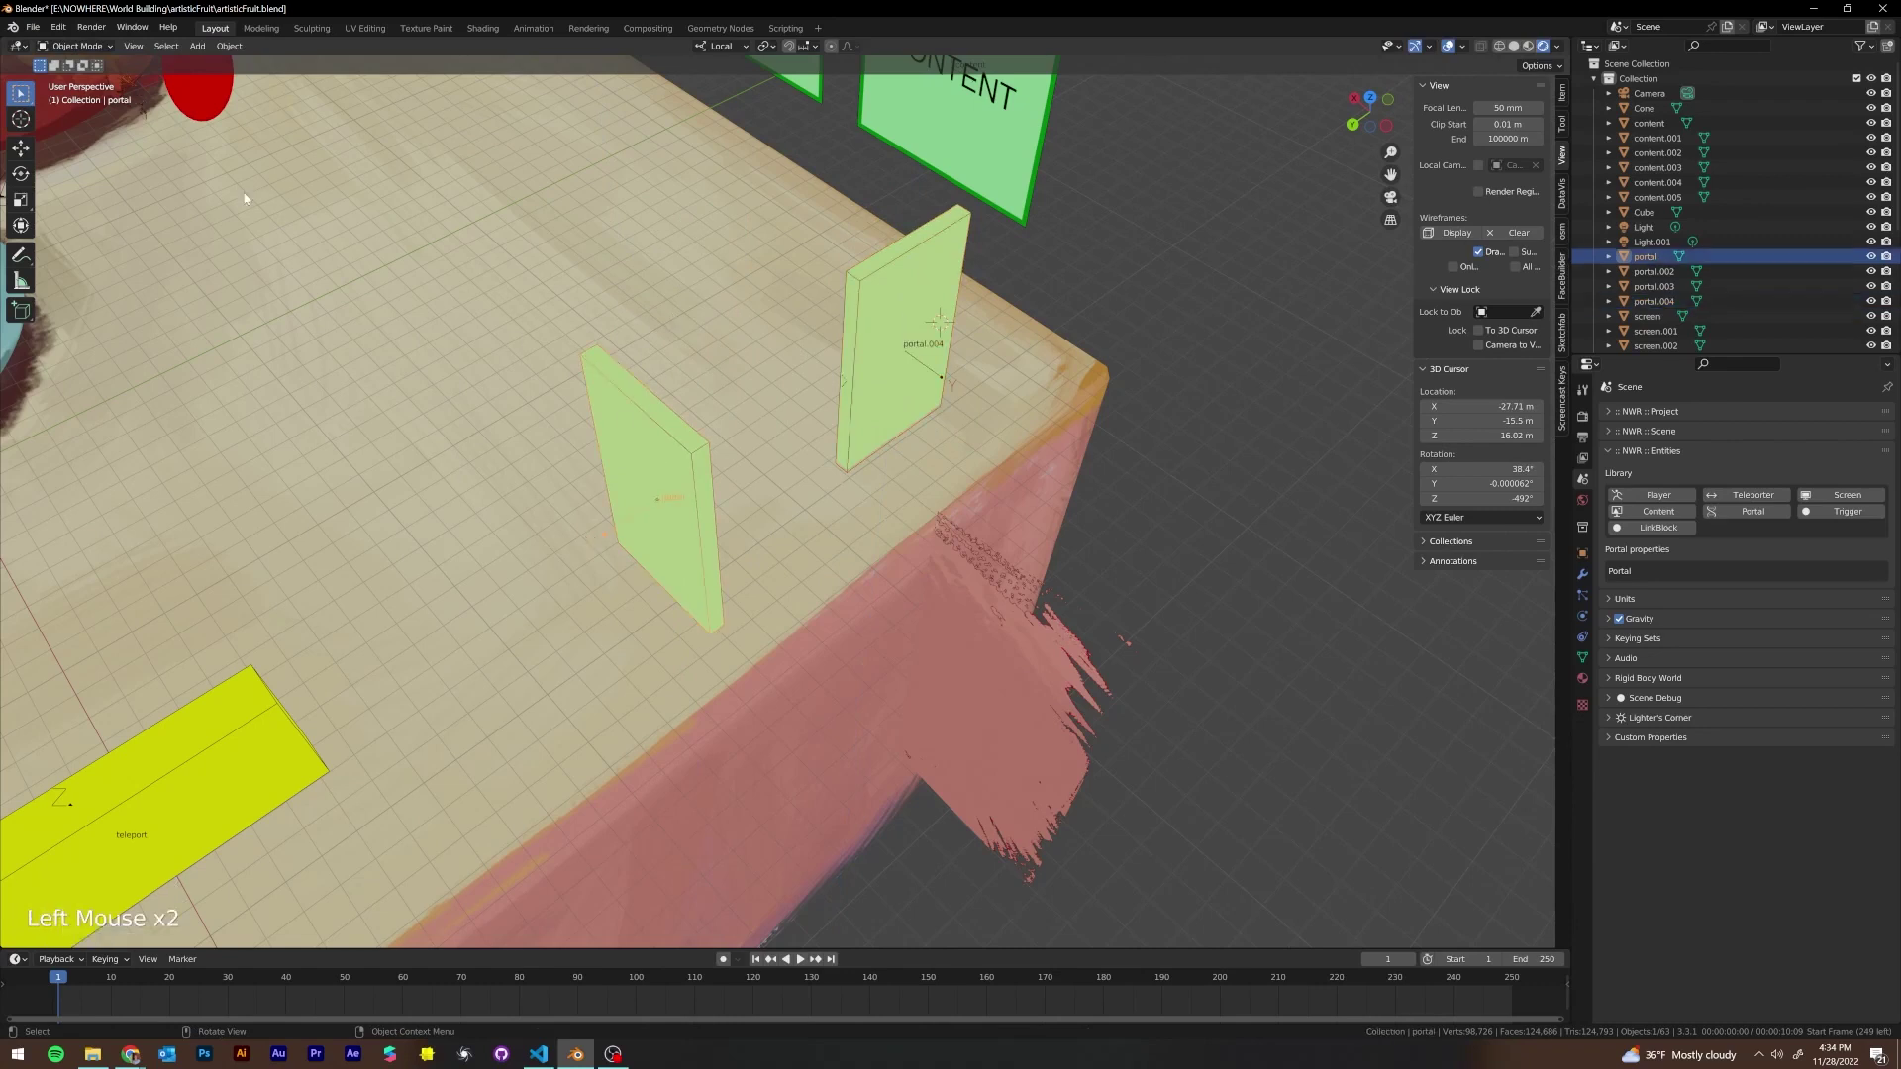
left_click(21, 150)
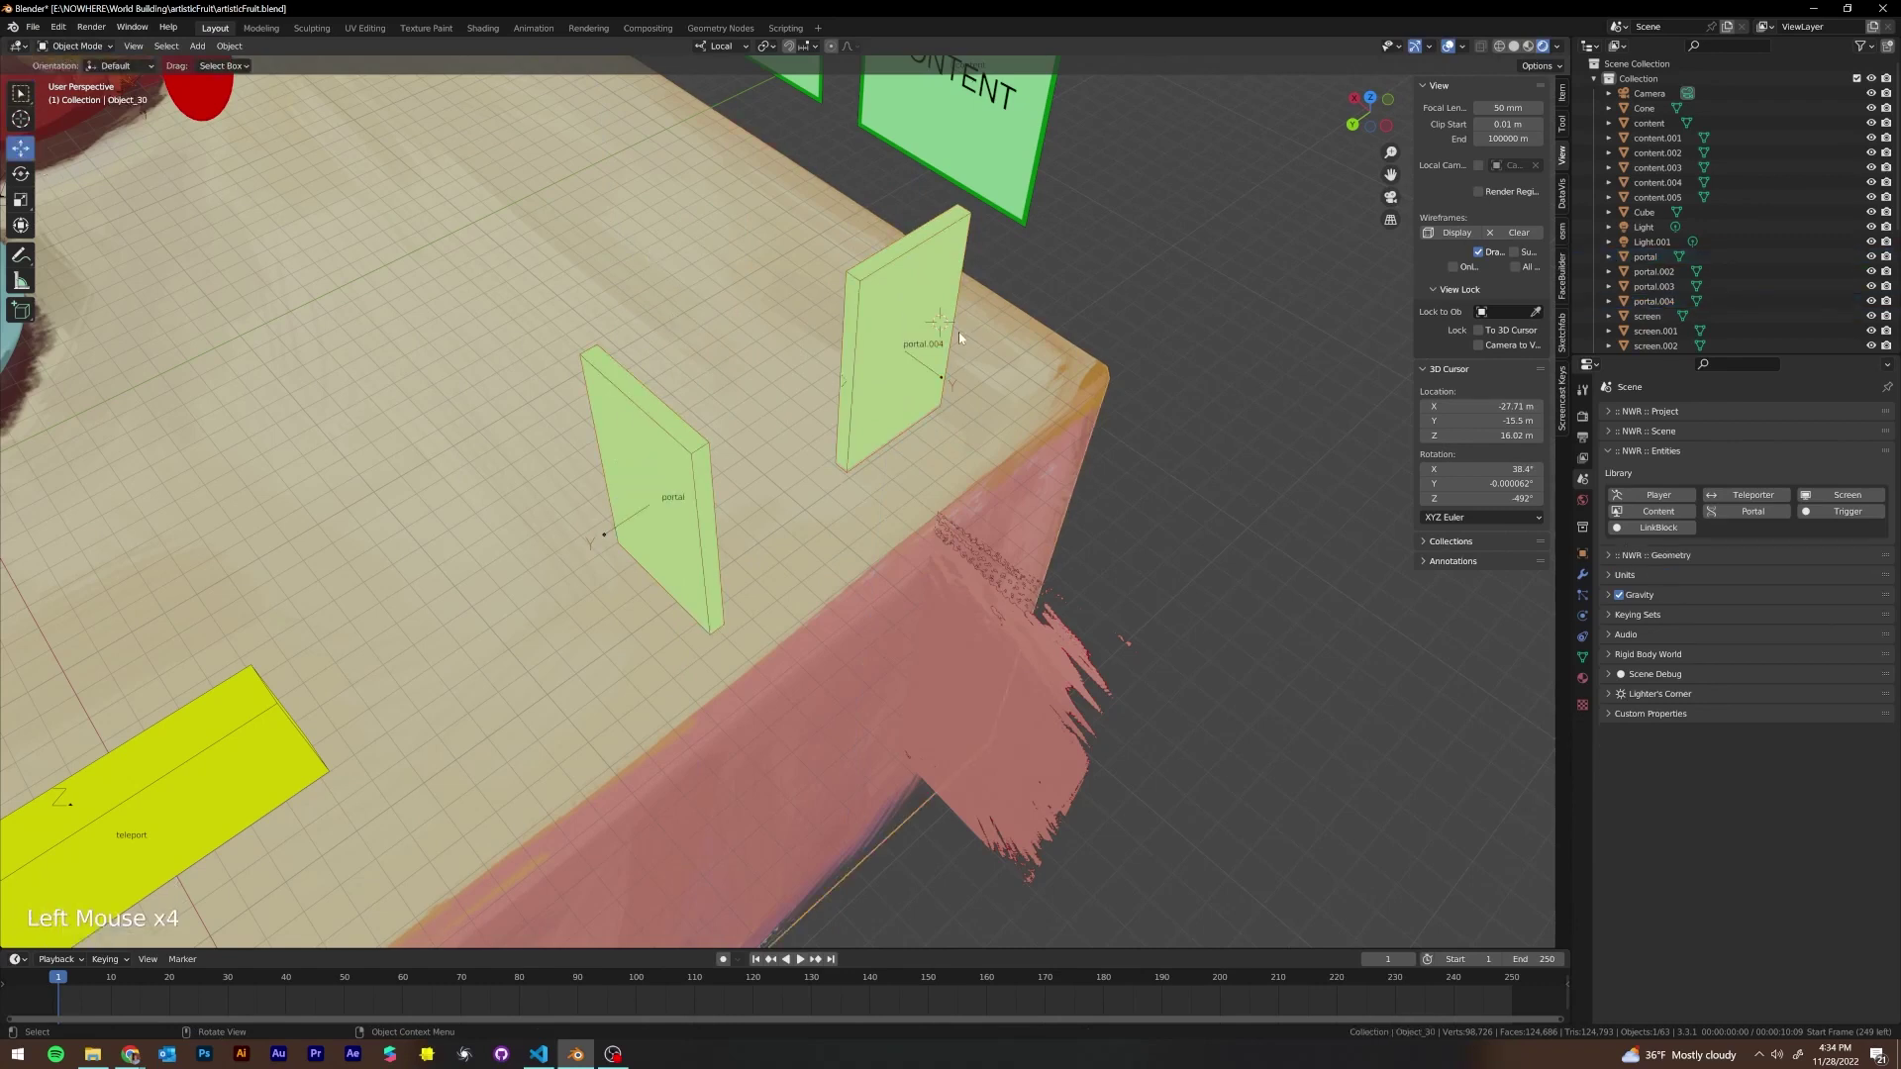
double_click(887, 319)
key("r")
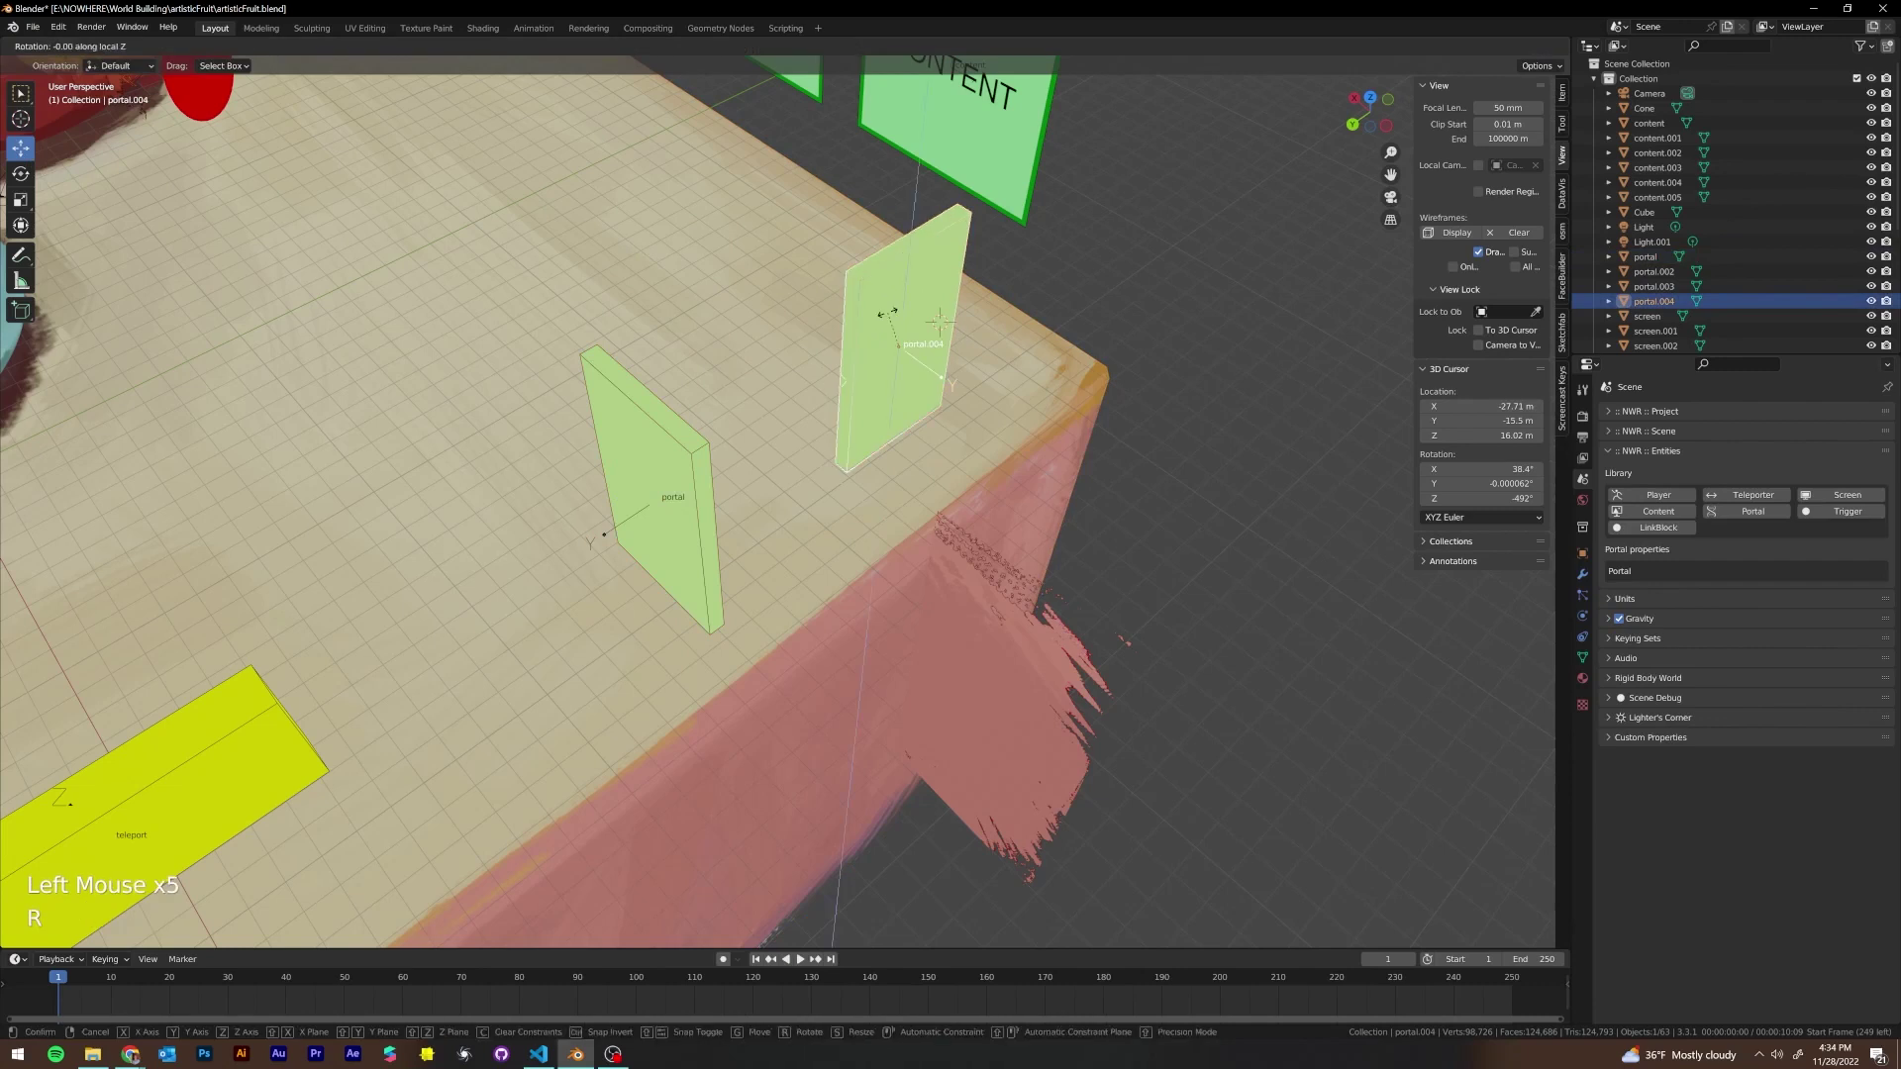
key("z")
key("z")
key("8")
key("BackSpace")
type("1870")
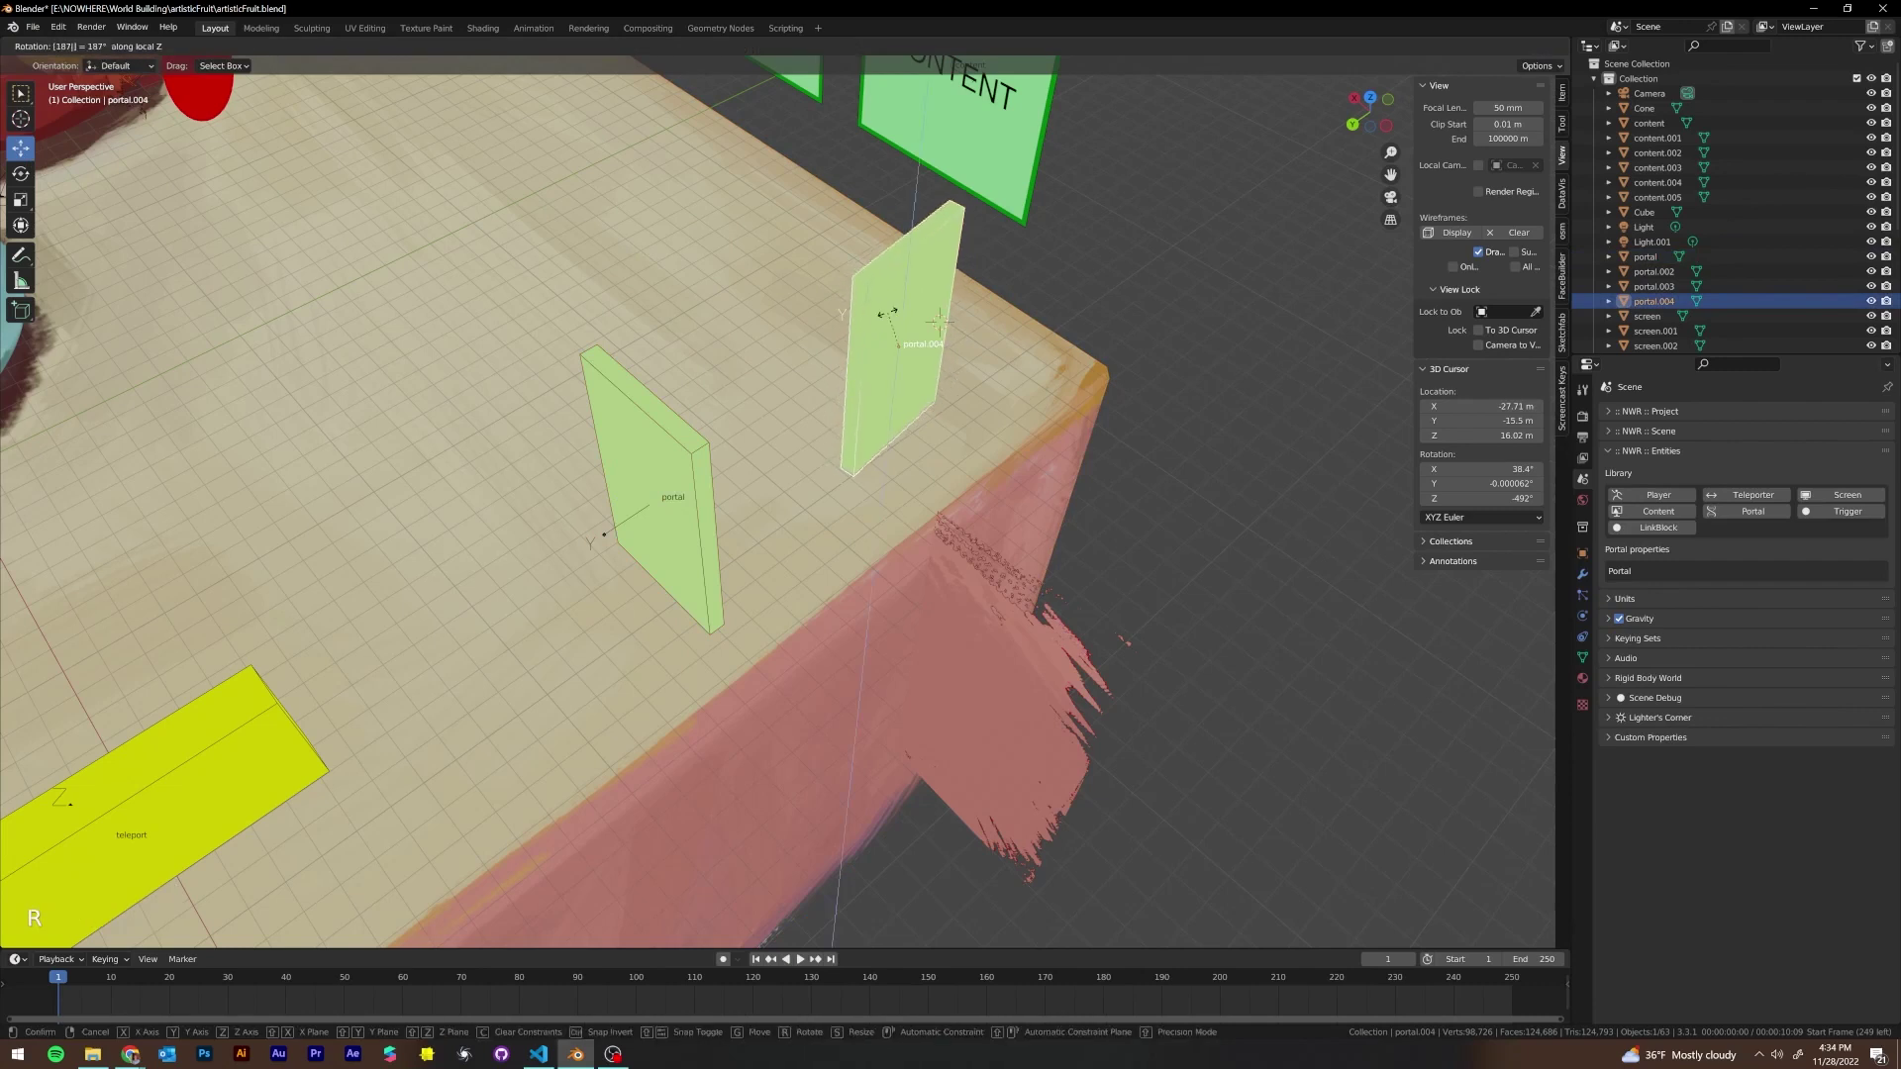
key("BackSpace")
key("BackSpace")
key("BackSpace")
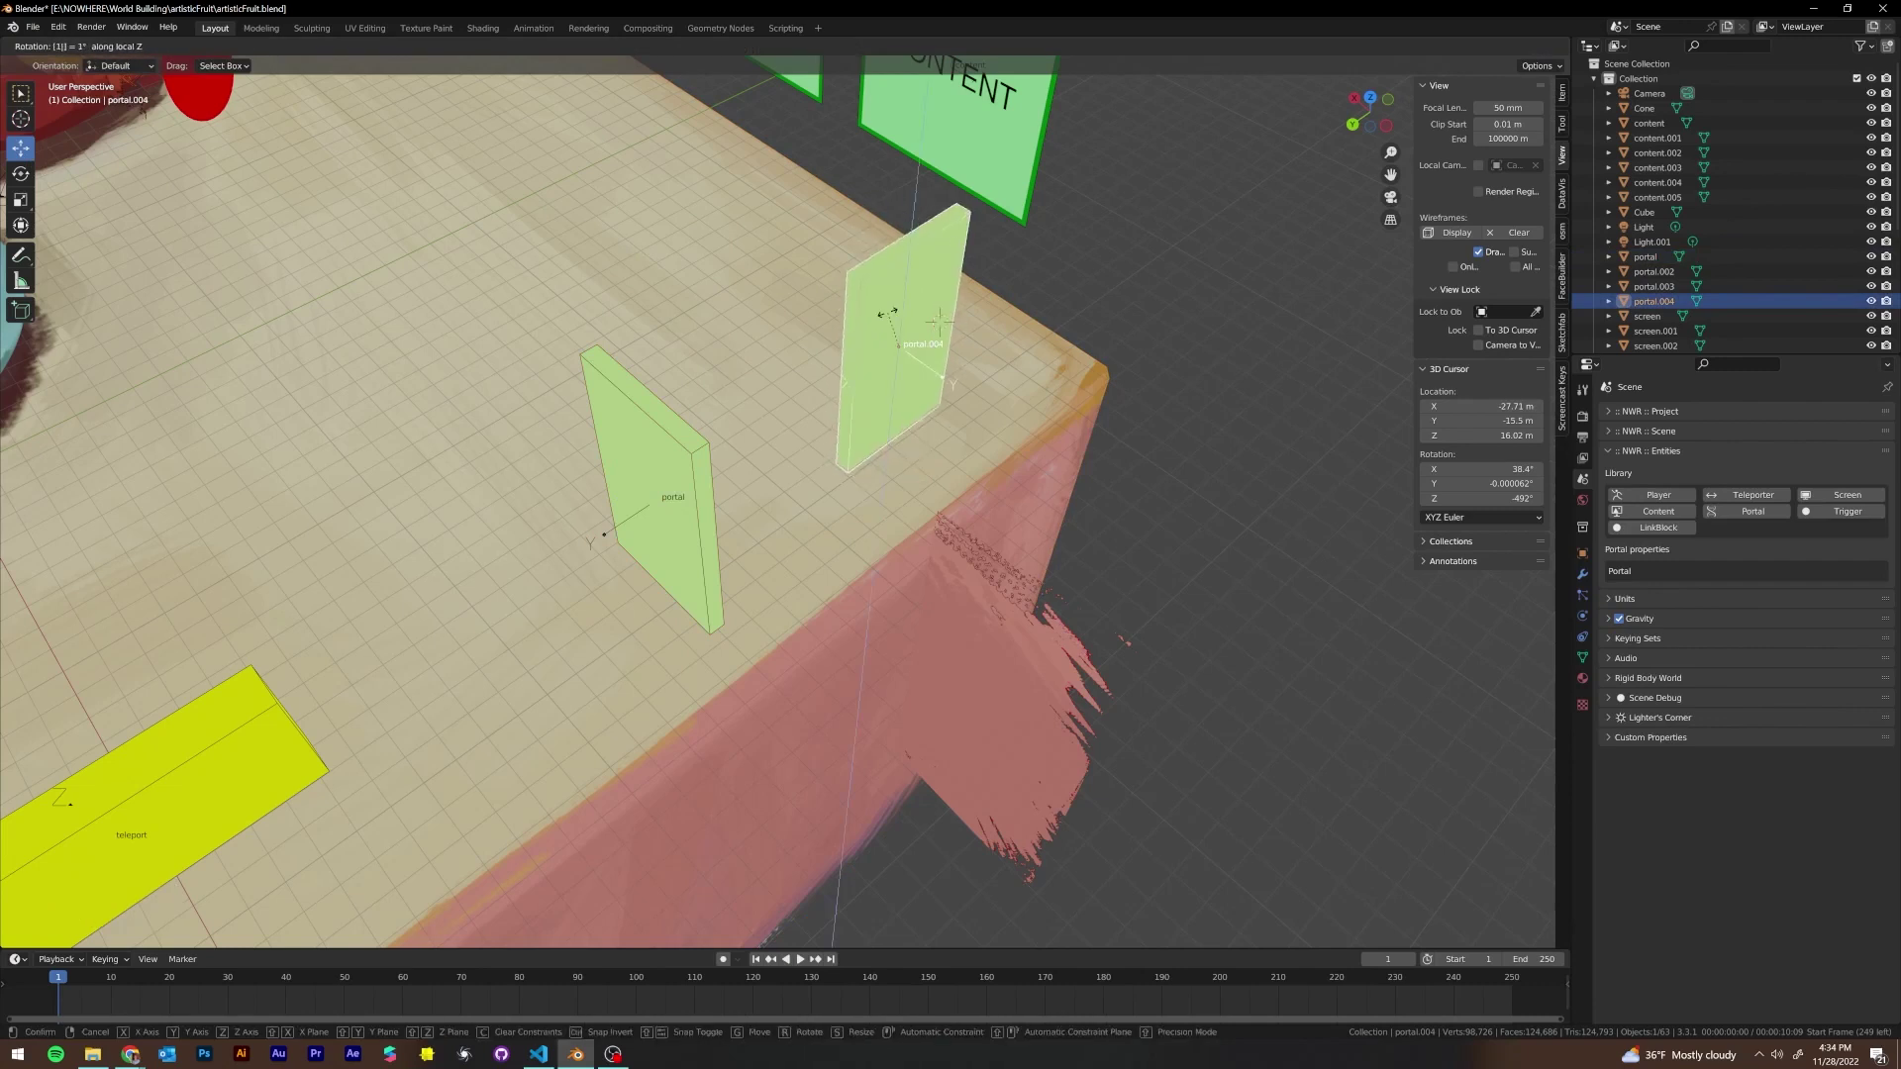
key("Return")
Rotate the portal next to the teleport trigger by -90° around the Z axis
middle_click_drag(888, 315, 765, 454)
left_click(823, 514)
scroll(823, 513, "down", 1)
key("r")
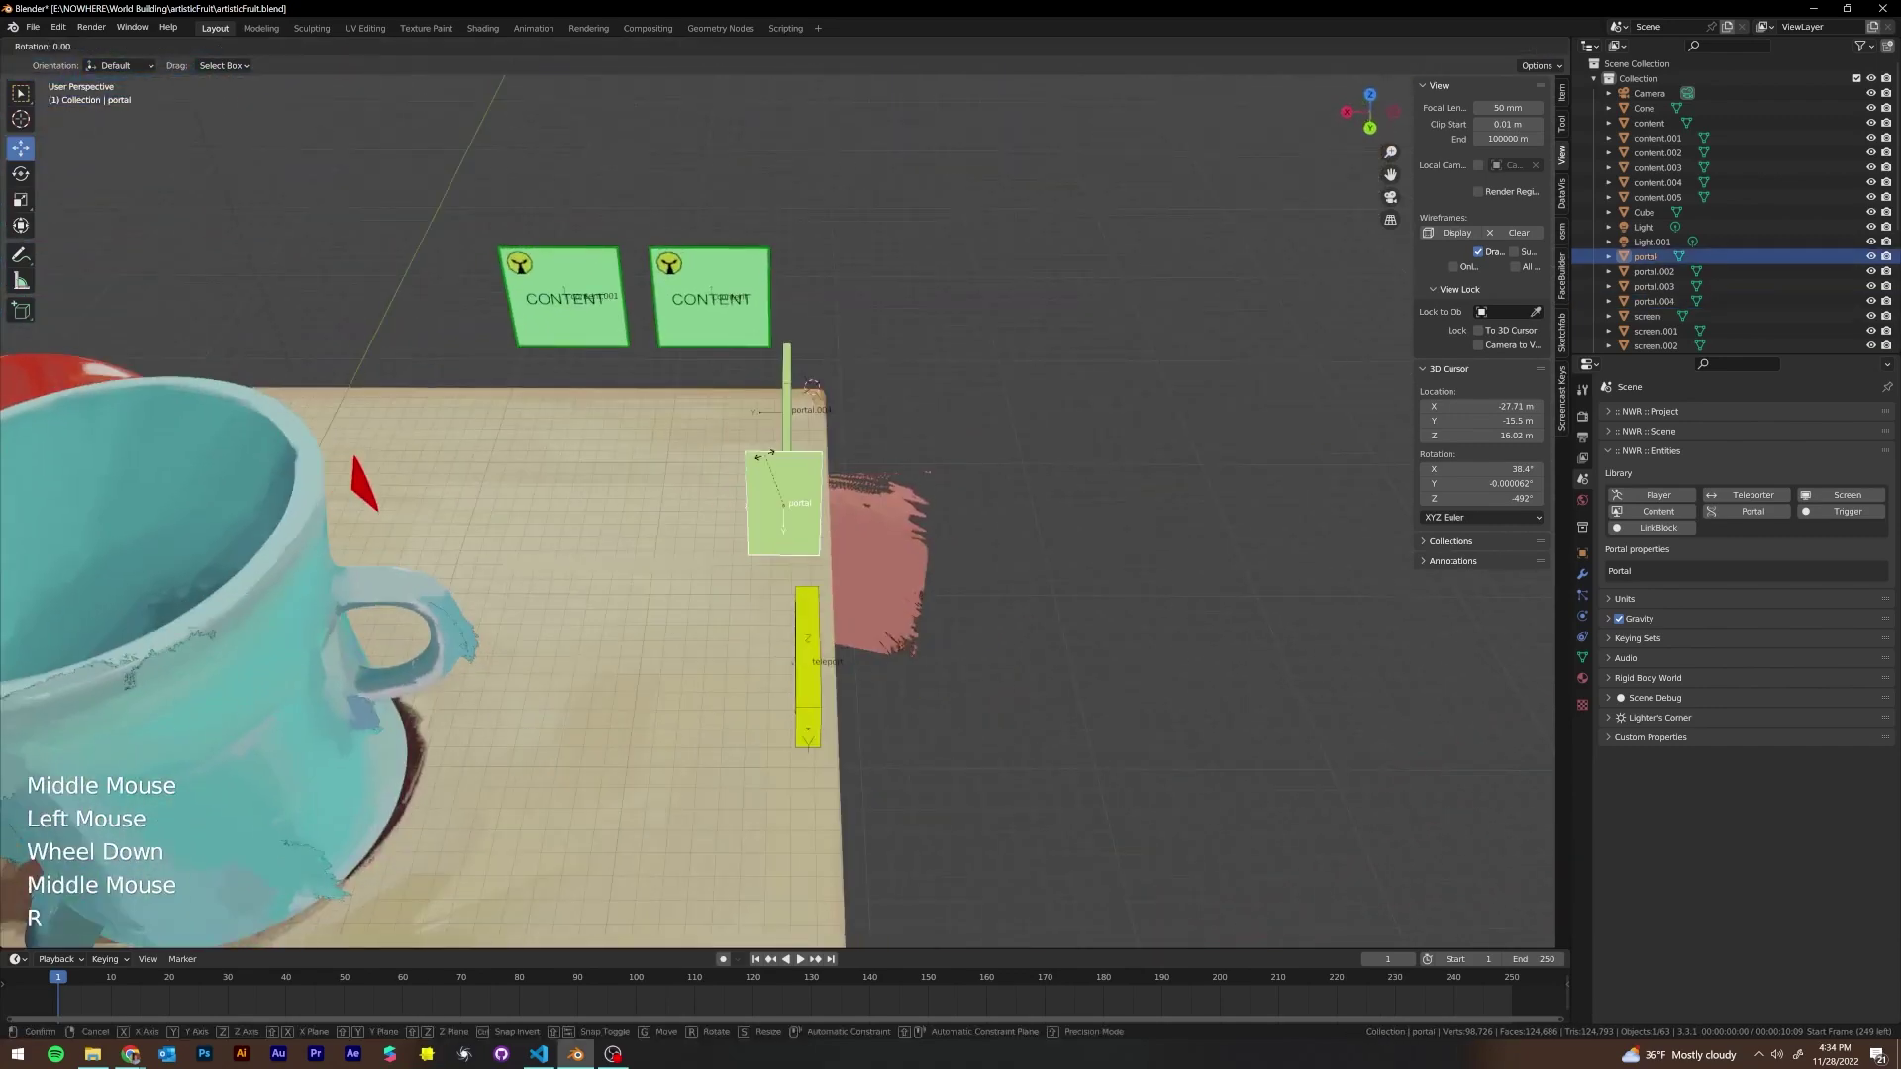
key("z")
key("z")
type("-9")
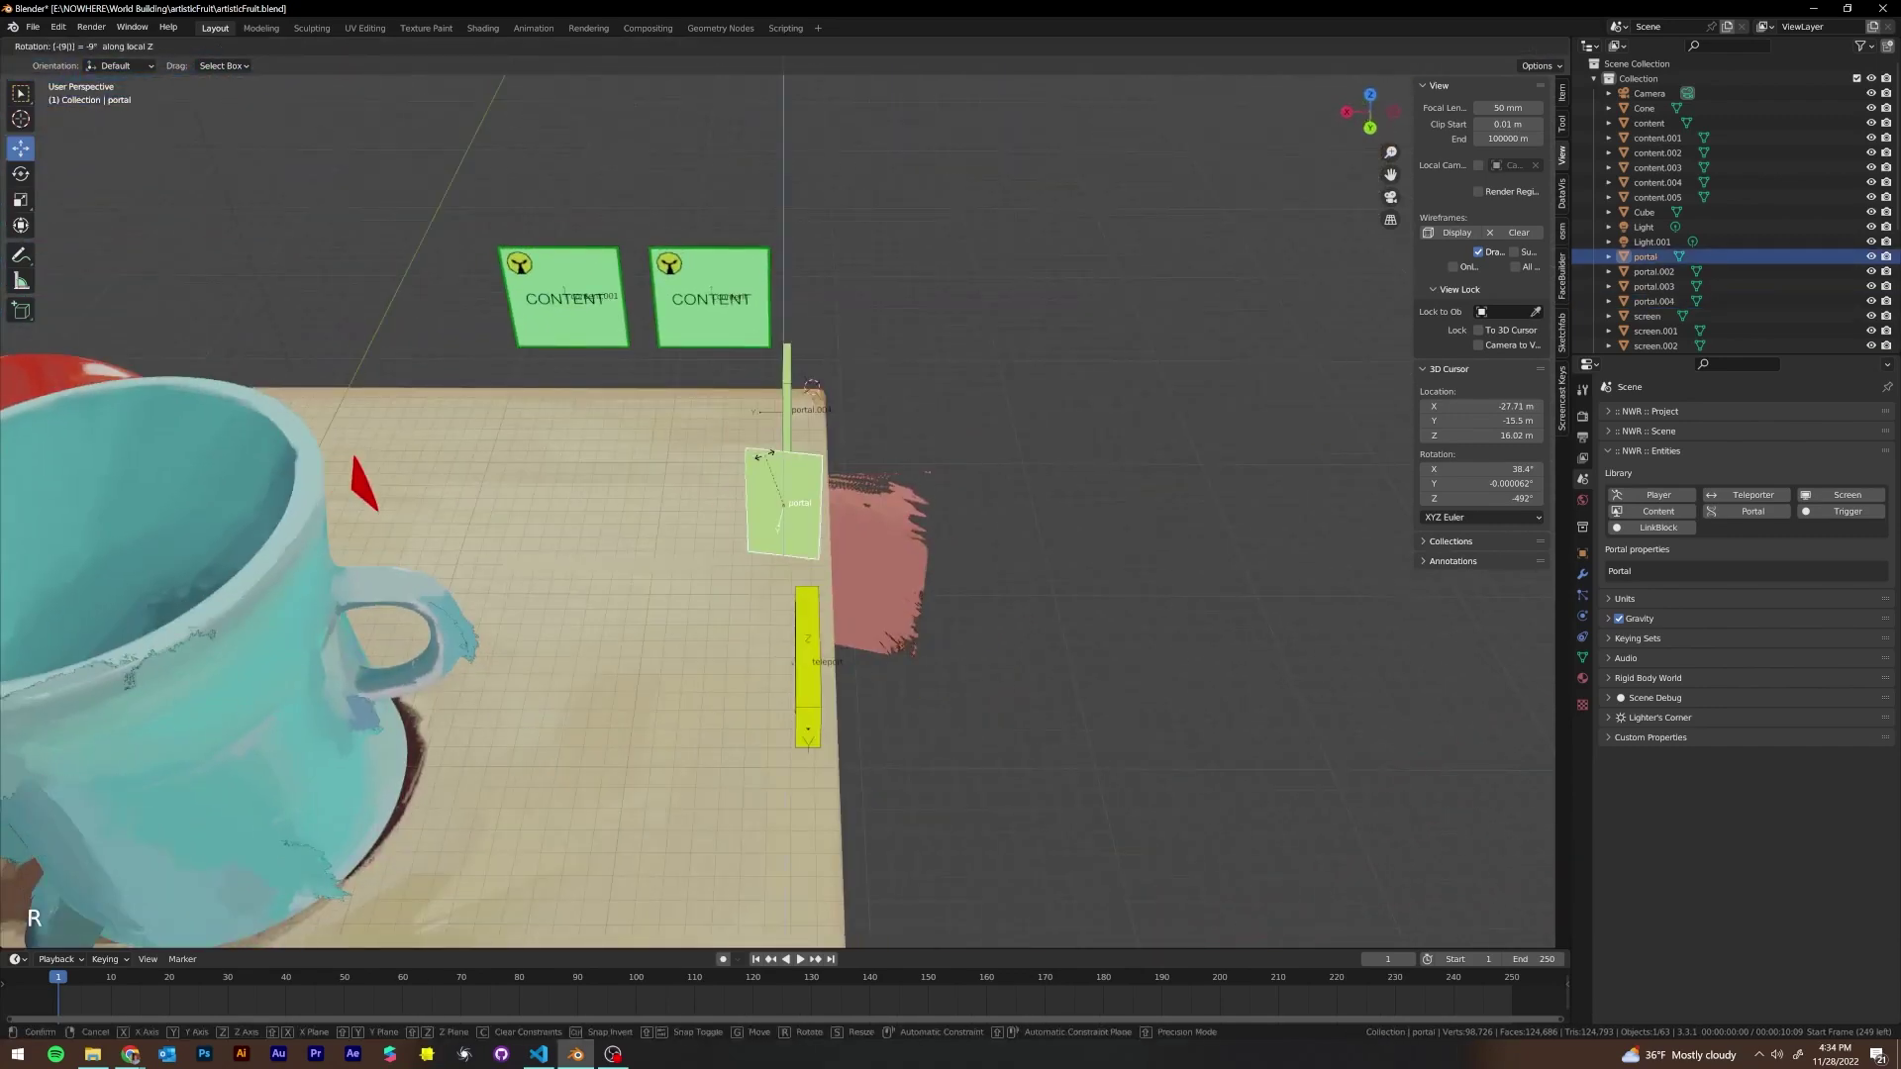
type("0")
key("Return")
Move the portal beside the teleport trigger slightly toward the content-panel side of the table
middle_click_drag(840, 543, 891, 621)
scroll(965, 524, "down", 3)
scroll(920, 604, "up", 2)
scroll(901, 619, "down", 1)
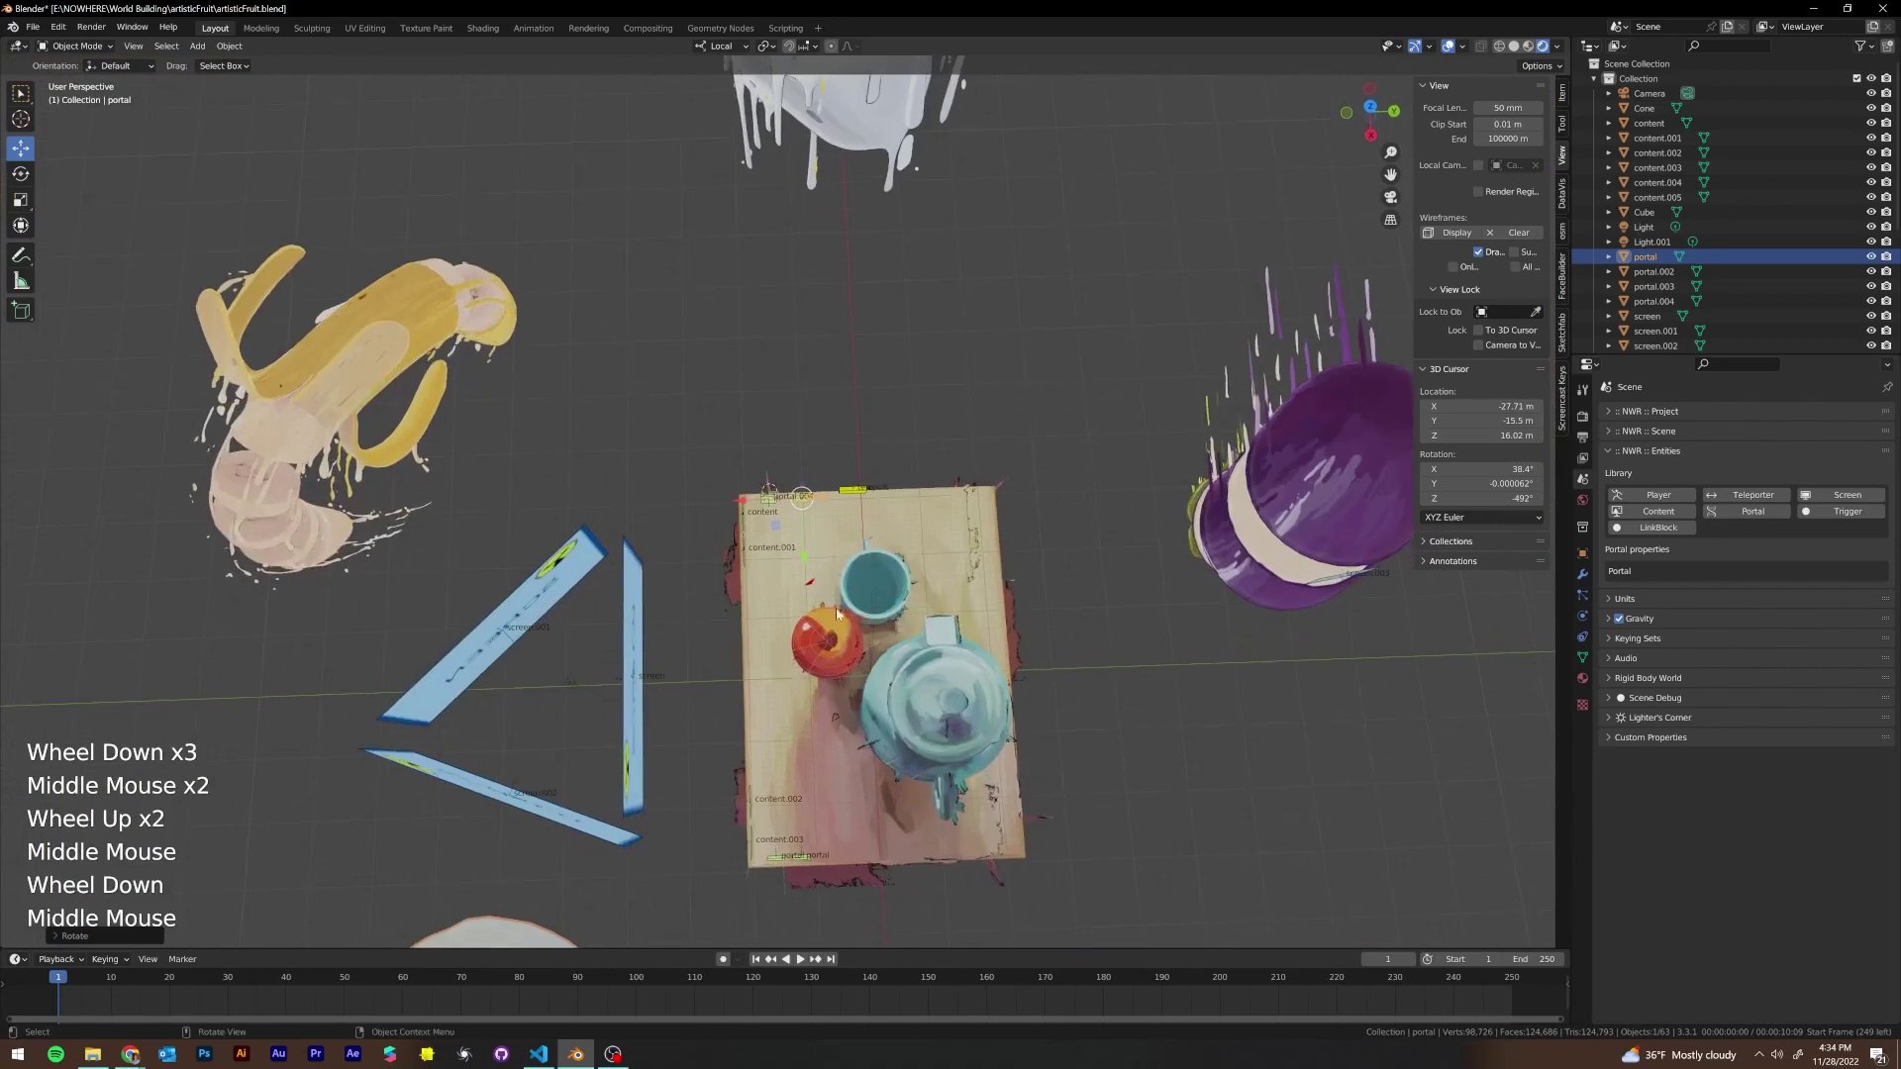
left_click_drag(742, 501, 734, 499)
scroll(877, 560, "up", 2)
middle_click_drag(877, 560, 877, 412)
scroll(871, 489, "down", 2)
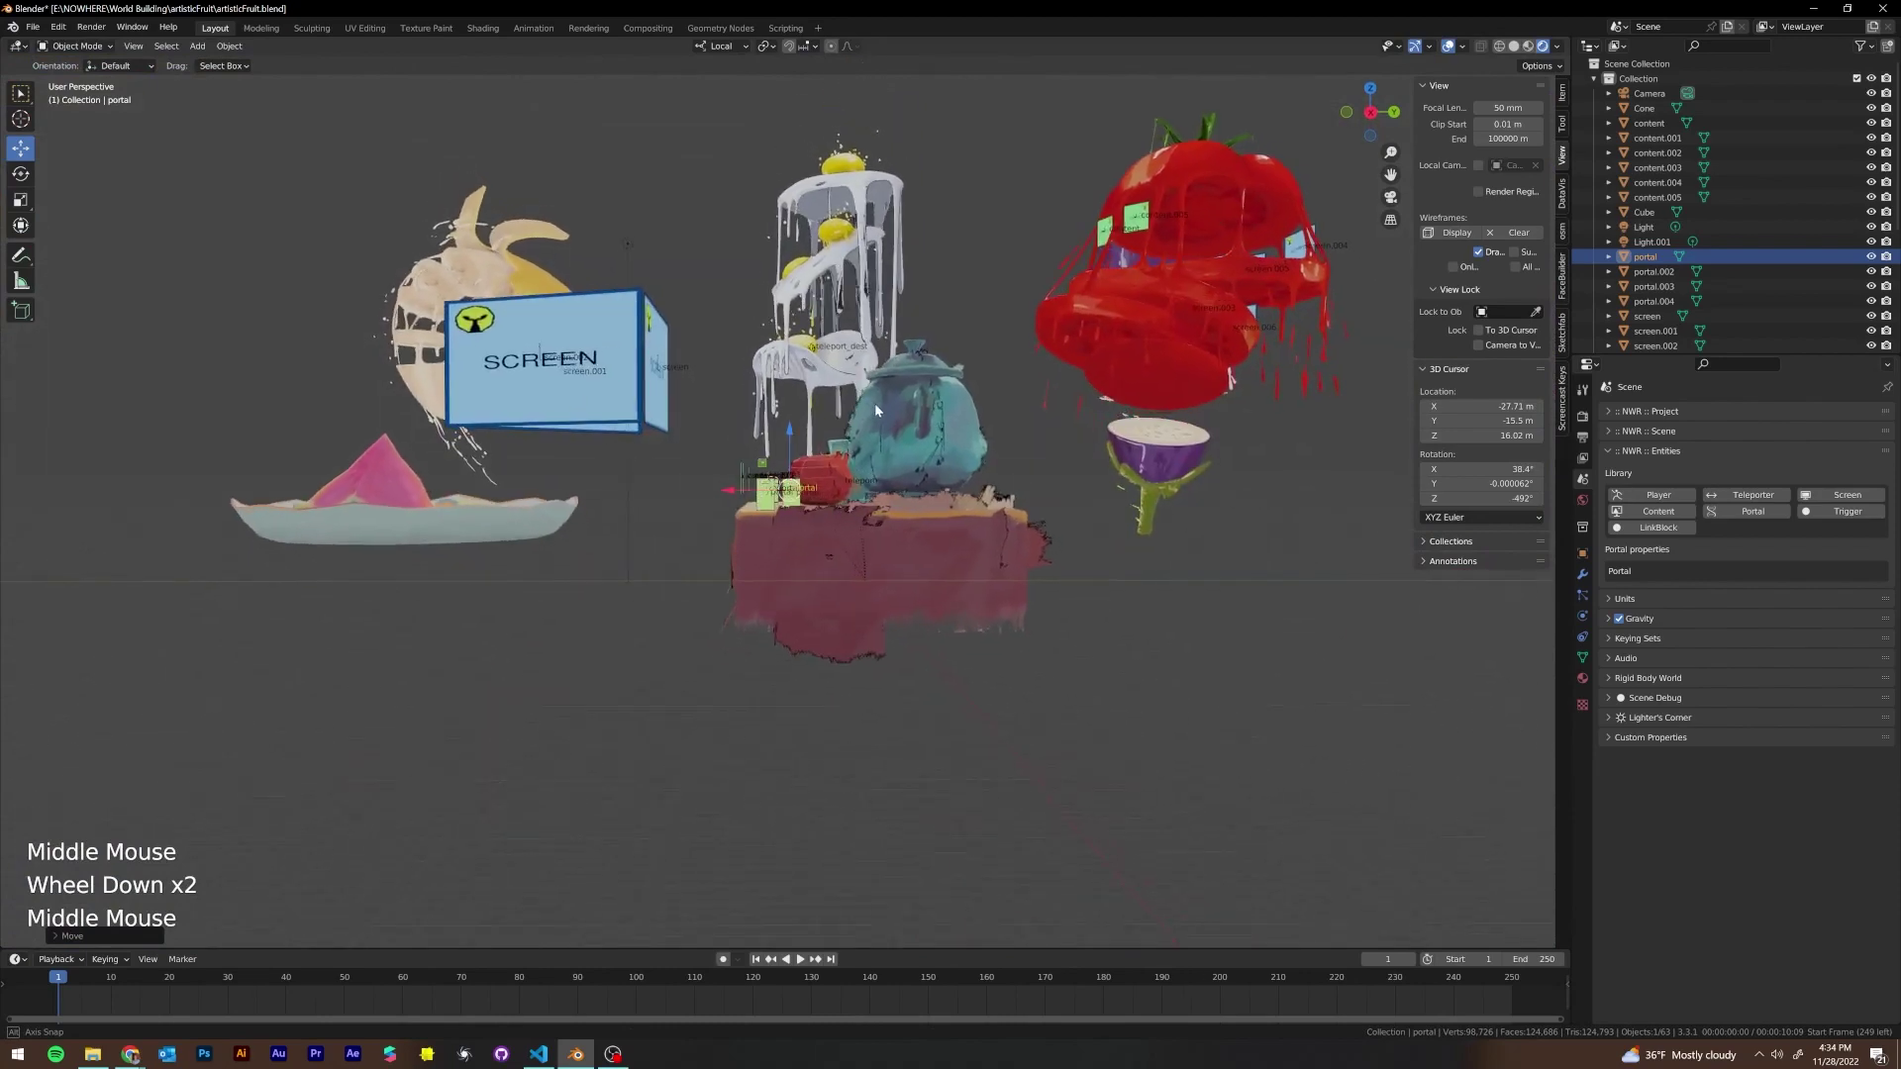
In the right orthographic view, shift the portal beside the teleport trigger along the table edge and lower it onto the tabletop
scroll(877, 412, "up", 1)
left_click(1366, 116)
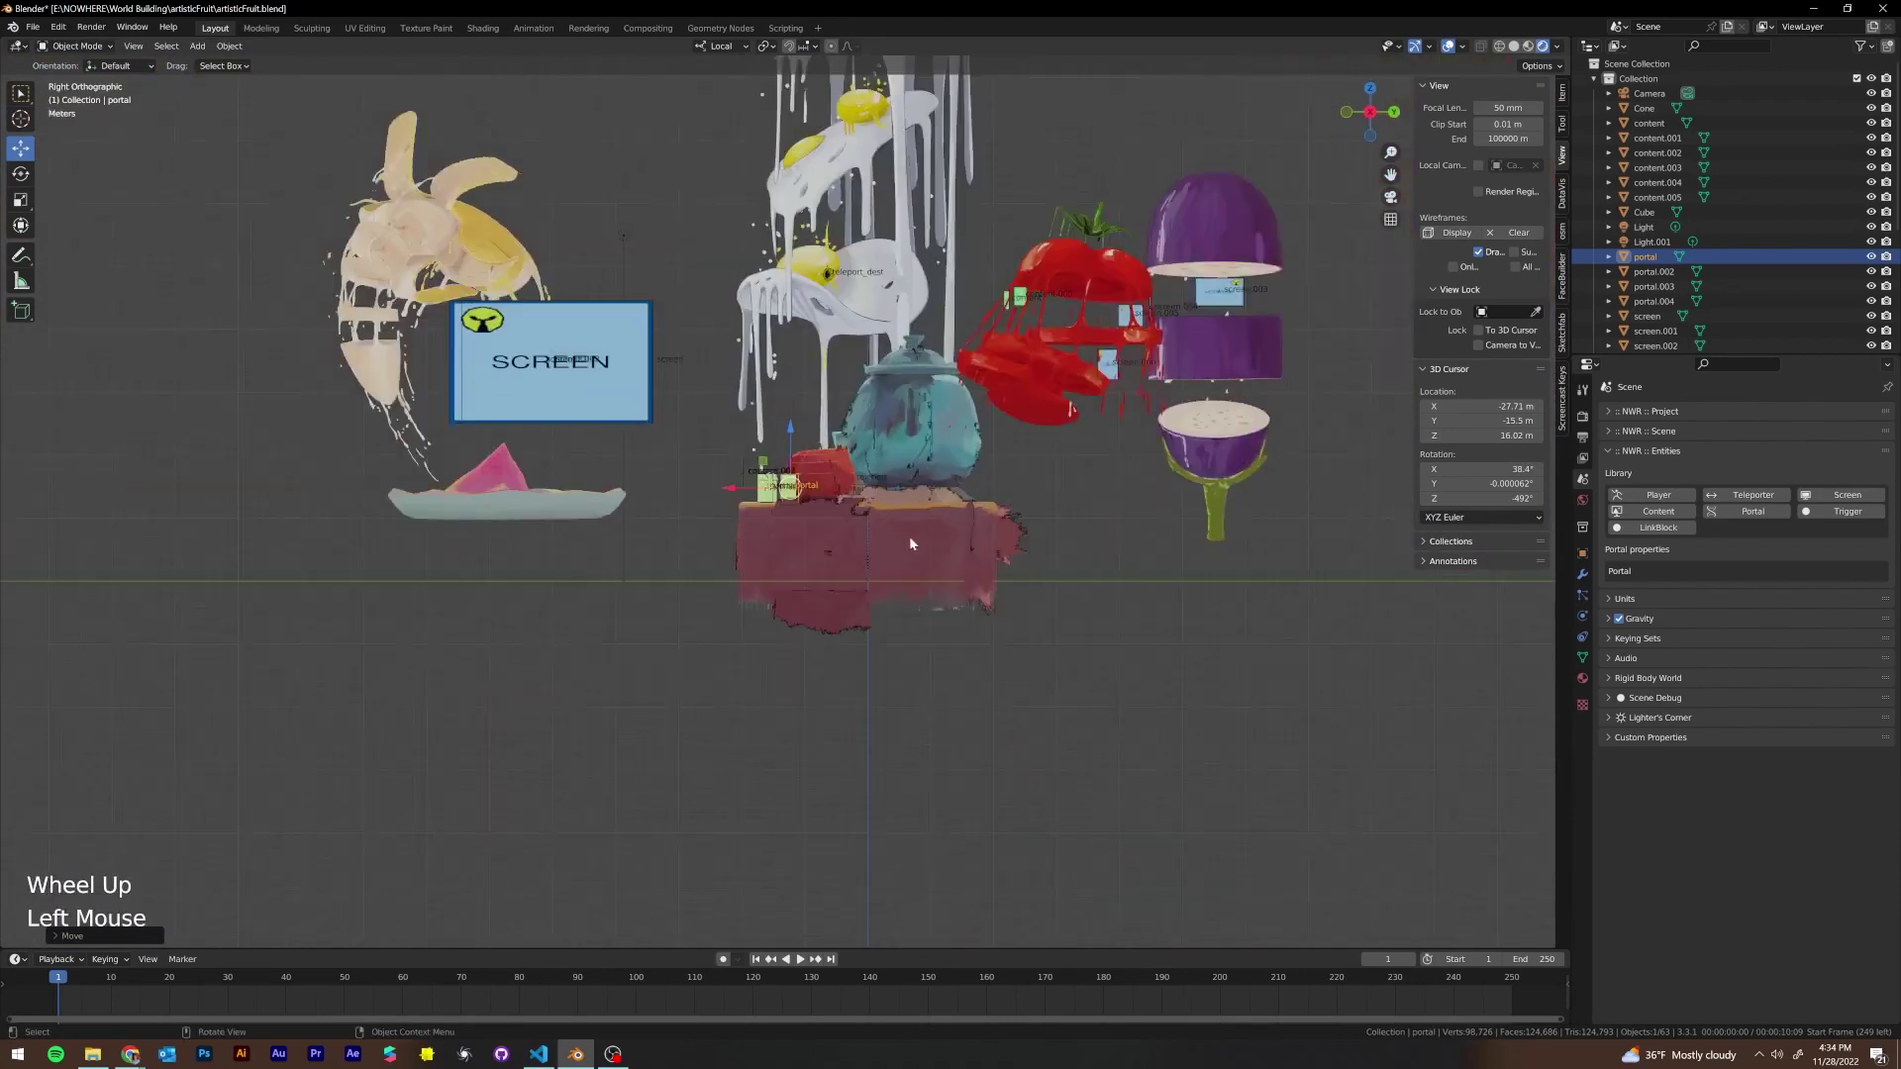
scroll(769, 487, "up", 3)
left_click(792, 416)
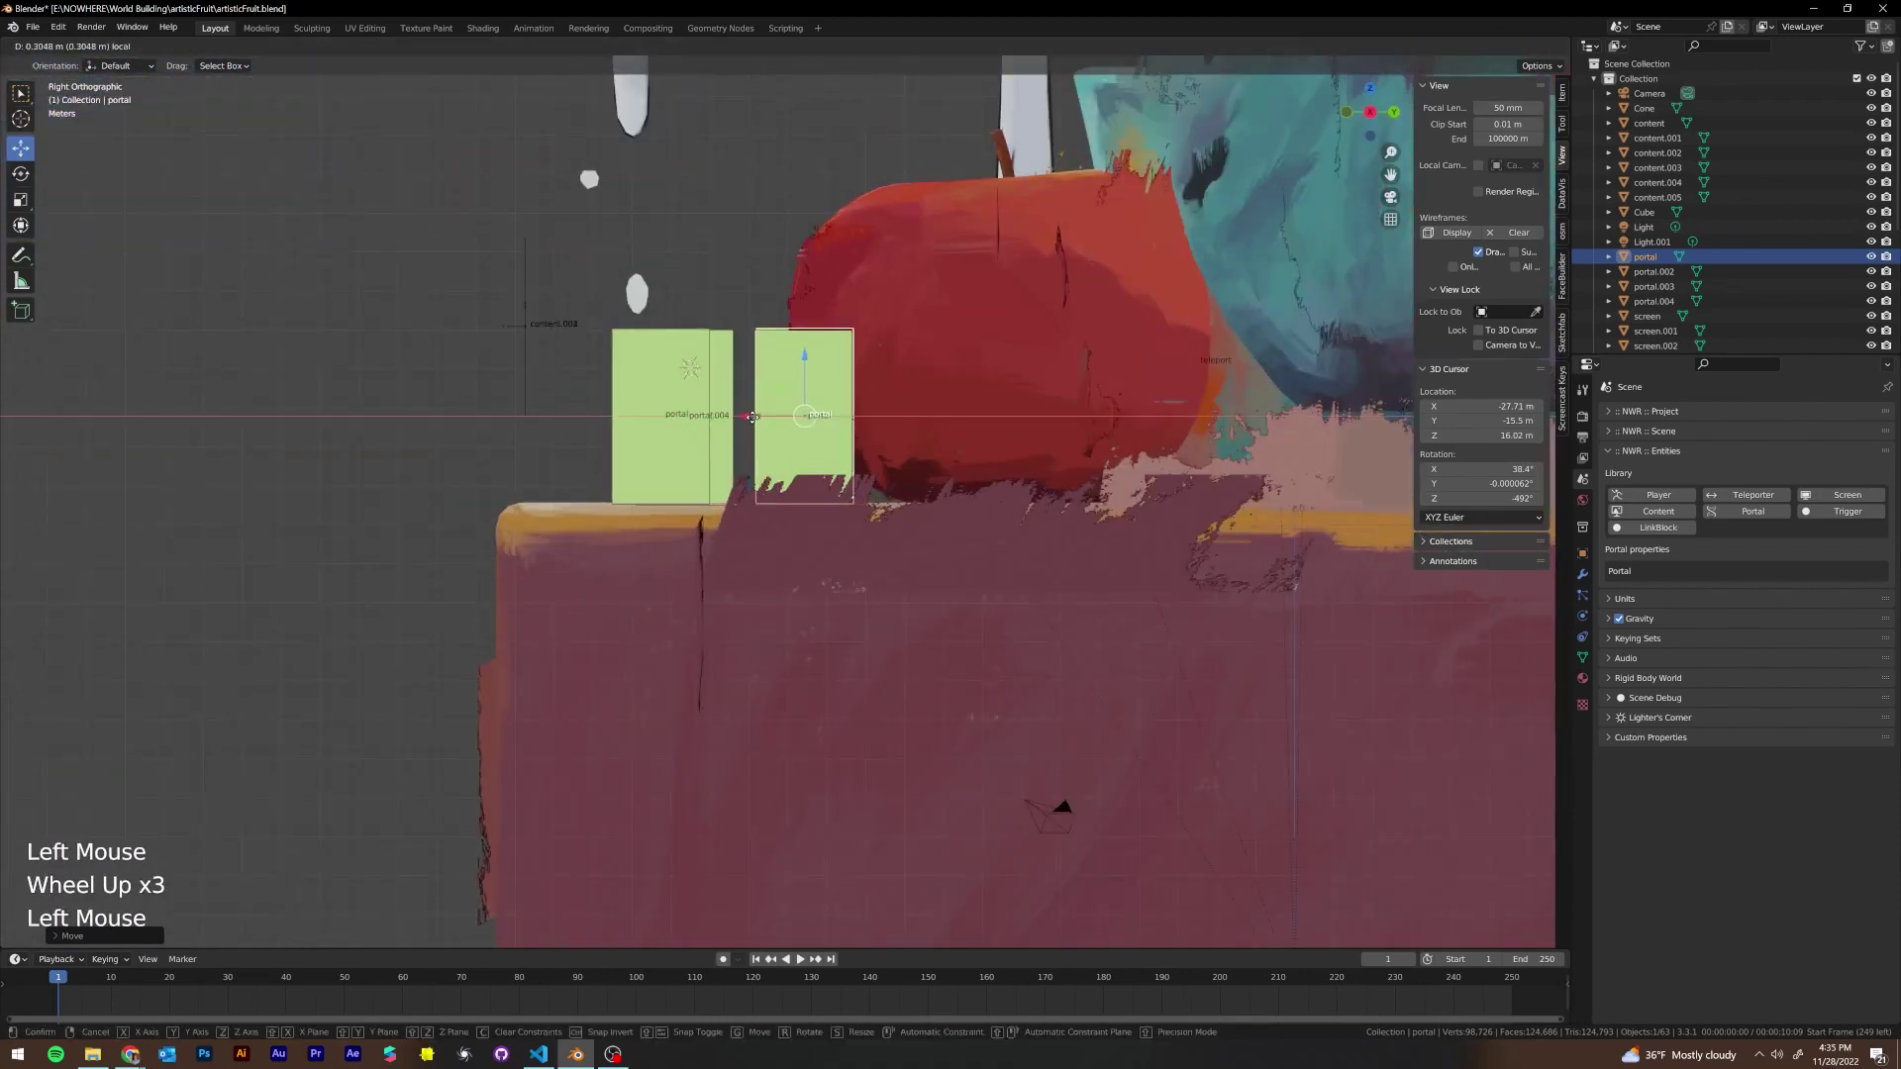
left_click(807, 362)
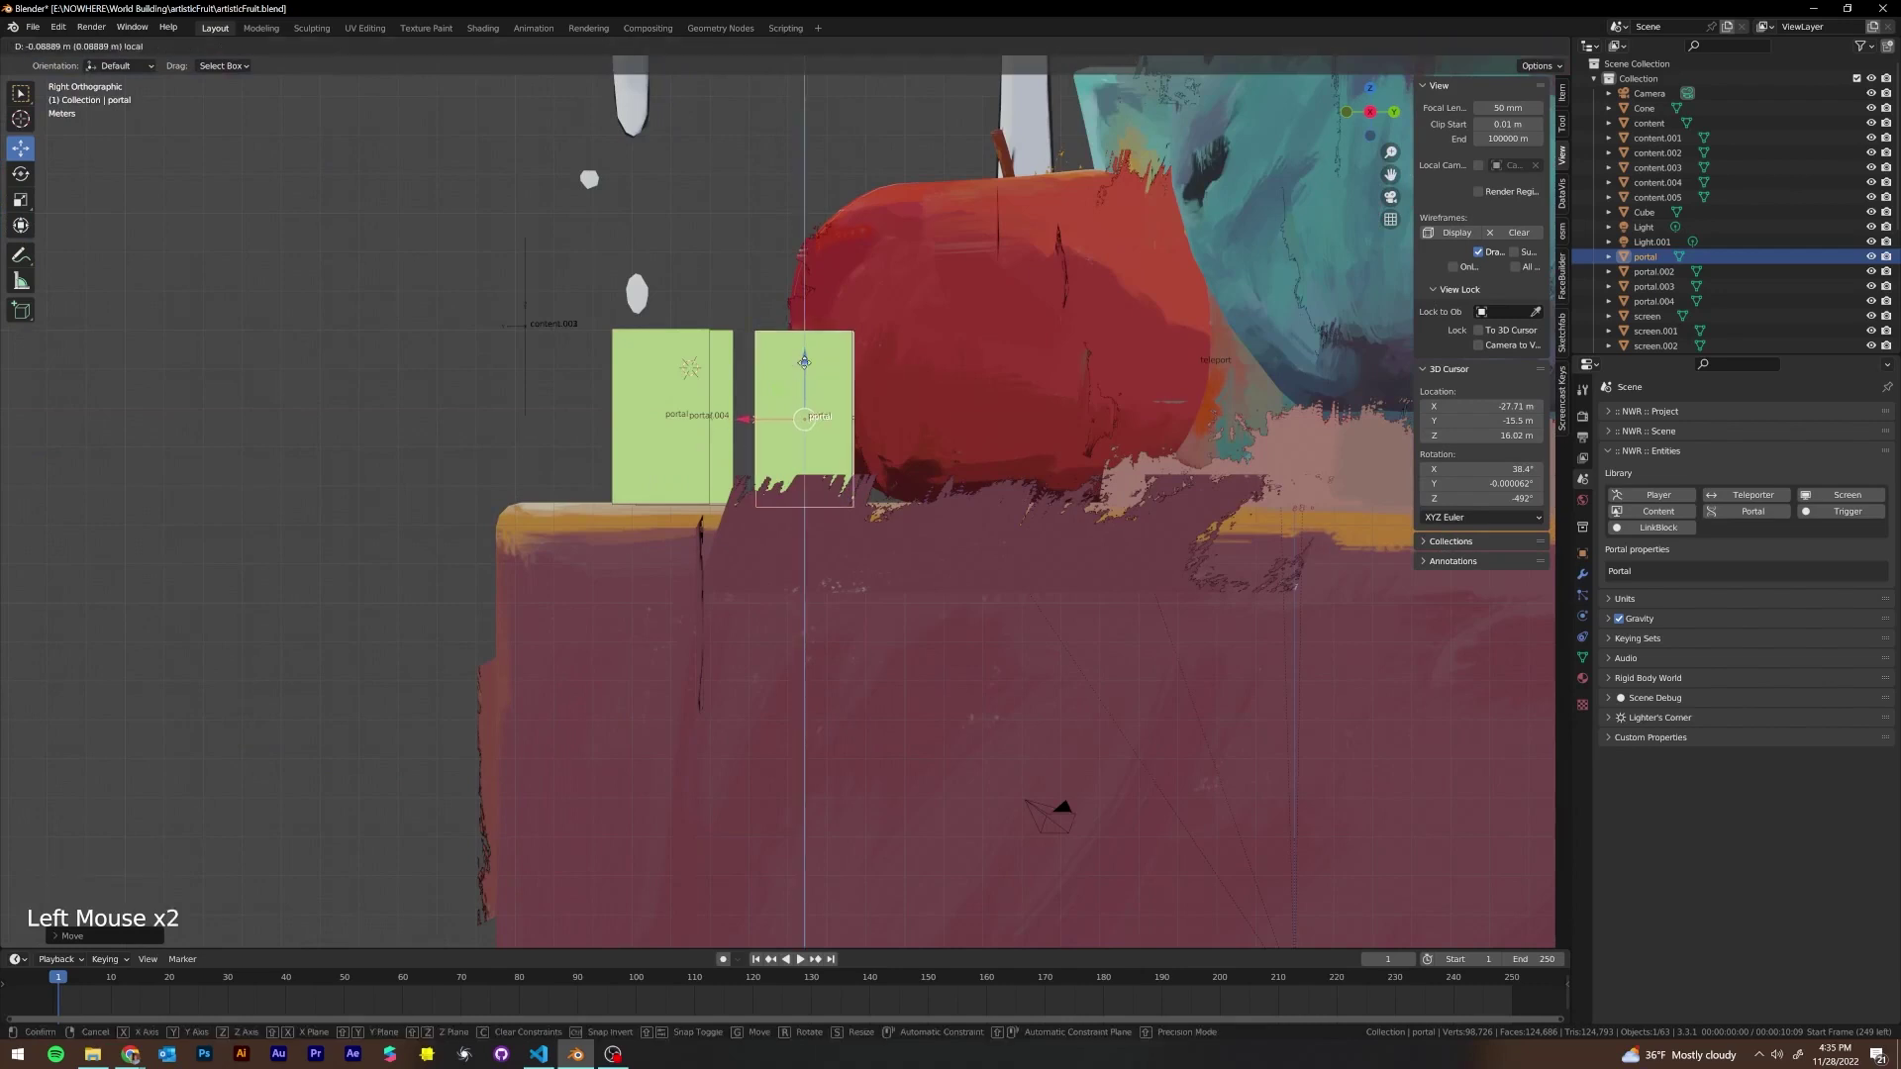
Move the corner portal (portal.004) slightly further toward the table corner, away from the neighbouring portal
left_click(676, 369)
left_click_drag(631, 424, 592, 429)
scroll(592, 429, "up", 2)
middle_click_drag(592, 430, 753, 445)
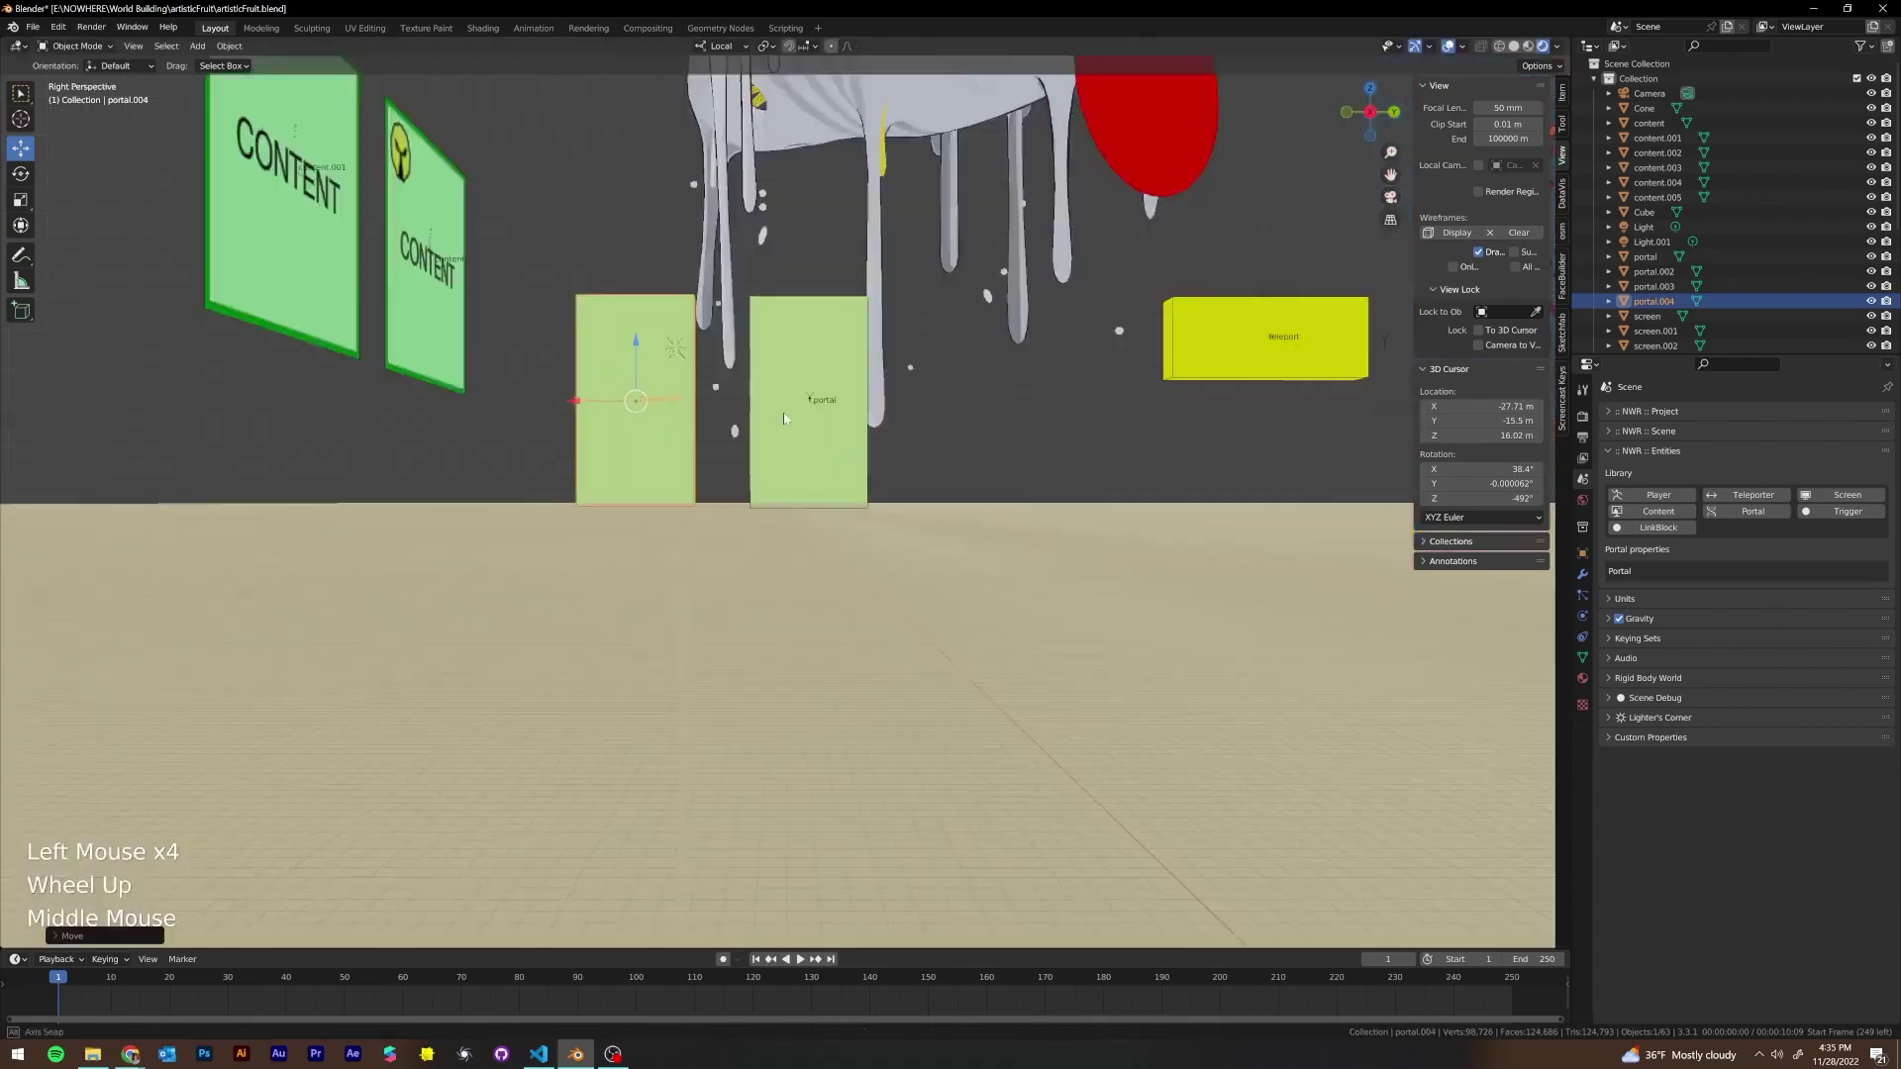
Examine the arrangement of portals, content panels, screens and teleport trigger around the table from several angles
scroll(895, 456, "down", 3)
middle_click_drag(895, 456, 346, 396)
scroll(906, 404, "down", 2)
middle_click_drag(906, 403, 833, 481)
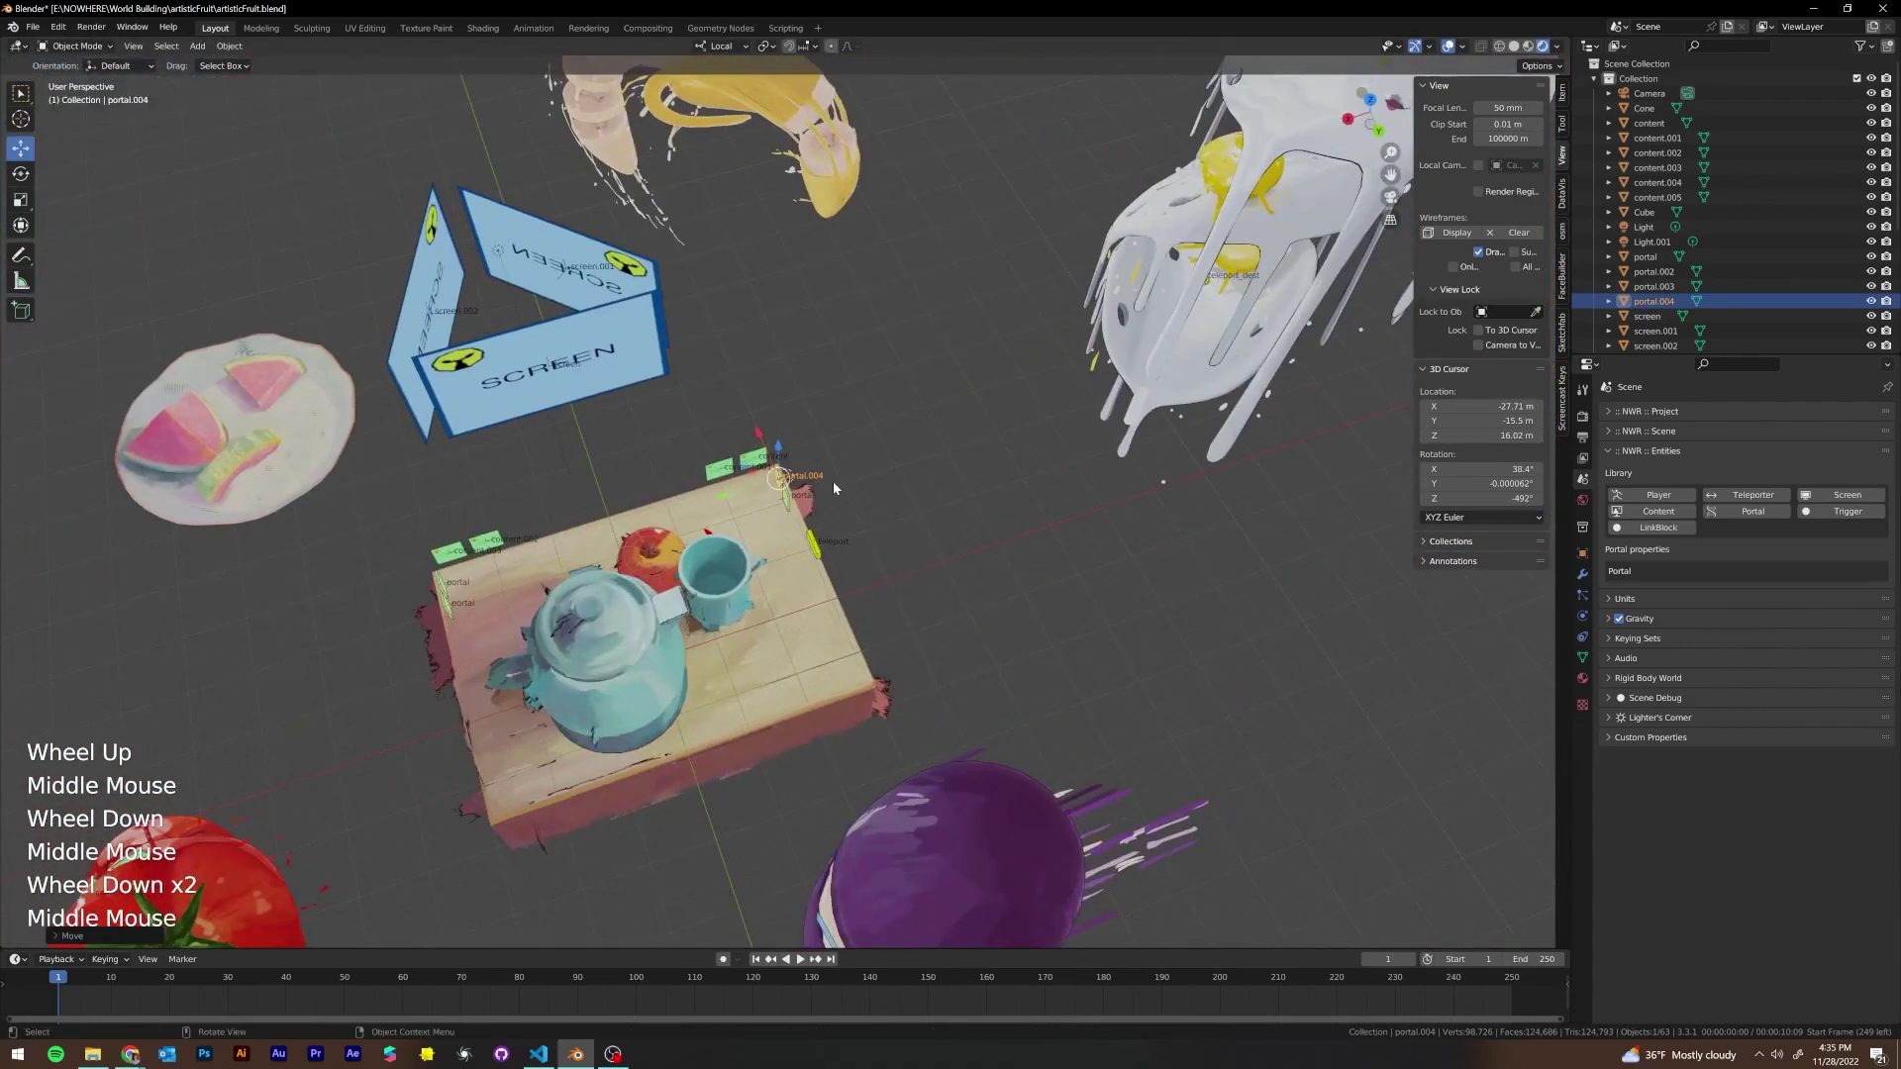
scroll(980, 552, "up", 6)
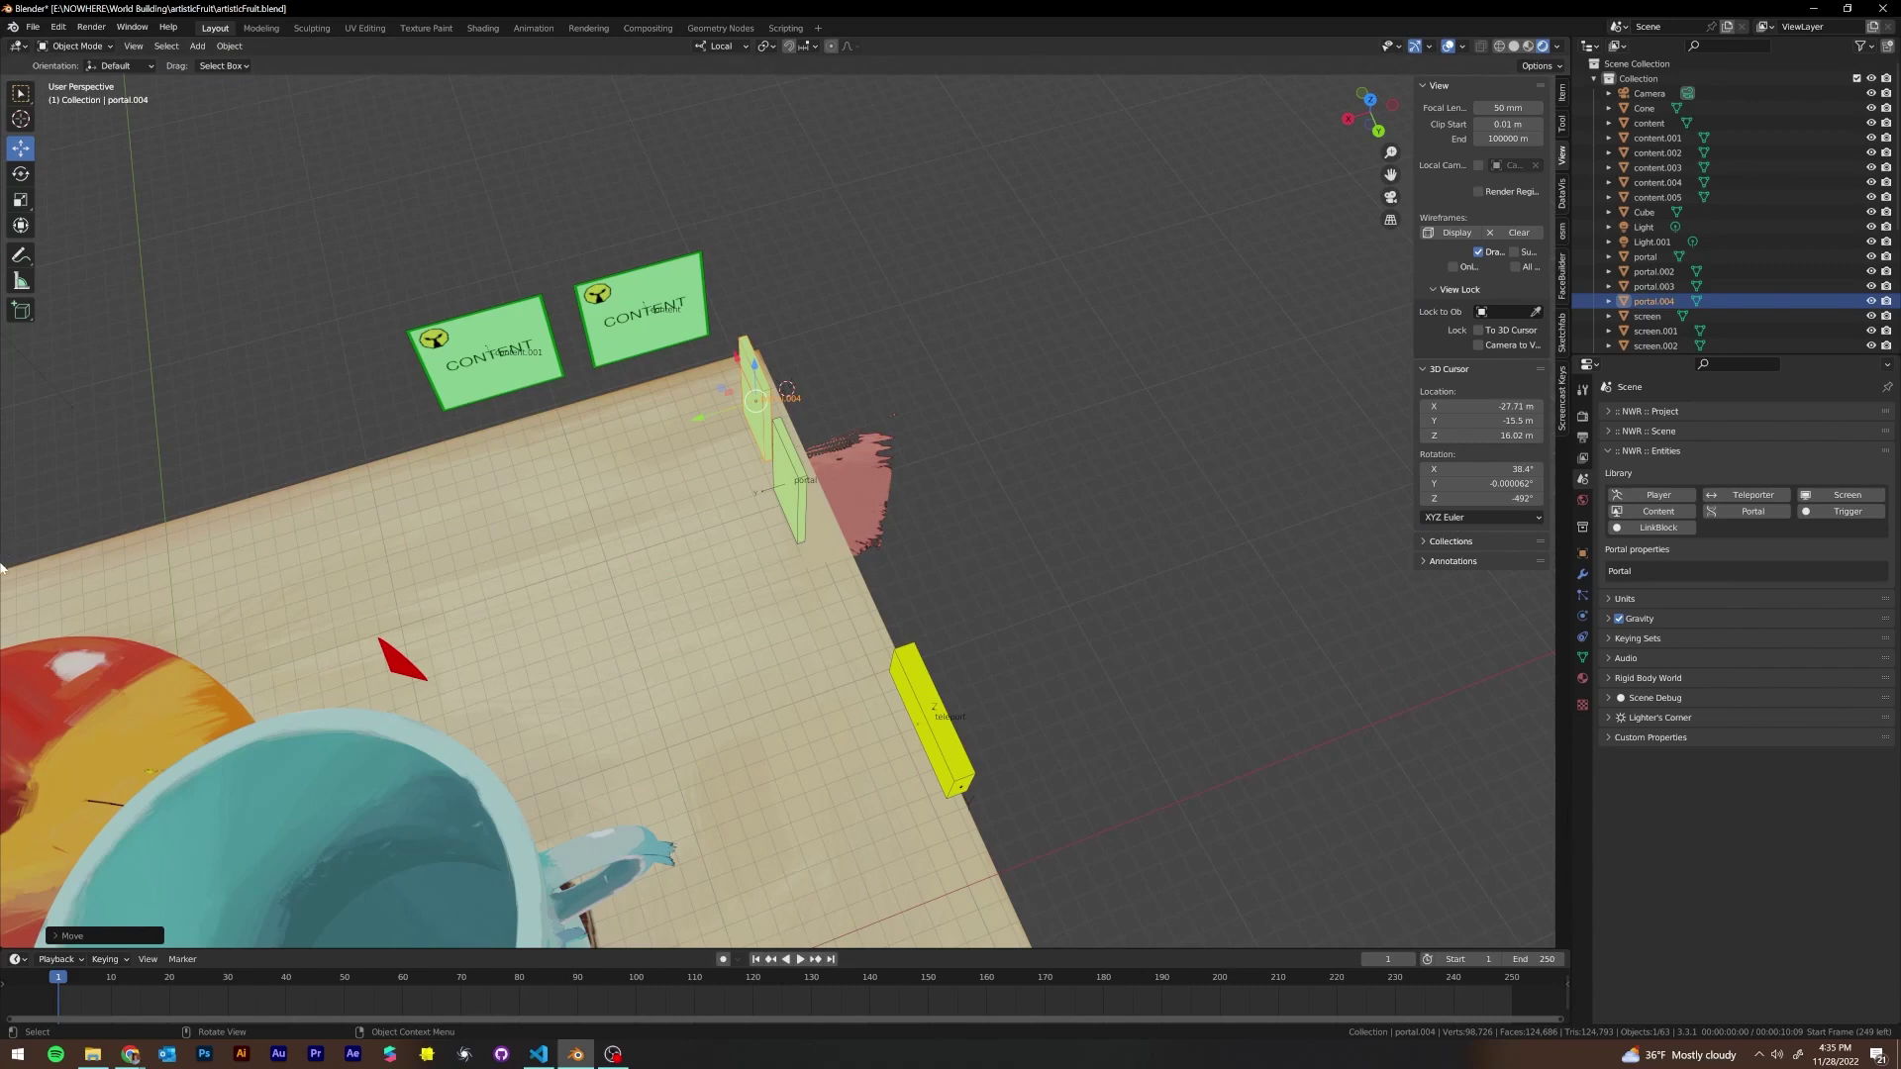
scroll(677, 602, "down", 3)
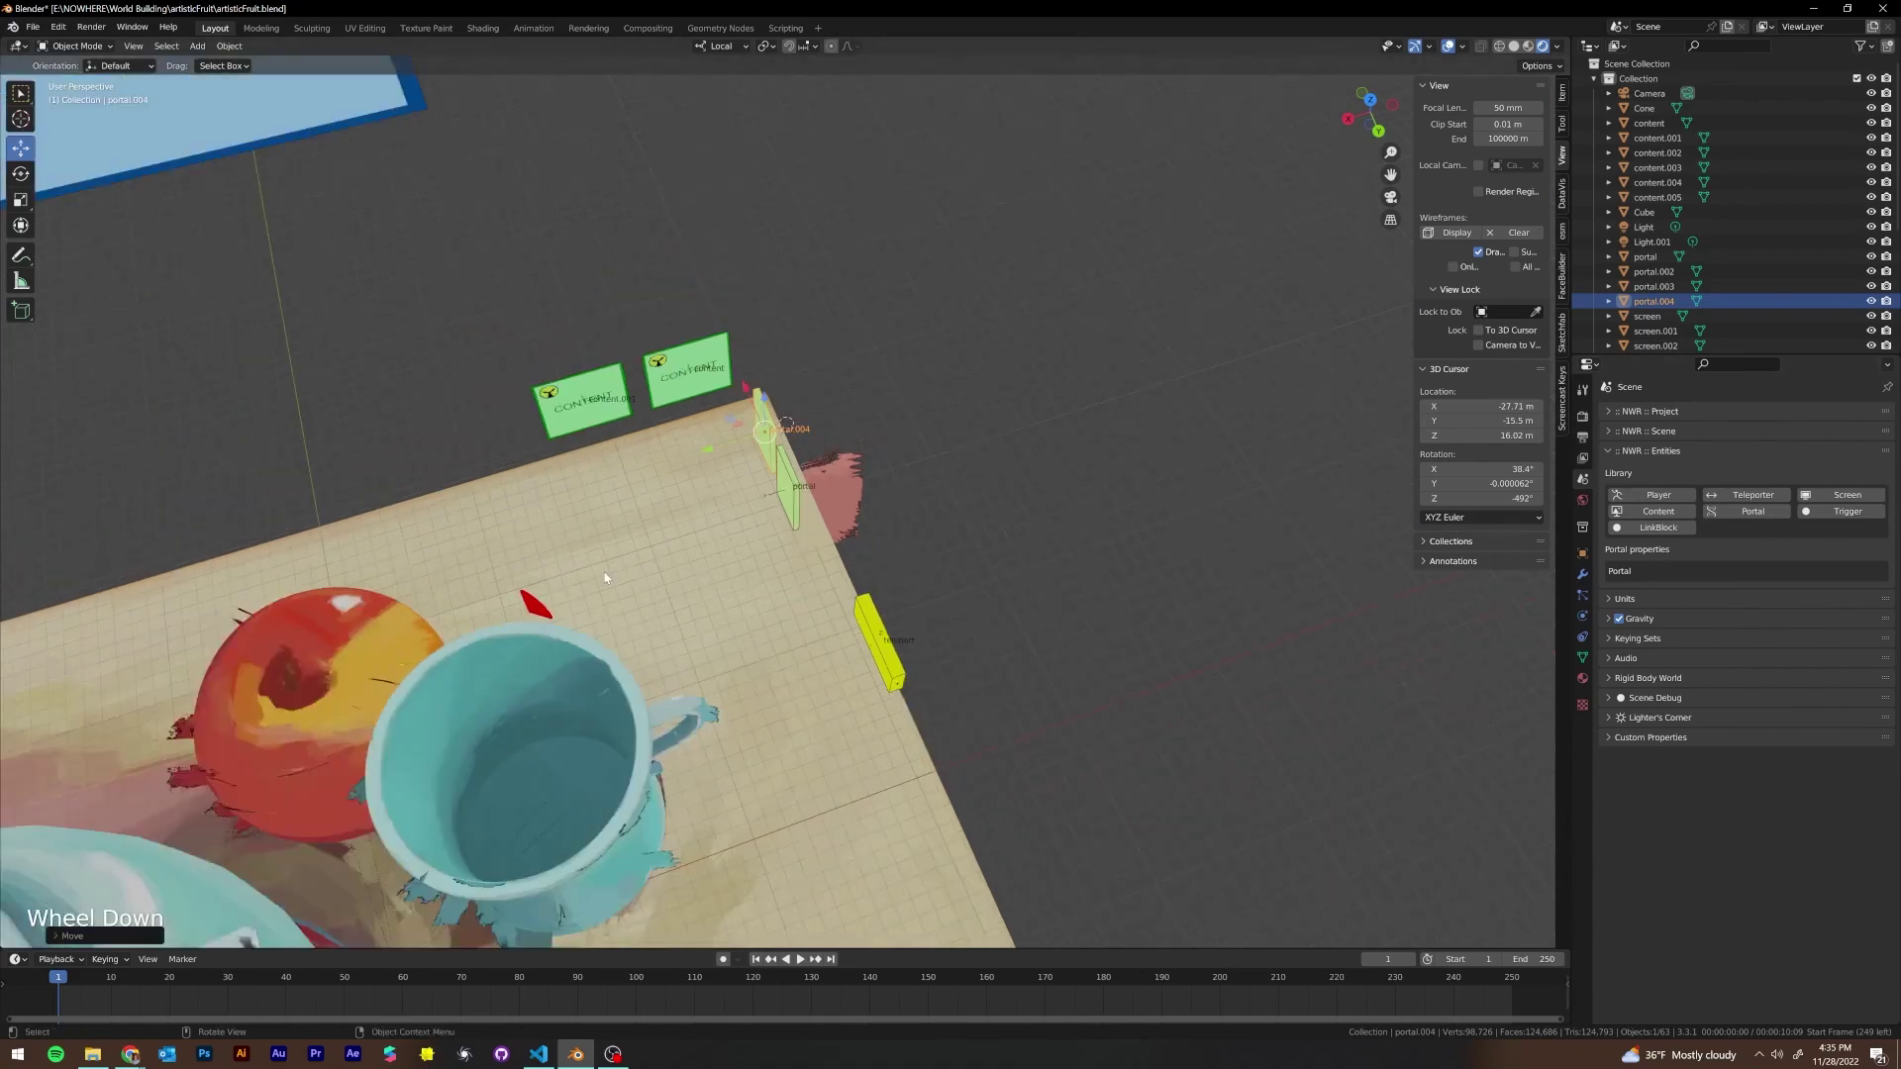
middle_click_drag(569, 568, 699, 489)
scroll(699, 489, "down", 2)
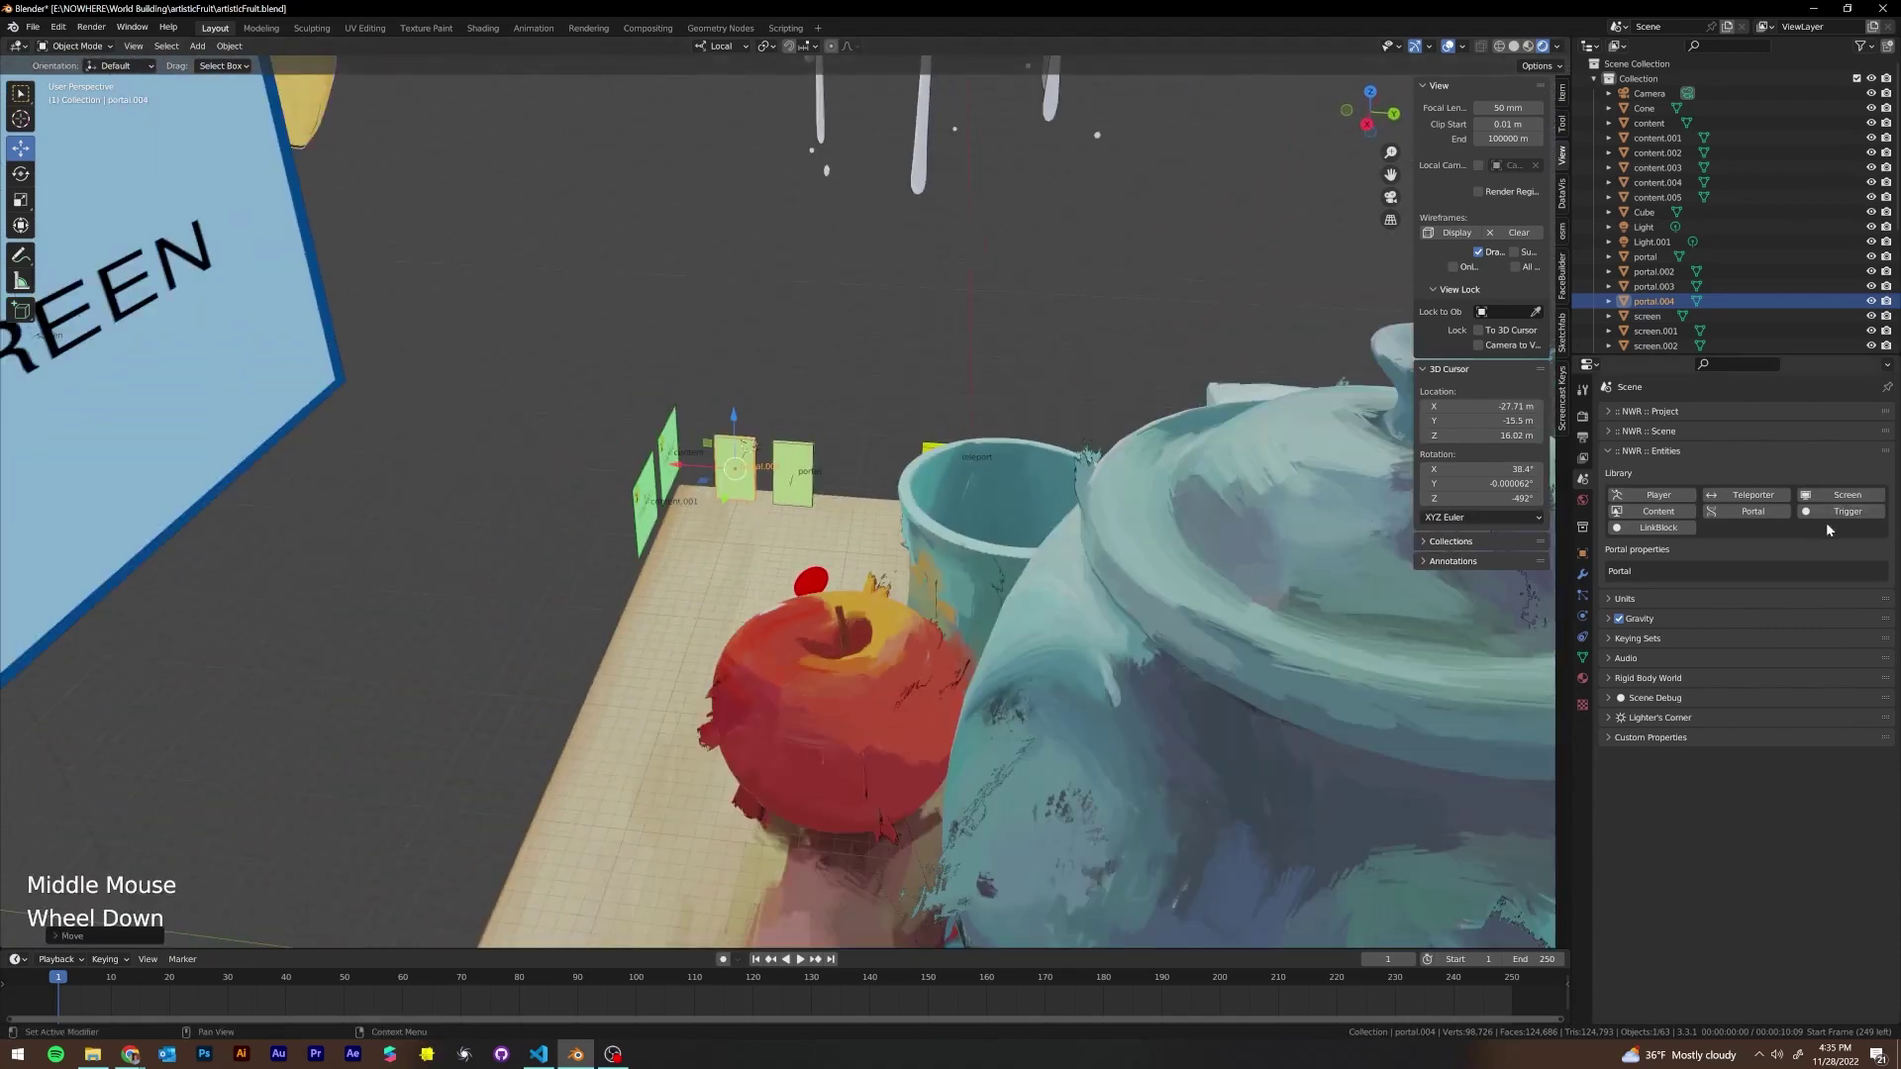
middle_click_drag(574, 436, 328, 411)
middle_click_drag(603, 377, 763, 352)
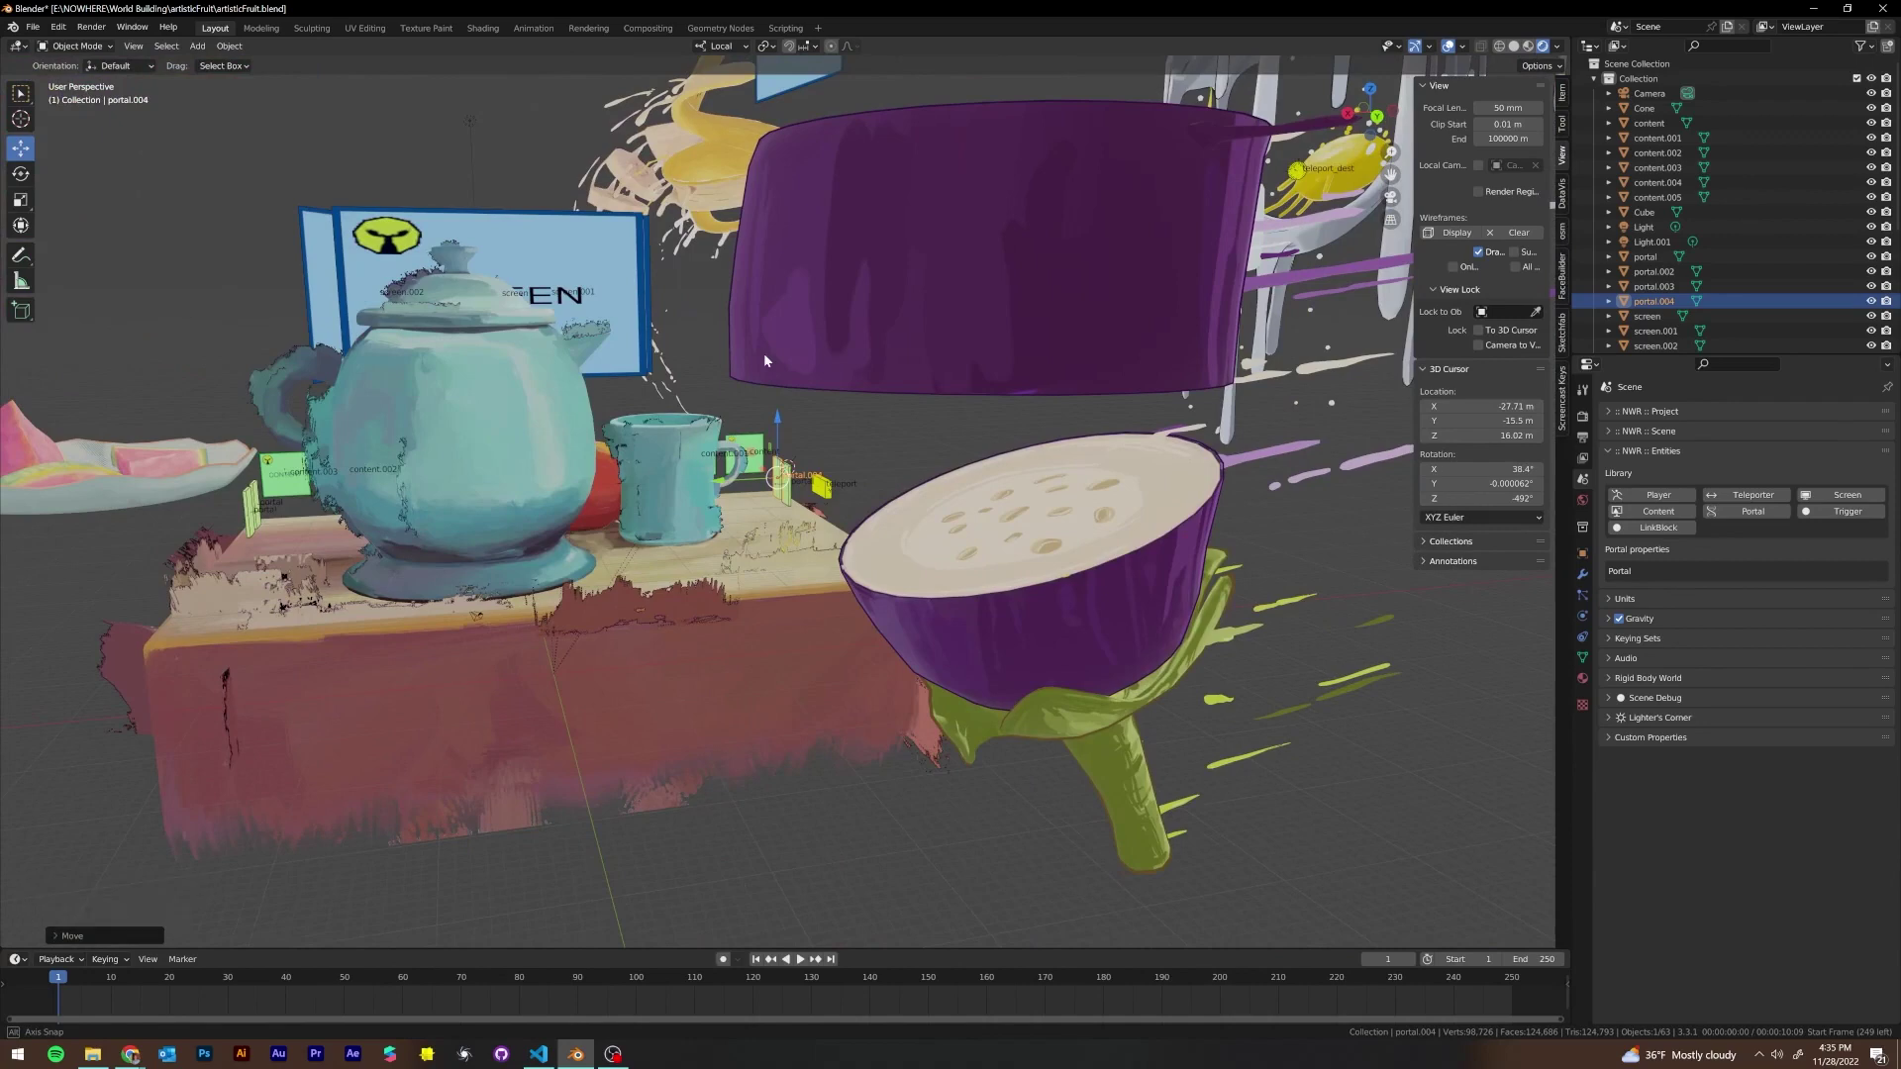
mouse_move(764, 352)
middle_mouse_down()
mouse_move(916, 430)
mouse_move(743, 314)
mouse_move(973, 334)
mouse_move(762, 348)
middle_mouse_up()
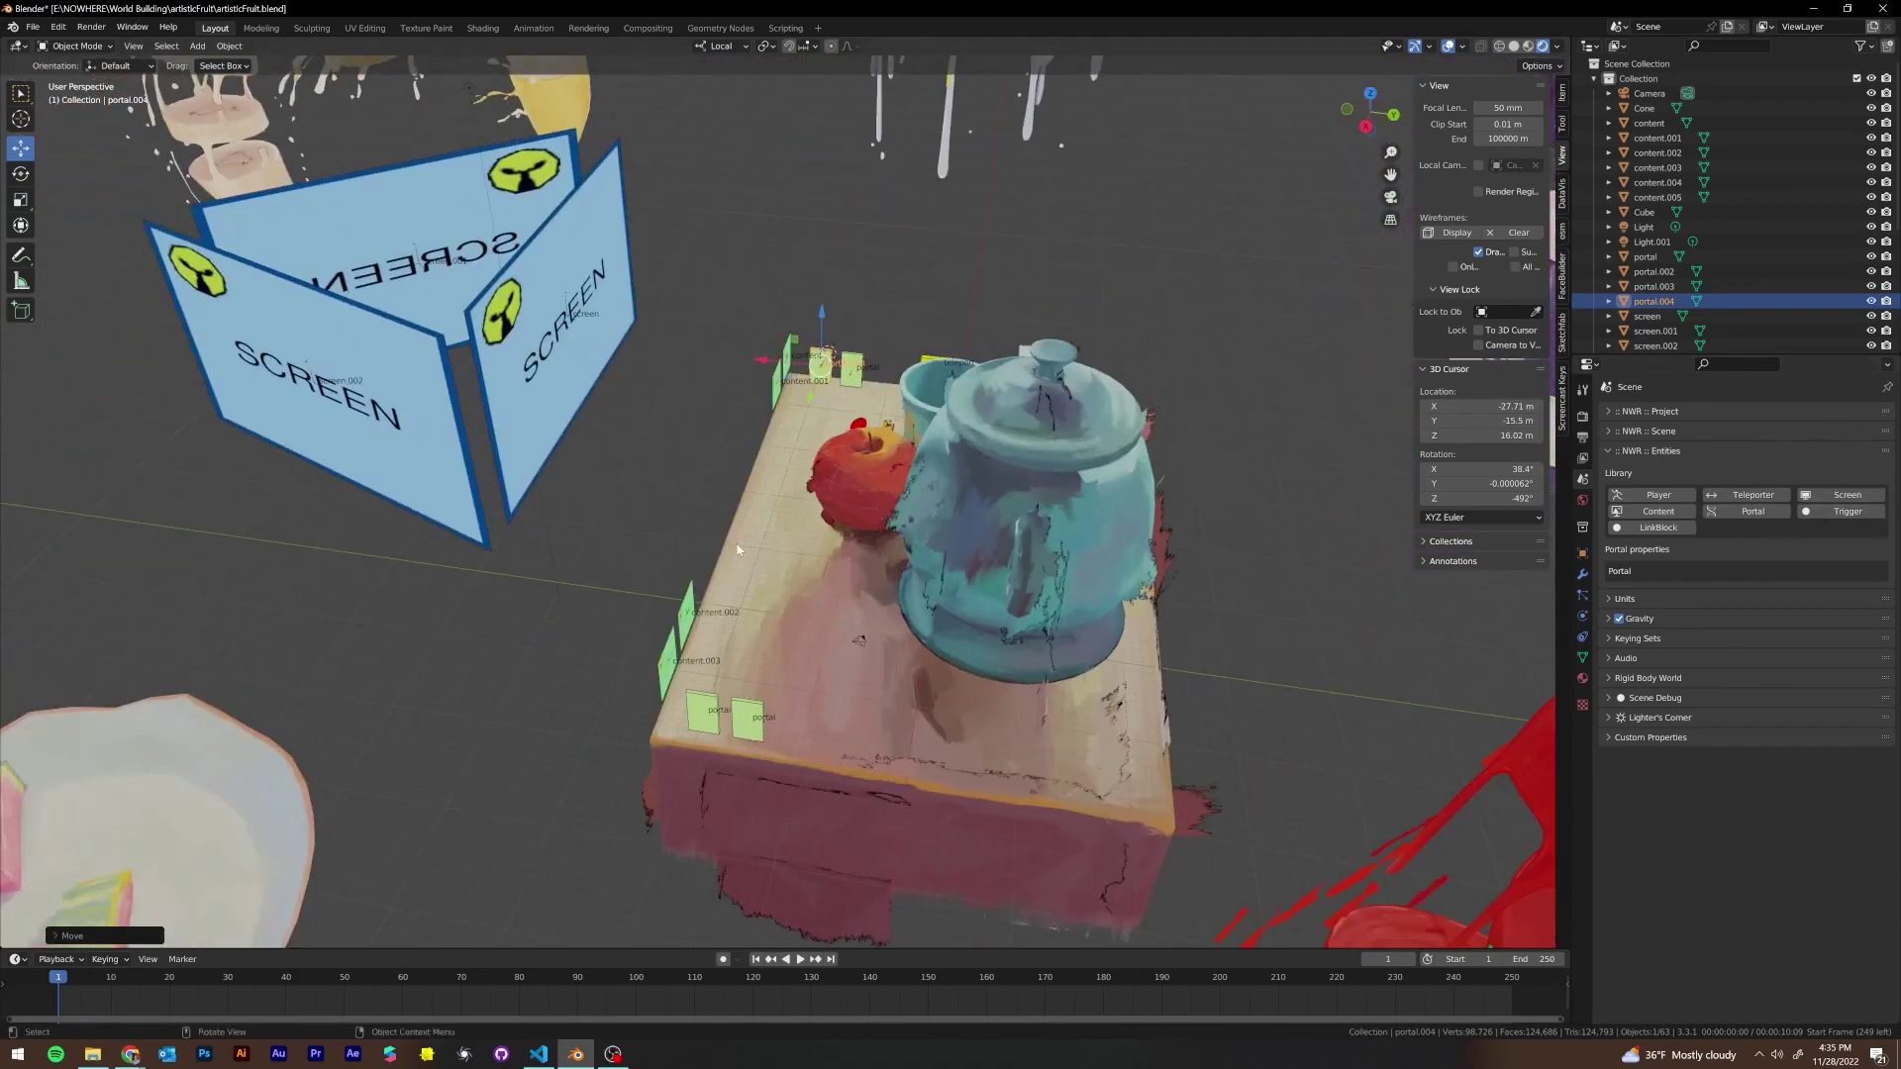
Place the 3D cursor on the tabletop near the apple and add an NWR Trigger entity there
left_click(21, 118)
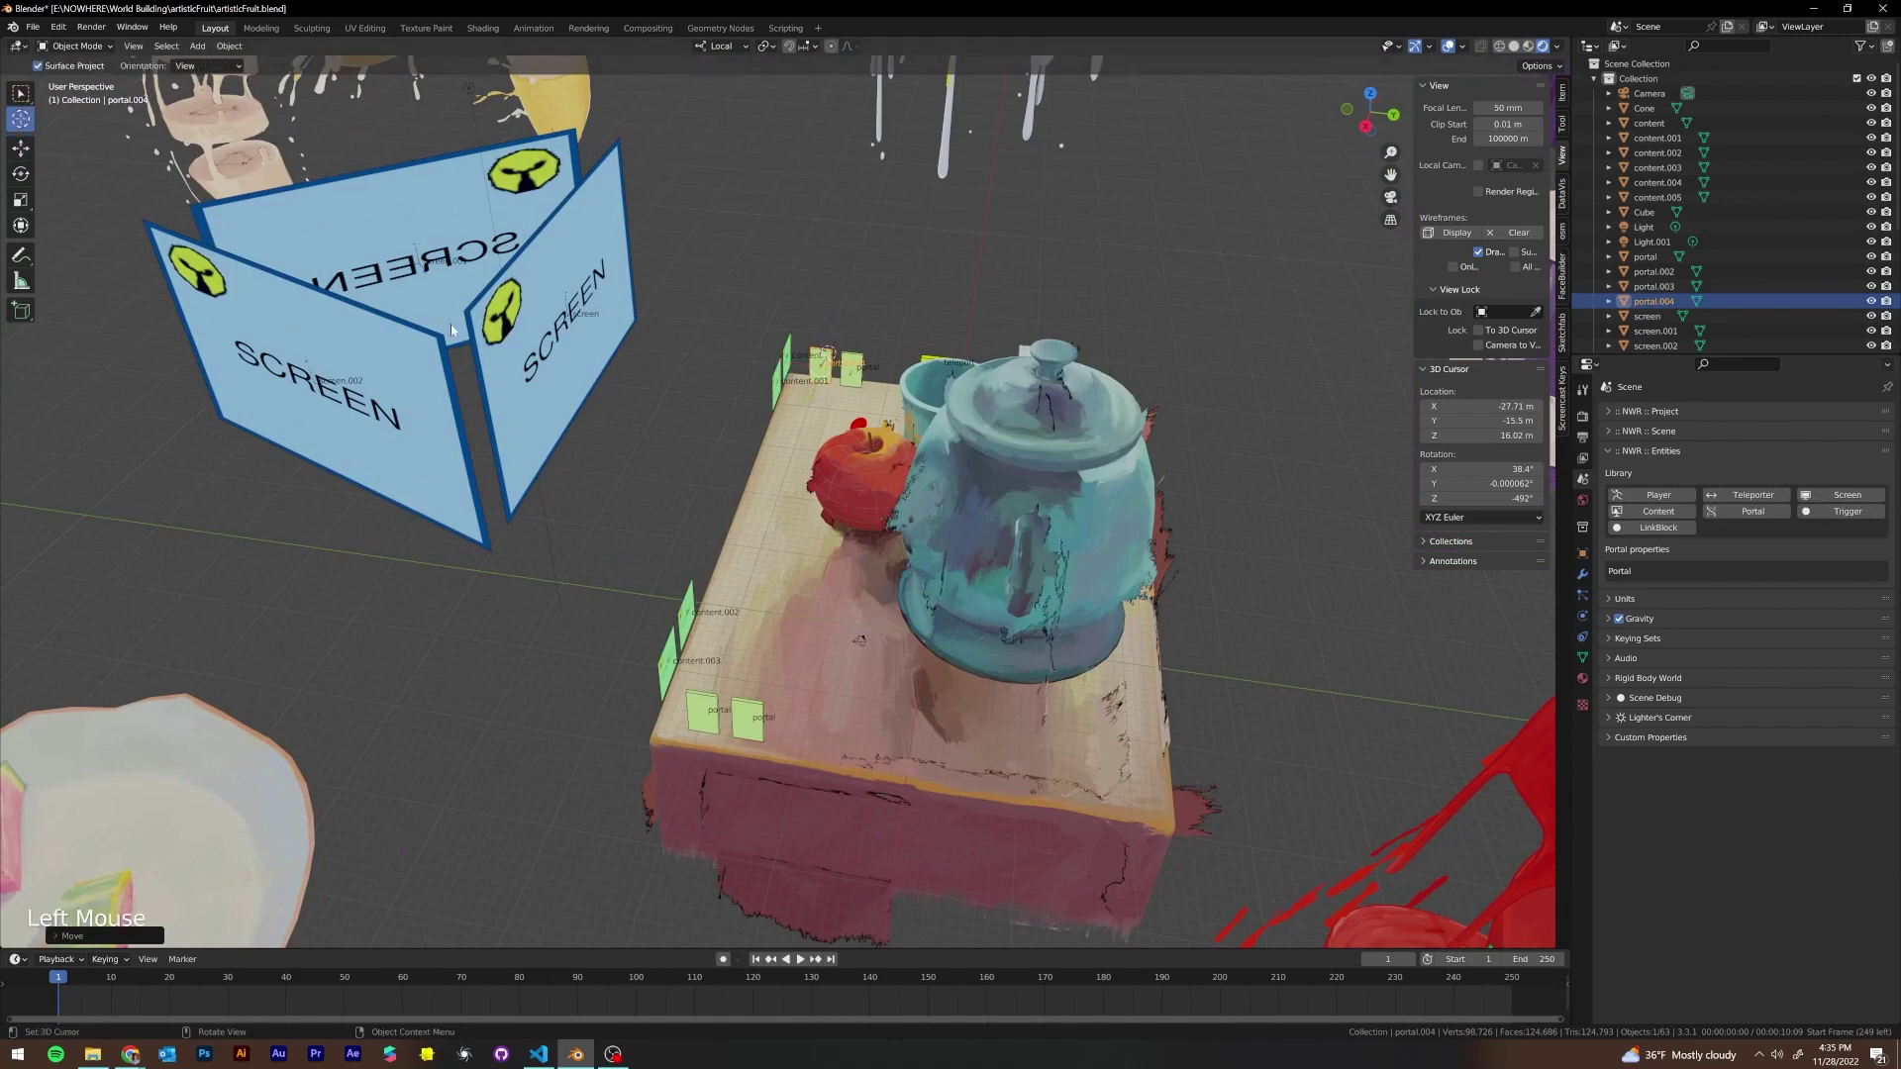
left_click(767, 521)
left_click(1847, 512)
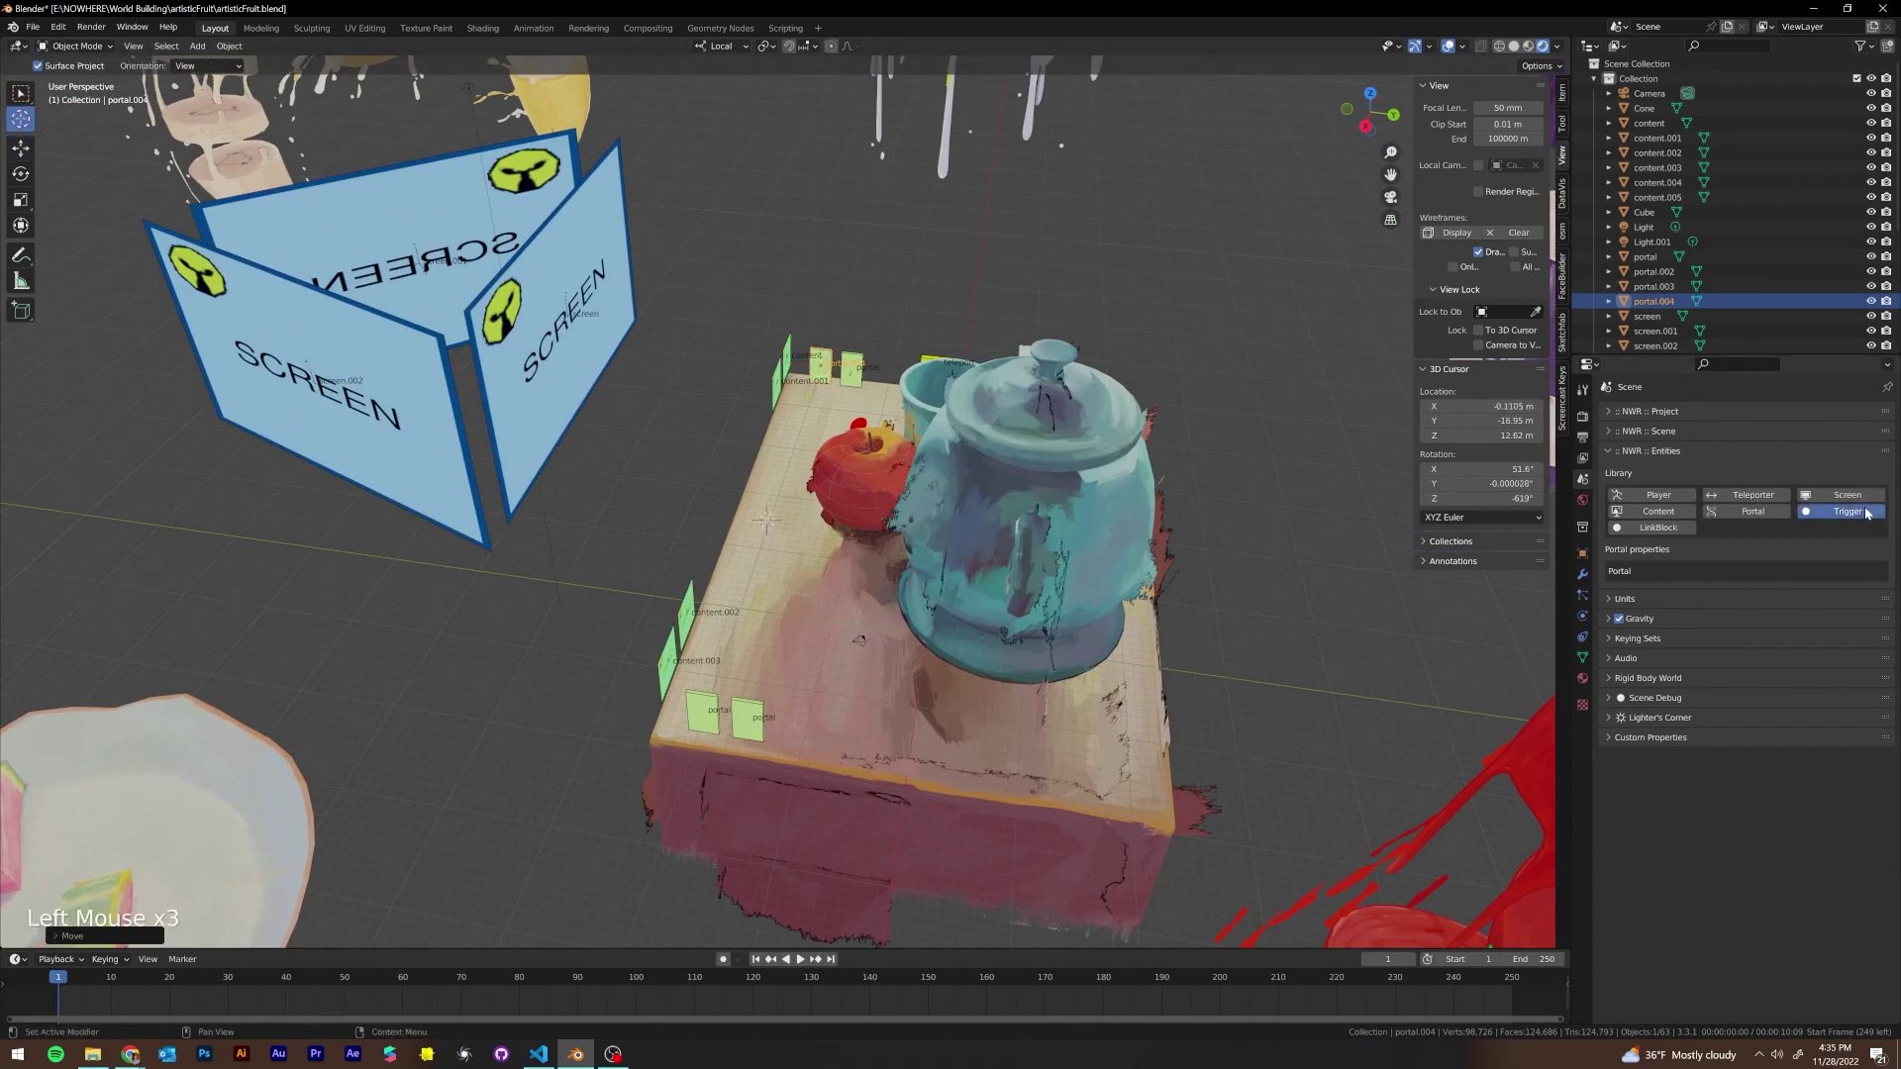
middle_click_drag(644, 439, 1107, 624)
scroll(1107, 624, "up", 3)
key("KP_Decimal")
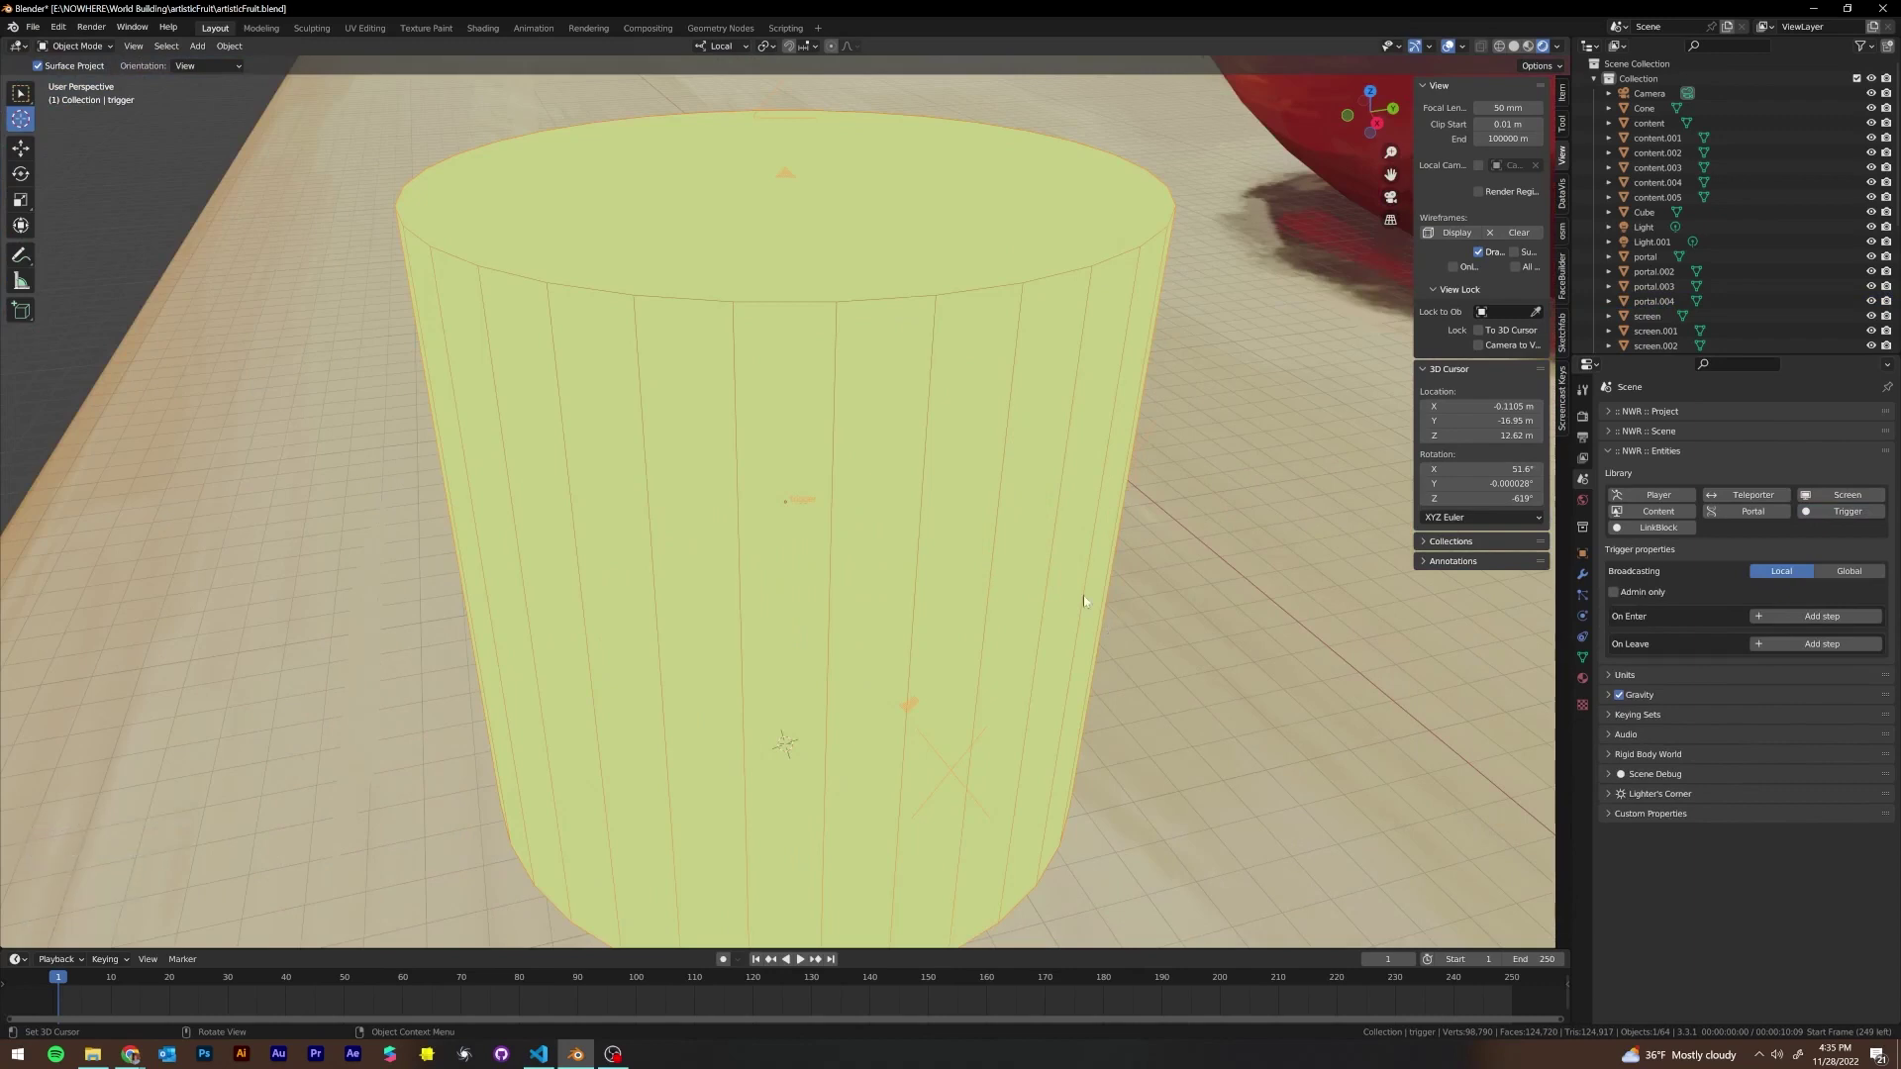
scroll(851, 601, "down", 2)
middle_click_drag(851, 602, 792, 527)
scroll(782, 537, "down", 2)
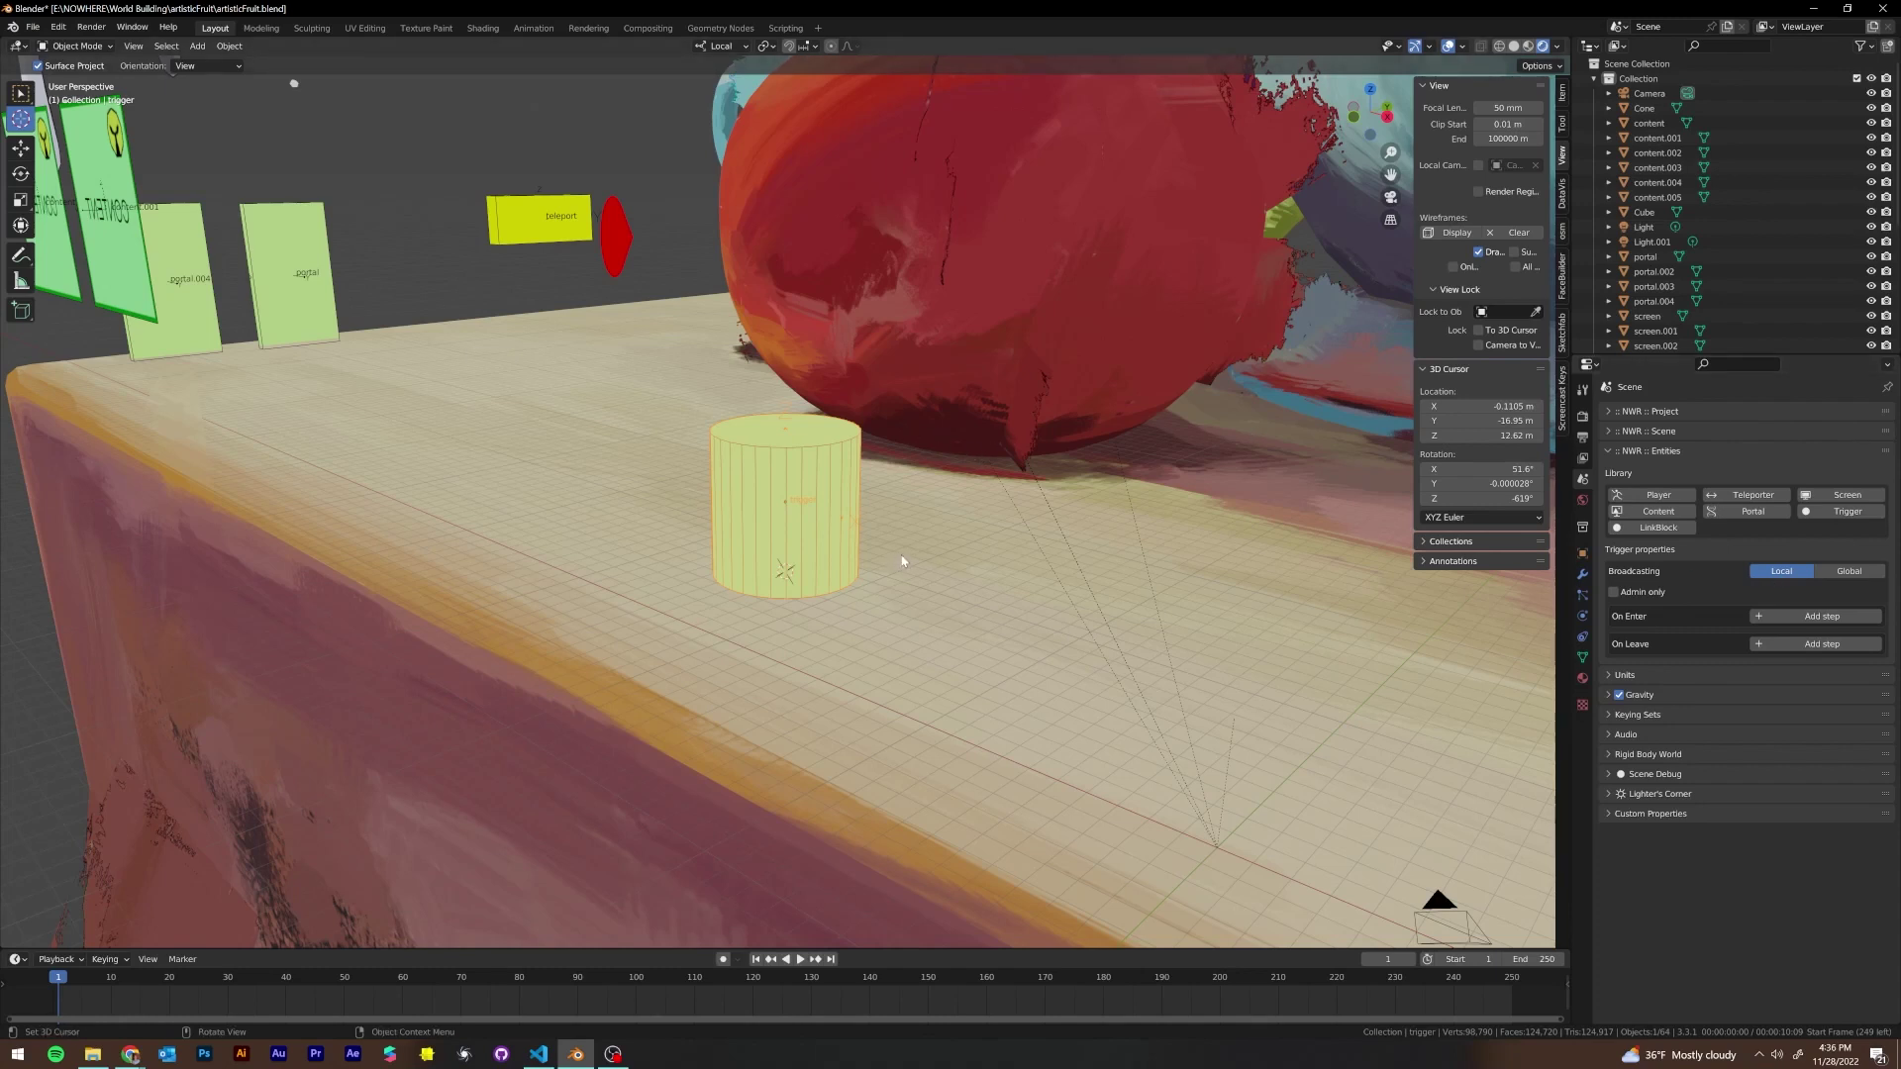
Delete the trigger cylinder and add an NWR LinkBlock entity at the 3D cursor instead
middle_click_drag(942, 426, 845, 463)
key("Delete")
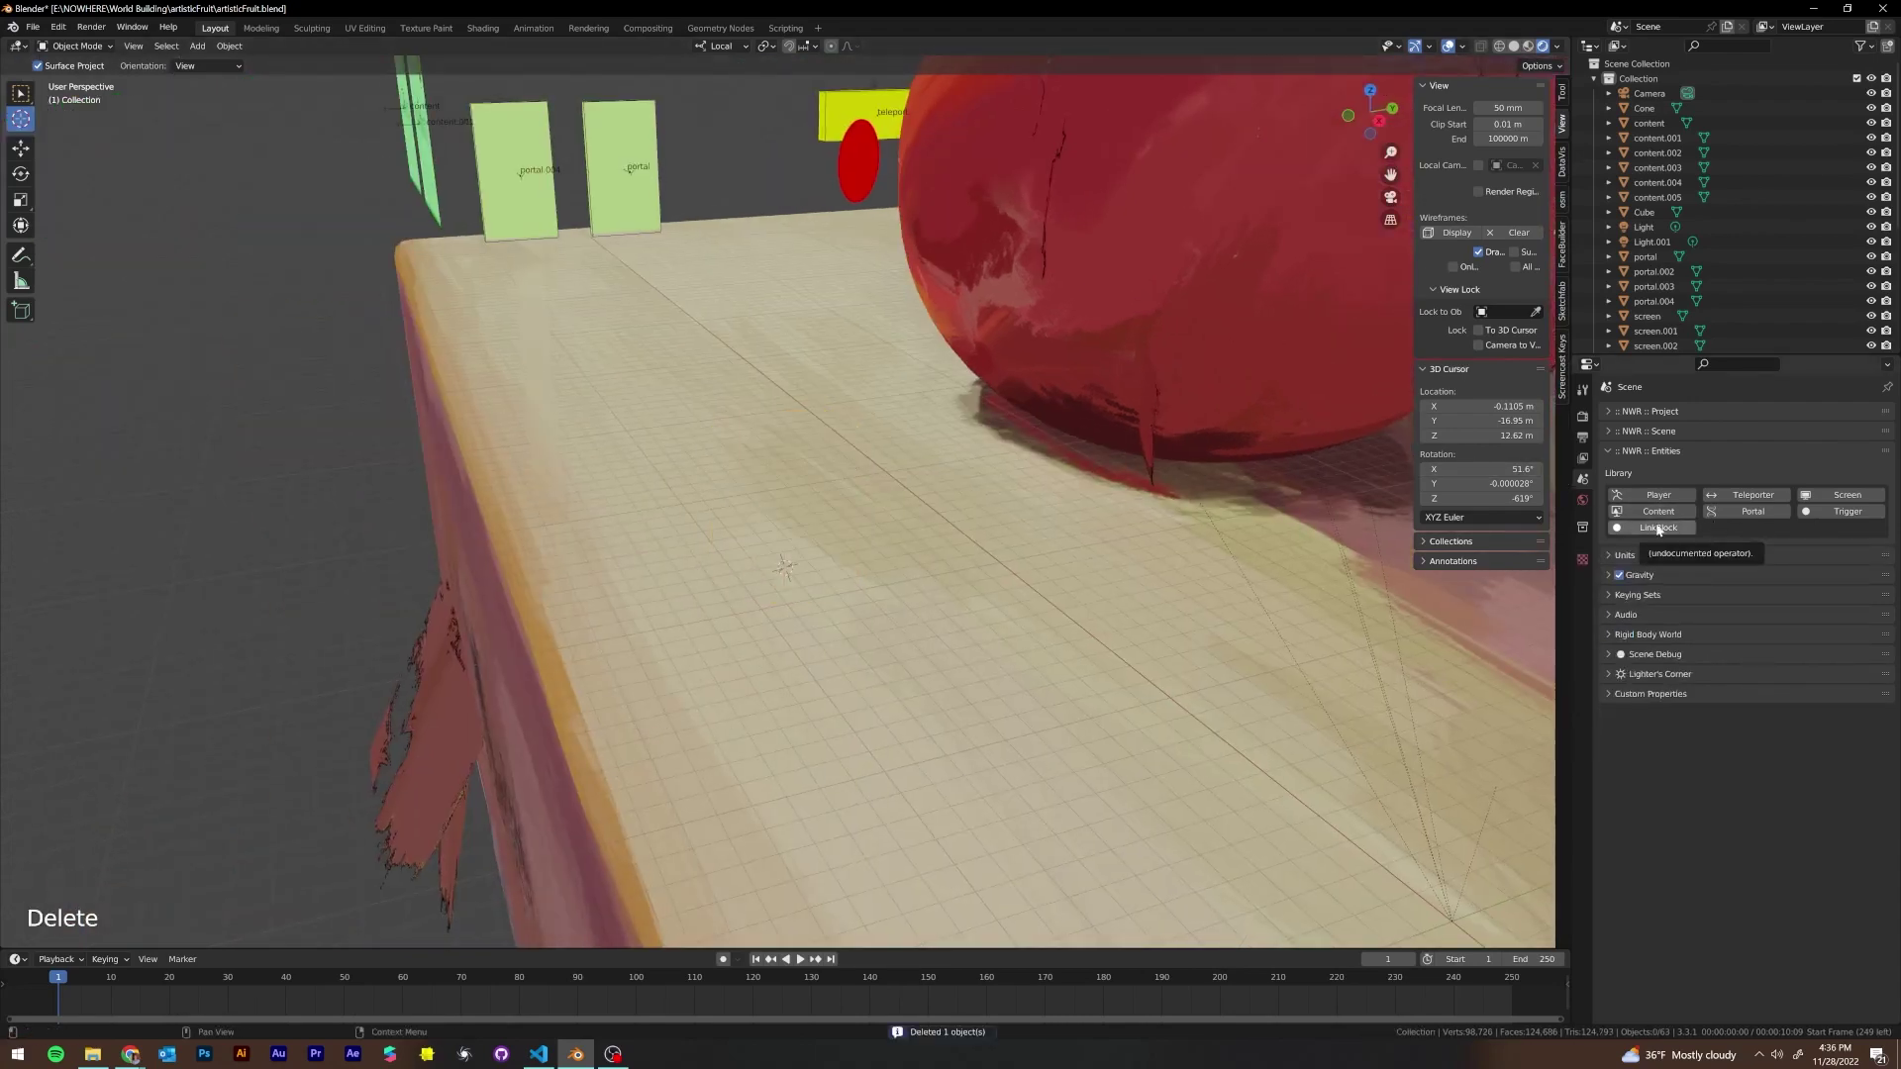
middle_click_drag(554, 425, 314, 406)
scroll(784, 432, "down", 2)
middle_click_drag(784, 431, 782, 376)
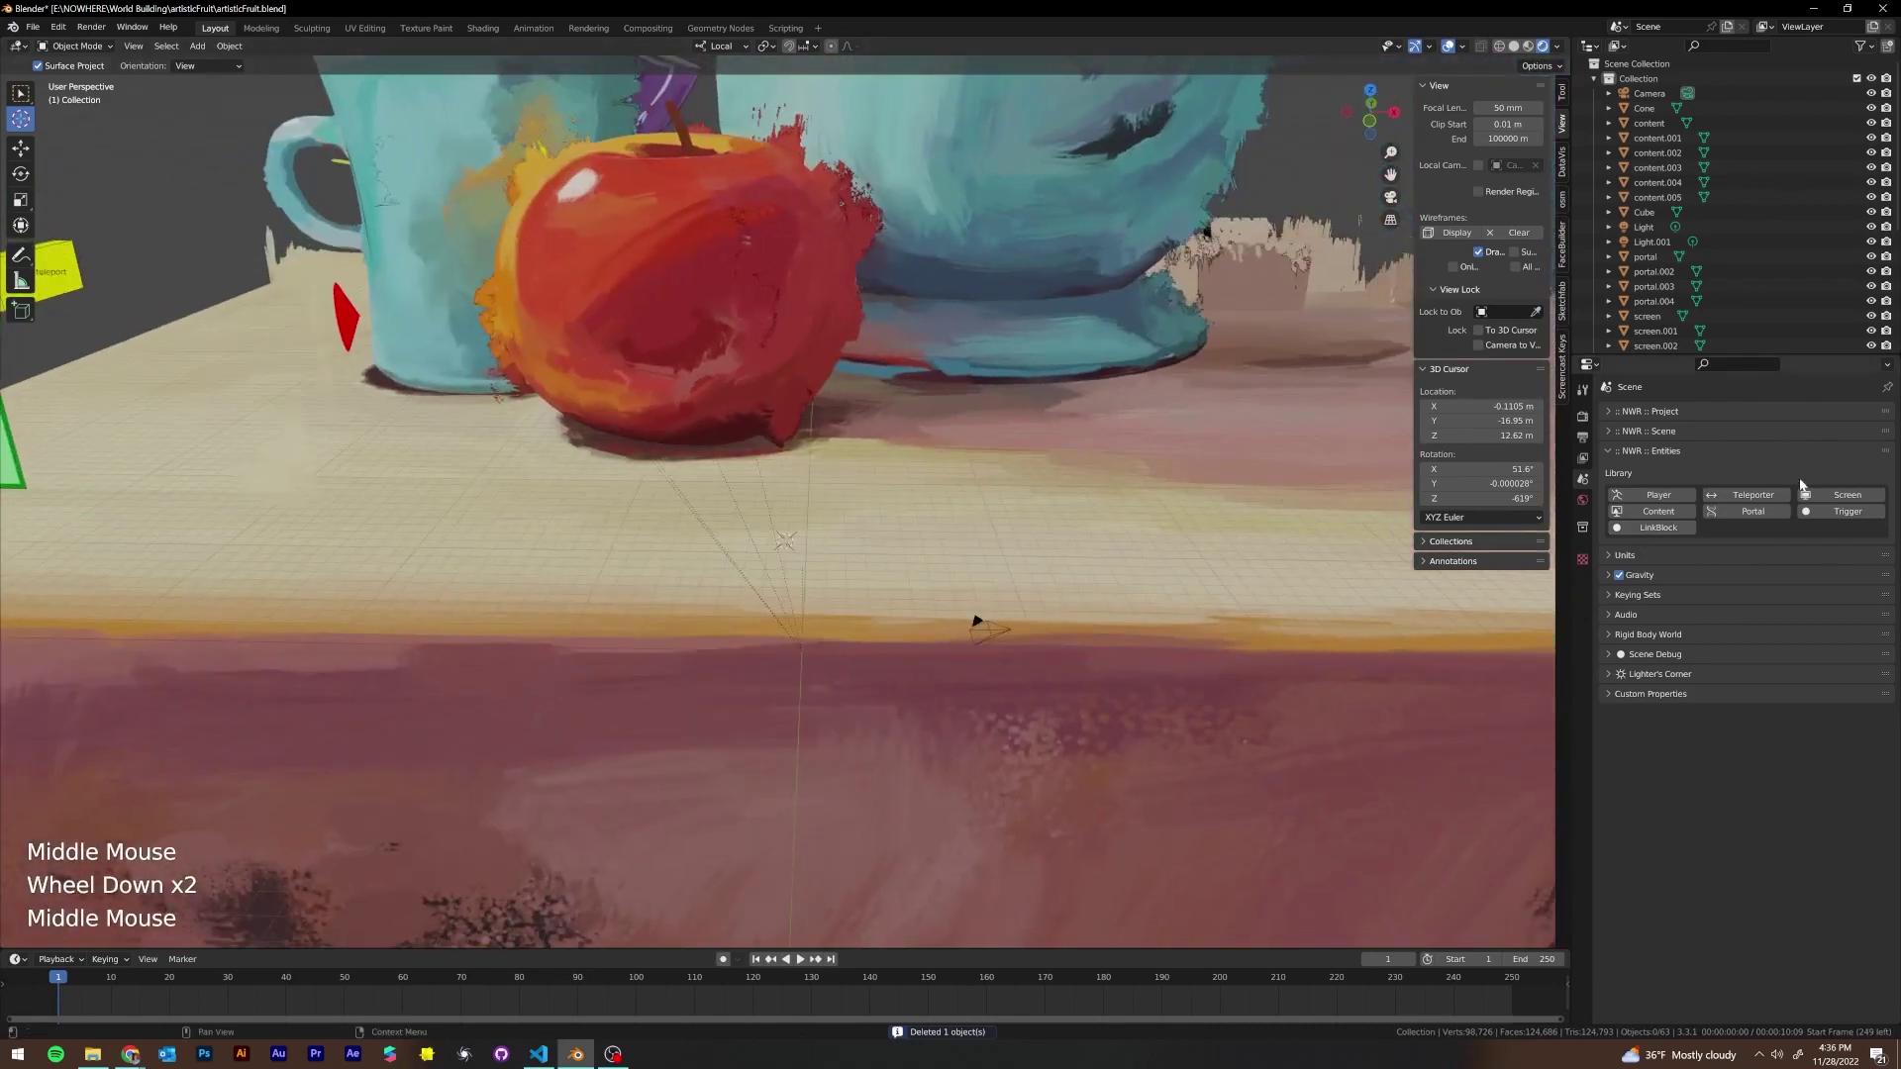
left_click(1640, 527)
middle_click_drag(990, 594, 802, 427)
scroll(823, 446, "up", 2)
Activate the Move tool and move the link block to the table edge between the teleport trigger and the portals
left_click(21, 148)
scroll(1035, 352, "down", 1)
scroll(811, 435, "down", 2)
scroll(802, 427, "up", 2)
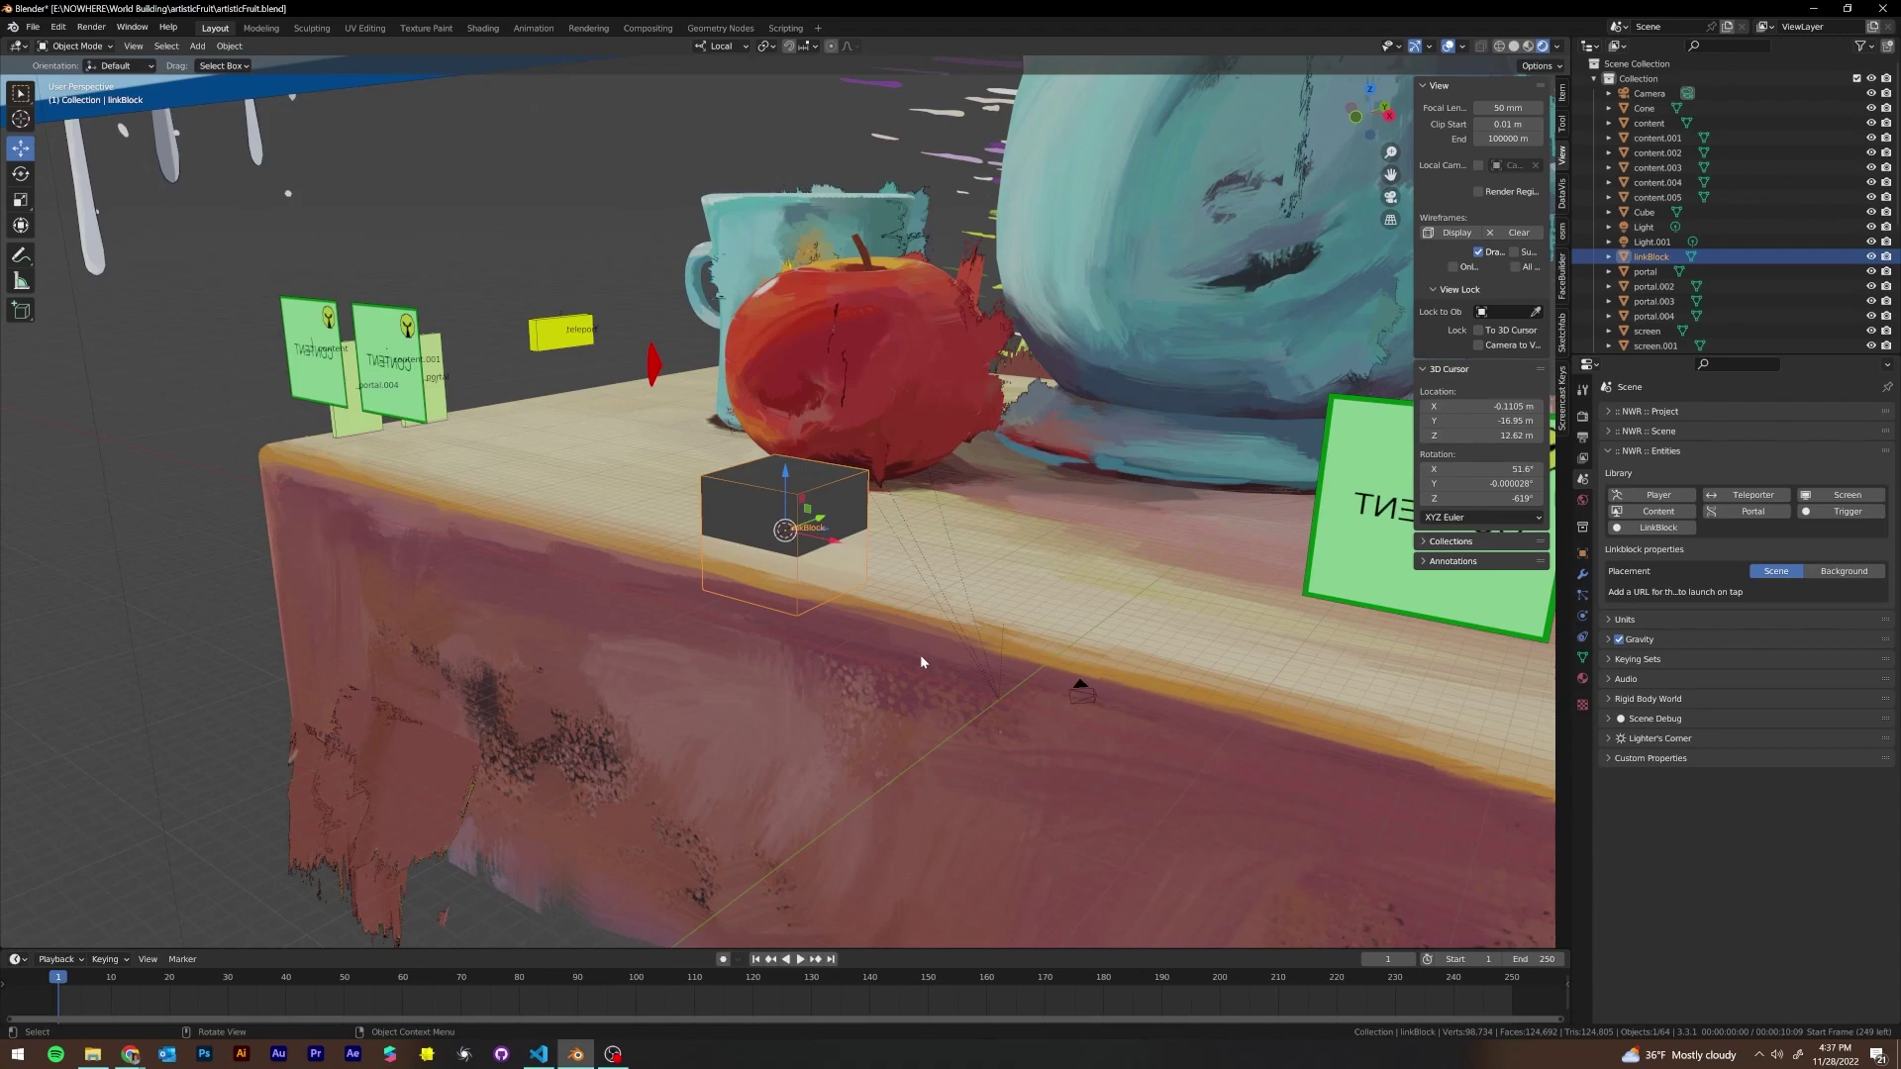
middle_click_drag(1079, 679, 825, 483)
scroll(574, 459, "down", 3)
scroll(830, 463, "down", 1)
left_click_drag(804, 483, 500, 686)
key("KP_Decimal")
scroll(889, 408, "down", 2)
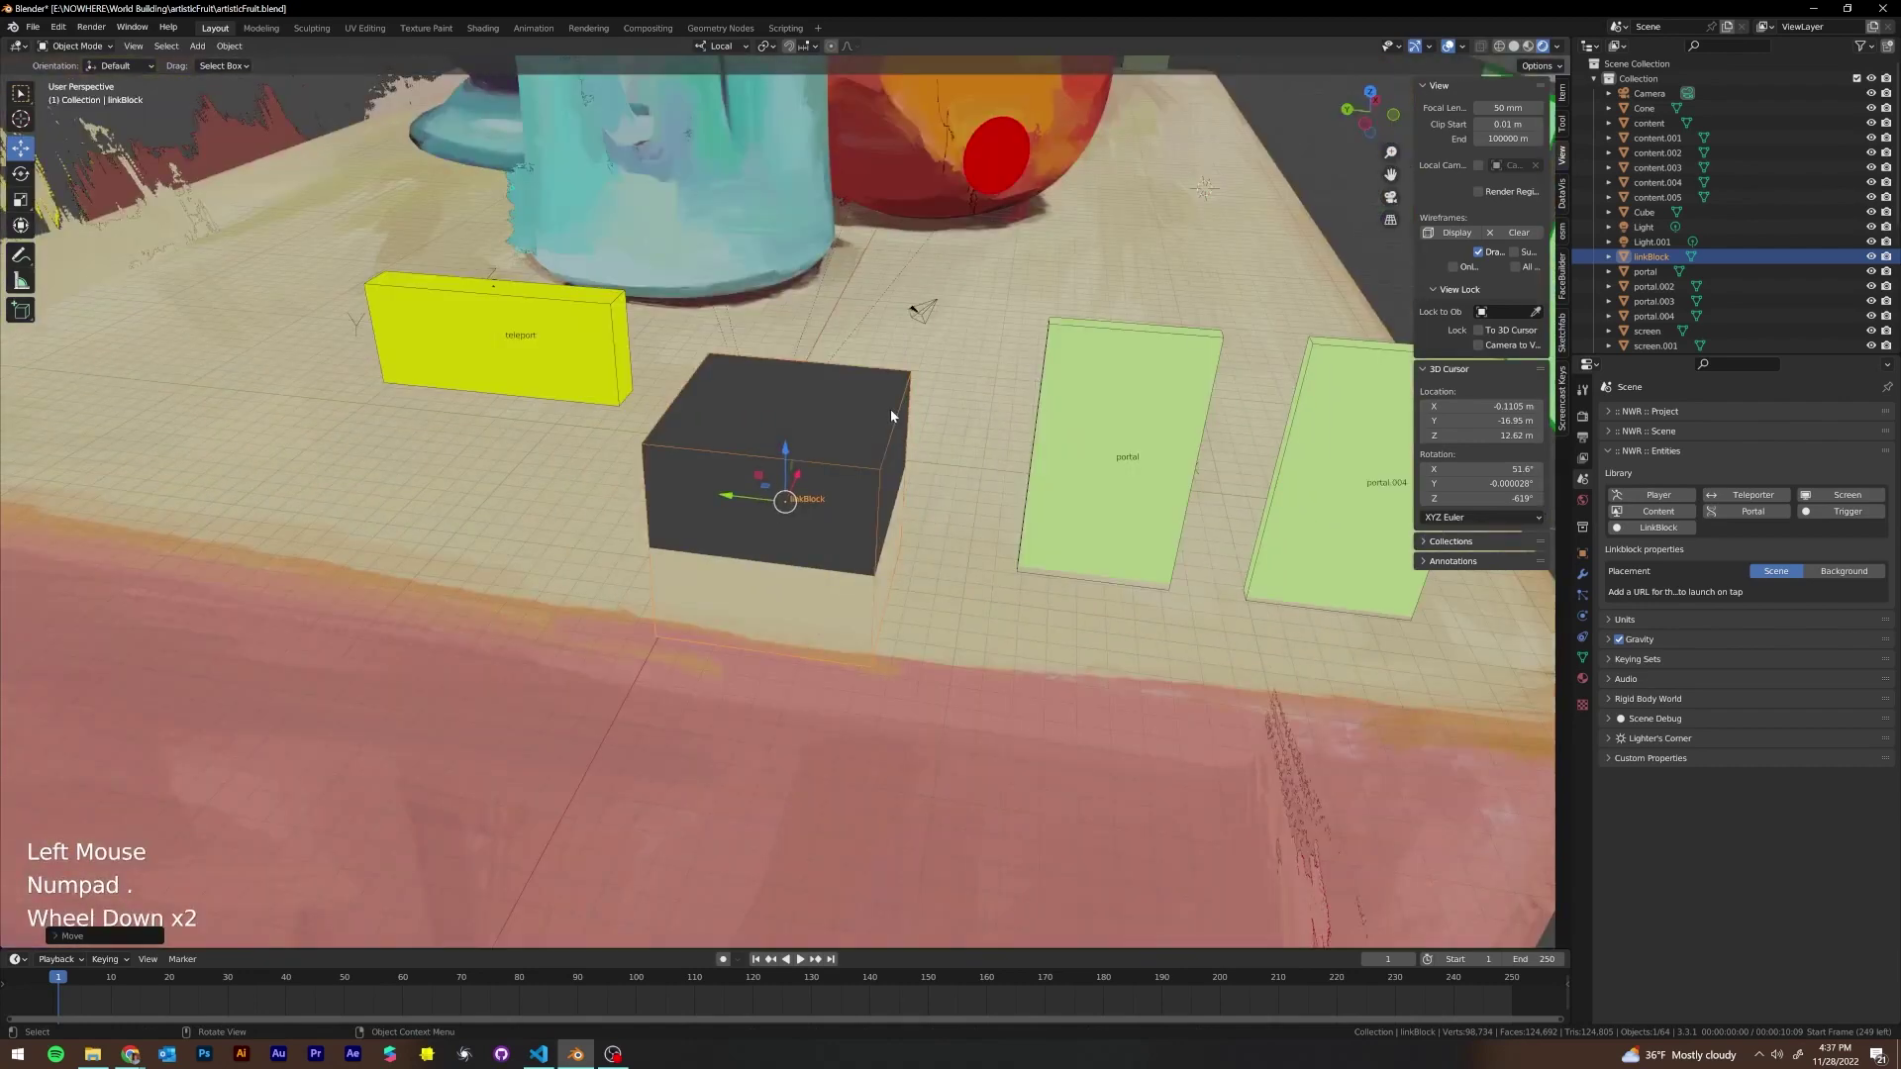
Rotate the link block a quarter turn around its vertical axis
middle_click_drag(889, 407, 829, 490)
scroll(829, 490, "down", 1)
key("r")
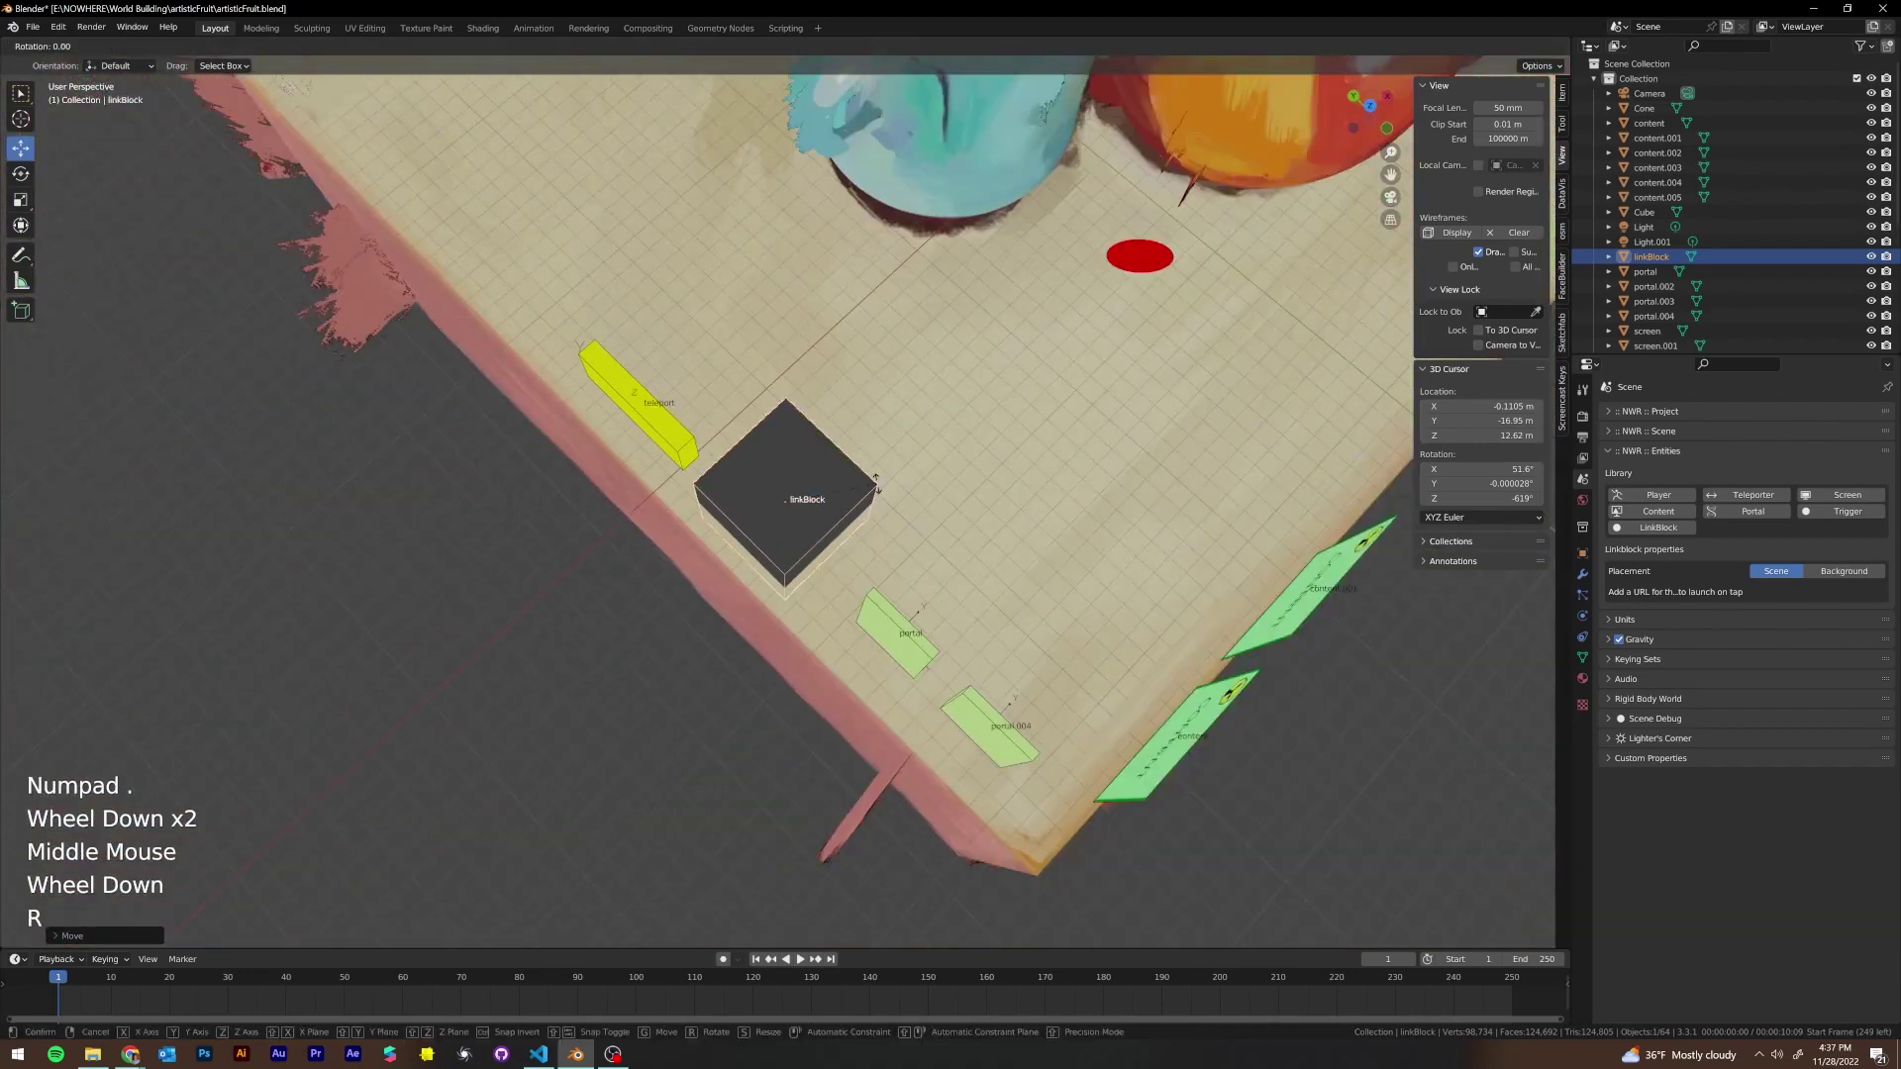
left_click(877, 488)
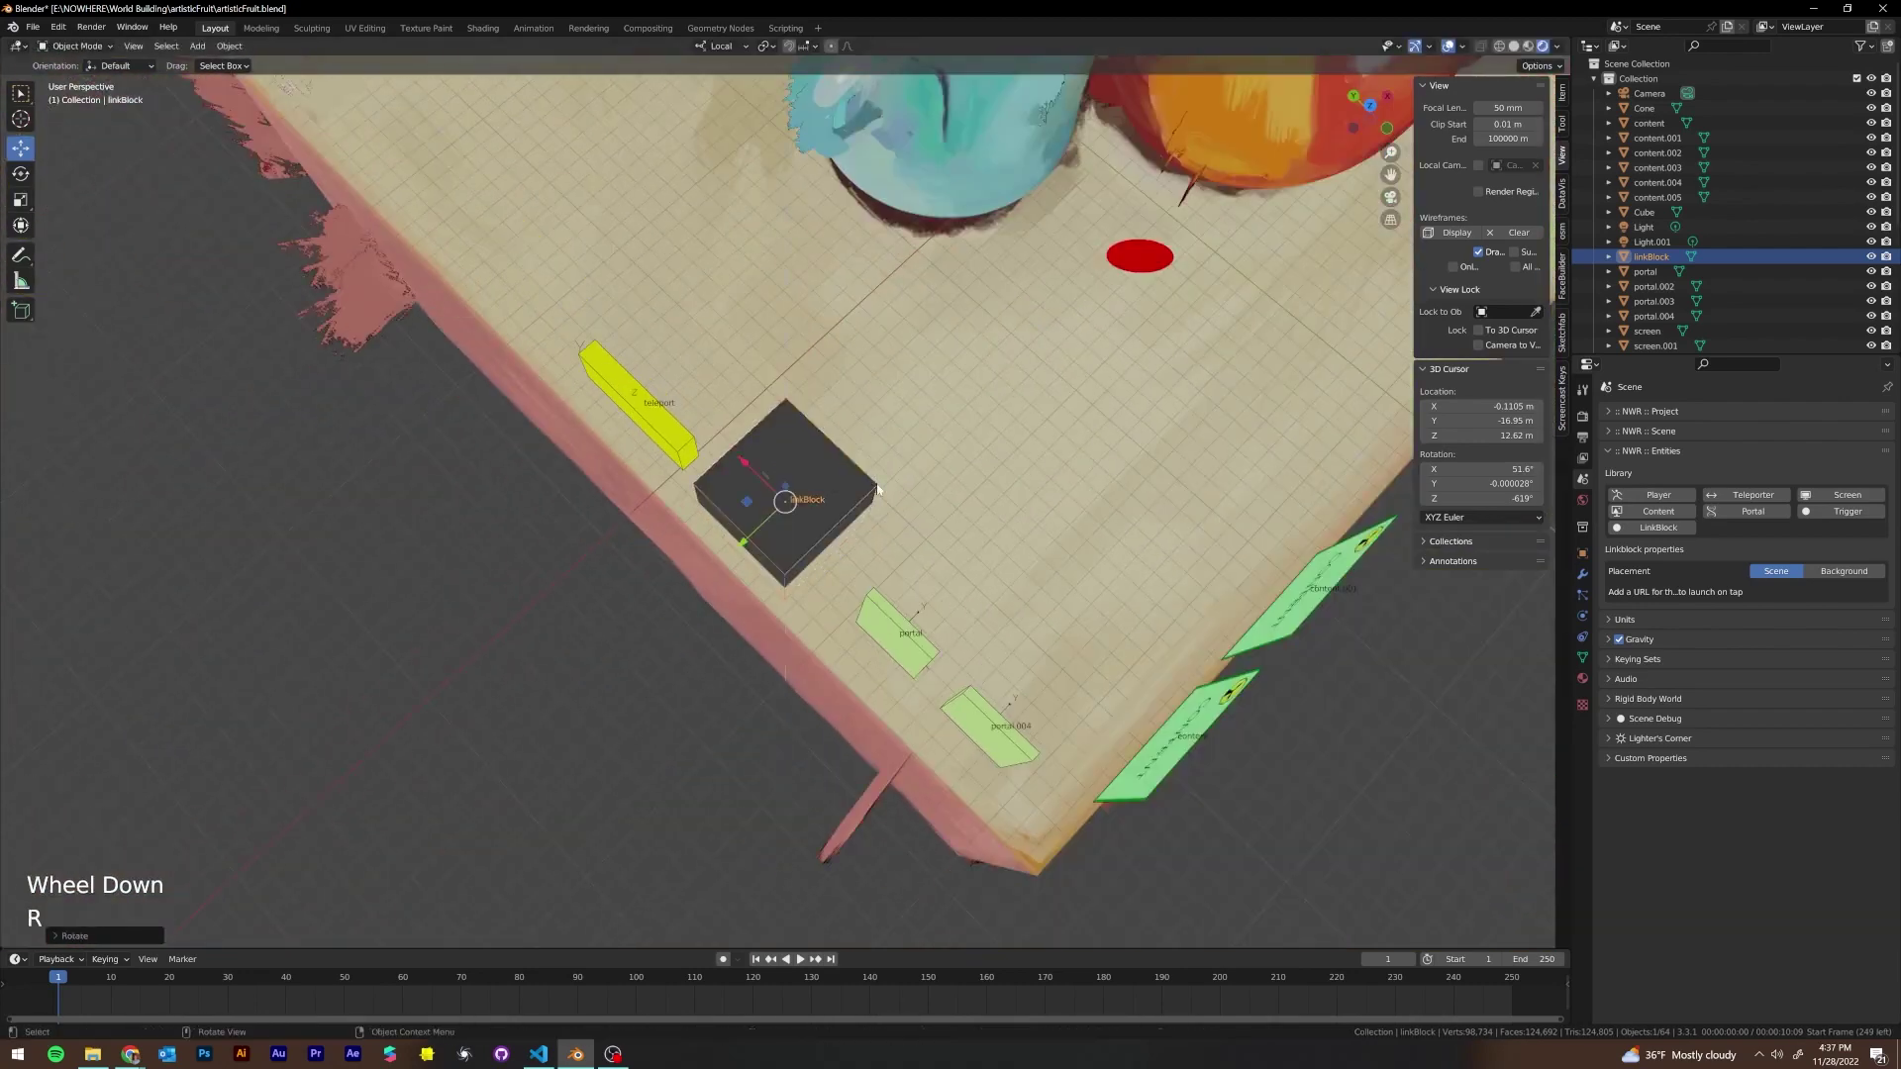
Scale the link block down to a narrower block and reduce its thickness along its local Y axis
middle_click_drag(877, 488, 716, 443)
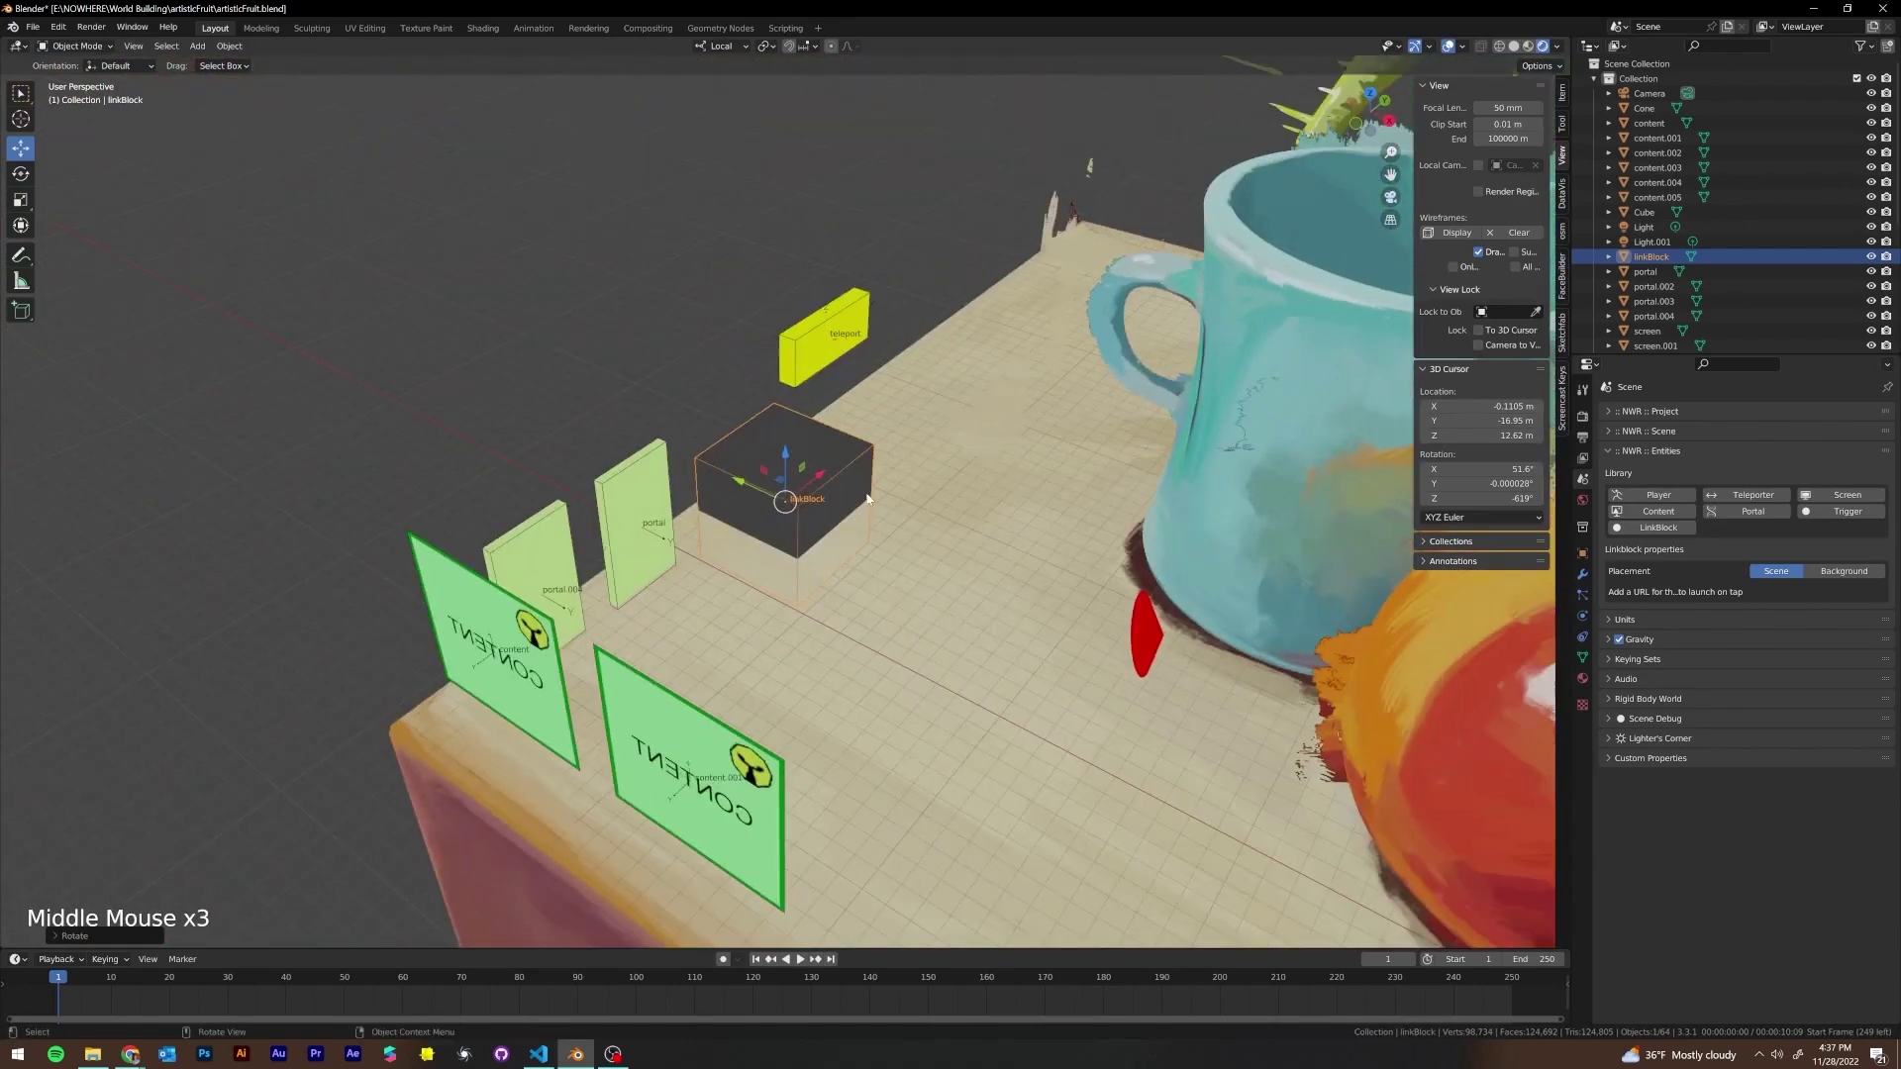
middle_click_drag(867, 497, 1039, 505)
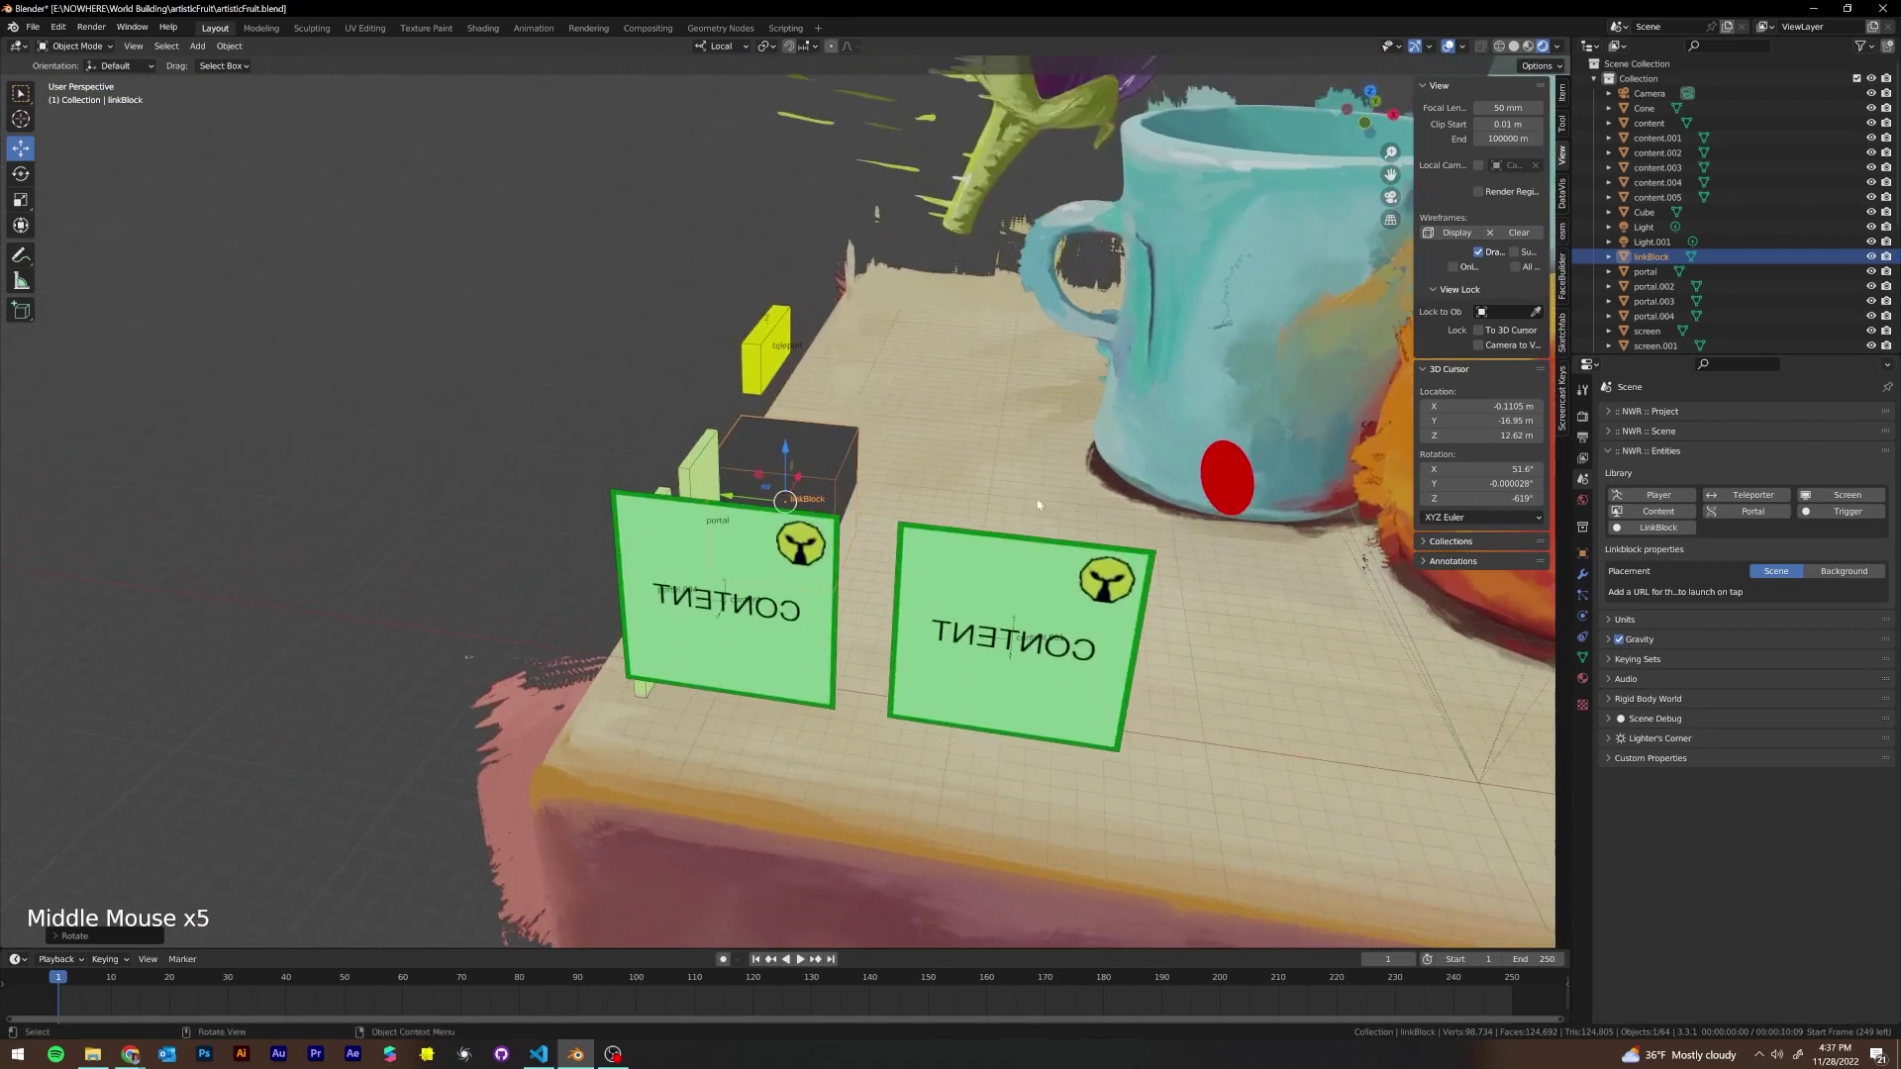
key("s")
key("s")
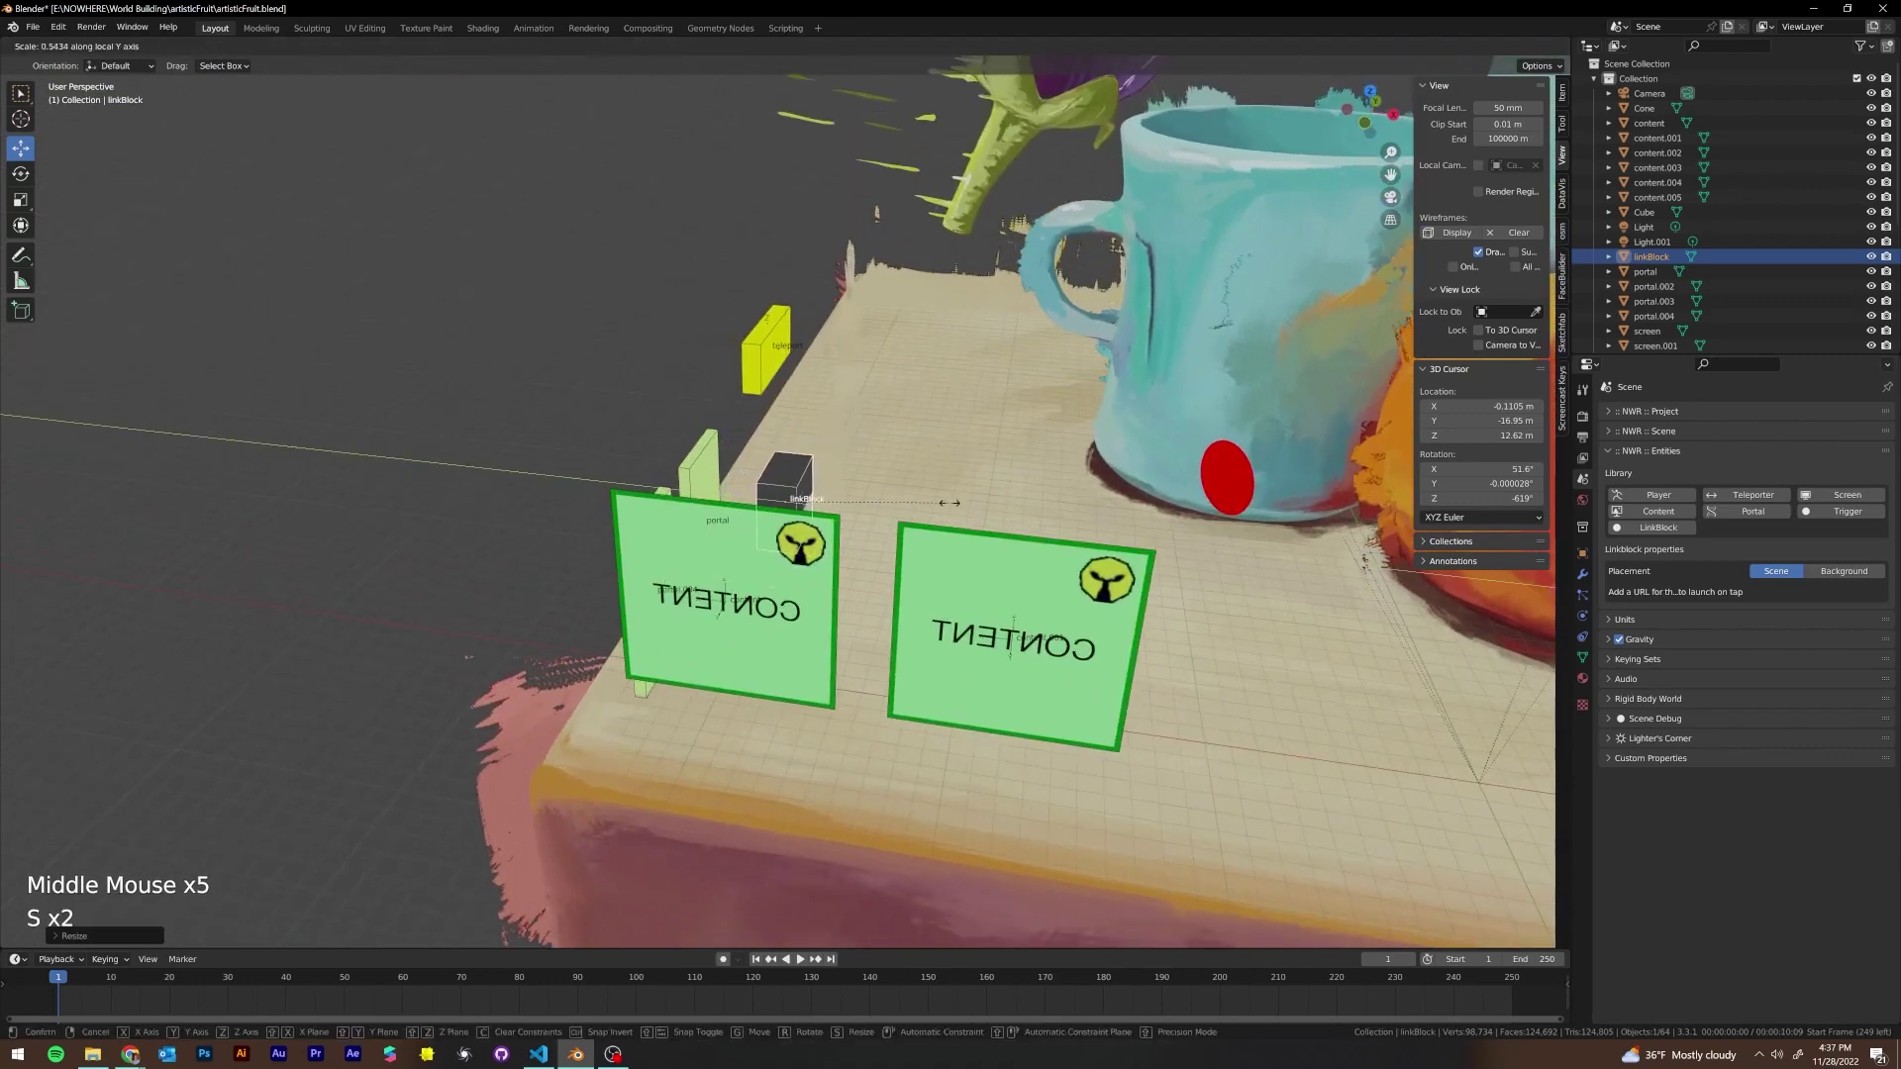
middle_click_drag(921, 503, 792, 465)
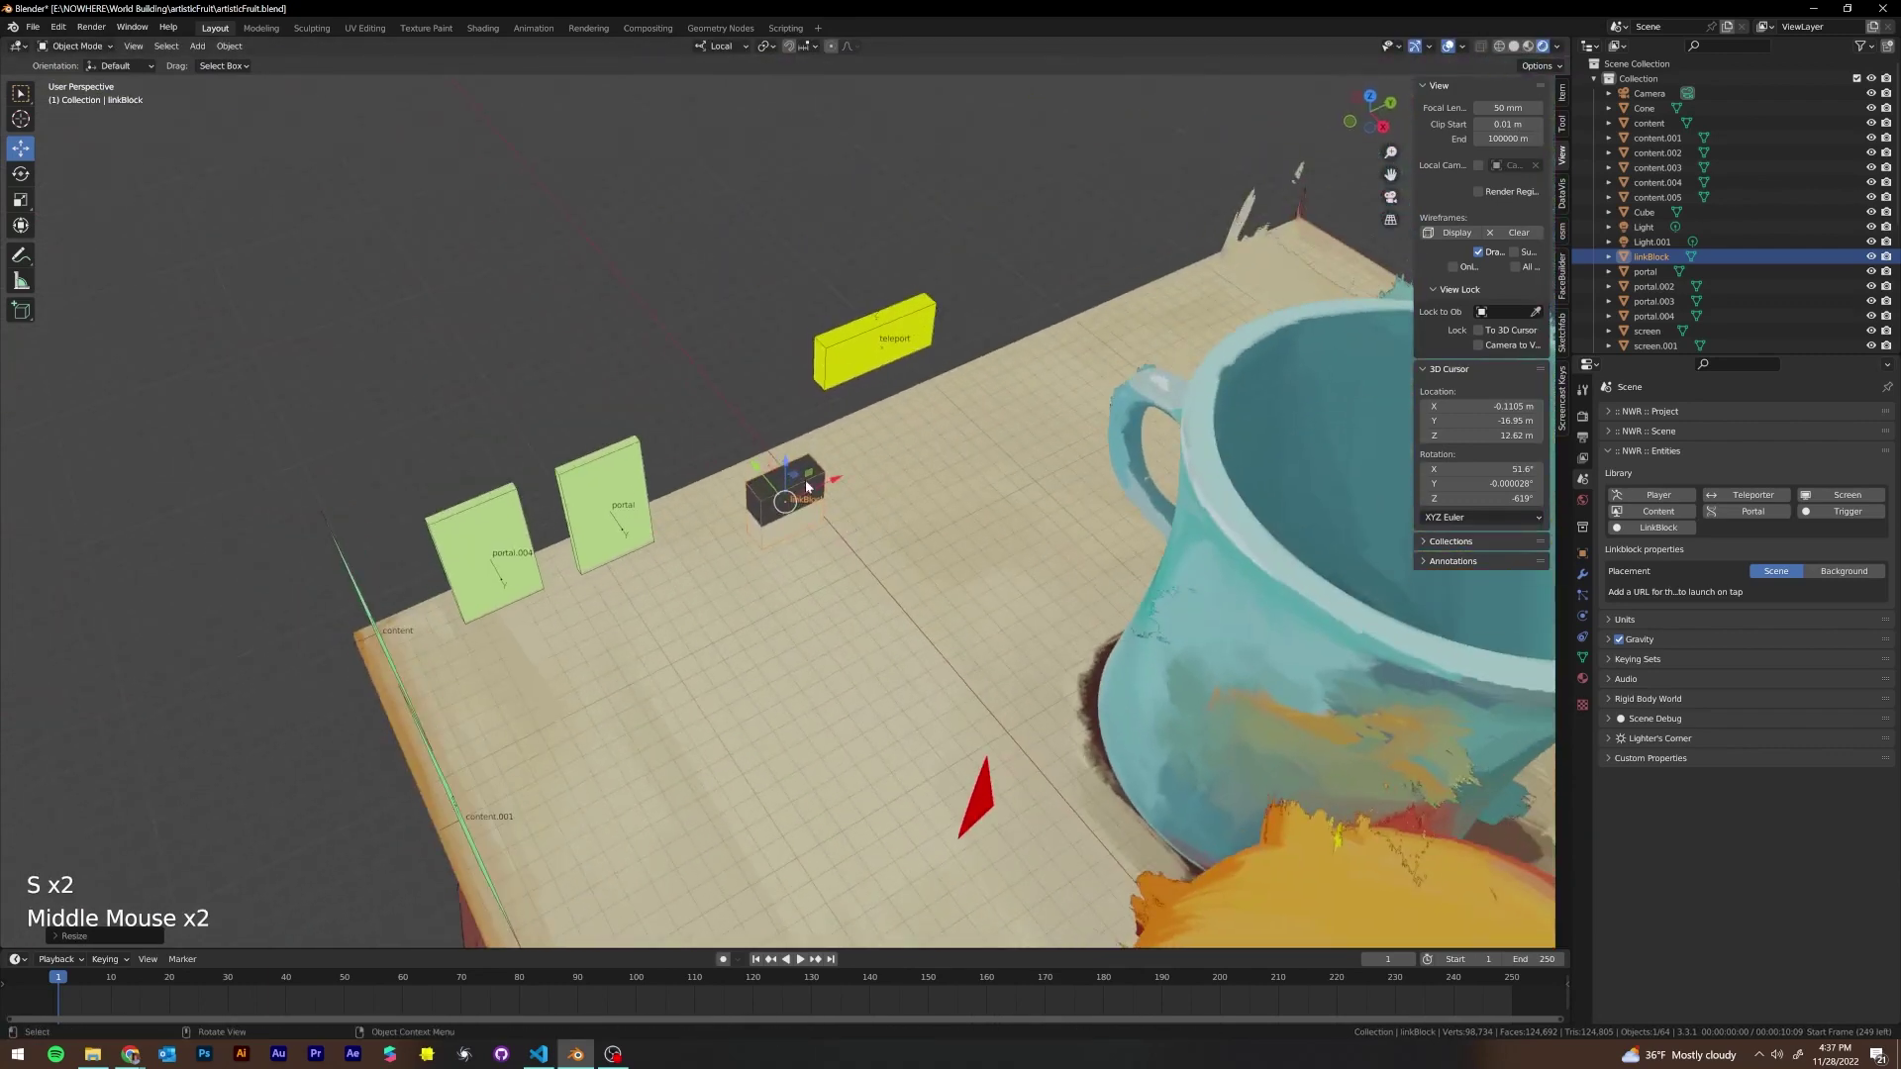
Raise the link block above the tabletop and move it outward to line up with the teleport trigger
left_click_drag(787, 451, 787, 418)
middle_click_drag(787, 418, 734, 419)
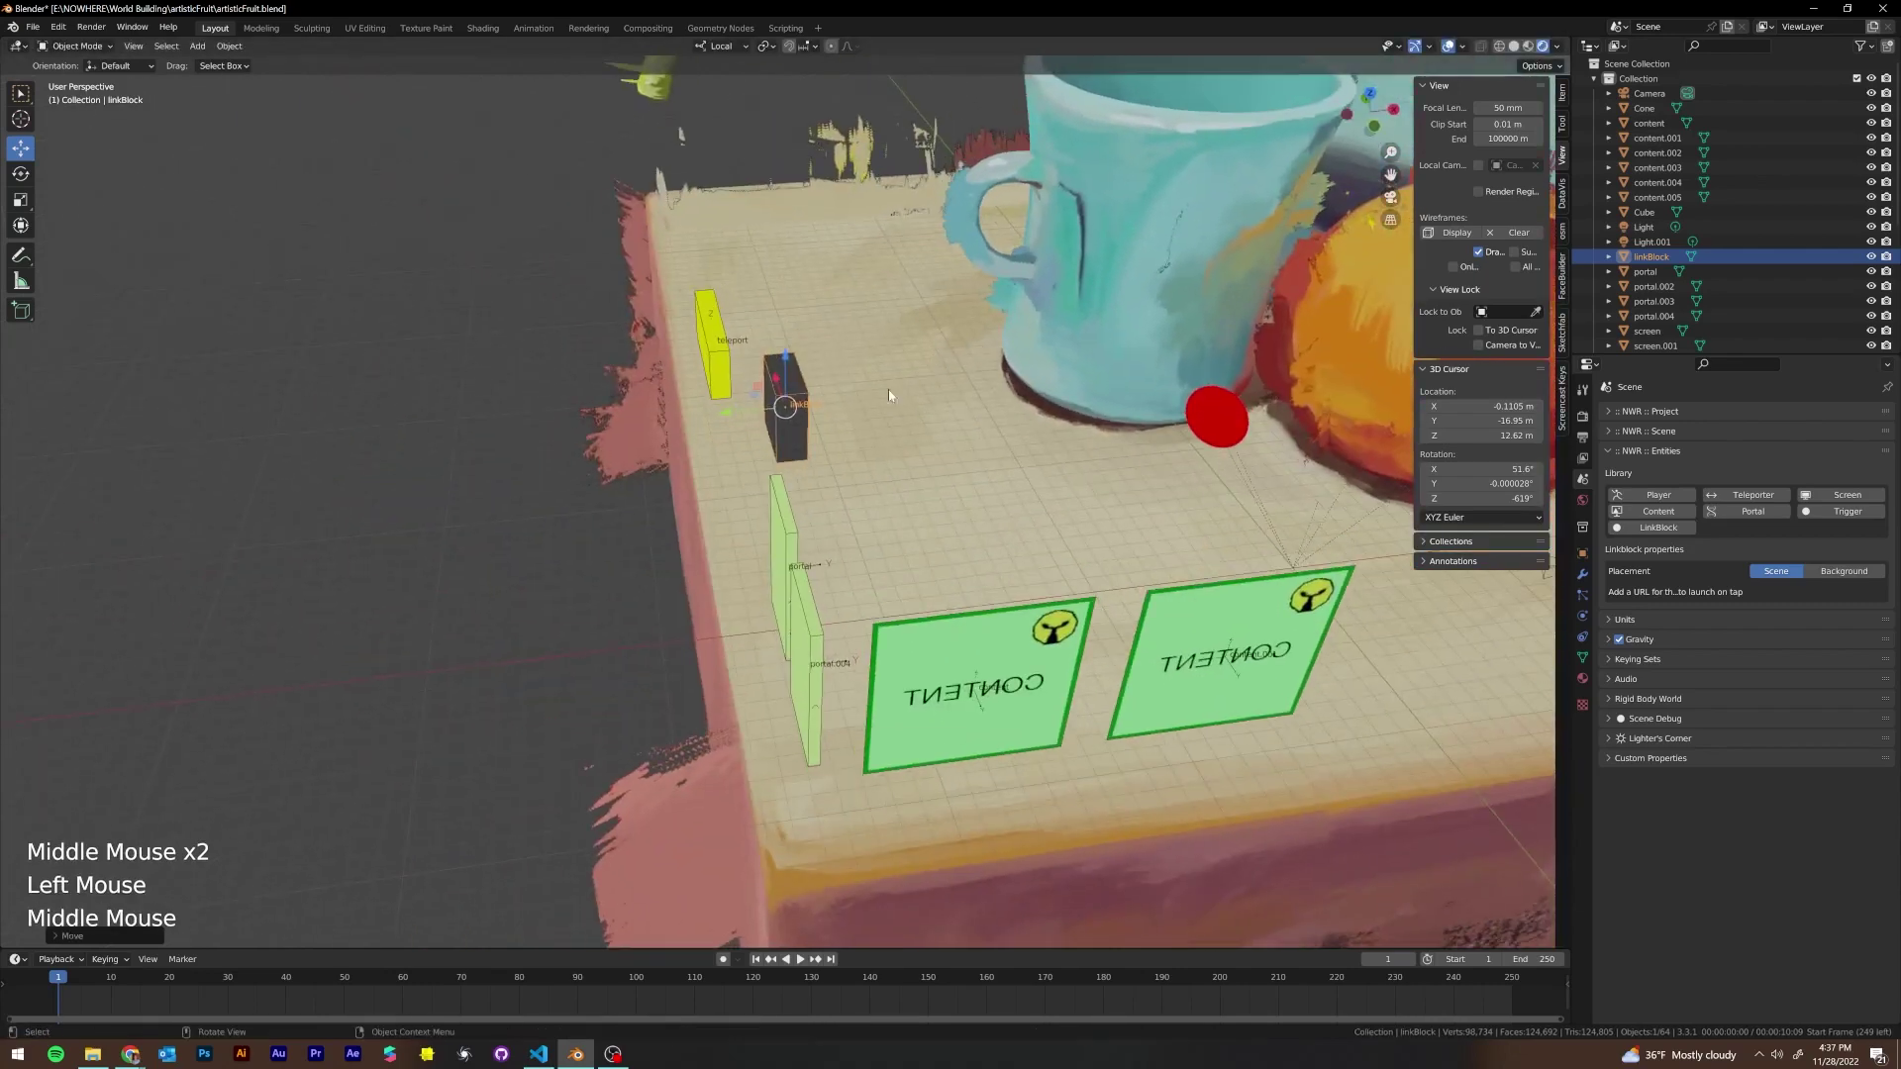
left_click_drag(735, 423, 675, 429)
middle_click_drag(675, 428, 832, 386)
left_click_drag(780, 340, 780, 343)
mouse_move(736, 404)
left_mouse_down()
mouse_move(762, 401)
mouse_move(742, 403)
left_mouse_up()
middle_click_drag(743, 404, 671, 400)
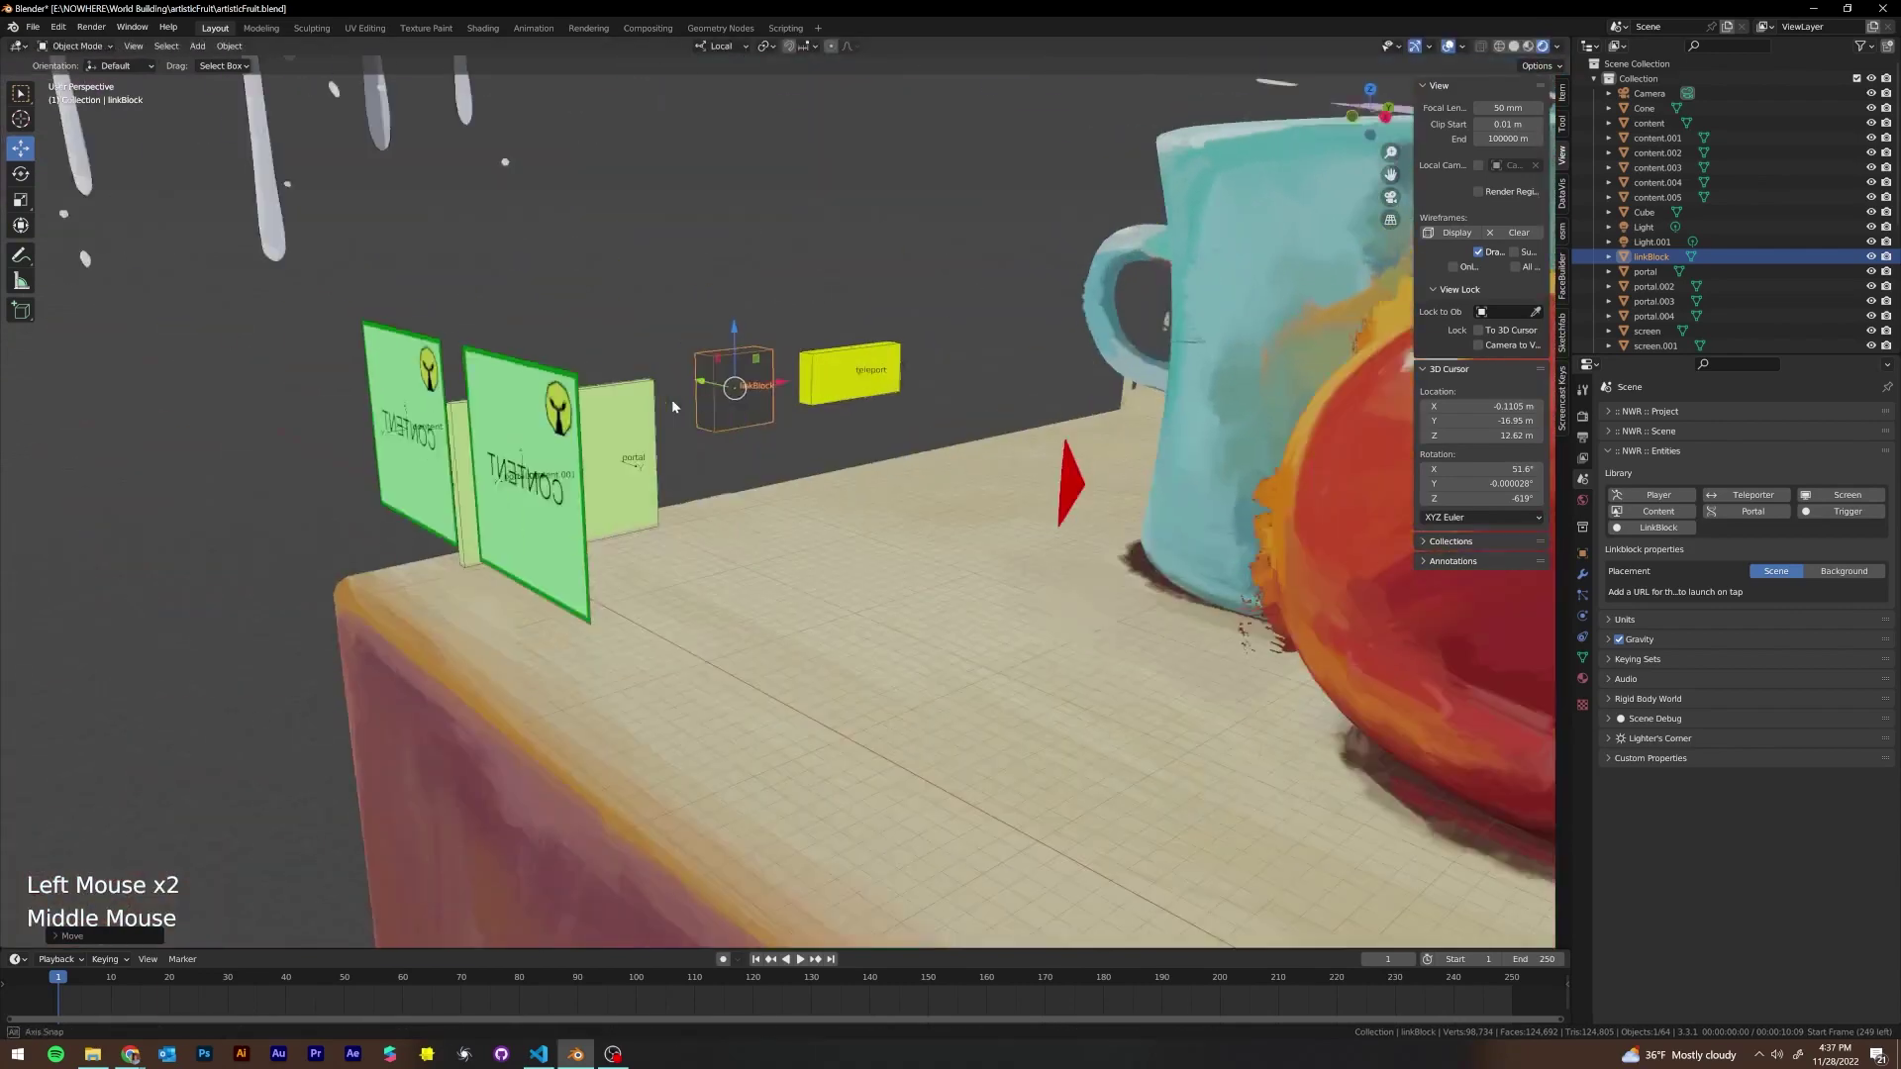
Snap the 3D cursor to the link block and add a text object at that point
right_click(830, 394)
mouse_move(830, 394)
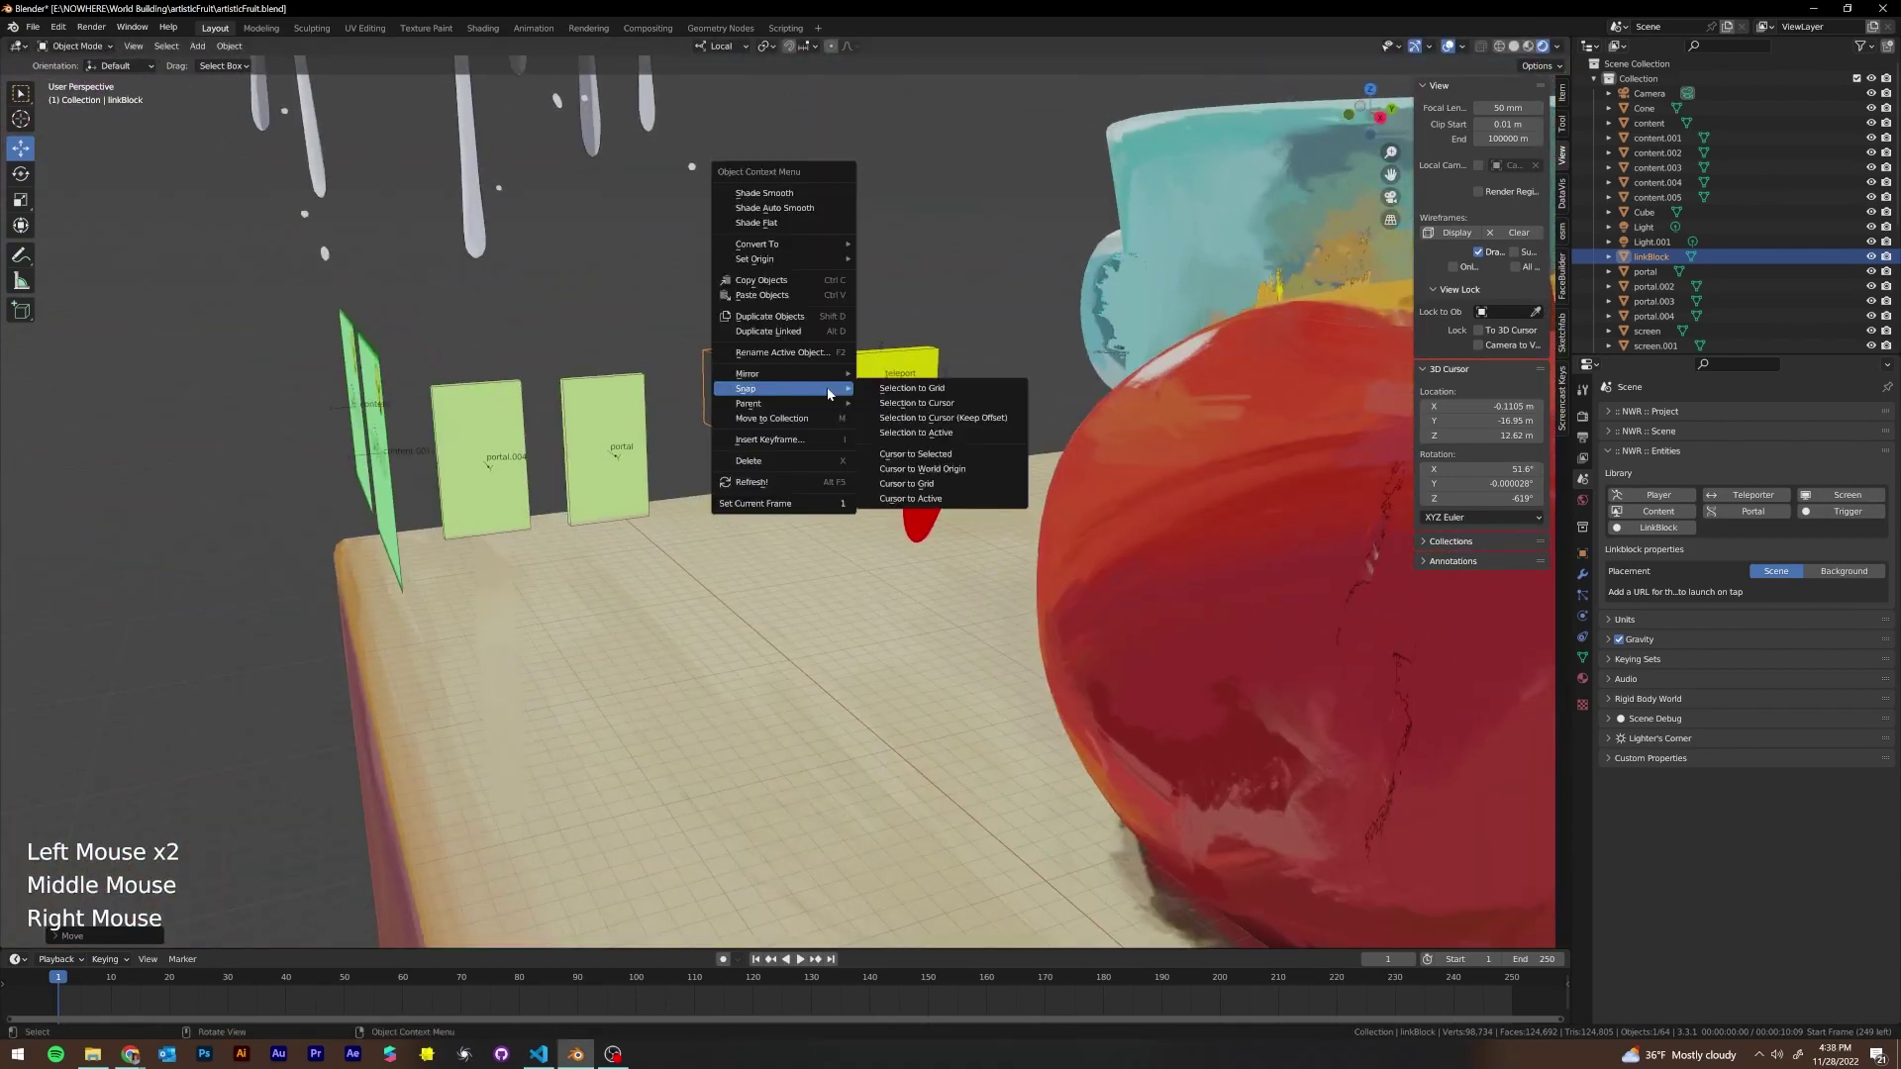
left_click(940, 461)
middle_click_drag(941, 461, 871, 445)
left_click(197, 46)
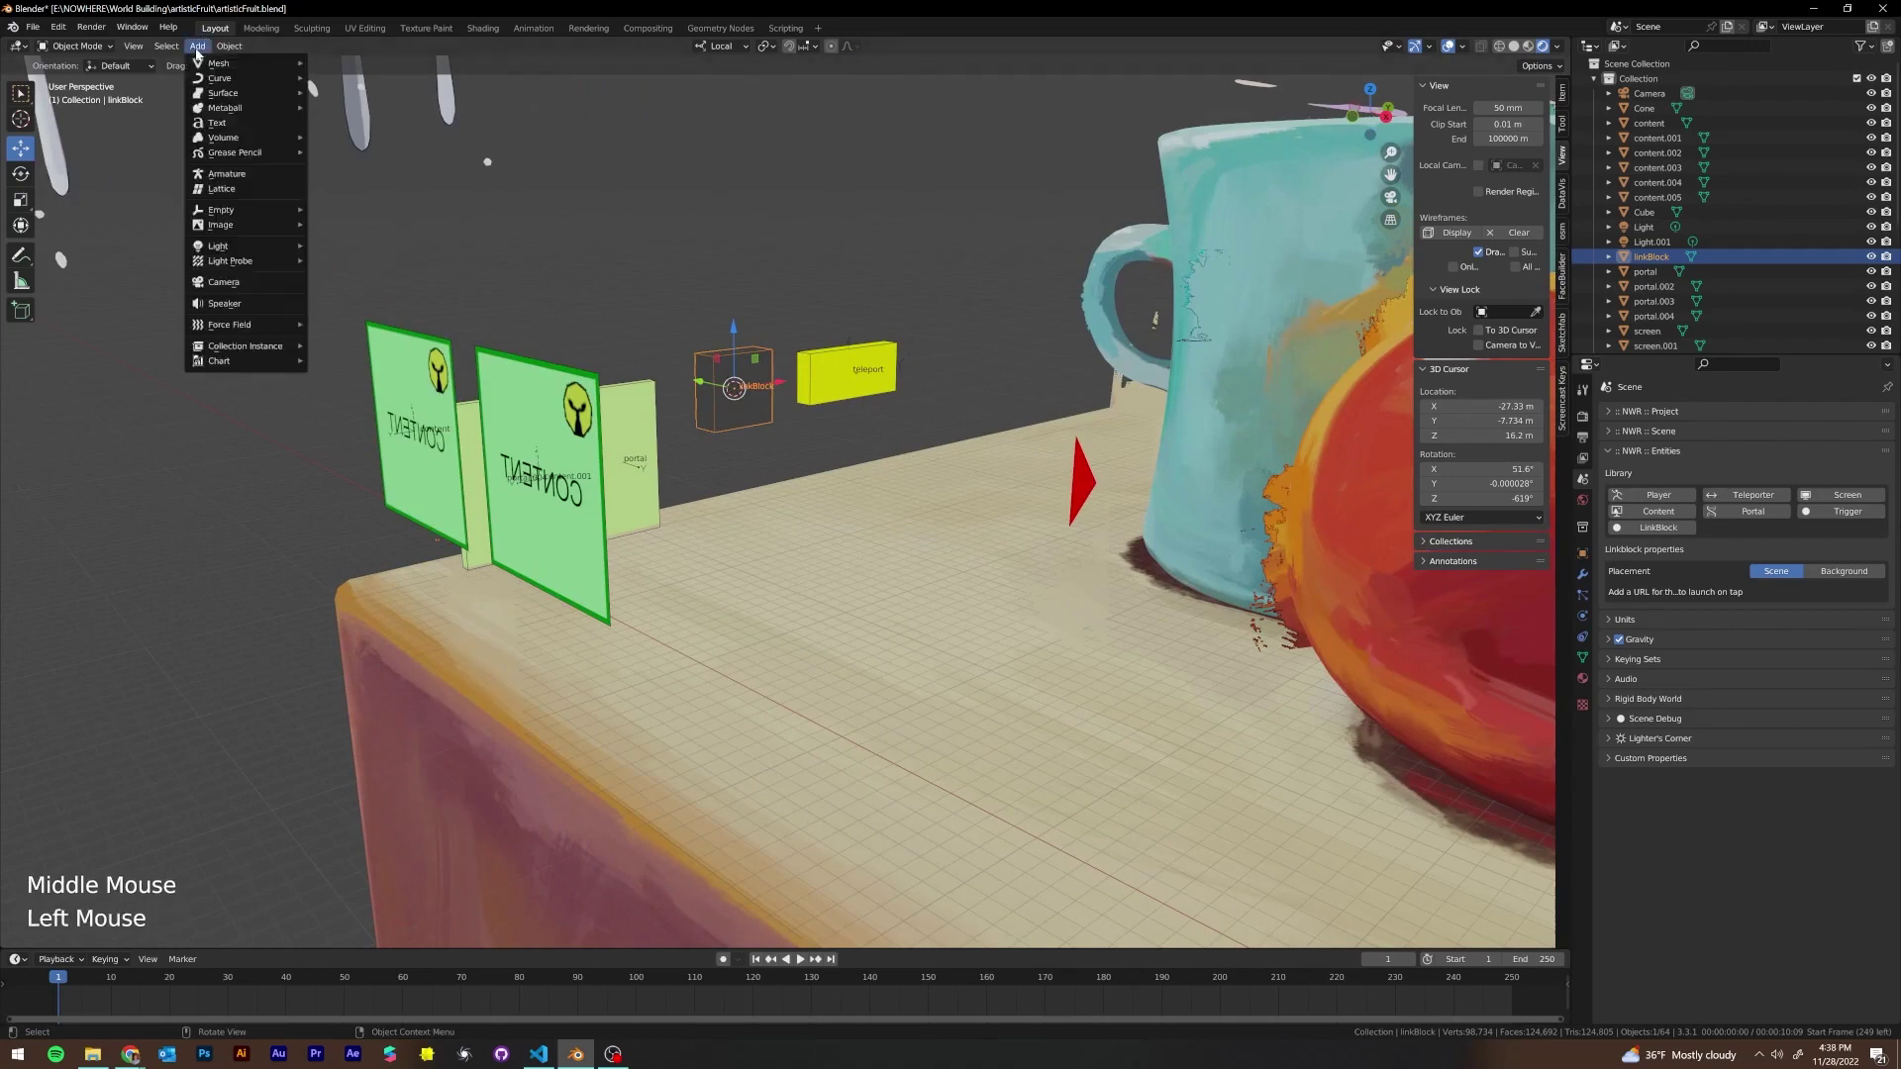
left_click(237, 123)
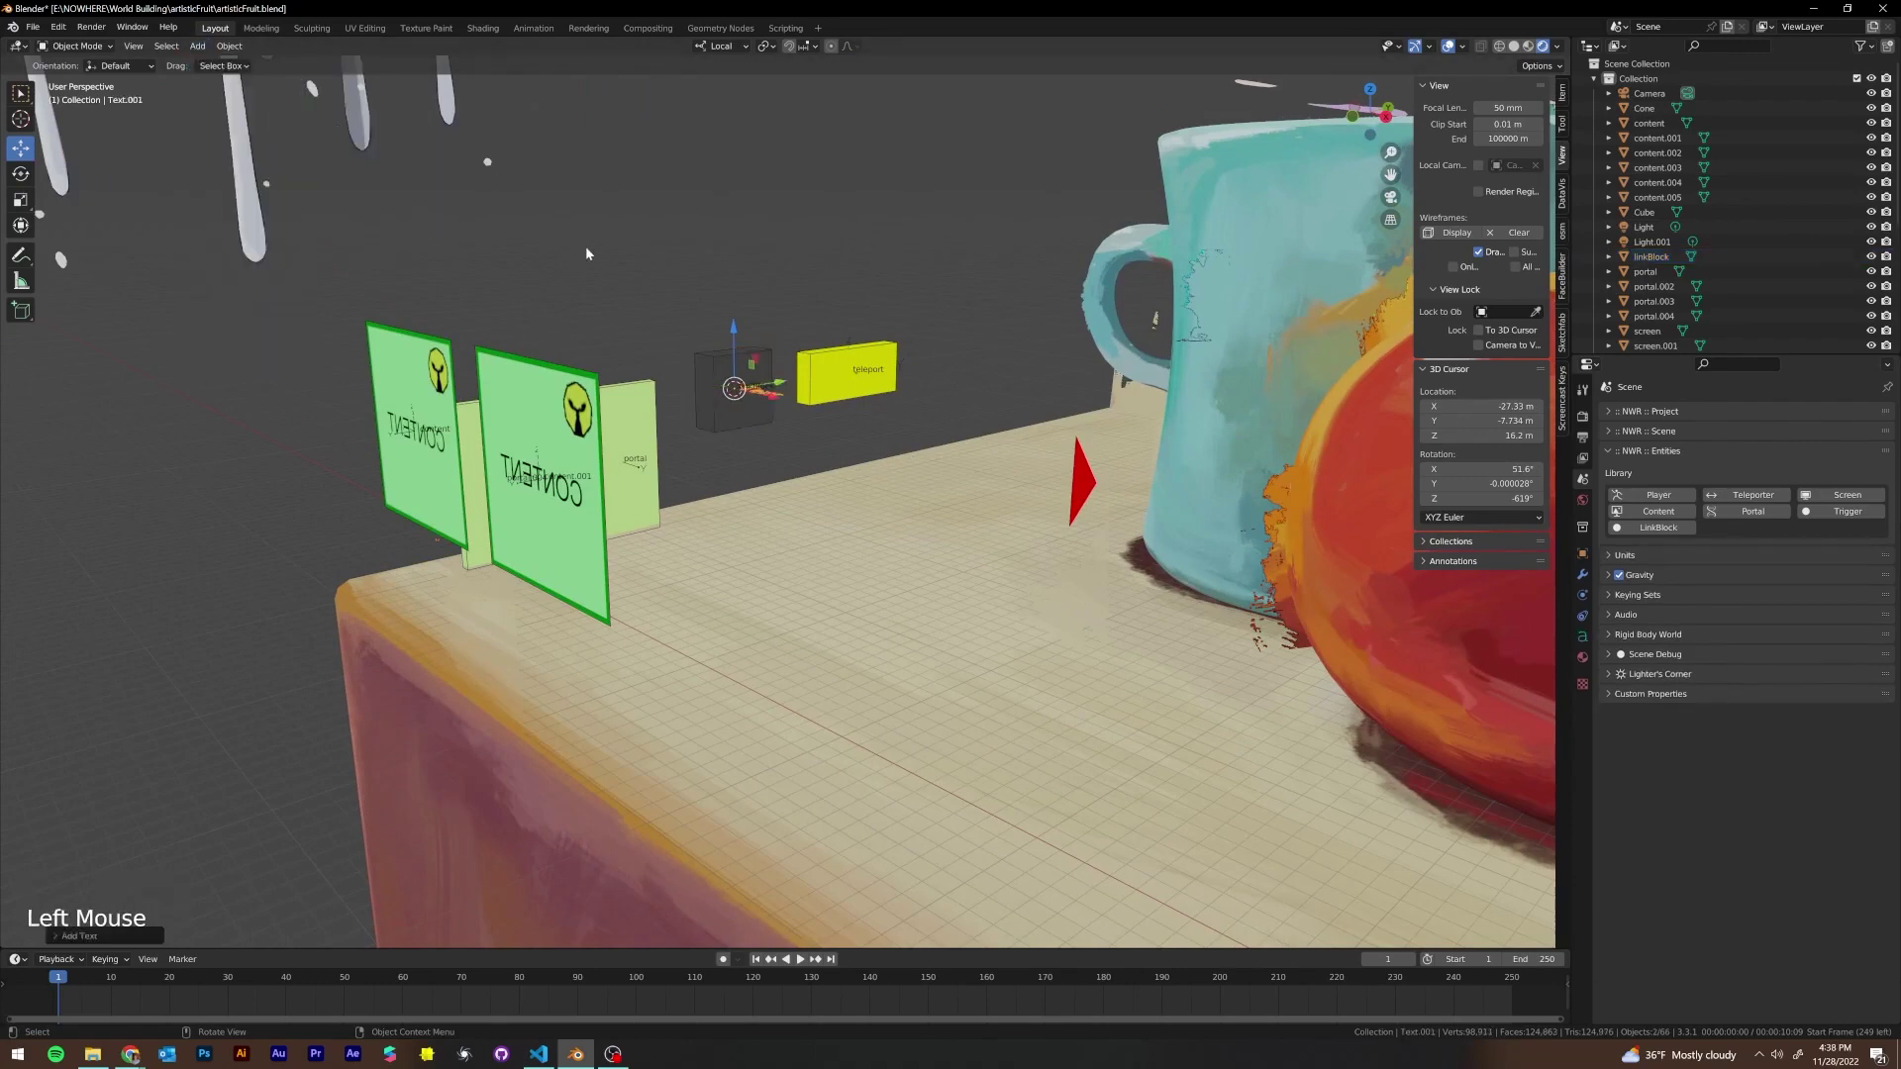
Rotate the new text object 90° around its local Z axis and 90° around its local X axis
middle_click_drag(737, 376, 946, 435)
key("r")
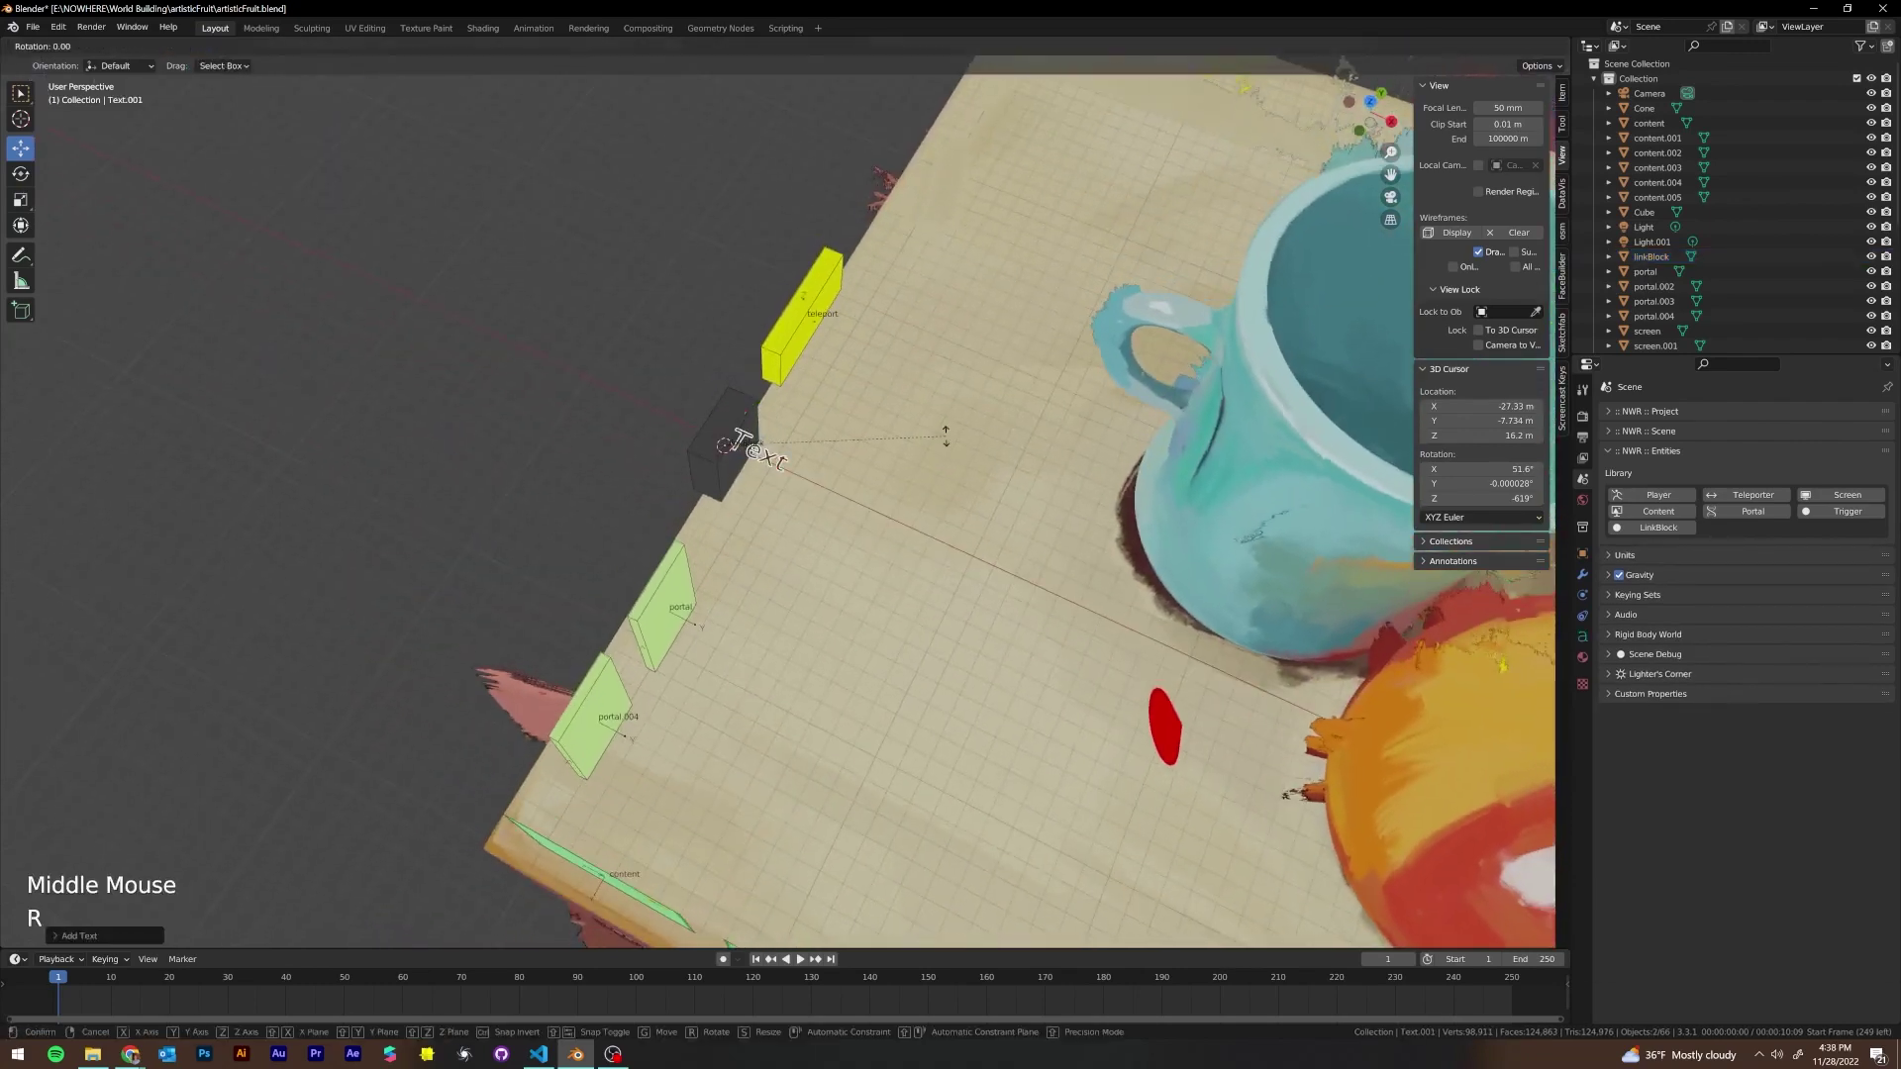
key("z")
key("z")
type("90")
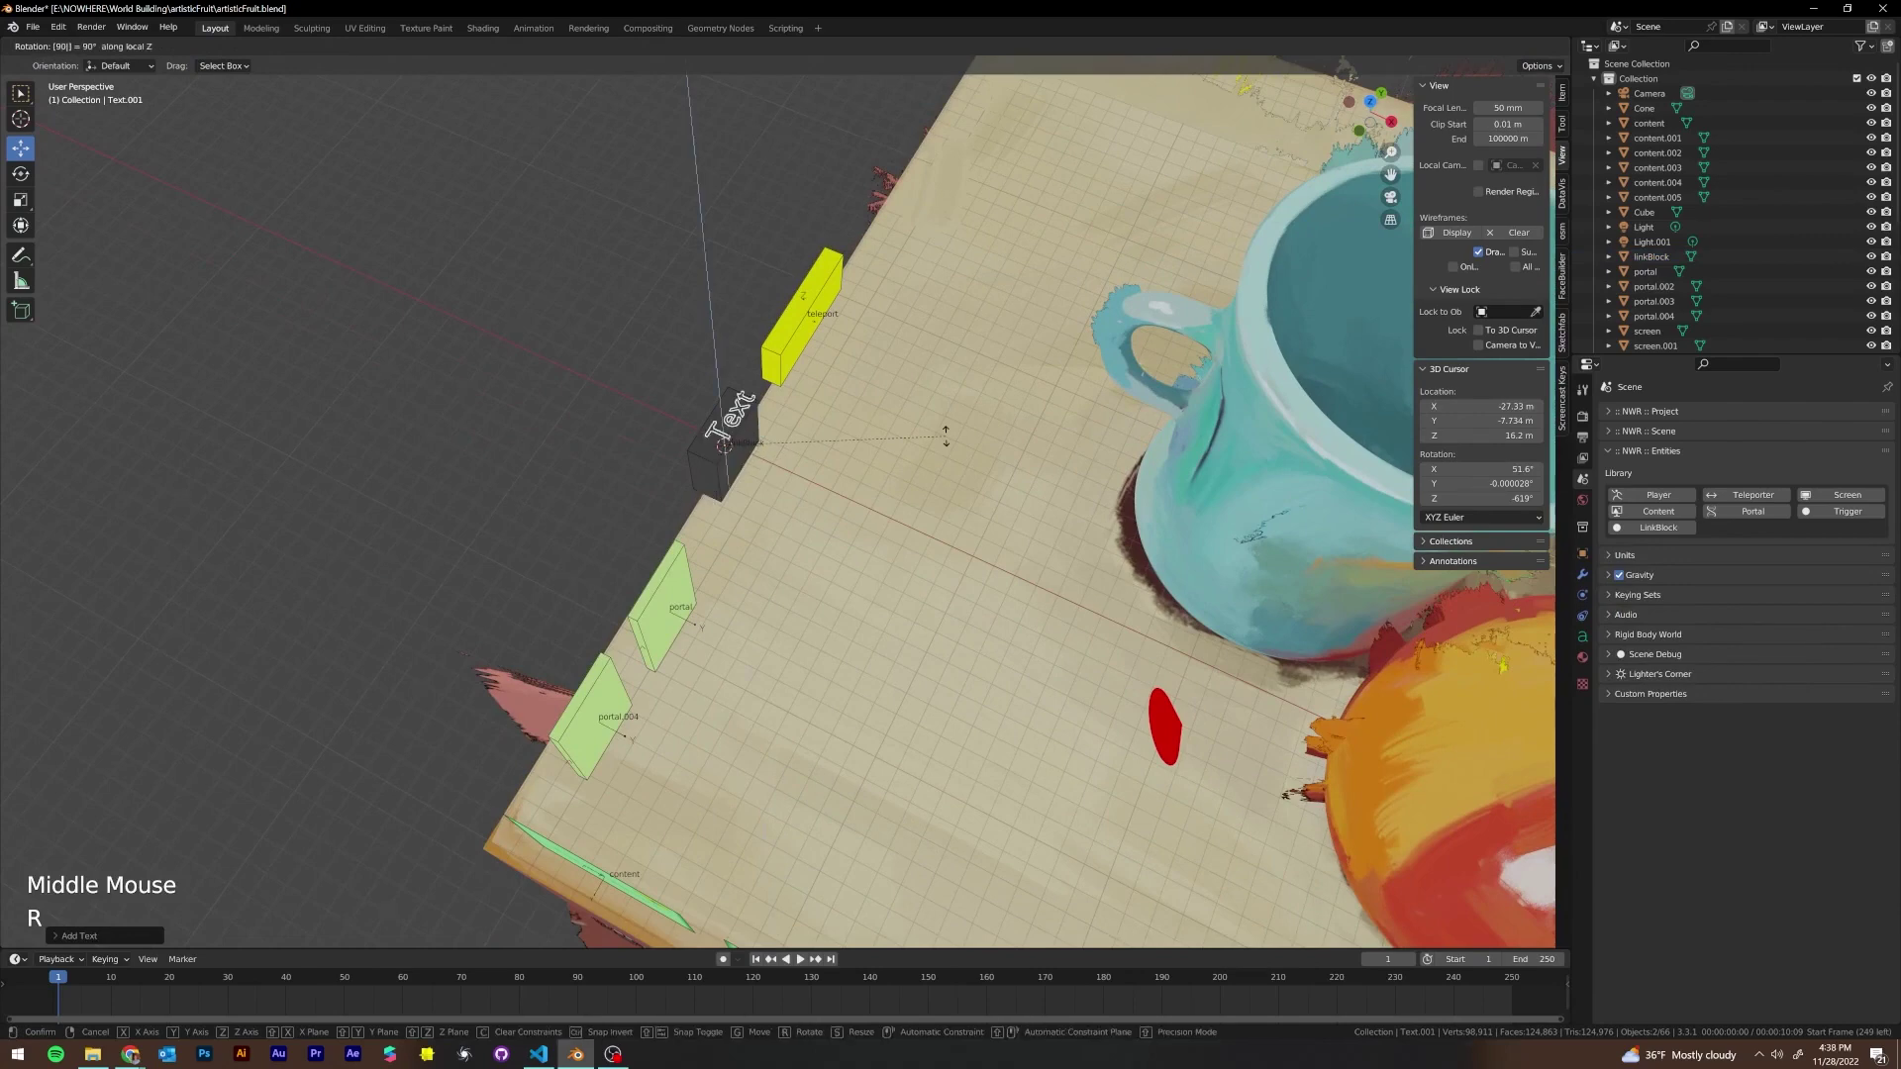
type("z")
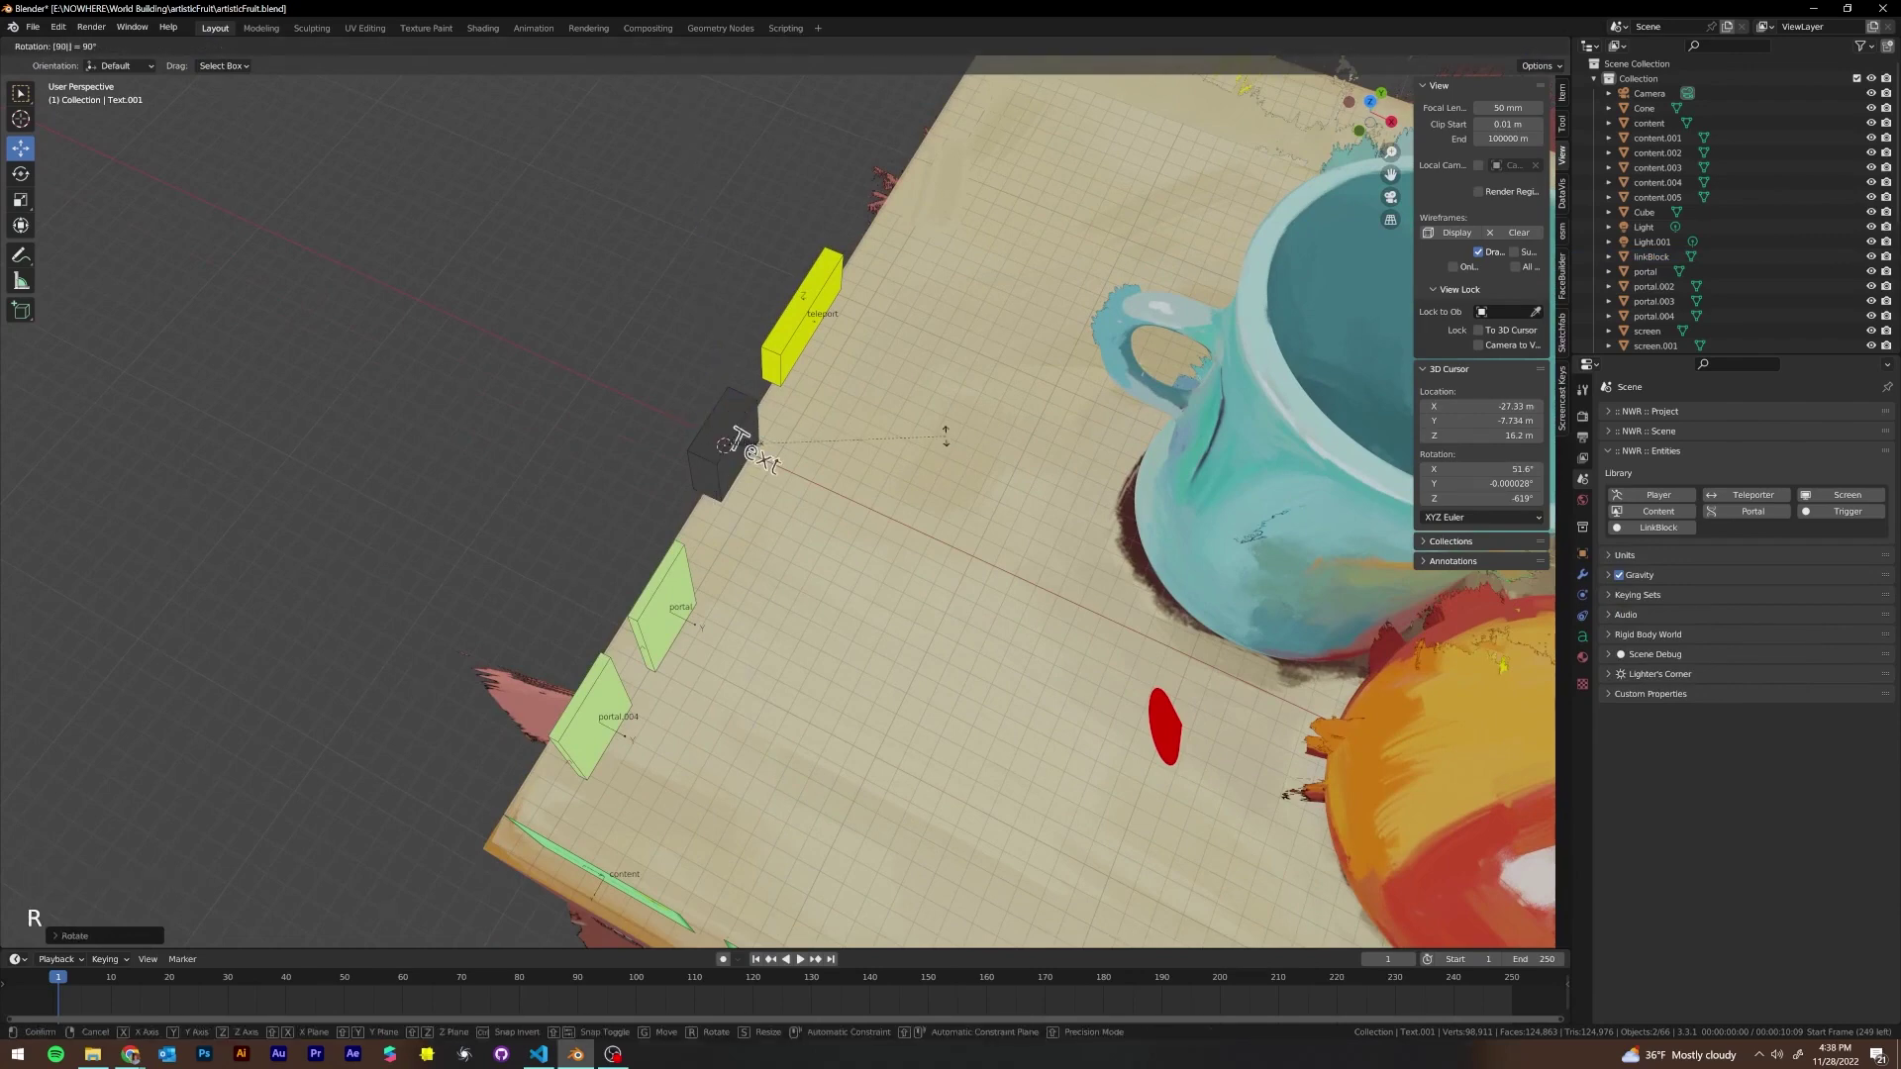
key("x")
key("x")
key("Return")
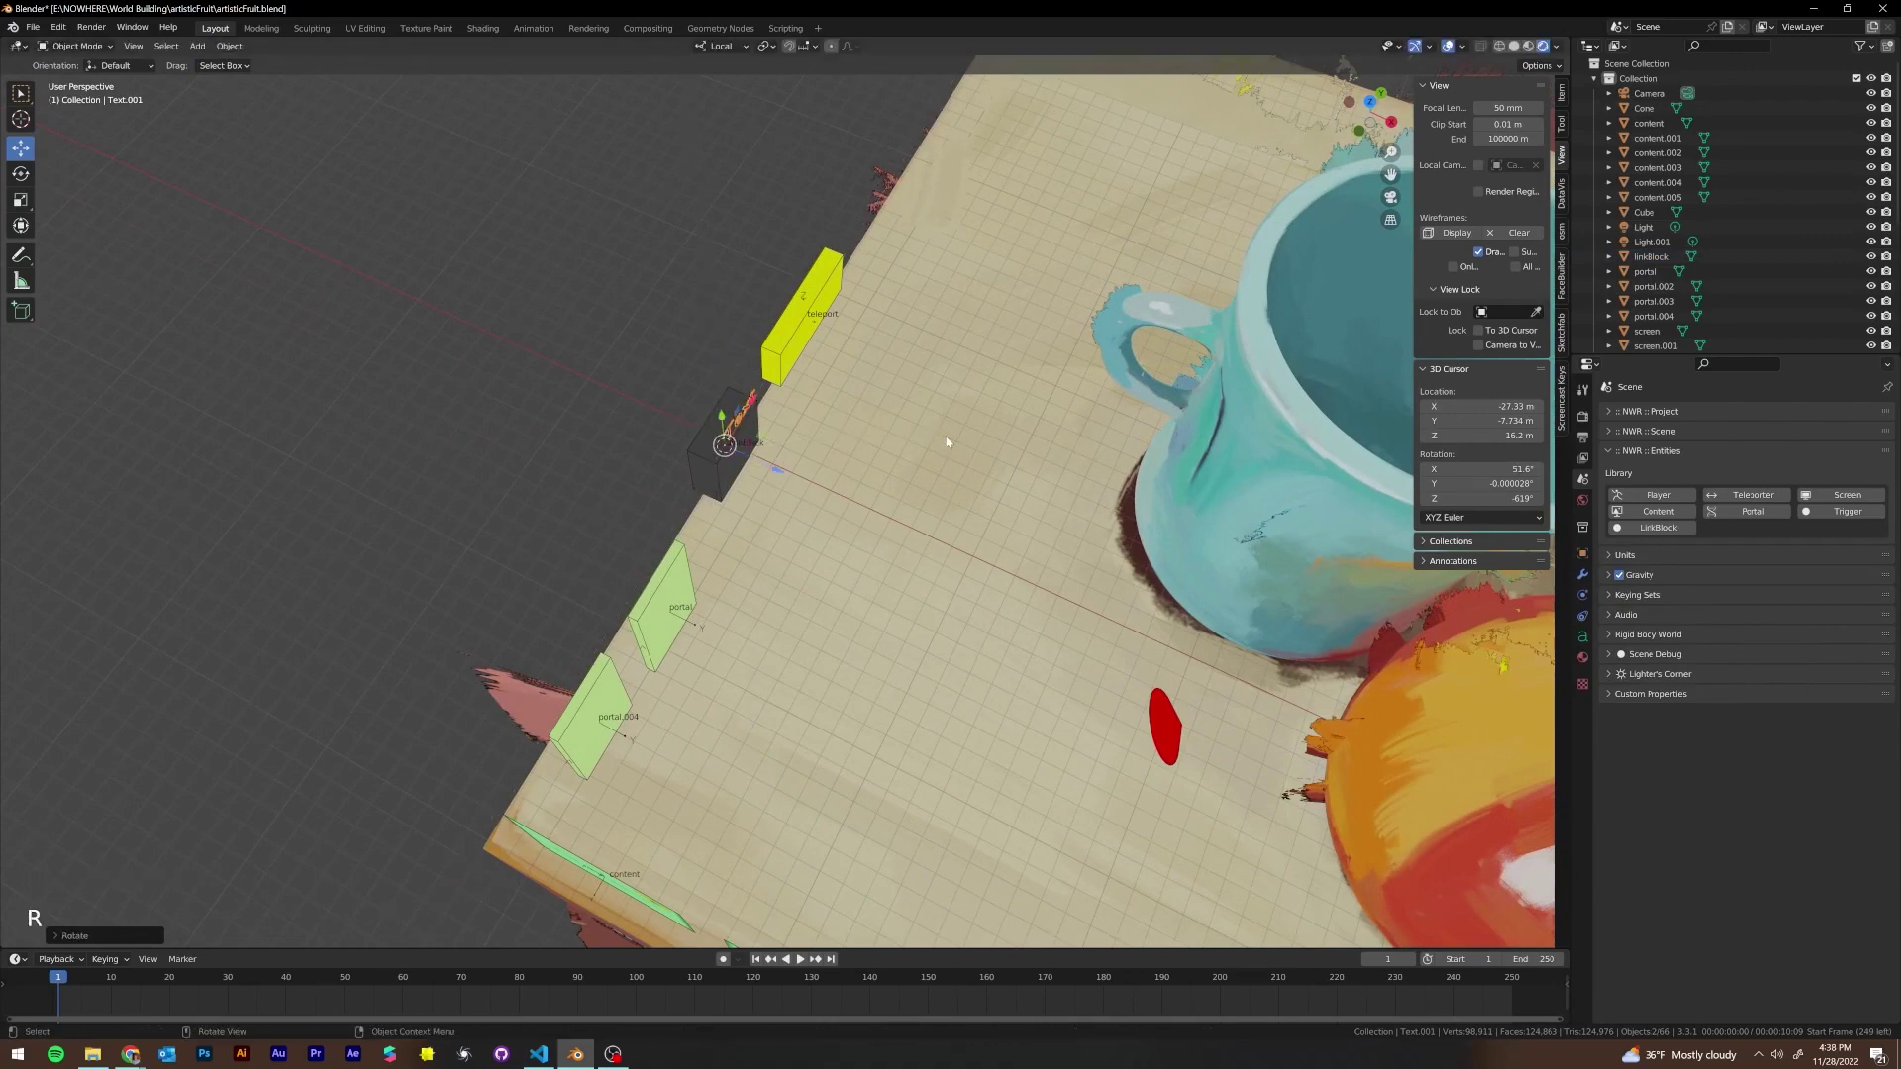
Start editing the new text object at the link block and clear its default wording
middle_click_drag(942, 437, 874, 304)
scroll(845, 319, "up", 2)
key("Tab")
key("BackSpace")
type("\\")
key("BackSpace")
key("BackSpace")
key("BackSpace")
key("BackSpace")
key("BackSpace")
key("BackSpace")
key("BackSpace")
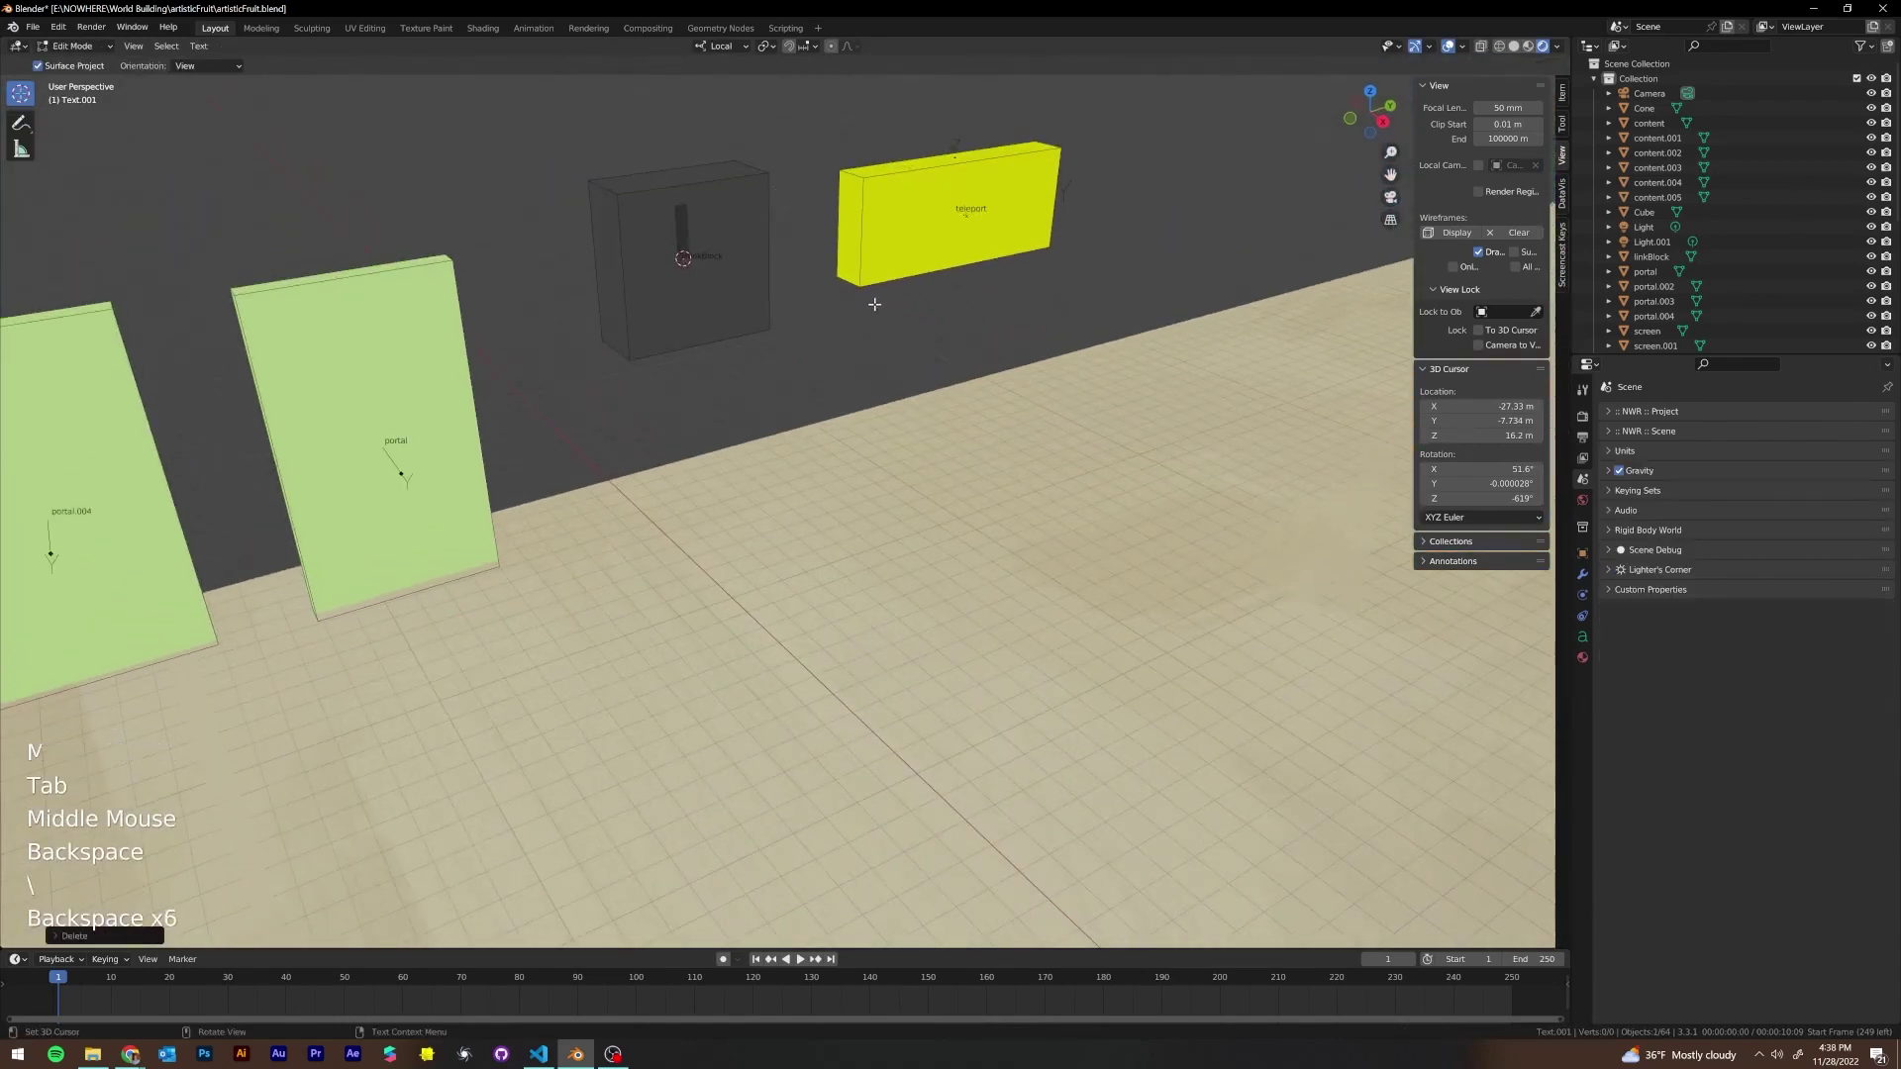
type("Link")
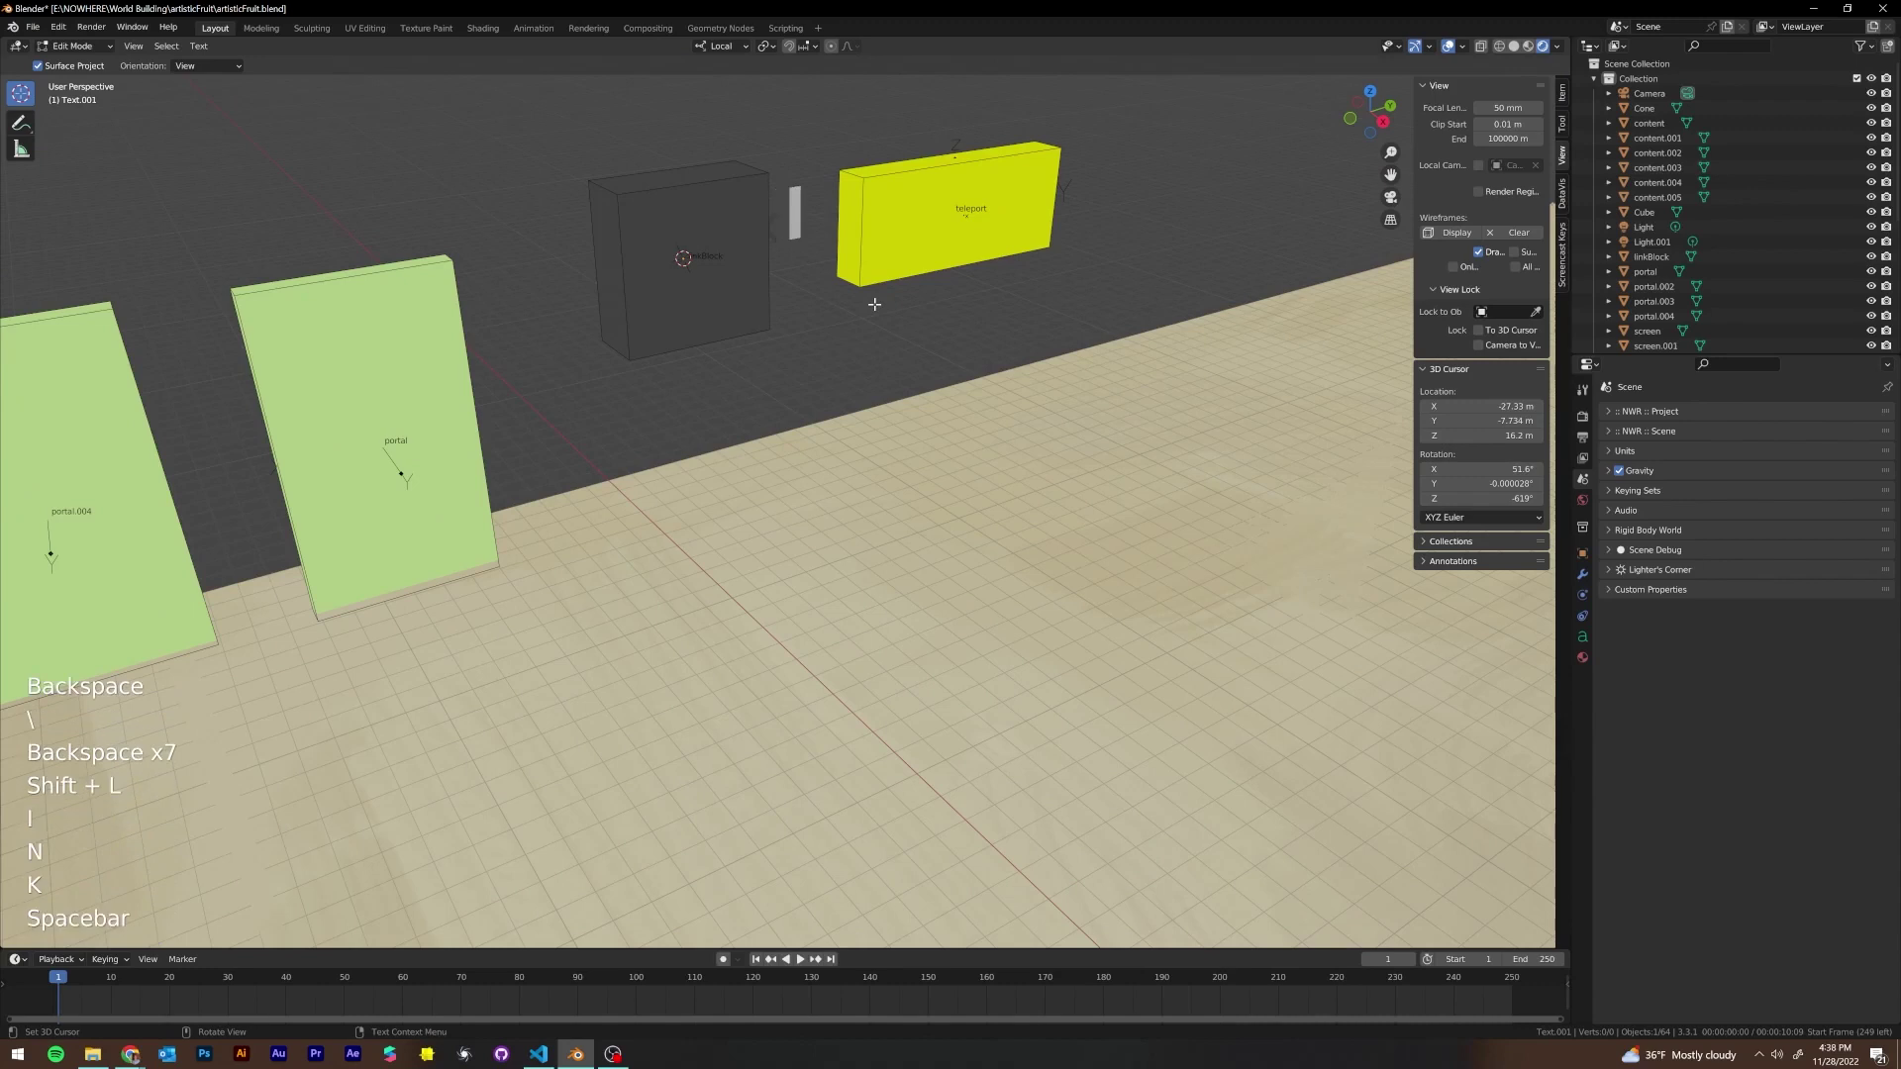
key("BackSpace")
key("BackSpace")
key("BackSpace")
key("BackSpace")
key("BackSpace")
key("BackSpace")
key("BackSpace")
key("BackSpace")
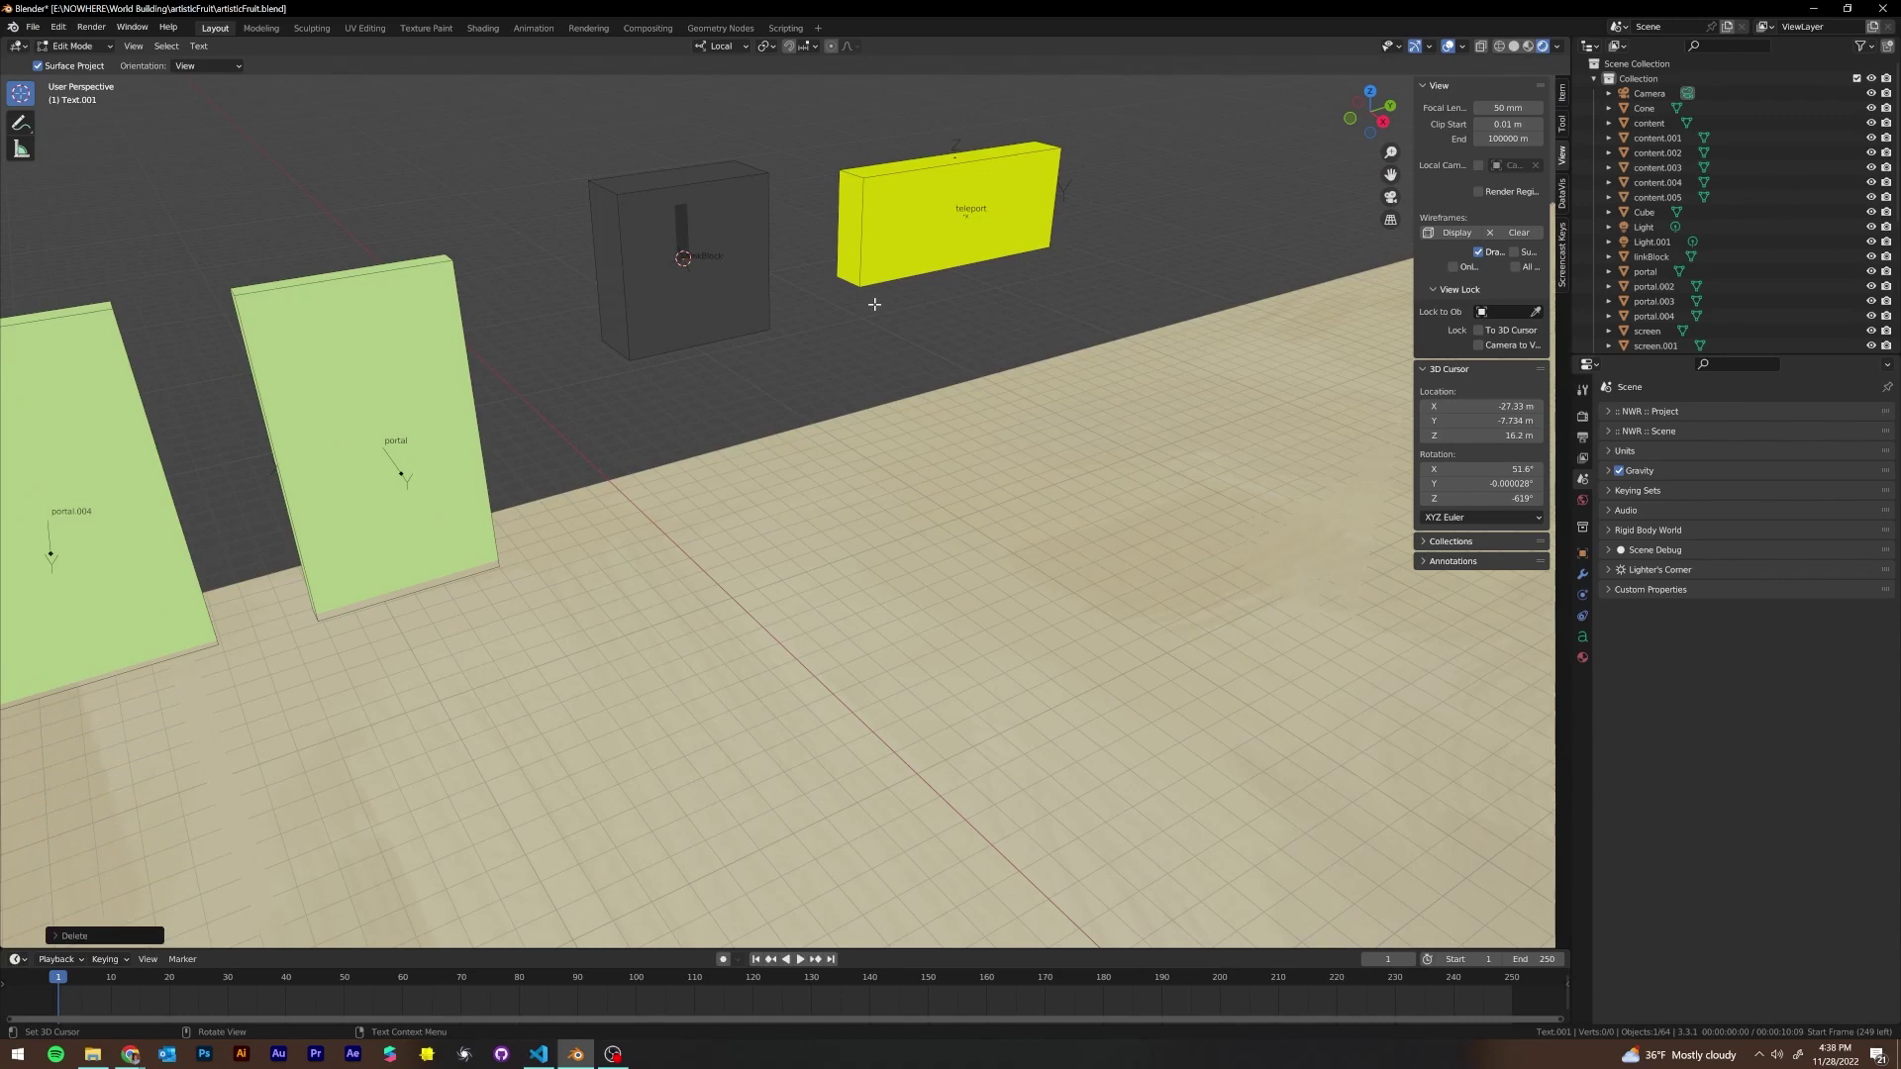
type("We=")
key("BackSpace")
key("BackSpace")
key("BackSpace")
key("BackSpace")
key("BackSpace")
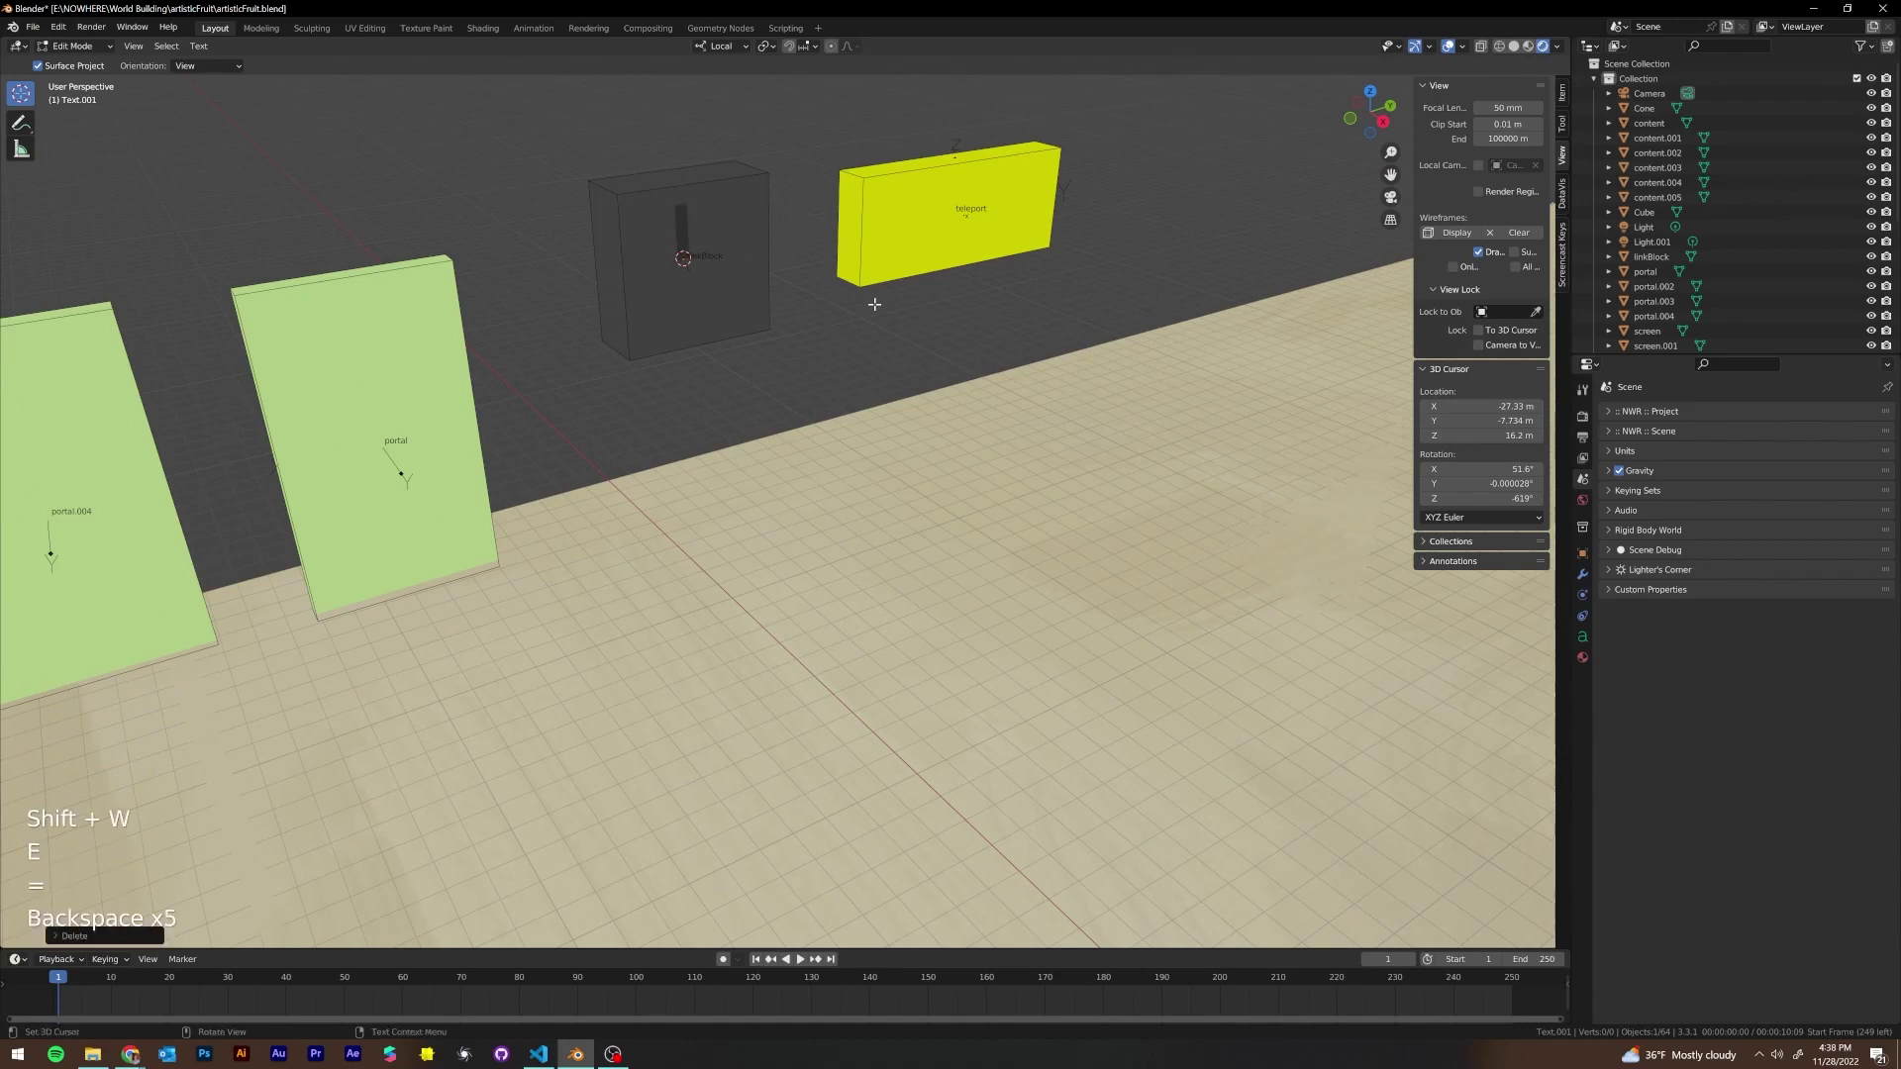
Enter "Click Here" as the text object's wording and return to Object Mode
type("Click H")
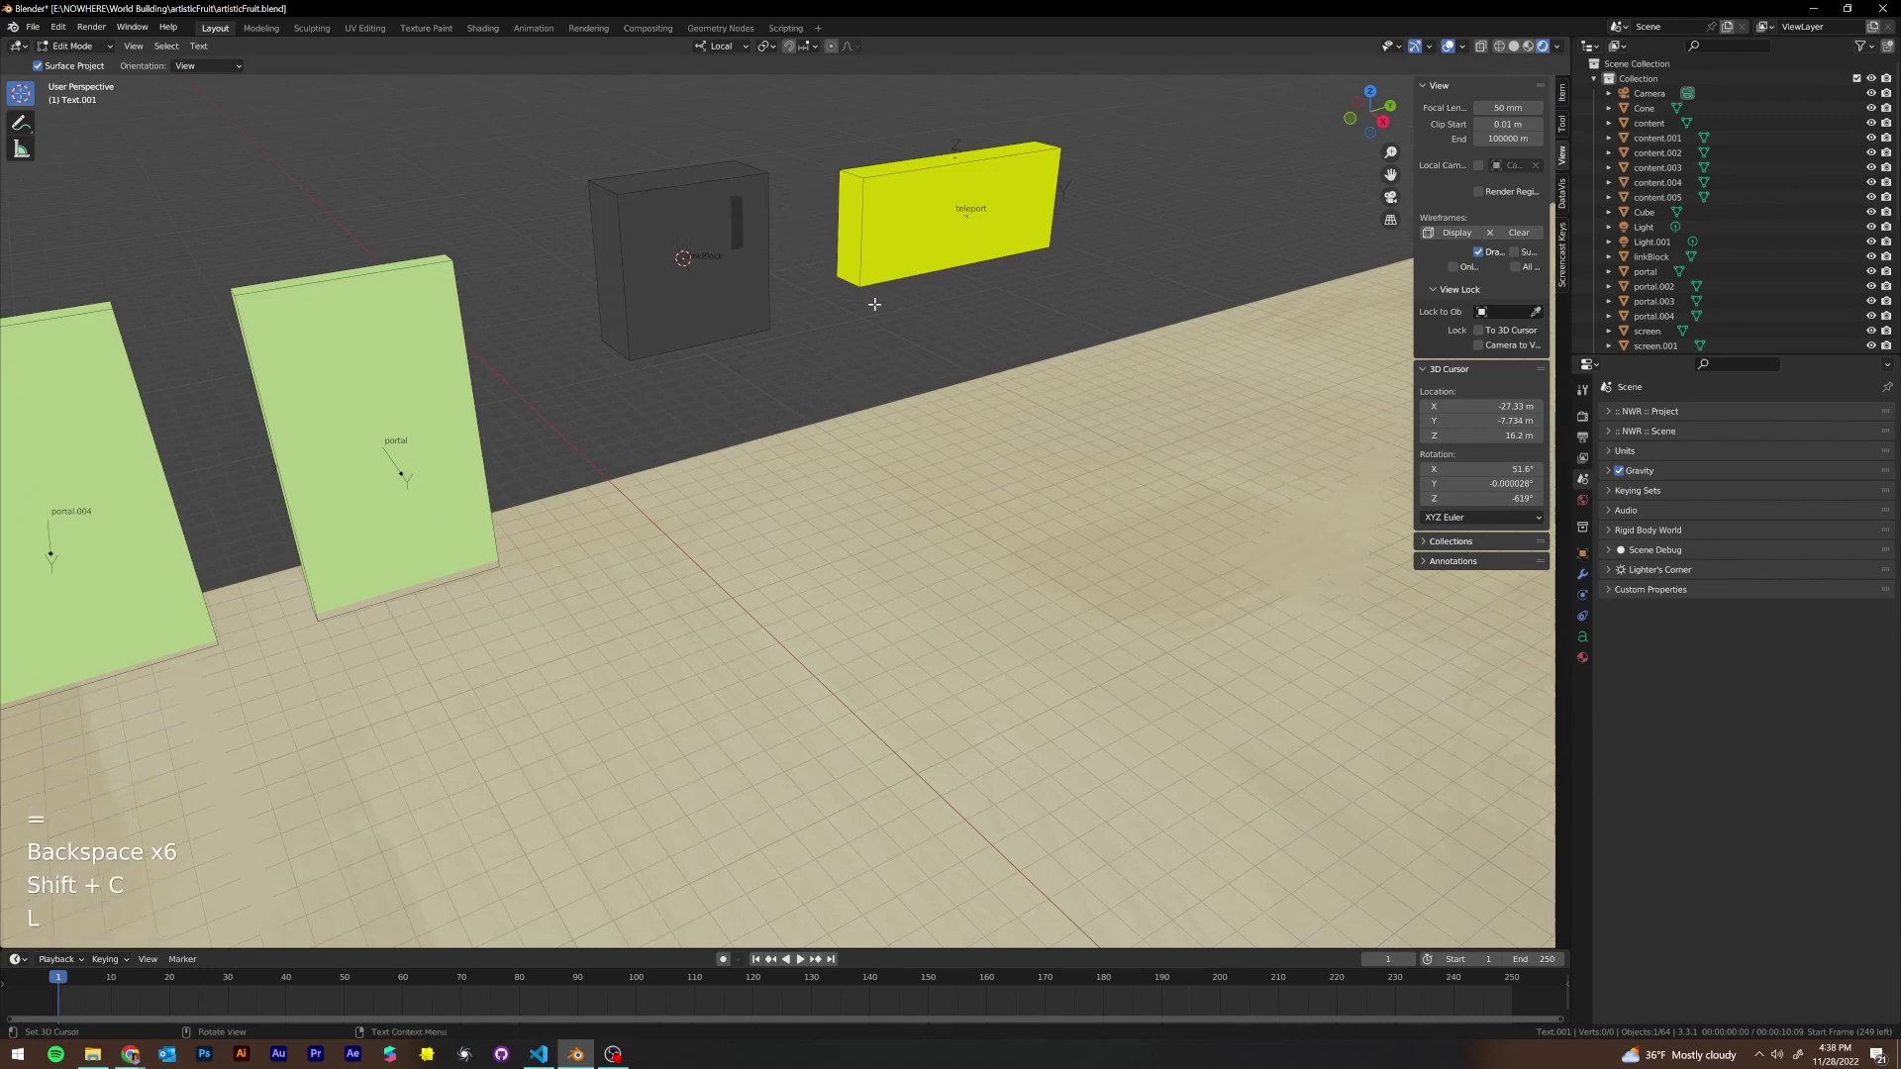
type("ere")
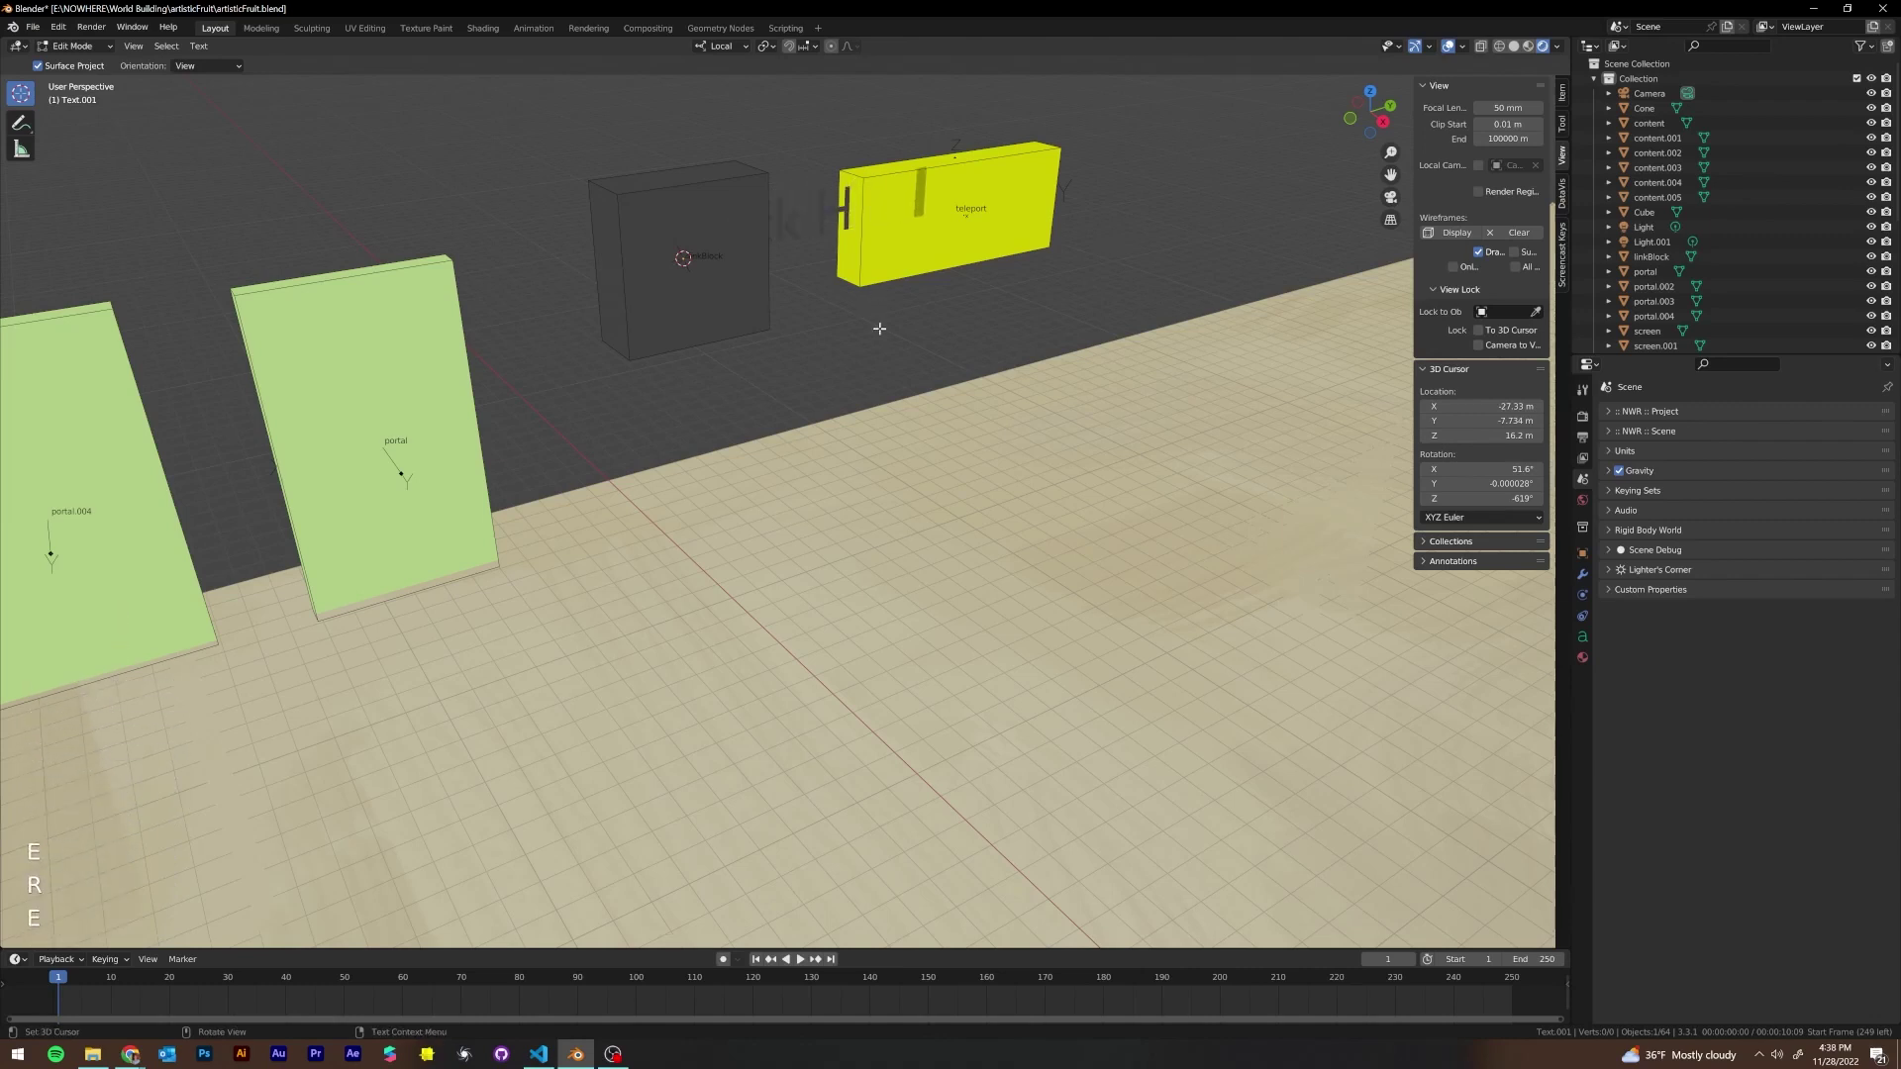
middle_click_drag(879, 293, 857, 311)
middle_click_drag(989, 388, 1019, 552, "shift")
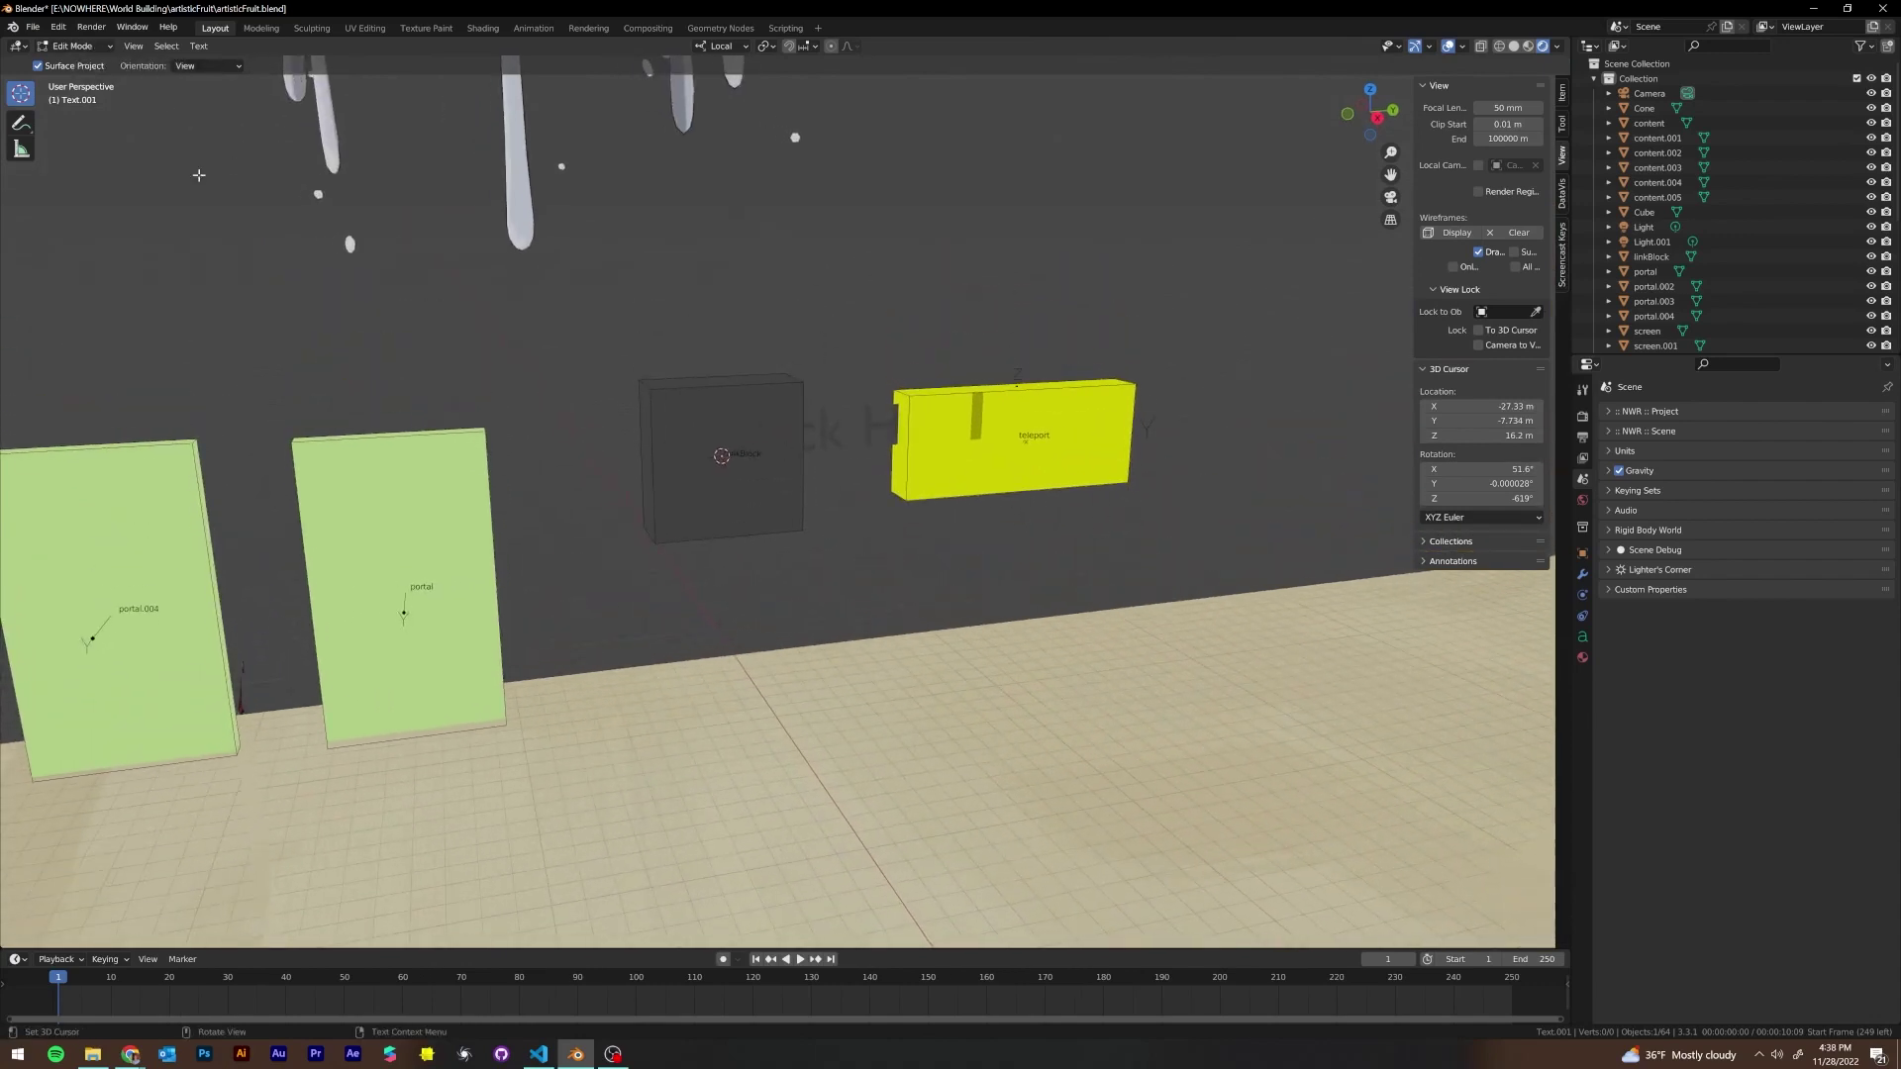
key("Tab")
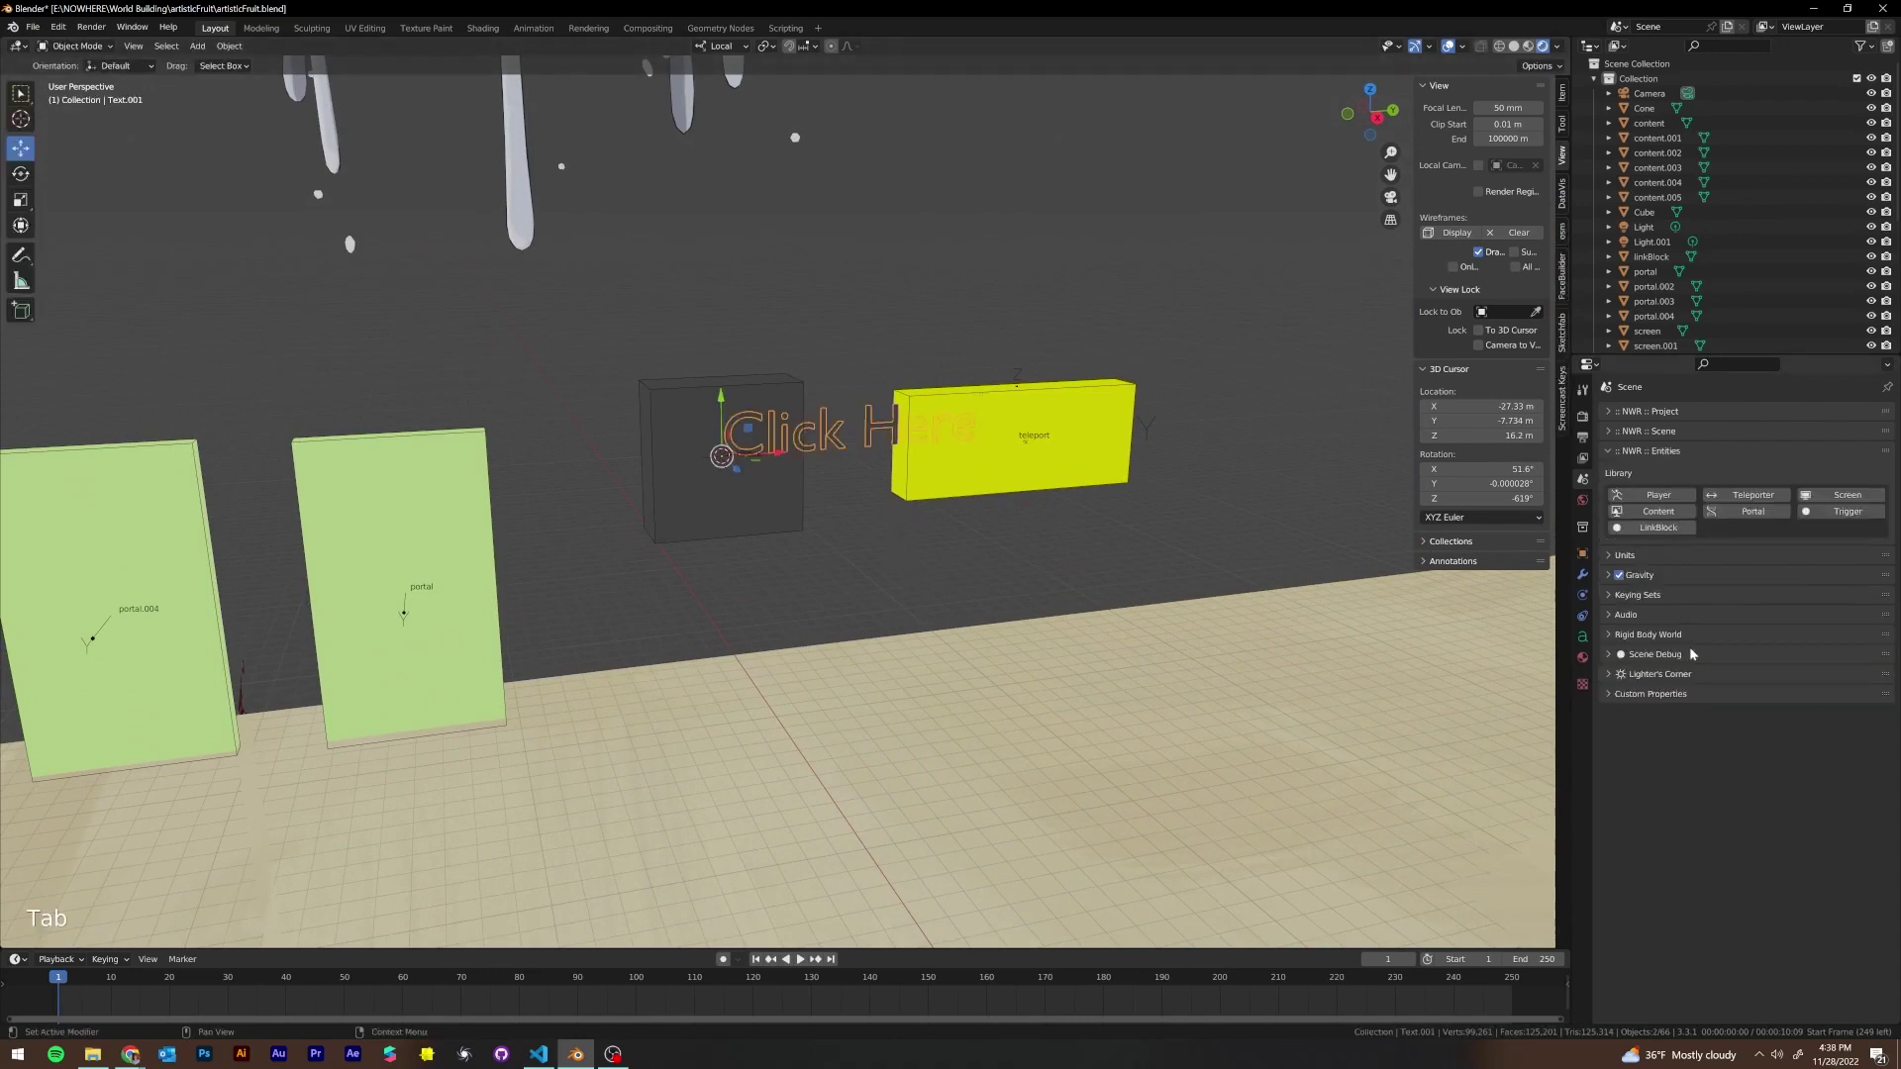
Assign the existing outline1 material to the "Click Here" text
left_click(1582, 656)
left_click(1609, 476)
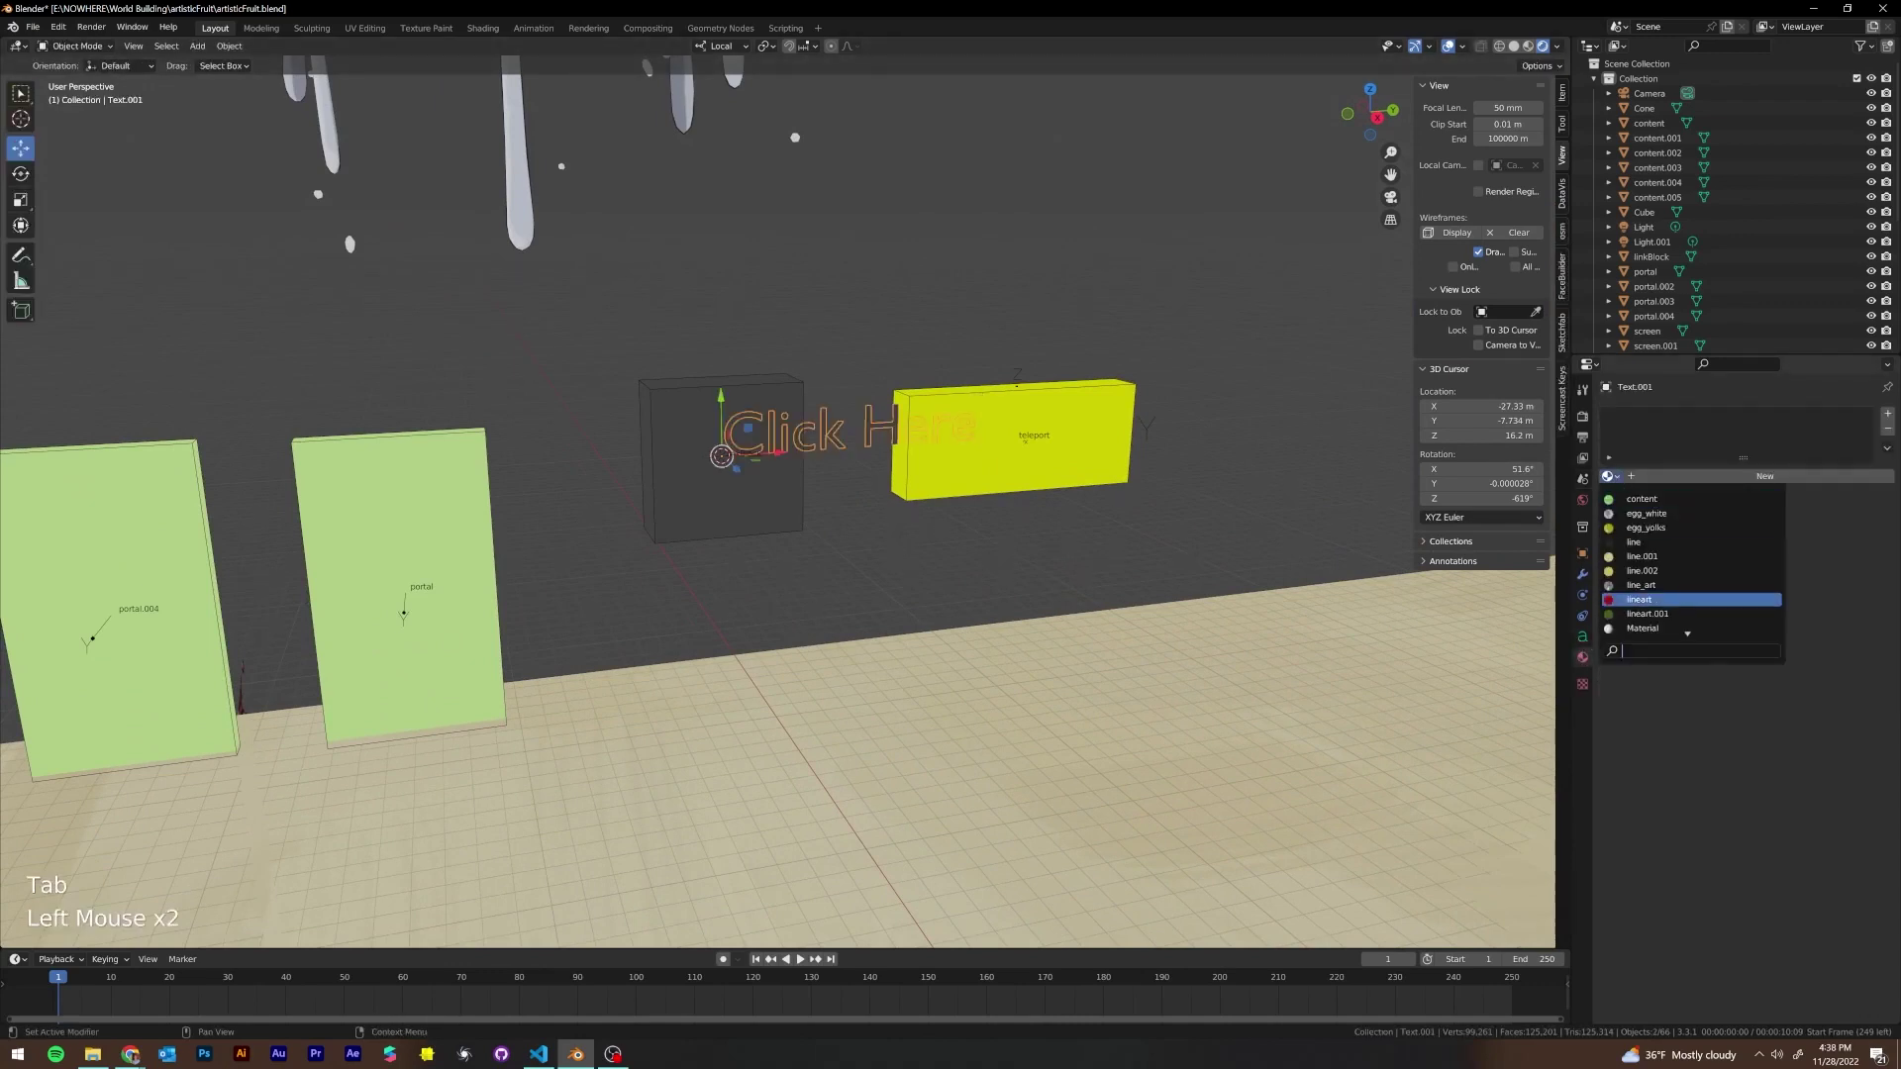
scroll(1682, 594, "down", 9)
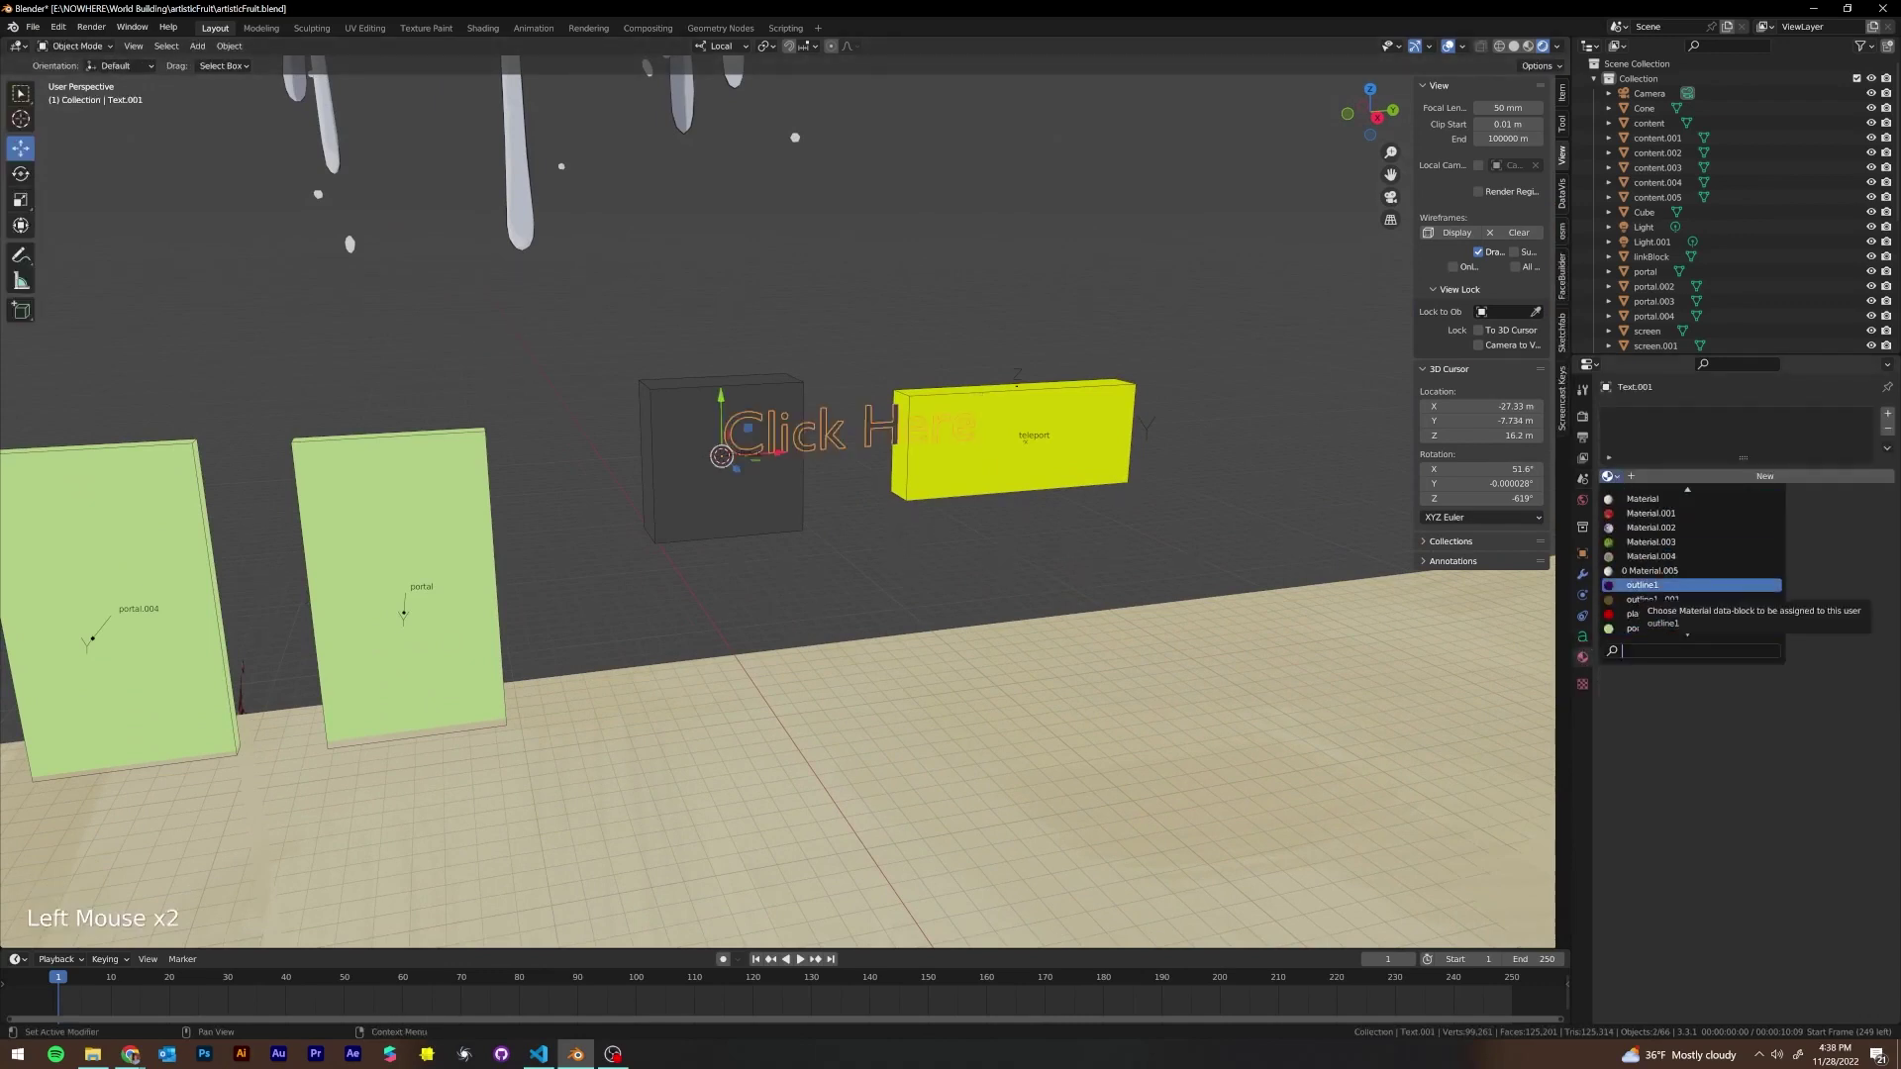
left_click(1644, 585)
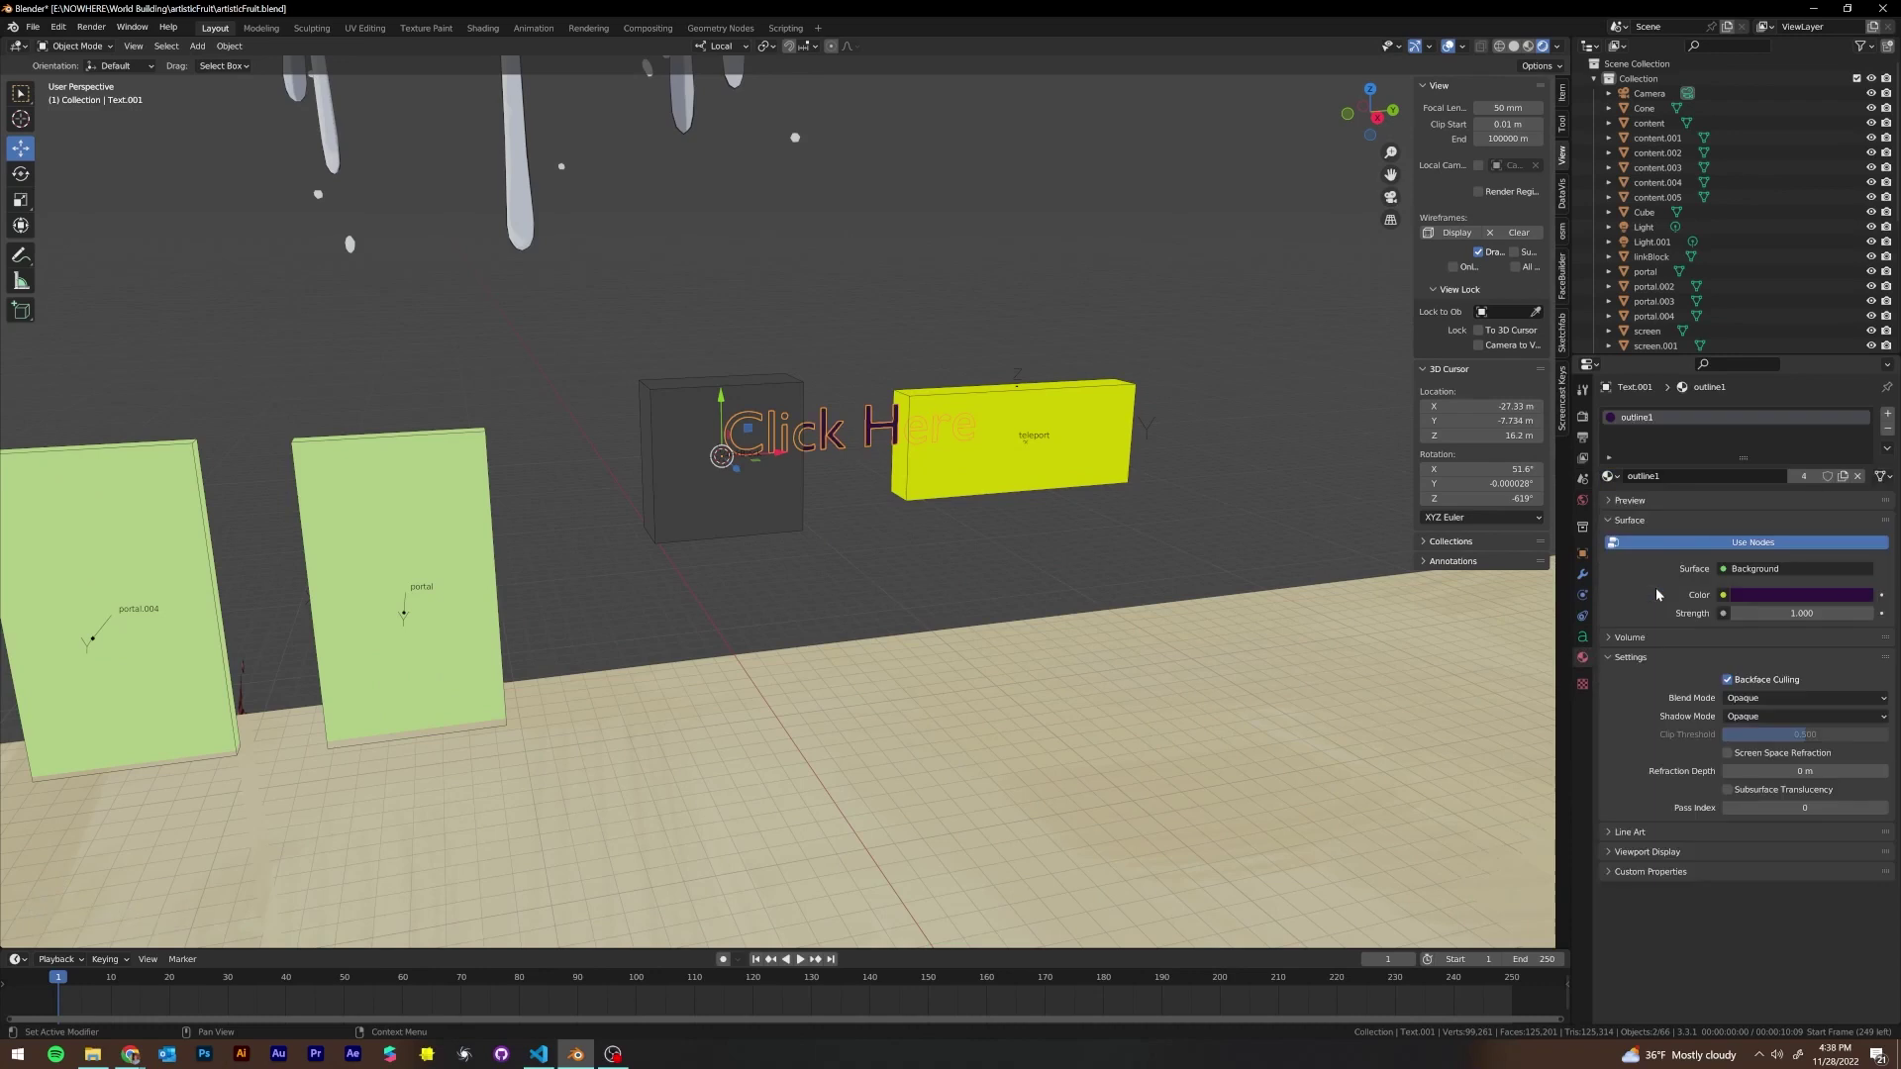
Scale the "Click Here" text down to about the link block's width and move it along its local axes onto the block's face
left_click(796, 406)
left_click(847, 431)
key("s")
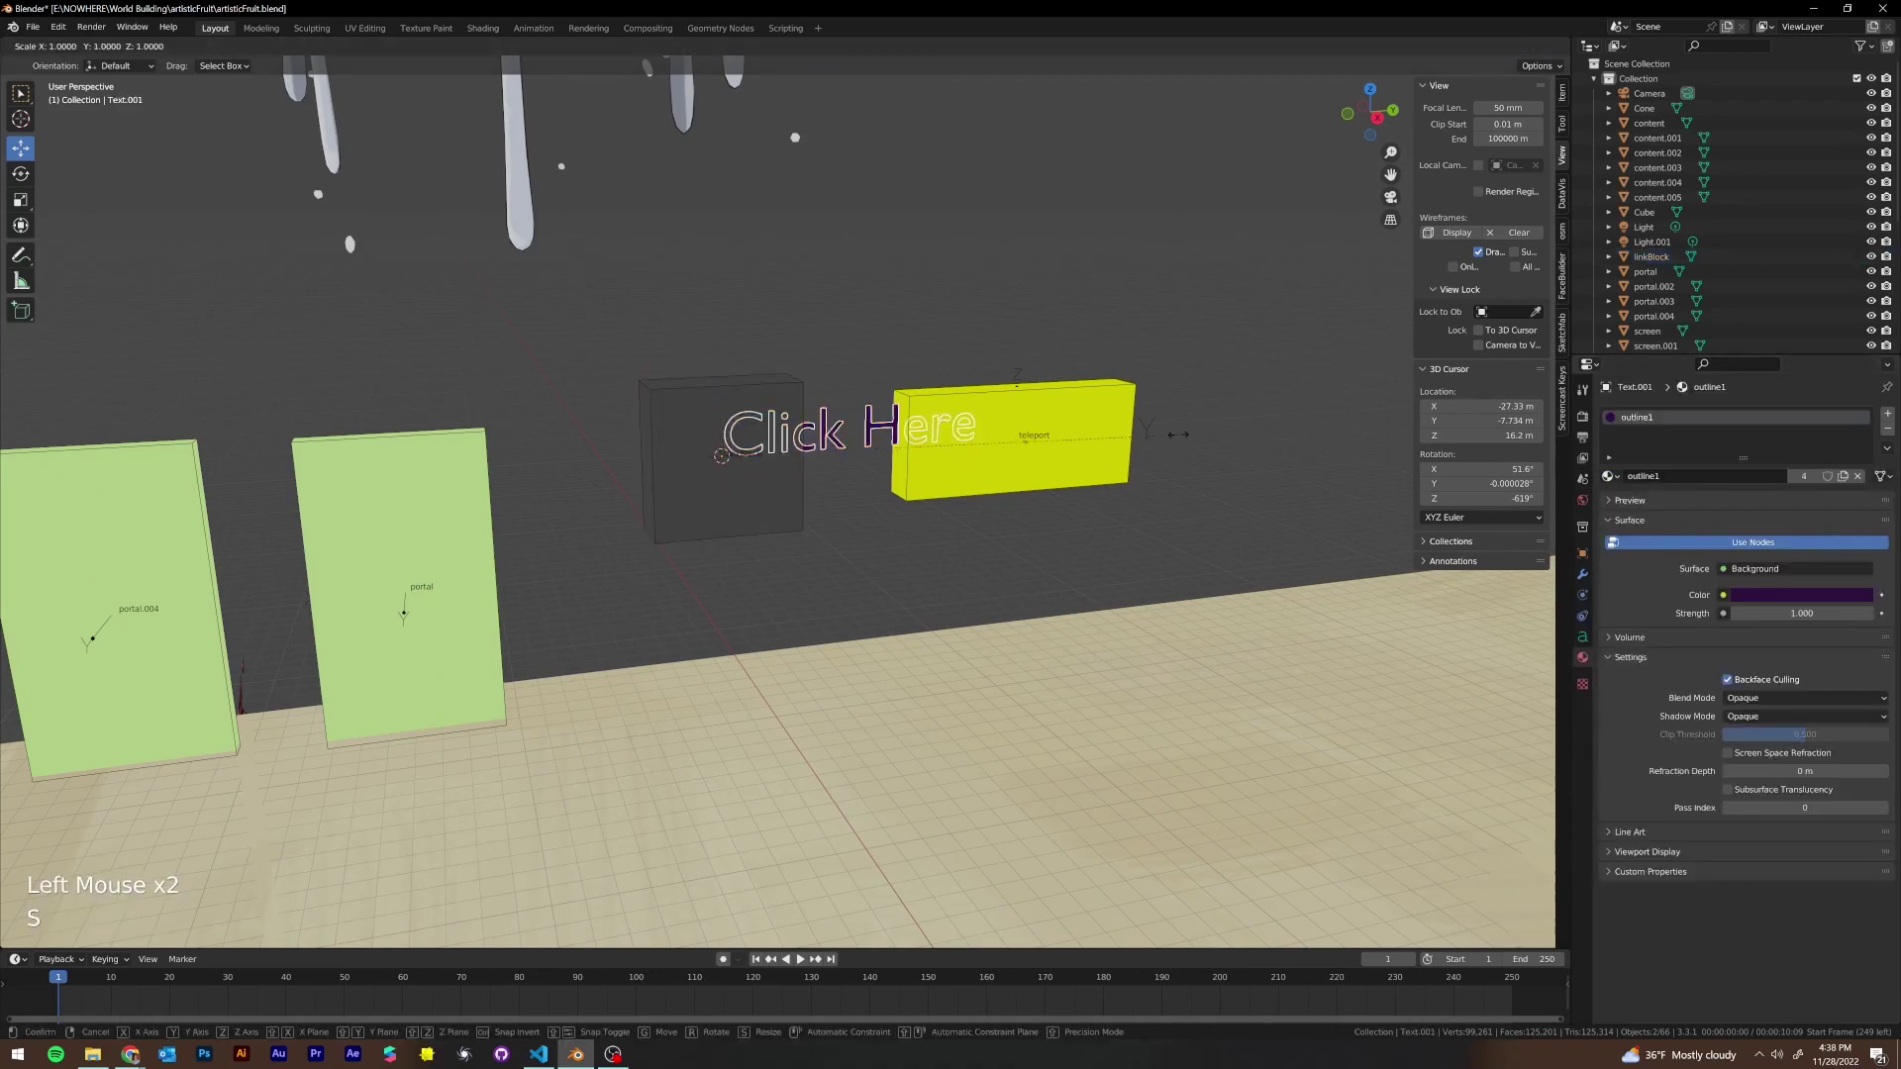
left_click(848, 448)
left_click_drag(775, 454, 692, 459)
mouse_move(771, 454)
middle_mouse_down()
mouse_move(748, 433)
mouse_move(792, 438)
middle_mouse_up()
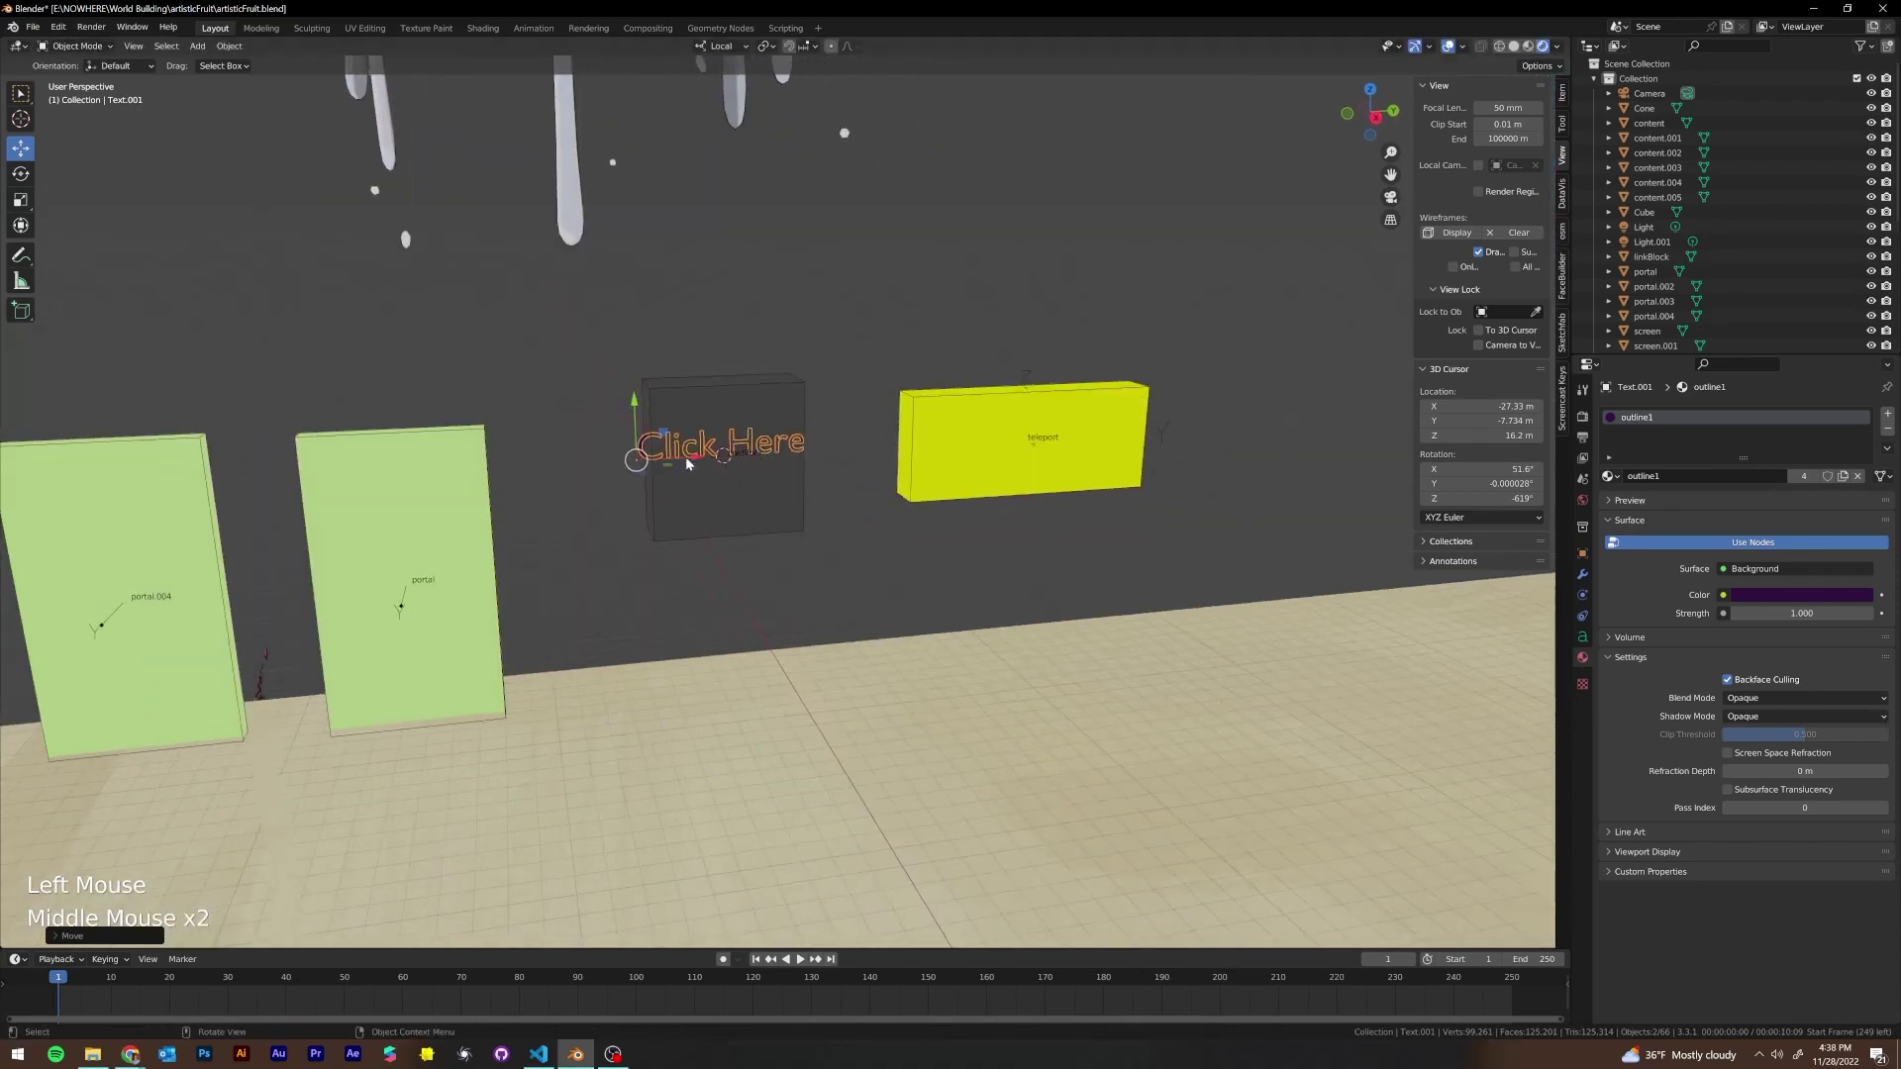
left_click_drag(692, 459, 699, 460)
middle_click_drag(760, 439, 708, 430)
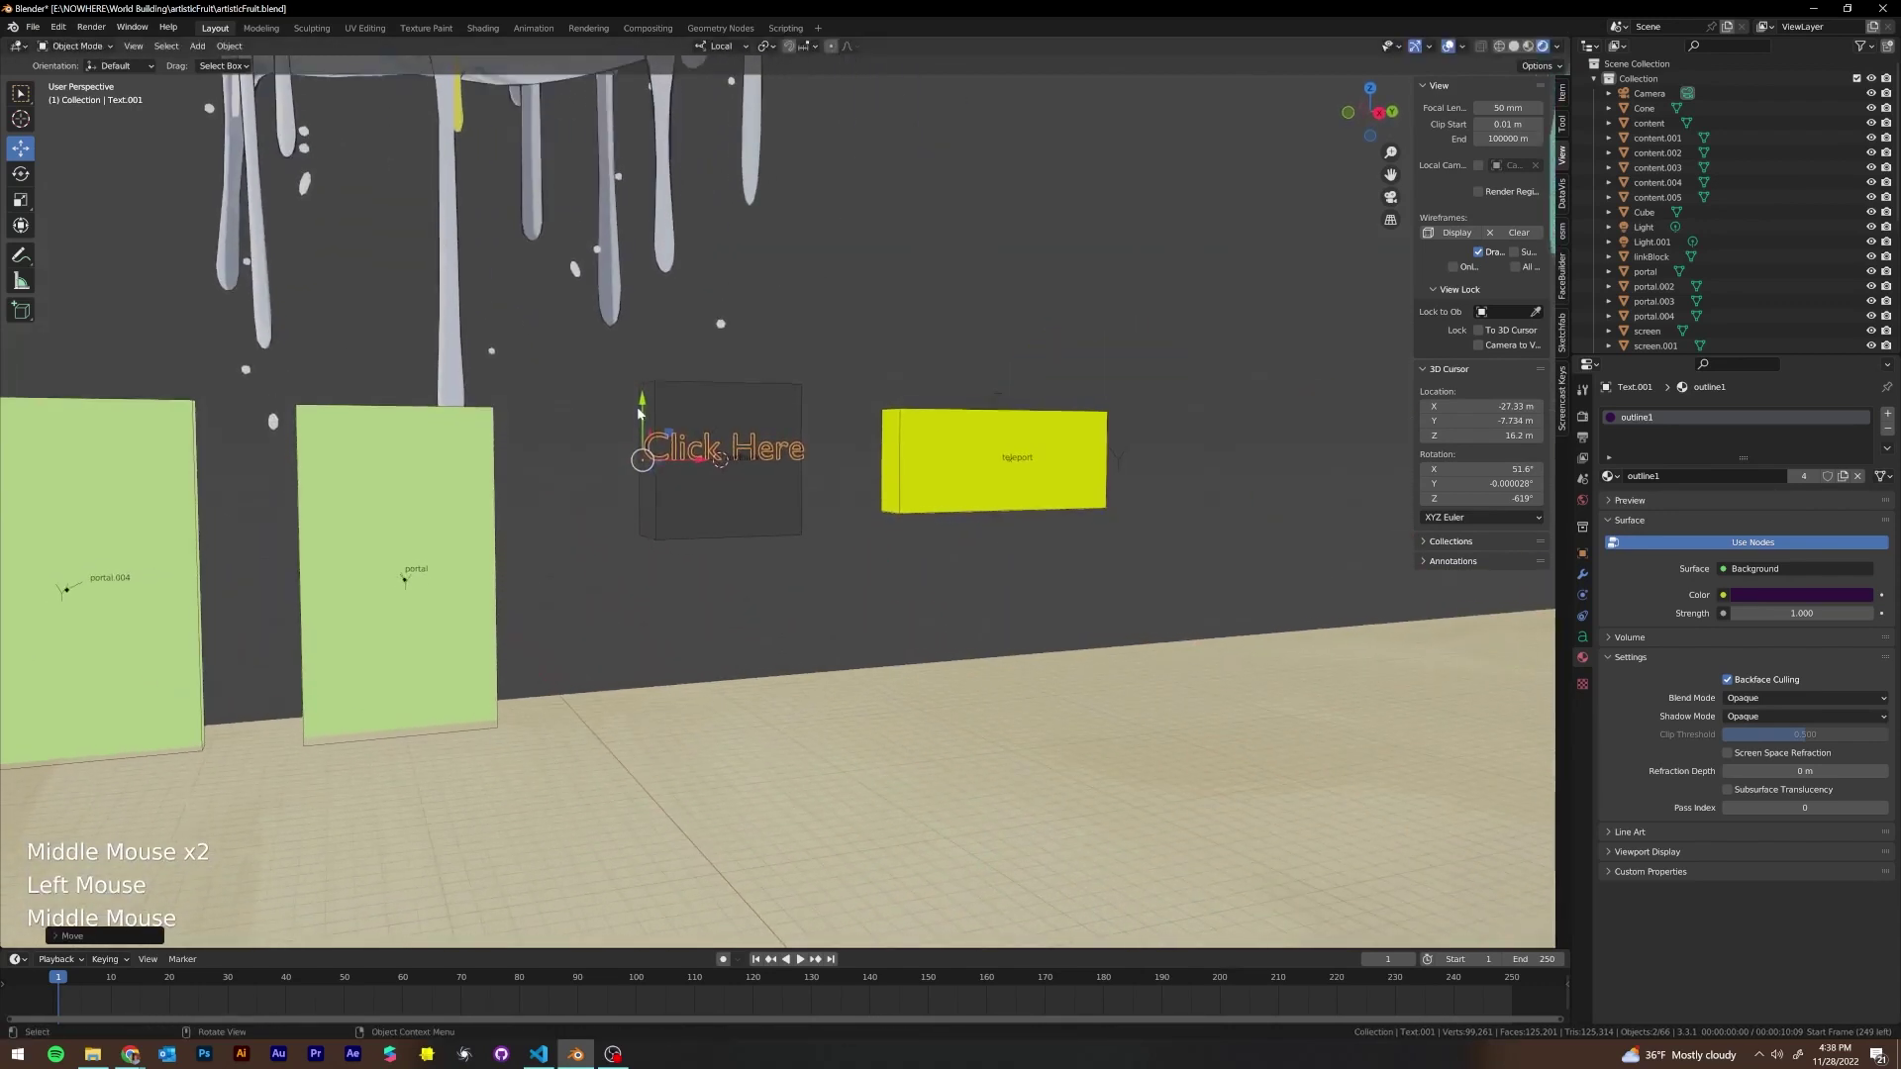
left_click_drag(639, 416, 645, 417)
middle_click_drag(891, 443, 851, 438)
Shrink the "Click Here" text slightly more and shift it sideways to fit within the link block's face
key("s")
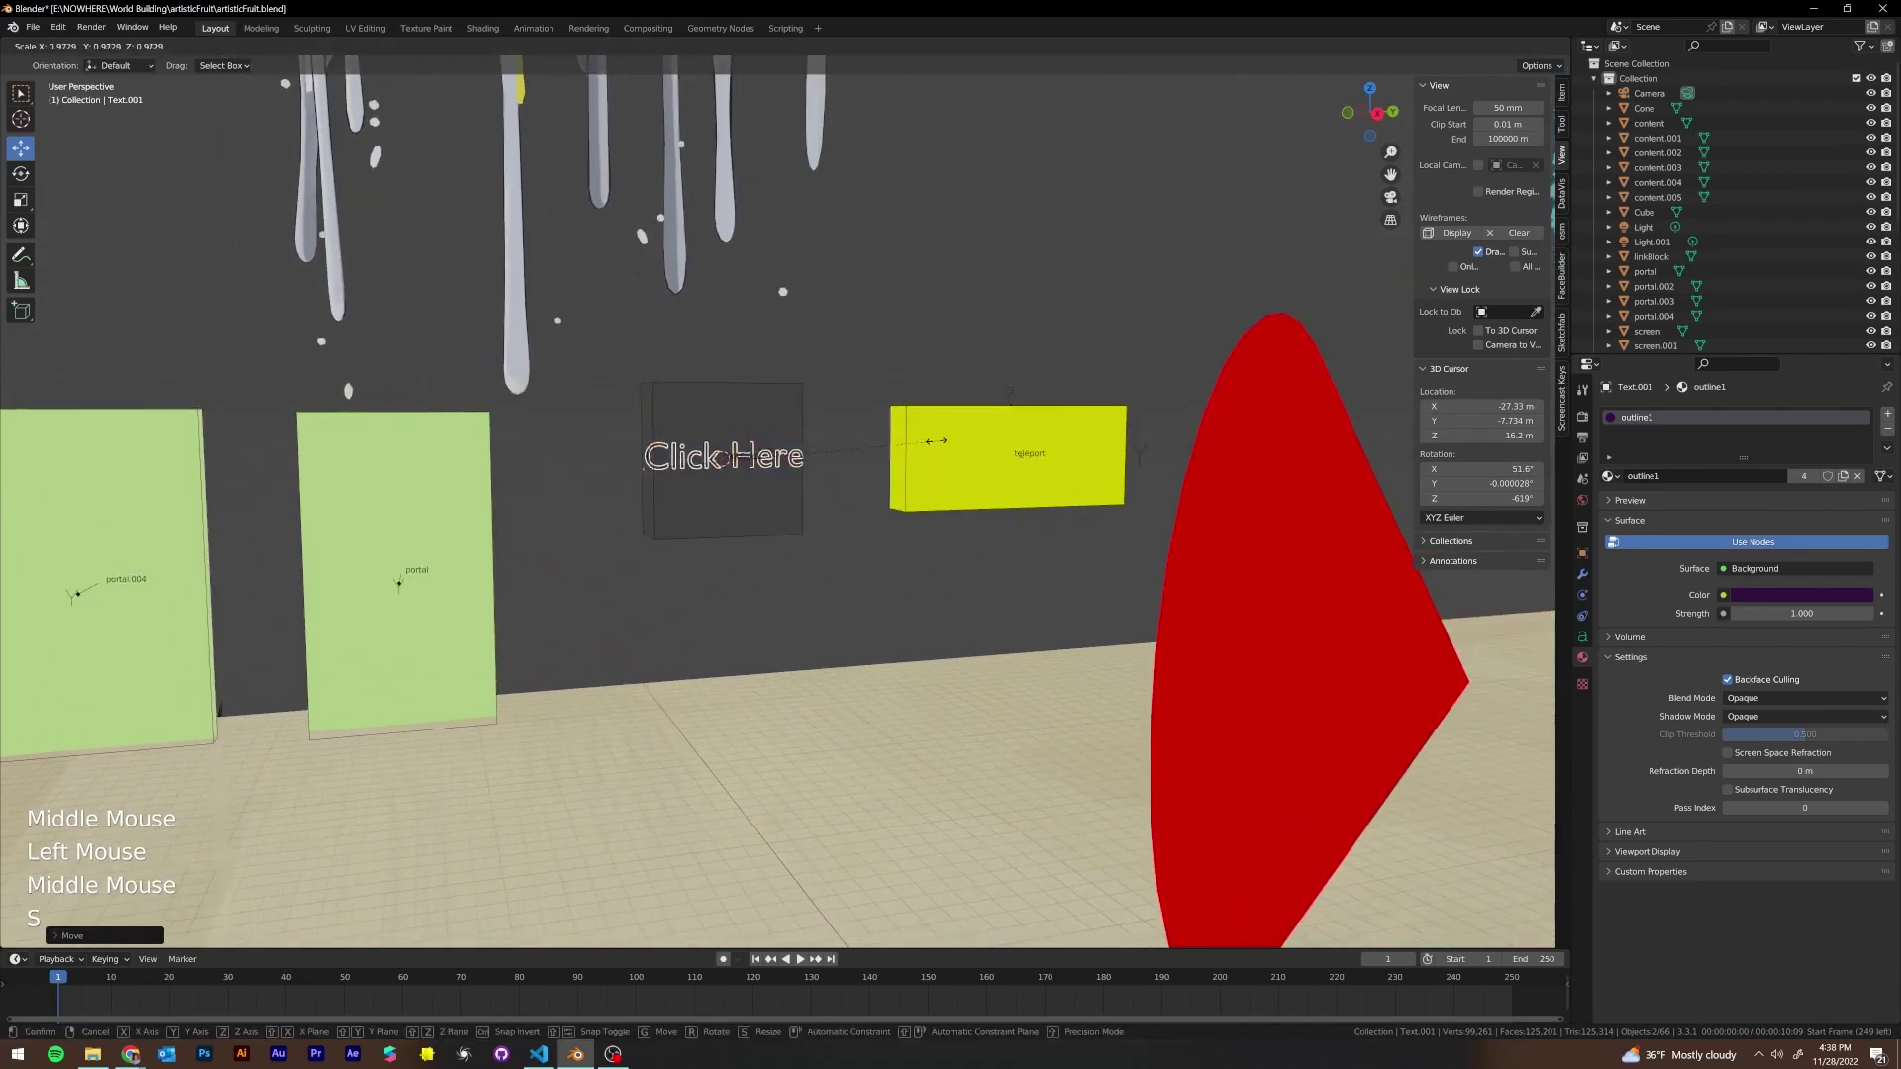
left_click(902, 437)
left_click_drag(690, 459, 715, 475)
scroll(715, 475, "up", 1)
middle_click_drag(714, 475, 995, 458)
key("s")
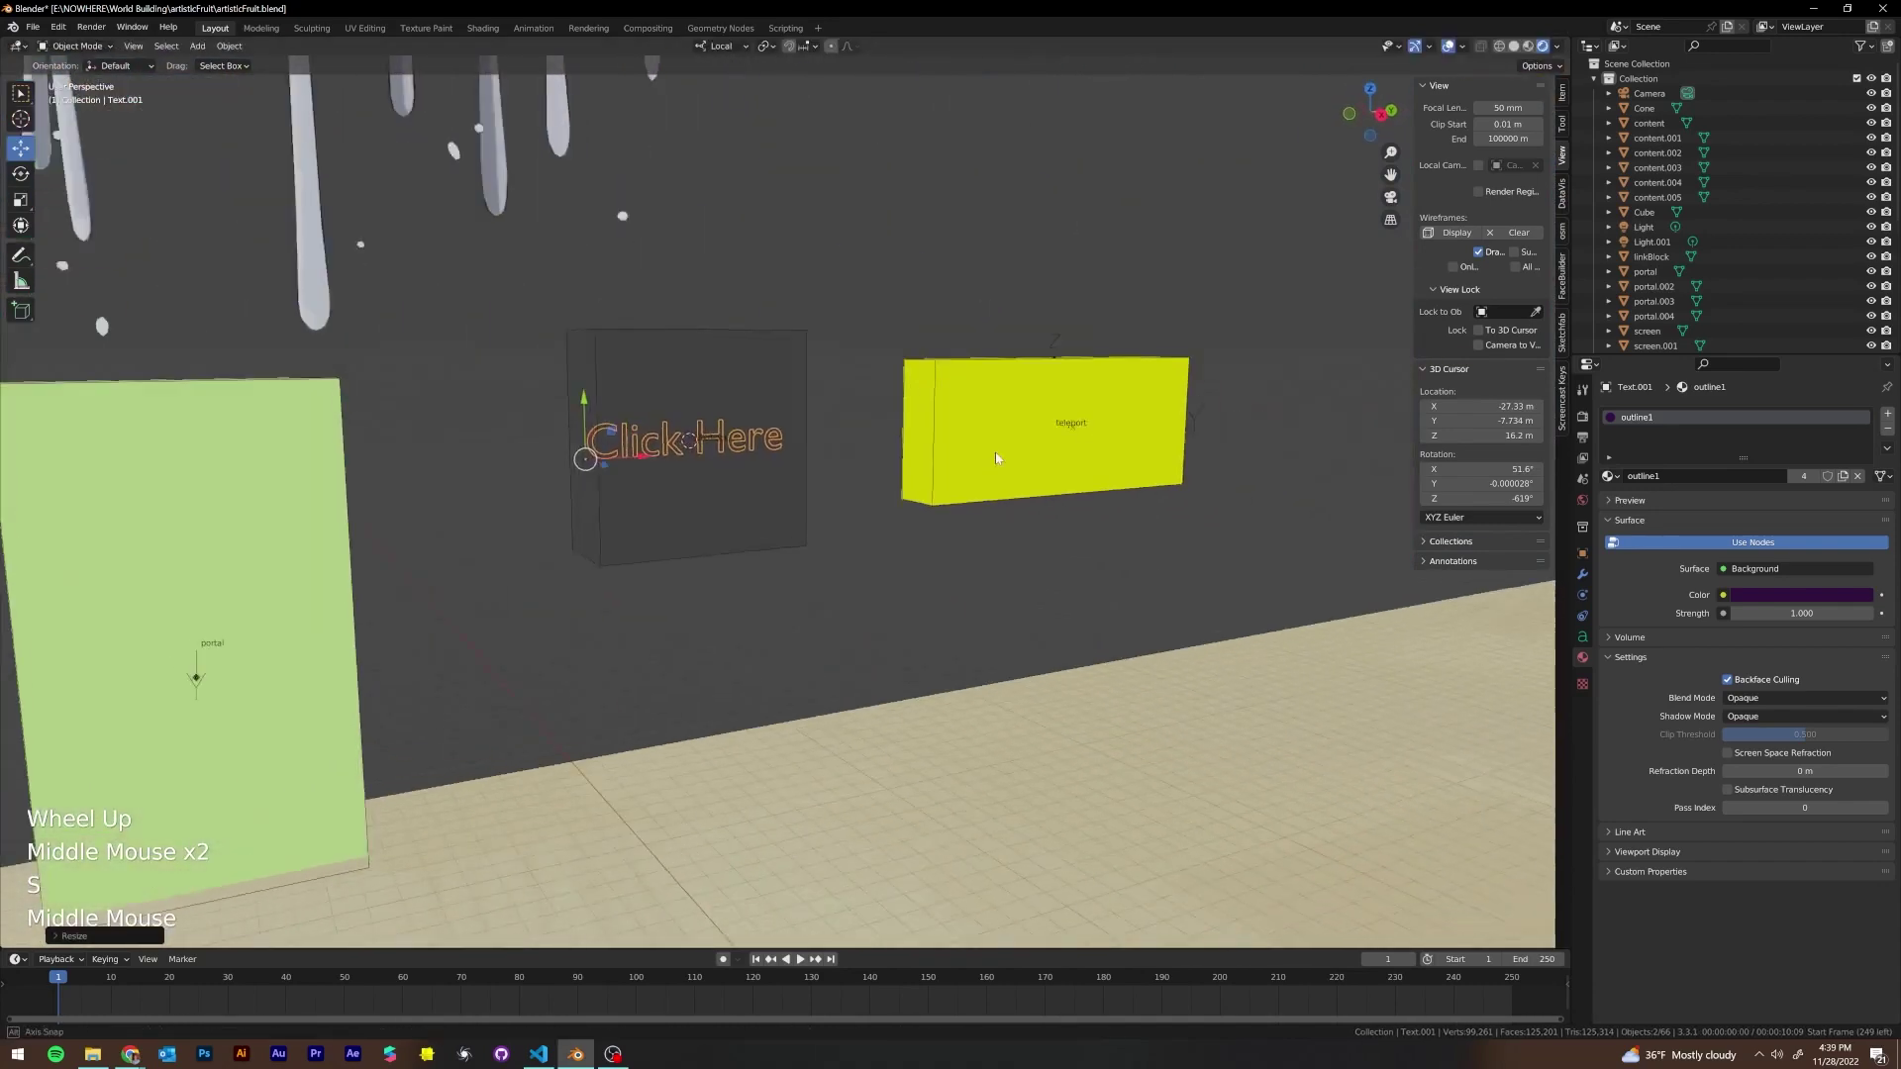
Reduce the link block's height by scaling it along its local Z axis to suit the single line of text
left_click(780, 419)
middle_click_drag(819, 424, 1034, 431)
key("s")
key("x")
key("x")
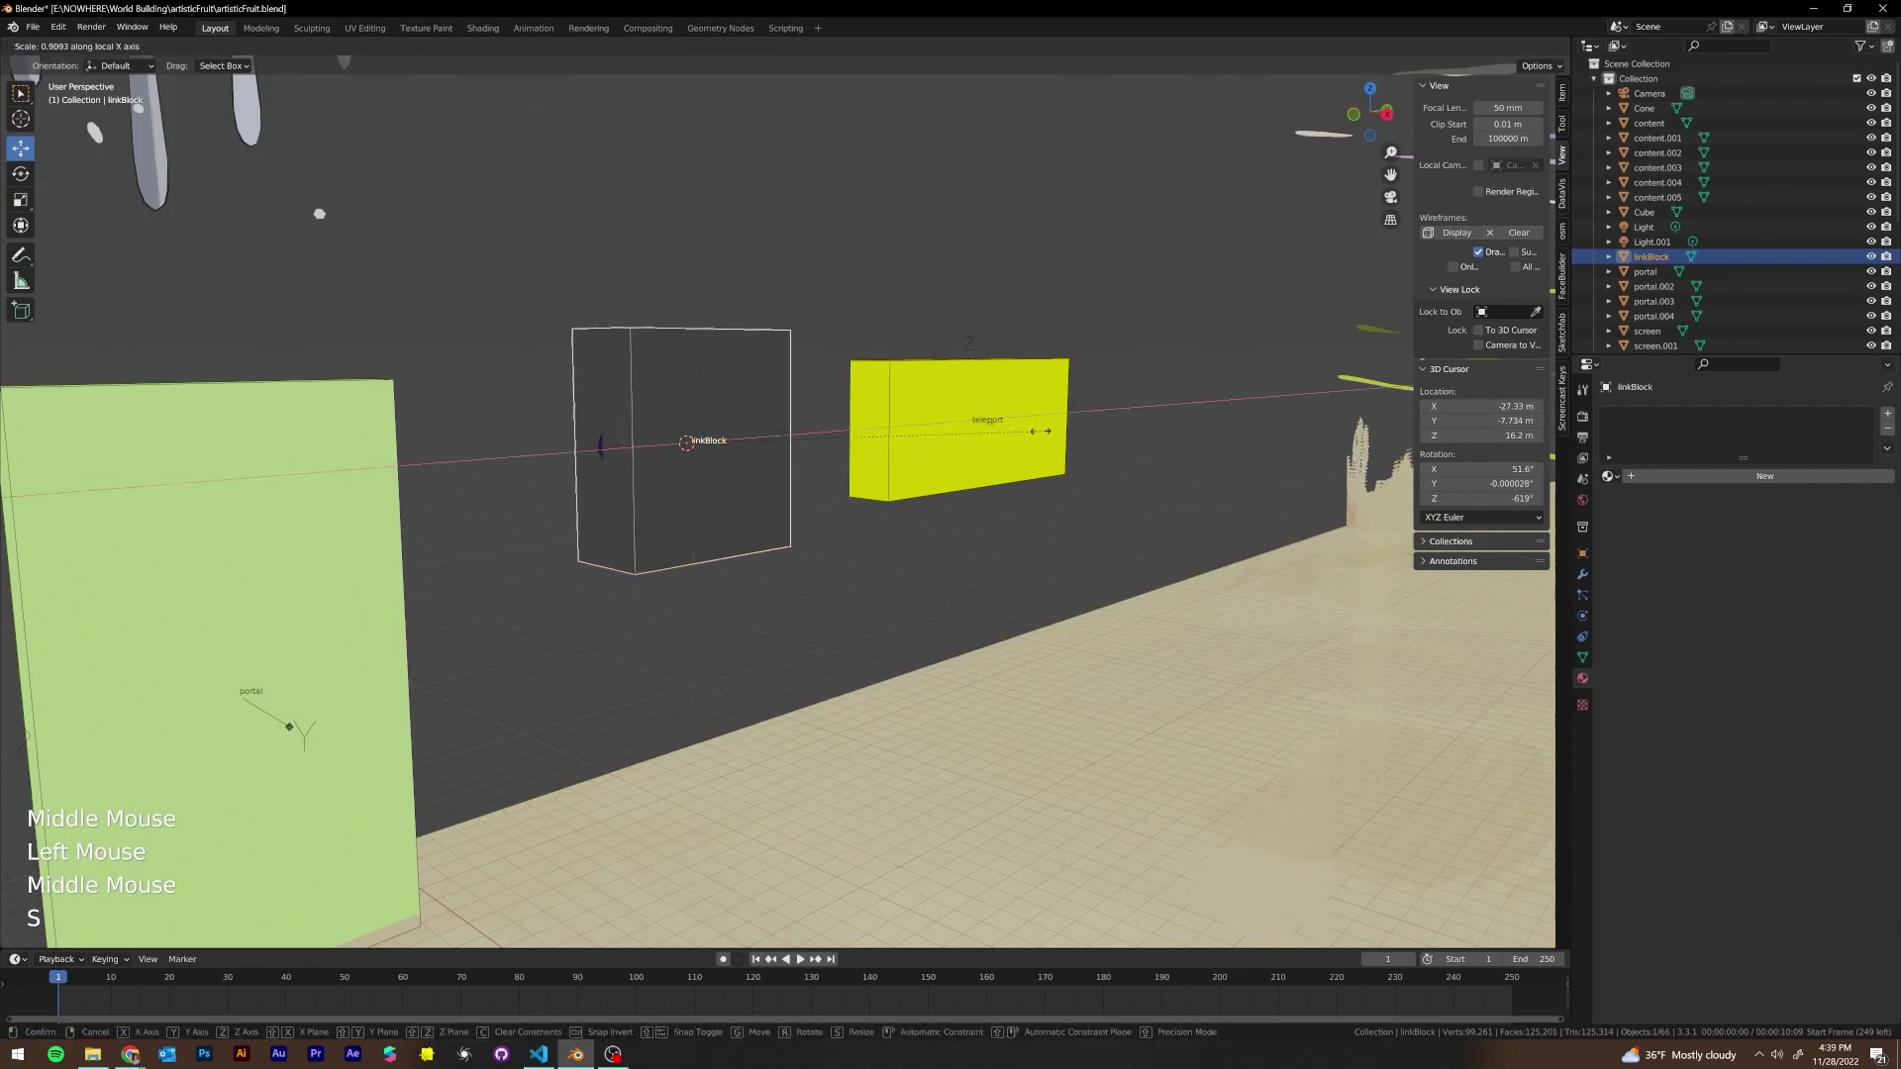
key("z")
key("z")
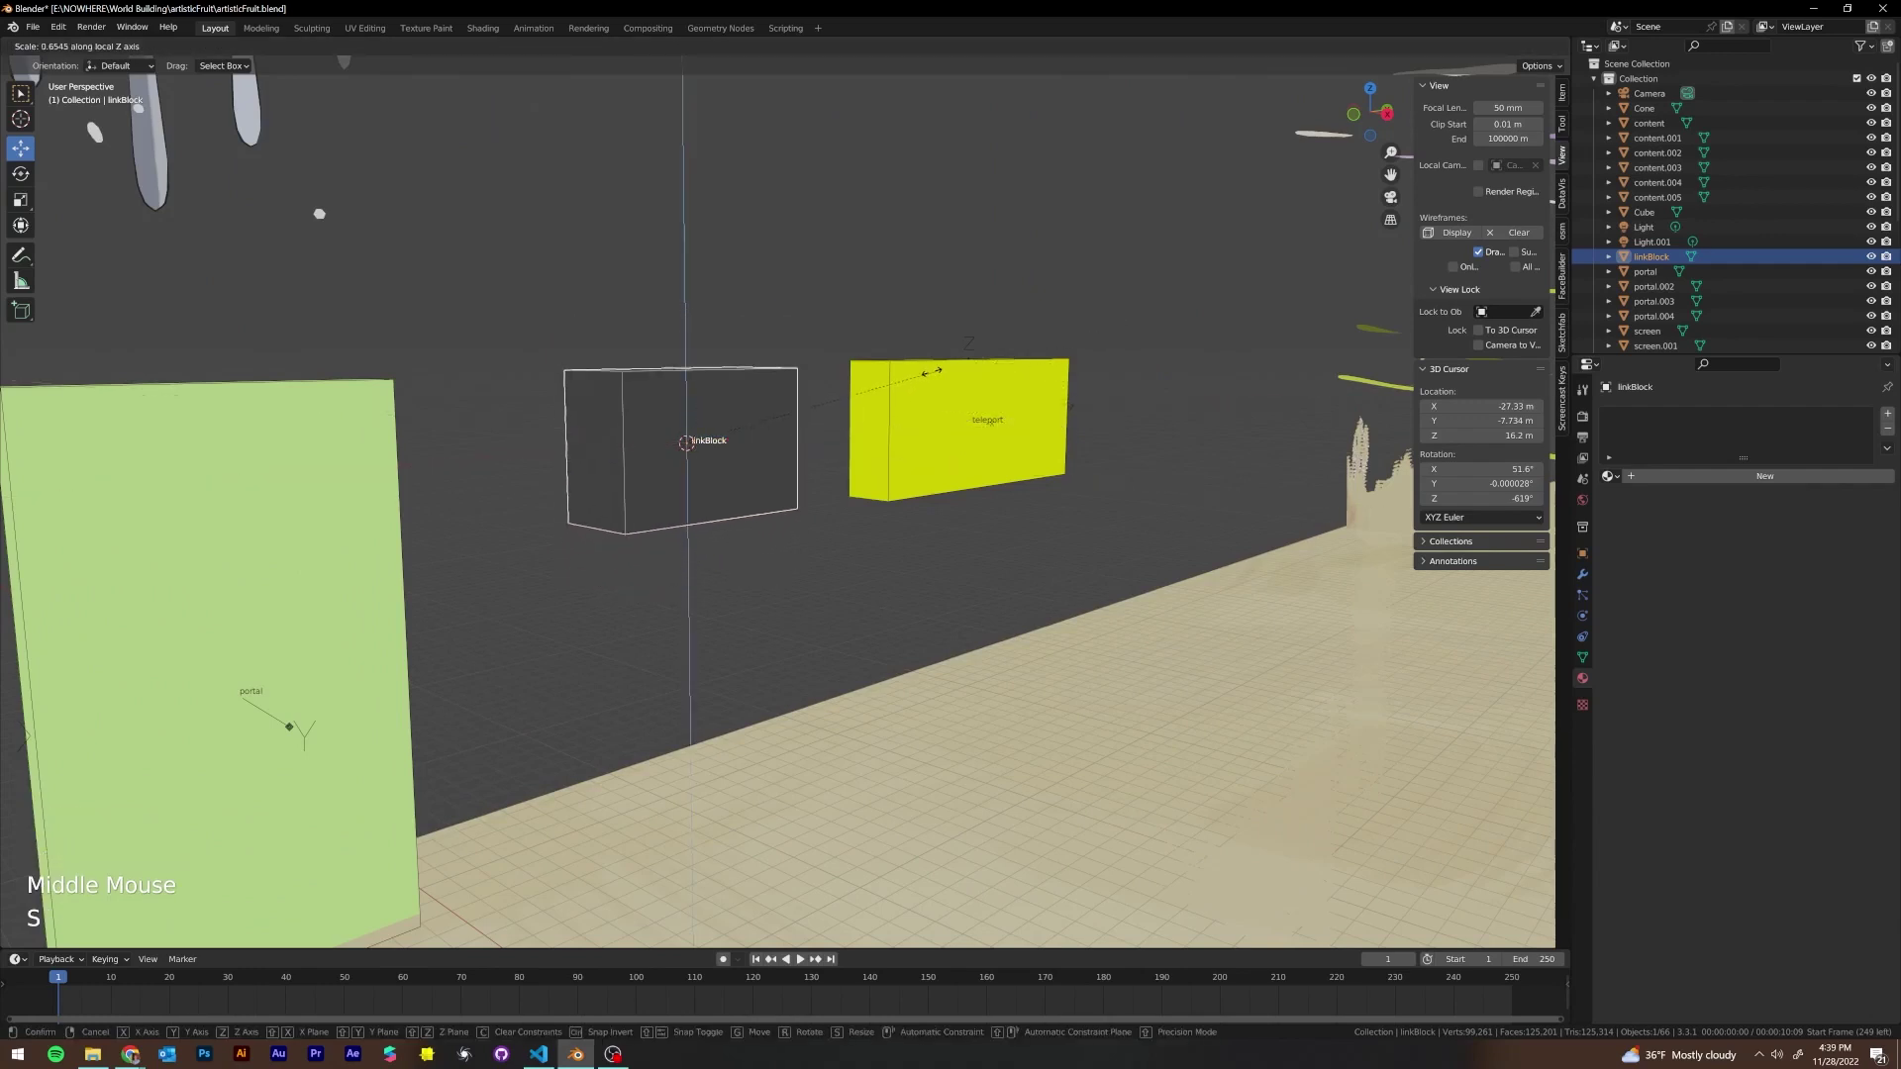
left_click(928, 383)
Display the link block's NWR entity properties and check the block's placement beside the portals and teleport trigger
middle_click_drag(928, 386, 884, 440)
scroll(958, 386, "down", 3)
scroll(884, 440, "down", 1)
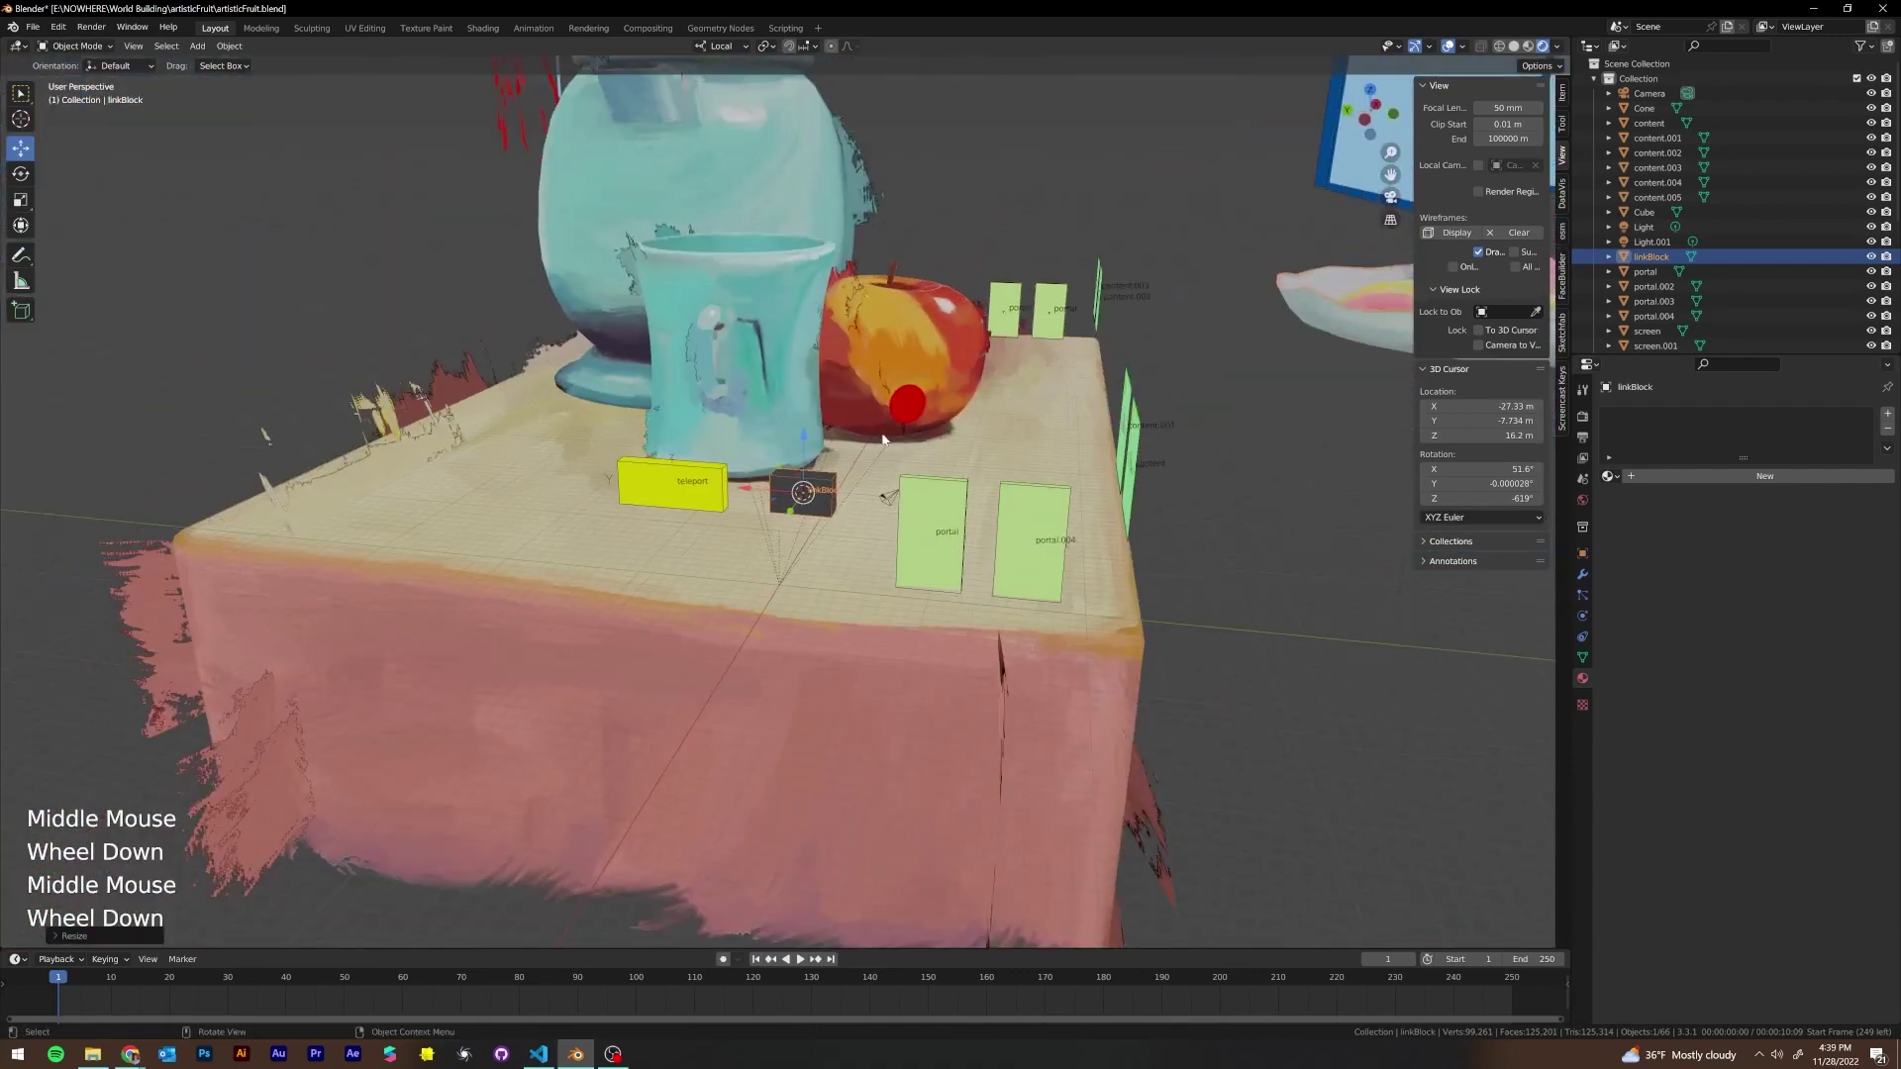
left_click(1582, 481)
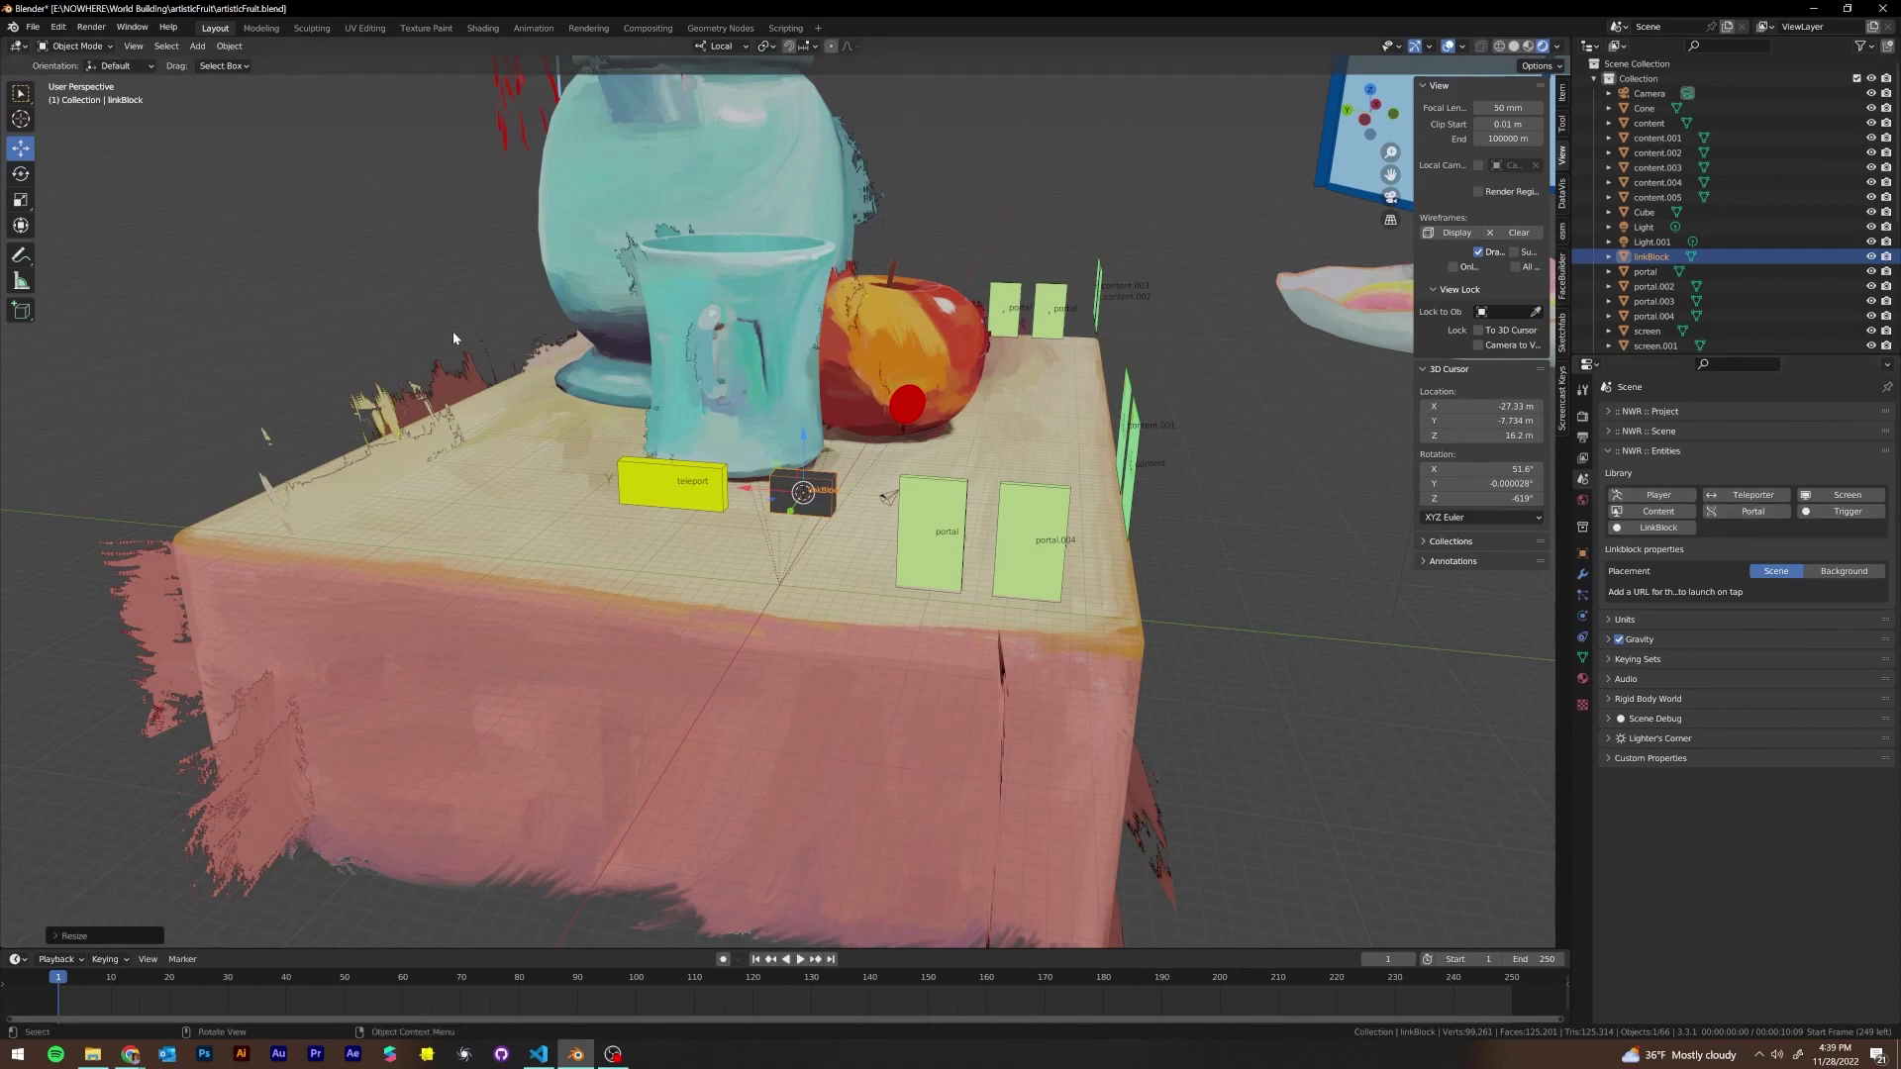
middle_click_drag(454, 333, 909, 586)
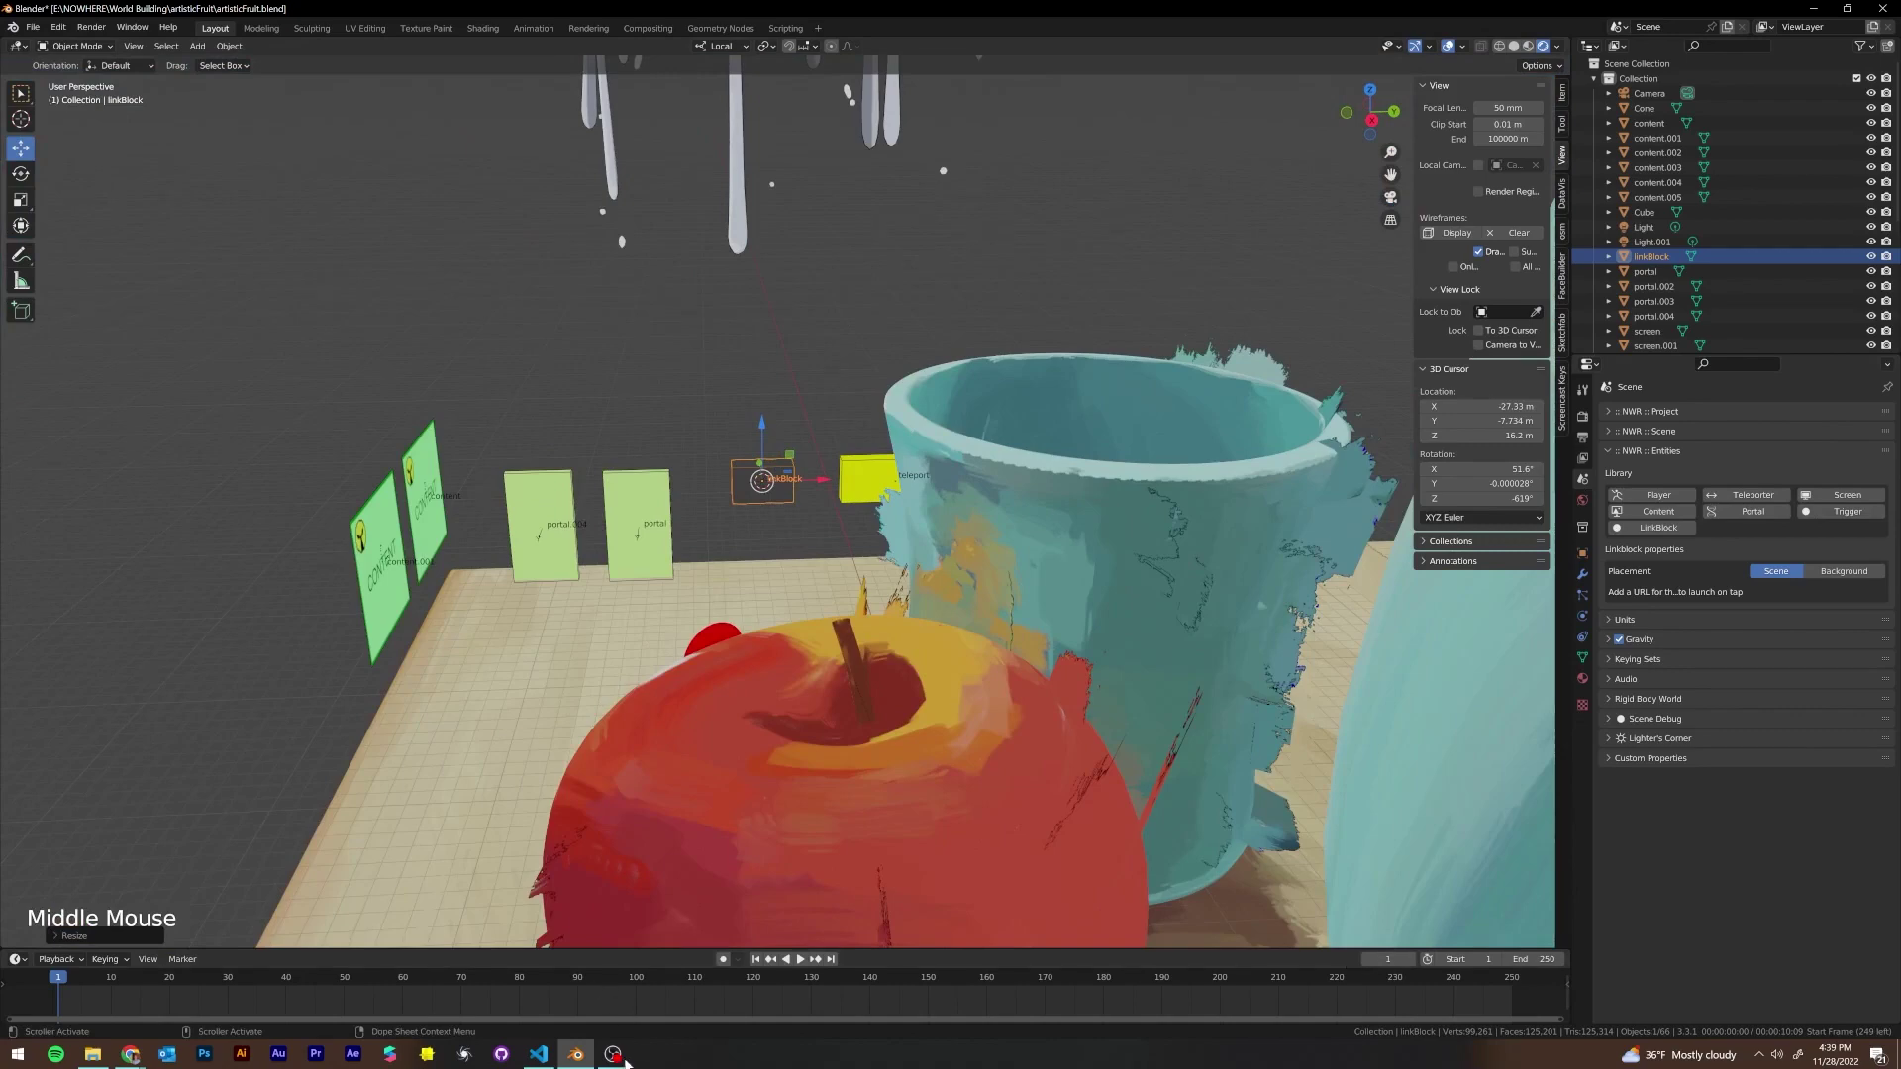